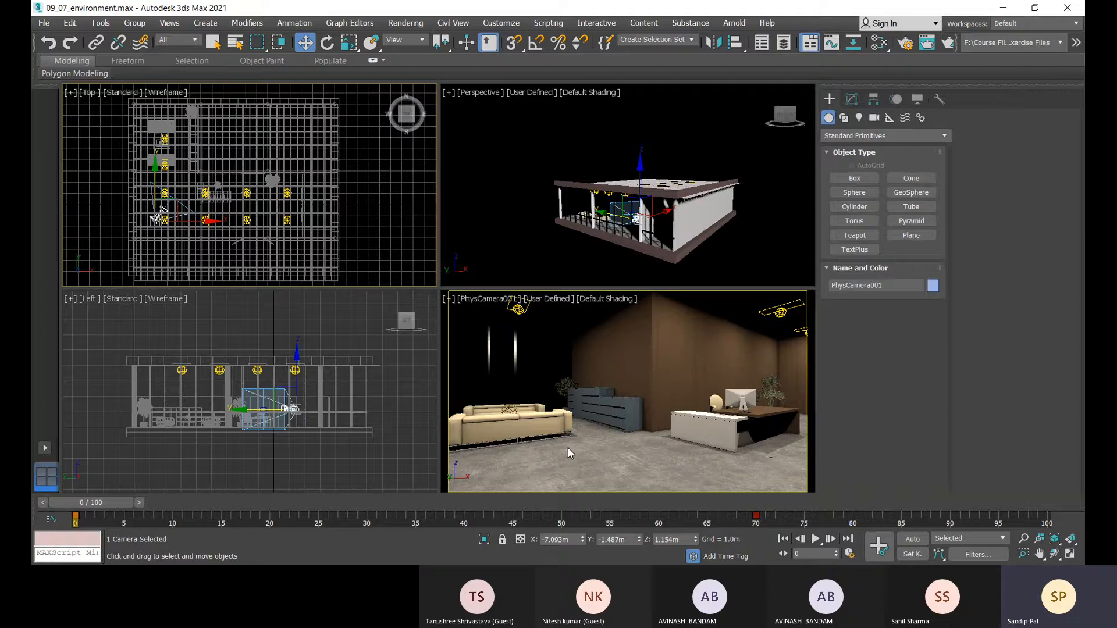
# Assign the bitmap Hrd-Sky-background.jpg from the Materials folder as the scene's environment map
pyautogui.press('8')
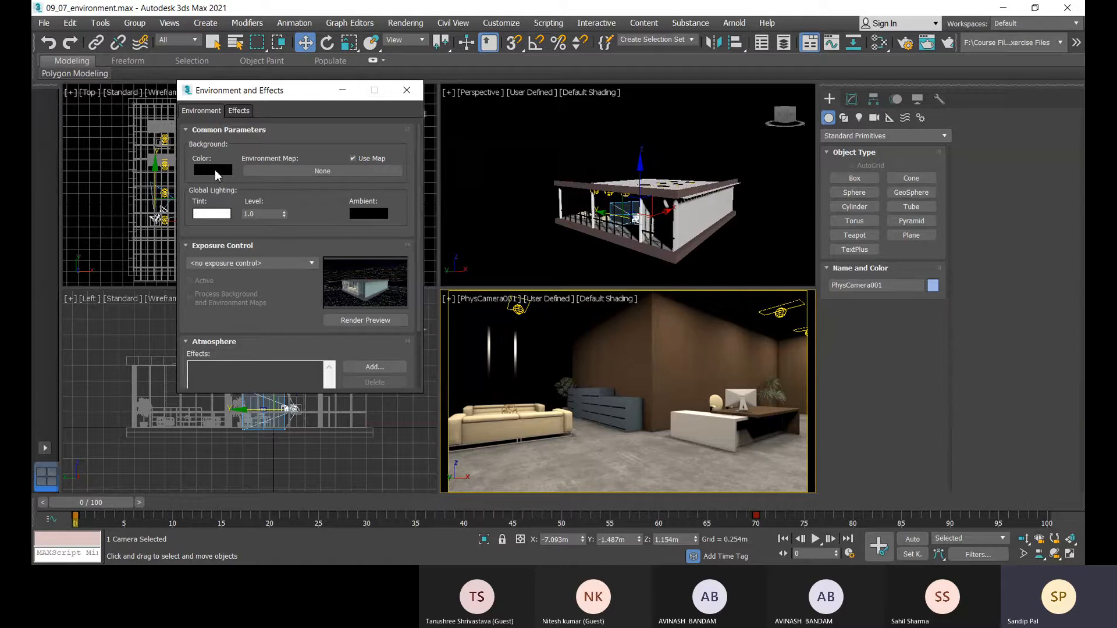
pyautogui.click(322, 171)
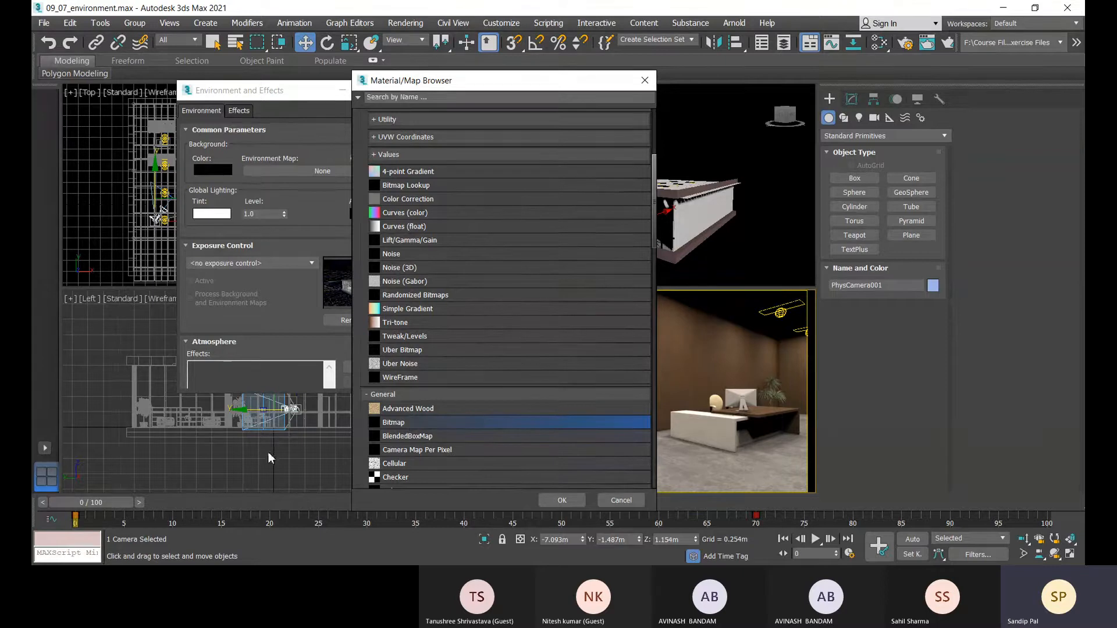
pyautogui.doubleClick(397, 423)
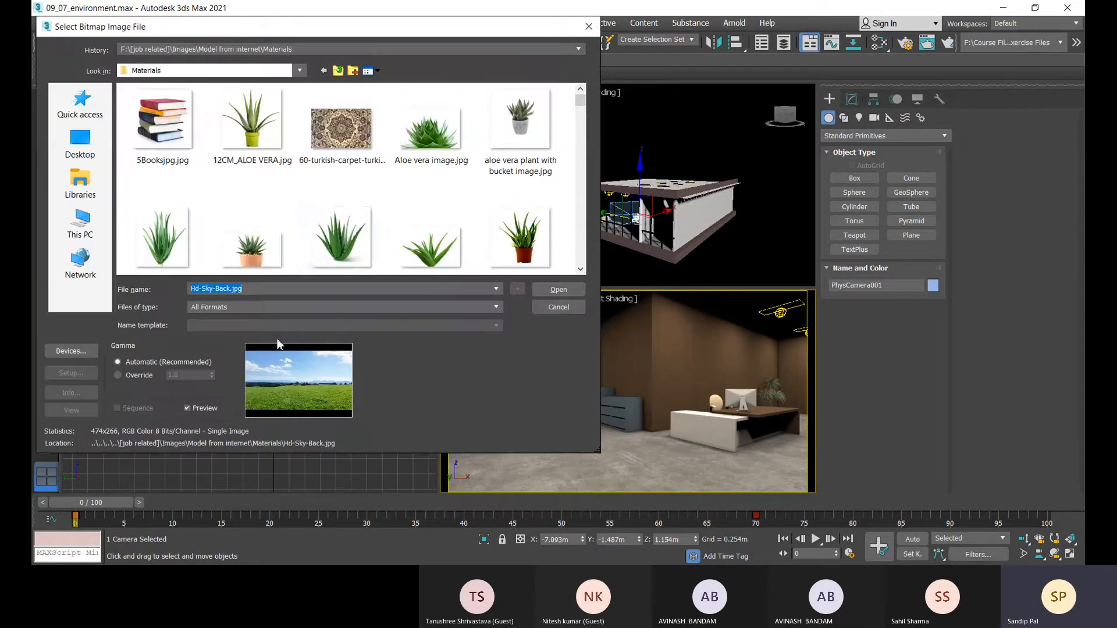
pyautogui.scroll(-5, 359, 175)
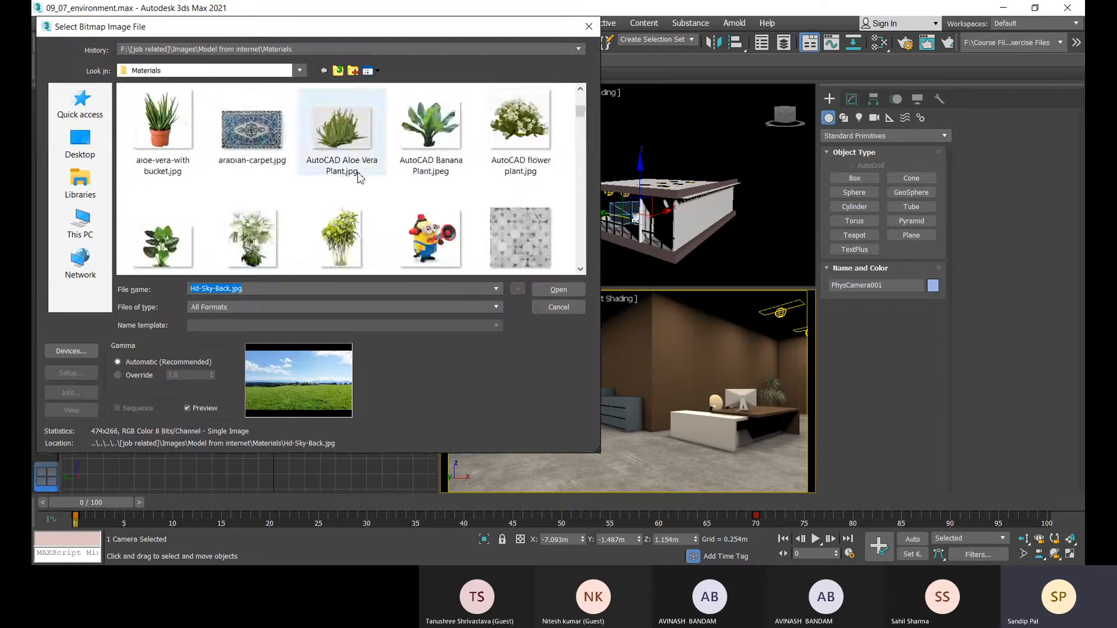
pyautogui.scroll(-6, 372, 174)
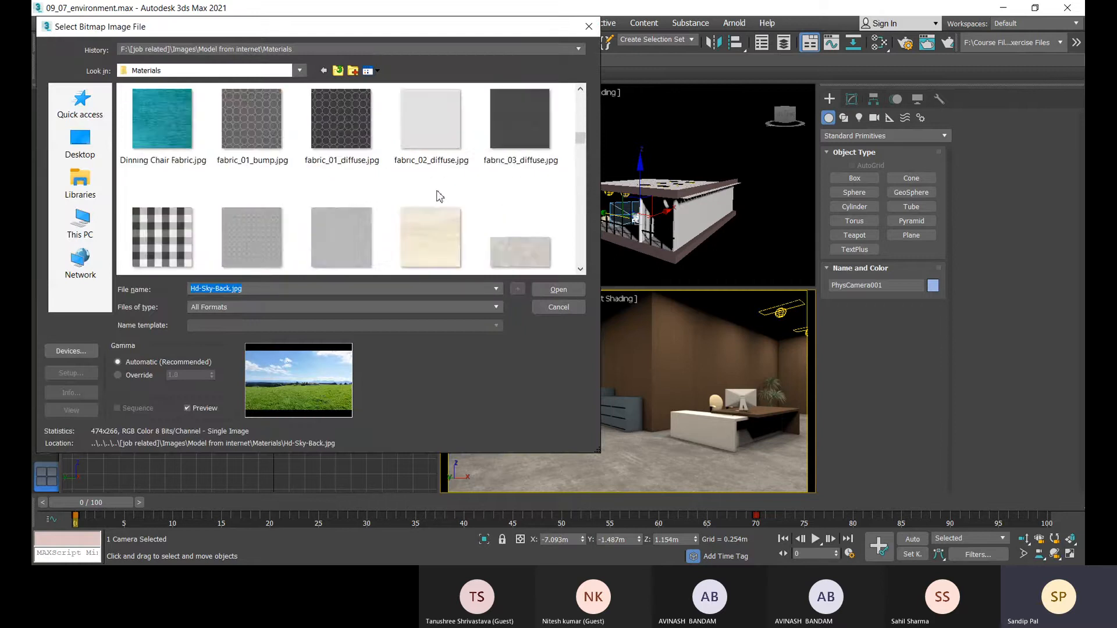
pyautogui.scroll(-3, 367, 186)
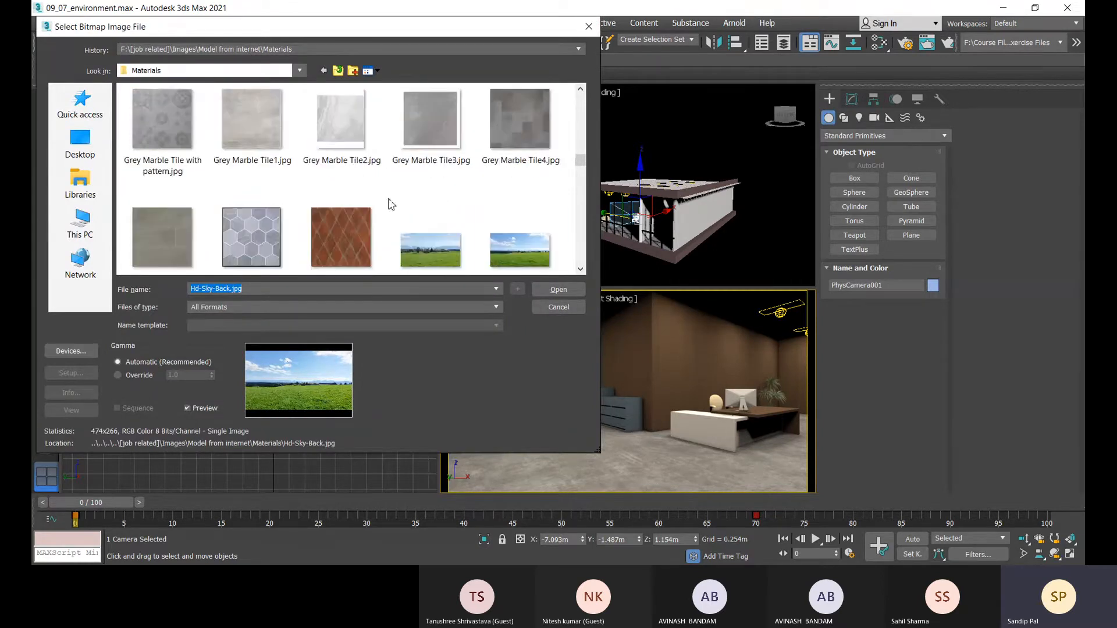
pyautogui.scroll(-2, 434, 230)
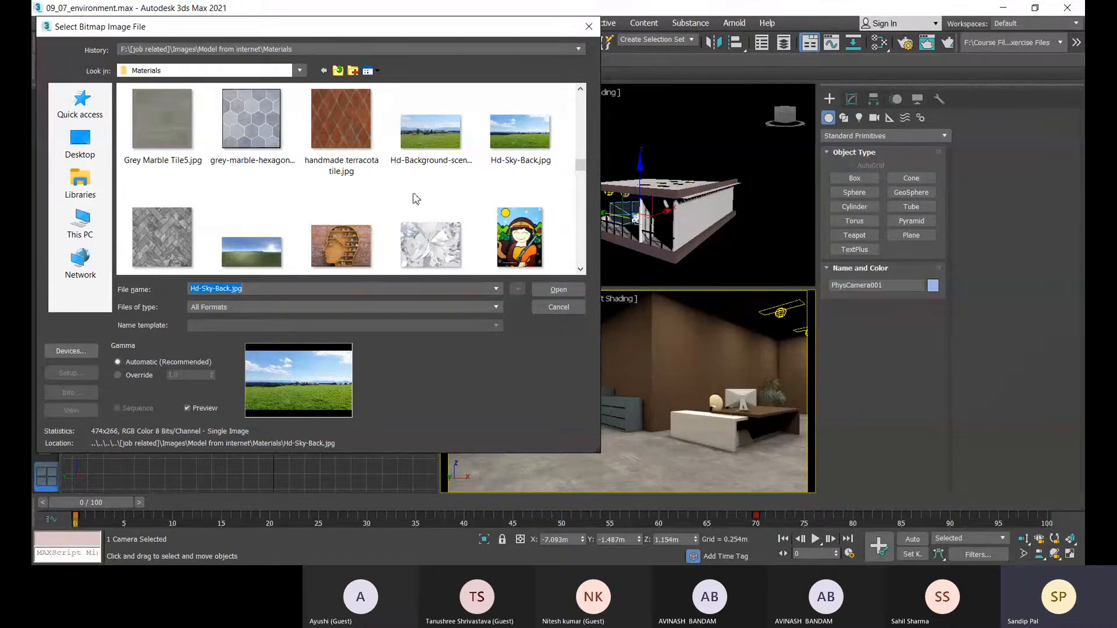
pyautogui.click(252, 251)
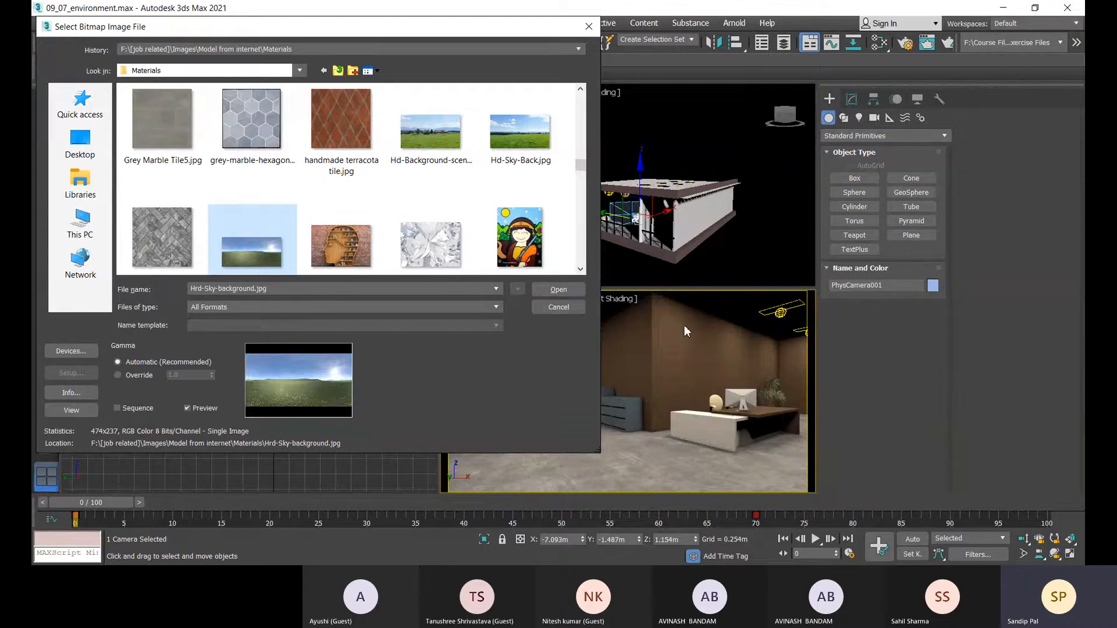
pyautogui.click(557, 290)
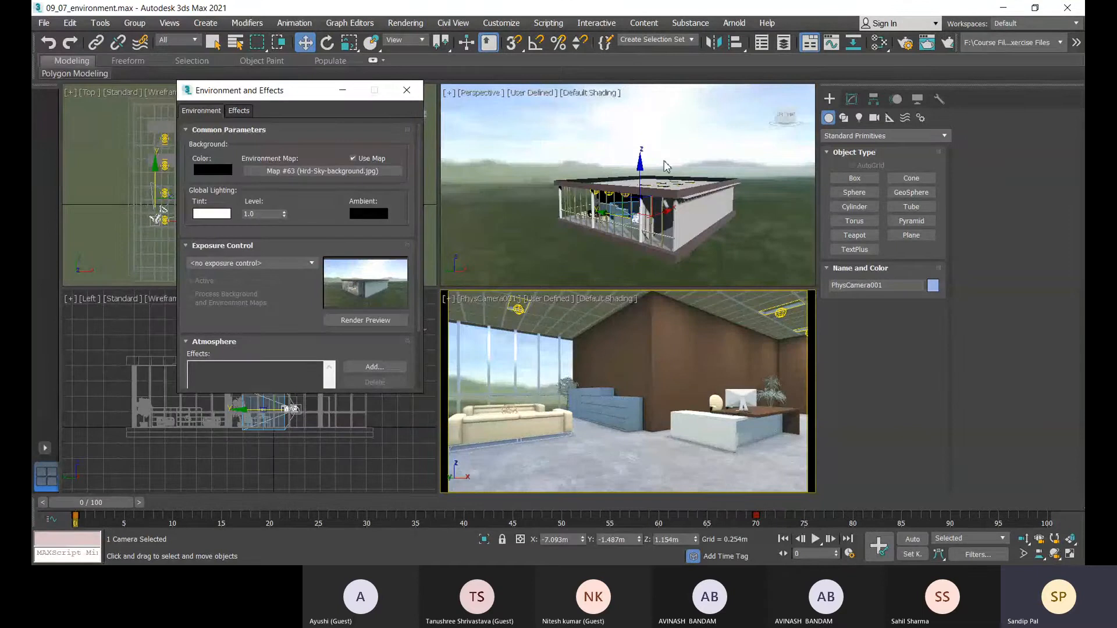
# Switch off the rectangular ceiling light above the sofa and close the environment settings
pyautogui.click(517, 313)
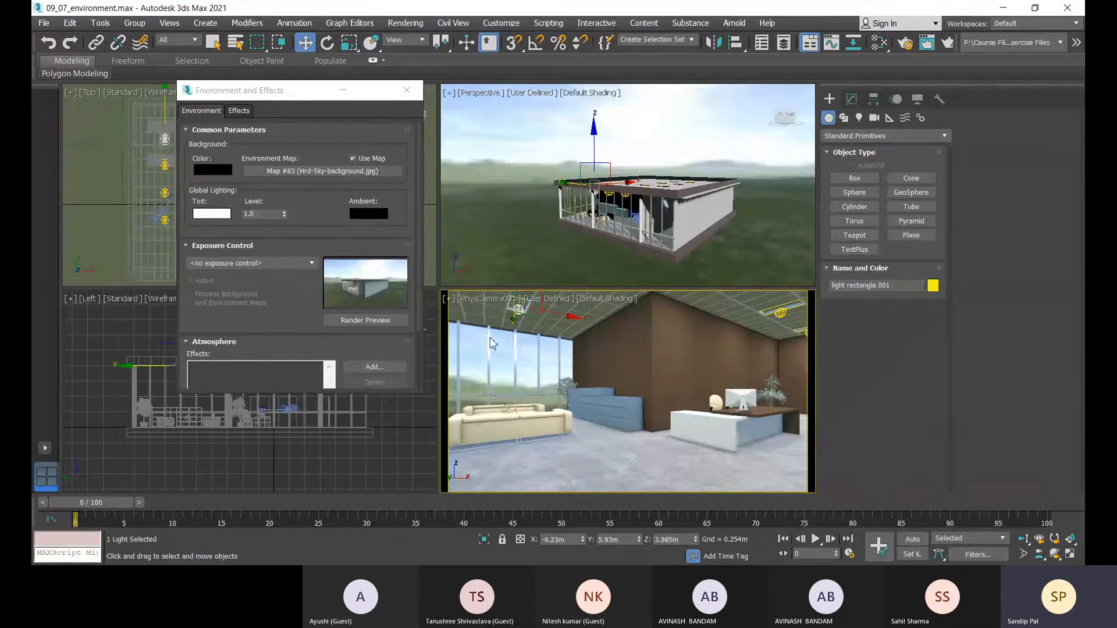
pyautogui.click(852, 100)
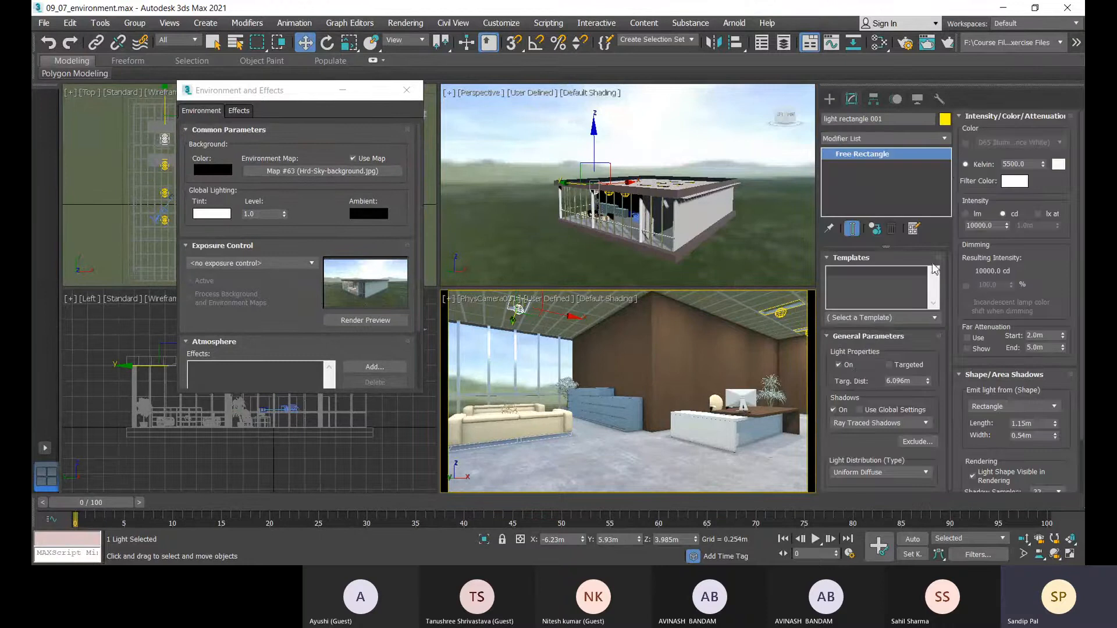
pyautogui.click(839, 365)
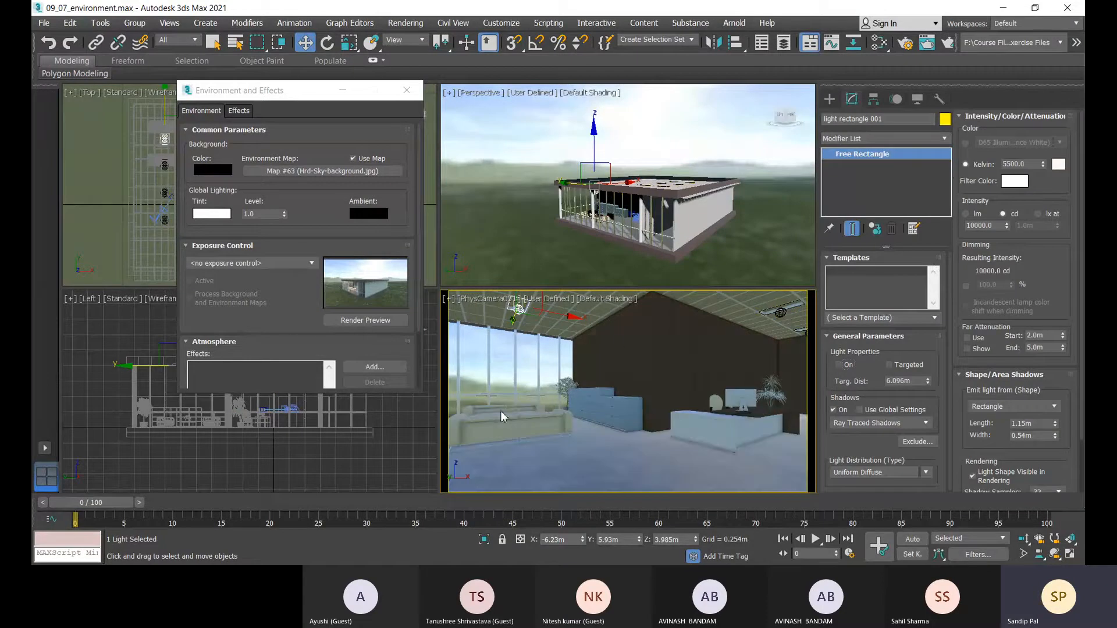
pyautogui.click(407, 91)
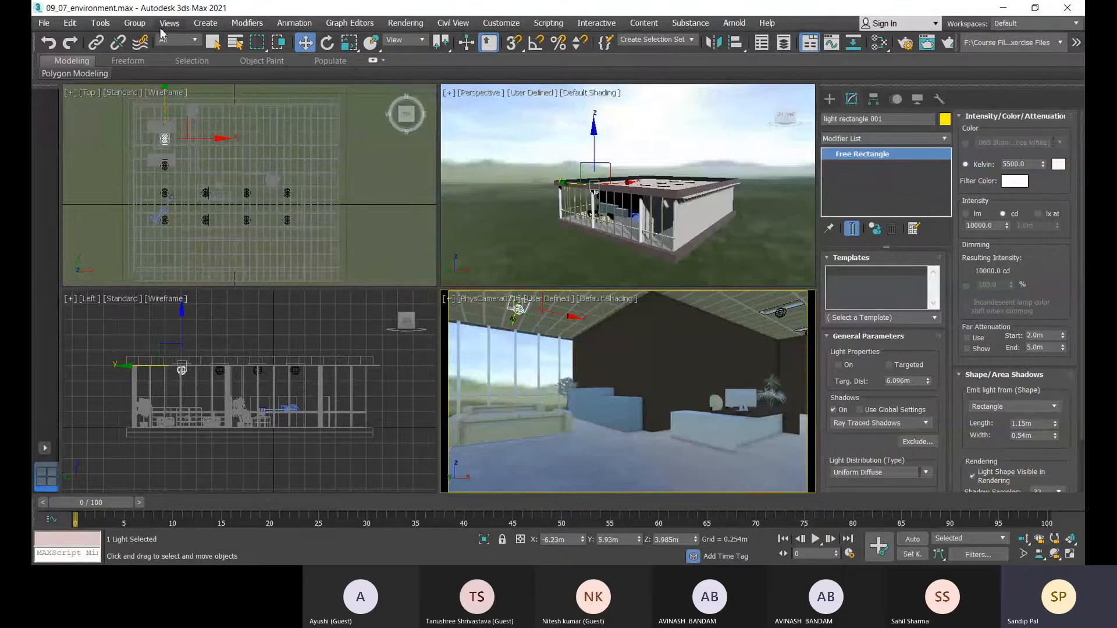
# Try a plain background in the camera and Perspective viewports, and restore the environment background in Perspective
pyautogui.click(571, 395)
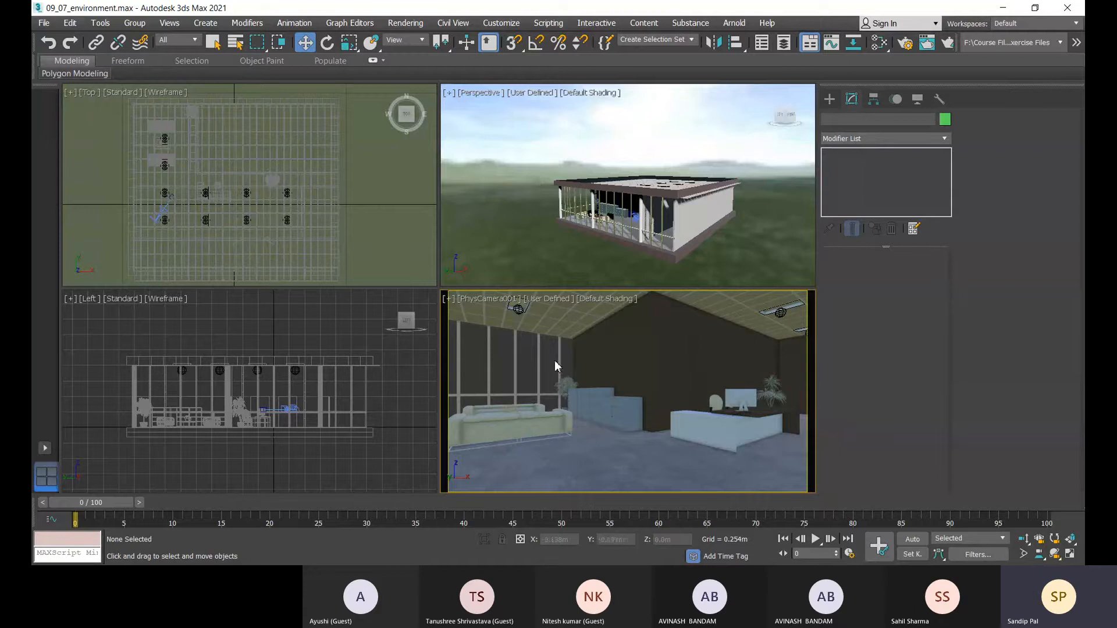
pyautogui.click(509, 200)
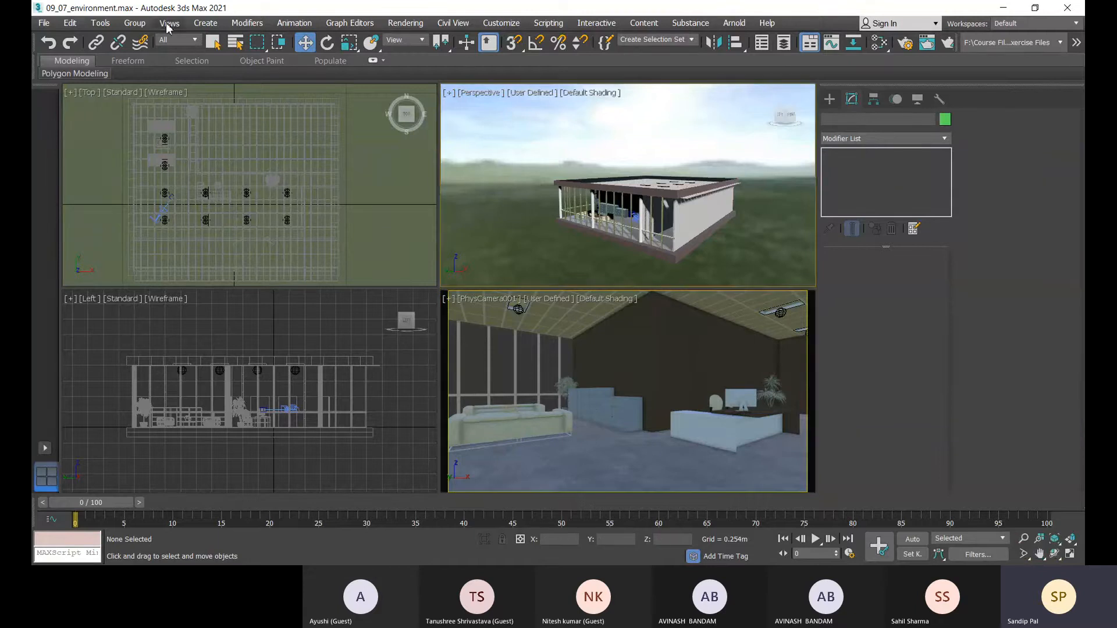
pyautogui.click(445, 319)
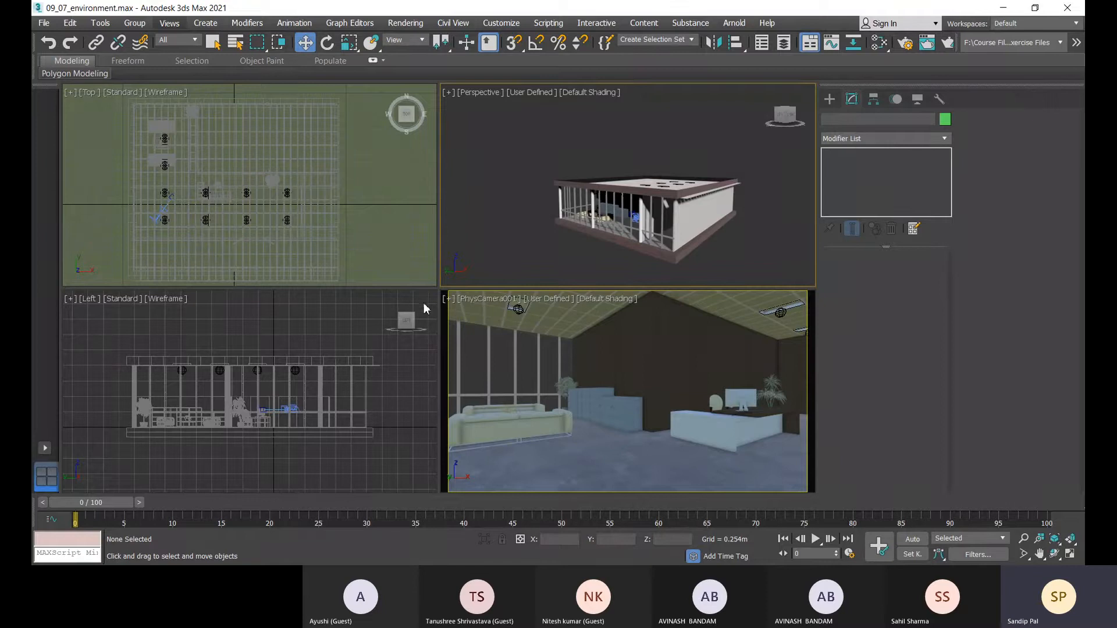
pyautogui.click(421, 334)
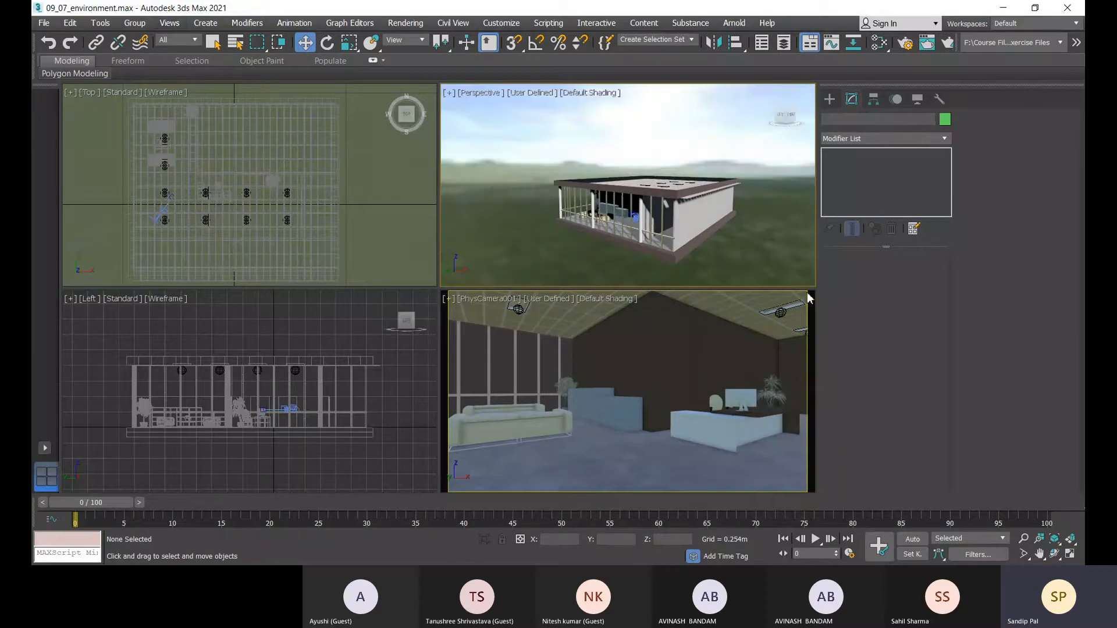
pyautogui.click(526, 363)
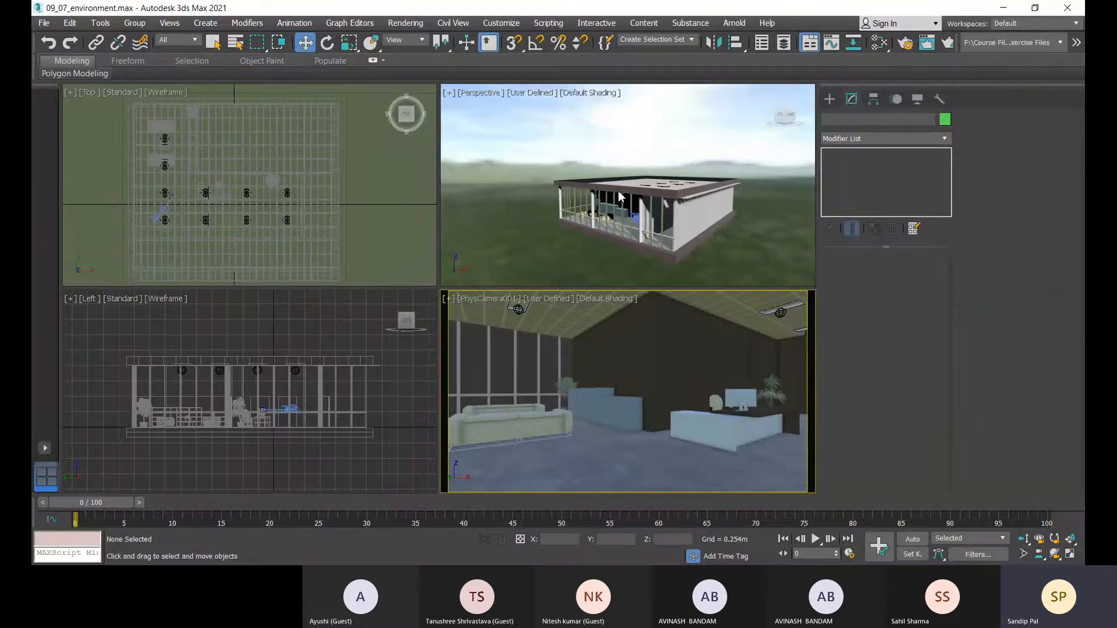
# Remove the environment background from the Top viewport and display it in the PhysCamera001 viewport
pyautogui.click(89, 196)
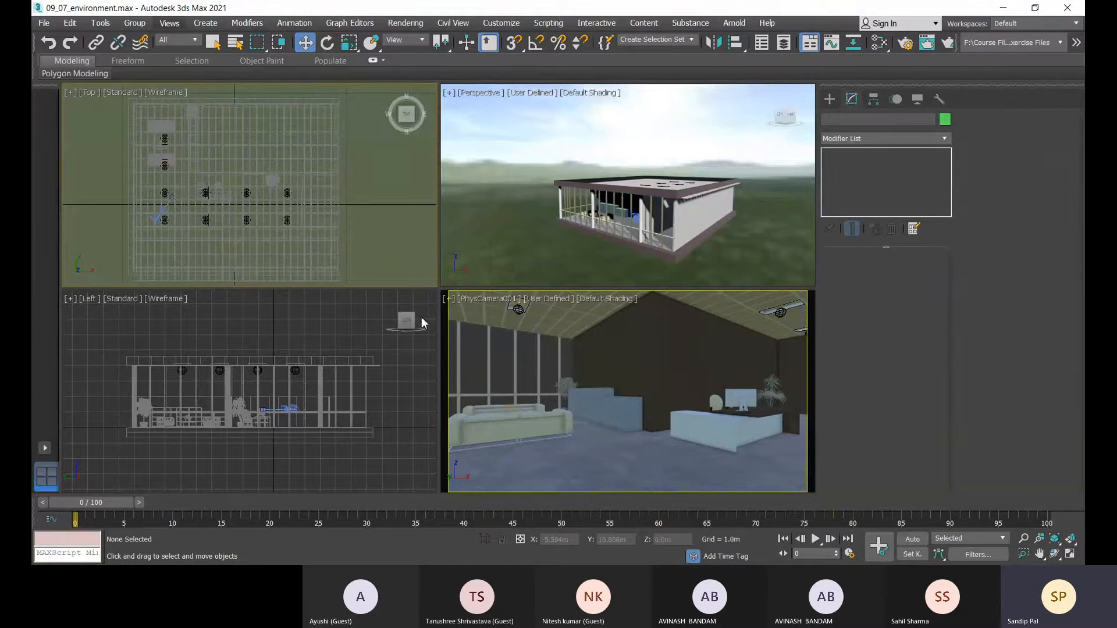
pyautogui.click(141, 263)
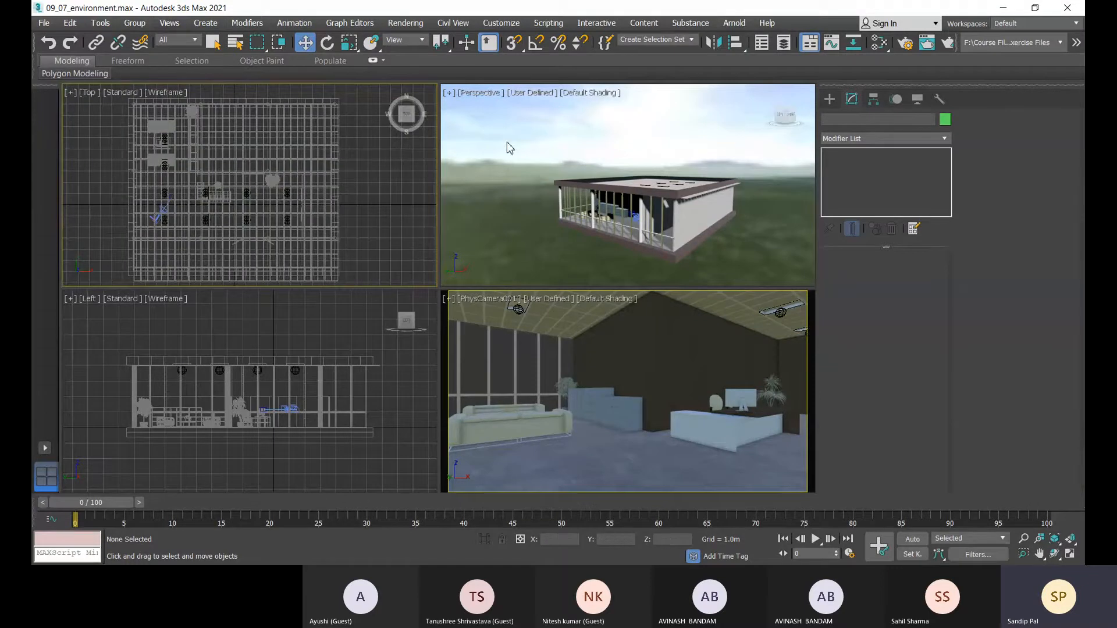
pyautogui.click(519, 387)
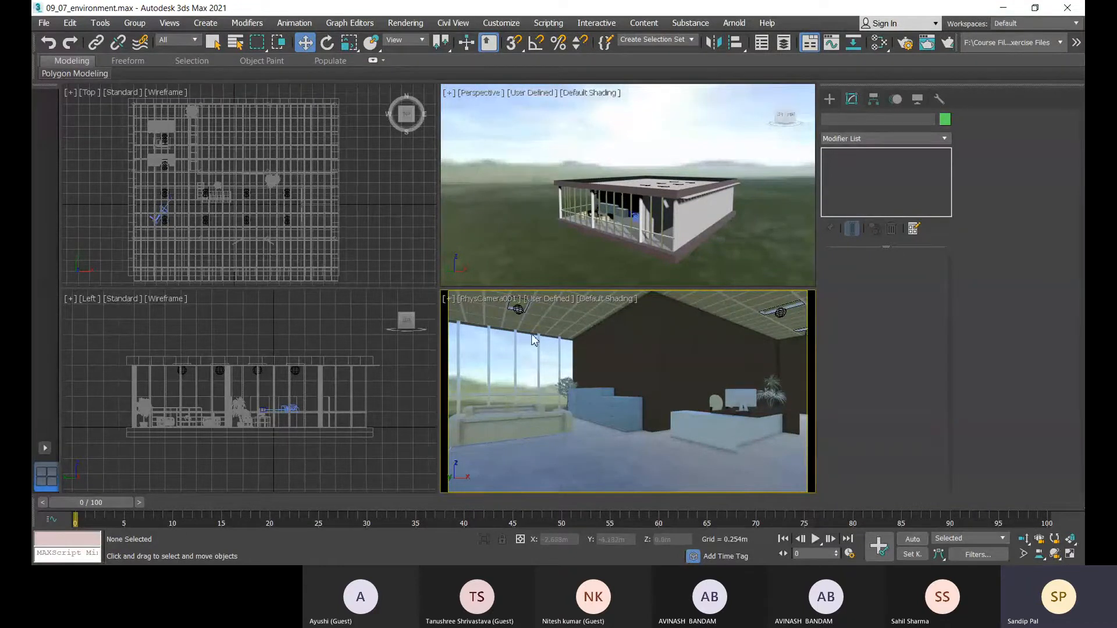
# Set the PhysCamera001 viewport to High Quality shading and review its Lighting and Shadows options
pyautogui.click(542, 304)
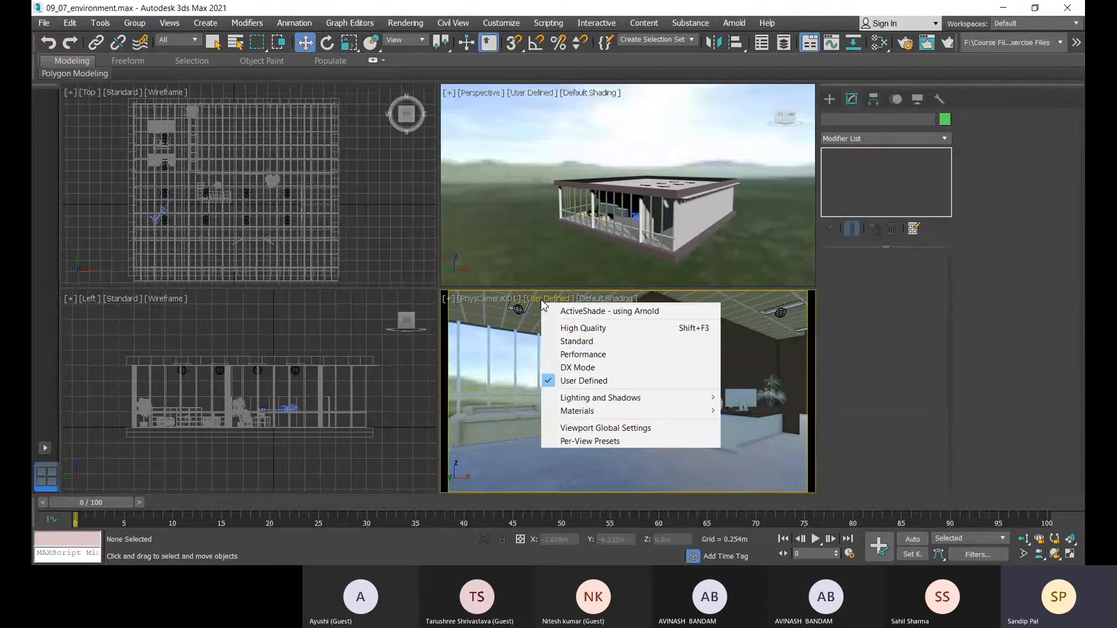
pyautogui.click(556, 330)
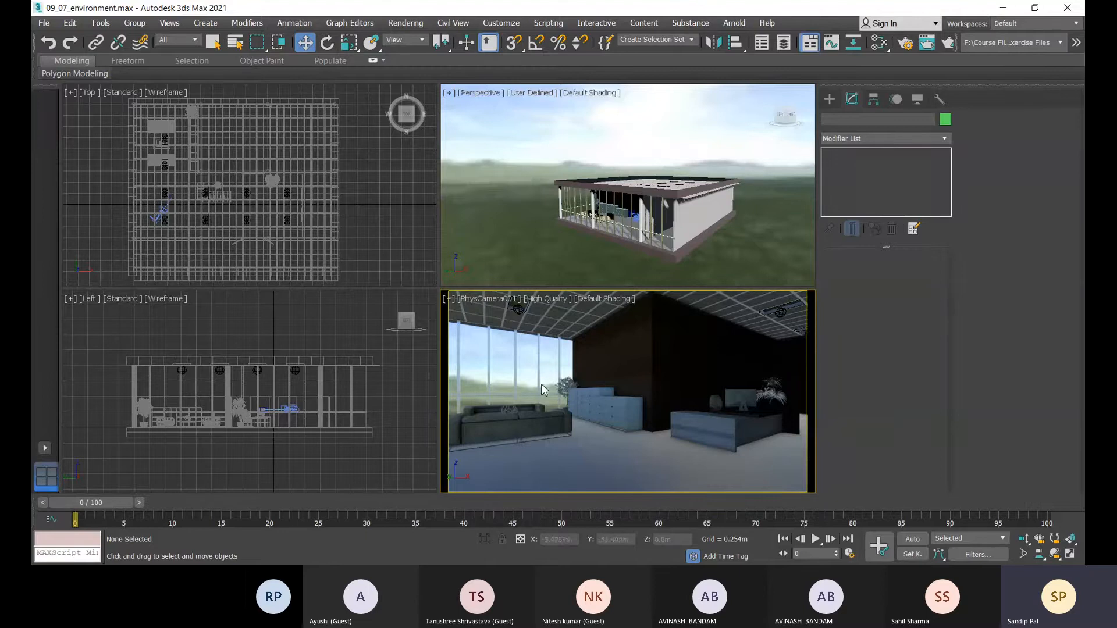
pyautogui.click(548, 300)
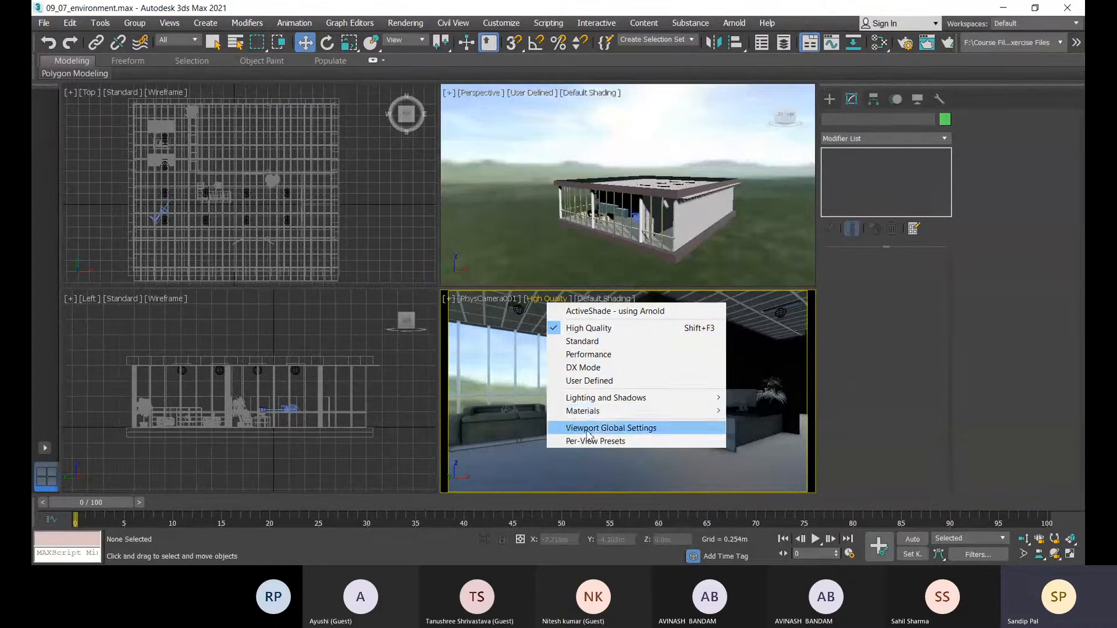
pyautogui.moveTo(643, 401)
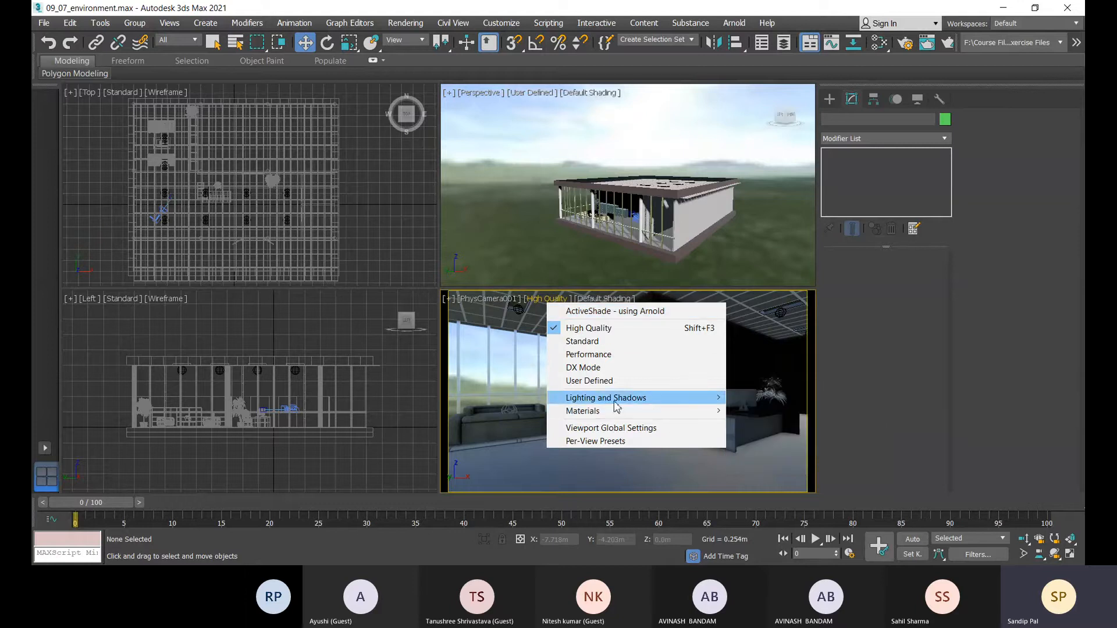
pyautogui.moveTo(692, 401)
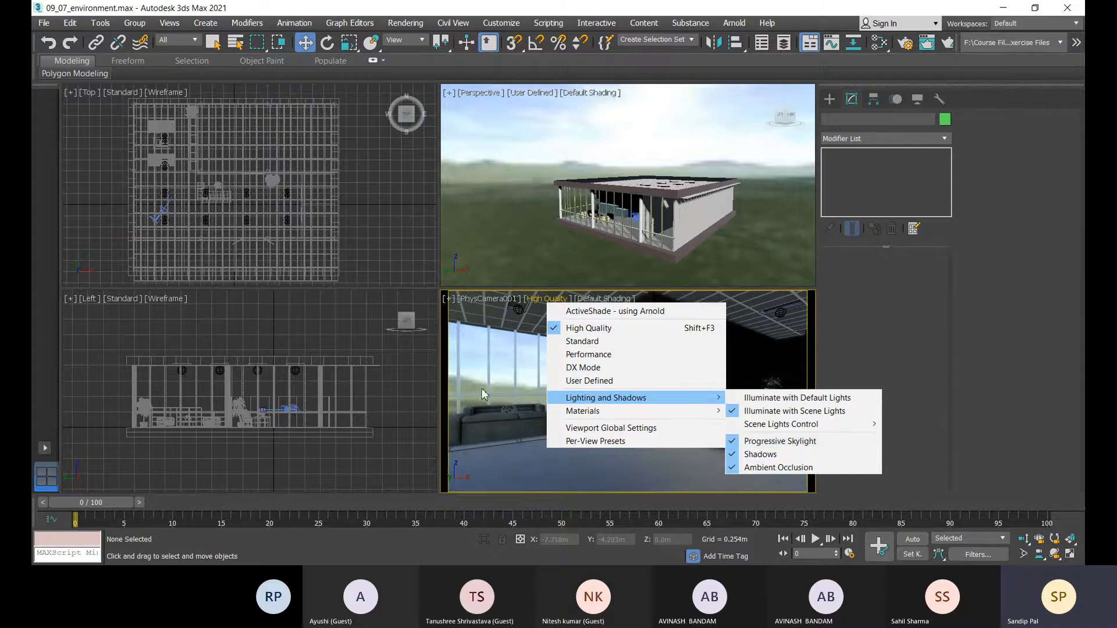
pyautogui.click(654, 215)
pyautogui.click(614, 392)
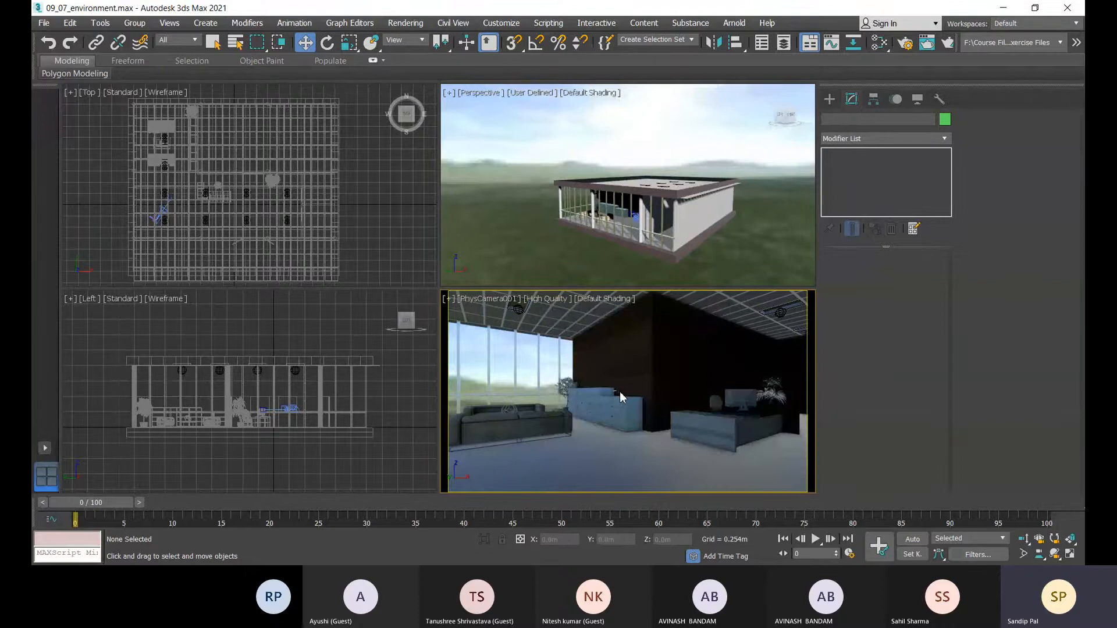
# Set the Perspective viewport to High Quality shading and inspect the building's glazed facade from outside
pyautogui.click(656, 206)
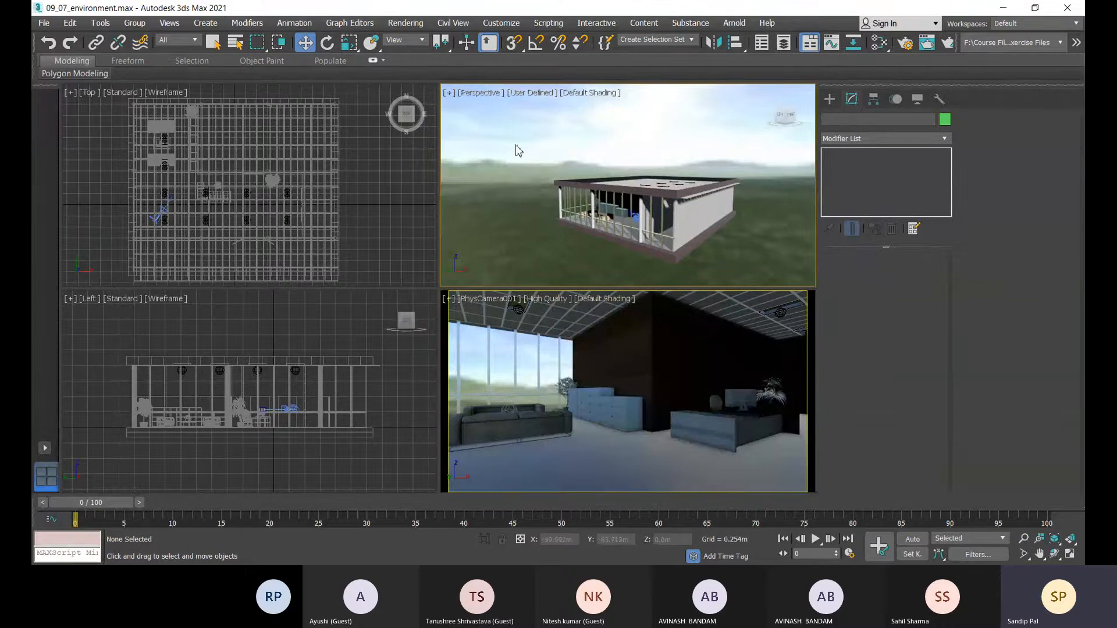
pyautogui.click(521, 93)
pyautogui.click(585, 123)
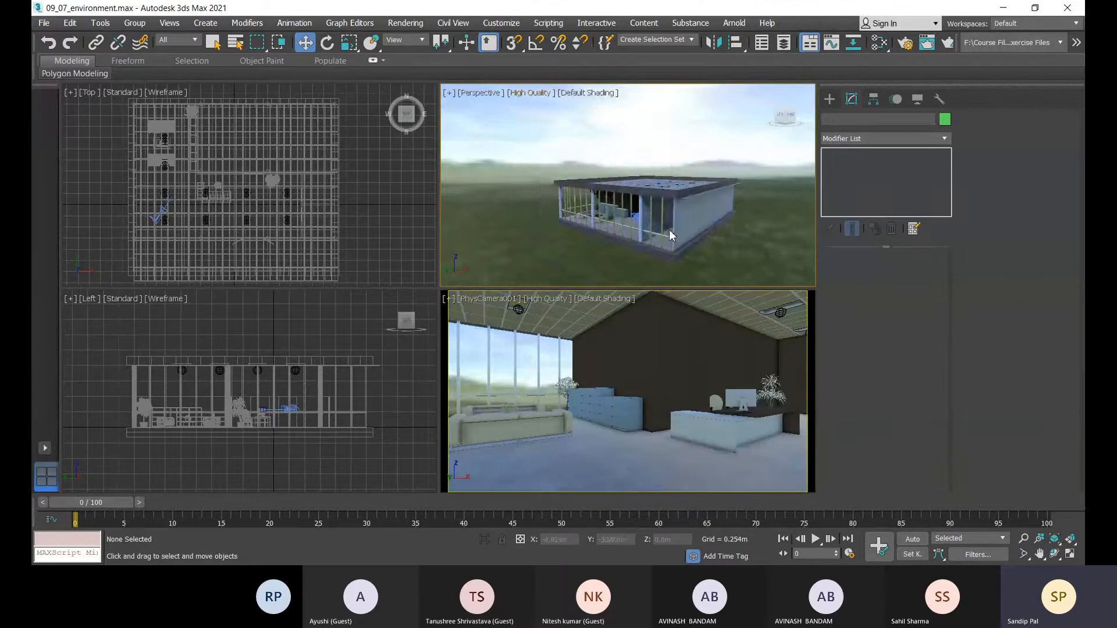
pyautogui.scroll(5, 669, 230)
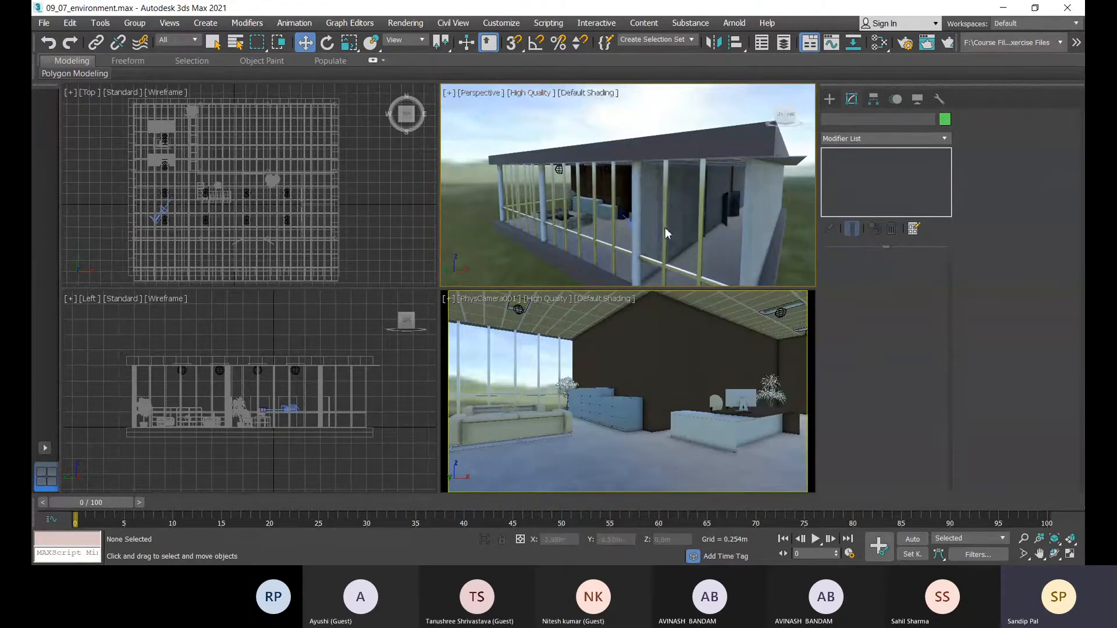
pyautogui.scroll(5, 669, 181)
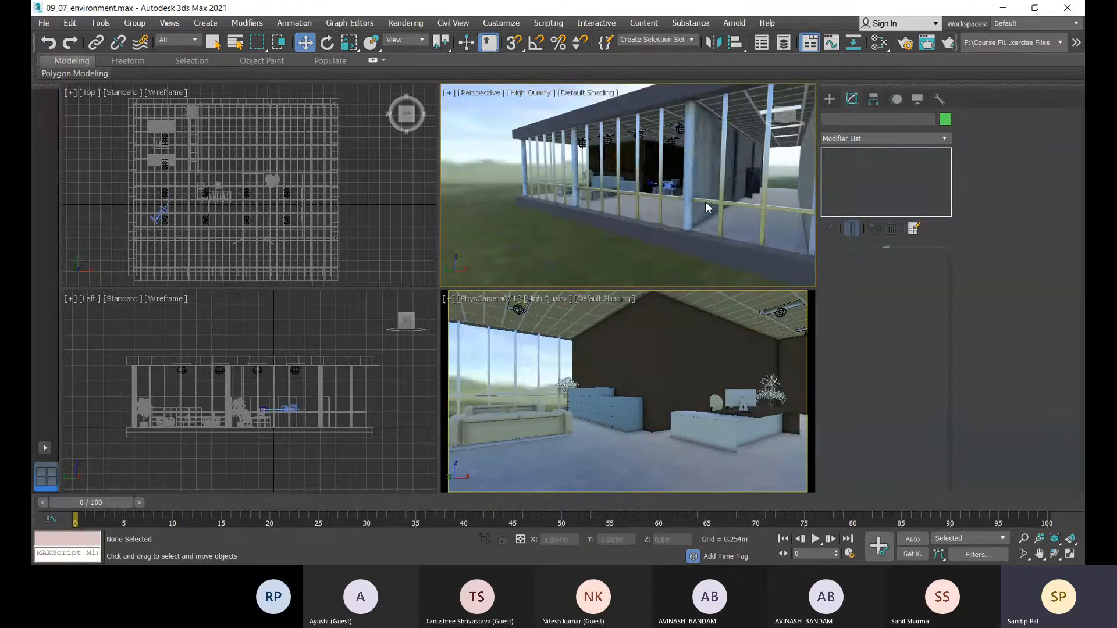
pyautogui.keyDown('alt'); pyautogui.moveTo(706, 204); pyautogui.dragTo(675, 194, button='middle'); pyautogui.keyUp('alt')
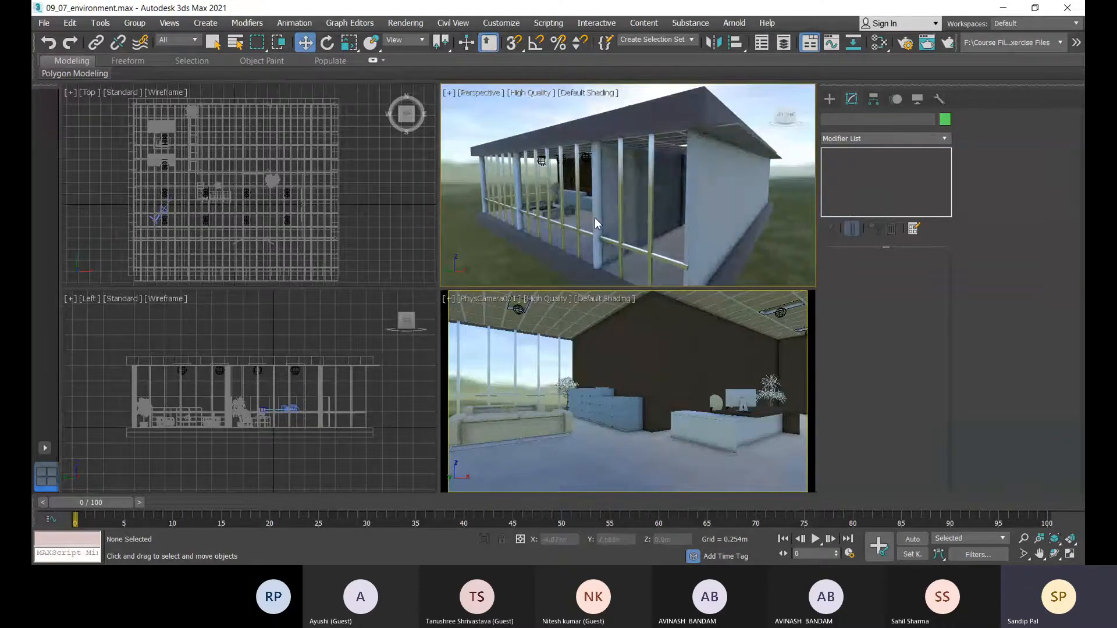
pyautogui.keyDown('alt'); pyautogui.moveTo(594, 218); pyautogui.dragTo(653, 238, button='middle'); pyautogui.keyUp('alt')
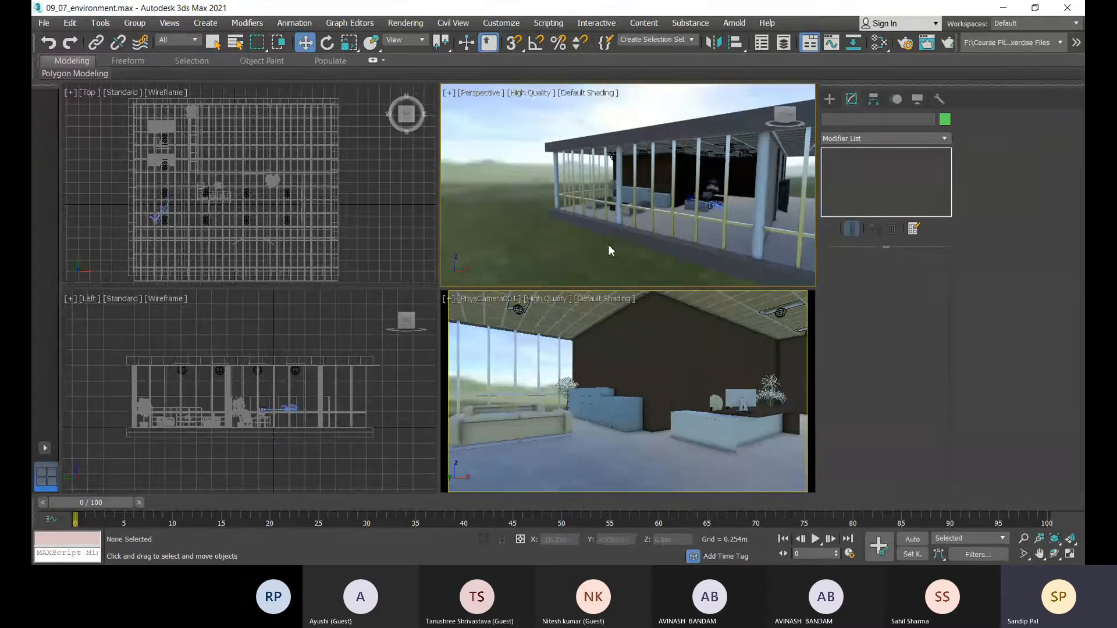
# Turn off Progressive Skylight in the Perspective viewport's lighting and shadows settings
pyautogui.click(533, 93)
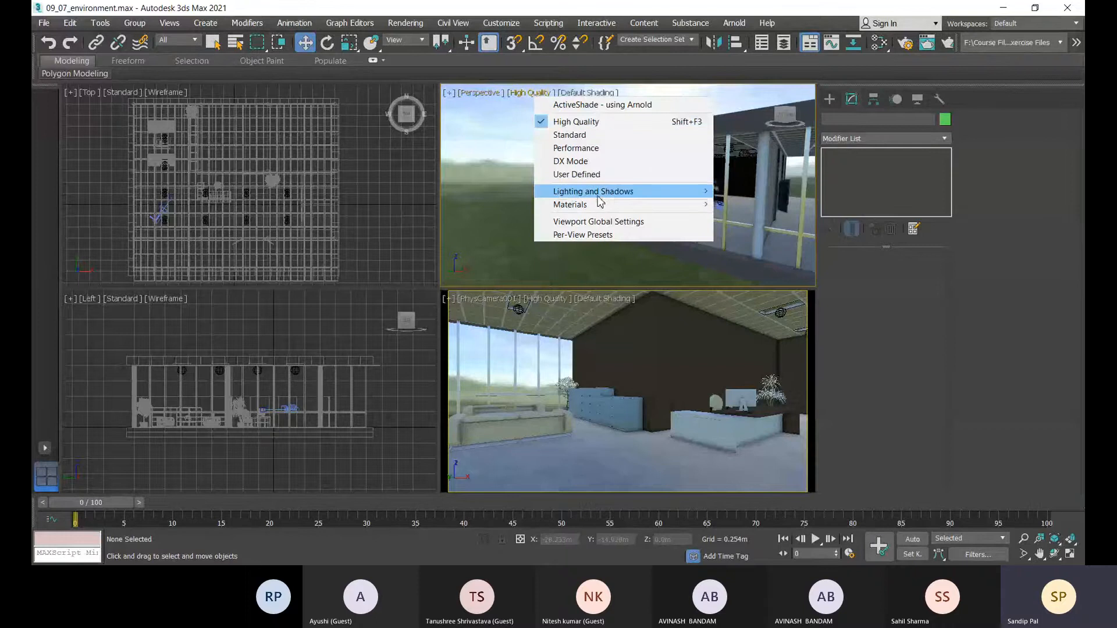
pyautogui.moveTo(670, 198)
pyautogui.click(724, 235)
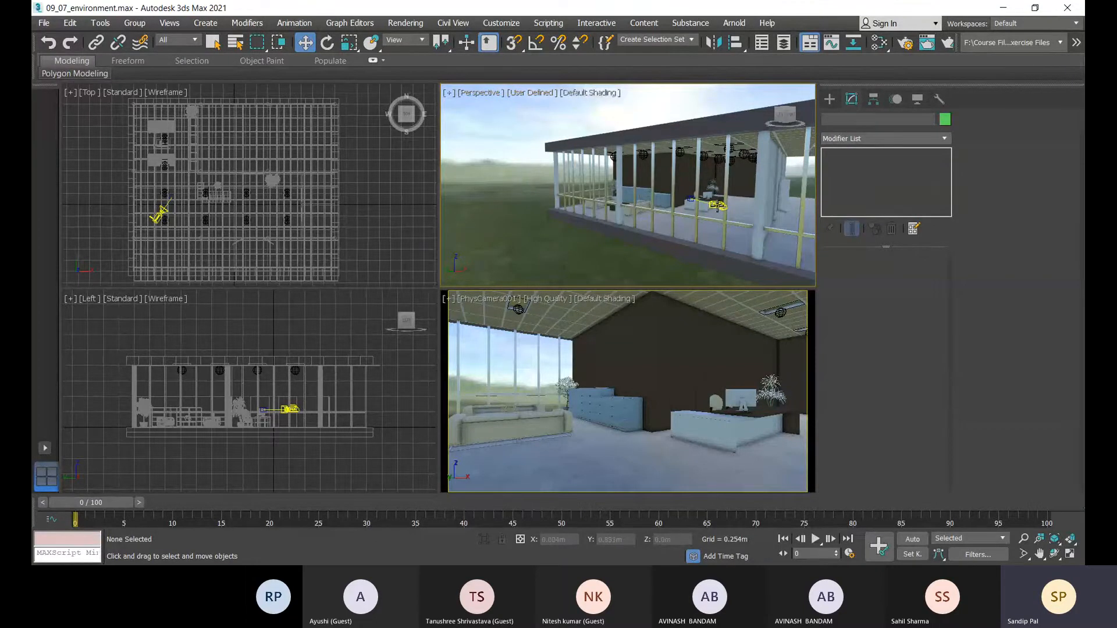
# Inspect the office interior and exterior in the Perspective viewport, and turn on Progressive Skylight in its lighting and shadows settings
pyautogui.scroll(5, 701, 236)
pyautogui.scroll(3, 664, 210)
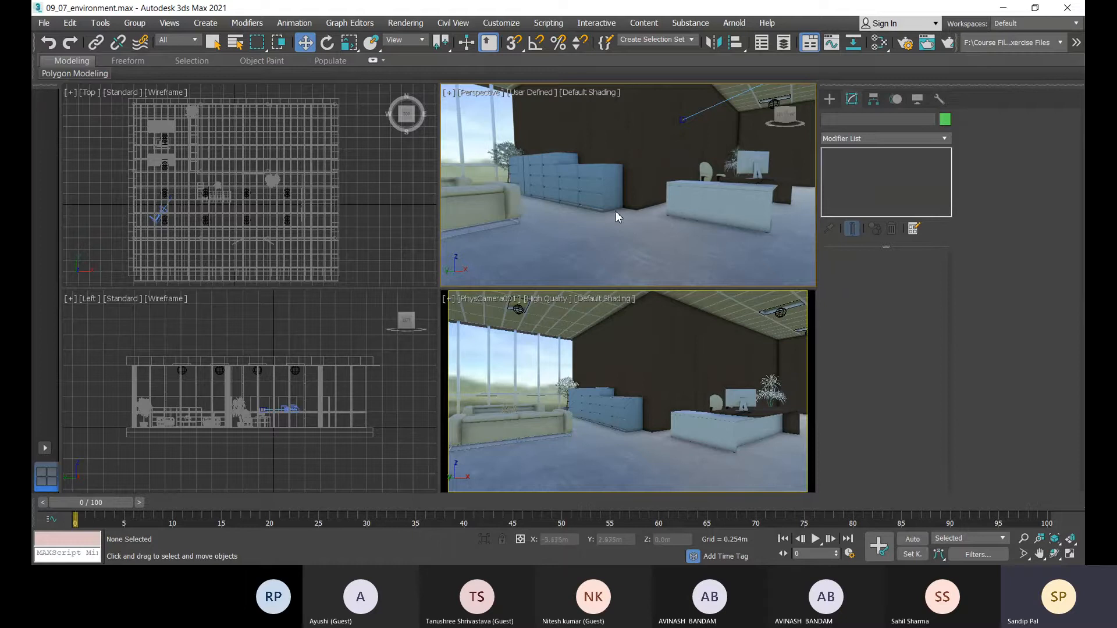
pyautogui.scroll(-5, 617, 213)
pyautogui.moveTo(761, 247)
pyautogui.keyDown('alt'); pyautogui.mouseDown(button='middle')
pyautogui.moveTo(757, 232)
pyautogui.moveTo(768, 252)
pyautogui.mouseUp(button='middle'); pyautogui.keyUp('alt')
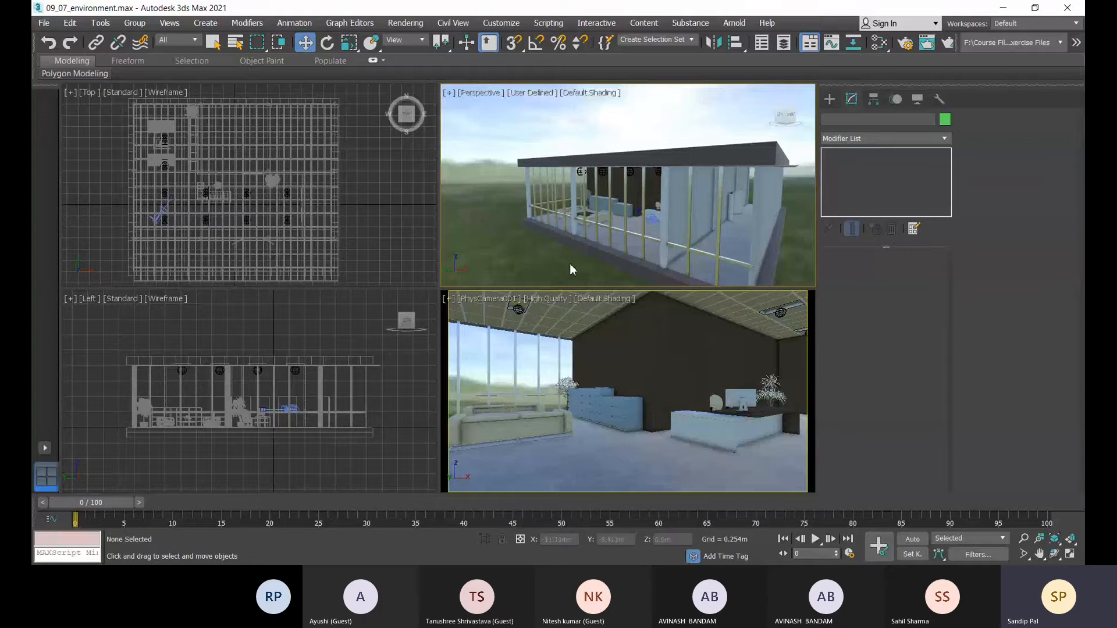
pyautogui.click(530, 93)
pyautogui.moveTo(619, 196)
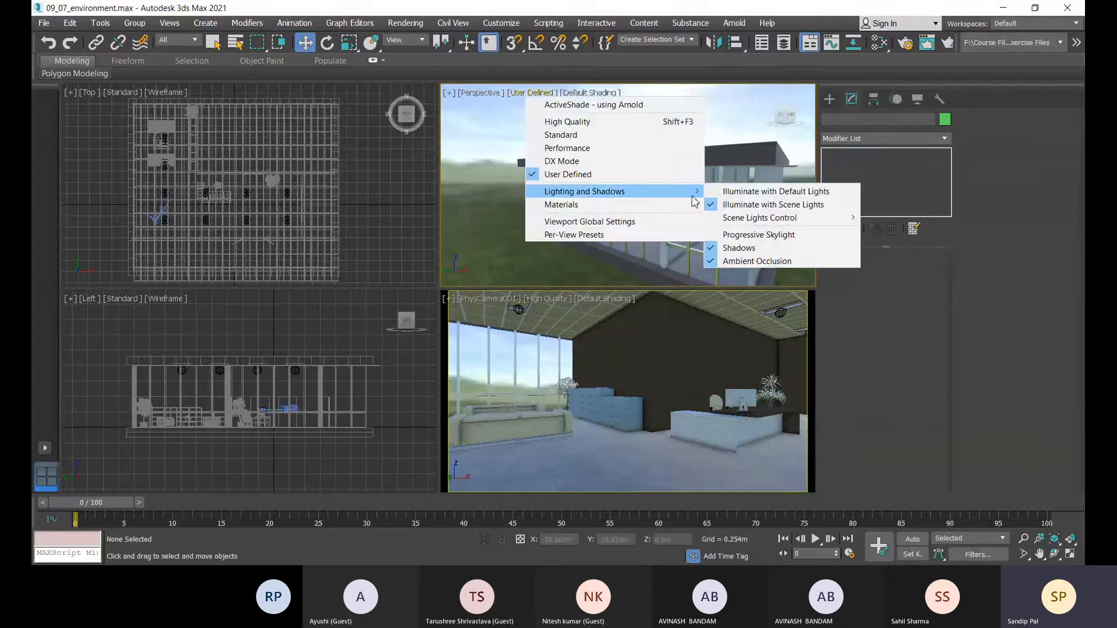
pyautogui.click(722, 235)
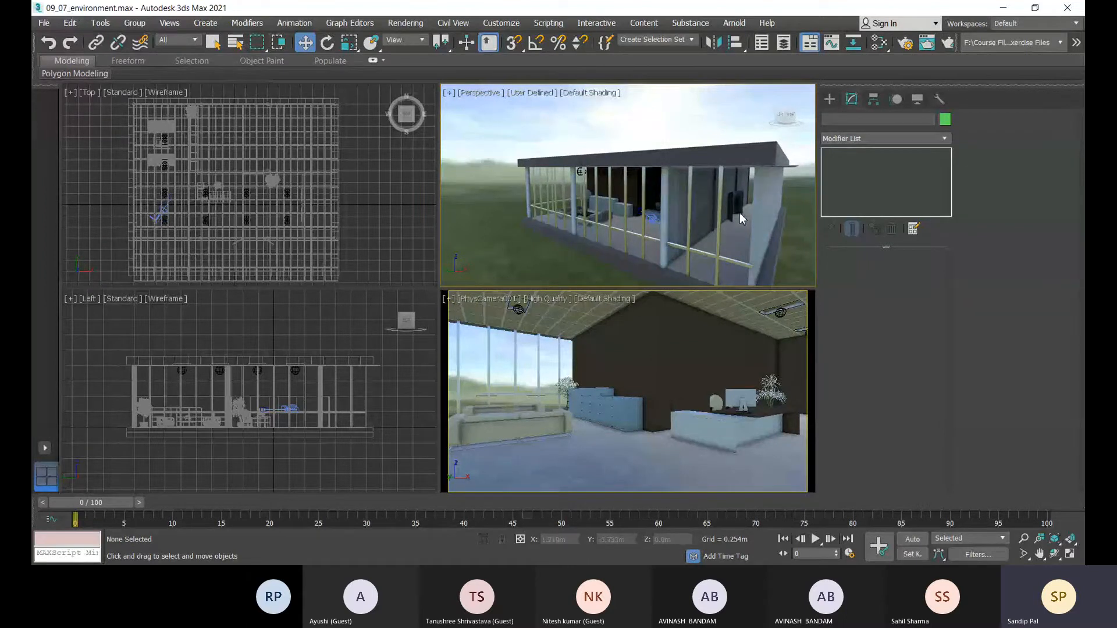
# Review the Perspective viewport's Lighting and Shadows and Materials options, and inspect the building from its solid side wall
pyautogui.click(525, 95)
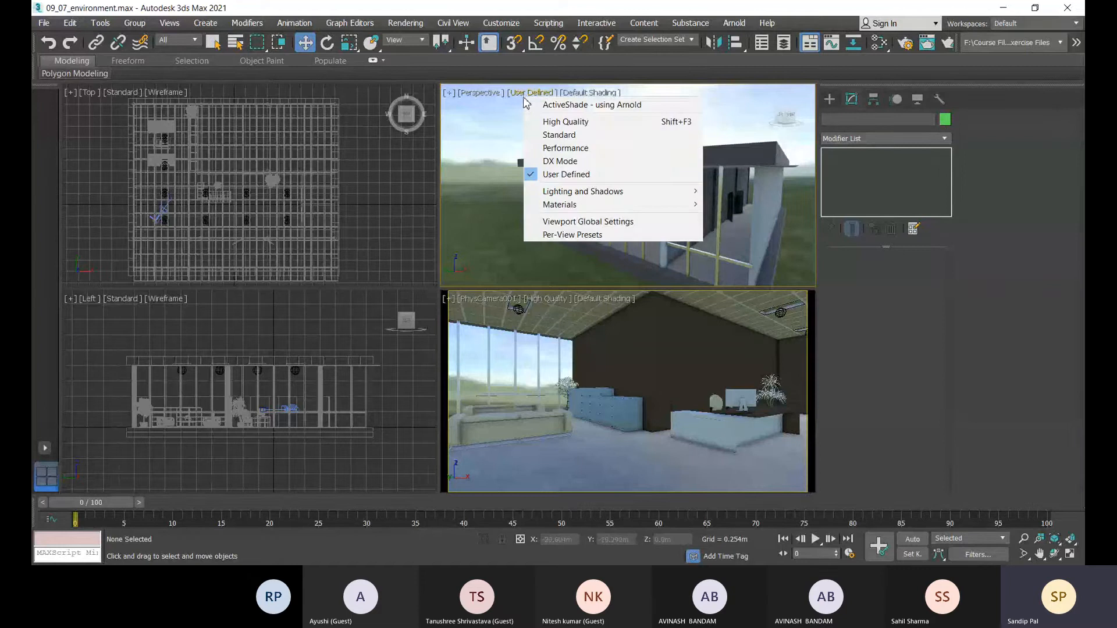
pyautogui.moveTo(645, 195)
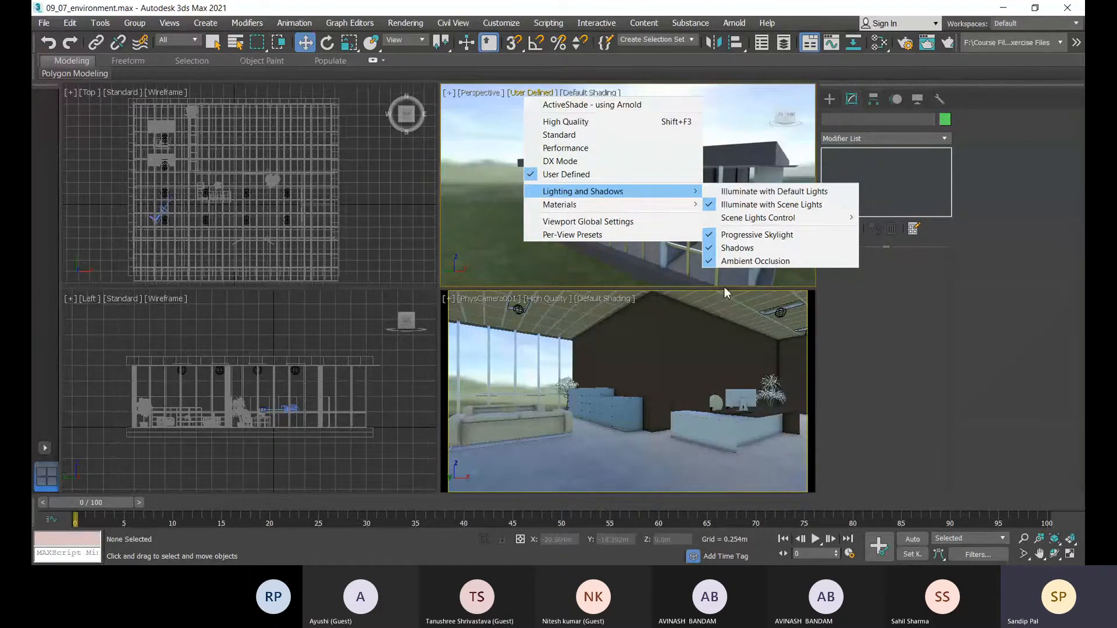
pyautogui.moveTo(581, 221)
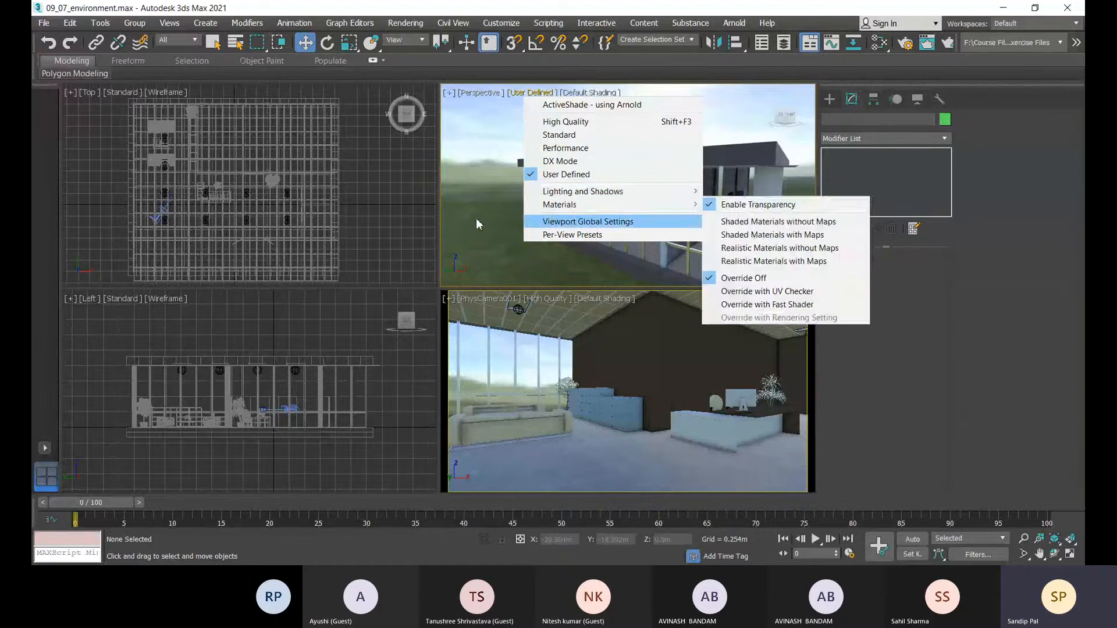
pyautogui.click(174, 26)
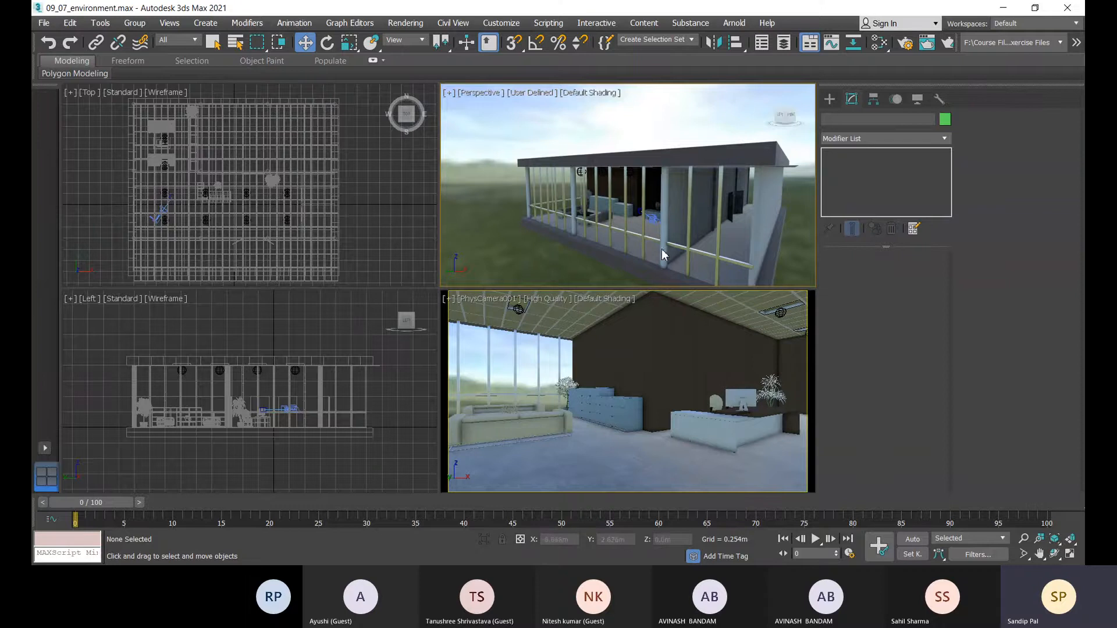
pyautogui.scroll(-8, 633, 235)
pyautogui.scroll(10, 646, 230)
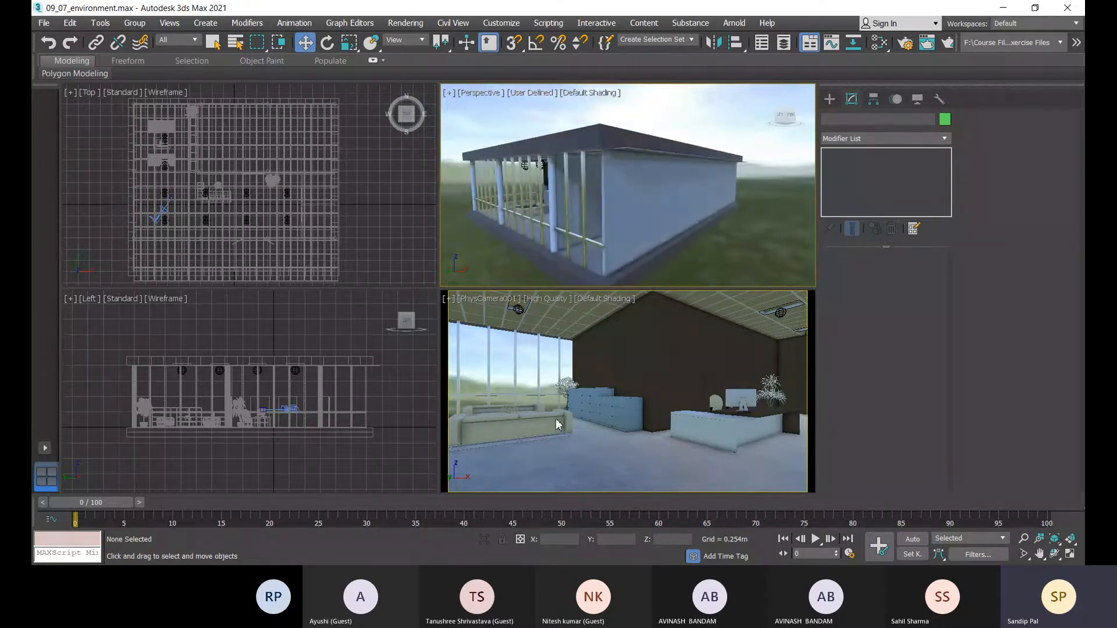
# Set the PhysCamera001 viewport to ActiveShade using Arnold and examine the interior render at full viewport size
pyautogui.click(564, 370)
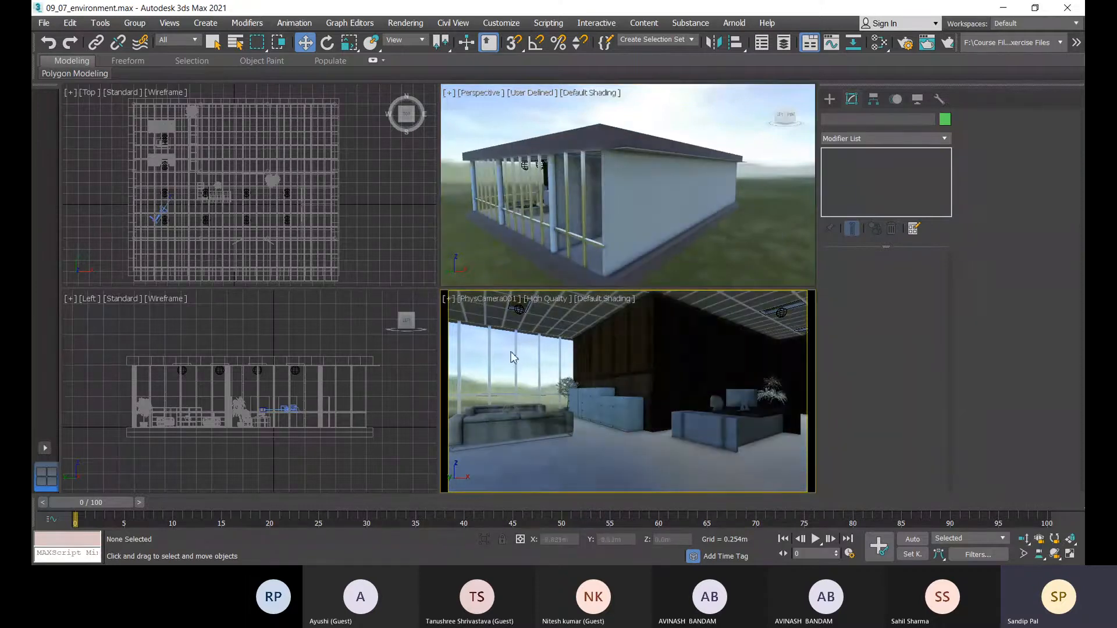
pyautogui.click(541, 299)
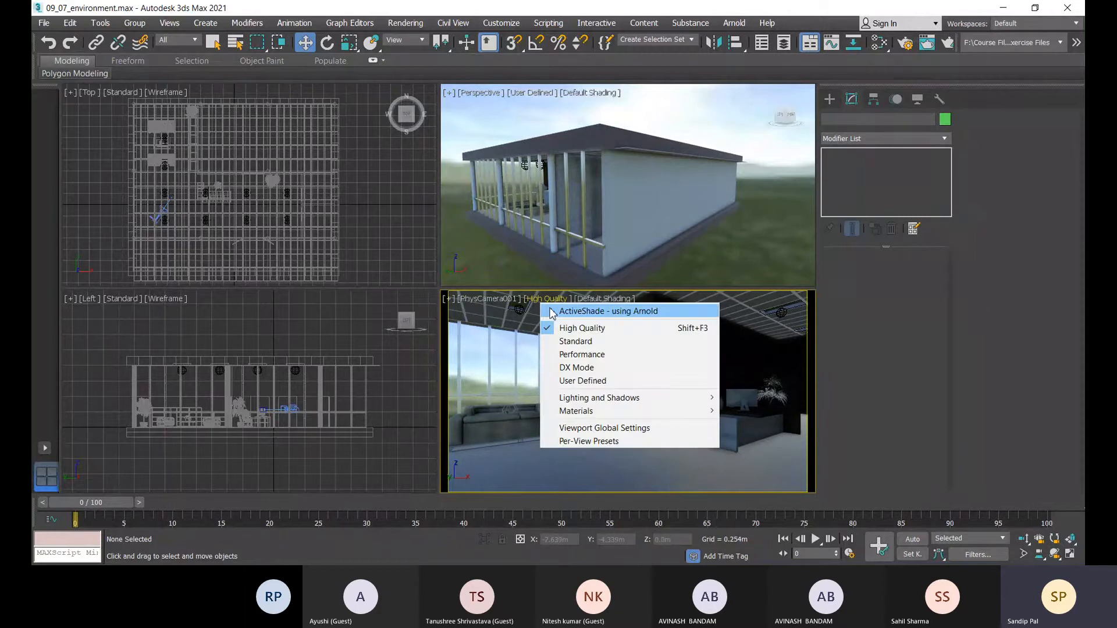
pyautogui.click(636, 312)
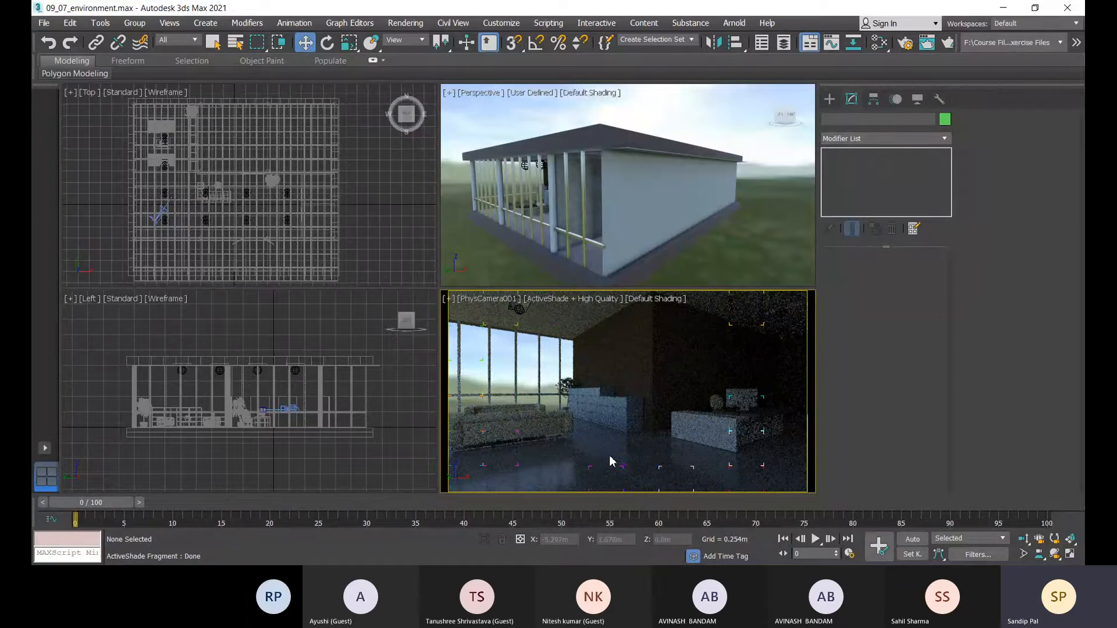
pyautogui.hotkey('alt', 'w')
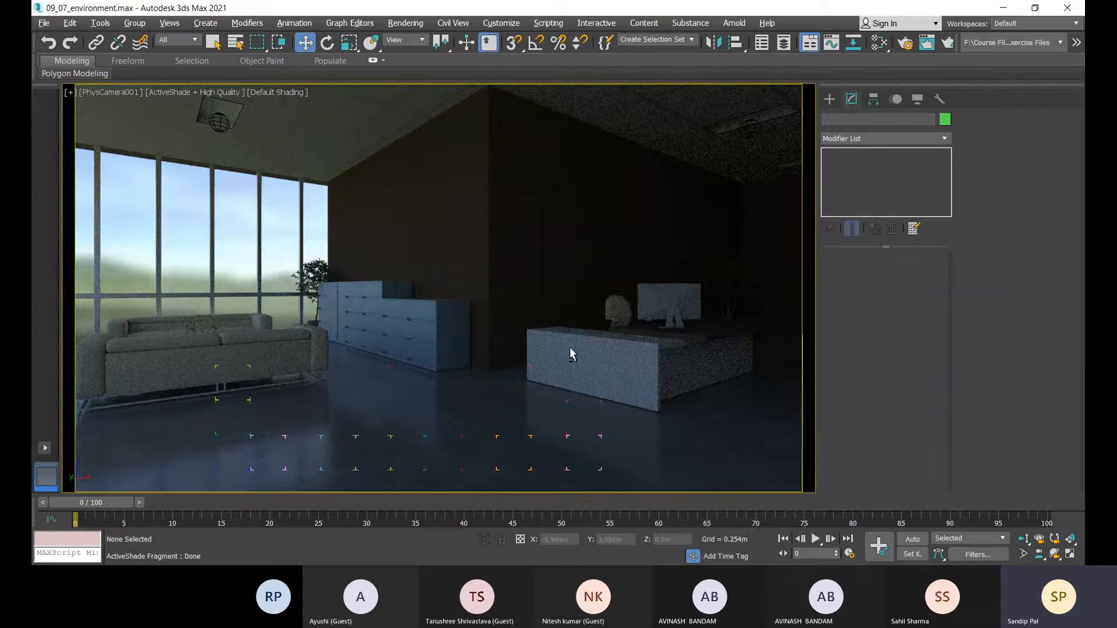
pyautogui.hotkey('alt', 'w')
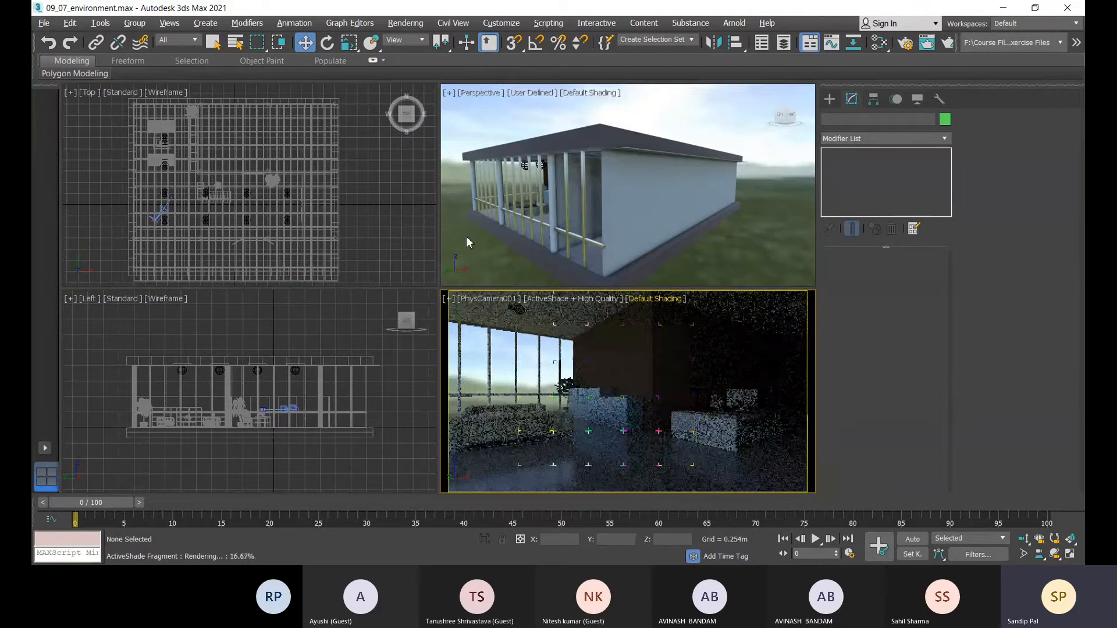
# Maximize the Perspective viewport and examine the building's roof, glazed facade and interior against the sky background from several angles
pyautogui.click(501, 275)
pyautogui.hotkey('alt', 'w')
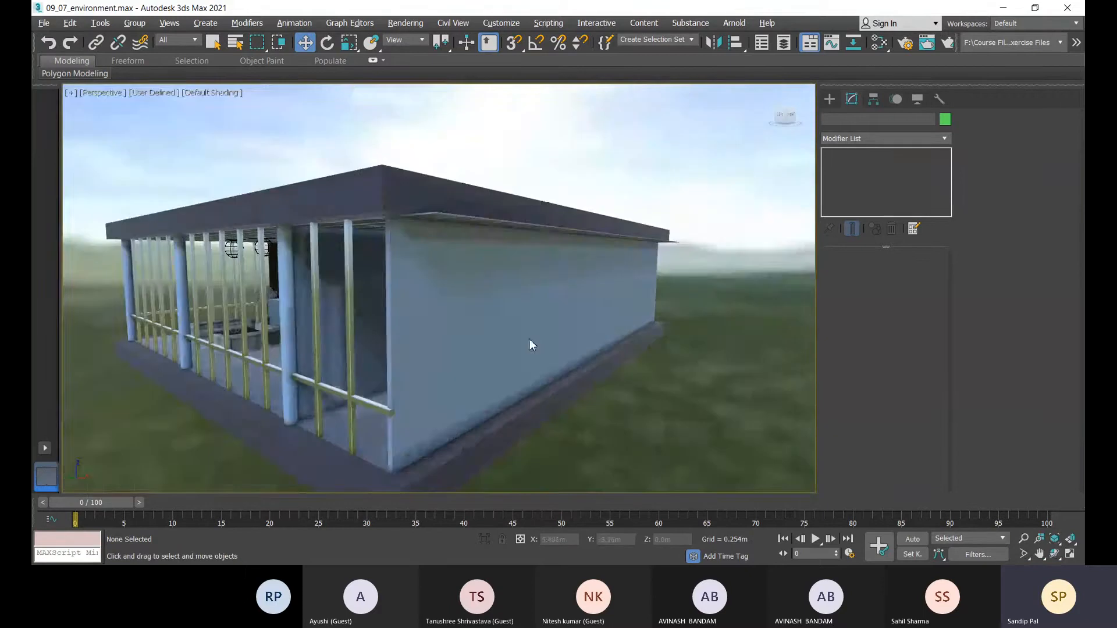
pyautogui.scroll(-5, 532, 393)
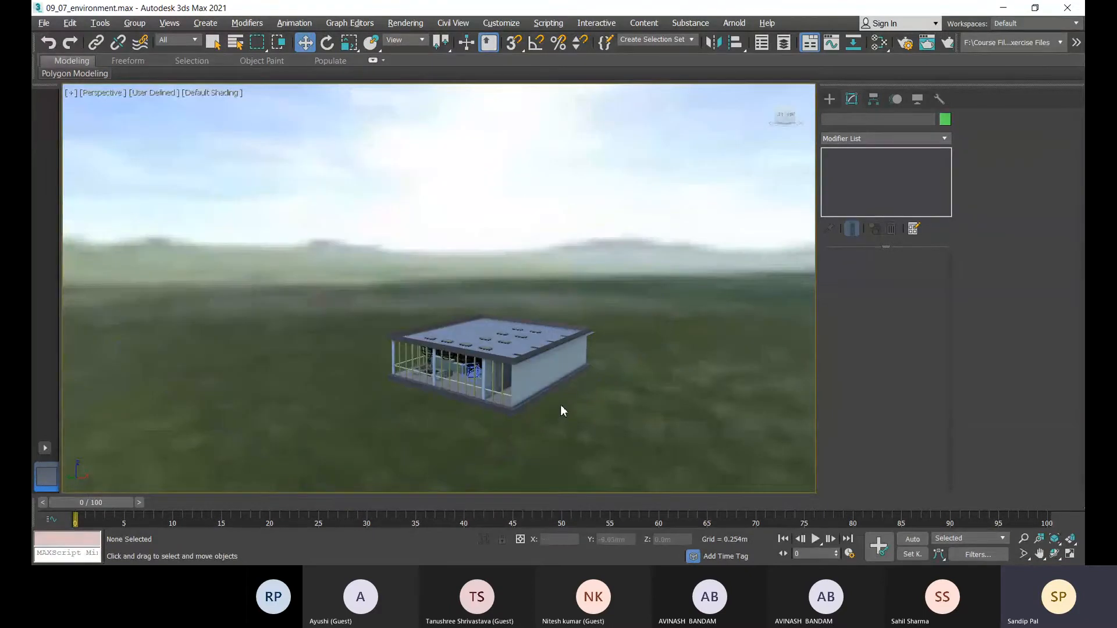
pyautogui.moveTo(560, 404)
pyautogui.keyDown('alt'); pyautogui.mouseDown(button='middle')
pyautogui.moveTo(634, 413)
pyautogui.moveTo(547, 416)
pyautogui.mouseUp(button='middle'); pyautogui.keyUp('alt')
pyautogui.scroll(10, 464, 377)
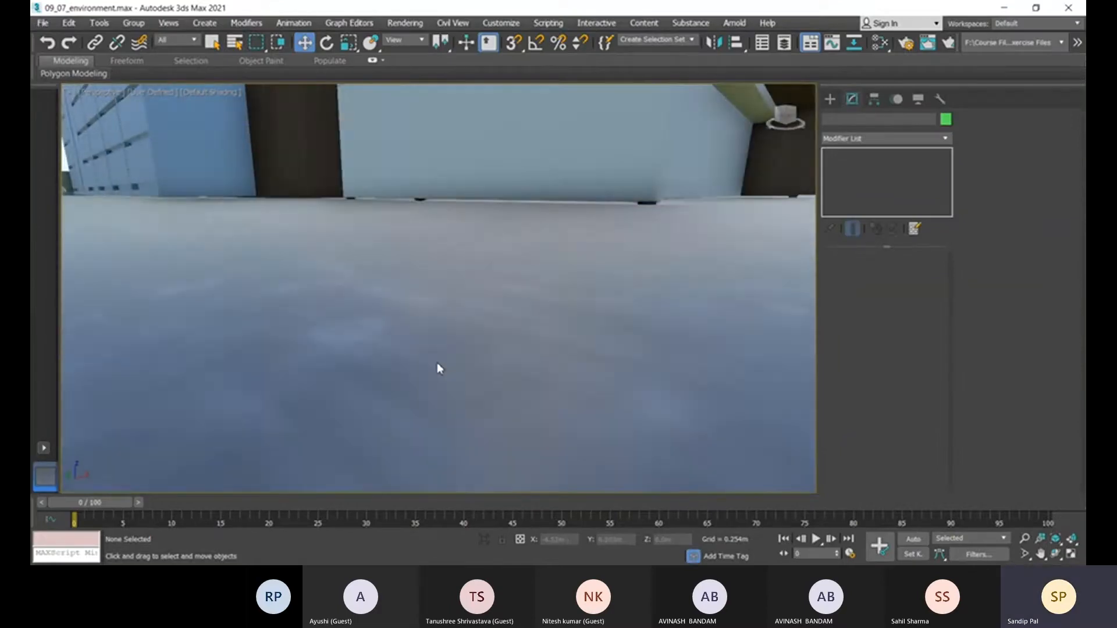
pyautogui.keyDown('alt'); pyautogui.moveTo(438, 362); pyautogui.dragTo(484, 365, button='middle'); pyautogui.keyUp('alt')
pyautogui.scroll(-8, 491, 367)
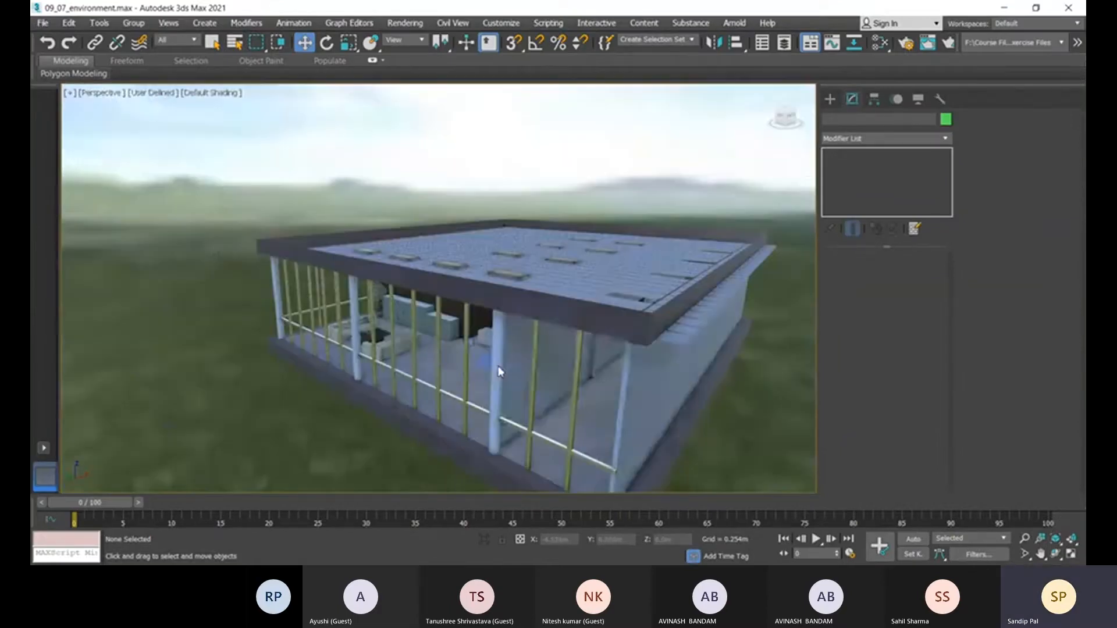
pyautogui.scroll(6, 438, 330)
pyautogui.scroll(3, 437, 330)
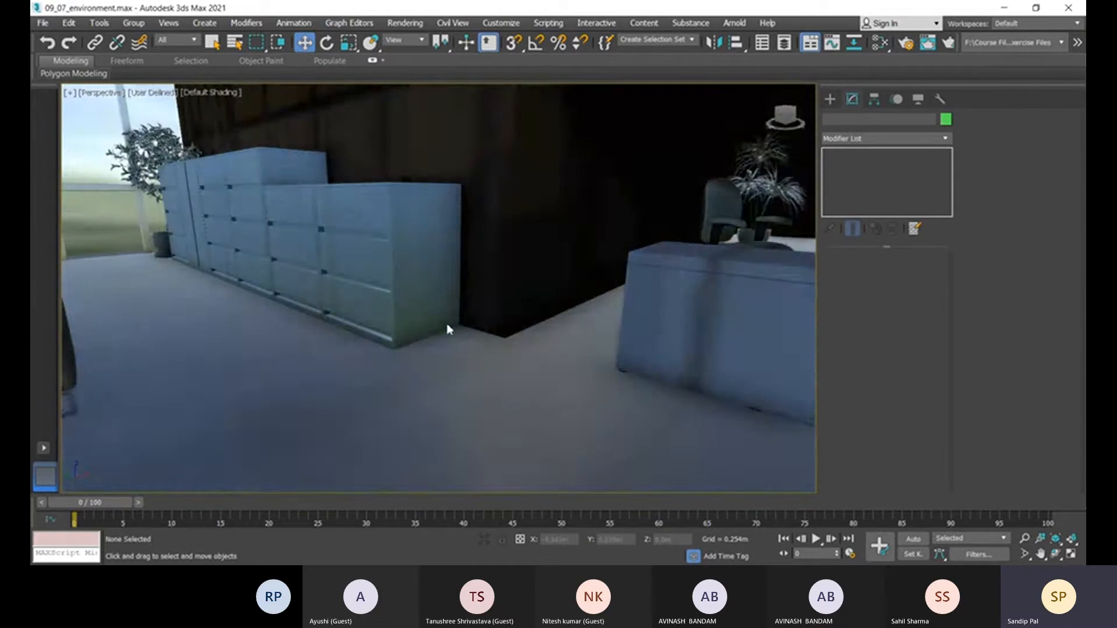
pyautogui.scroll(-8, 511, 356)
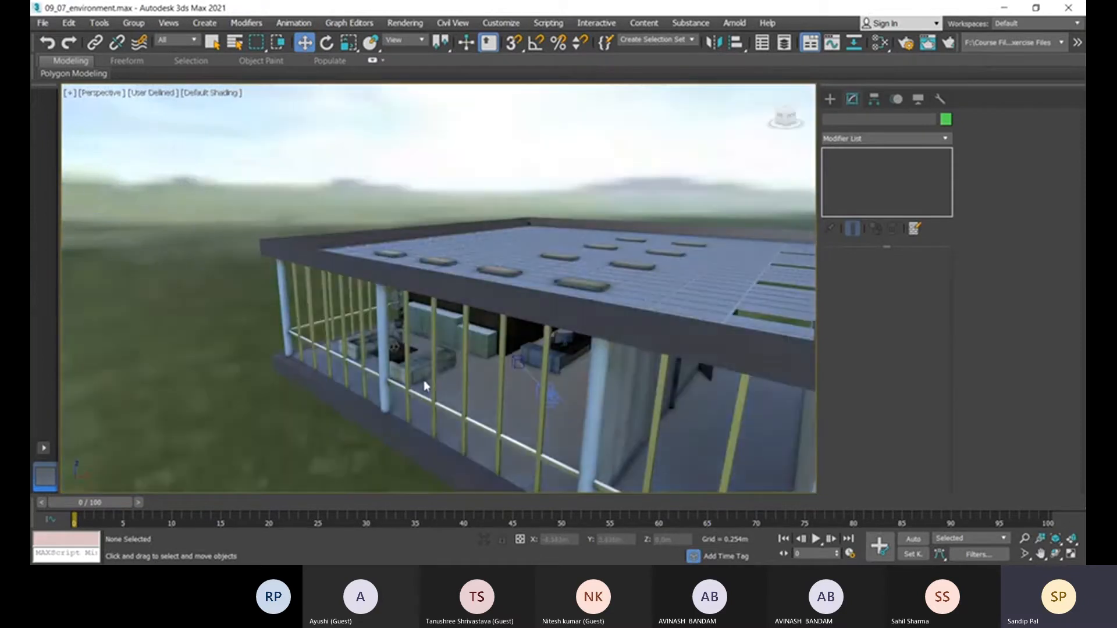
pyautogui.keyDown('alt'); pyautogui.moveTo(428, 380); pyautogui.dragTo(389, 429, button='middle'); pyautogui.keyUp('alt')
pyautogui.scroll(5, 541, 382)
pyautogui.scroll(-6, 518, 387)
pyautogui.scroll(3, 478, 397)
pyautogui.scroll(-5, 332, 406)
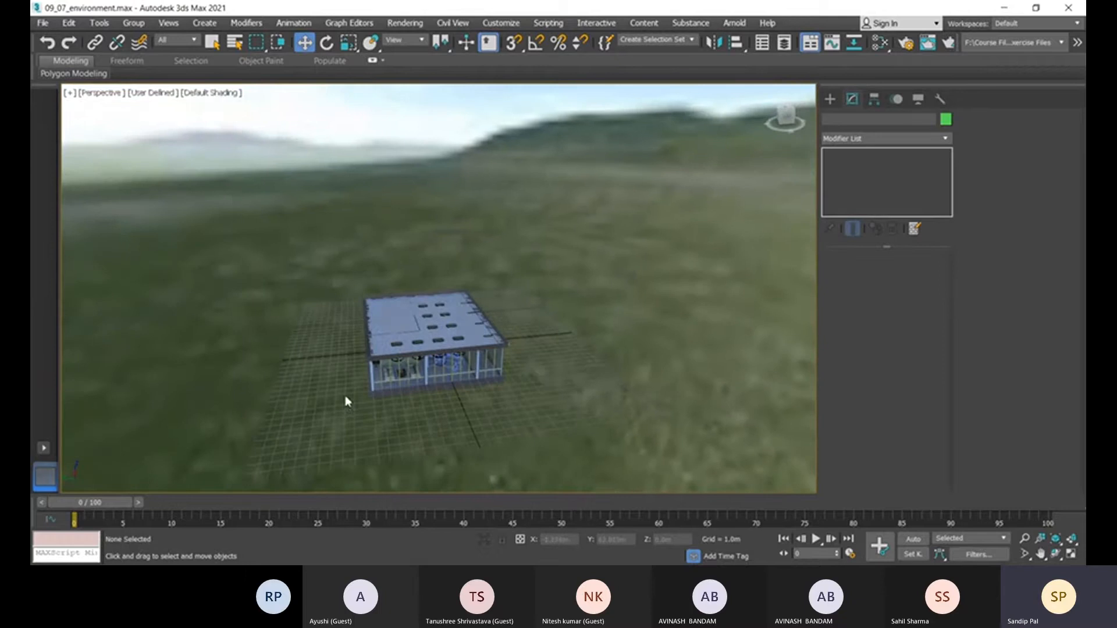
pyautogui.scroll(3, 341, 394)
pyautogui.scroll(3, 361, 389)
pyautogui.scroll(-3, 401, 388)
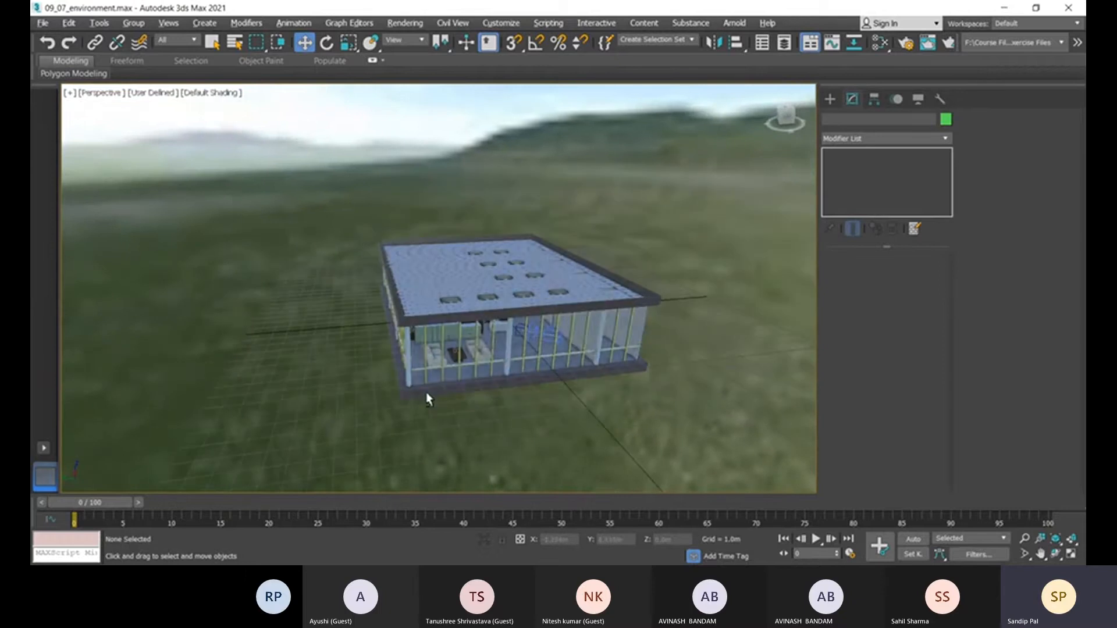
pyautogui.keyDown('alt'); pyautogui.moveTo(429, 394); pyautogui.dragTo(402, 399, button='middle'); pyautogui.keyUp('alt')
pyautogui.scroll(2, 572, 365)
# Create a Daylight system beside the building with the recommended EV 15 Physical Camera Exposure Control and an orbital scale of about 3.02 m
pyautogui.click(831, 99)
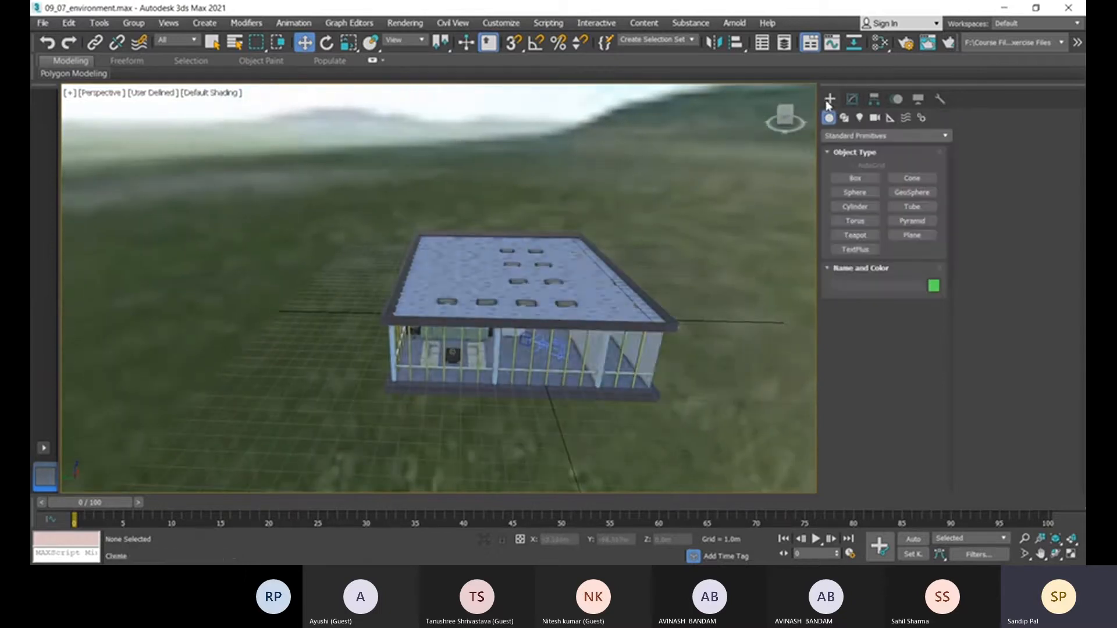
pyautogui.click(921, 117)
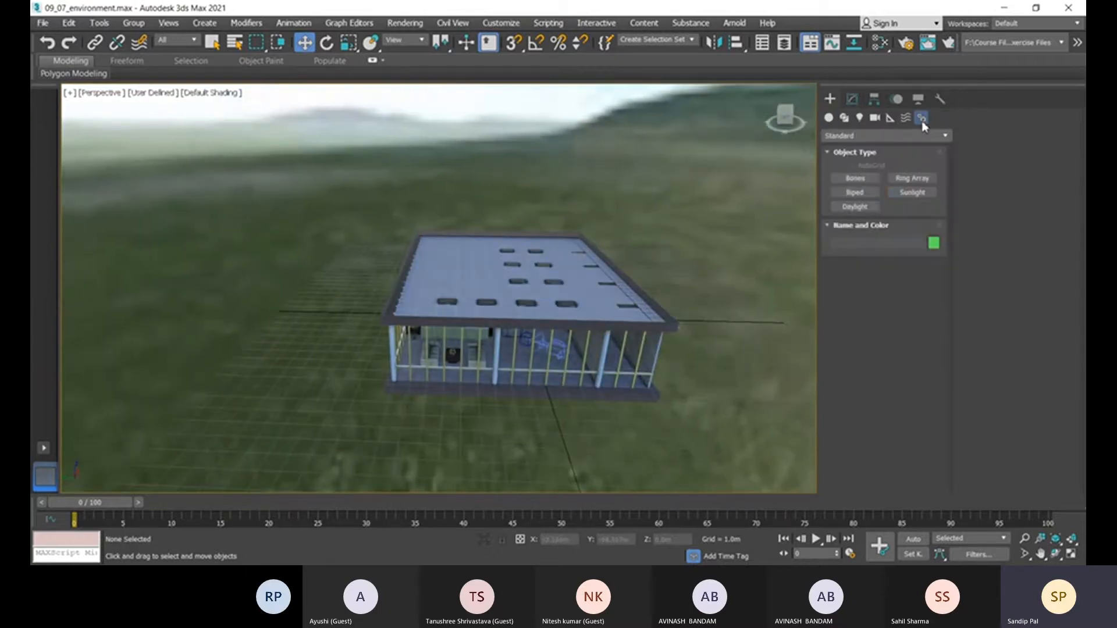
pyautogui.click(913, 193)
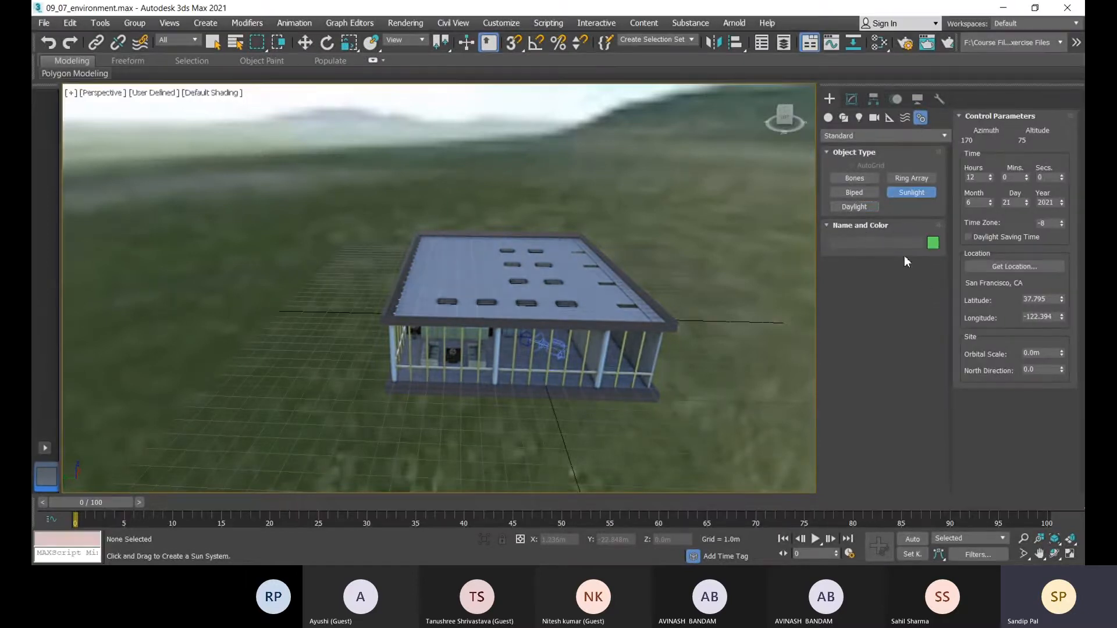
pyautogui.click(851, 207)
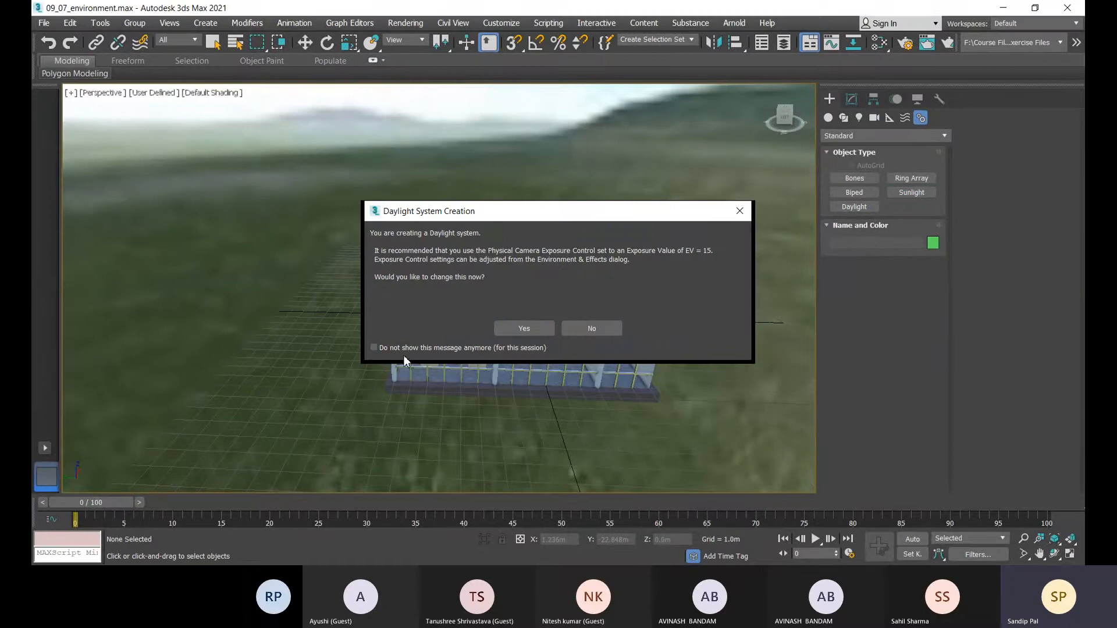
pyautogui.click(529, 330)
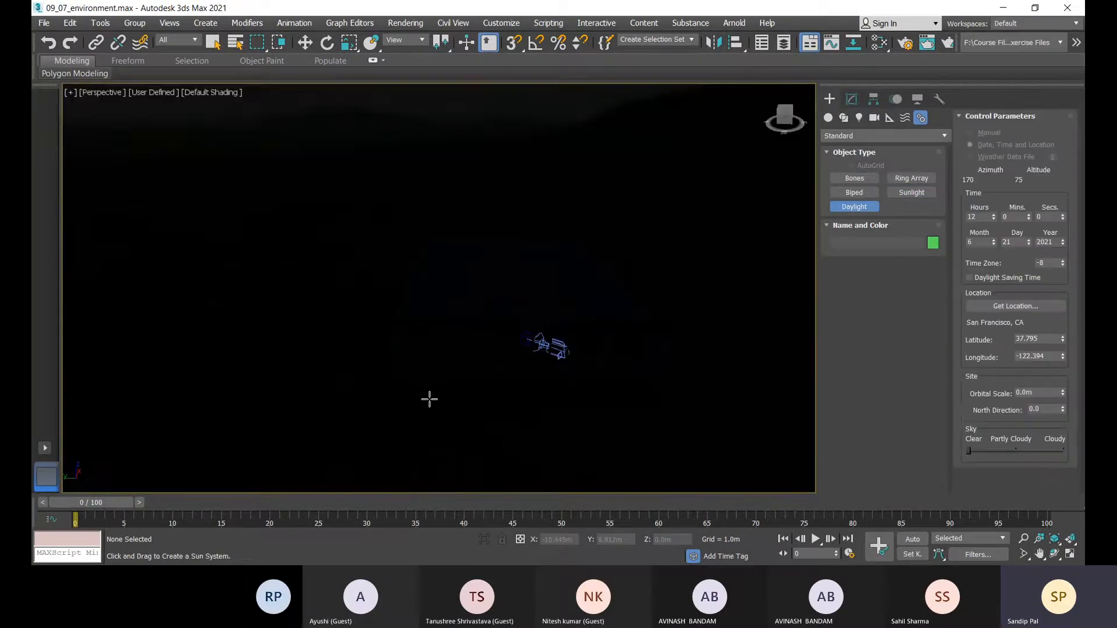
pyautogui.moveTo(366, 348); pyautogui.dragTo(403, 376)
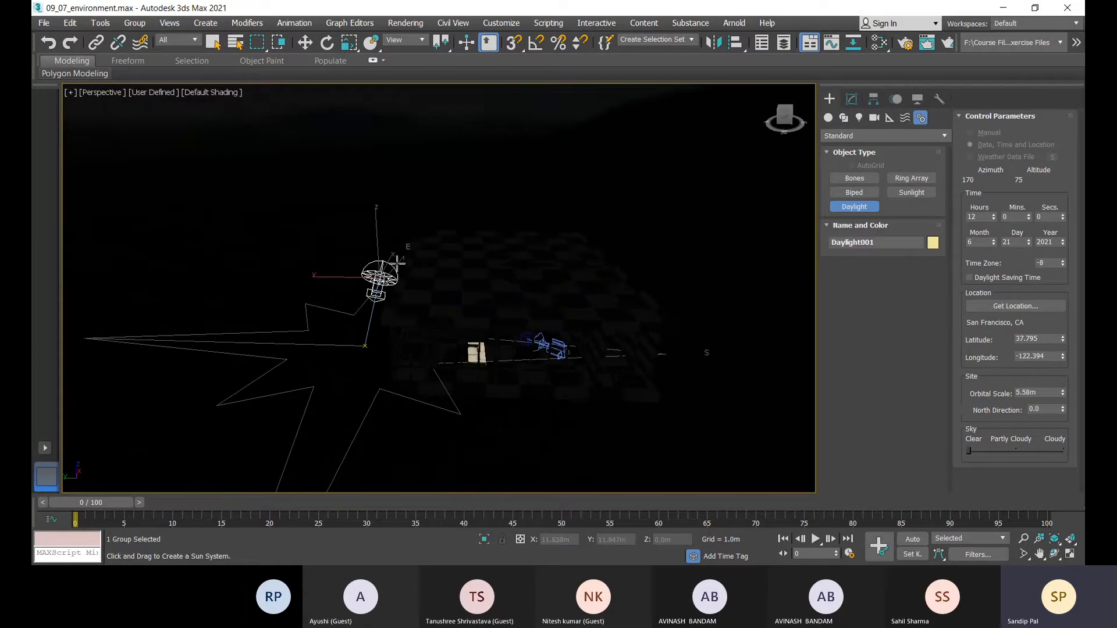
pyautogui.click(395, 258)
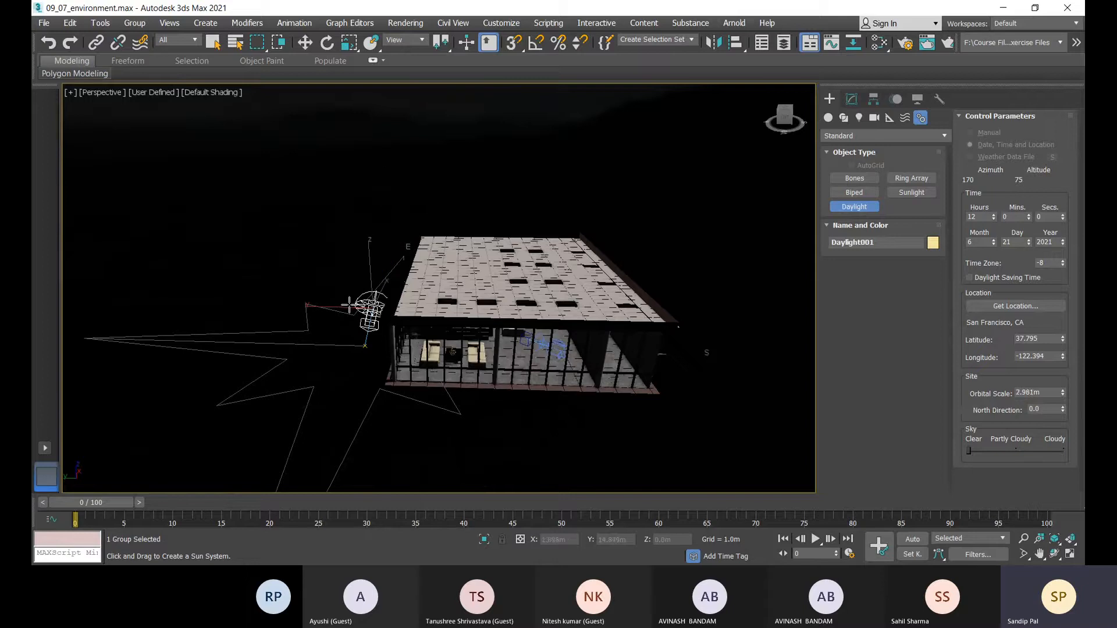
pyautogui.click(348, 304)
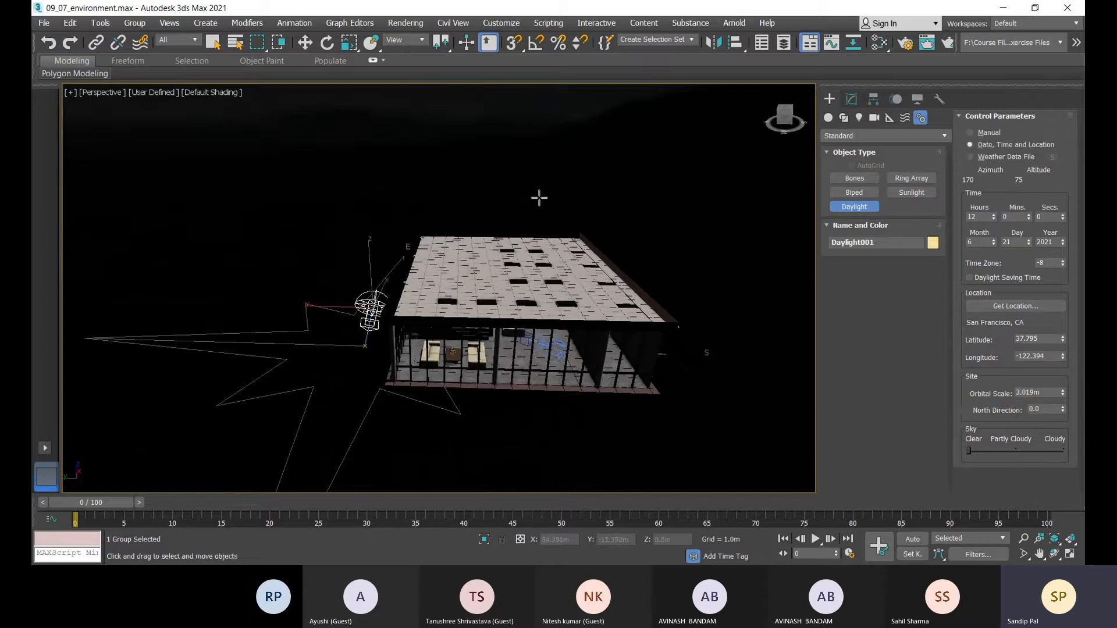
pyautogui.press('w')
# Inspect the daylight beside the building, review its light parameters and open the setup for its date, time and location
pyautogui.keyDown('alt'); pyautogui.moveTo(607, 218); pyautogui.dragTo(634, 203, button='middle'); pyautogui.keyUp('alt')
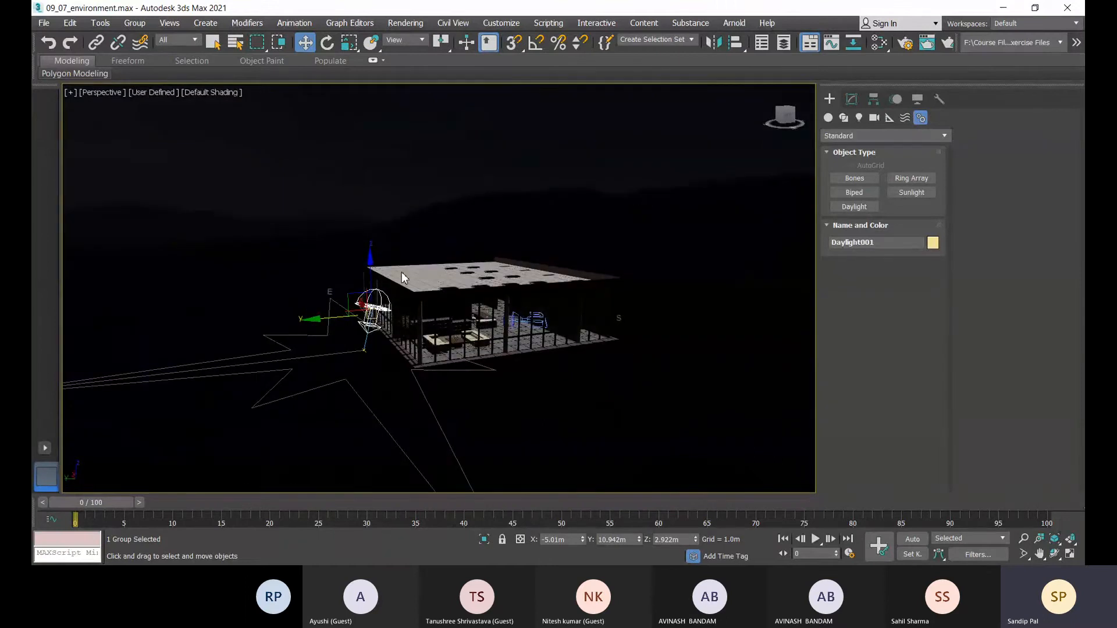
pyautogui.moveTo(483, 236); pyautogui.dragTo(514, 233, button='middle')
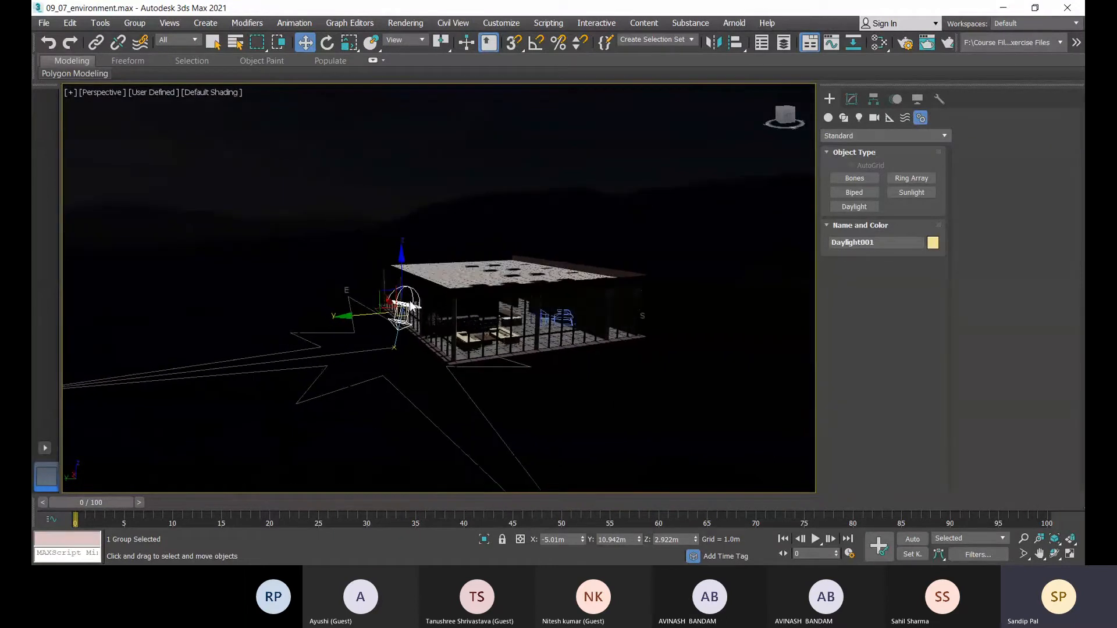
pyautogui.scroll(6, 377, 320)
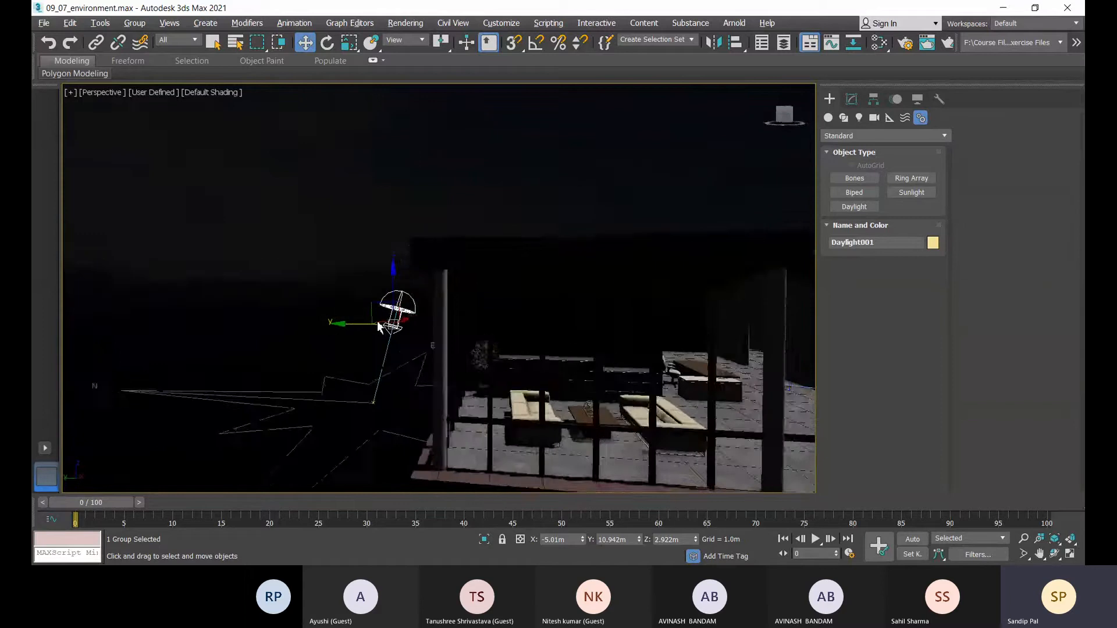
pyautogui.scroll(-2, 377, 320)
pyautogui.click(851, 100)
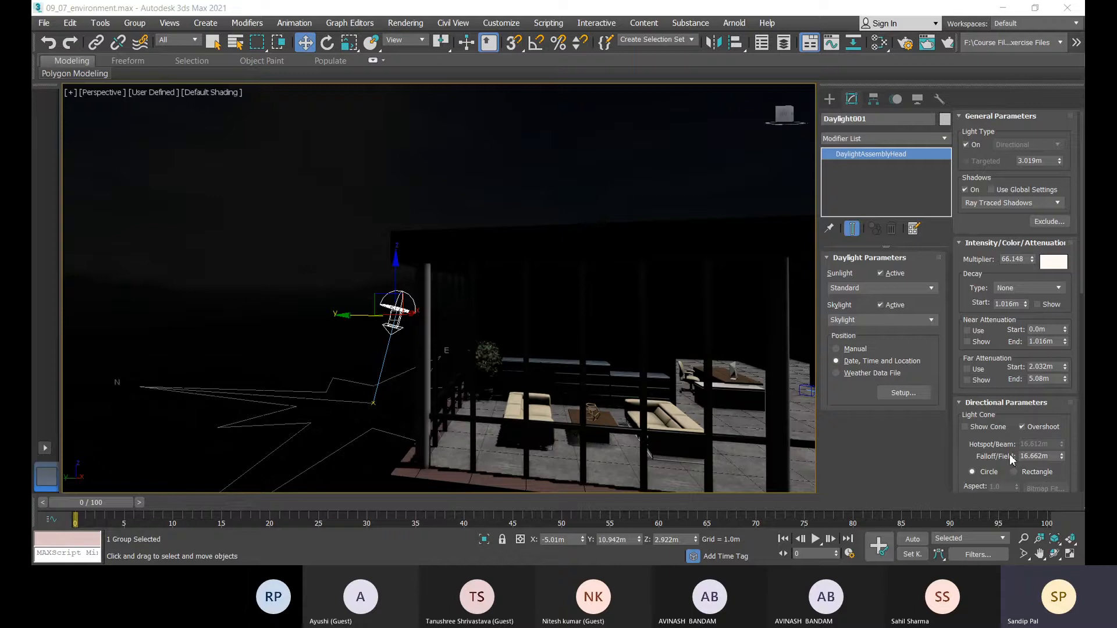
pyautogui.click(901, 394)
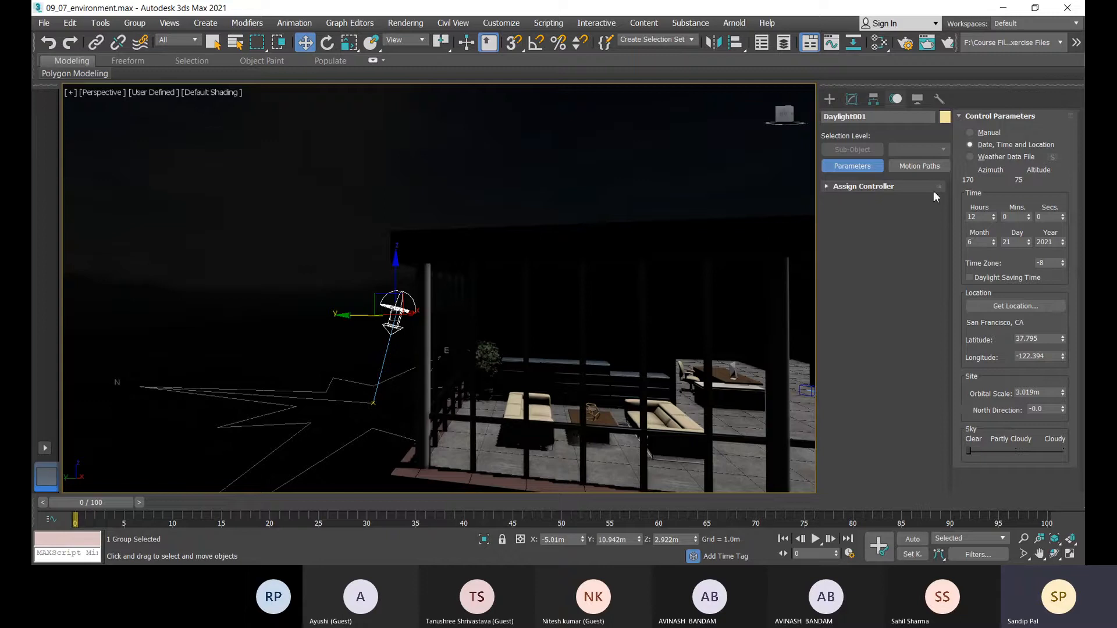
# Switch the daylight's position control to Manual and move it away from the building to about Y 19.41 m, Z 4.35 m
pyautogui.click(975, 134)
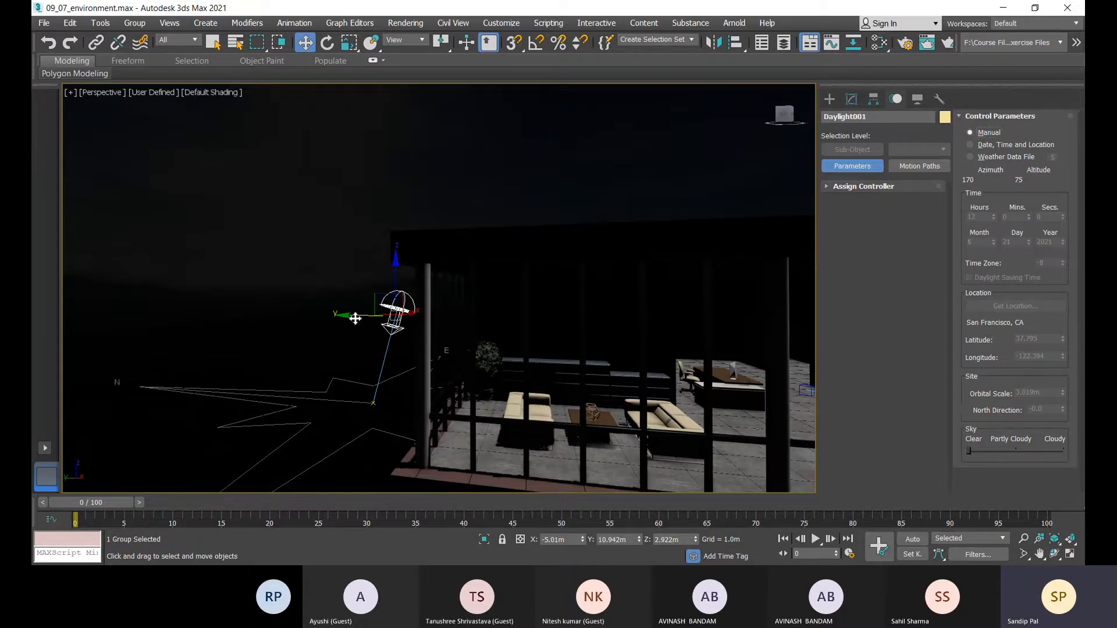
pyautogui.moveTo(355, 319); pyautogui.dragTo(131, 374)
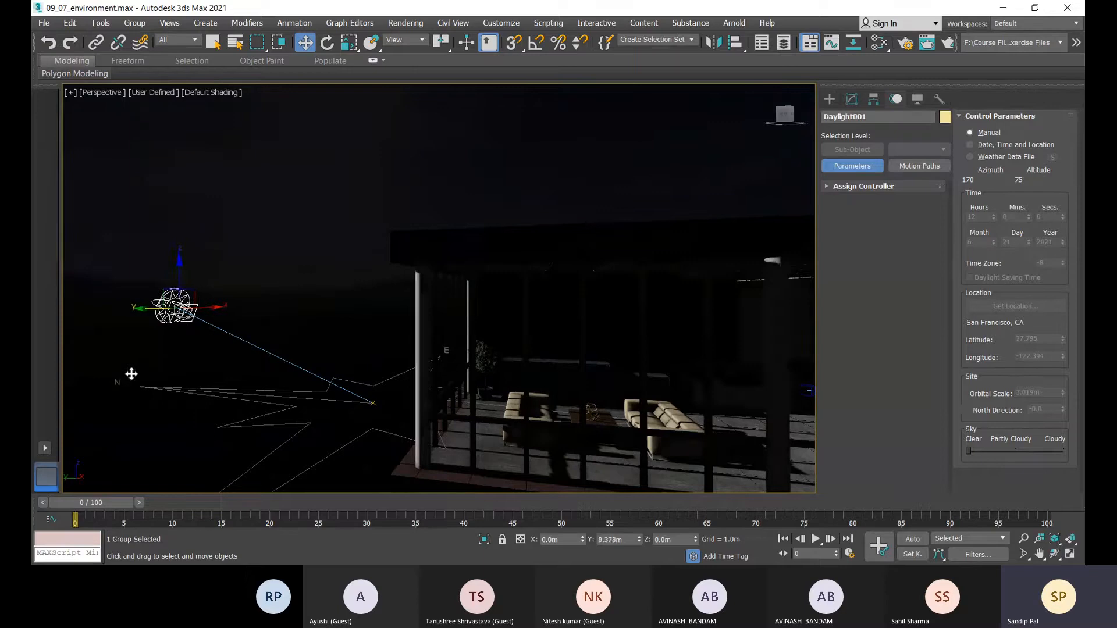
pyautogui.moveTo(179, 259); pyautogui.dragTo(162, 223)
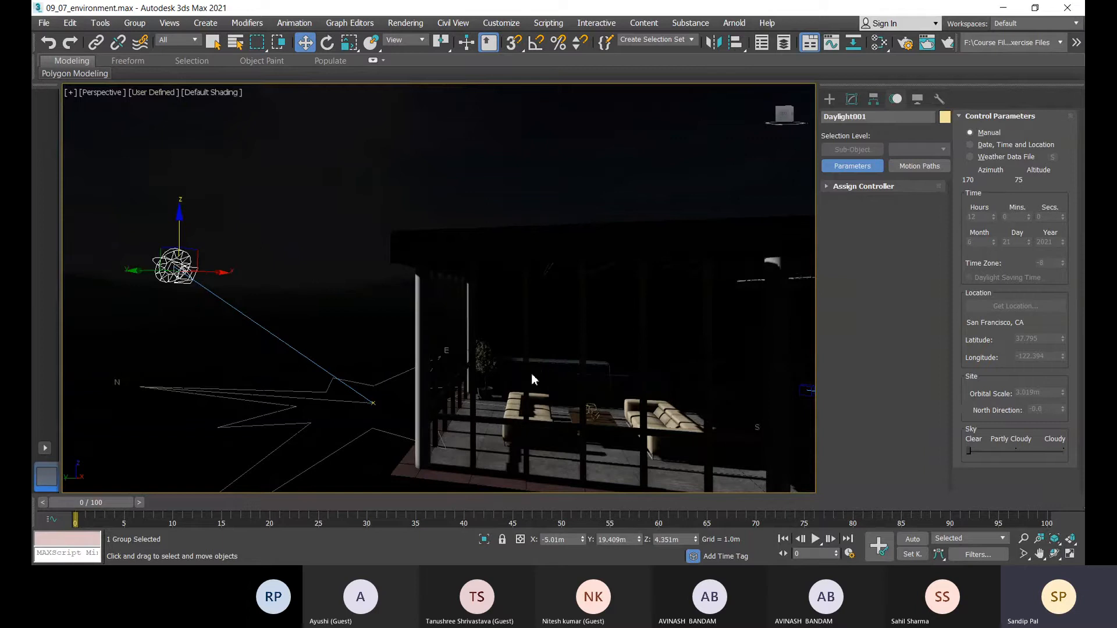
pyautogui.moveTo(542, 372)
pyautogui.keyDown('alt'); pyautogui.mouseDown(button='middle')
pyautogui.moveTo(437, 368)
pyautogui.moveTo(473, 384)
pyautogui.moveTo(552, 375)
pyautogui.mouseUp(button='middle'); pyautogui.keyUp('alt')
pyautogui.scroll(-5, 436, 368)
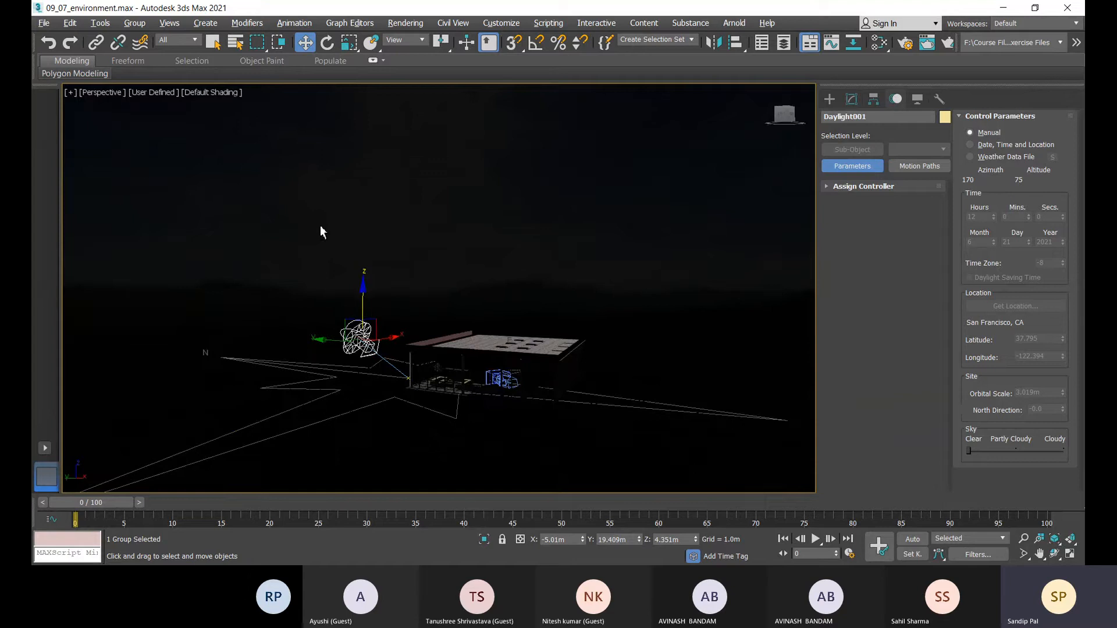
# Restore the four-viewport layout, set the PhysCamera001 viewport to ActiveShade using Arnold and enlarge it to examine the daylit interior
pyautogui.hotkey('alt', 'w')
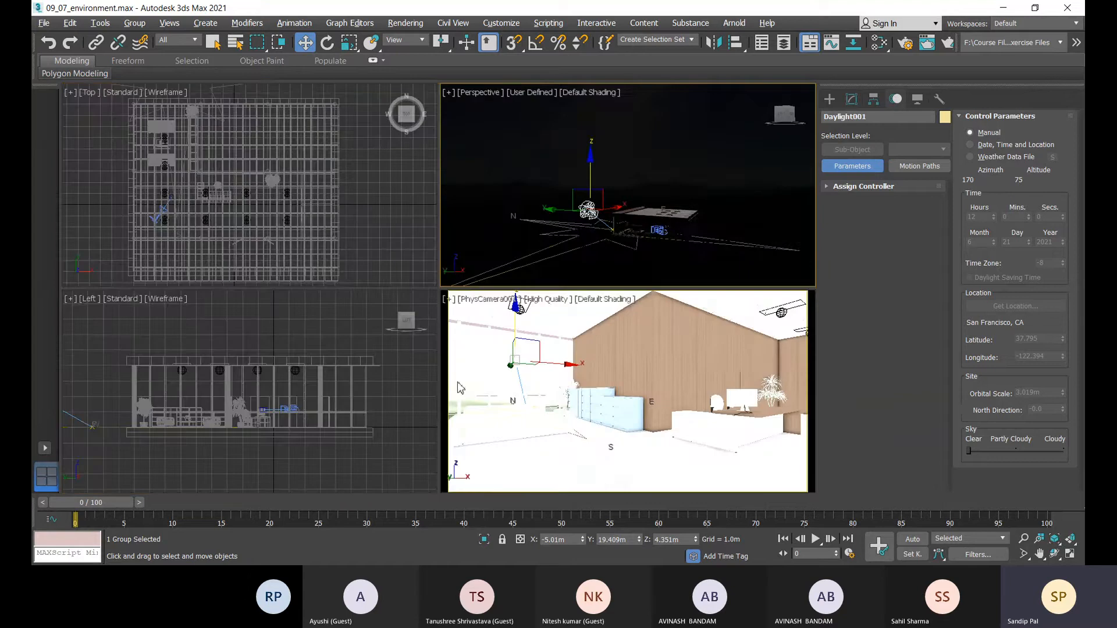
pyautogui.click(830, 99)
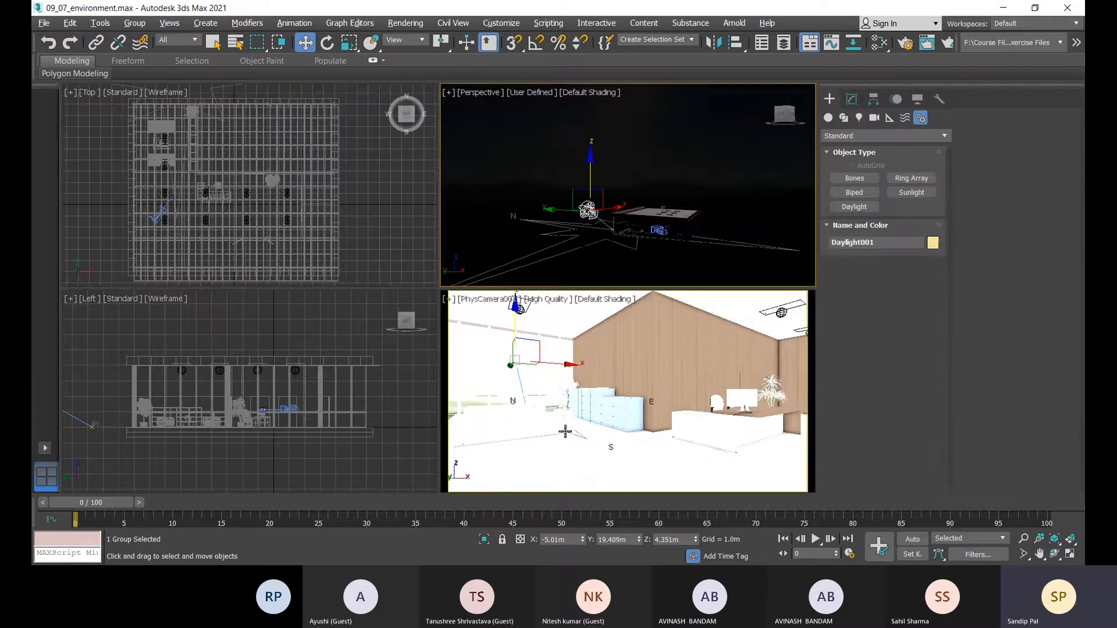
pyautogui.click(550, 307)
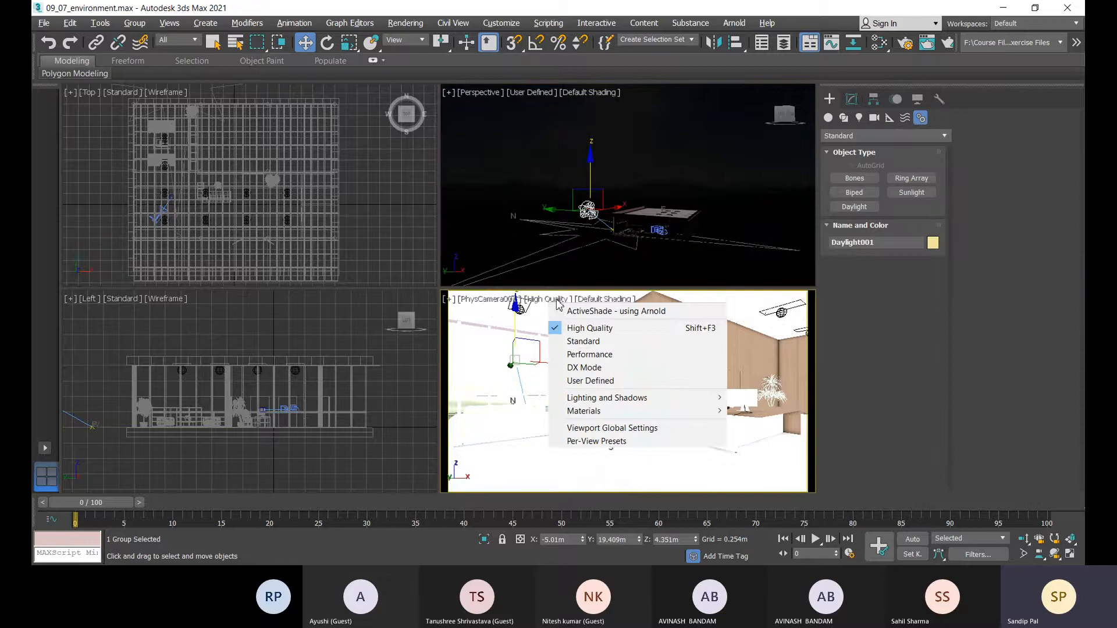
pyautogui.click(600, 312)
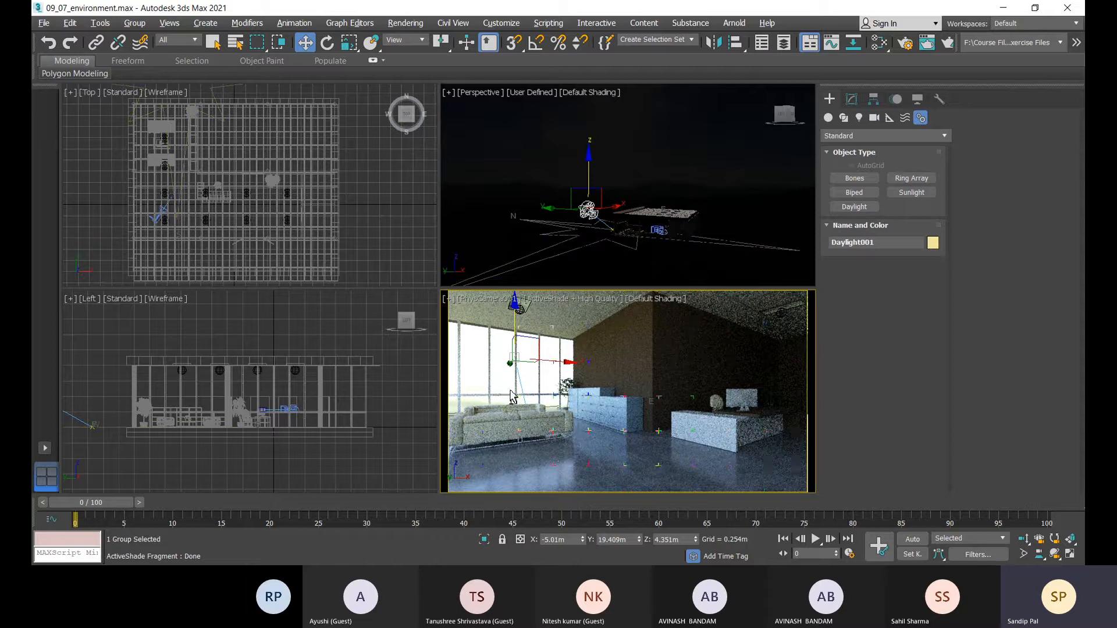
pyautogui.hotkey('alt', 'w')
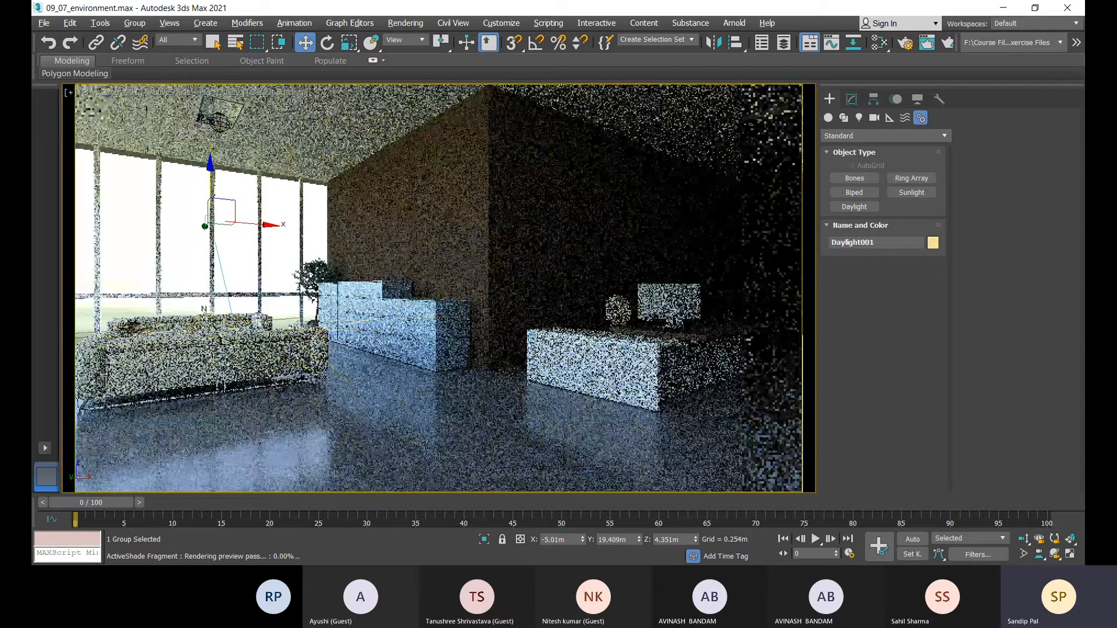
pyautogui.click(384, 302)
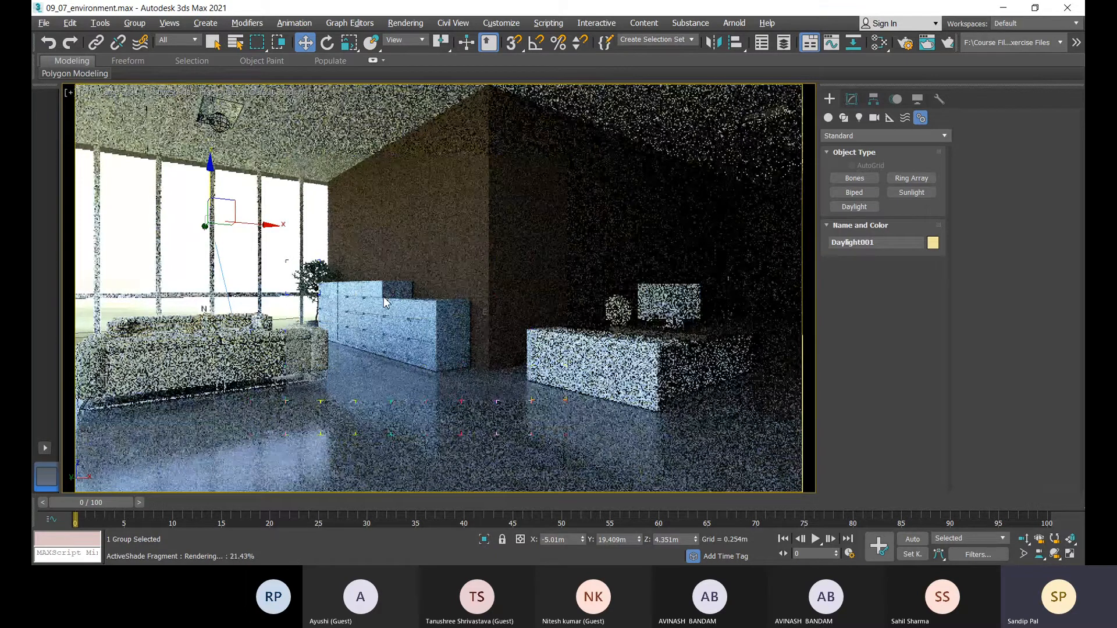
# Shift the daylight in the camera view to about X -7.83 m and raise it to about Z 8.88 m
pyautogui.click(187, 231)
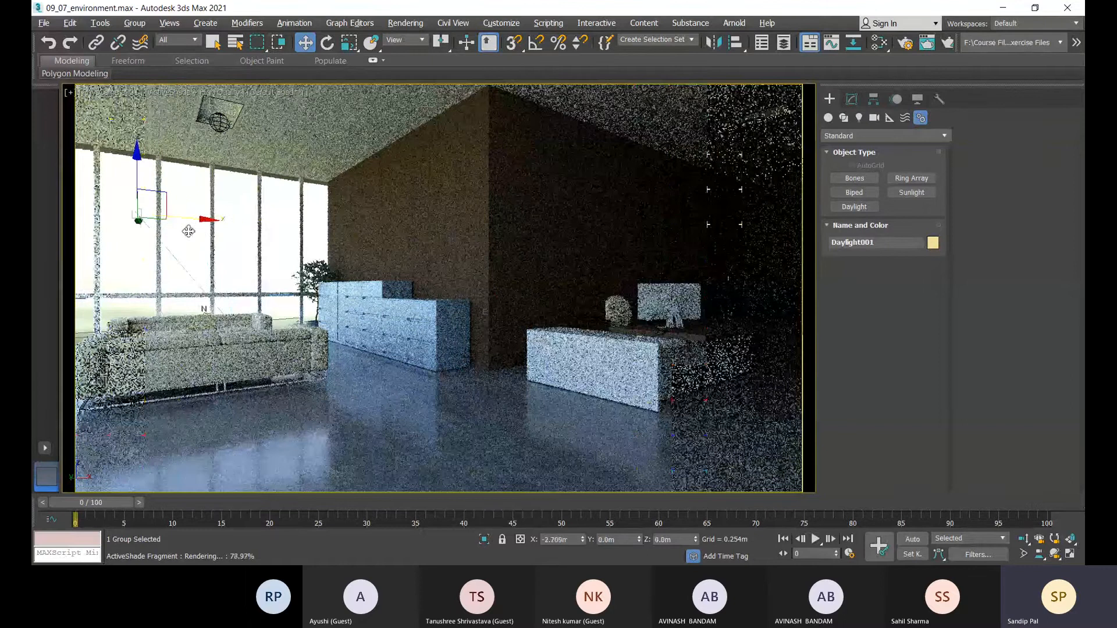
pyautogui.moveTo(189, 231); pyautogui.dragTo(185, 231)
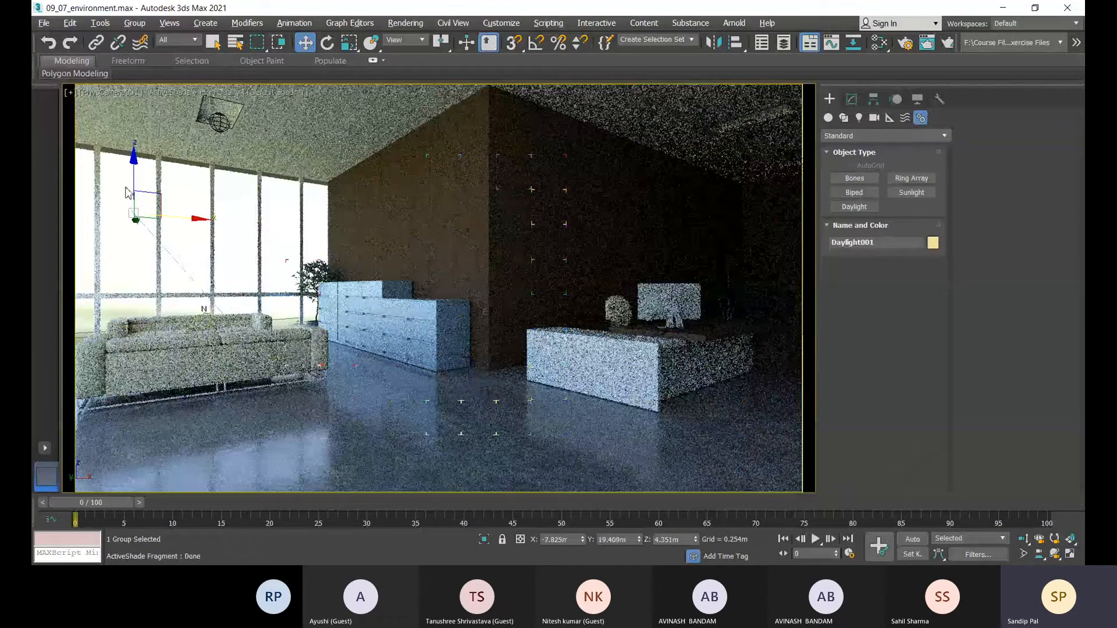
pyautogui.moveTo(134, 182); pyautogui.dragTo(132, 70)
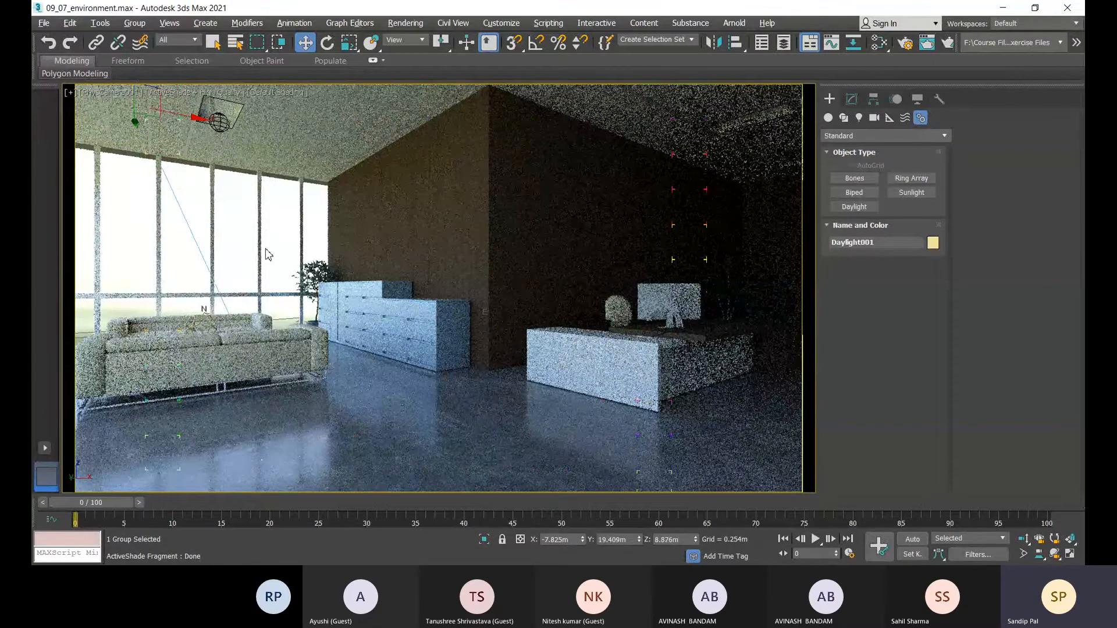
# Return to the four-viewport layout, raise the daylight to about Z 20.96 m in the Perspective viewport and deselect it
pyautogui.hotkey('alt', 'w')
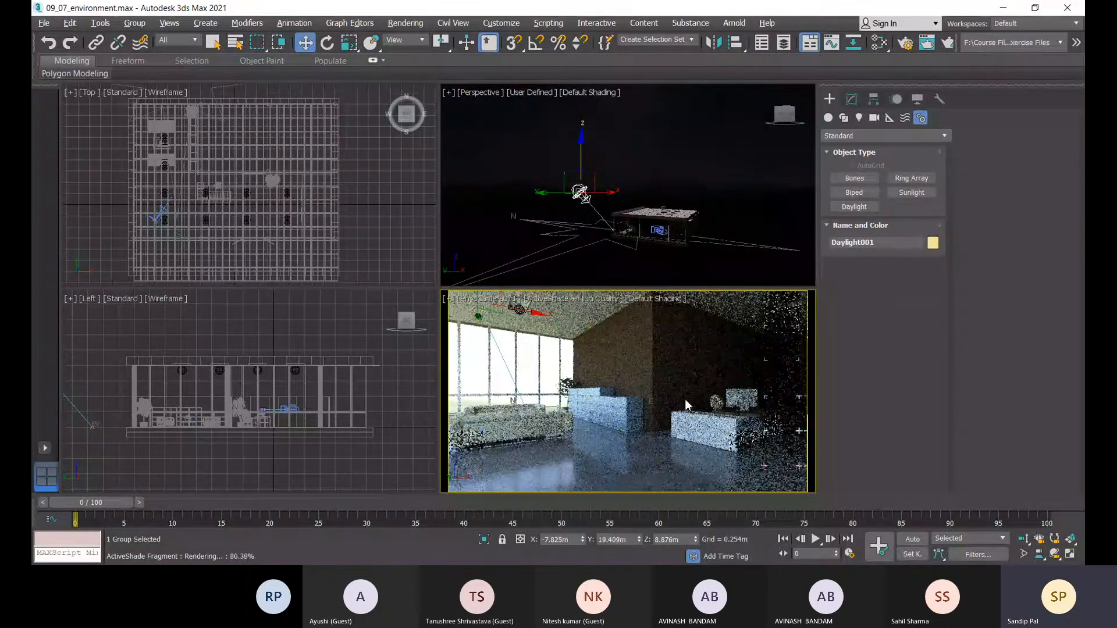
pyautogui.click(584, 158)
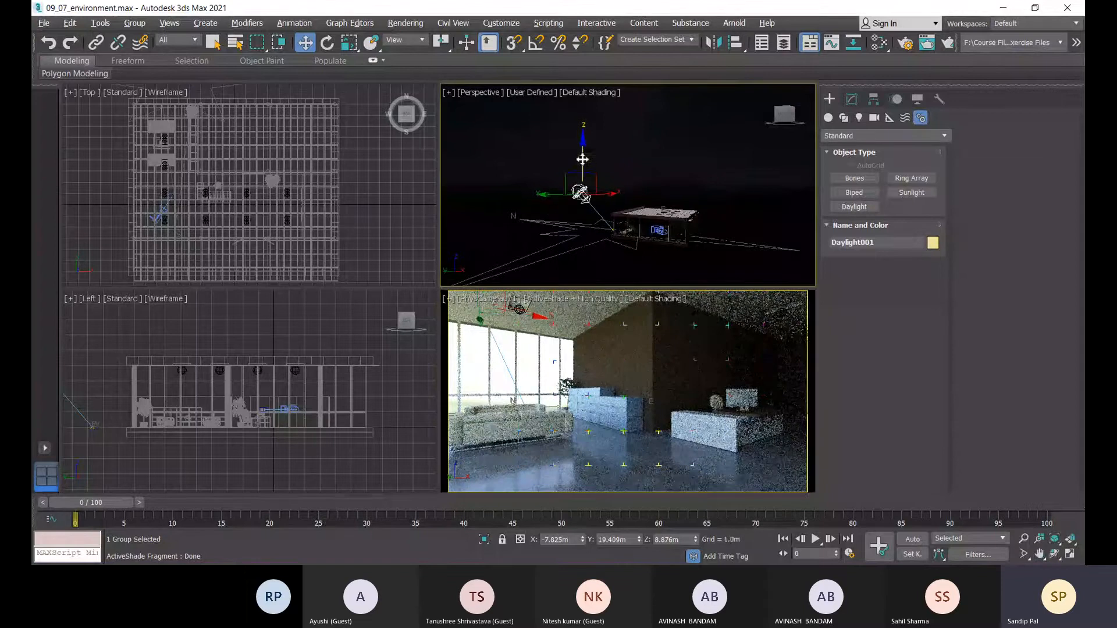
pyautogui.moveTo(582, 159); pyautogui.dragTo(586, 111)
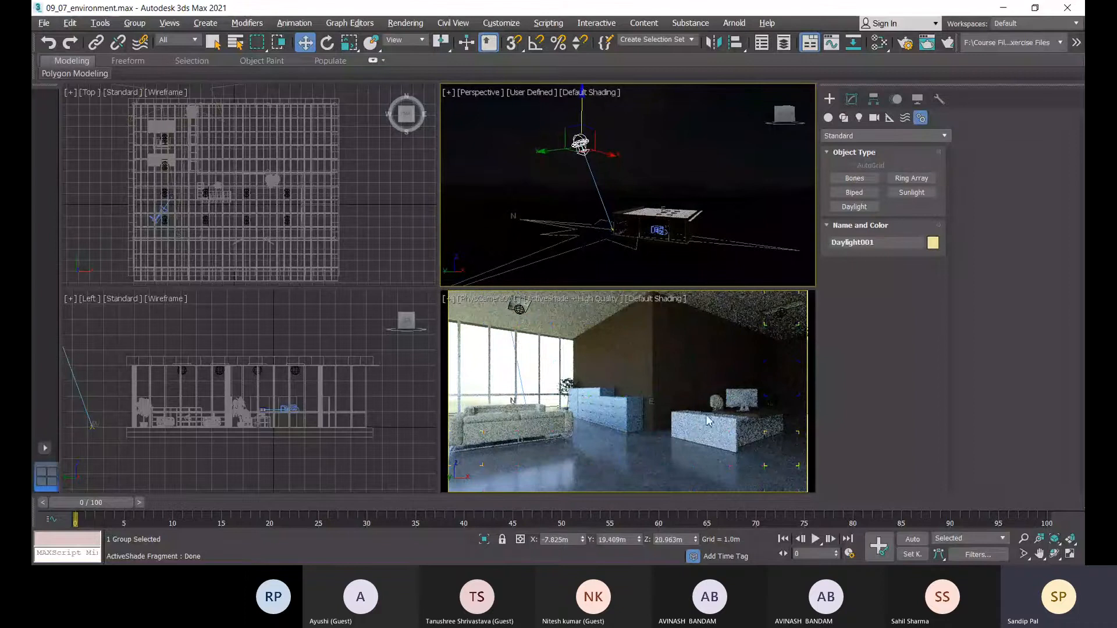
pyautogui.click(585, 447)
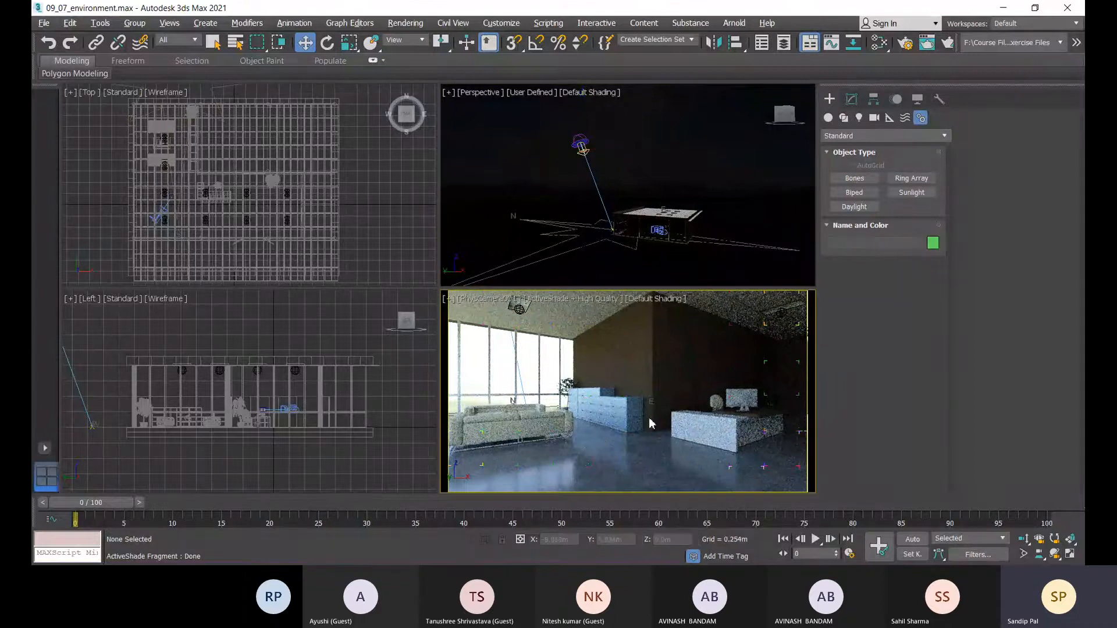
# Restart the camera viewport's Arnold ActiveShade preview by switching it off and on again with High Quality retained
pyautogui.click(579, 303)
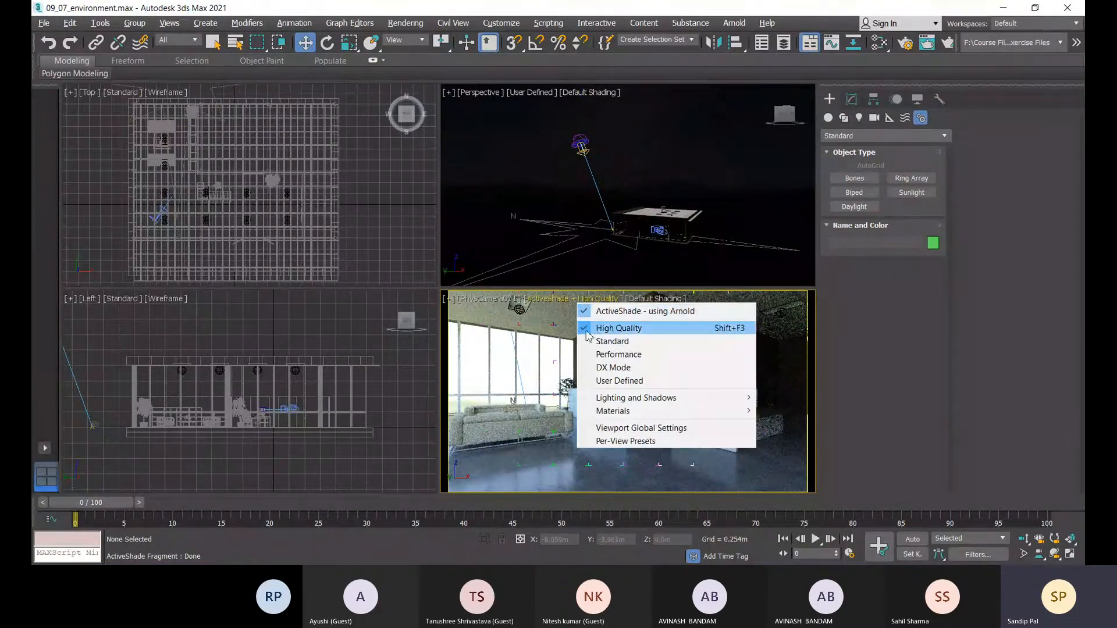
pyautogui.click(589, 329)
pyautogui.click(520, 406)
pyautogui.click(579, 300)
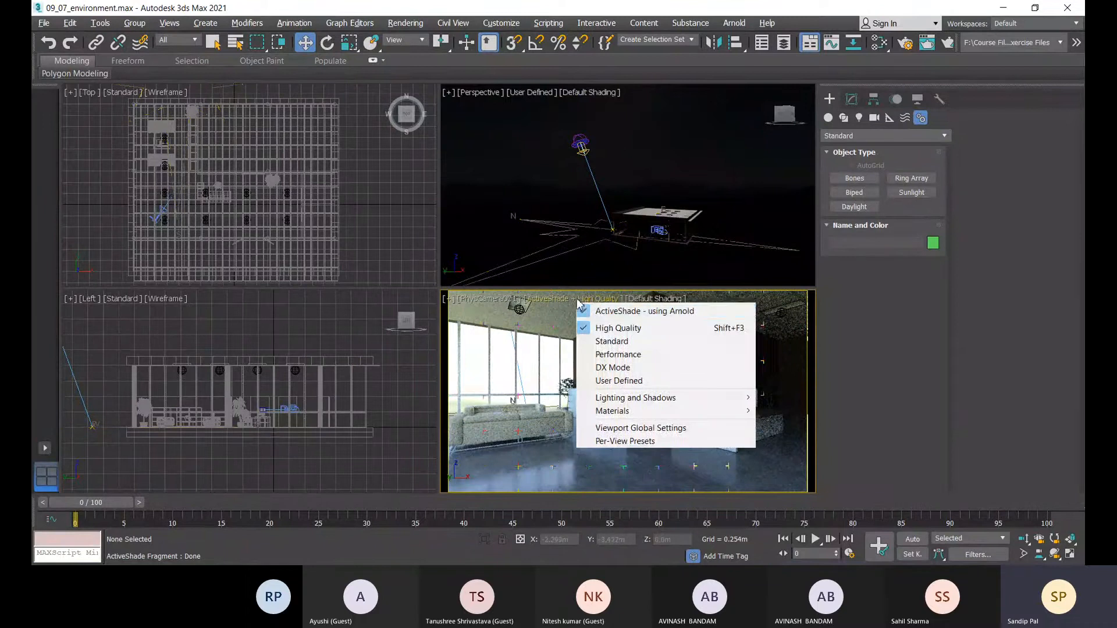
pyautogui.click(594, 315)
pyautogui.click(575, 442)
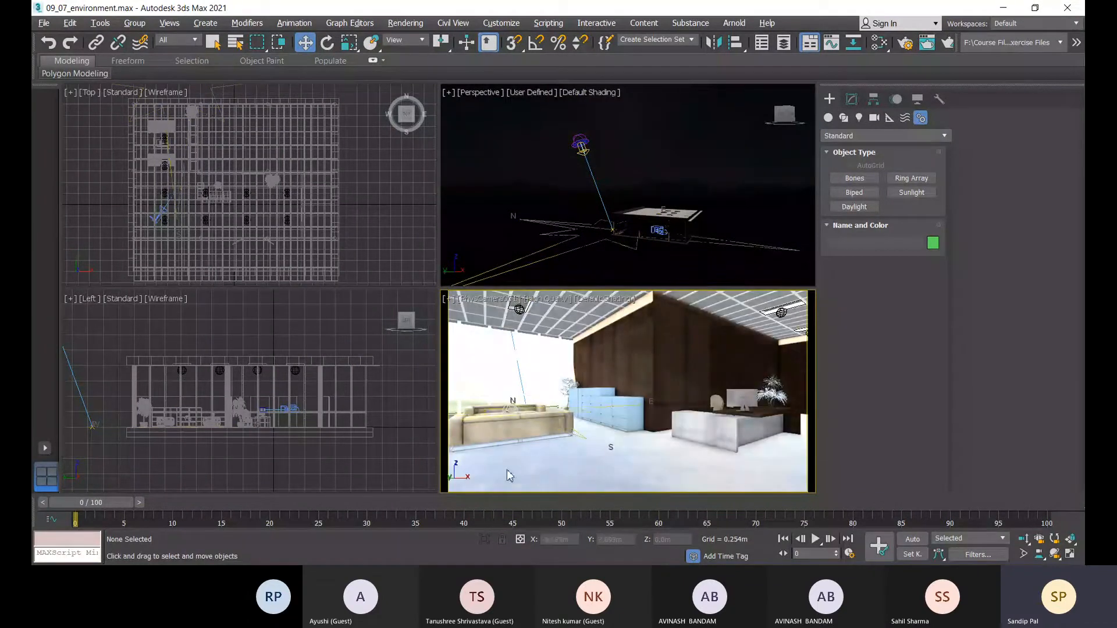
pyautogui.click(554, 299)
pyautogui.click(576, 304)
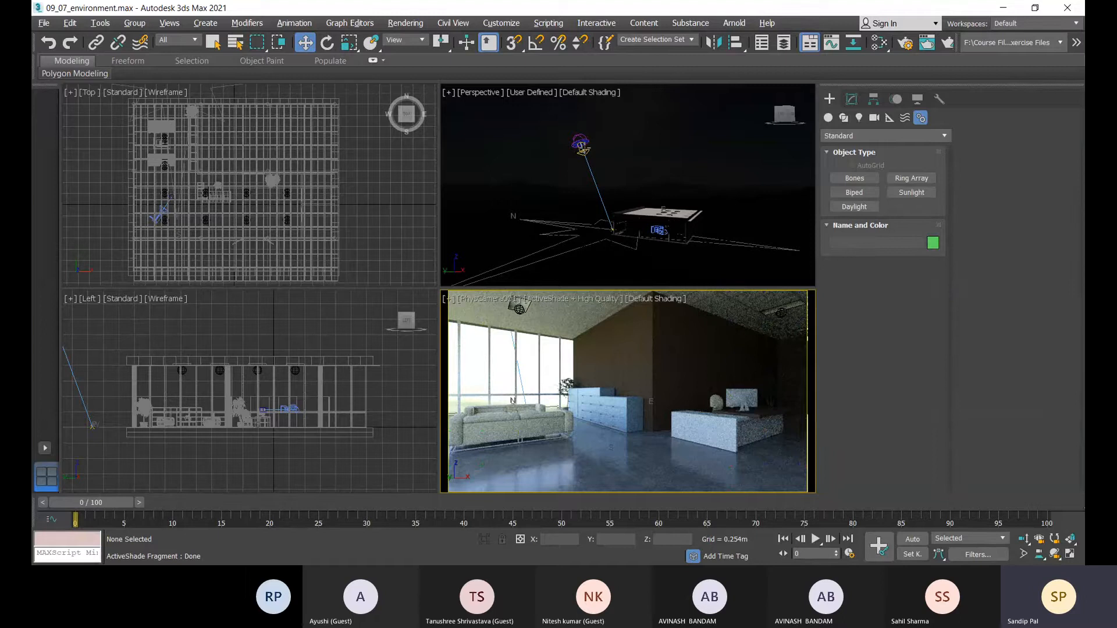
# Reselect the daylight, show its modify parameters and move it farther from the building to about Y 40.35 m
pyautogui.click(579, 143)
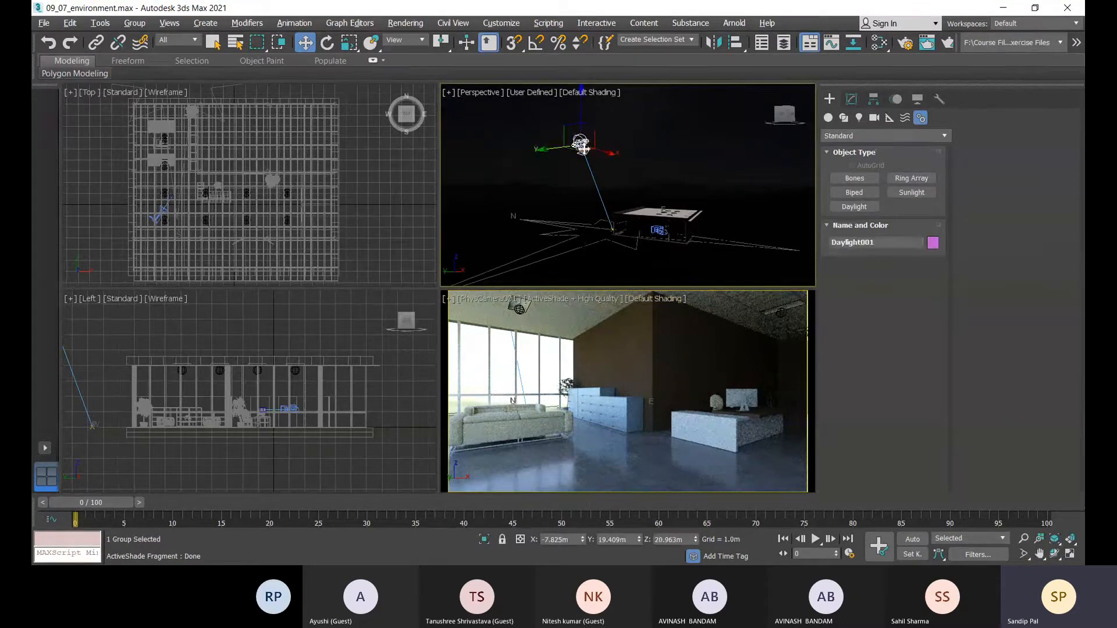
pyautogui.click(852, 101)
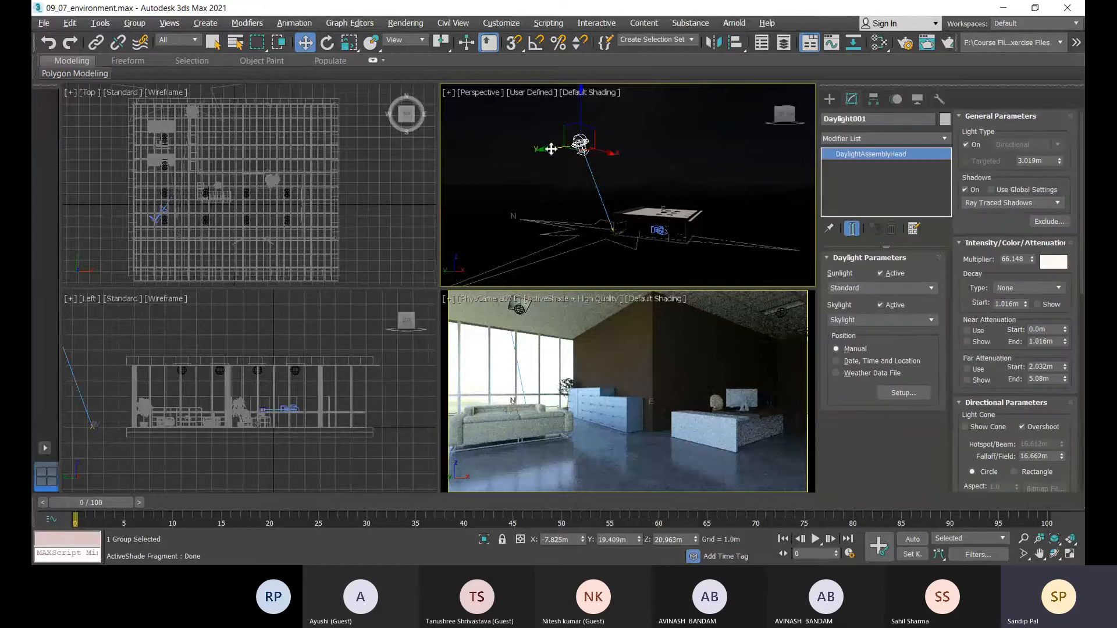
pyautogui.moveTo(551, 149); pyautogui.dragTo(495, 171)
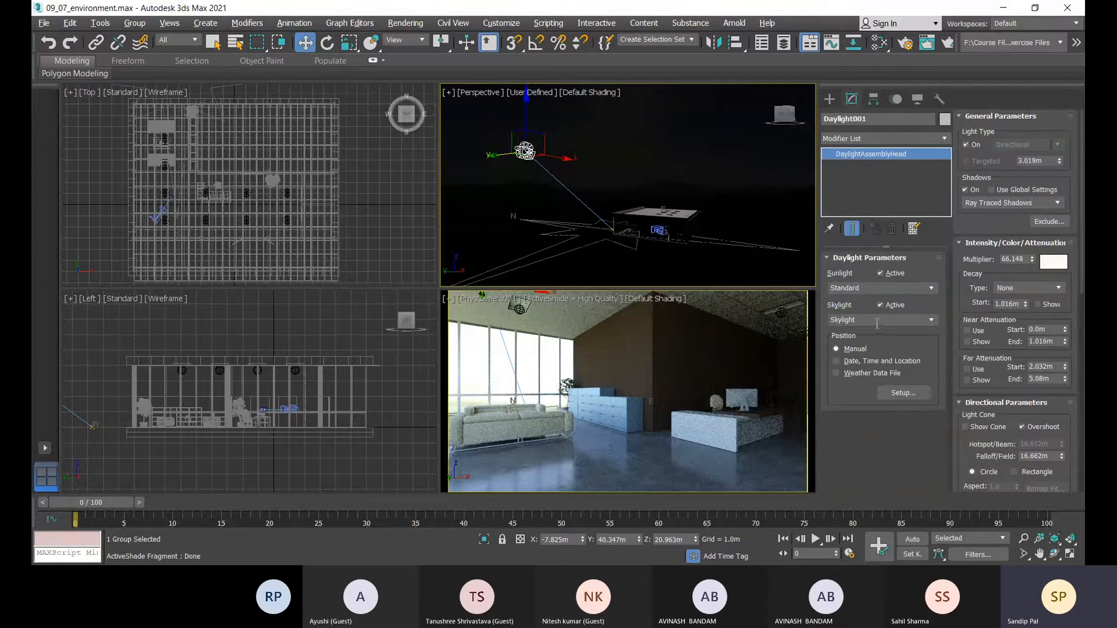
# Review the daylight's skylight and sunlight types, its light on/off setting and the available shadow types, leaving Standard and Ray Traced Shadows
pyautogui.click(933, 321)
pyautogui.click(933, 320)
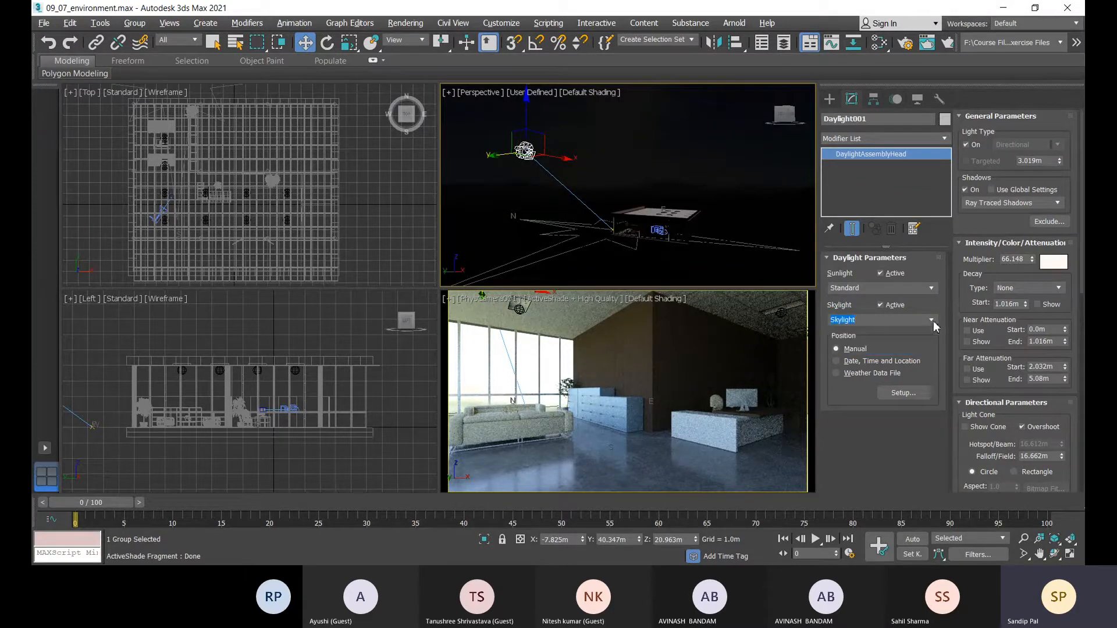
pyautogui.click(931, 288)
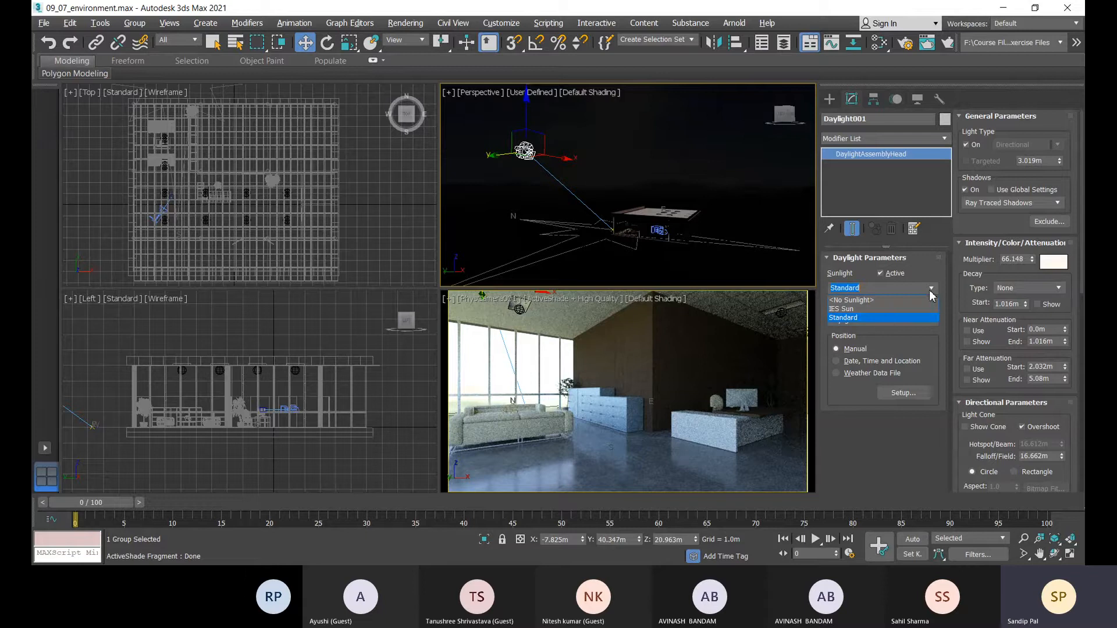
pyautogui.click(884, 318)
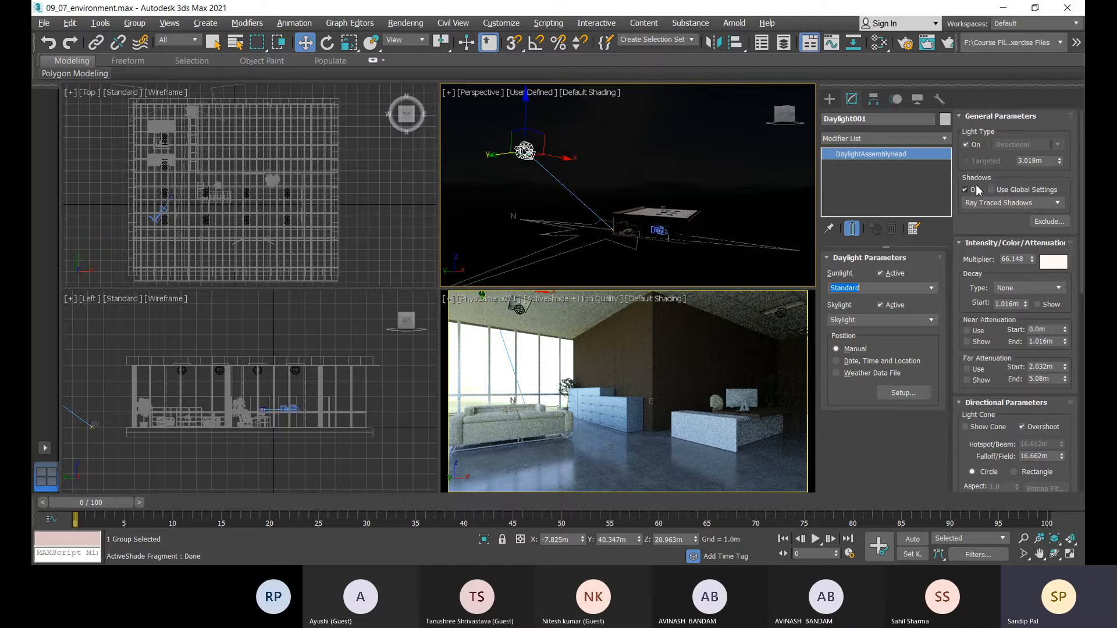
pyautogui.click(967, 145)
pyautogui.click(976, 146)
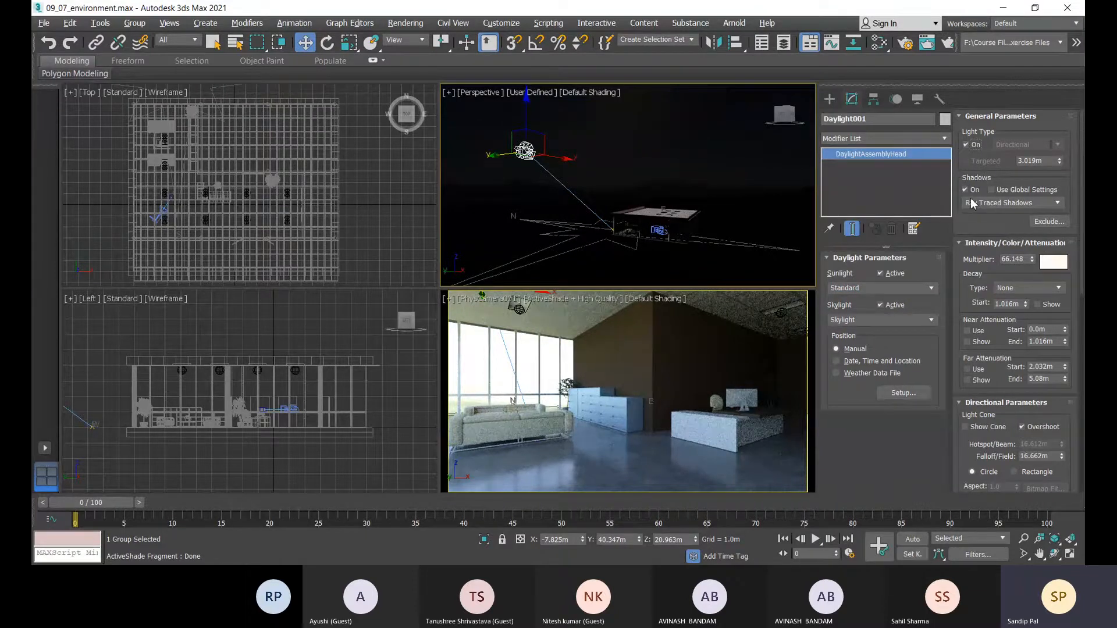
pyautogui.click(1013, 203)
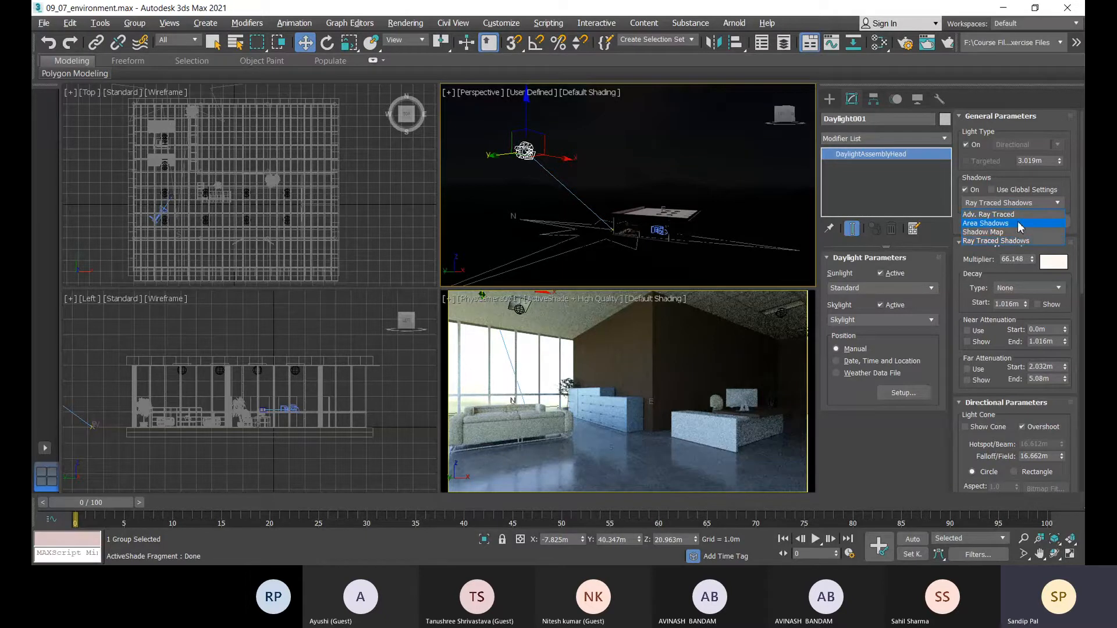
pyautogui.click(1058, 204)
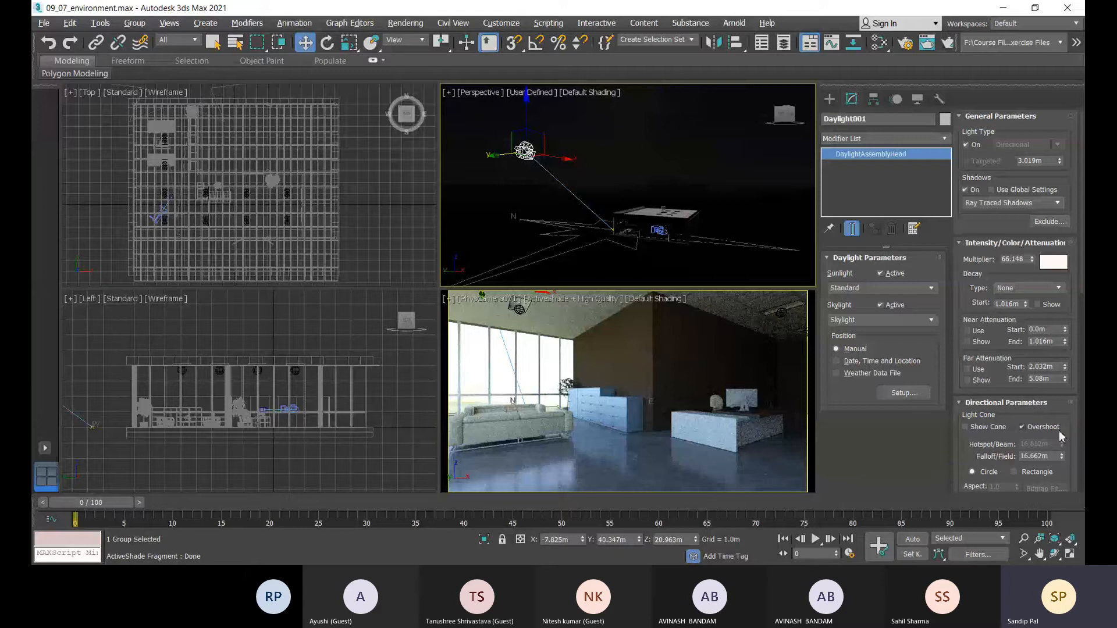
# Set the daylight's object shadow density to 0.9 and enable Light Affects Shadow Color
pyautogui.scroll(-2, 1059, 431)
pyautogui.scroll(-1, 1080, 434)
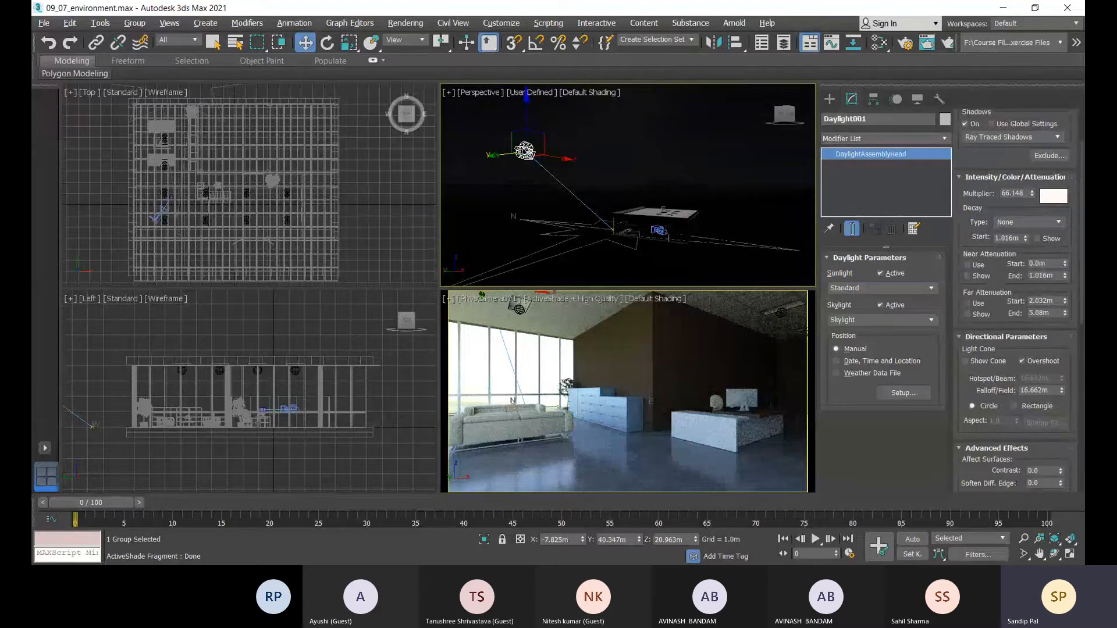
pyautogui.scroll(-2, 1077, 356)
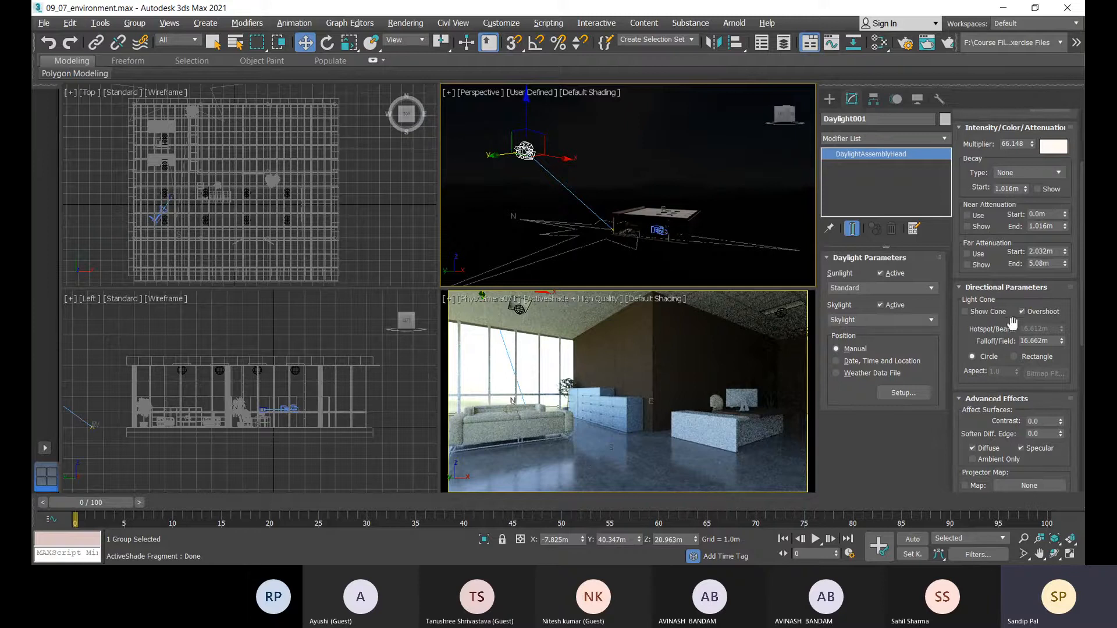
pyautogui.scroll(-1, 1069, 410)
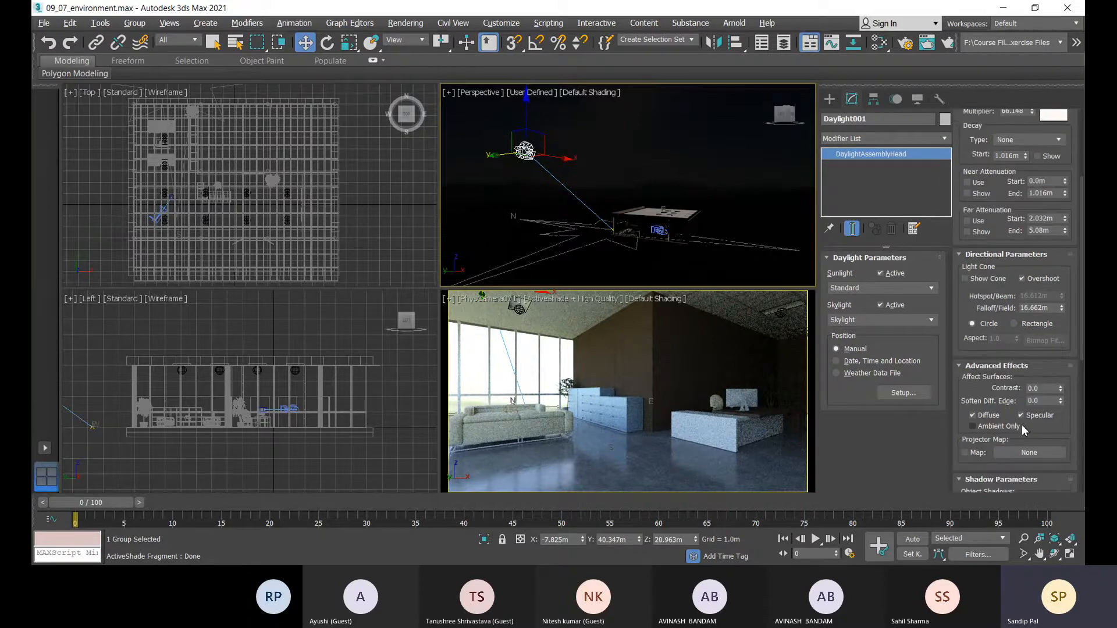
pyautogui.scroll(-2, 1025, 424)
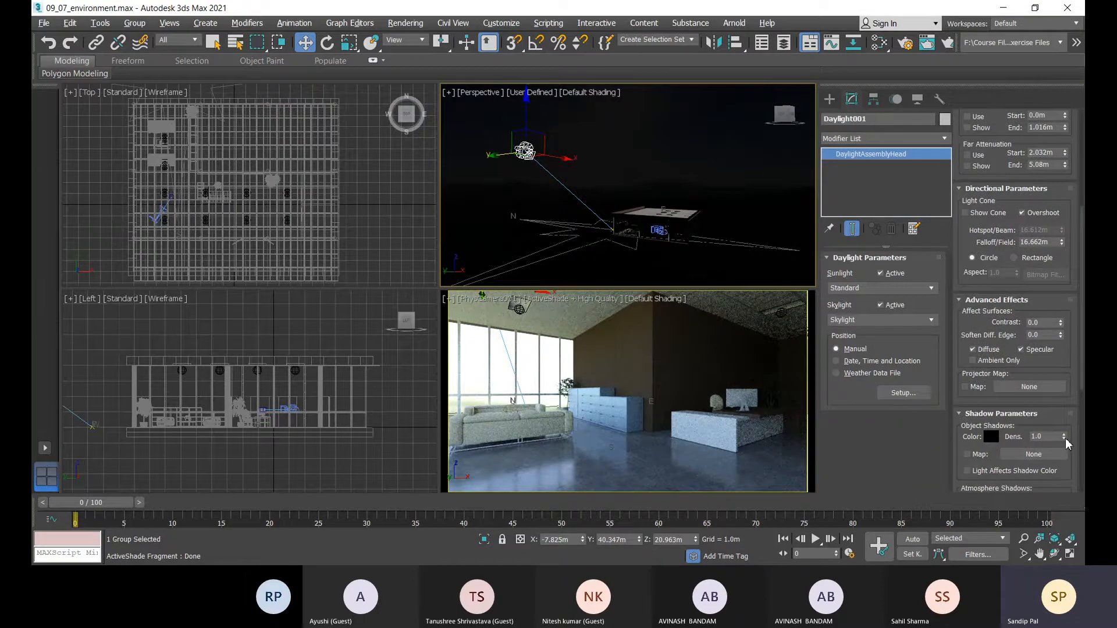
pyautogui.moveTo(1065, 438)
pyautogui.mouseDown()
pyautogui.moveTo(1066, 425)
pyautogui.moveTo(1066, 445)
pyautogui.mouseUp()
pyautogui.moveTo(974, 476)
pyautogui.mouseDown()
pyautogui.moveTo(975, 442)
pyautogui.moveTo(993, 425)
pyautogui.mouseUp()
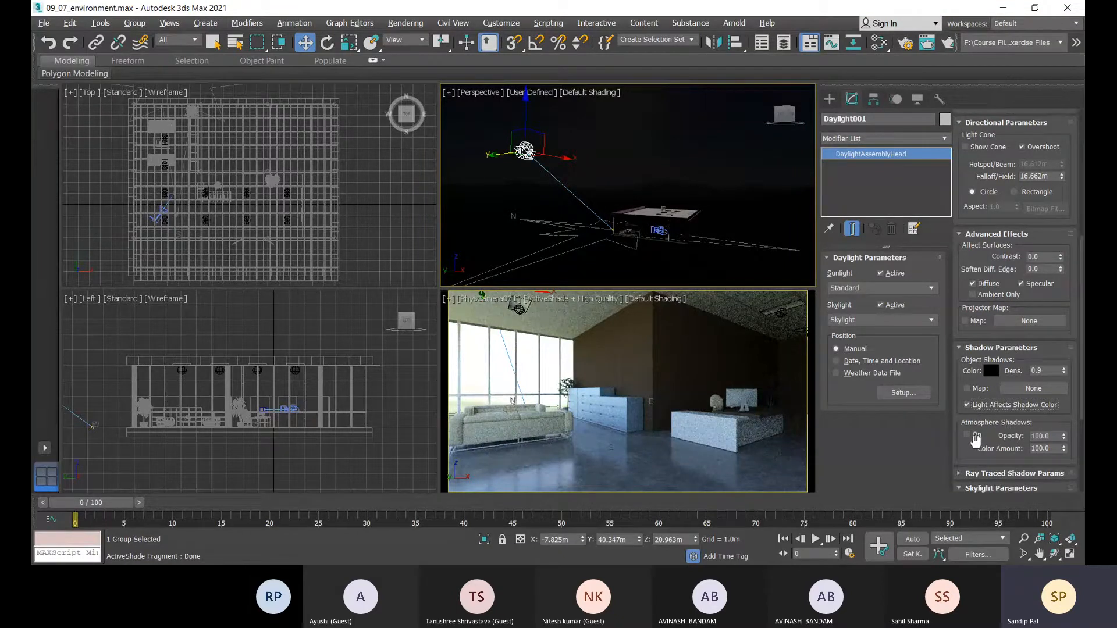
# Turn on atmosphere shadows for the daylight and clear the selection
pyautogui.scroll(-1, 992, 423)
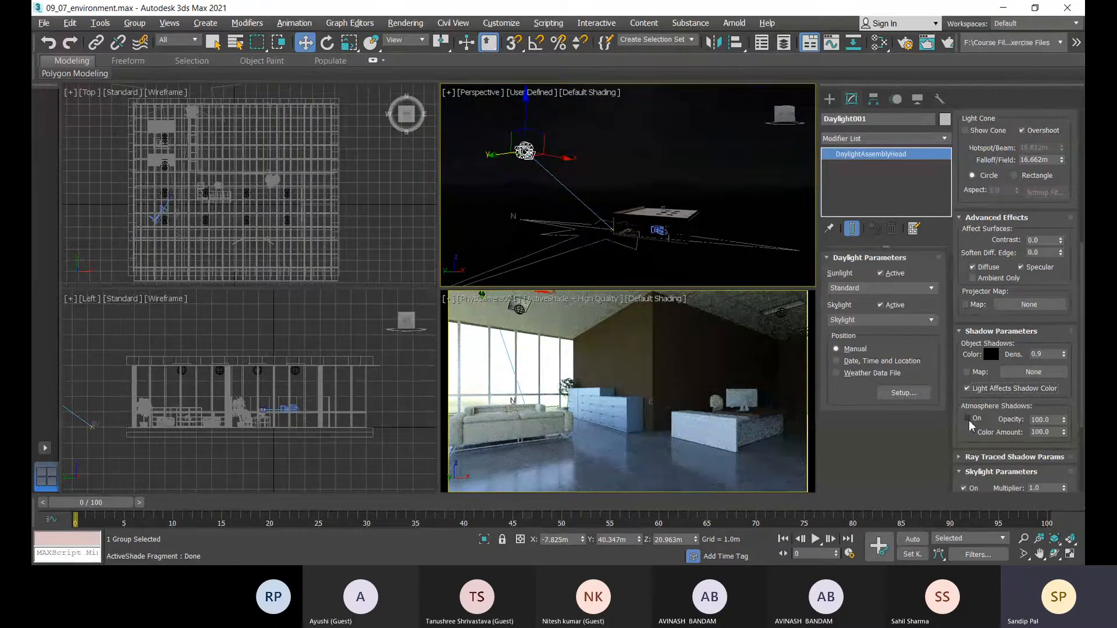
pyautogui.click(968, 419)
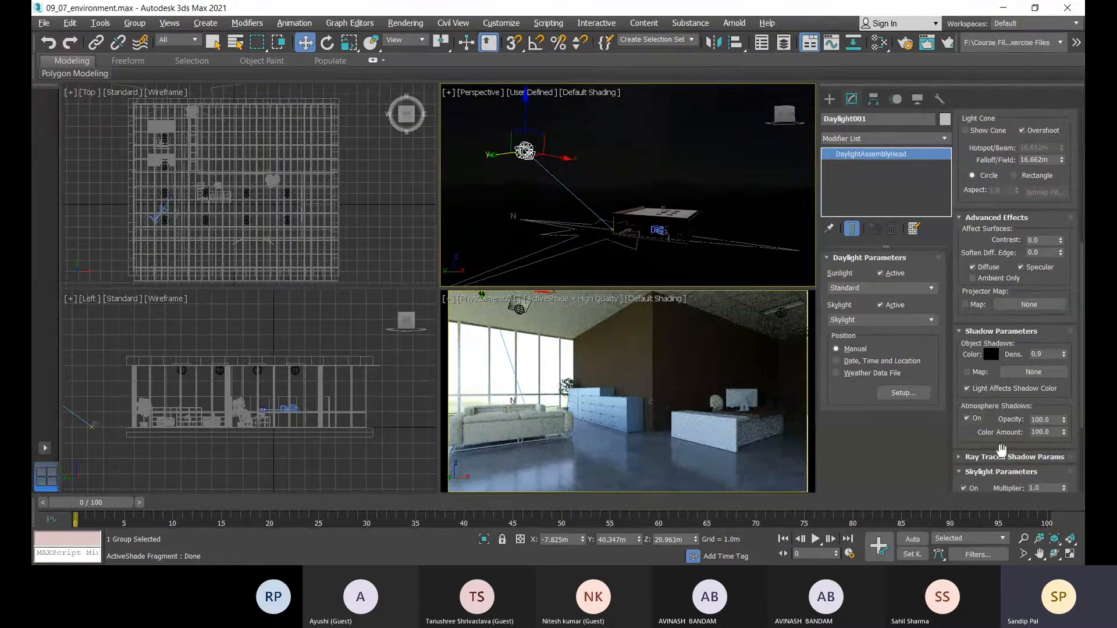
pyautogui.click(688, 401)
# Set the camera viewport to Standard quality, restart its Arnold ActiveShade preview and maximize the viewport
pyautogui.click(569, 298)
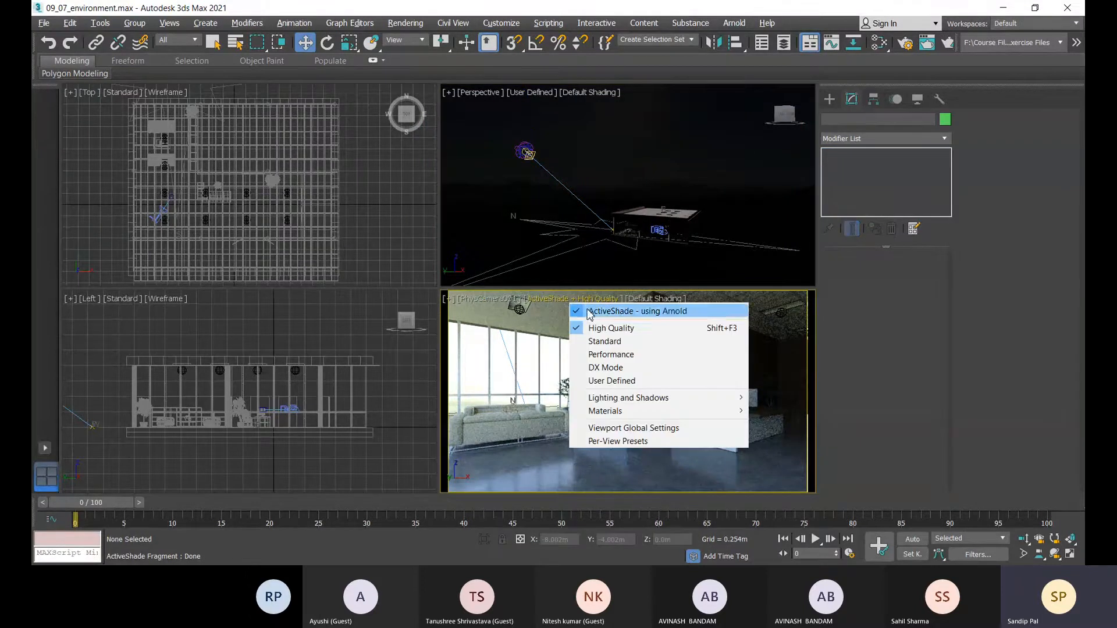
pyautogui.click(579, 339)
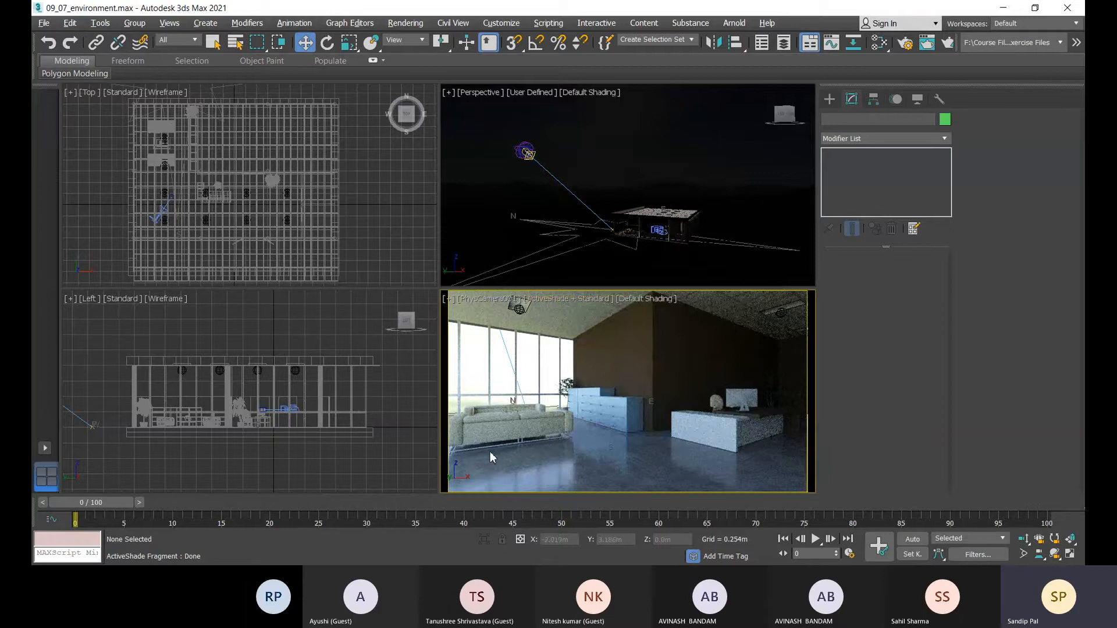
pyautogui.click(565, 303)
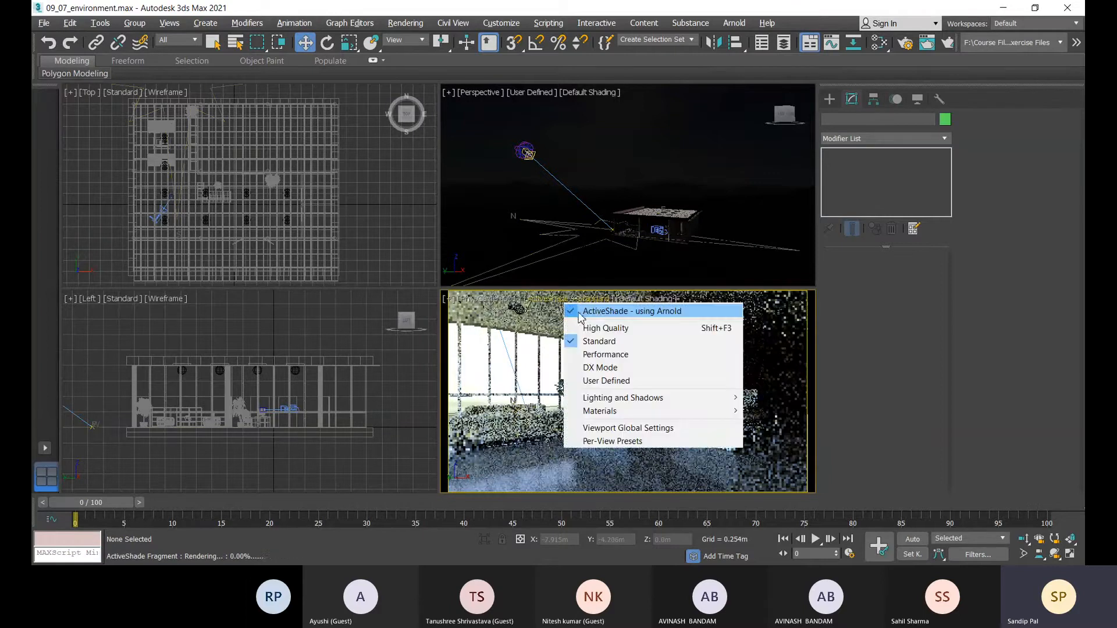
pyautogui.click(578, 318)
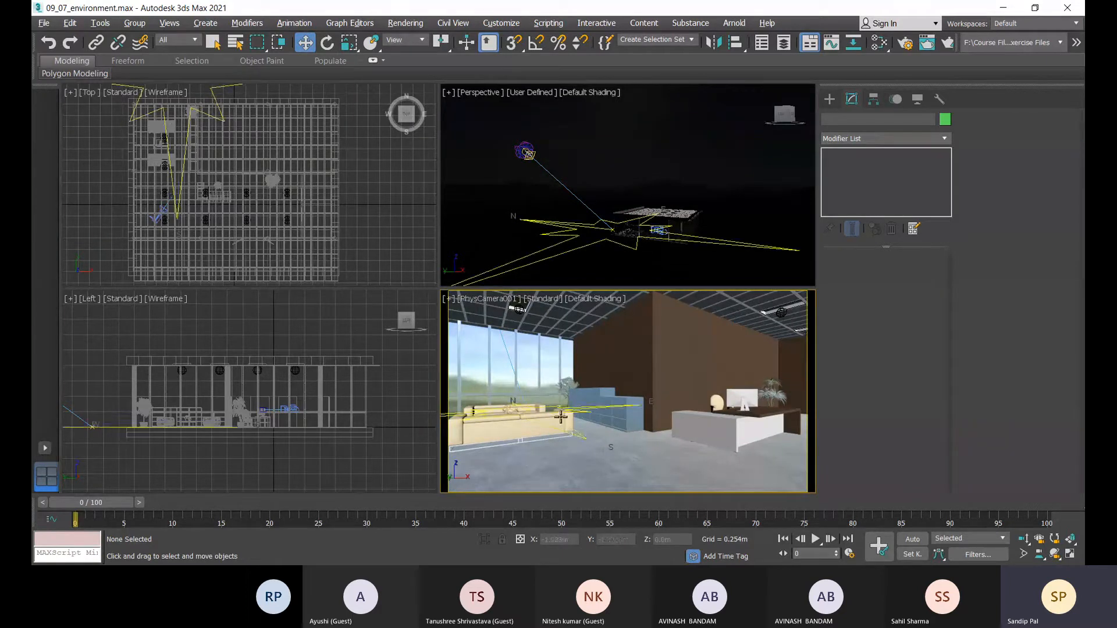
pyautogui.click(547, 299)
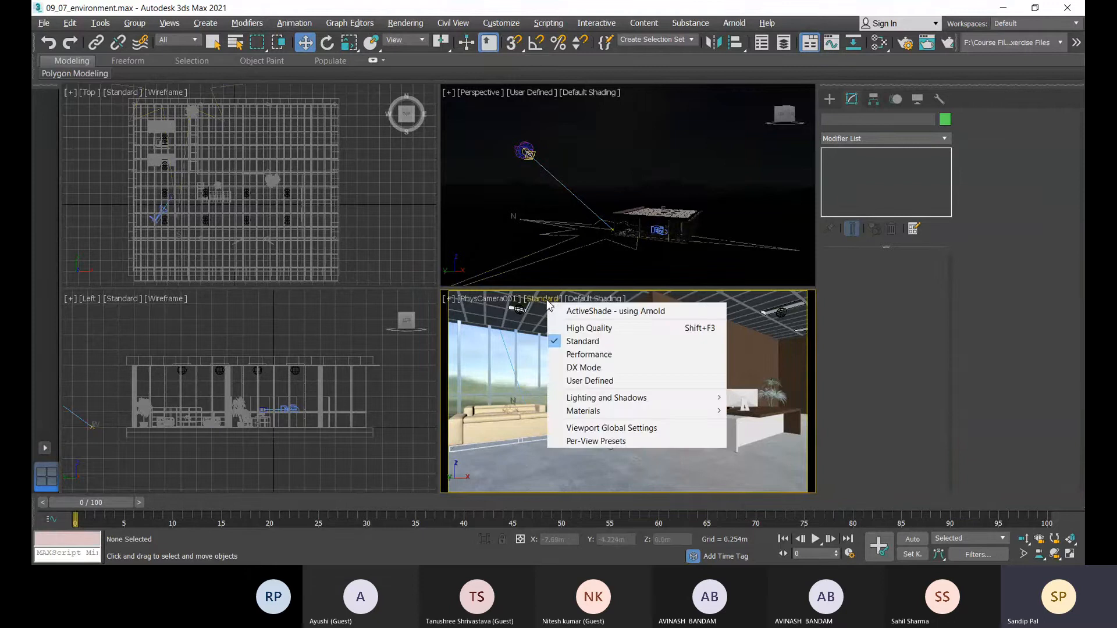
pyautogui.click(581, 315)
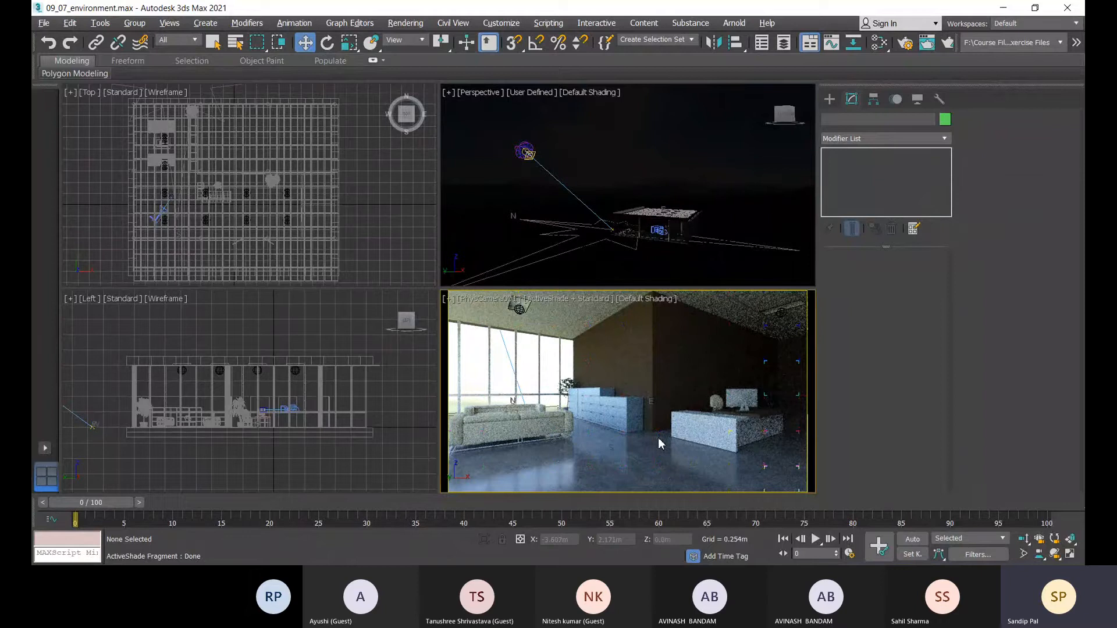
pyautogui.hotkey('alt', 'w')
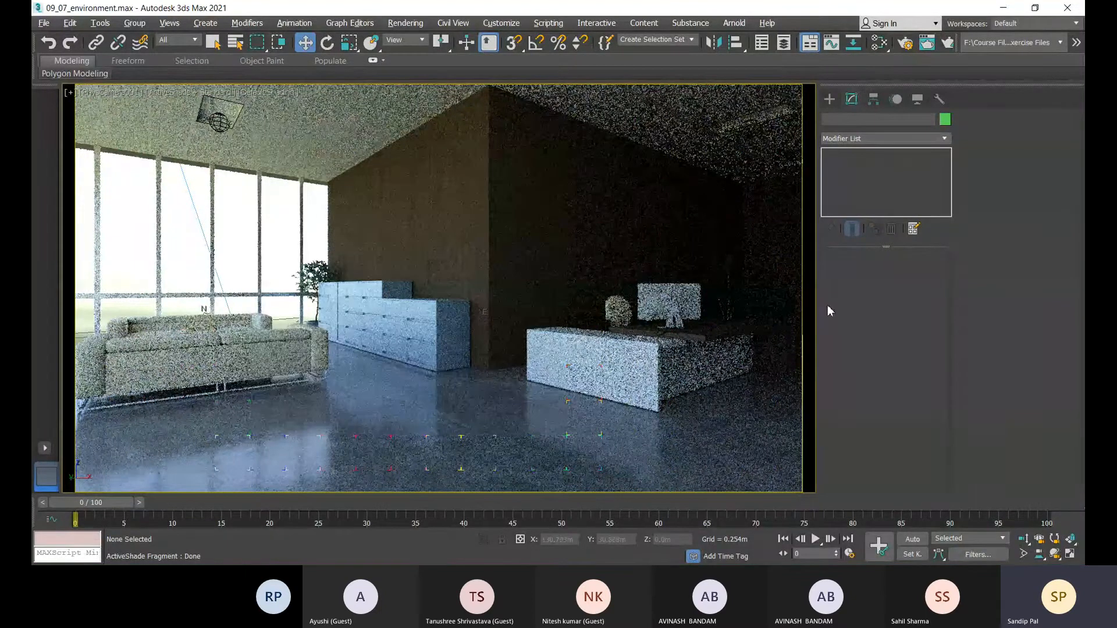
# Open the Slate Material Editor and reposition its window over the maximized camera view
pyautogui.press('m')
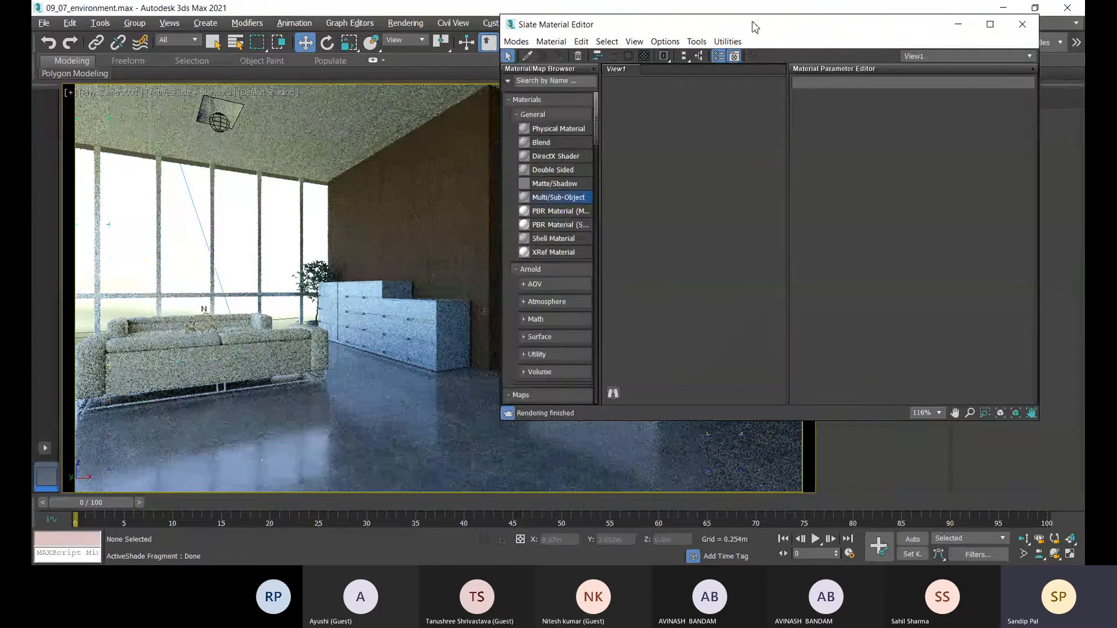
pyautogui.moveTo(755, 26); pyautogui.dragTo(735, 50)
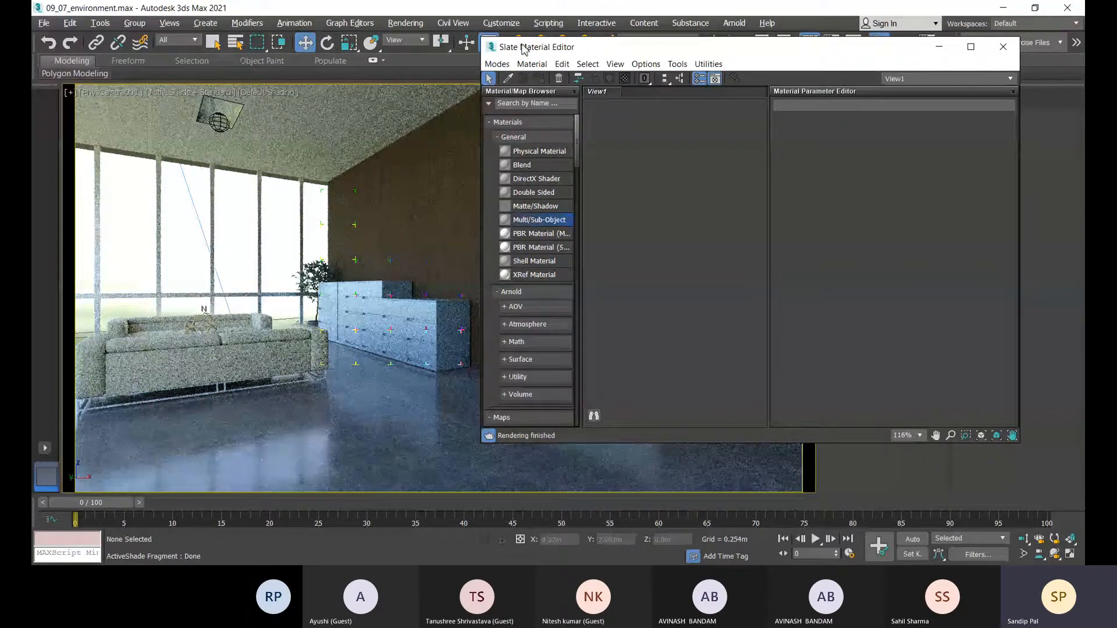
# Switch the Material Editor to Compact mode and back to Slate mode
pyautogui.click(498, 65)
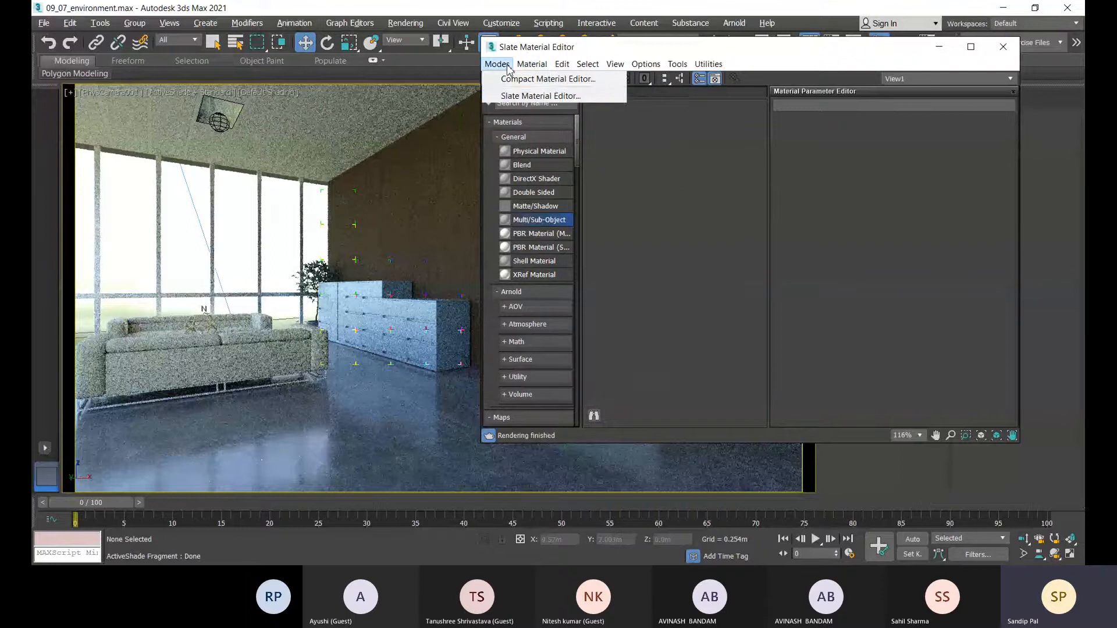
pyautogui.click(533, 80)
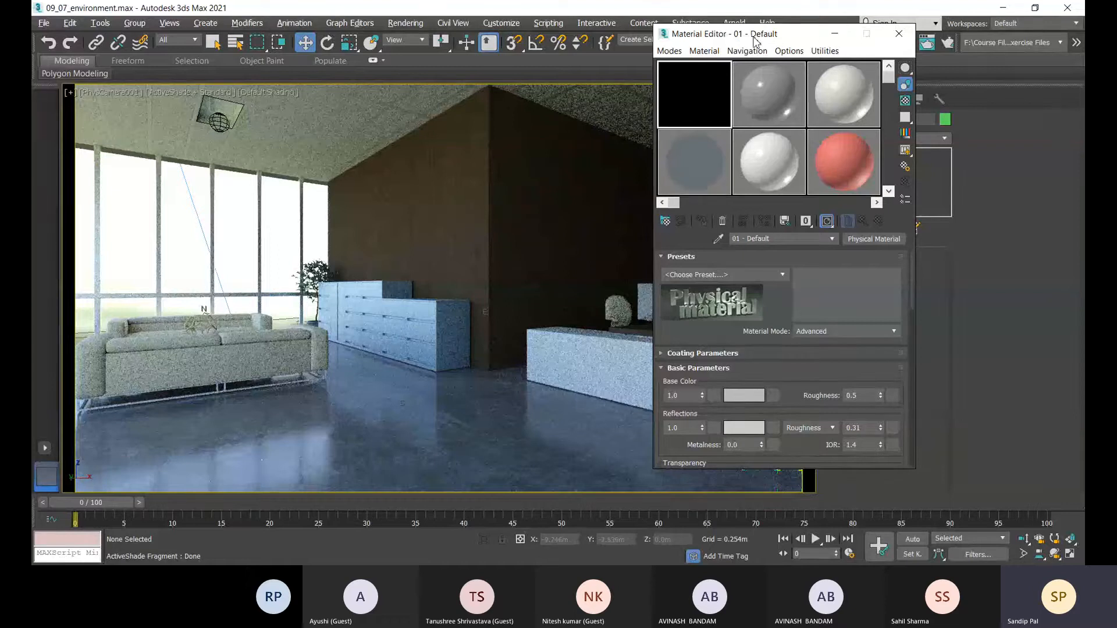
pyautogui.moveTo(752, 37); pyautogui.dragTo(711, 21)
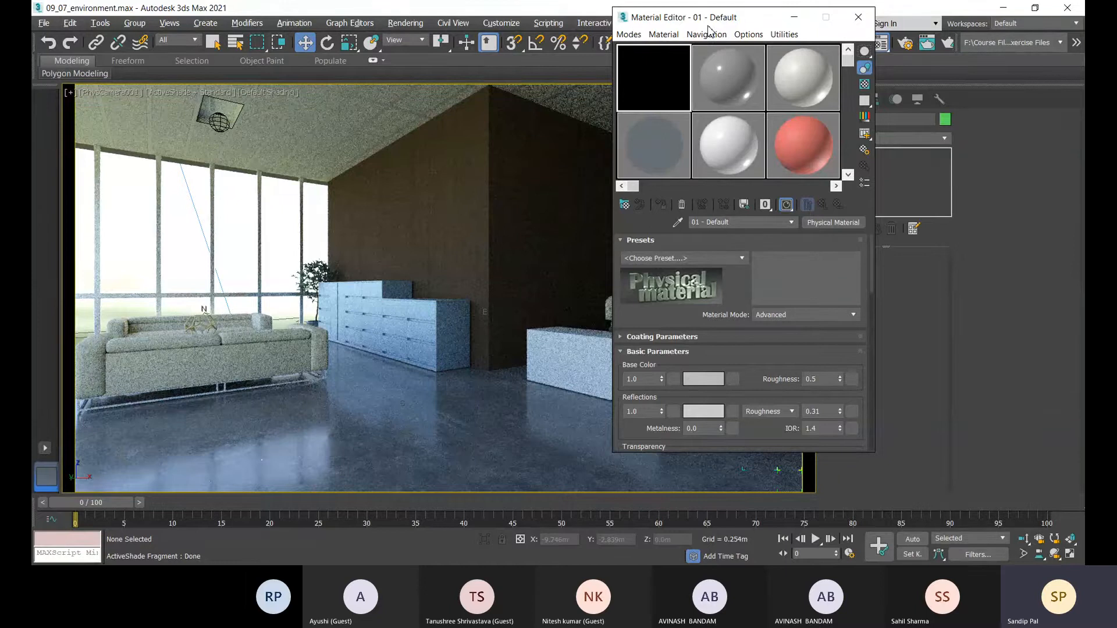
pyautogui.click(630, 35)
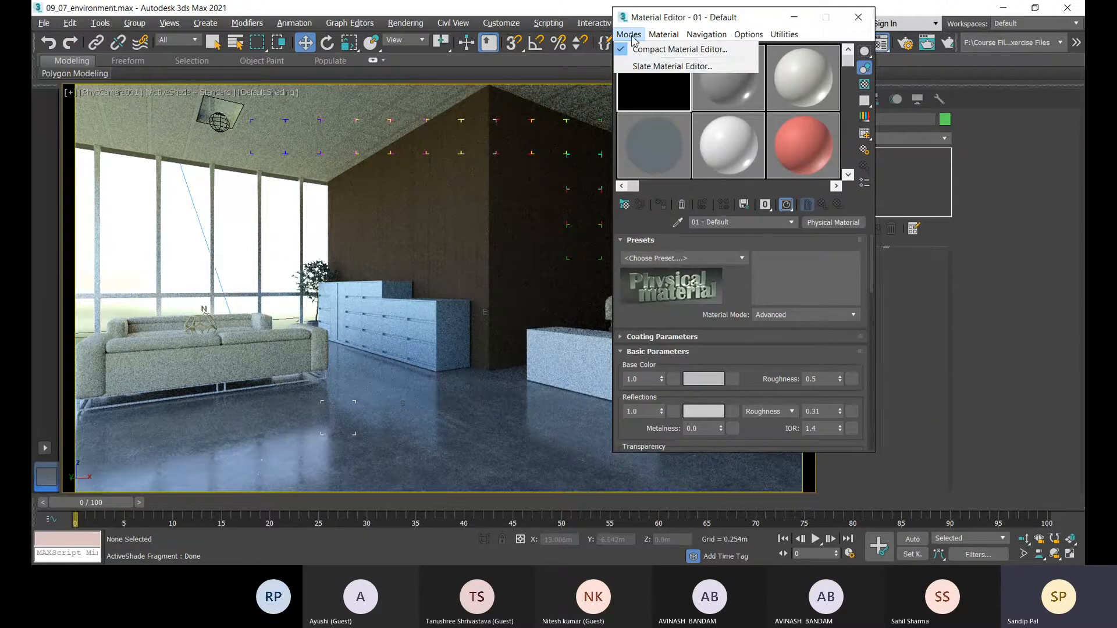
pyautogui.click(640, 66)
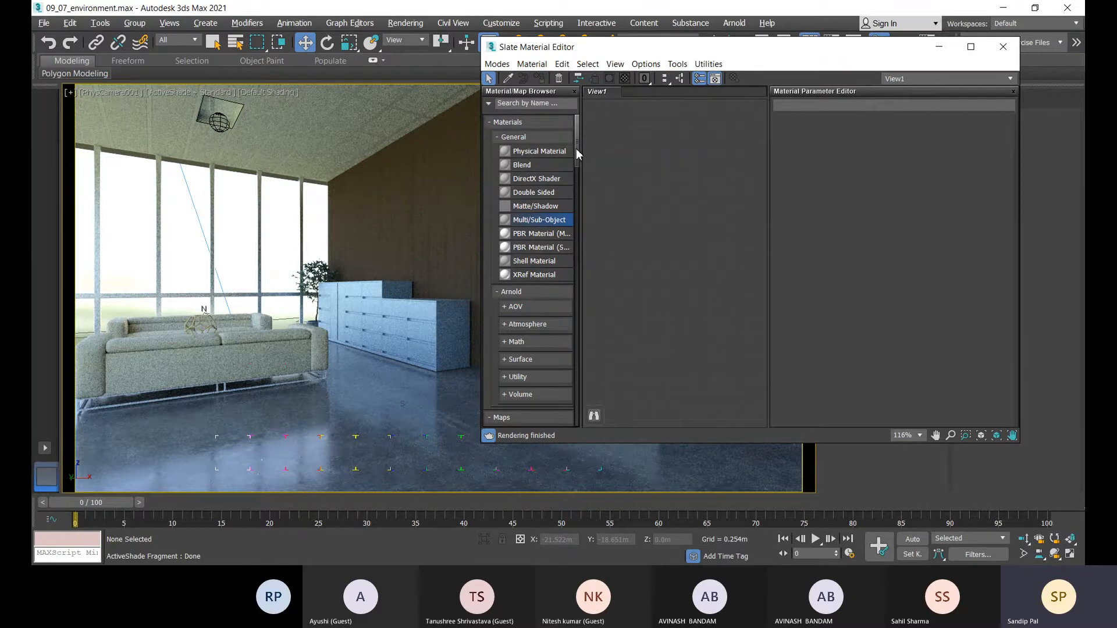
# Examine the materials and maps offered in the Material/Map Browser, including the Arnold, OSL and General categories
pyautogui.moveTo(576, 150); pyautogui.dragTo(577, 229)
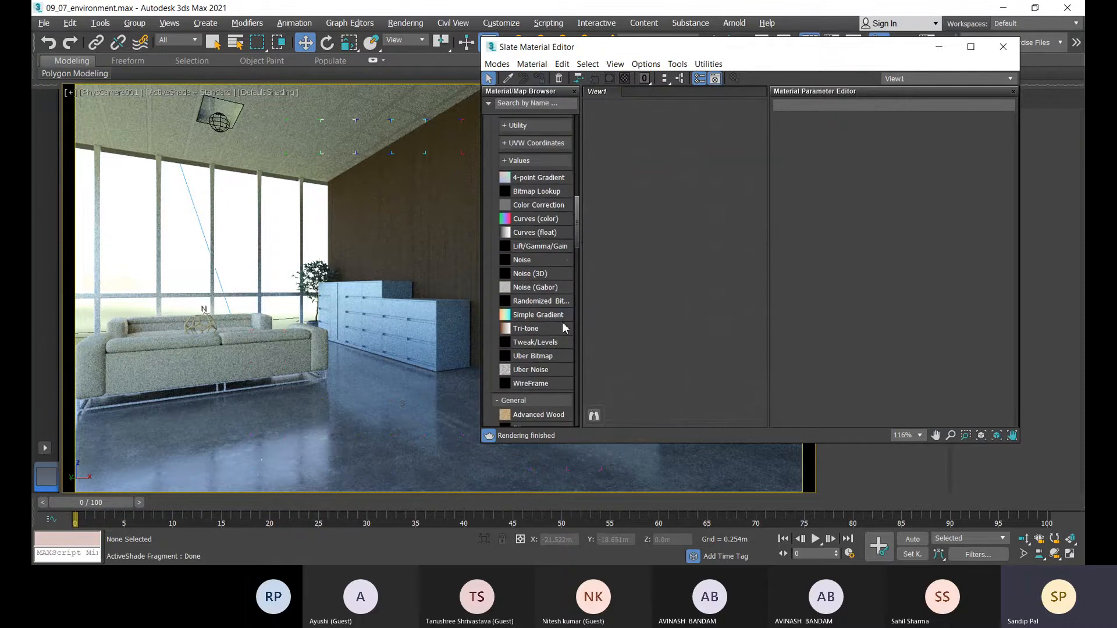
pyautogui.scroll(-3, 562, 265)
pyautogui.scroll(10, 541, 203)
pyautogui.scroll(5, 538, 132)
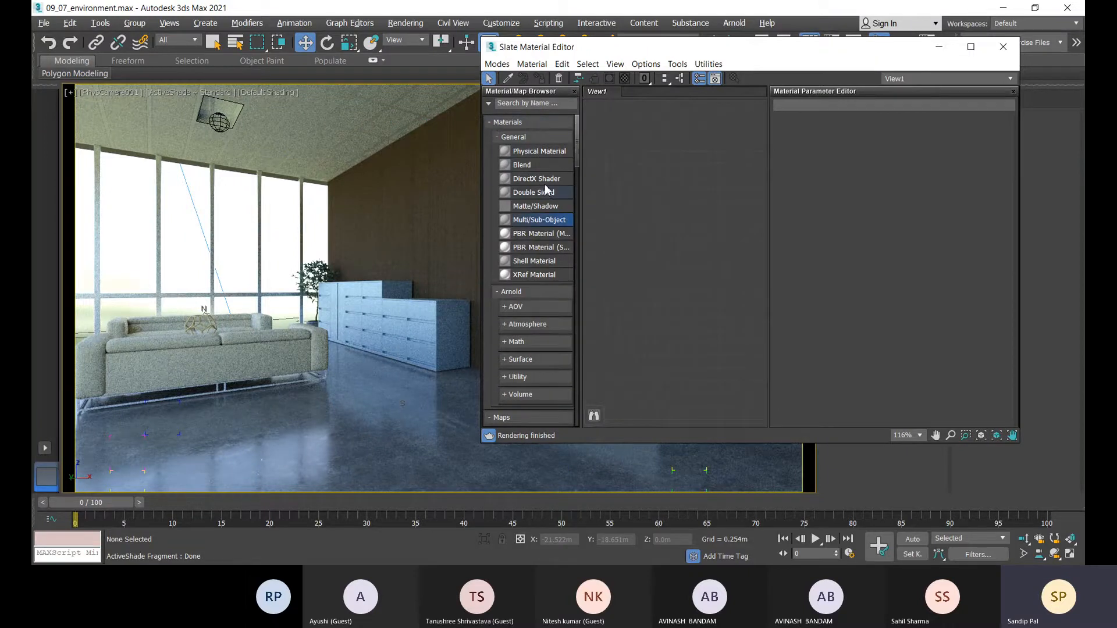
pyautogui.scroll(-10, 562, 294)
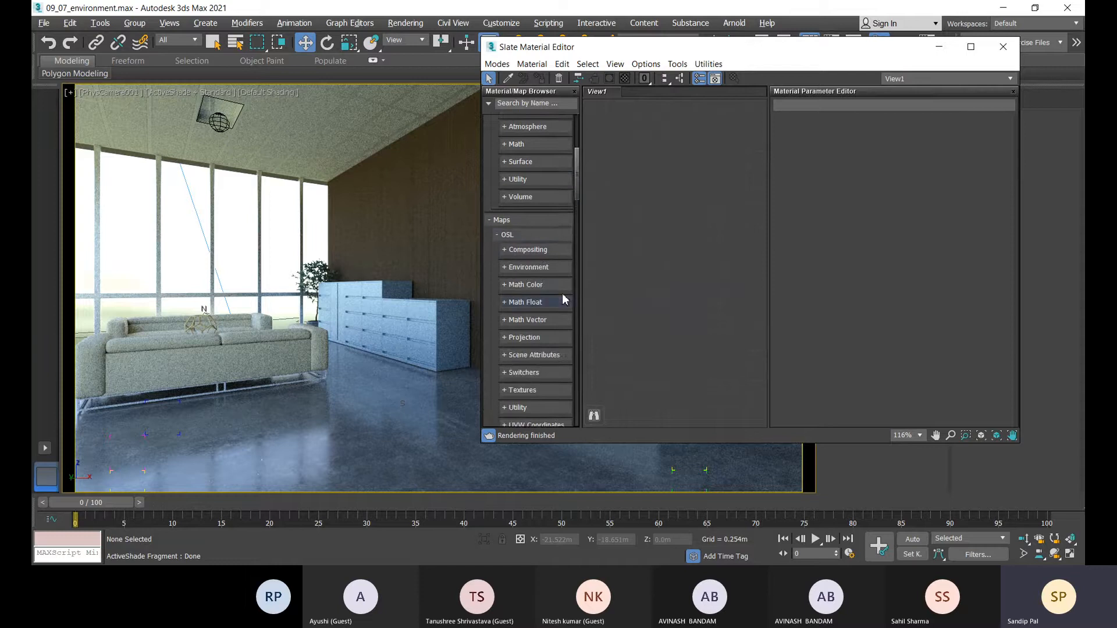
pyautogui.scroll(-10, 567, 320)
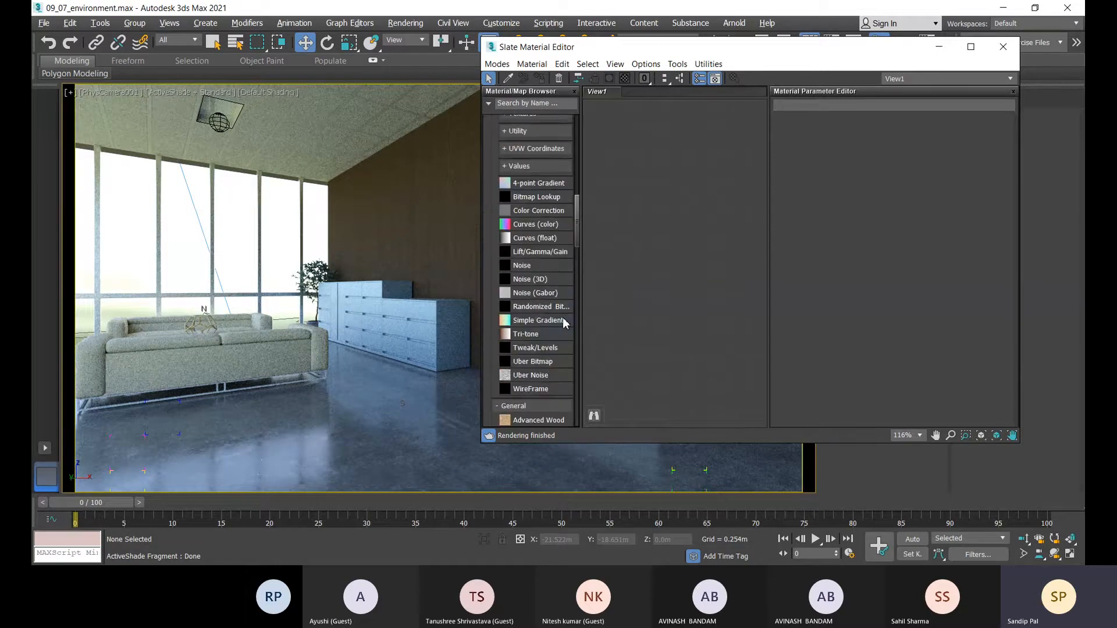
pyautogui.scroll(-5, 560, 302)
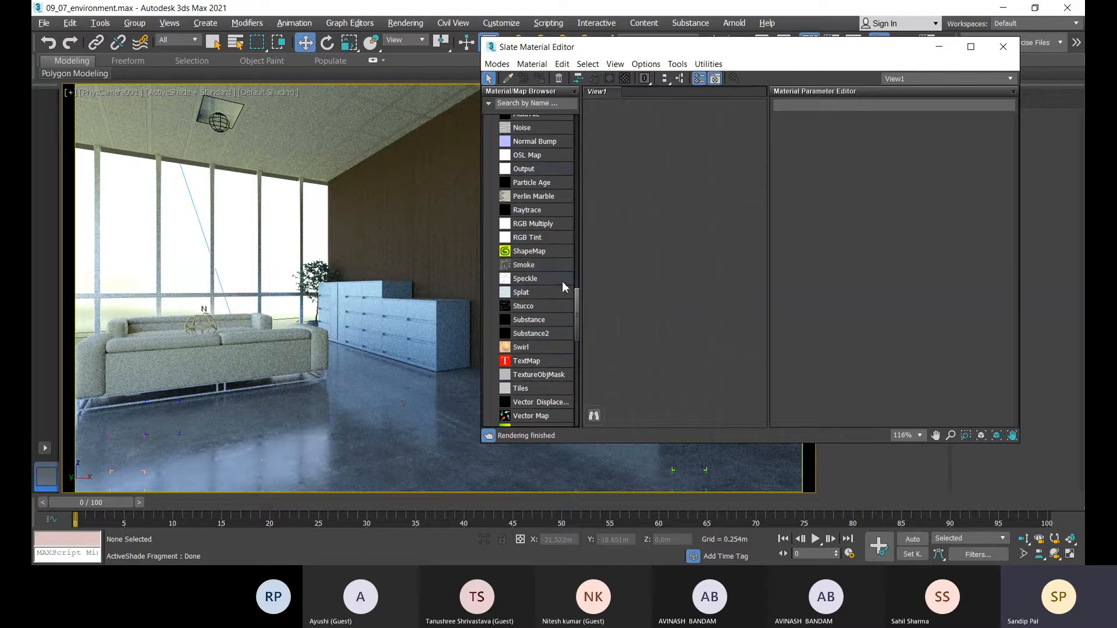
pyautogui.scroll(15, 562, 281)
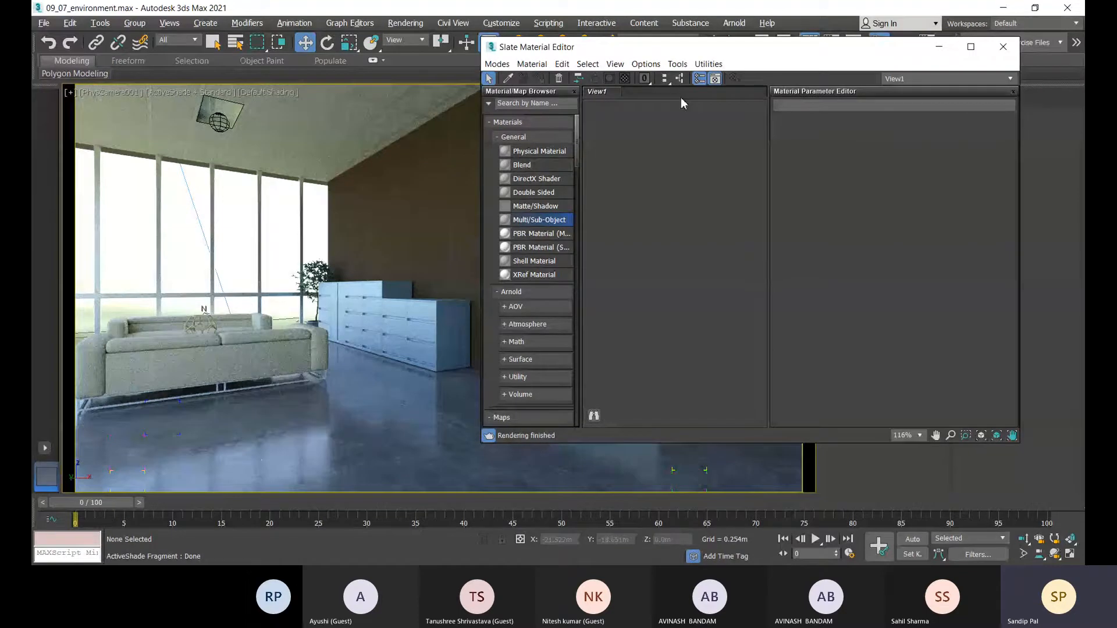
# Add a Physical Material node to View1 and show its parameters
pyautogui.click(530, 153)
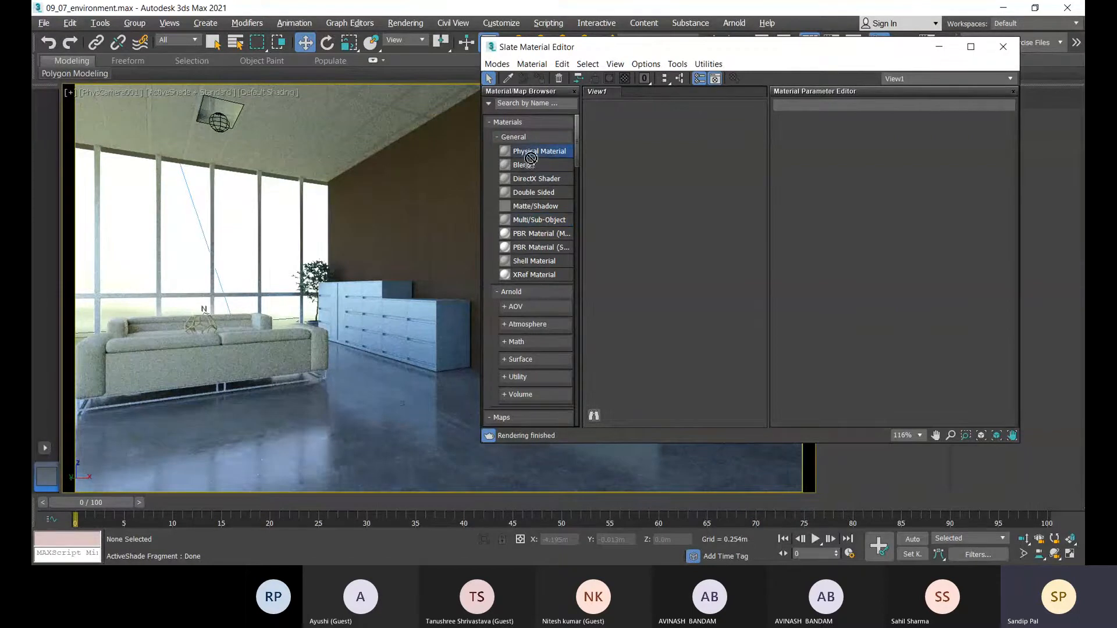
pyautogui.moveTo(529, 155); pyautogui.dragTo(657, 113)
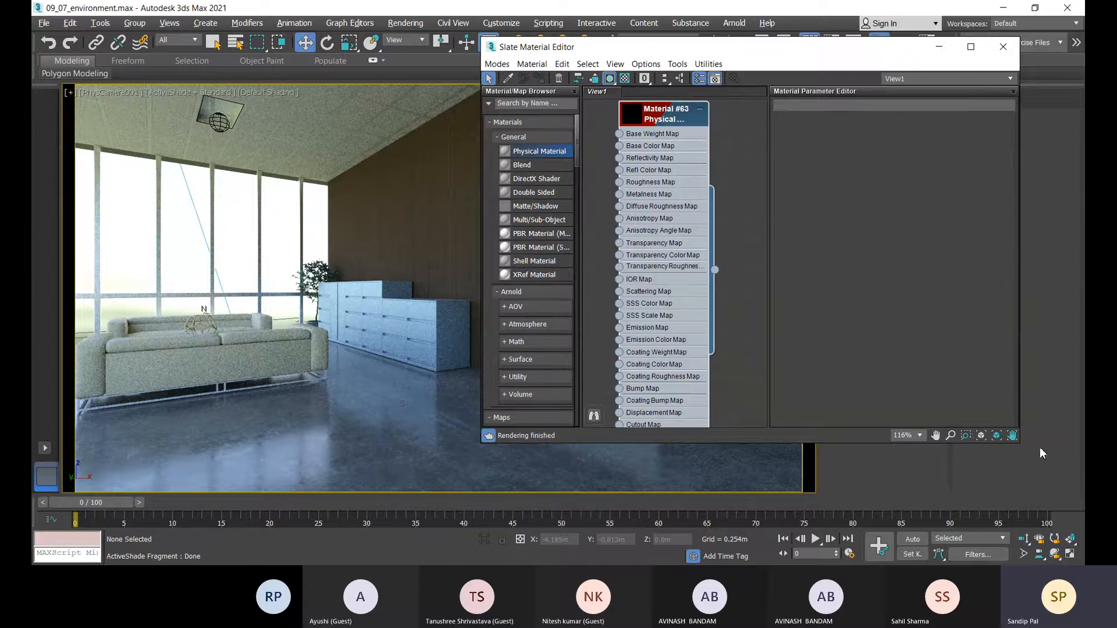
pyautogui.doubleClick(667, 121)
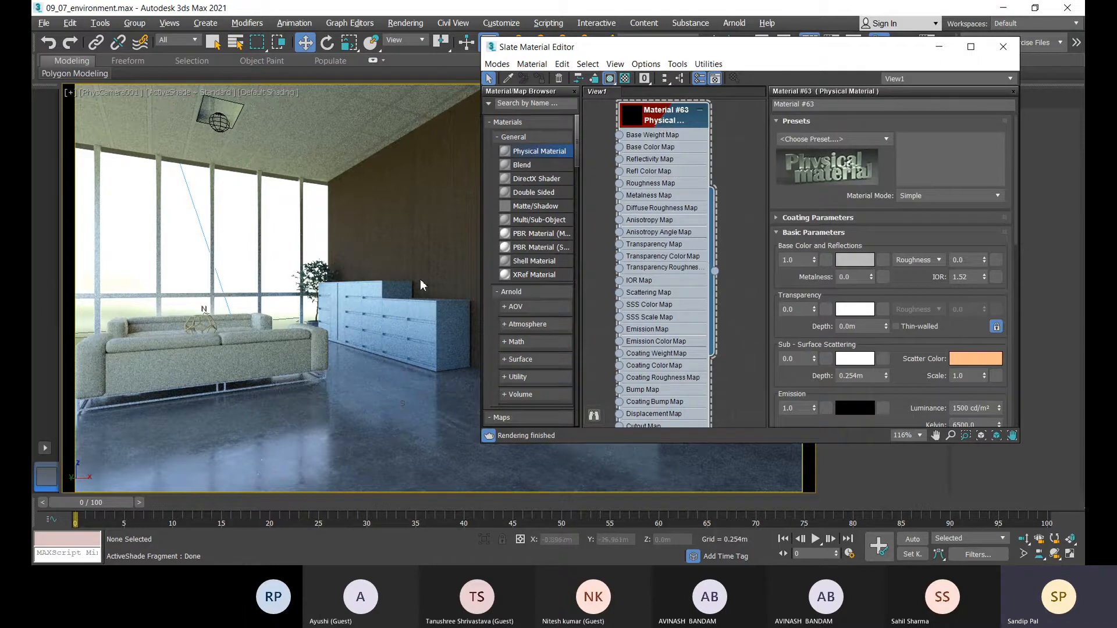
# Close the Material Editor and replace the office scene with a new untitled one, discarding unsaved changes
pyautogui.click(363, 299)
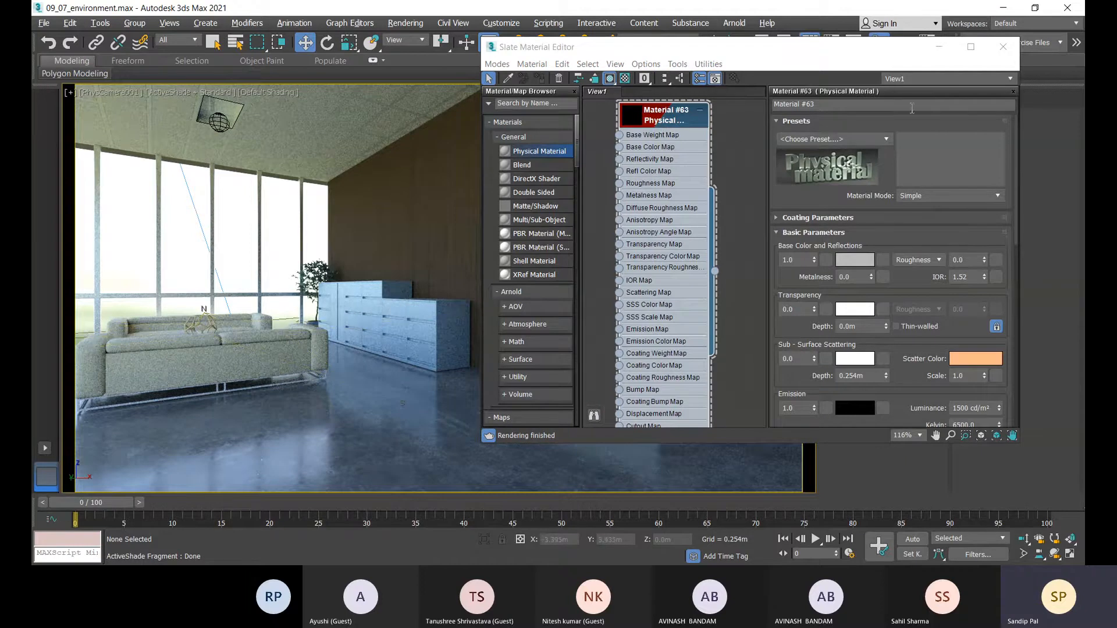
pyautogui.click(1006, 50)
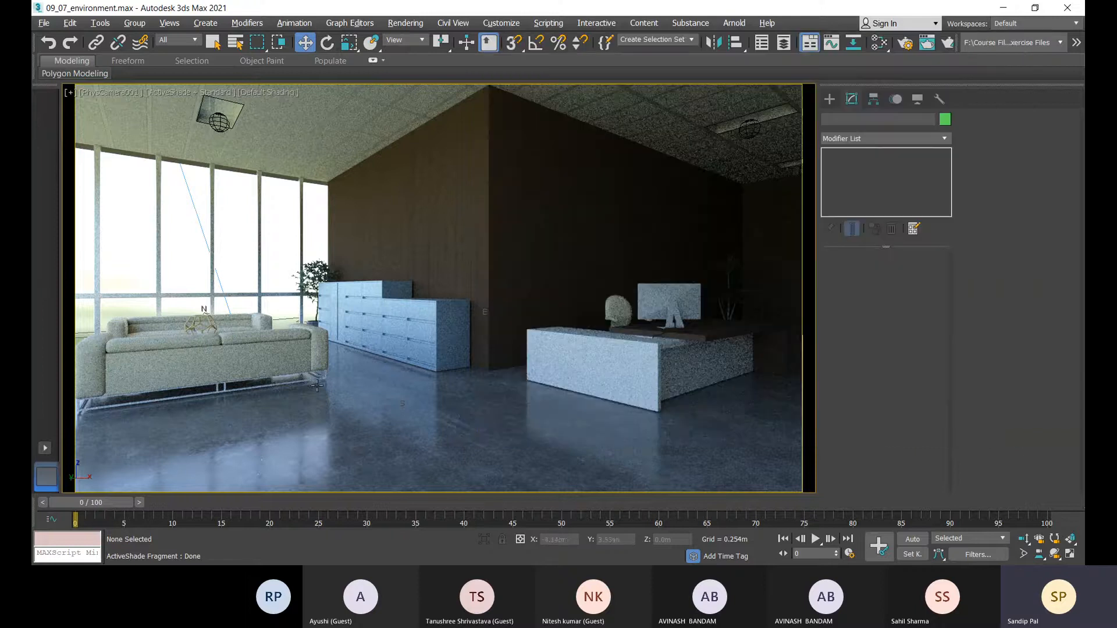
pyautogui.click(54, 73)
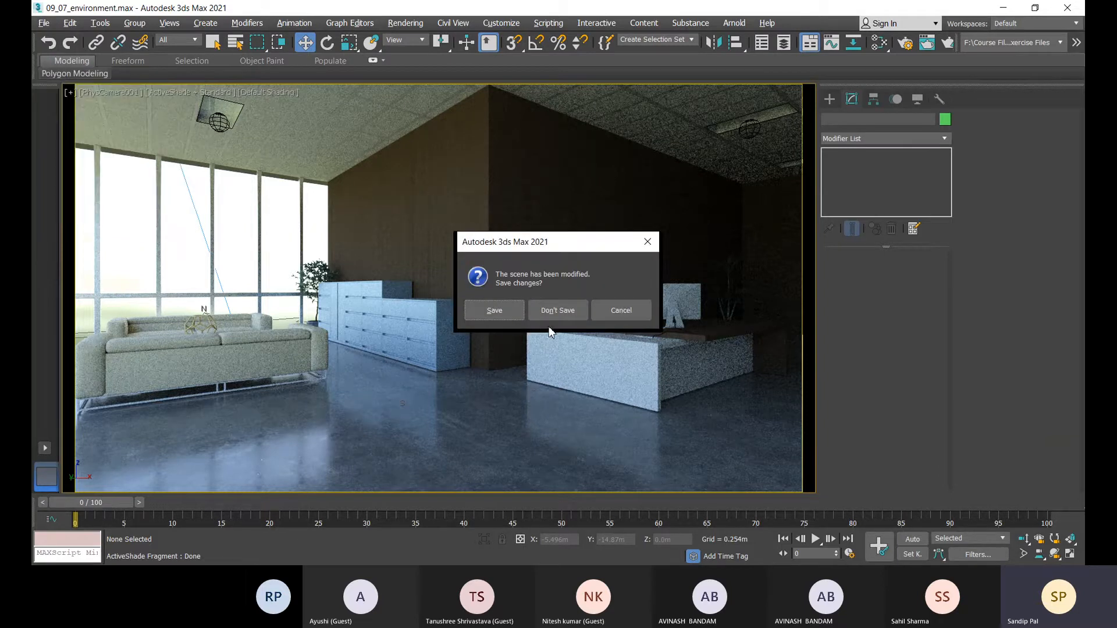
pyautogui.click(549, 315)
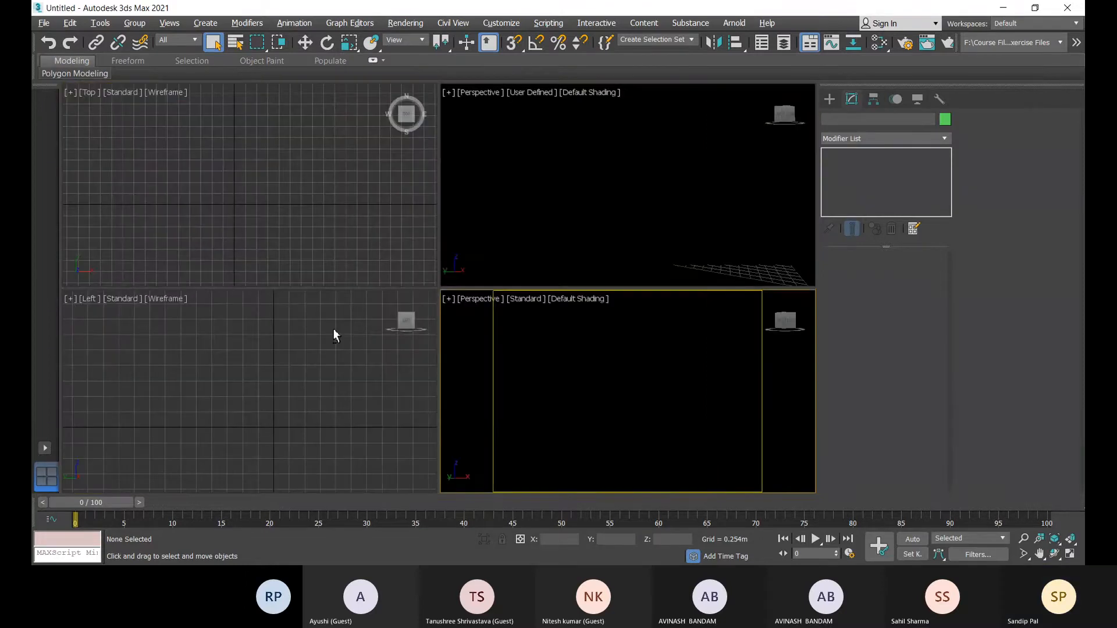
# Orbit the upper Perspective view of the empty scene and maximize the lower Perspective viewport
pyautogui.click(575, 280)
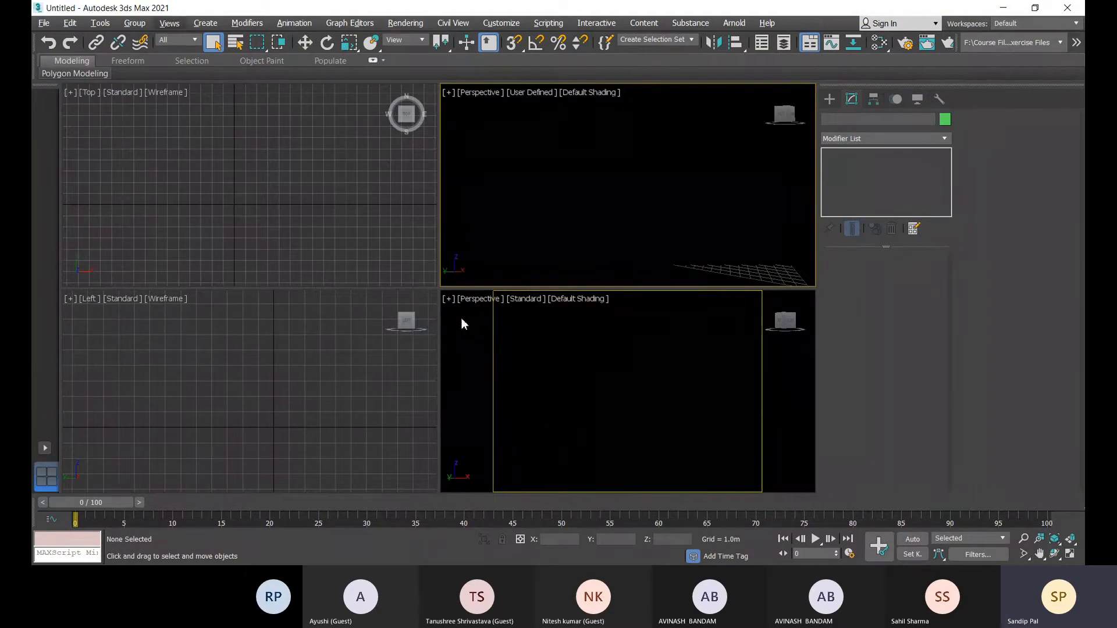
pyautogui.moveTo(602, 257); pyautogui.dragTo(619, 170, button='middle')
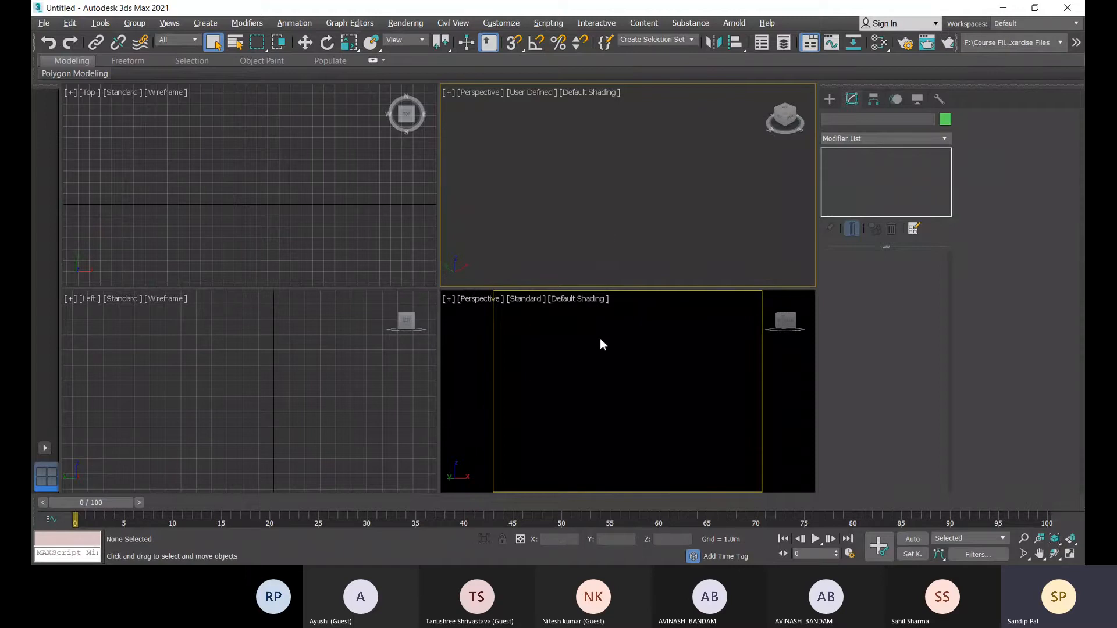
pyautogui.click(573, 360)
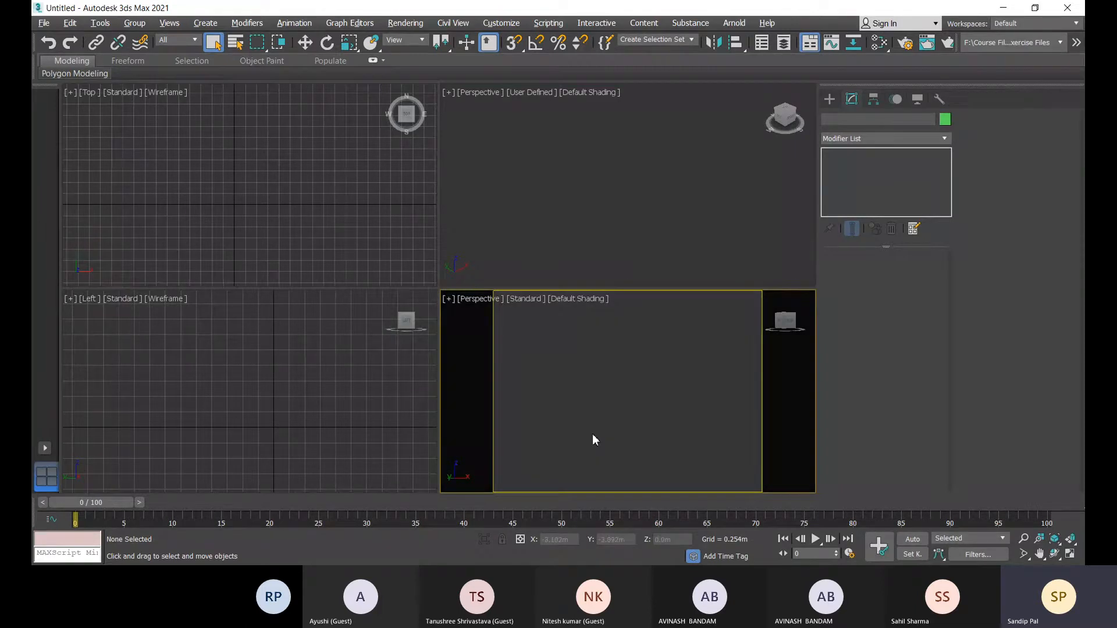
pyautogui.hotkey('alt', 'w')
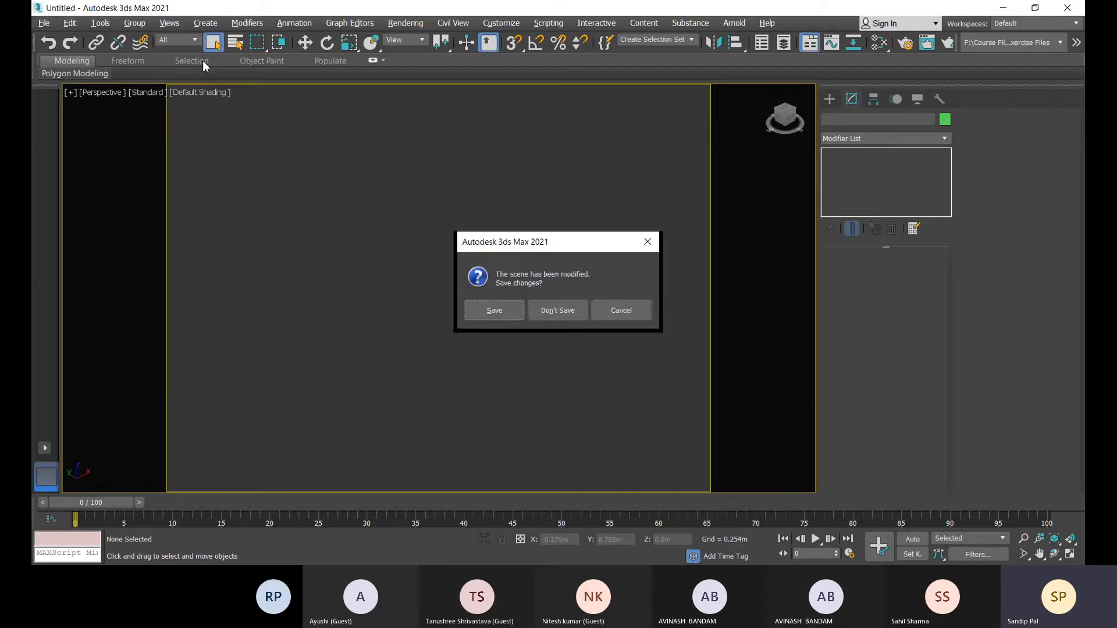
# Create a new scene from the Original Start Up template, discarding the unsaved changes
pyautogui.click(550, 310)
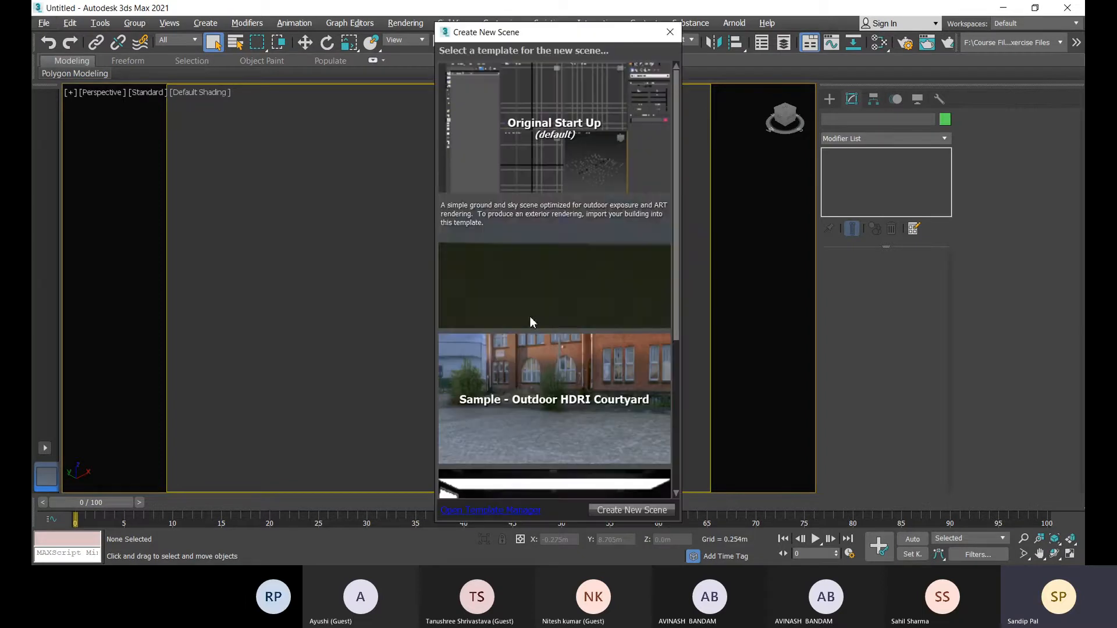
pyautogui.click(532, 156)
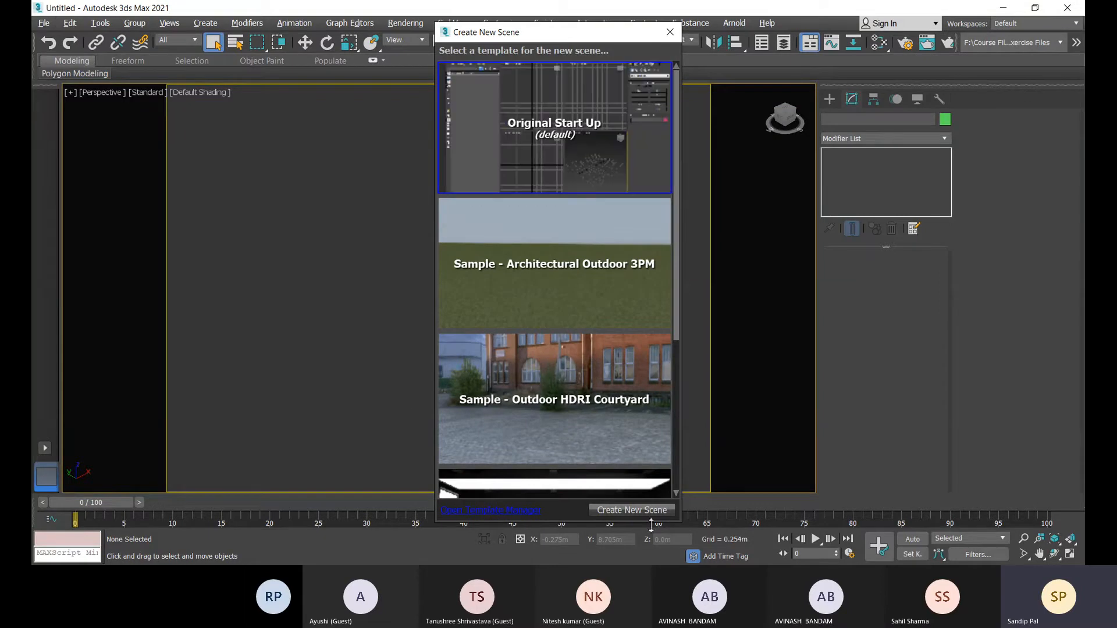
pyautogui.click(623, 512)
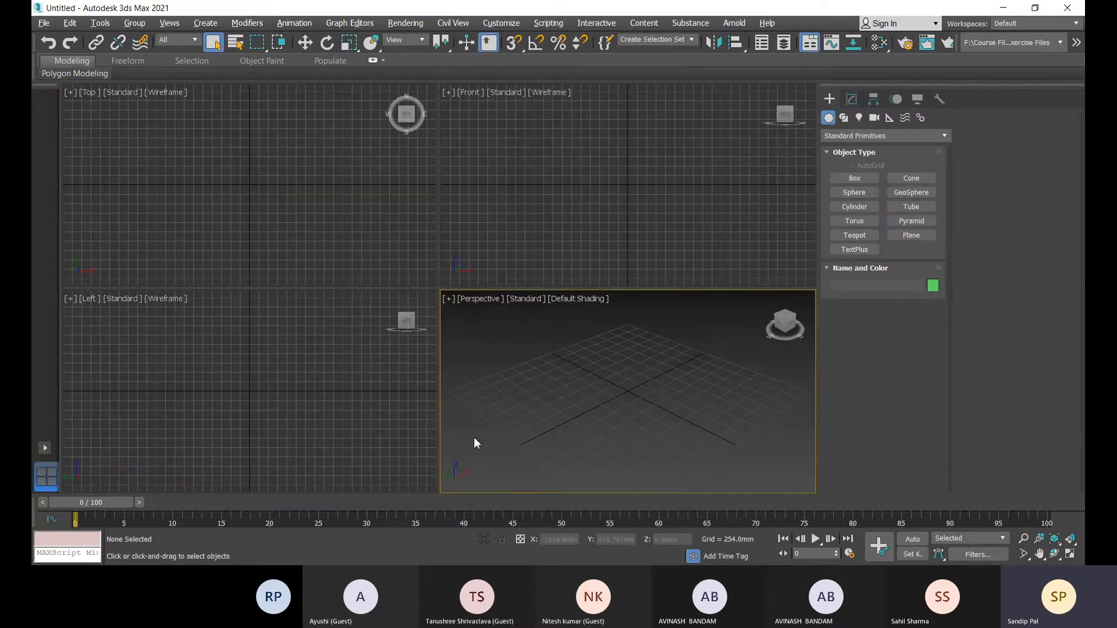
# Create a tall box in the Perspective view, about 1847 mm long, 992 mm wide and 5074 mm high
pyautogui.click(526, 189)
pyautogui.click(630, 407)
pyautogui.click(864, 179)
pyautogui.moveTo(543, 406); pyautogui.dragTo(703, 434)
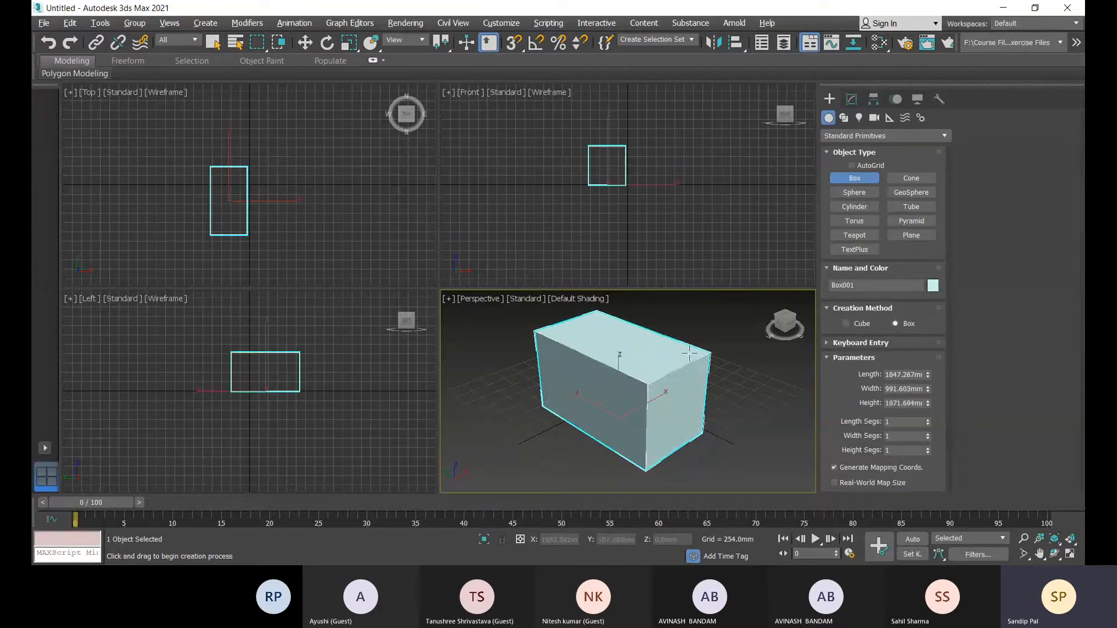
pyautogui.moveTo(686, 336); pyautogui.dragTo(675, 378, button='middle')
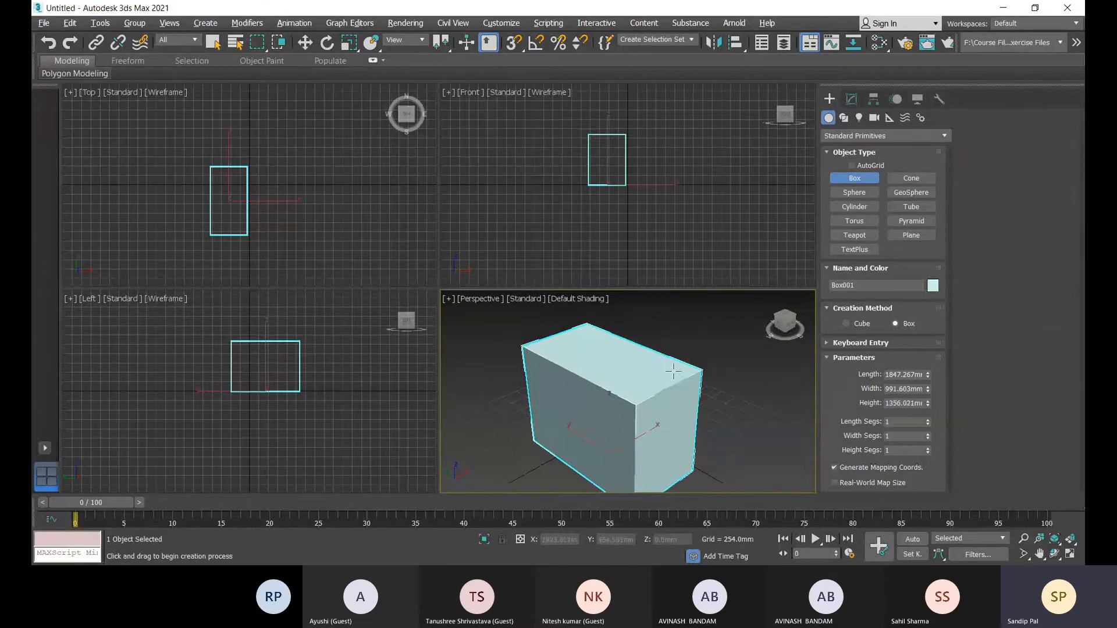
pyautogui.scroll(-4, 678, 333)
pyautogui.moveTo(679, 337); pyautogui.dragTo(671, 400, button='middle')
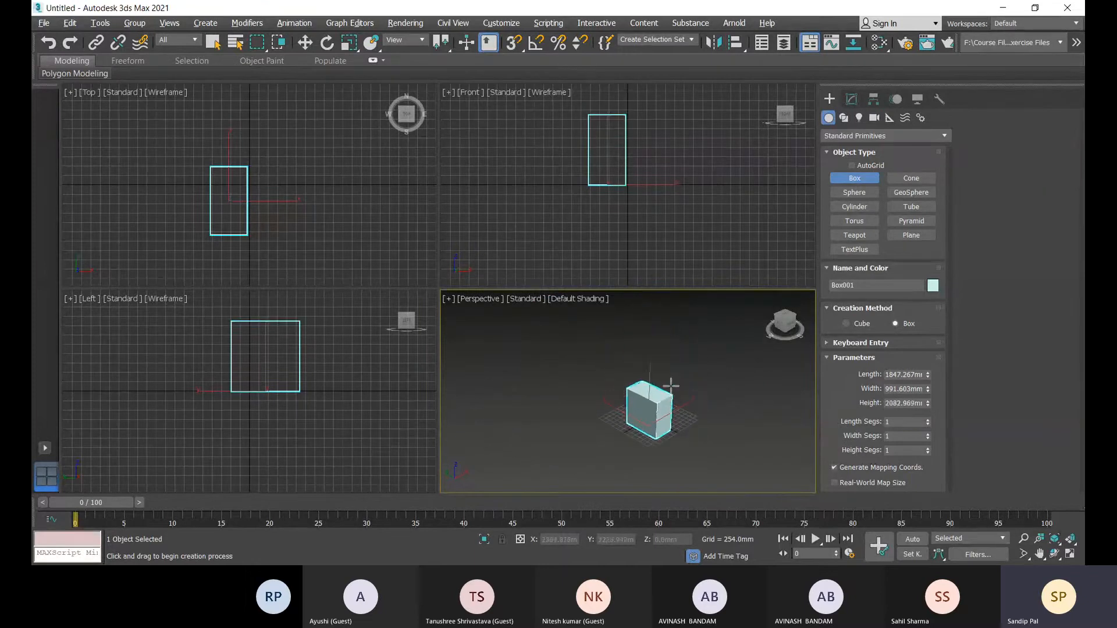
pyautogui.scroll(3, 677, 332)
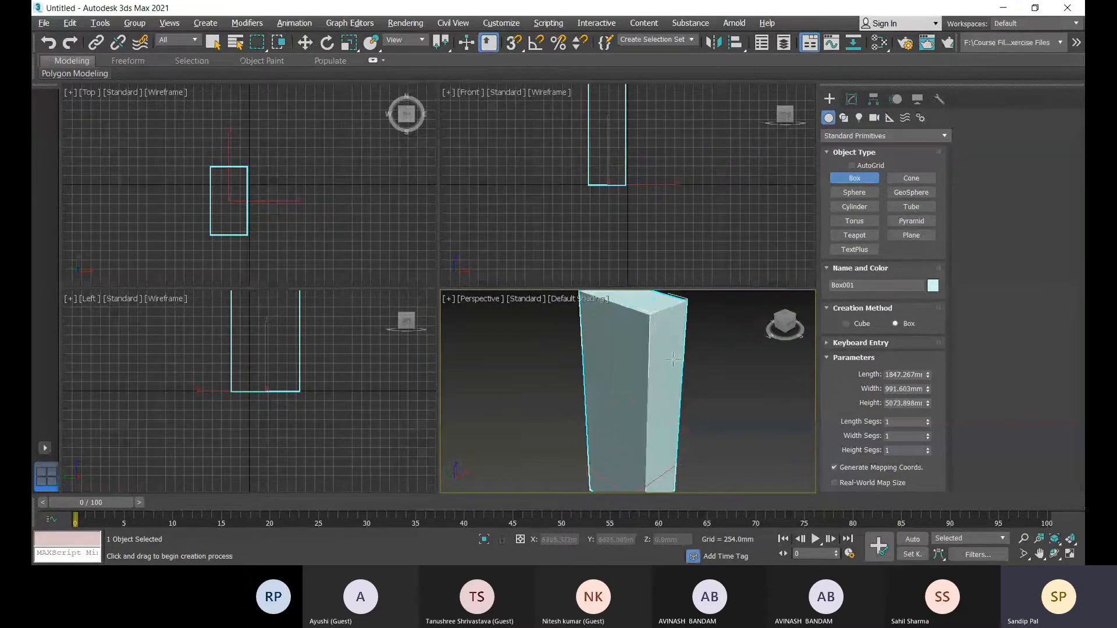
pyautogui.scroll(-3, 681, 349)
pyautogui.click(683, 356)
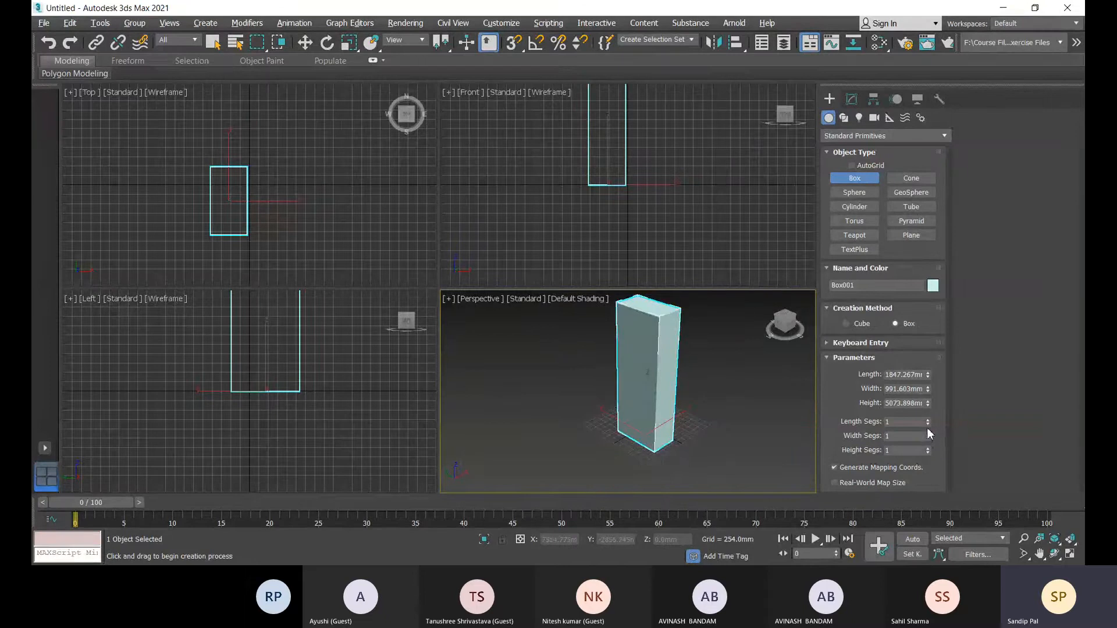
# Show edged faces in the Perspective view and give the box 2 length segments and 1 width segment
pyautogui.click(928, 434)
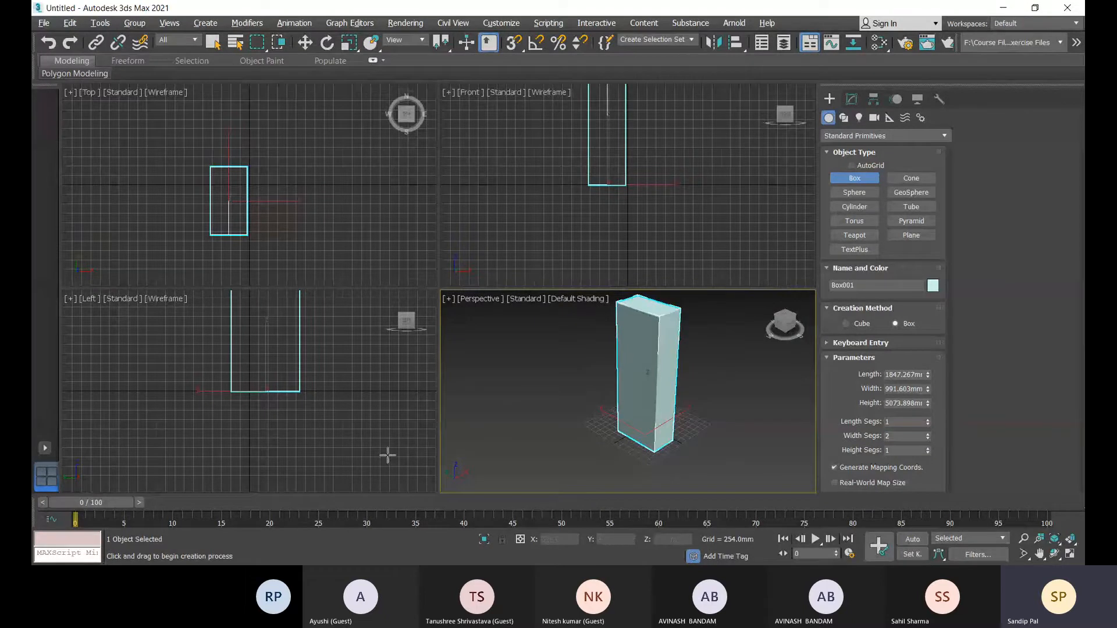
pyautogui.click(580, 300)
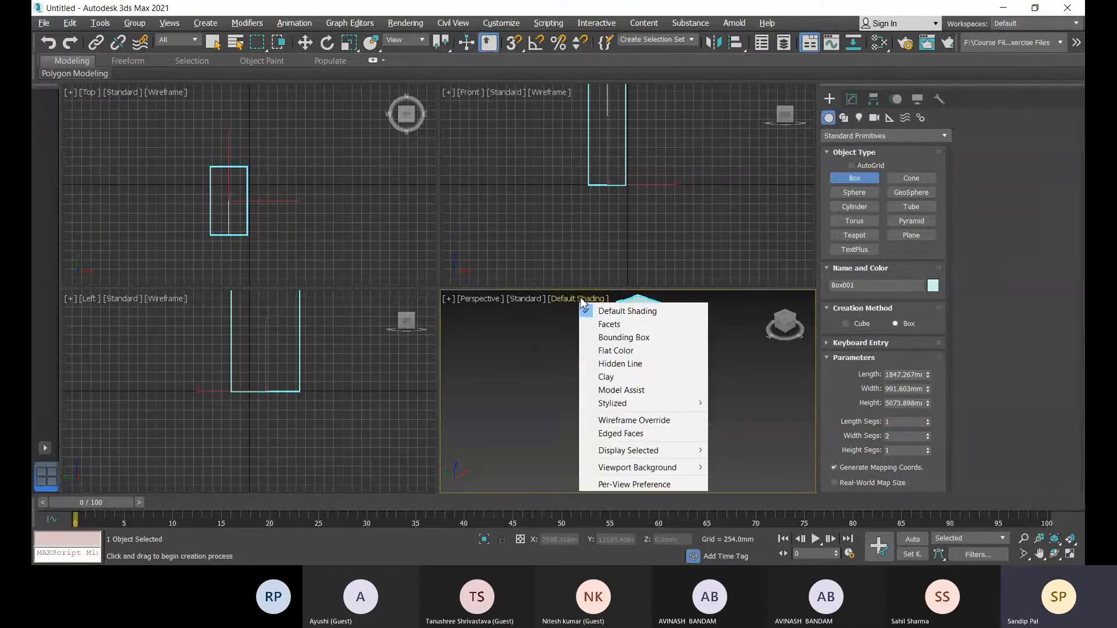
pyautogui.click(629, 435)
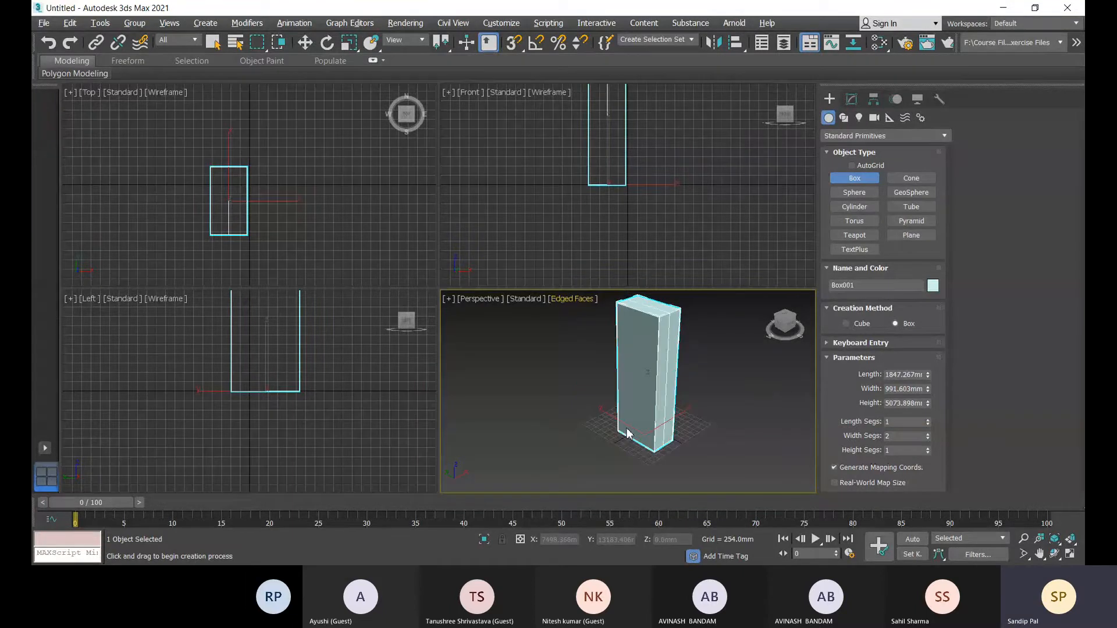
pyautogui.click(928, 438)
pyautogui.click(928, 418)
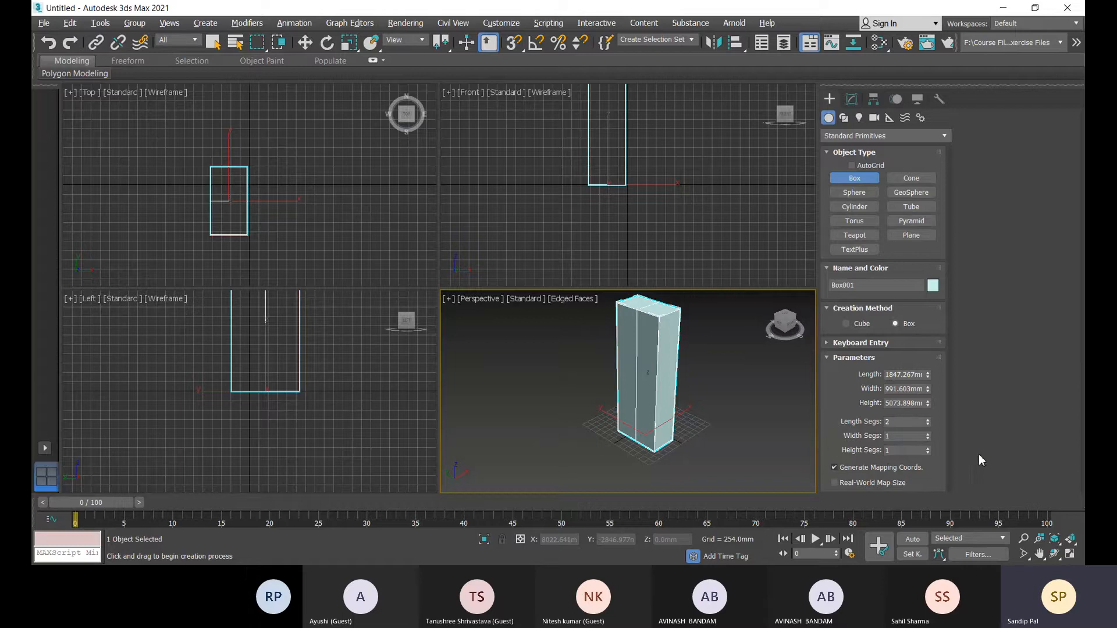
pyautogui.scroll(2, 701, 396)
pyautogui.scroll(-3, 701, 396)
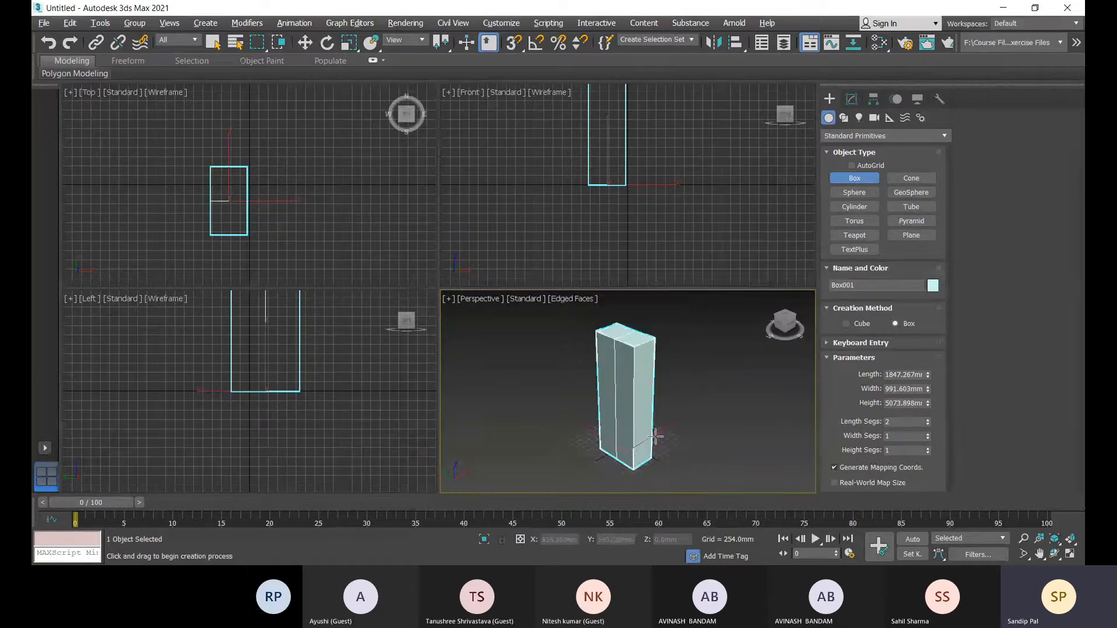
pyautogui.rightClick(692, 375)
# Convert the box to an Editable Poly
pyautogui.moveTo(670, 400); pyautogui.dragTo(646, 392, button='middle')
pyautogui.scroll(3, 634, 392)
pyautogui.scroll(-3, 643, 407)
pyautogui.scroll(1, 656, 411)
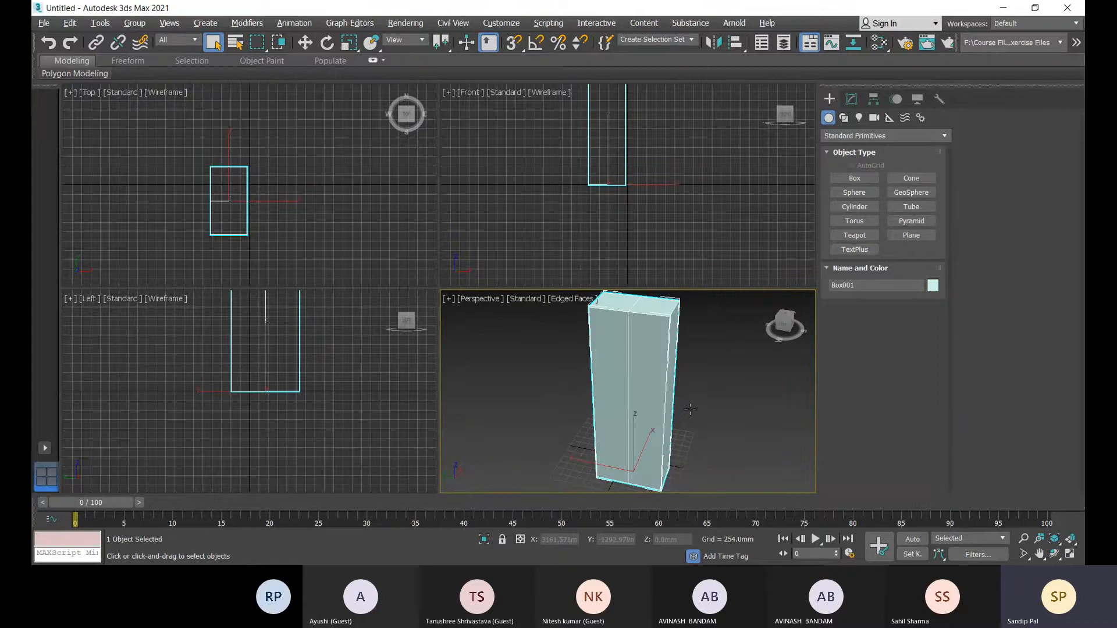
pyautogui.rightClick(645, 390)
pyautogui.moveTo(675, 536)
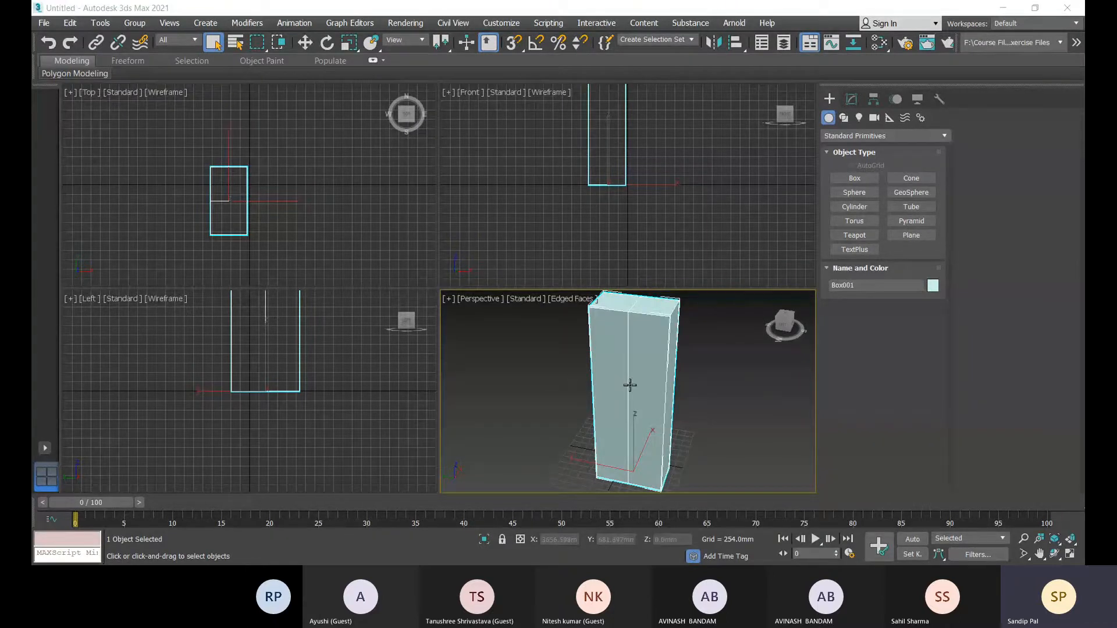
pyautogui.rightClick(615, 371)
pyautogui.moveTo(709, 526)
pyautogui.click(784, 532)
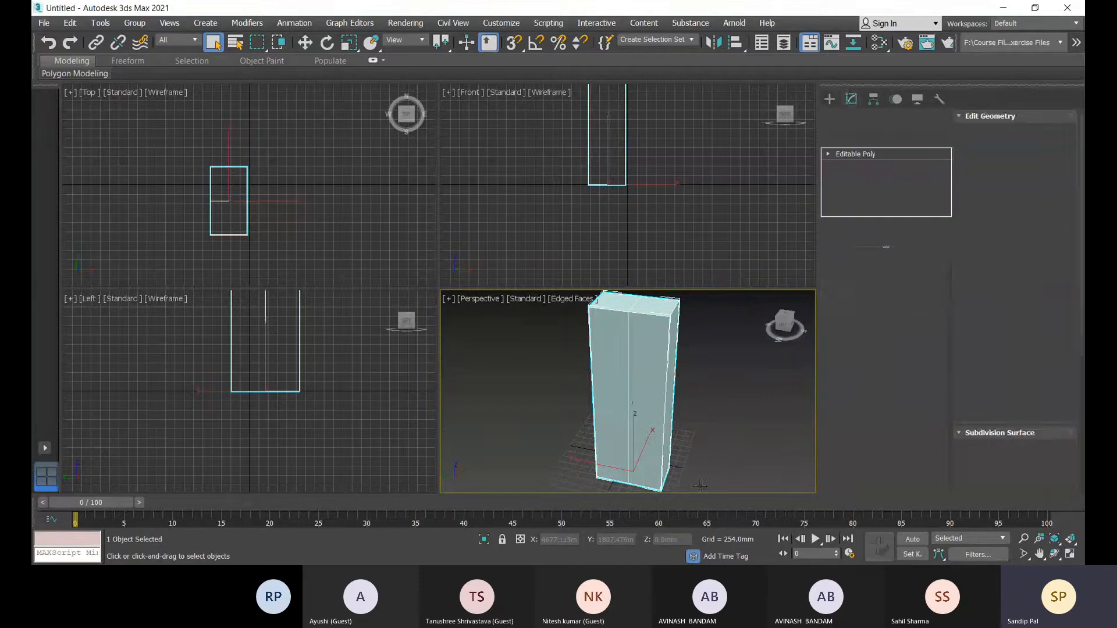
# Enter polygon sub-object level and select the right half of the box's divided front face
pyautogui.scroll(3, 656, 394)
pyautogui.scroll(-3, 640, 424)
pyautogui.moveTo(657, 449); pyautogui.dragTo(656, 437, button='middle')
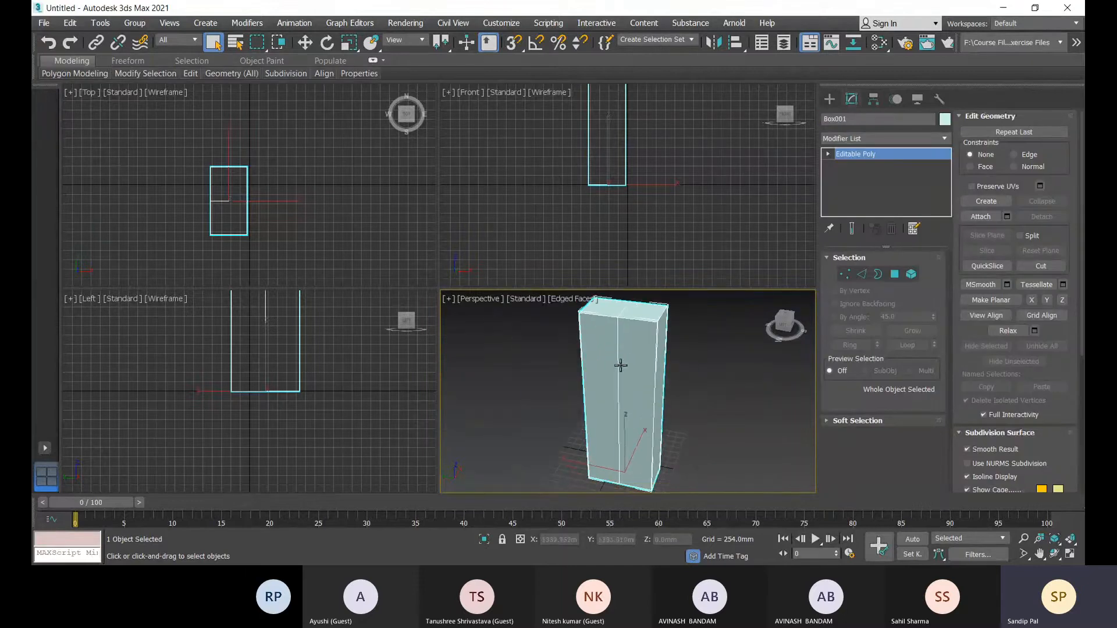
pyautogui.click(895, 274)
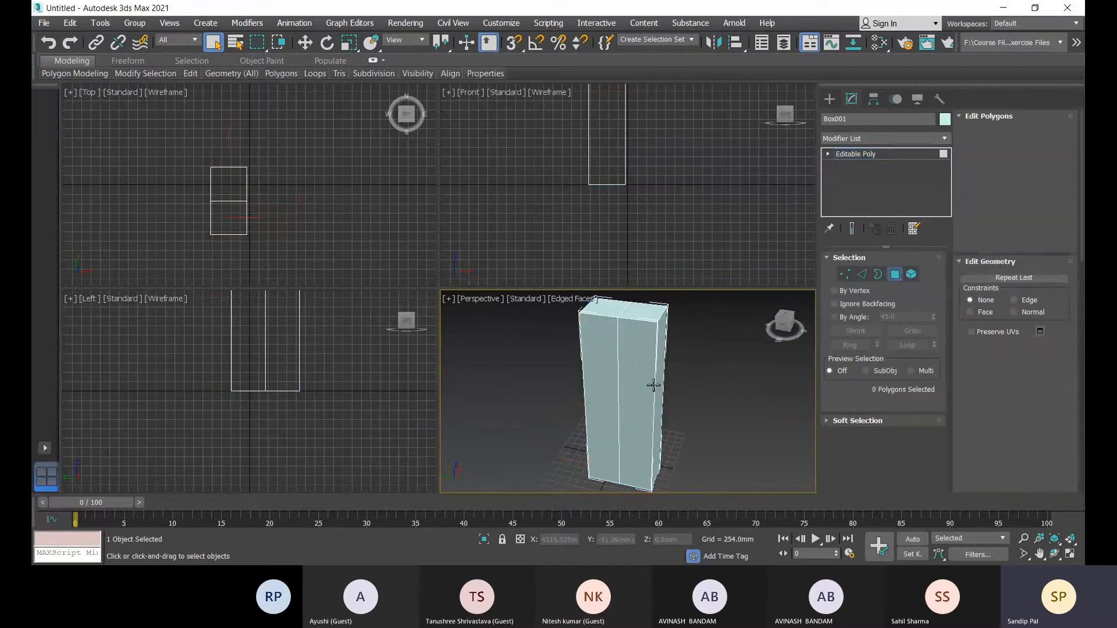
pyautogui.click(643, 386)
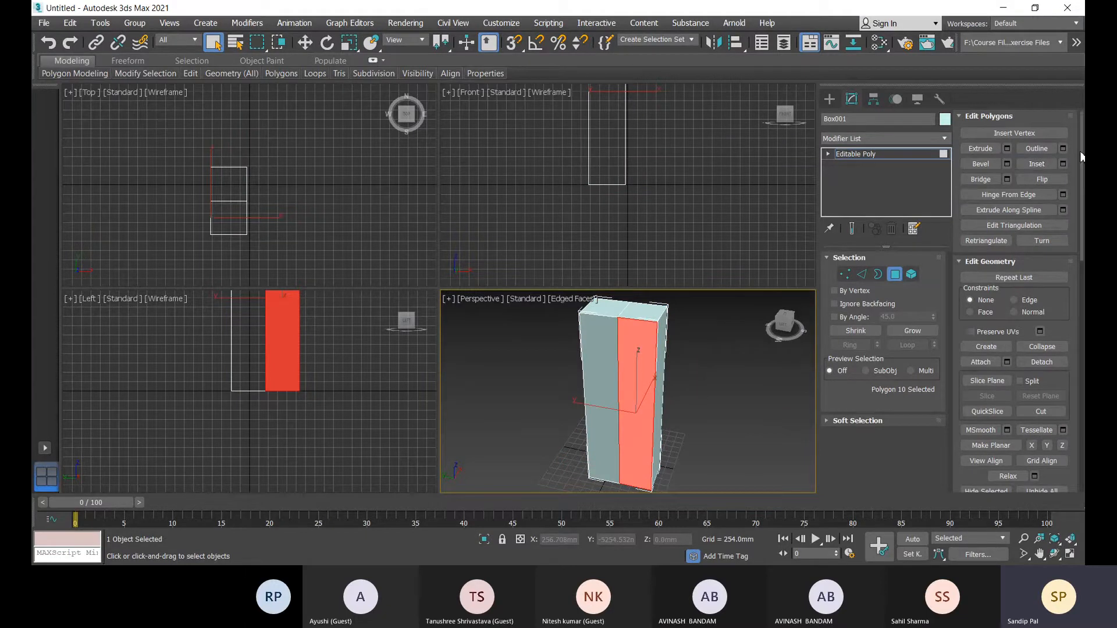
pyautogui.click(1063, 149)
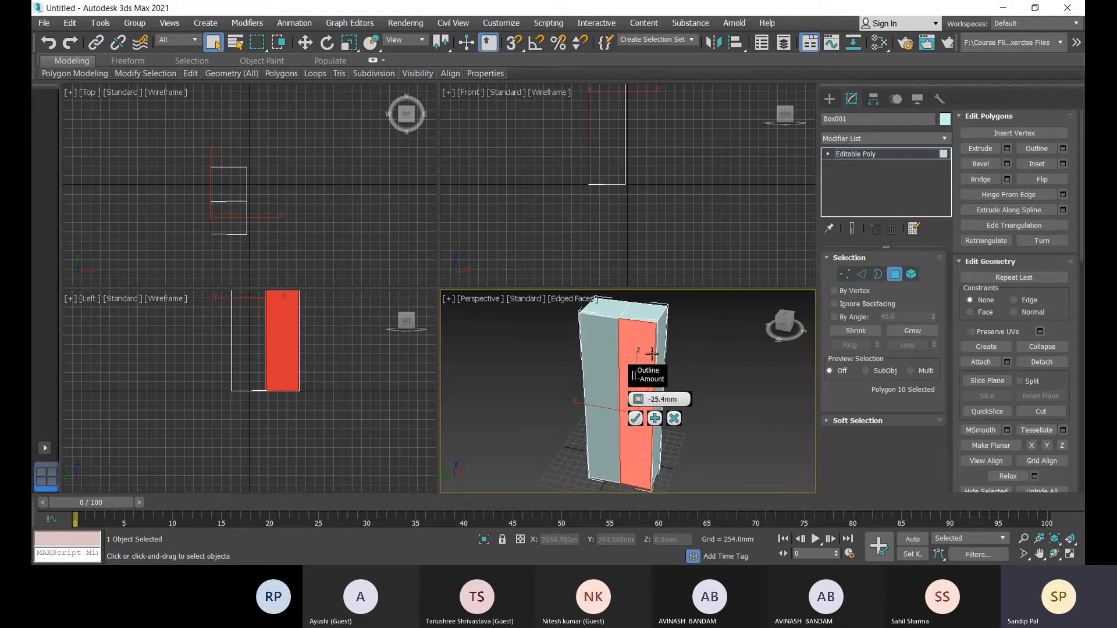
pyautogui.scroll(5, 623, 419)
pyautogui.scroll(3, 623, 419)
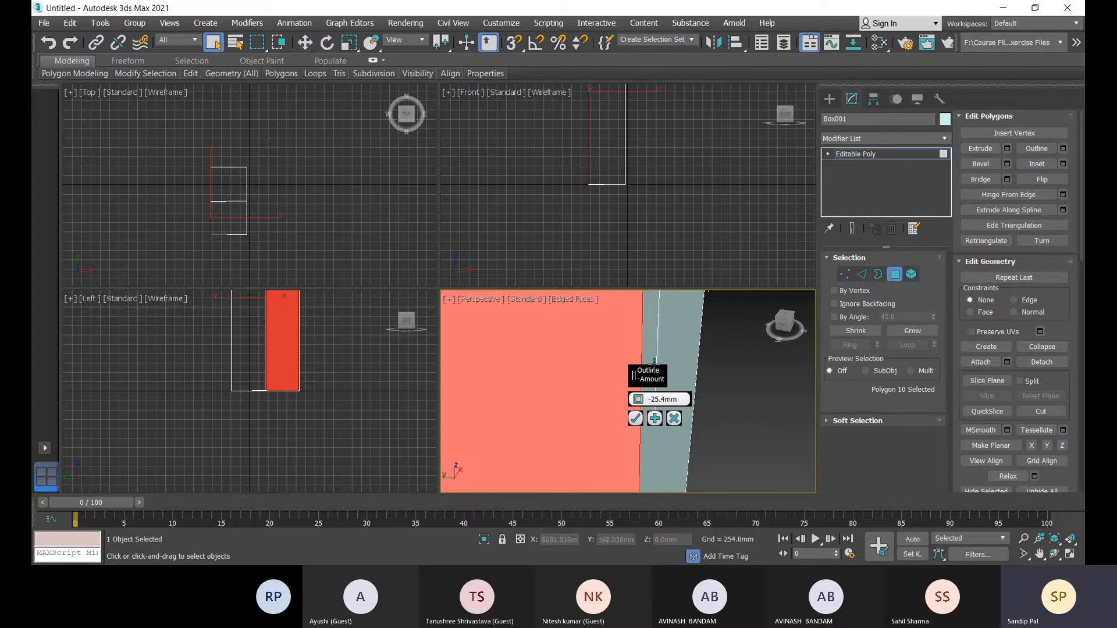
pyautogui.scroll(-1, 640, 435)
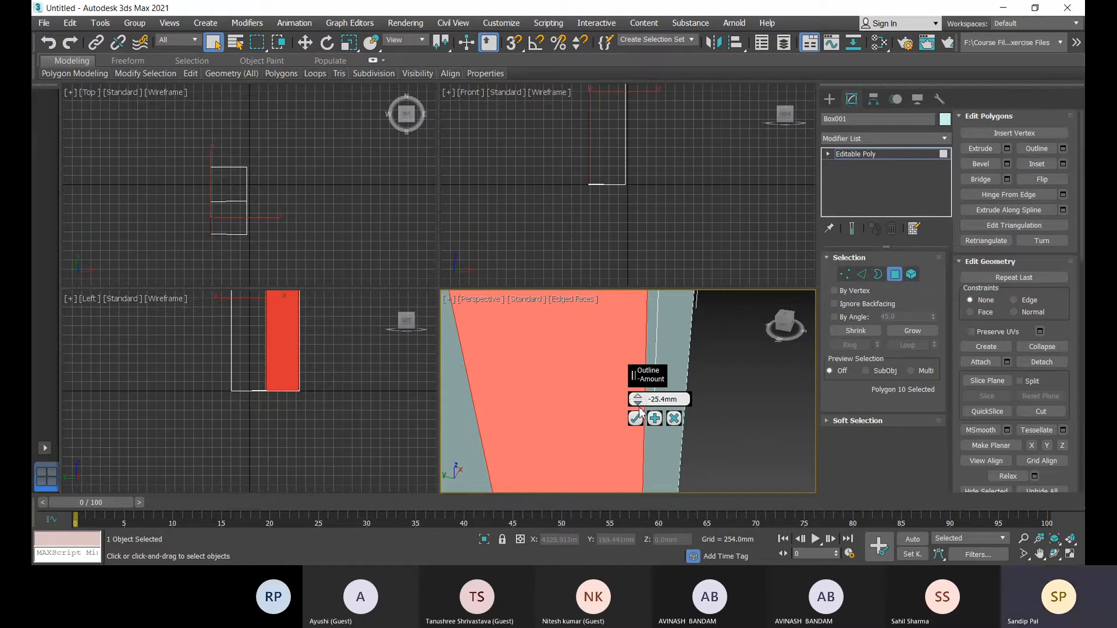
pyautogui.moveTo(638, 399)
pyautogui.mouseDown()
pyautogui.moveTo(639, 422)
pyautogui.moveTo(641, 412)
pyautogui.mouseUp()
pyautogui.click(673, 418)
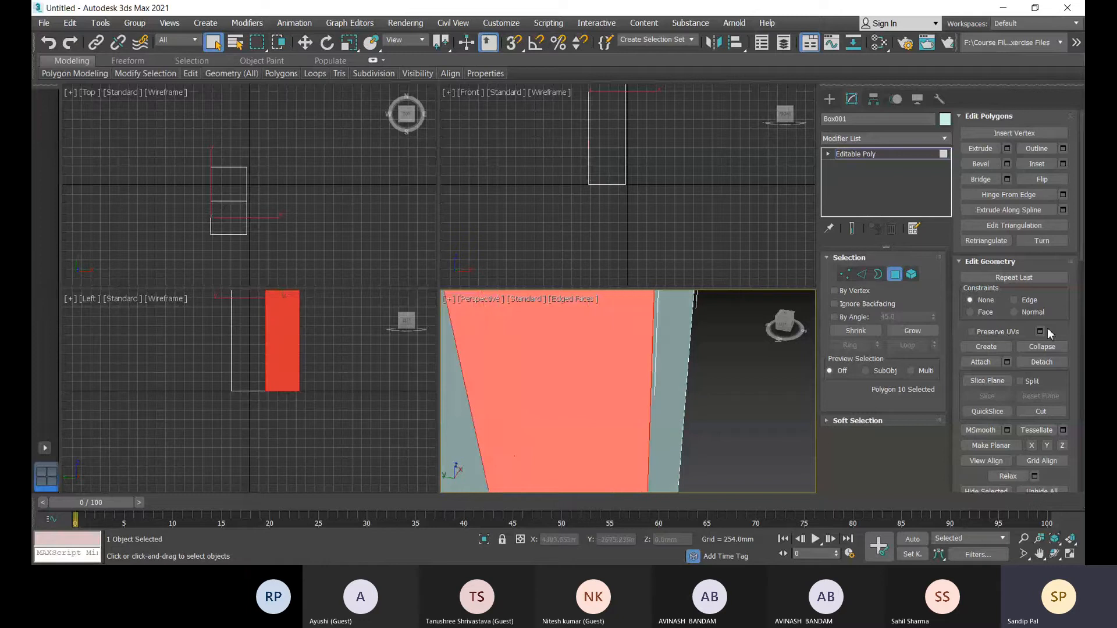
# Inset the selected right front polygon by 104.902 mm
pyautogui.click(1063, 164)
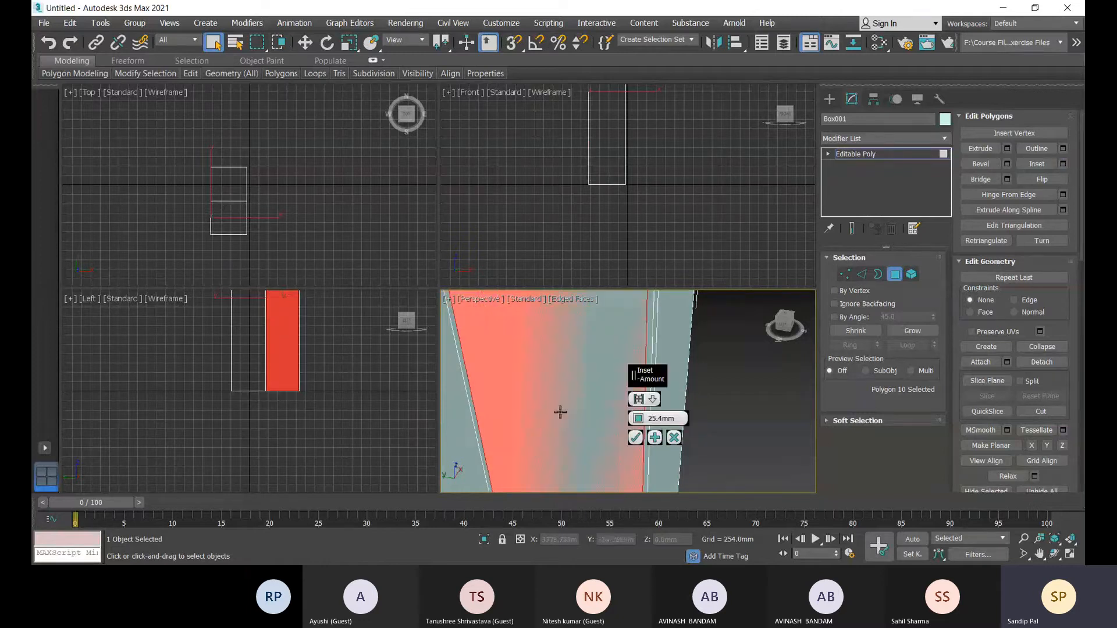
pyautogui.scroll(-5, 553, 395)
pyautogui.moveTo(550, 380); pyautogui.dragTo(574, 337, button='middle')
pyautogui.moveTo(638, 419)
pyautogui.mouseDown()
pyautogui.moveTo(639, 428)
pyautogui.moveTo(638, 409)
pyautogui.mouseUp()
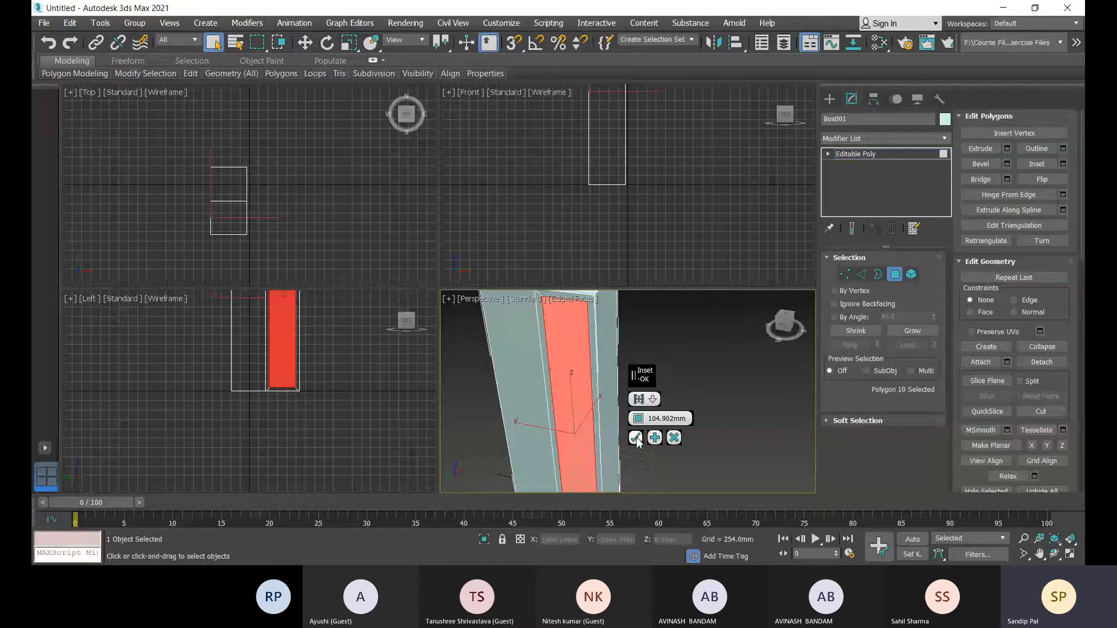
pyautogui.click(637, 439)
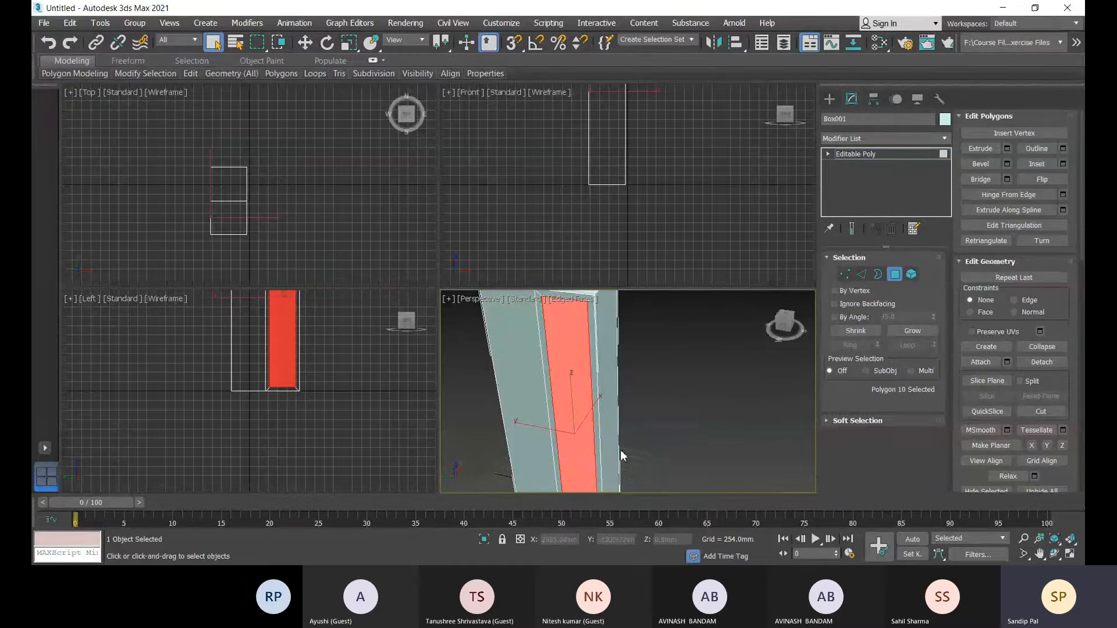
# Inset the left front polygon by 104.902 mm and clear the polygon selection
pyautogui.scroll(-4, 576, 429)
pyautogui.click(542, 410)
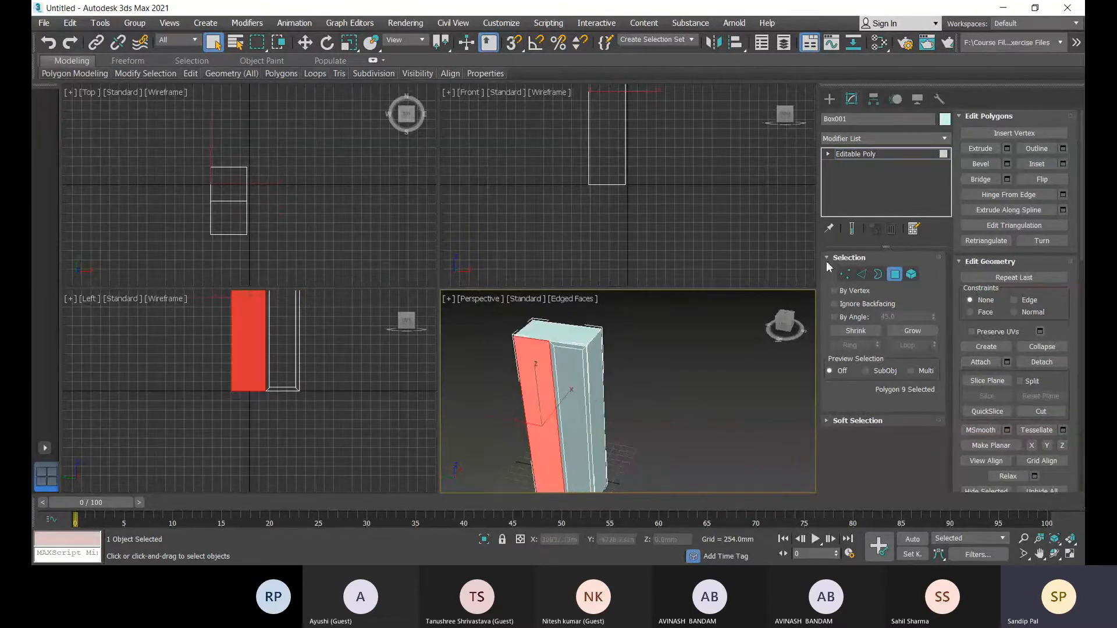
pyautogui.click(1063, 164)
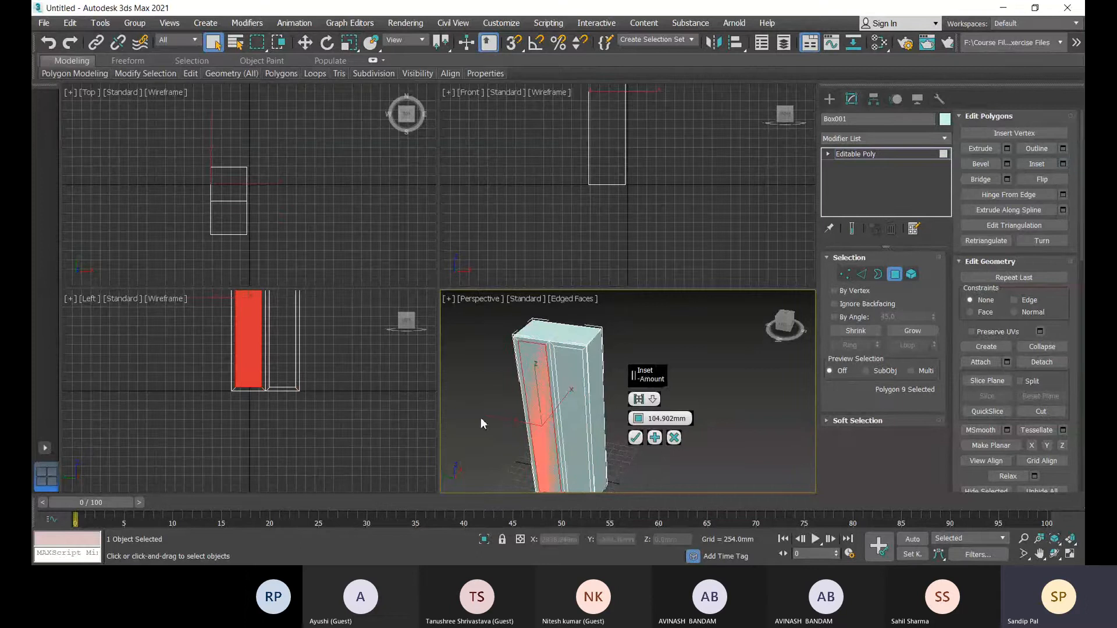
pyautogui.click(638, 438)
pyautogui.click(655, 399)
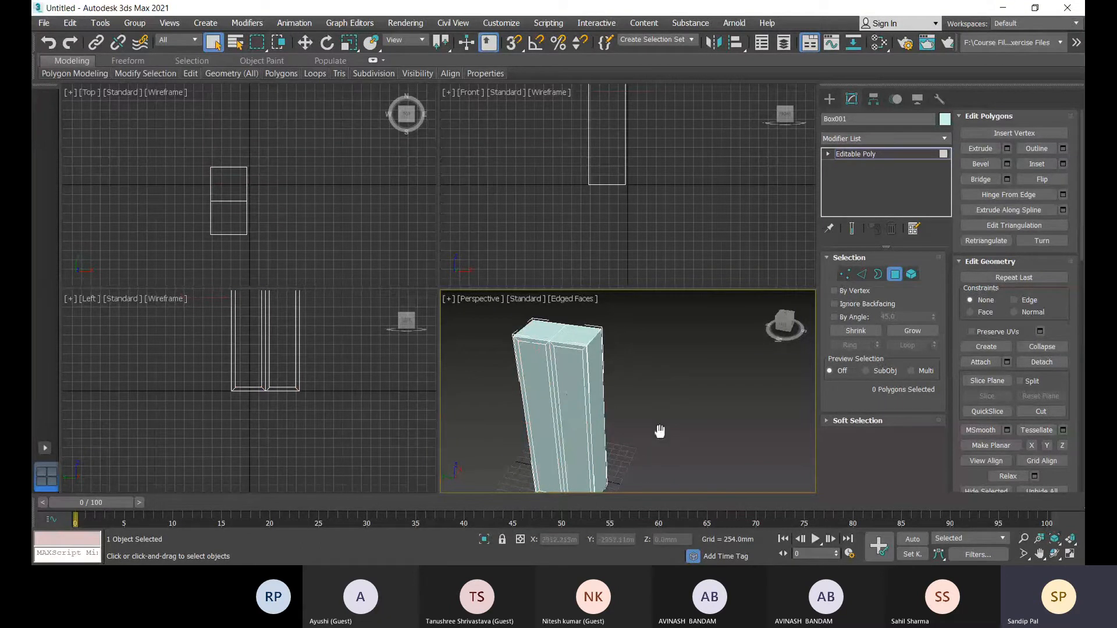
# Examine the two inset door panels on the box from several angles and distances
pyautogui.keyDown('alt'); pyautogui.moveTo(655, 399); pyautogui.dragTo(684, 443, button='middle'); pyautogui.keyUp('alt')
pyautogui.scroll(2, 622, 392)
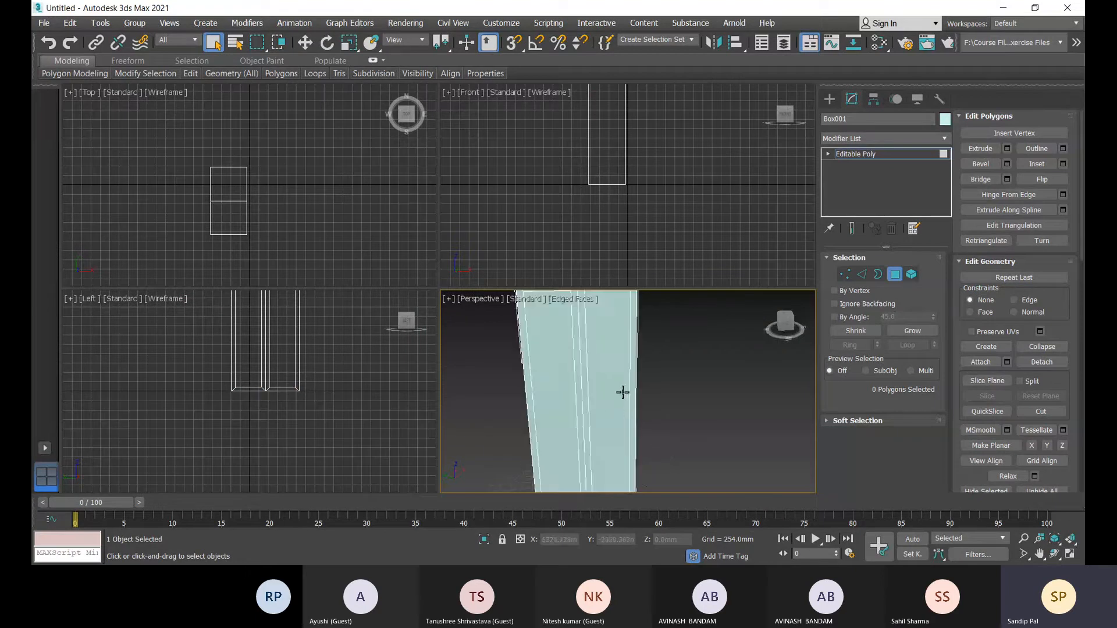
pyautogui.scroll(-6, 622, 393)
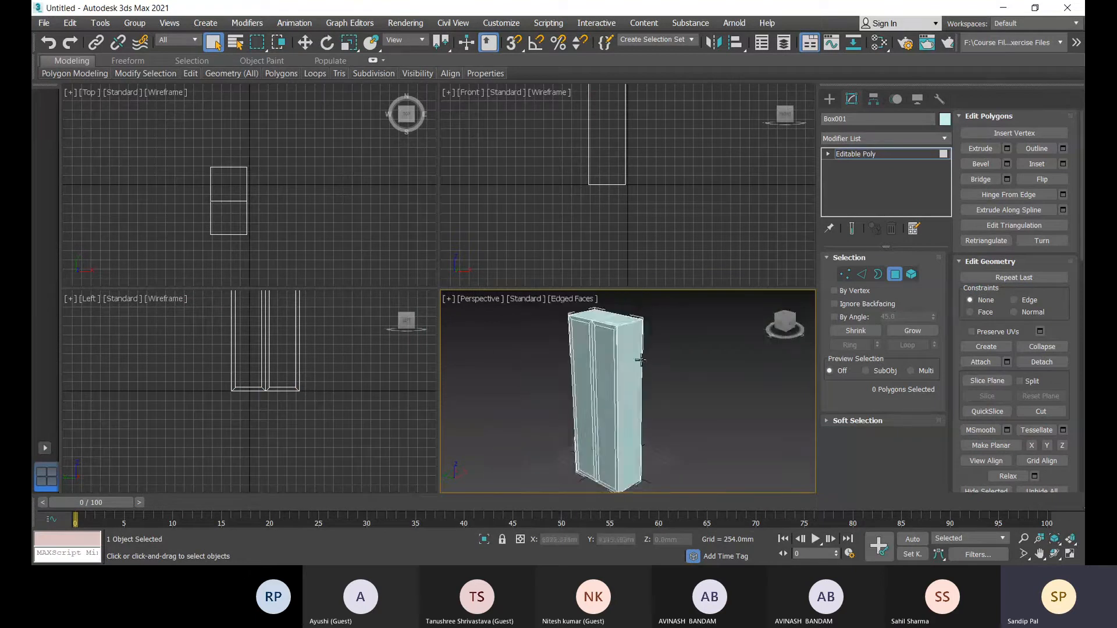
pyautogui.scroll(2, 640, 360)
pyautogui.scroll(2, 547, 337)
pyautogui.scroll(-1, 677, 414)
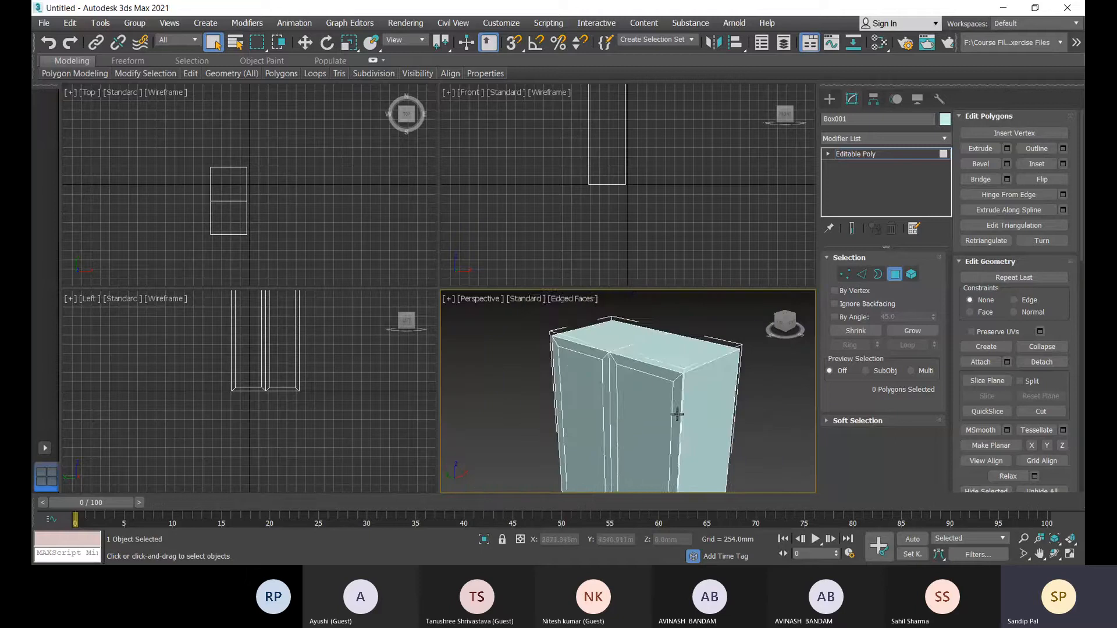
pyautogui.moveTo(677, 414); pyautogui.dragTo(670, 438, button='middle')
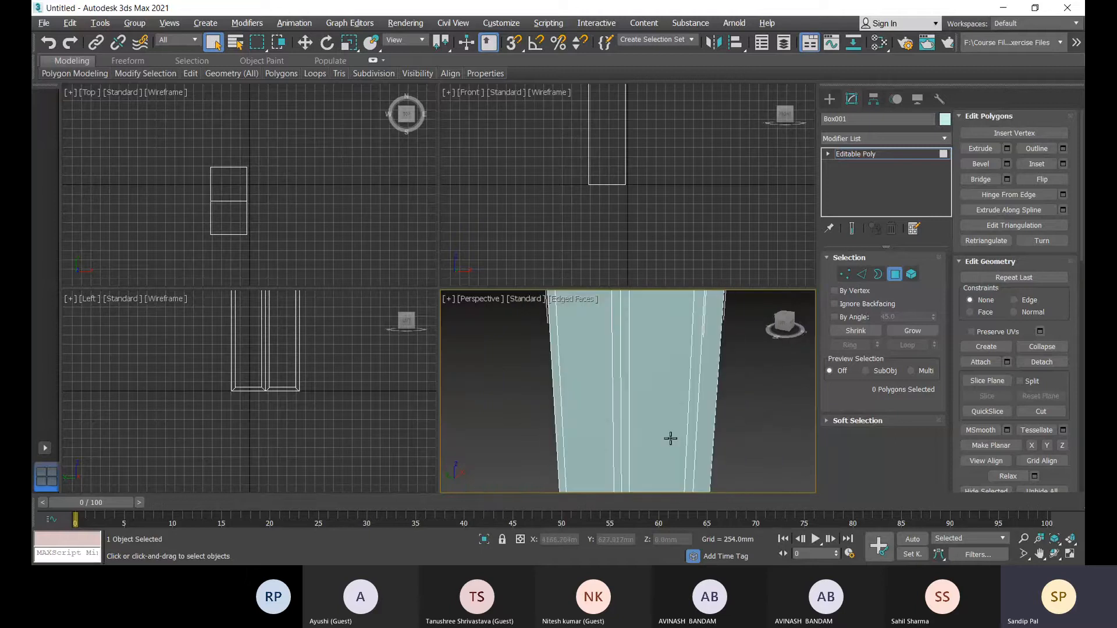
pyautogui.scroll(-2, 663, 451)
pyautogui.scroll(2, 626, 424)
pyautogui.scroll(-4, 679, 451)
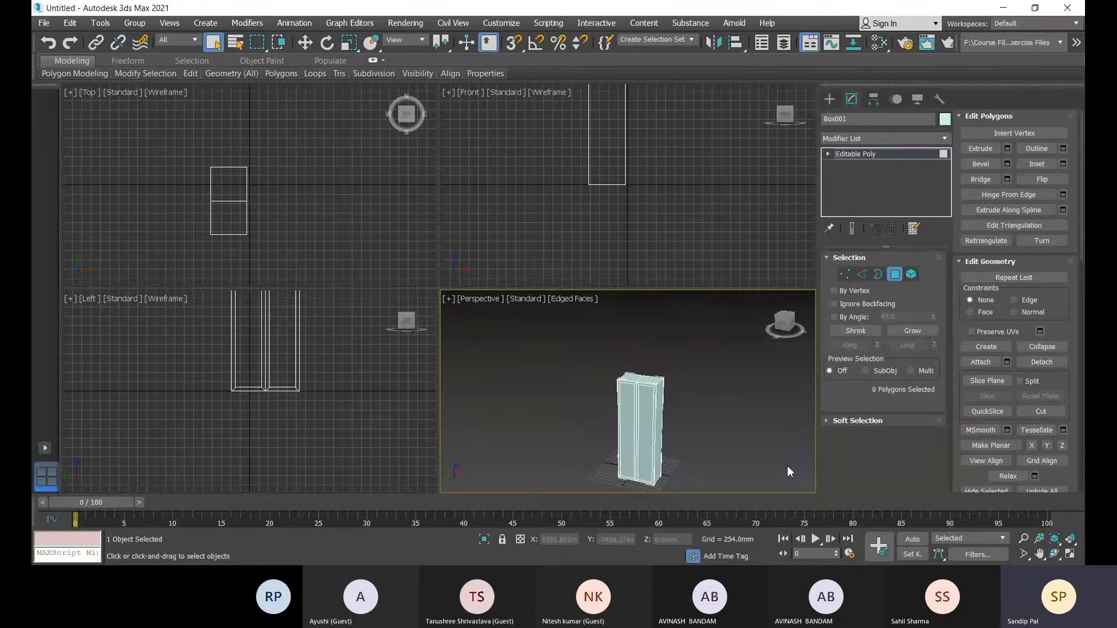
pyautogui.scroll(-4, 729, 429)
pyautogui.scroll(4, 712, 423)
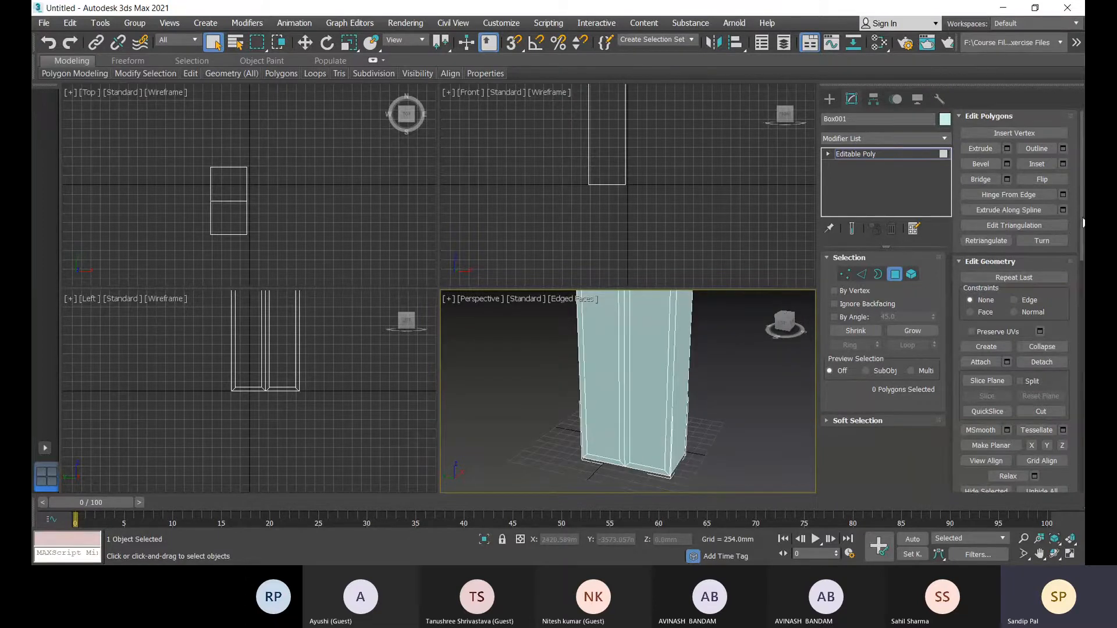
# Select the cabinet's side polygon and find its Polygon: Material IDs settings
pyautogui.moveTo(1082, 221); pyautogui.dragTo(1083, 459)
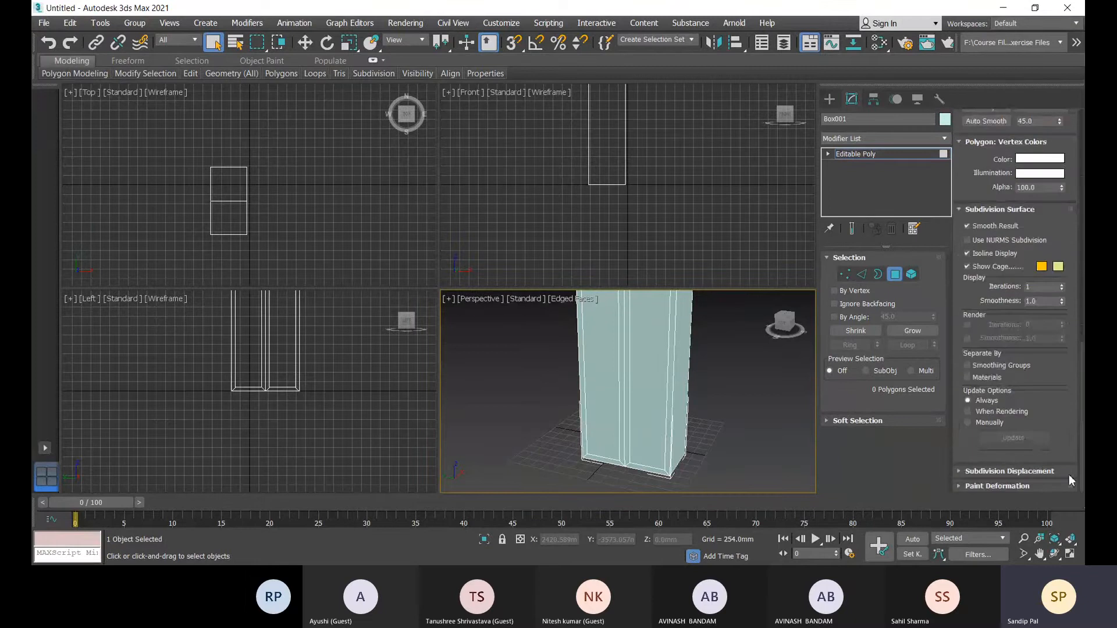
pyautogui.click(667, 452)
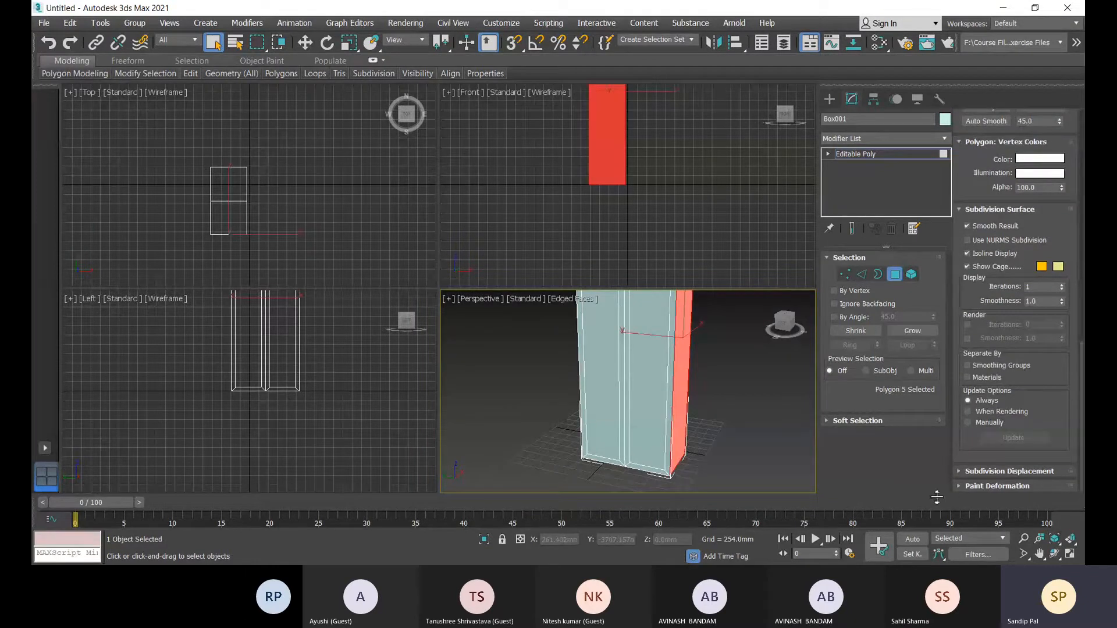
pyautogui.click(959, 472)
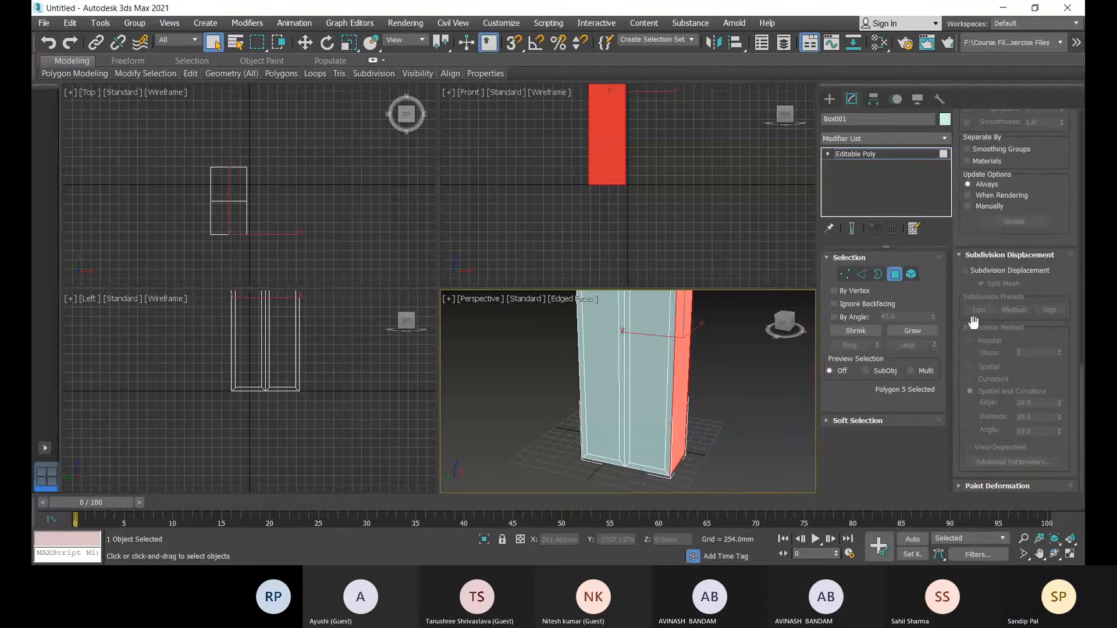
pyautogui.click(967, 256)
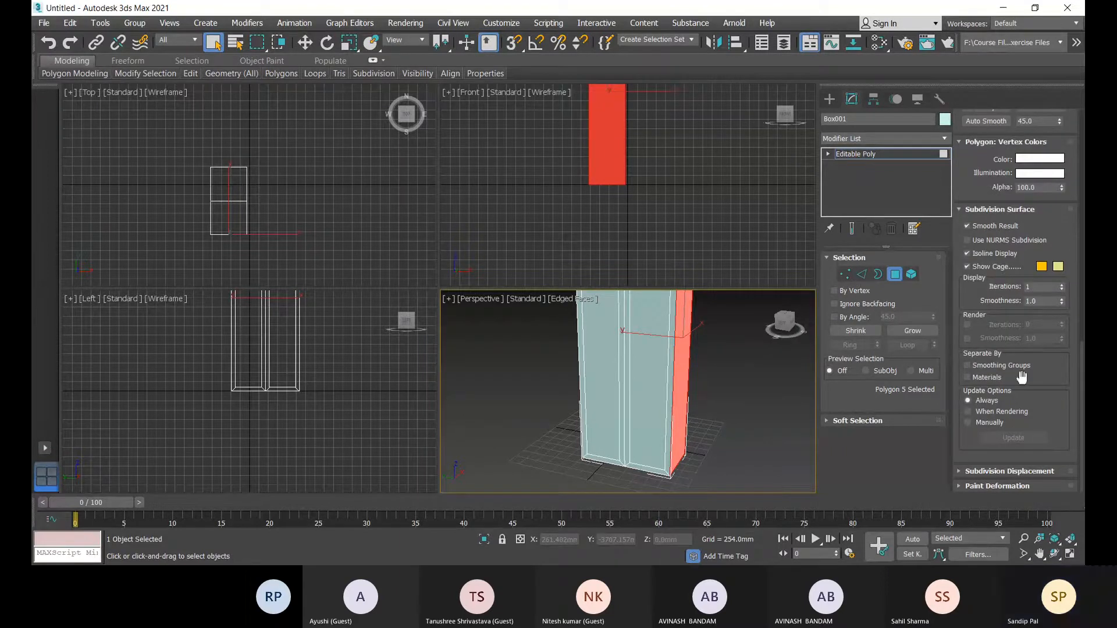
pyautogui.scroll(4, 1061, 274)
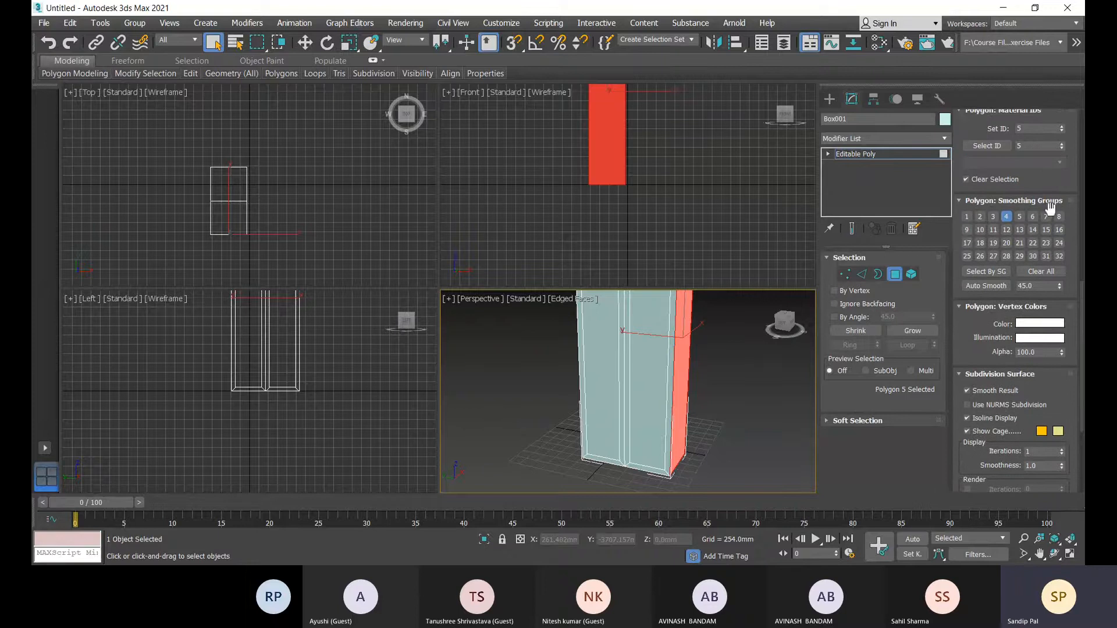
pyautogui.scroll(1, 1045, 247)
pyautogui.scroll(3, 1068, 237)
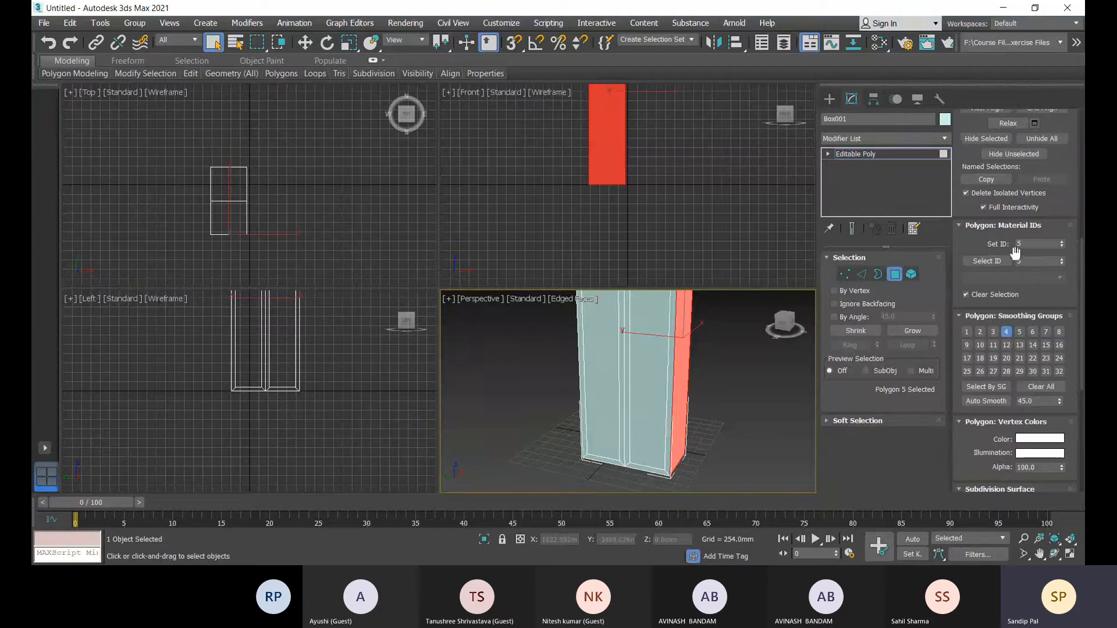
# Check the material IDs of the right door panel, its frame strips and the cabinet's other side polygon
pyautogui.click(657, 398)
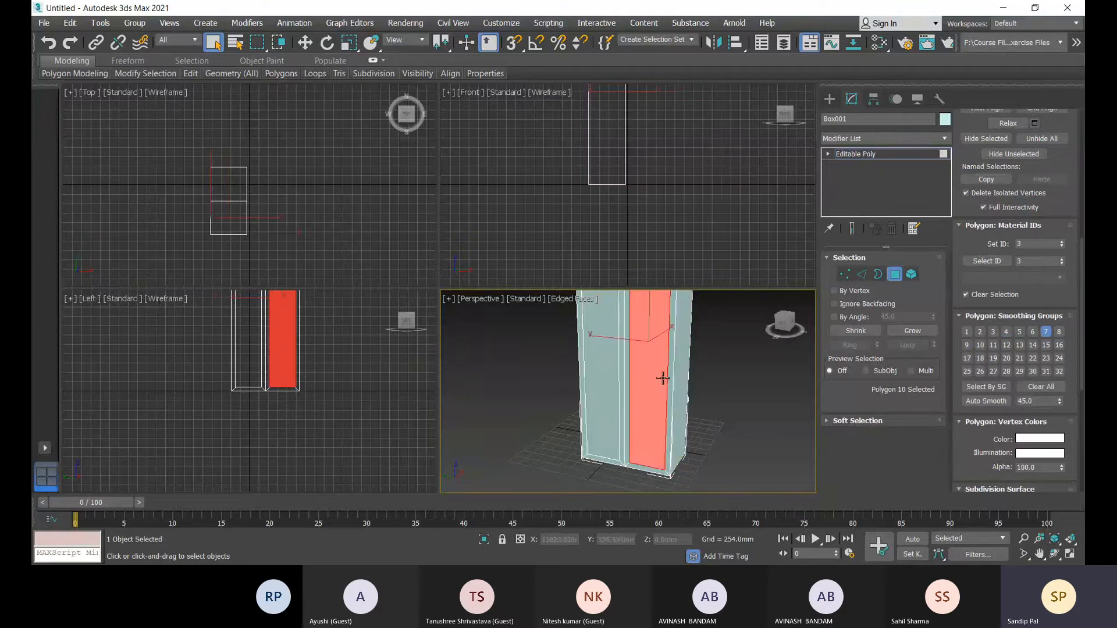
pyautogui.scroll(4, 673, 371)
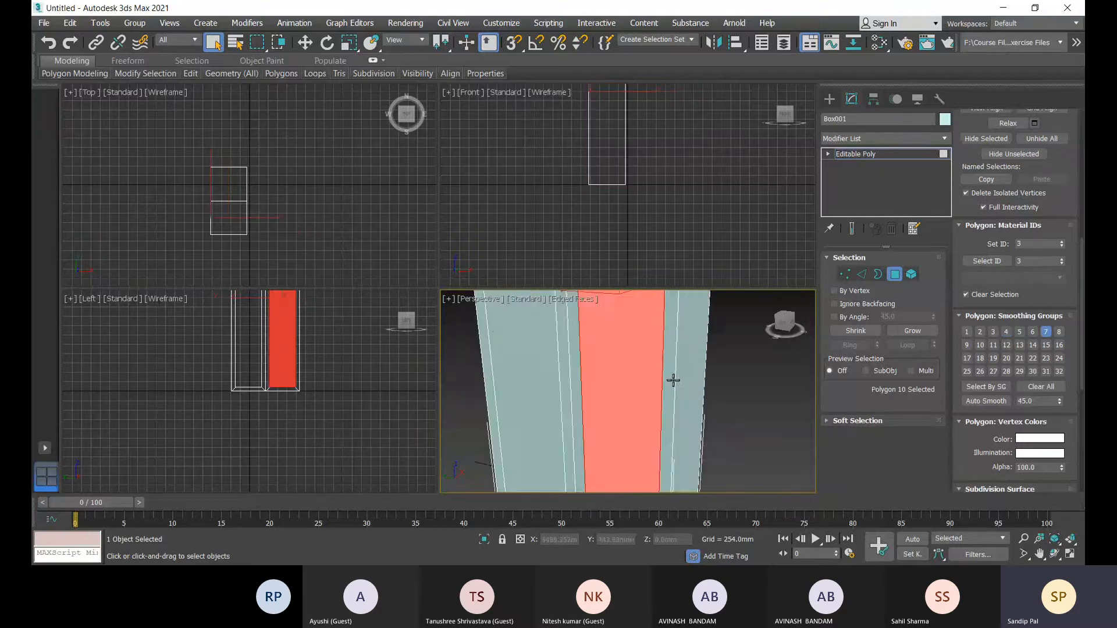
pyautogui.click(670, 379)
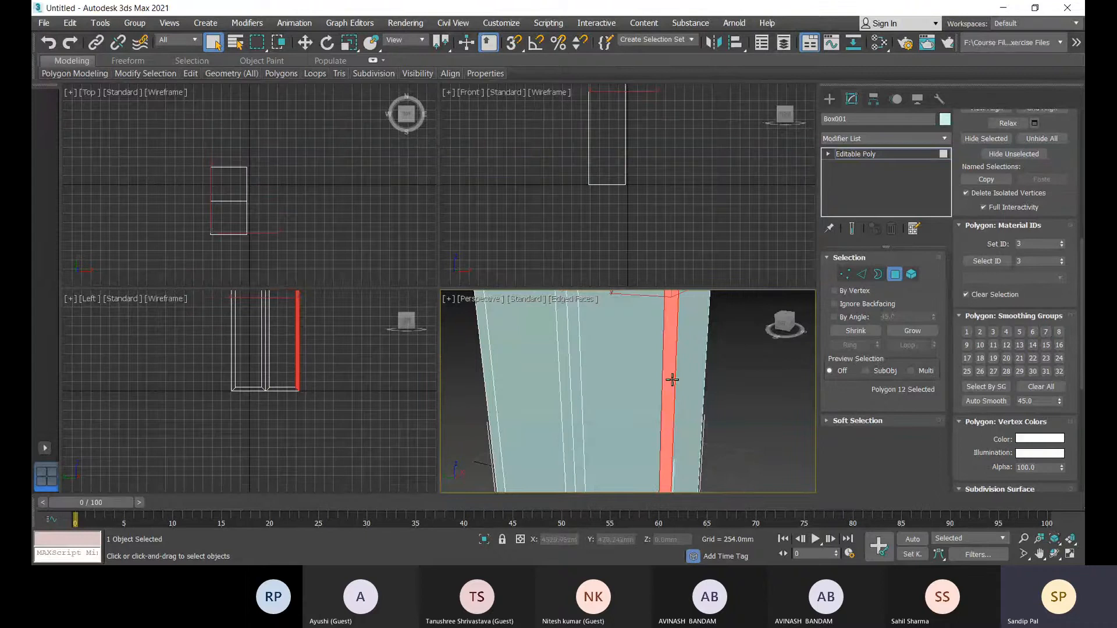
pyautogui.click(577, 366)
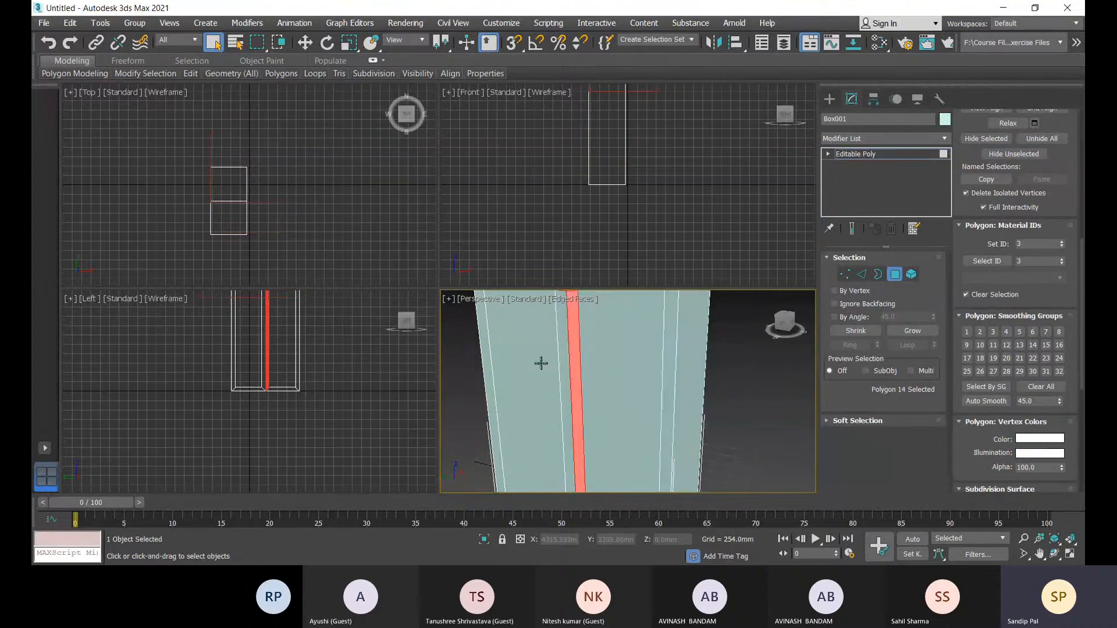
pyautogui.scroll(-3, 565, 360)
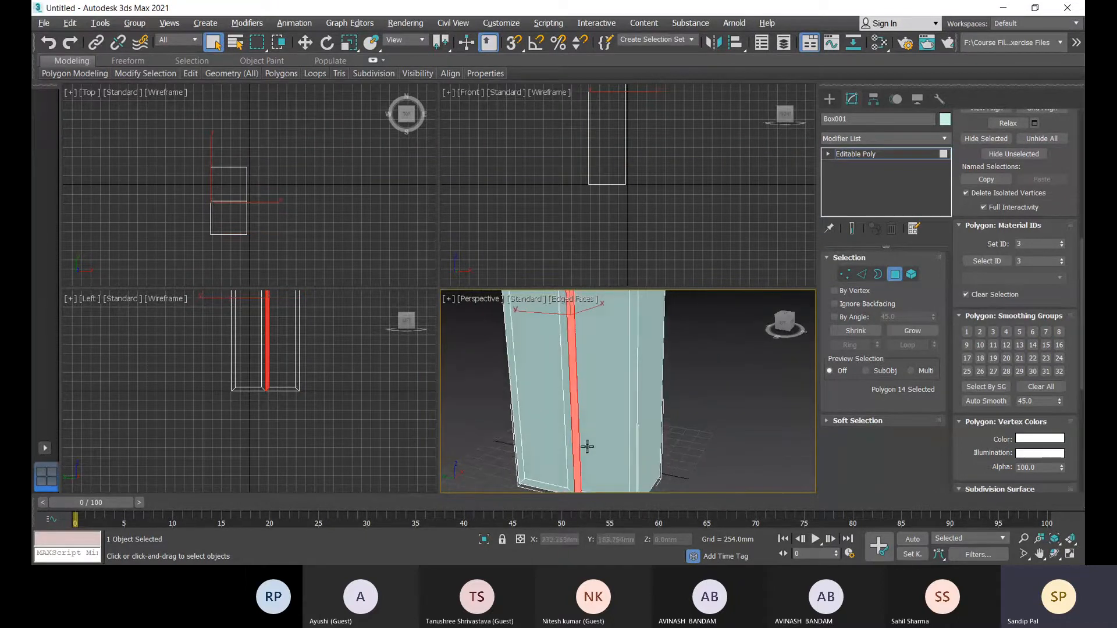
pyautogui.keyDown('alt'); pyautogui.moveTo(587, 446); pyautogui.dragTo(608, 429, button='middle'); pyautogui.keyUp('alt')
pyautogui.click(496, 421)
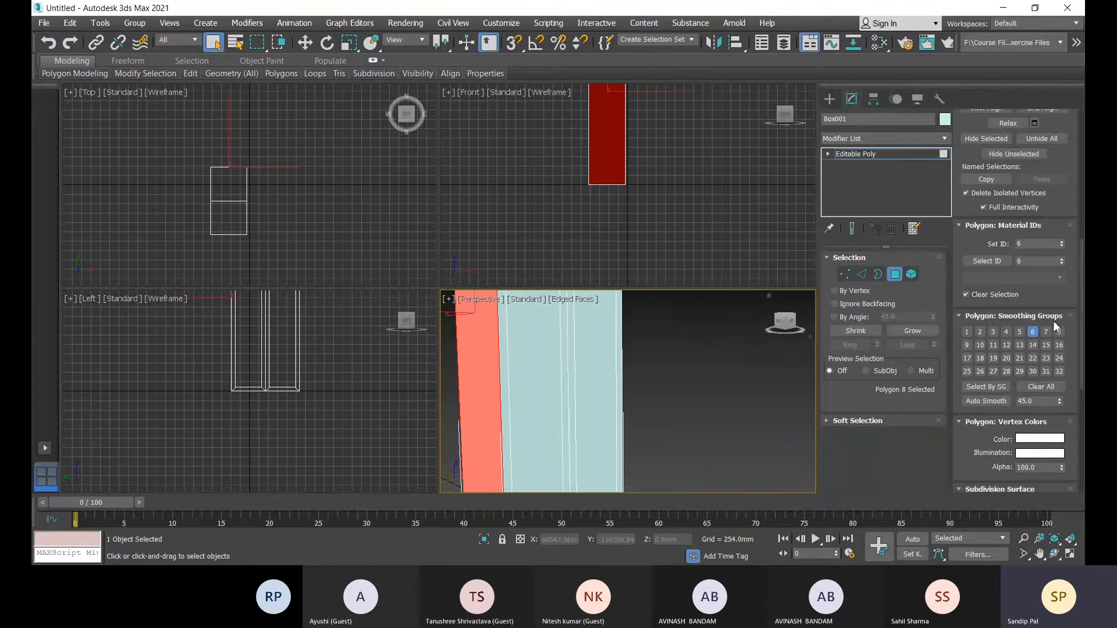
# Check the material IDs of the two polygons on top of the cabinet
pyautogui.scroll(-5, 601, 476)
pyautogui.keyDown('alt'); pyautogui.moveTo(602, 476); pyautogui.dragTo(562, 422, button='middle'); pyautogui.keyUp('alt')
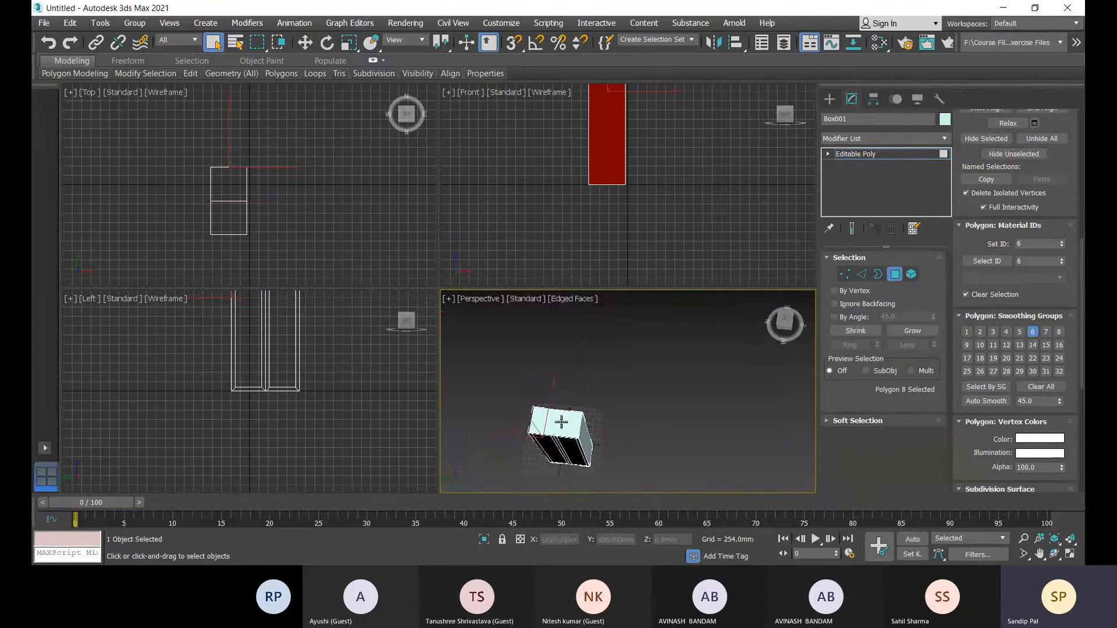
pyautogui.scroll(5, 561, 422)
pyautogui.click(569, 429)
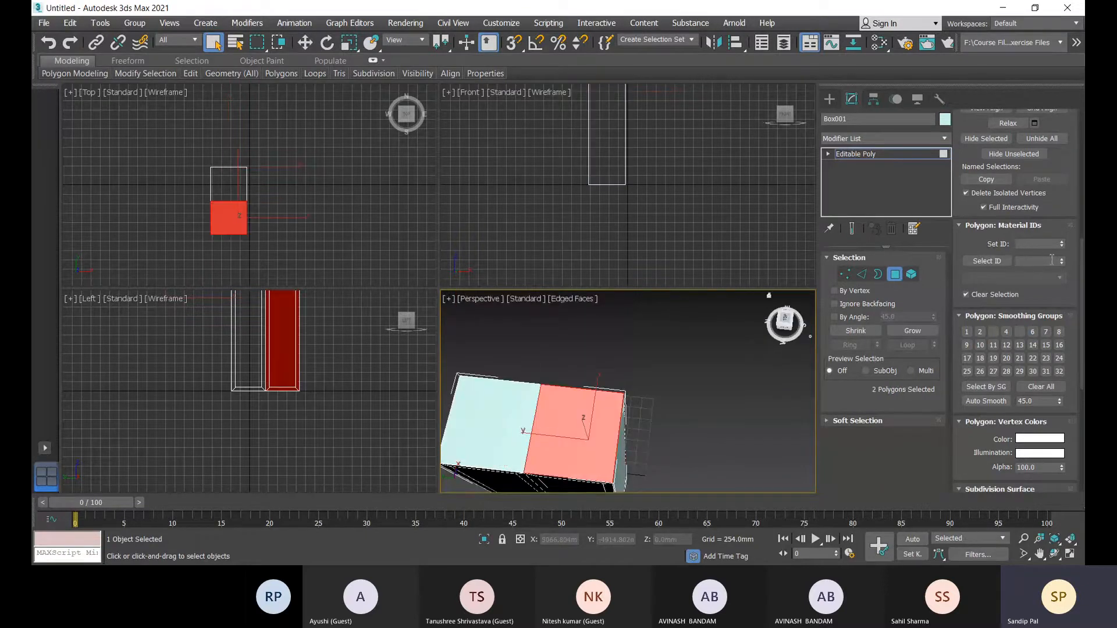
pyautogui.click(511, 423)
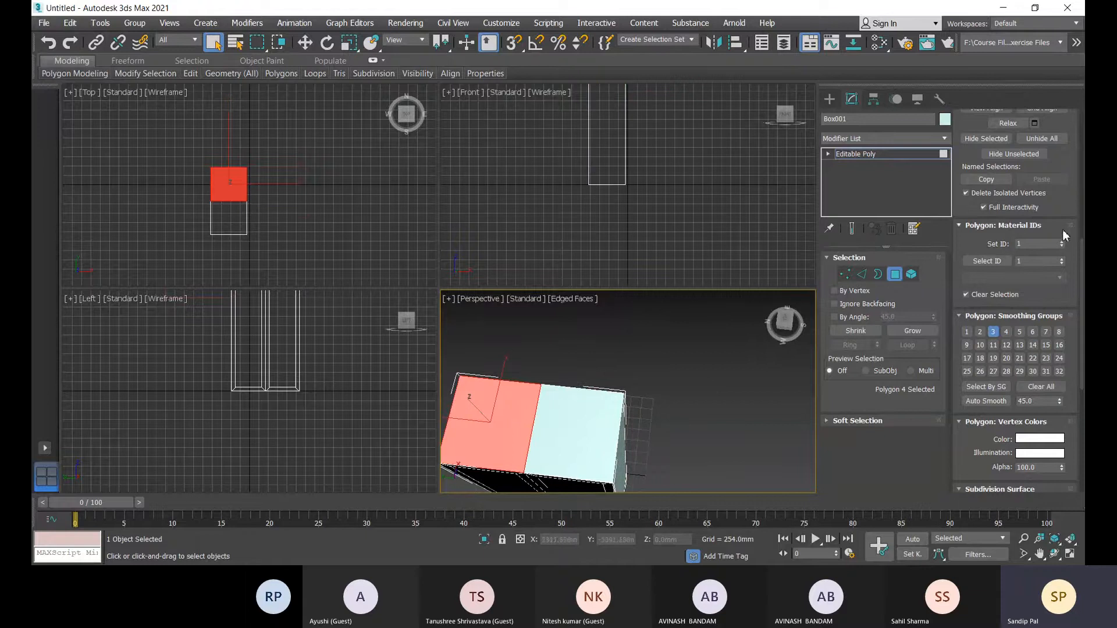
pyautogui.click(593, 433)
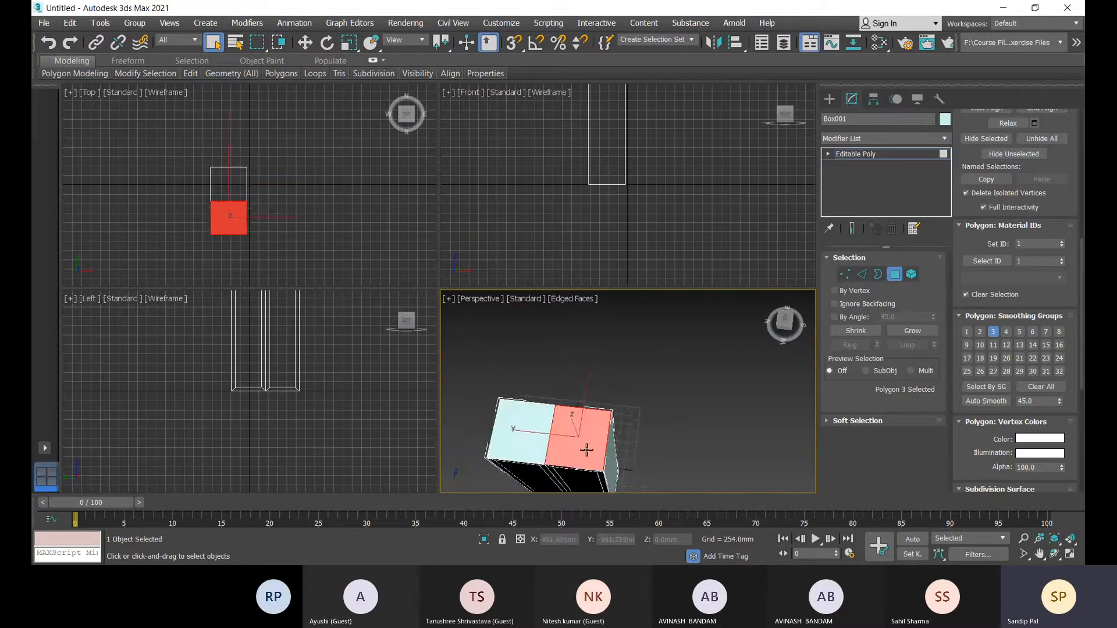
# Check the material IDs of the two polygons on the back of the cabinet
pyautogui.keyDown('alt'); pyautogui.moveTo(586, 447); pyautogui.dragTo(507, 402, button='middle'); pyautogui.keyUp('alt')
pyautogui.click(607, 473)
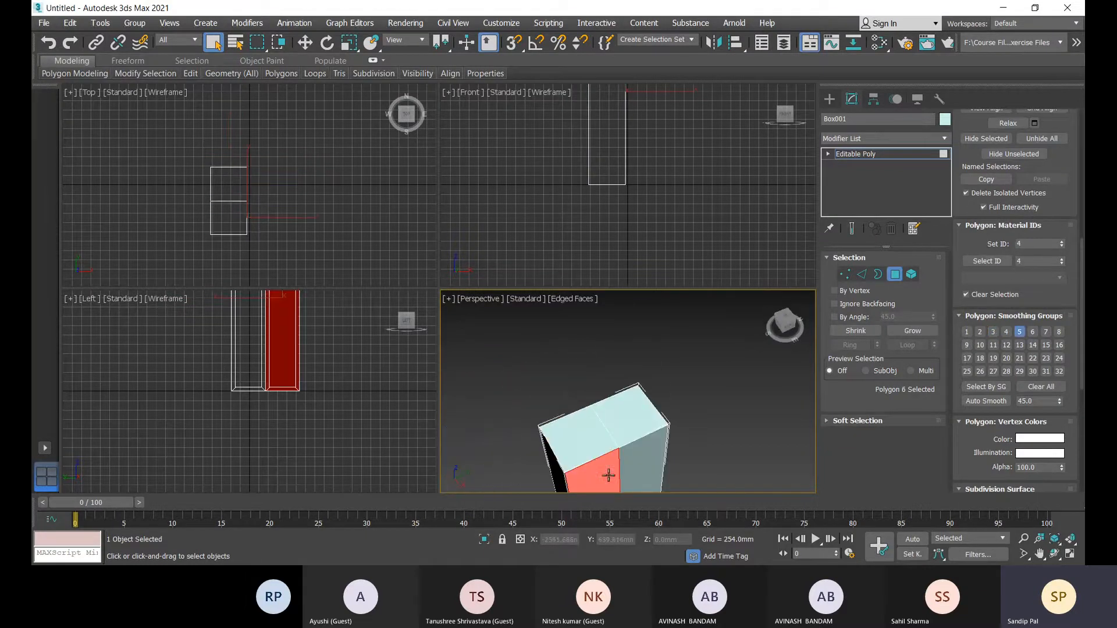
pyautogui.click(655, 473)
pyautogui.keyDown('alt'); pyautogui.moveTo(703, 439); pyautogui.dragTo(746, 391, button='middle'); pyautogui.keyUp('alt')
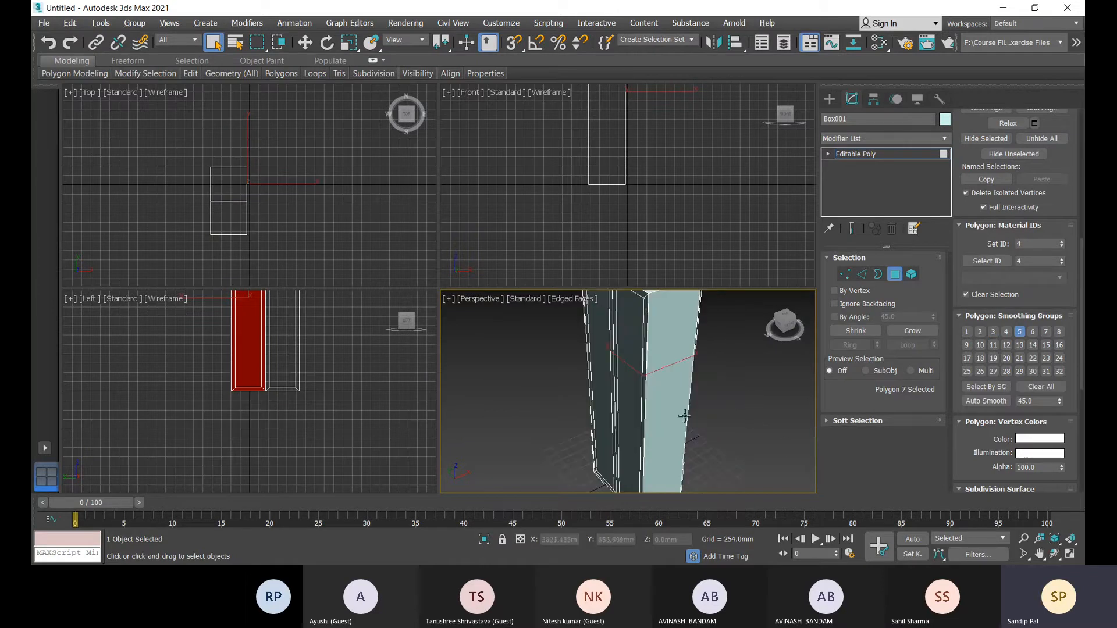
# Check the material IDs of both inset door panels and clear the polygon selection
pyautogui.scroll(-5, 727, 407)
pyautogui.scroll(2, 692, 402)
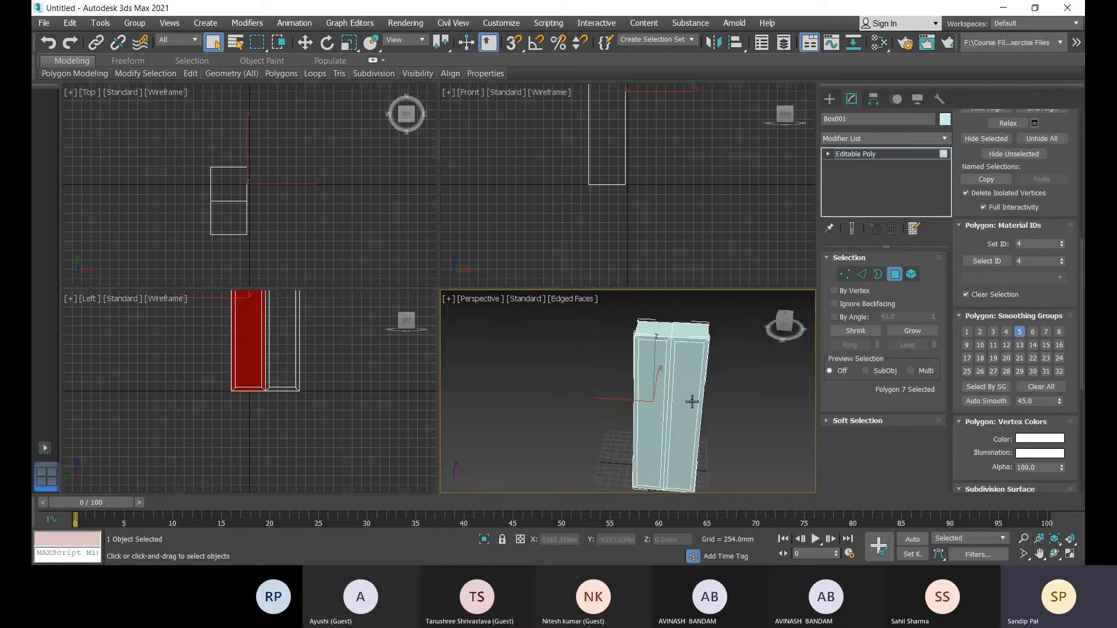
pyautogui.scroll(2, 706, 372)
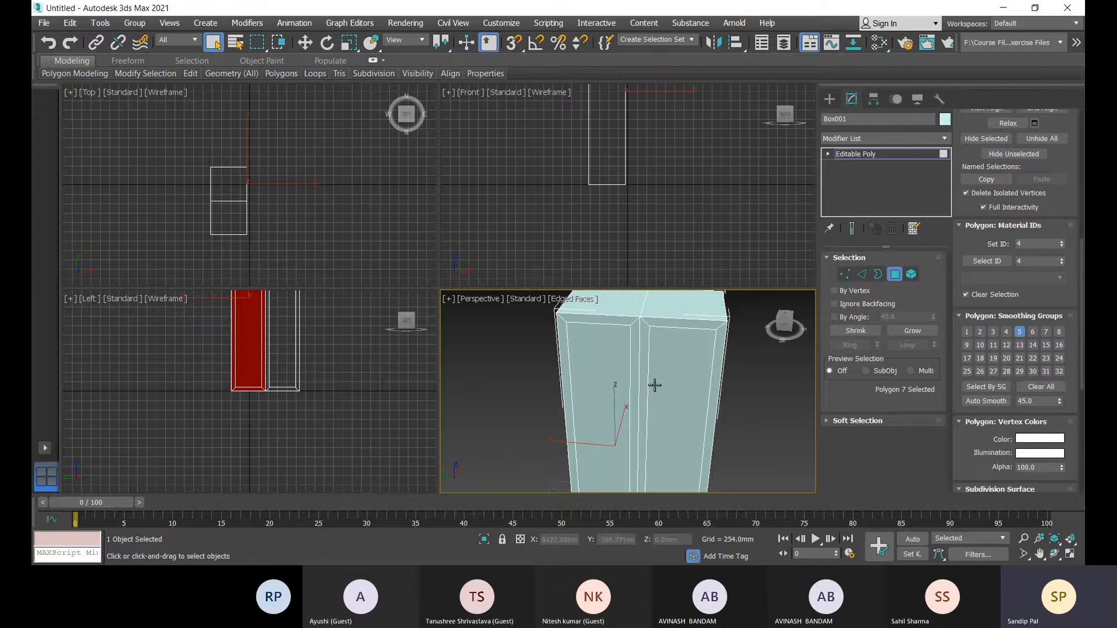
pyautogui.click(682, 369)
pyautogui.click(621, 373)
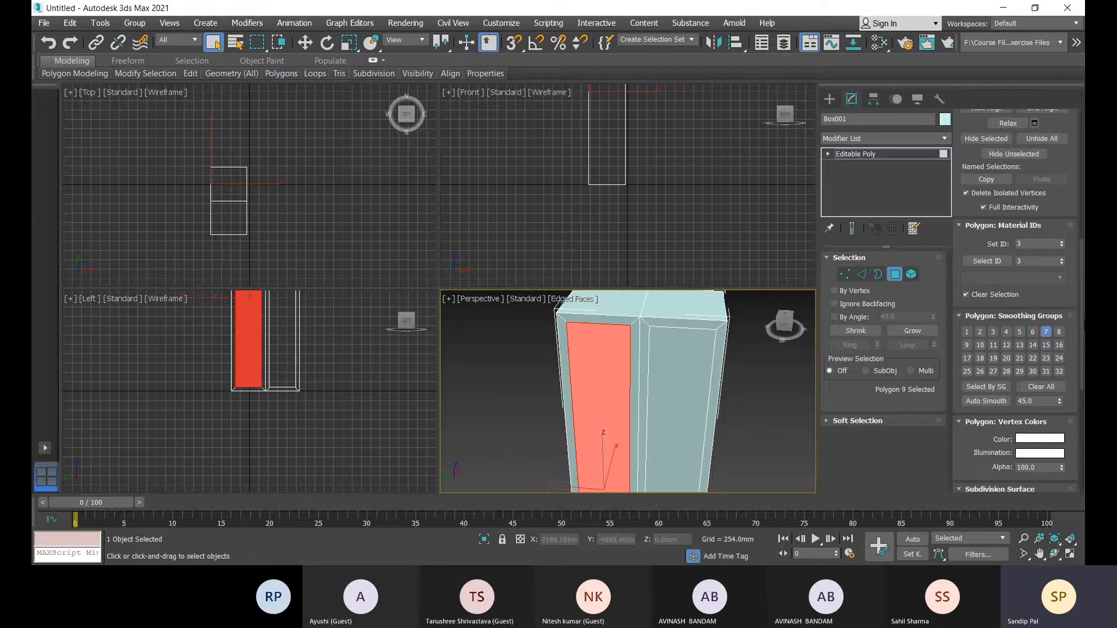
pyautogui.scroll(-4, 698, 411)
pyautogui.keyDown('alt'); pyautogui.moveTo(743, 431); pyautogui.dragTo(718, 429, button='middle'); pyautogui.keyUp('alt')
pyautogui.click(707, 427)
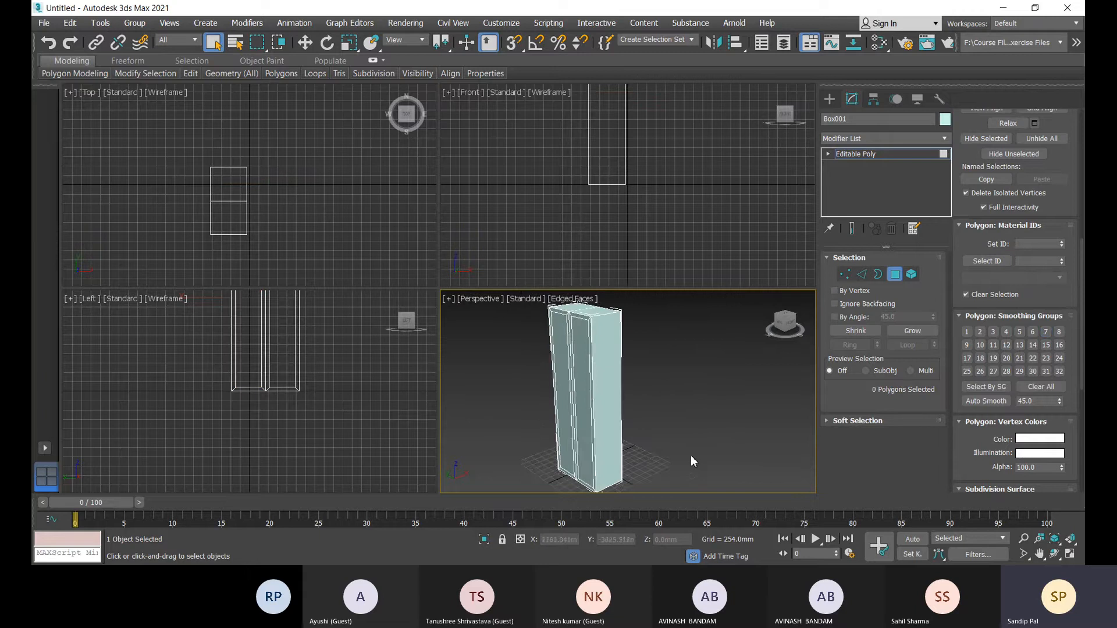
pyautogui.moveTo(707, 385); pyautogui.dragTo(711, 380, button='middle')
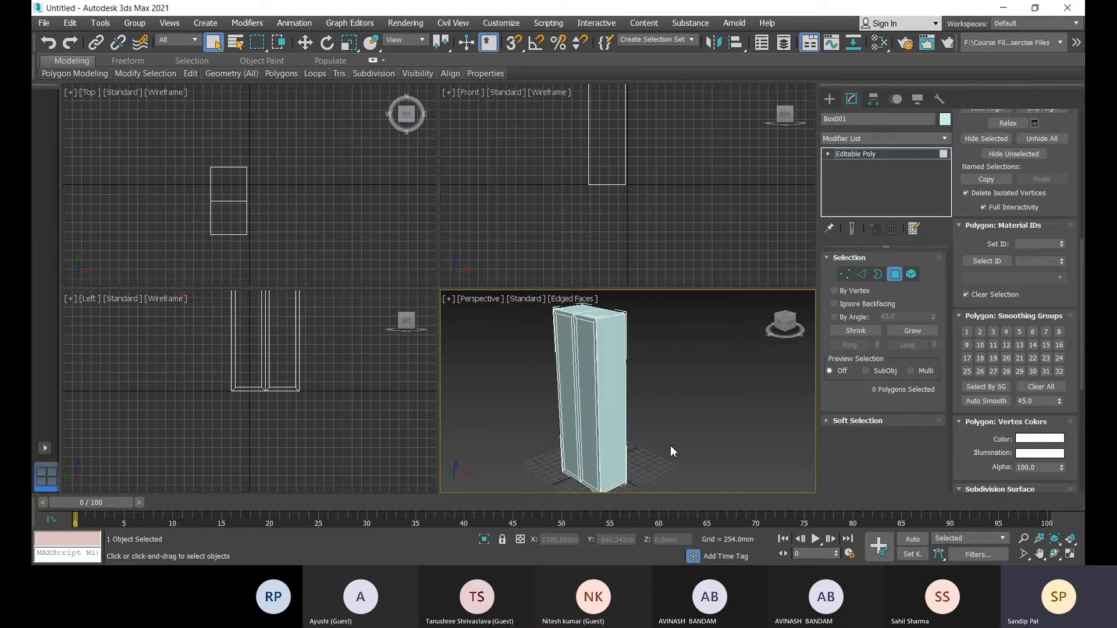
# Open the Slate Material Editor, add a Physical Material node and show its parameters beside the cabinet
pyautogui.press('m')
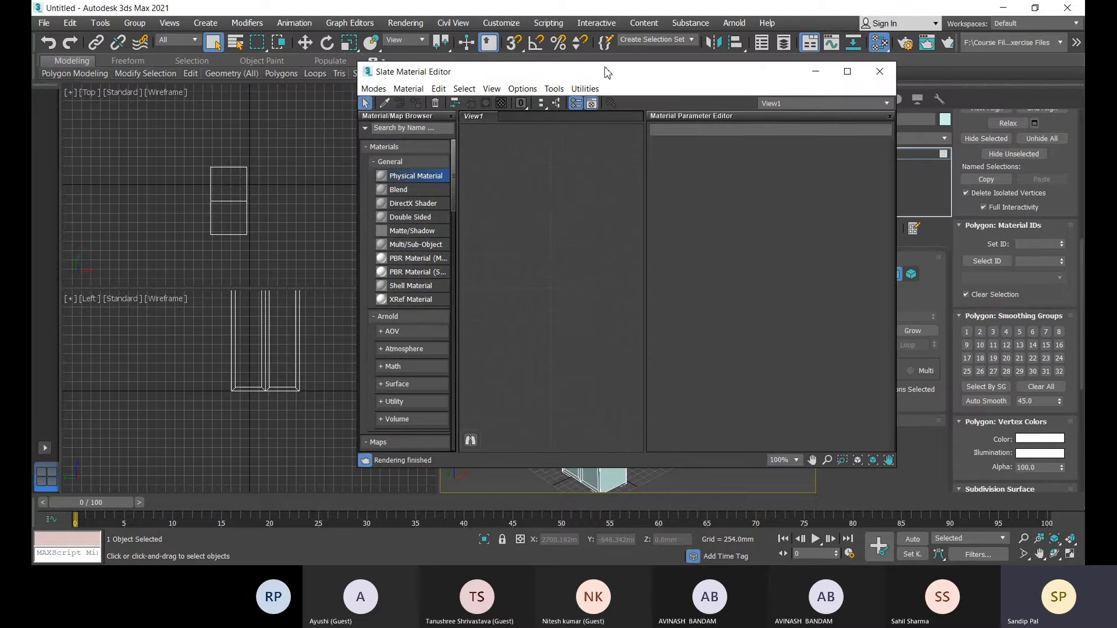
pyautogui.moveTo(606, 73); pyautogui.dragTo(750, 65)
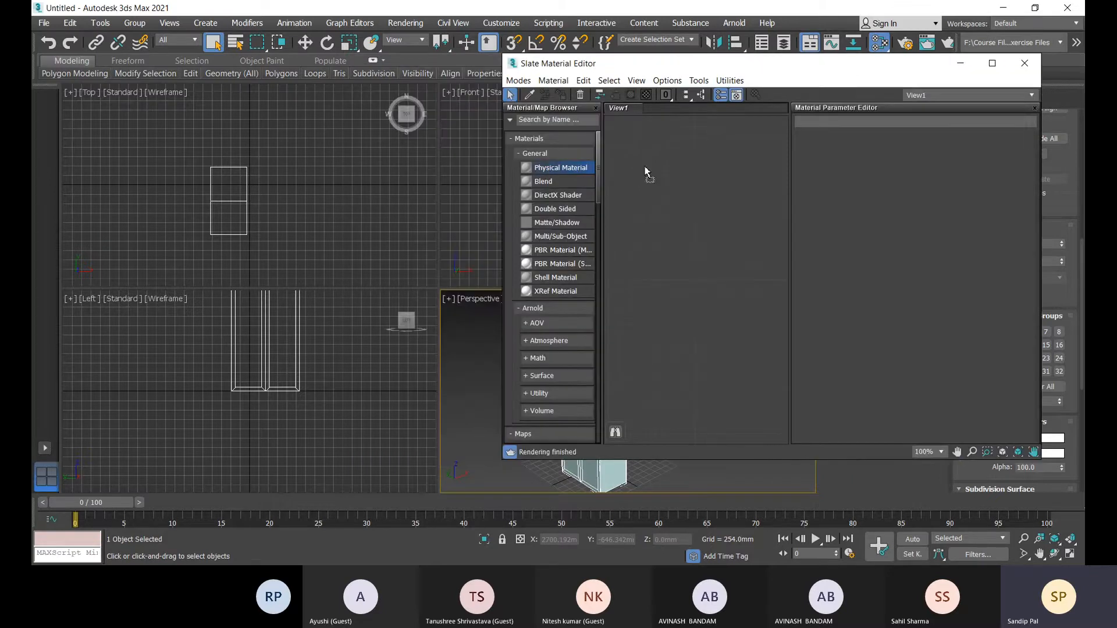
pyautogui.moveTo(670, 171); pyautogui.dragTo(669, 169)
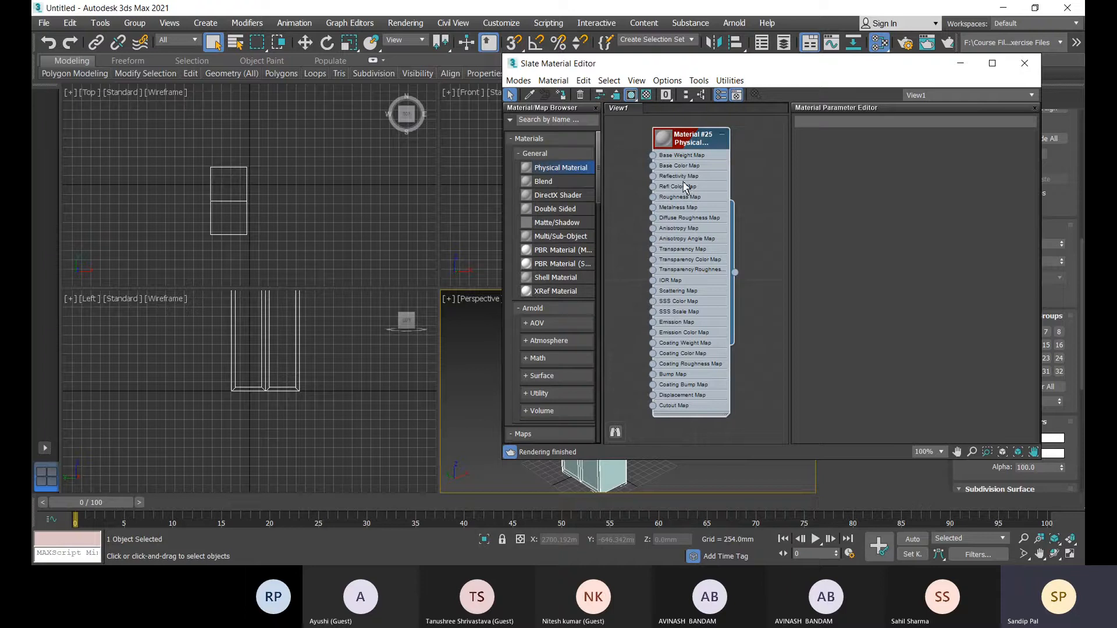
pyautogui.moveTo(685, 186); pyautogui.dragTo(707, 184, button='middle')
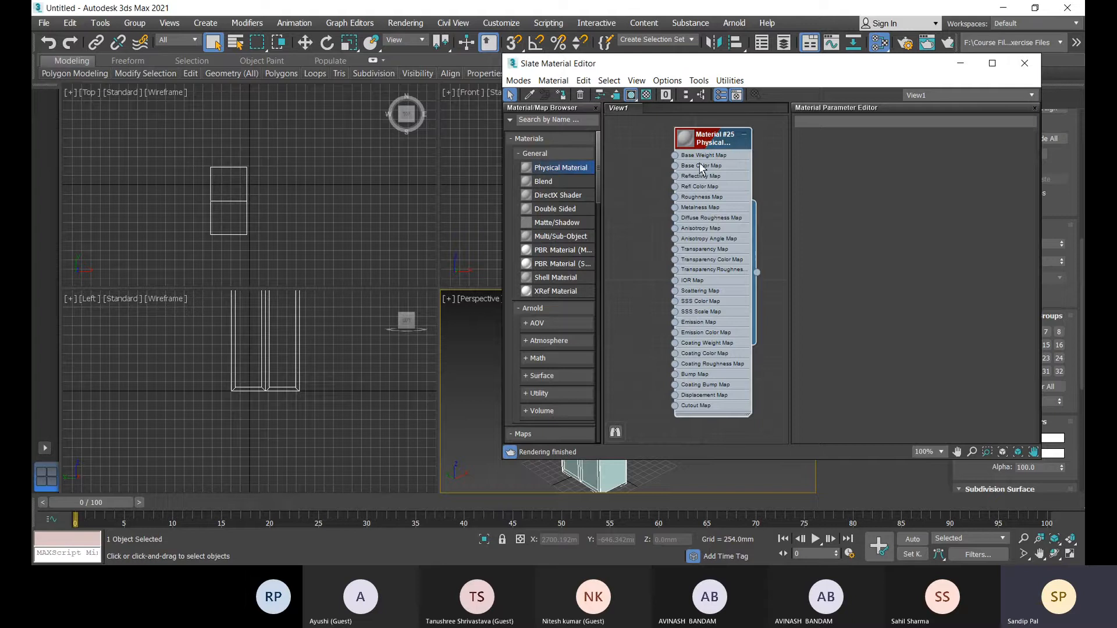
pyautogui.doubleClick(706, 145)
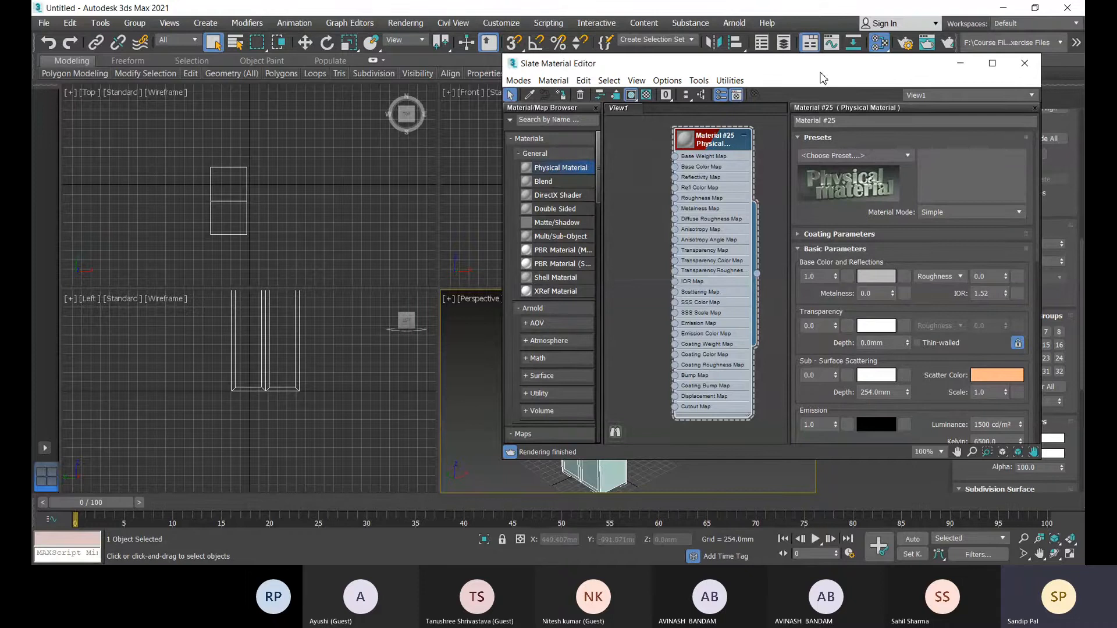
pyautogui.moveTo(823, 77); pyautogui.dragTo(332, 73)
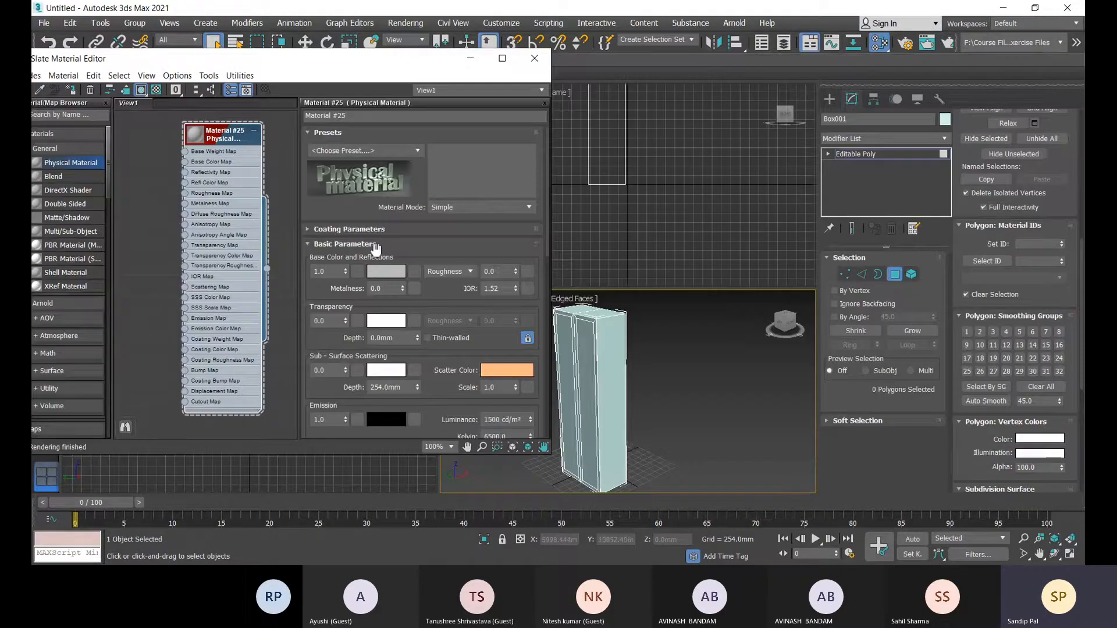
# Leave polygon editing so the whole cabinet is selected as one object
pyautogui.click(614, 389)
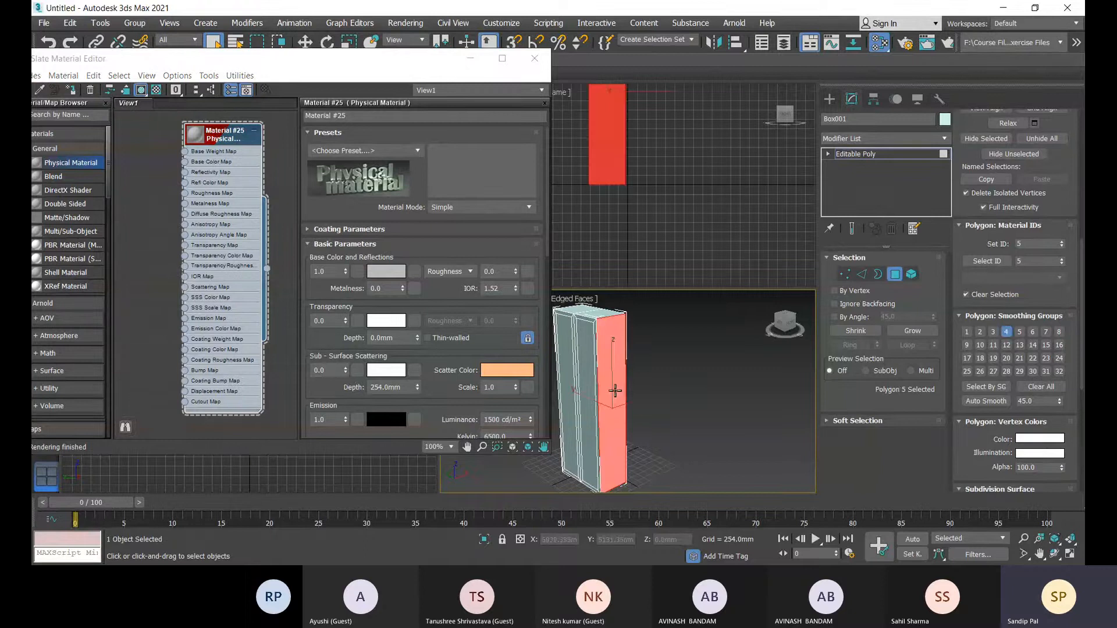
pyautogui.rightClick(695, 354)
pyautogui.click(674, 394)
pyautogui.click(830, 99)
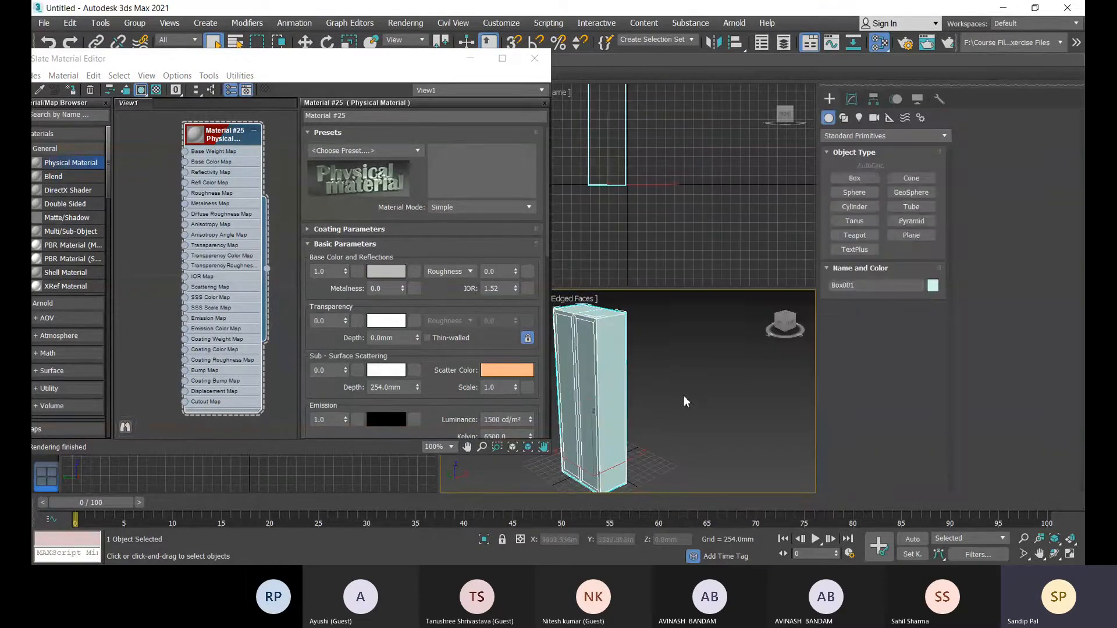
pyautogui.moveTo(684, 400); pyautogui.dragTo(710, 390, button='middle')
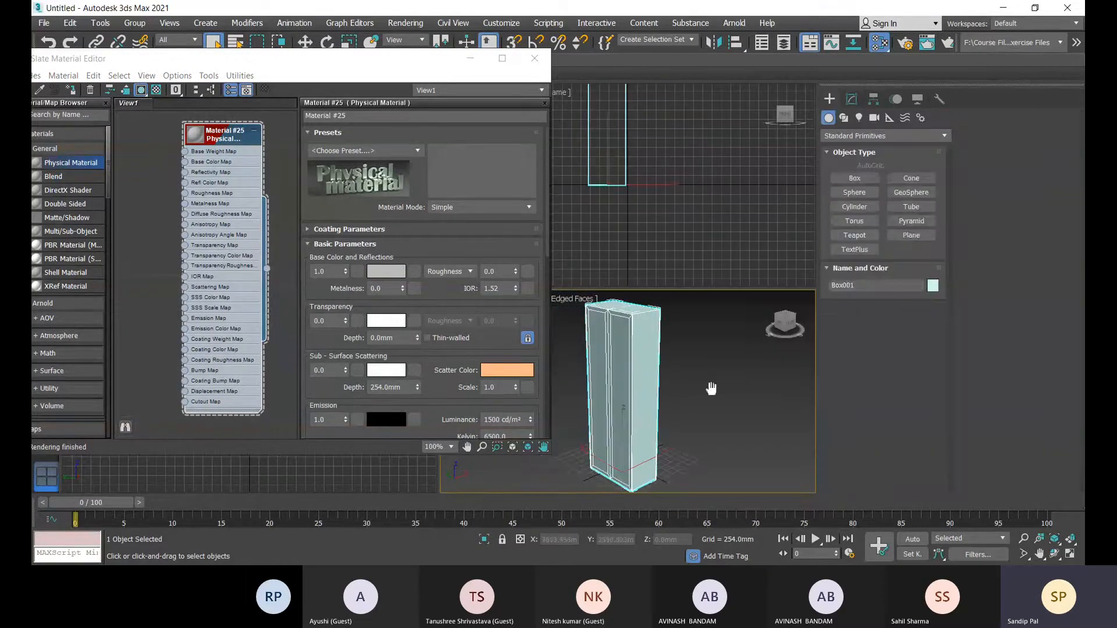
# Try assigning the Physical Material to the whole cabinet, both through the selection and from the material node's output
pyautogui.click(205, 214)
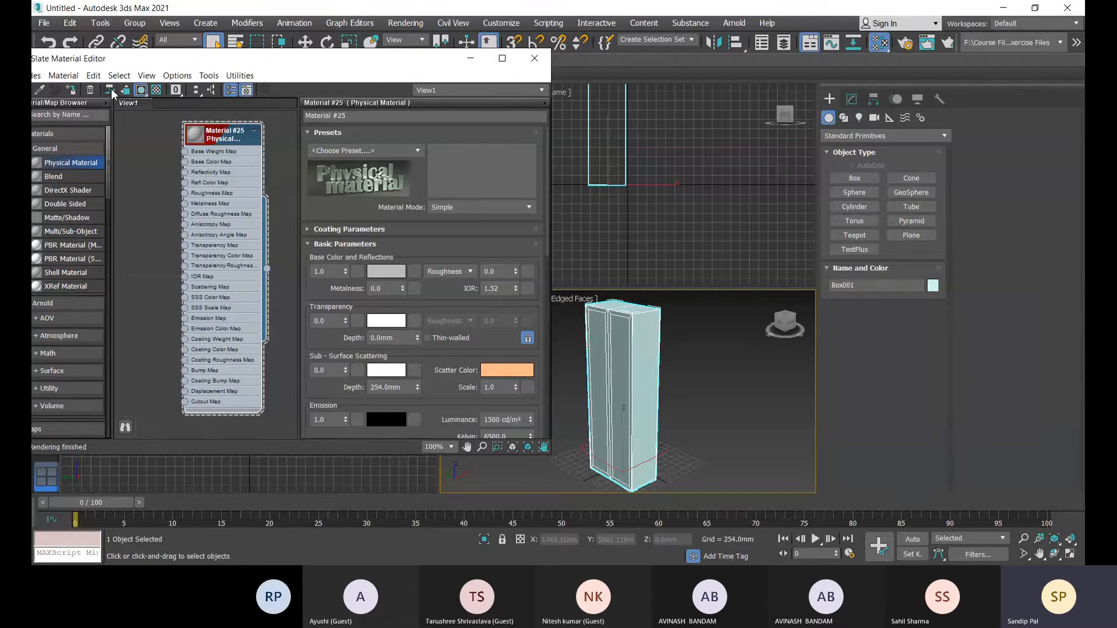
pyautogui.click(70, 91)
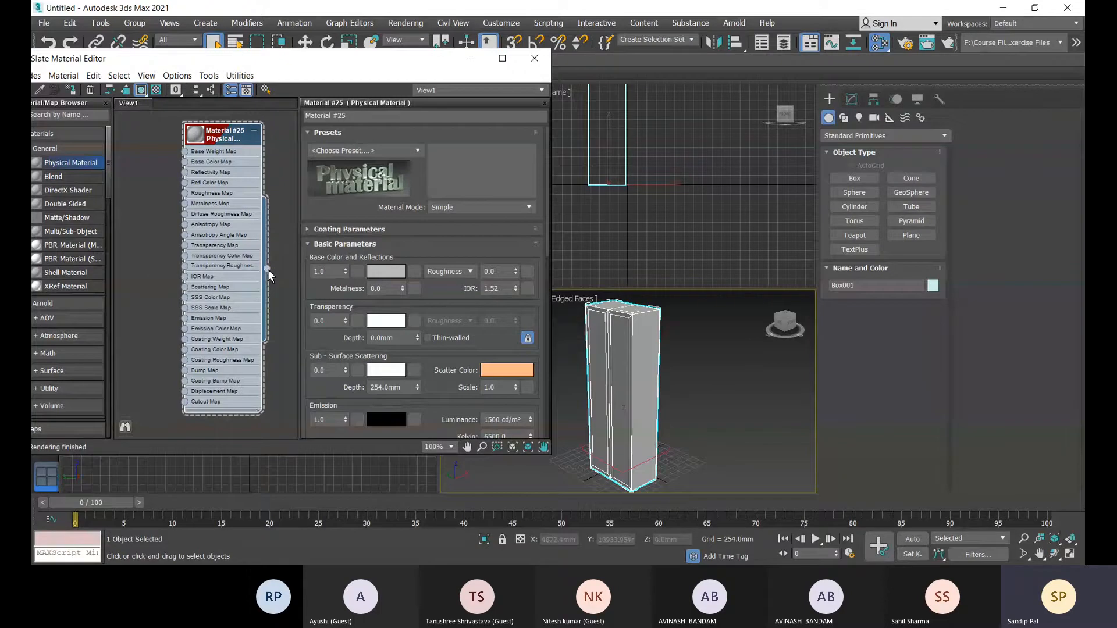
pyautogui.moveTo(267, 271); pyautogui.dragTo(621, 370)
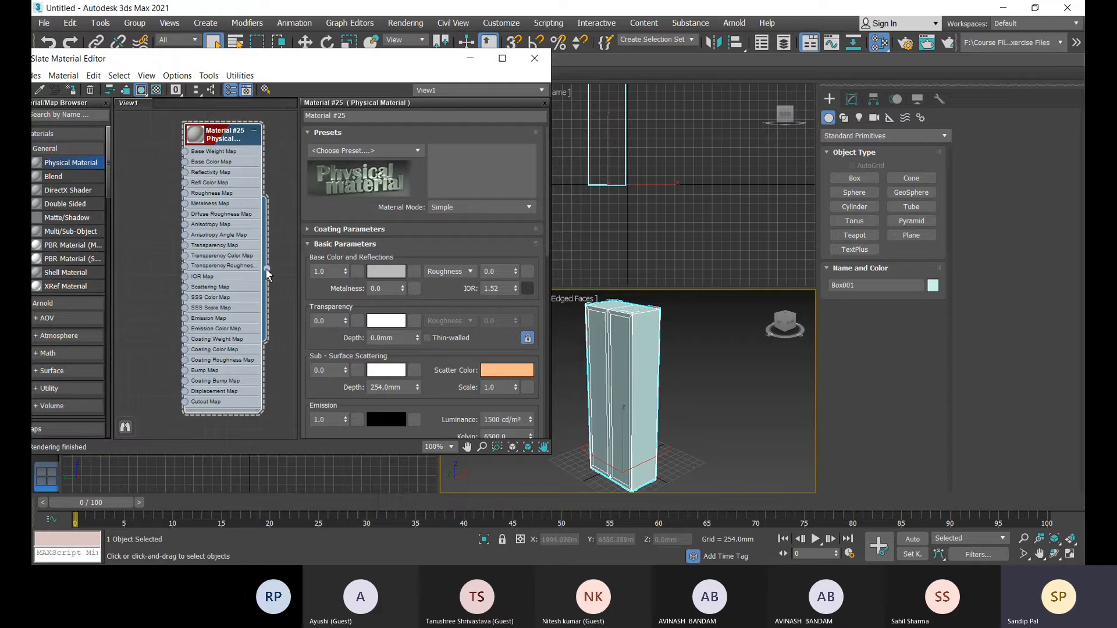
# Assign the Physical Material to the cabinet by wiring the material node's output onto the object
pyautogui.moveTo(267, 270); pyautogui.dragTo(597, 372)
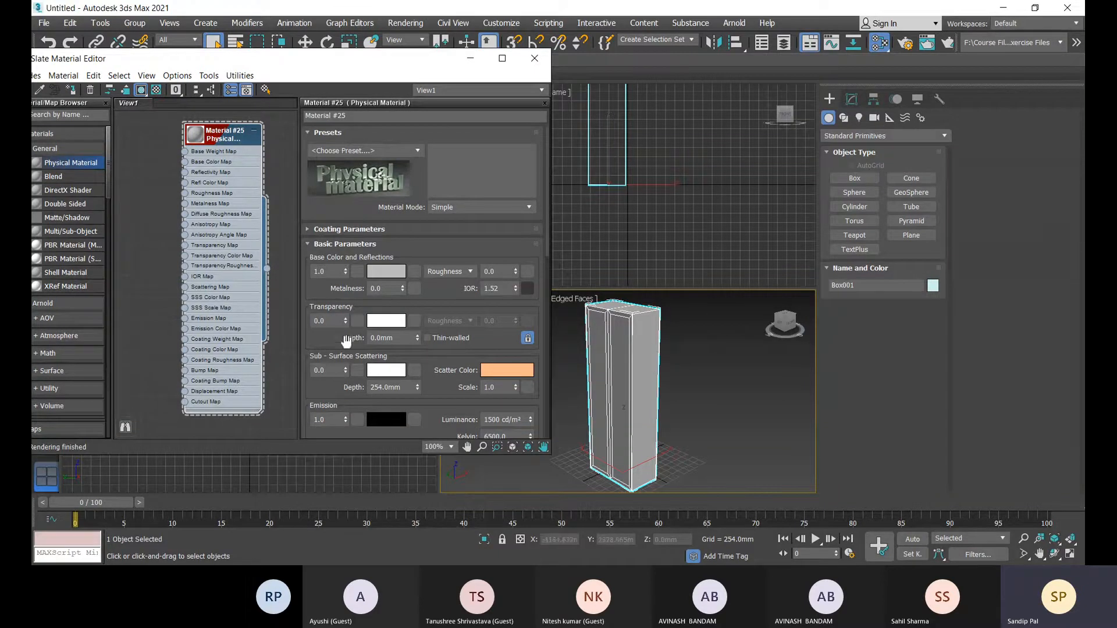
pyautogui.scroll(8, 676, 373)
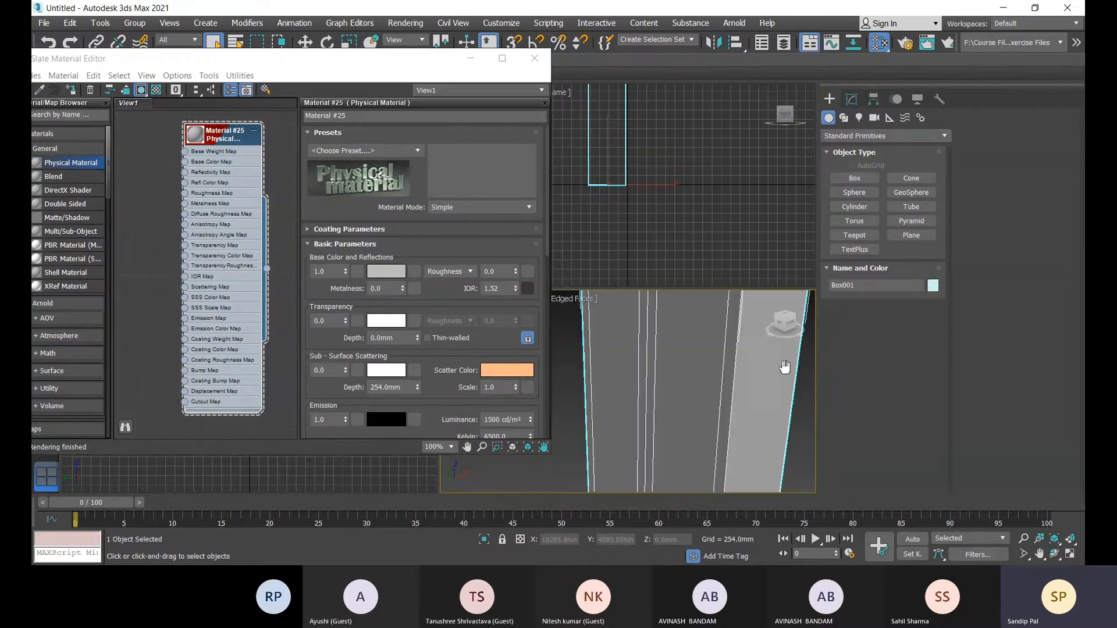
pyautogui.scroll(-8, 786, 367)
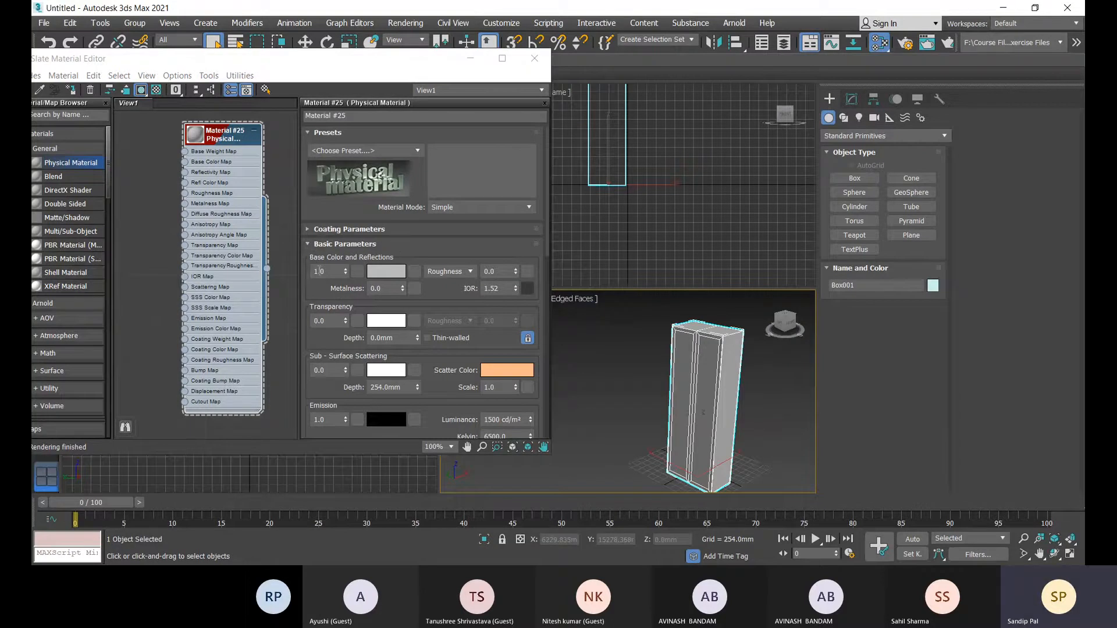
# Try a green and a light brown base colour on the cabinet's material and discard the colour change
pyautogui.click(384, 272)
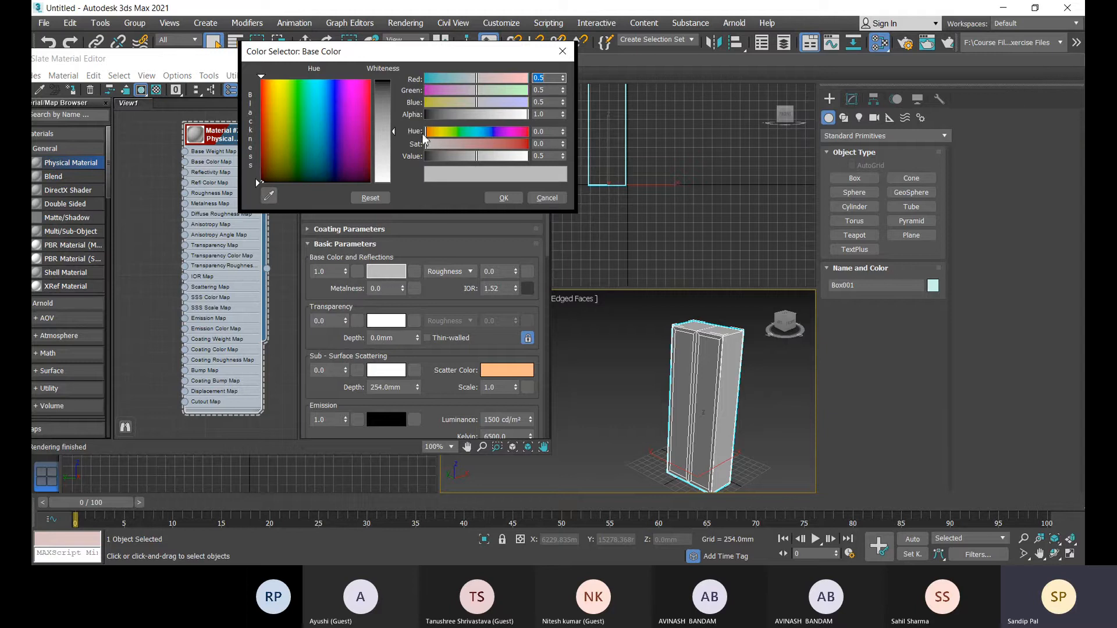
pyautogui.moveTo(428, 134); pyautogui.dragTo(458, 135)
pyautogui.click(493, 145)
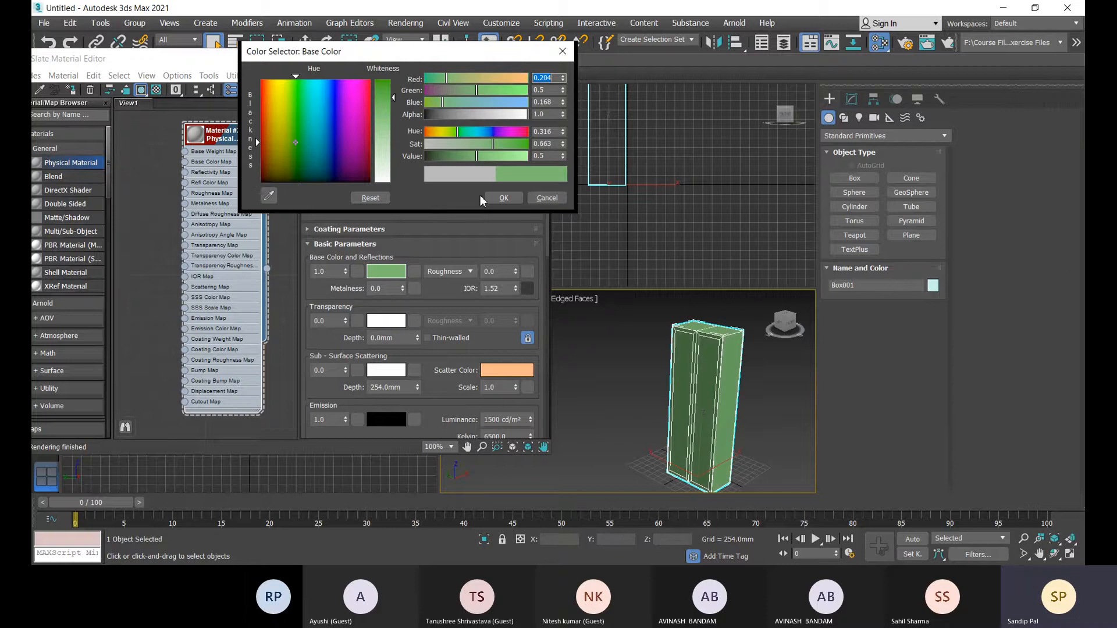
pyautogui.click(433, 132)
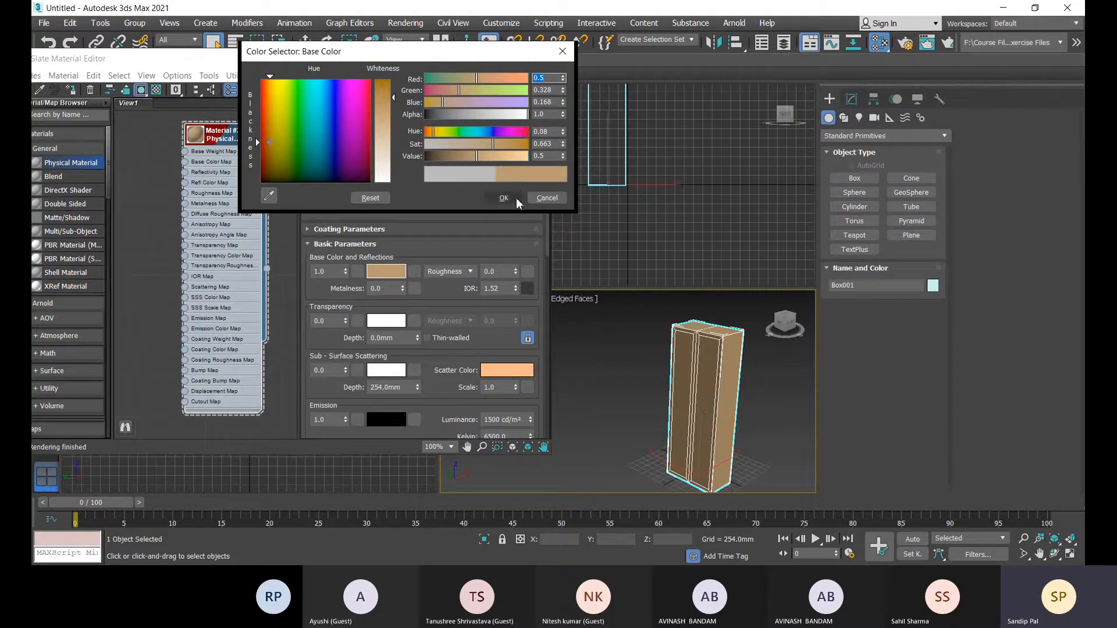
pyautogui.click(562, 51)
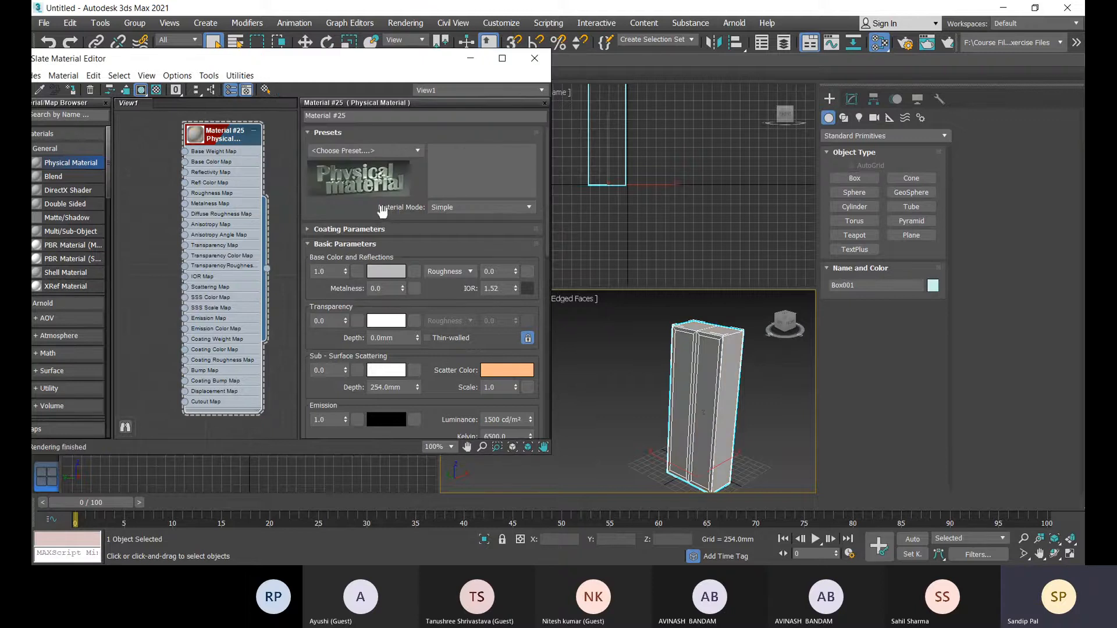
# Compare the Simple and Advanced material modes and leave the Physical Material in Advanced mode
pyautogui.click(449, 231)
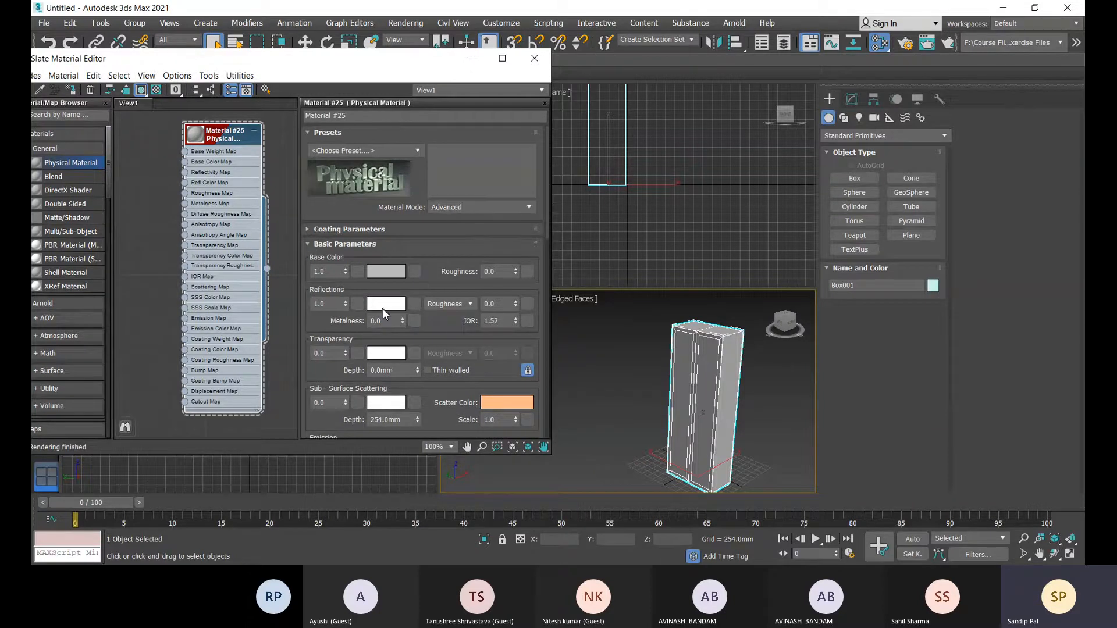
pyautogui.click(459, 209)
pyautogui.click(457, 221)
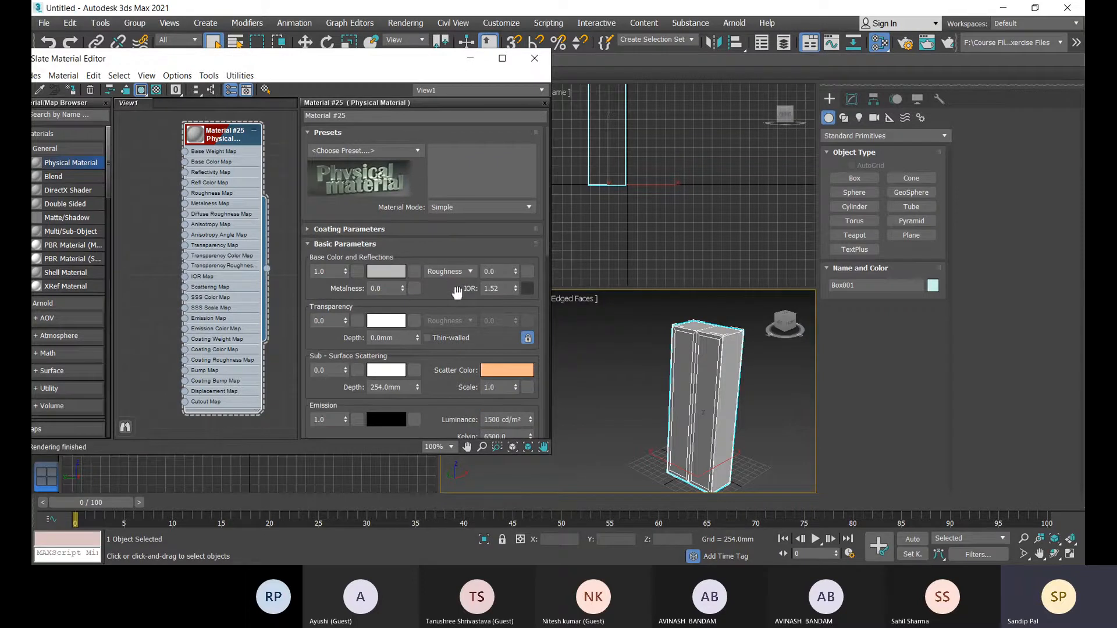
pyautogui.click(474, 209)
pyautogui.click(469, 230)
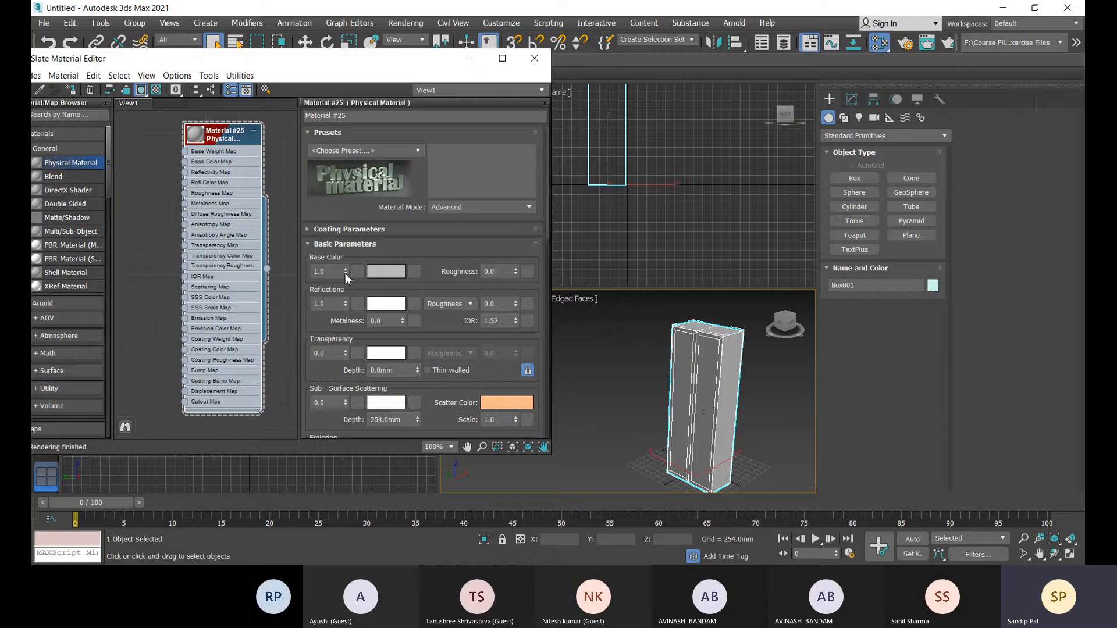
# Try several base colour weights on the Physical Material and settle on 0.56
pyautogui.moveTo(344, 274); pyautogui.dragTo(344, 288)
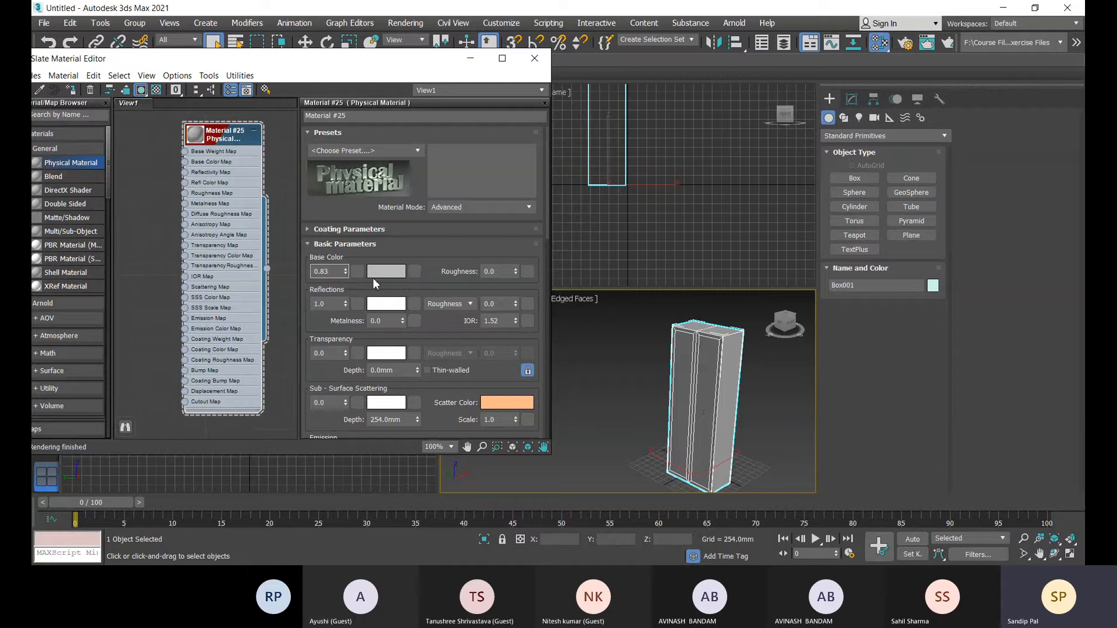
pyautogui.moveTo(345, 271); pyautogui.dragTo(345, 290)
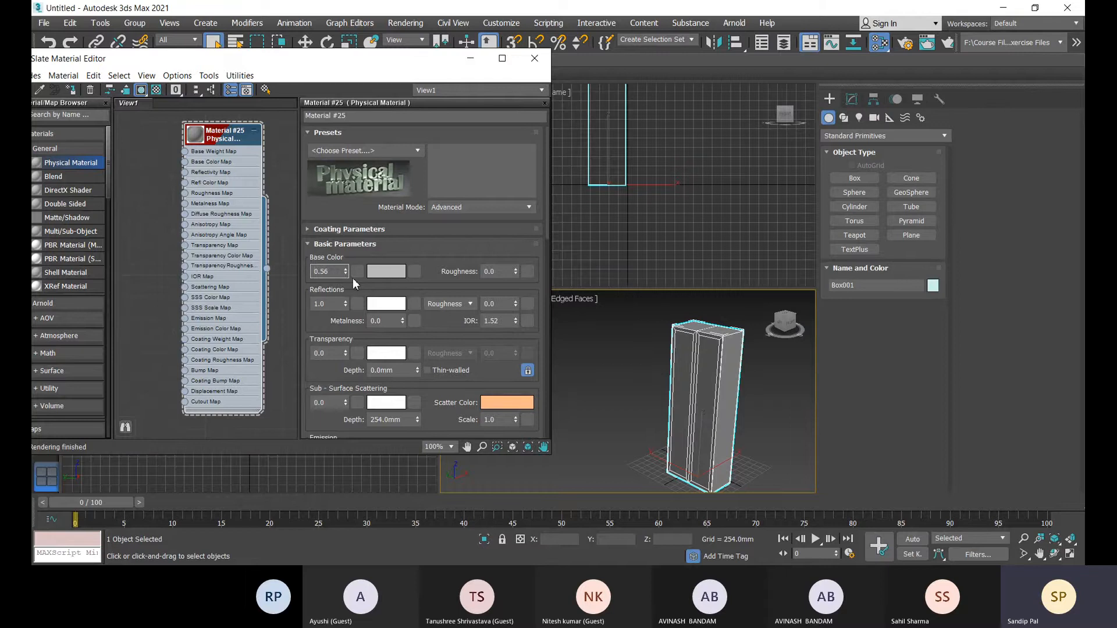
pyautogui.moveTo(345, 271); pyautogui.dragTo(345, 304)
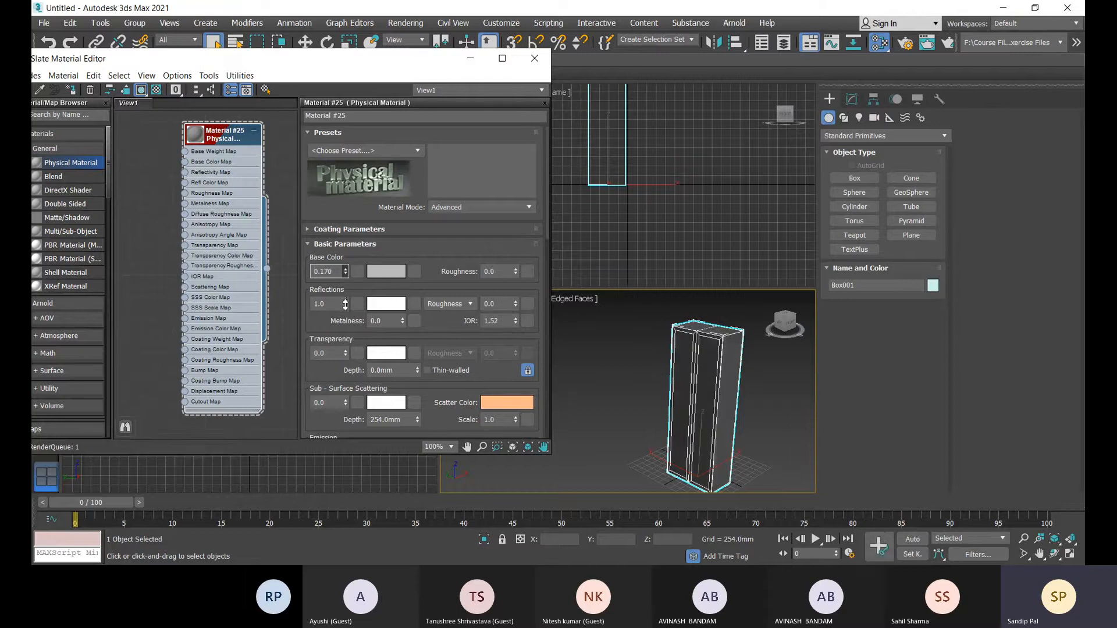
pyautogui.scroll(2, 721, 361)
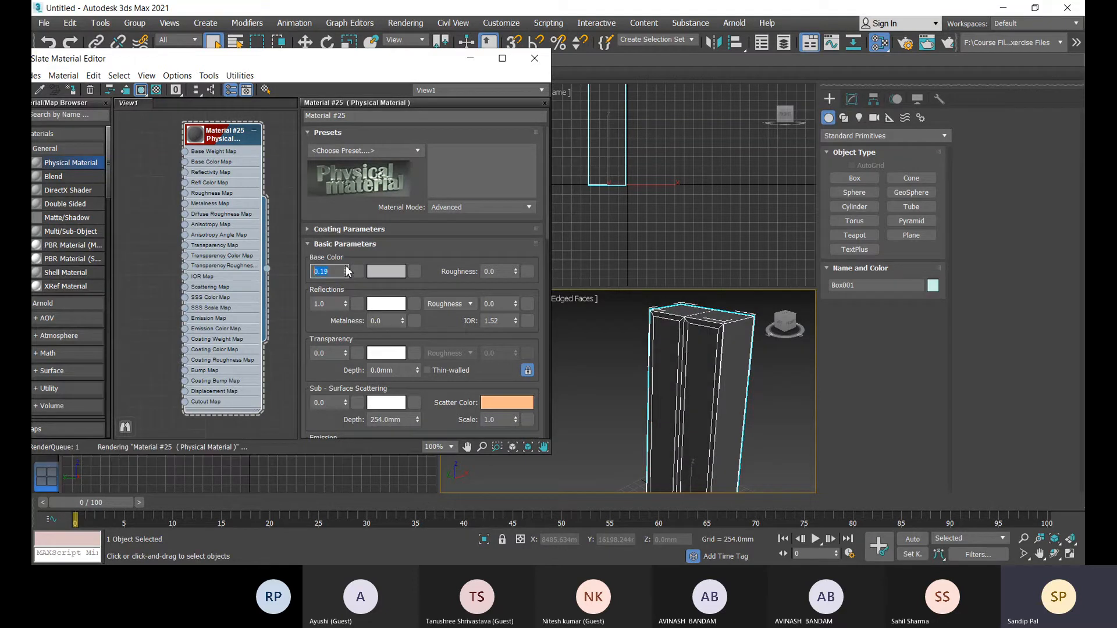
pyautogui.moveTo(346, 273); pyautogui.dragTo(345, 237)
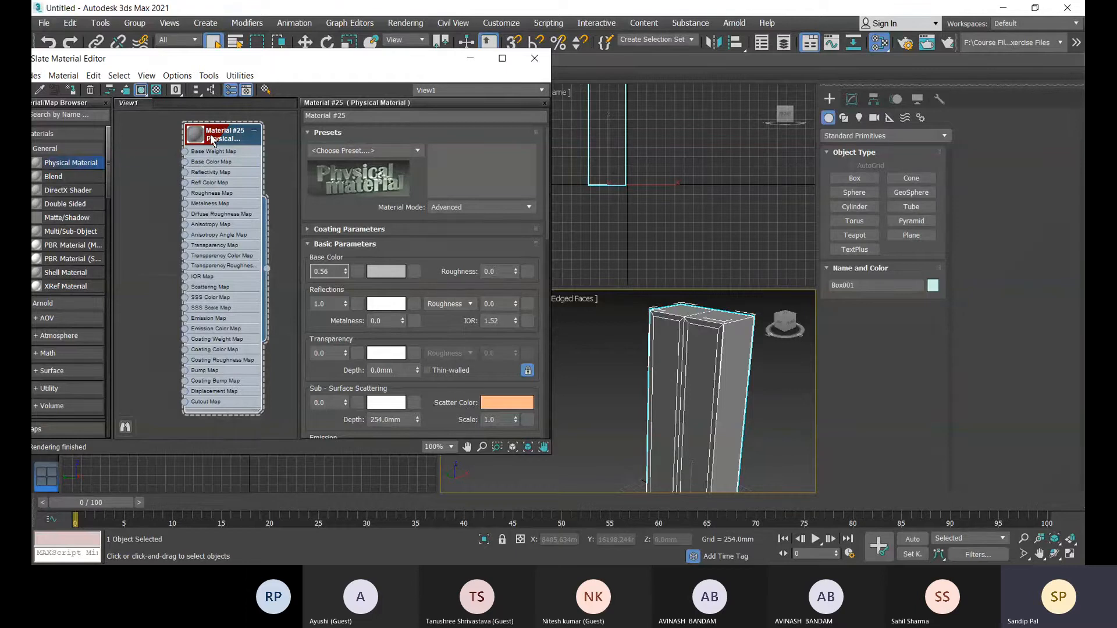
# Shift the material node slightly aside and add a General Bitmap map beside it in the node view
pyautogui.moveTo(212, 137); pyautogui.dragTo(223, 137)
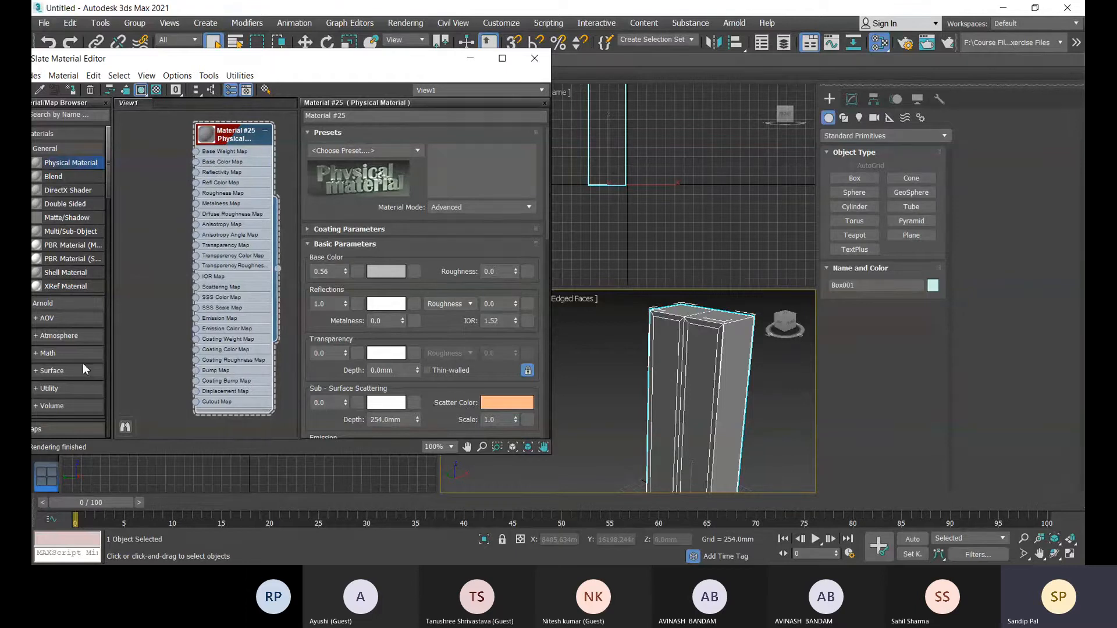
pyautogui.scroll(-10, 83, 363)
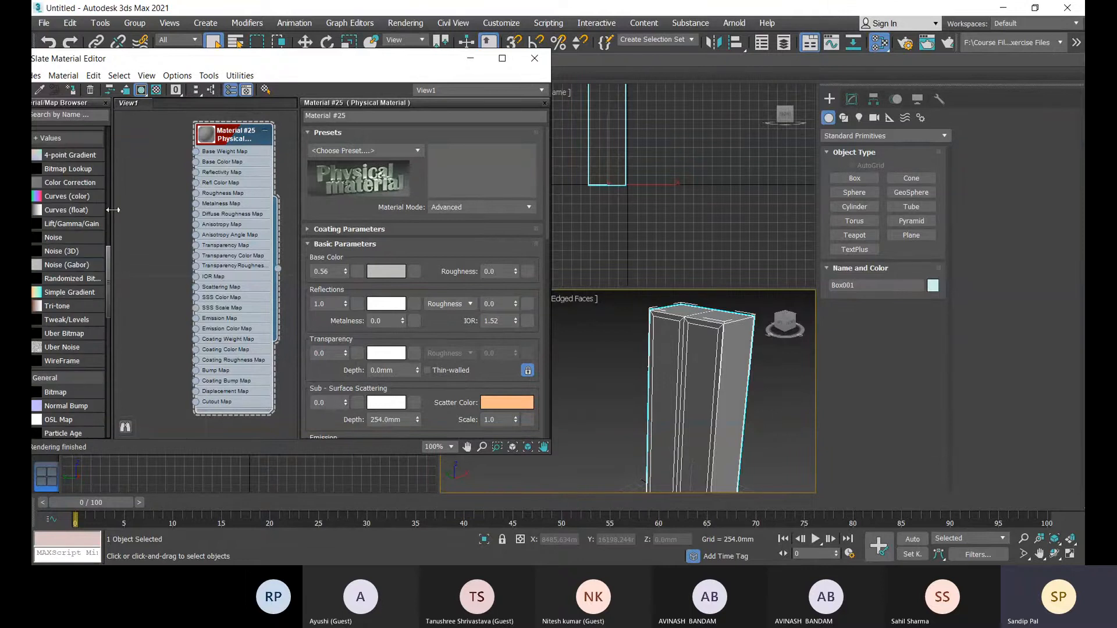
pyautogui.scroll(-3, 74, 363)
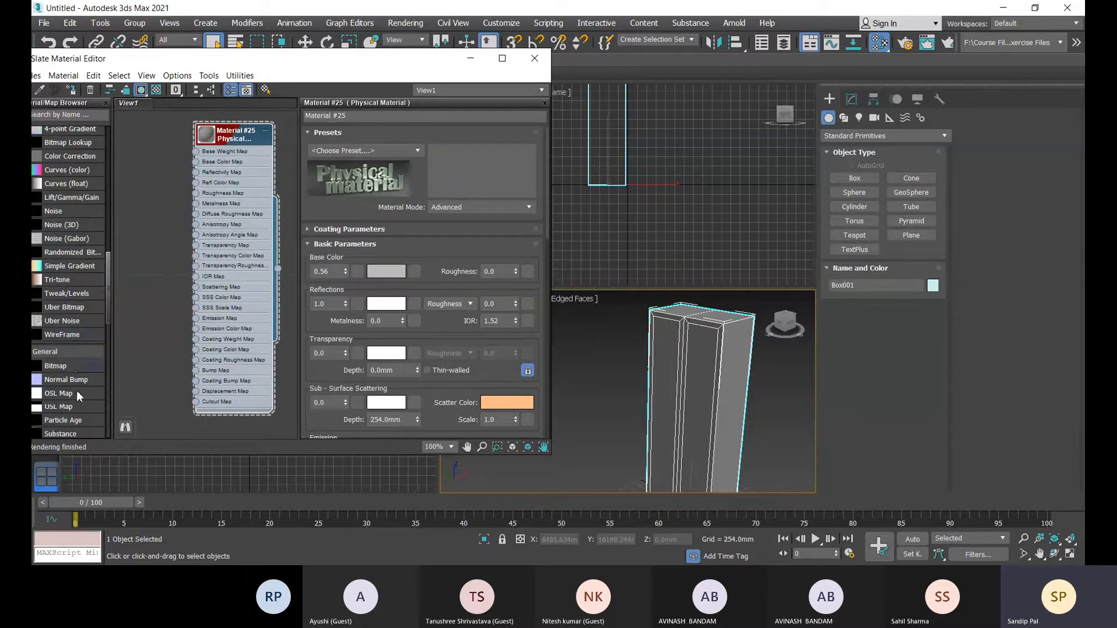
pyautogui.scroll(-3, 67, 251)
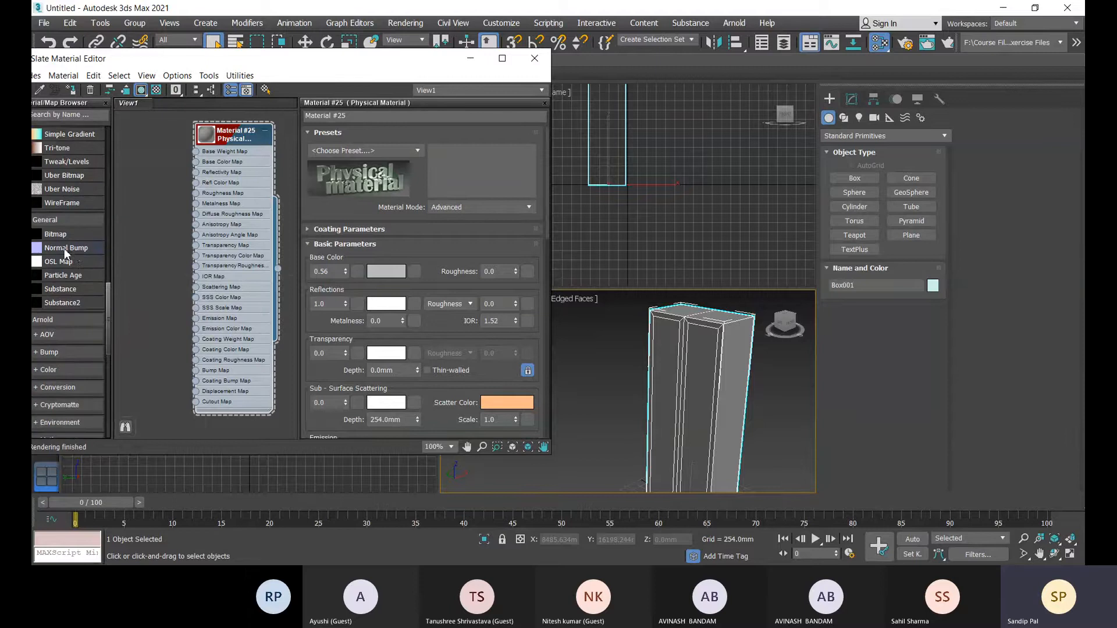
pyautogui.scroll(2, 80, 232)
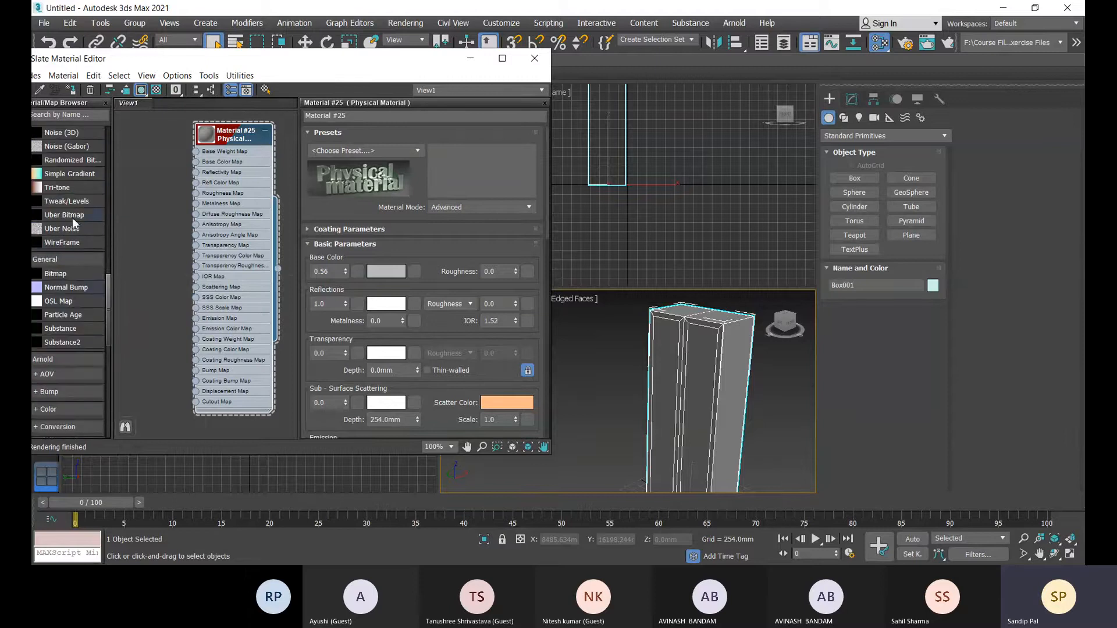
pyautogui.moveTo(67, 278); pyautogui.dragTo(146, 205)
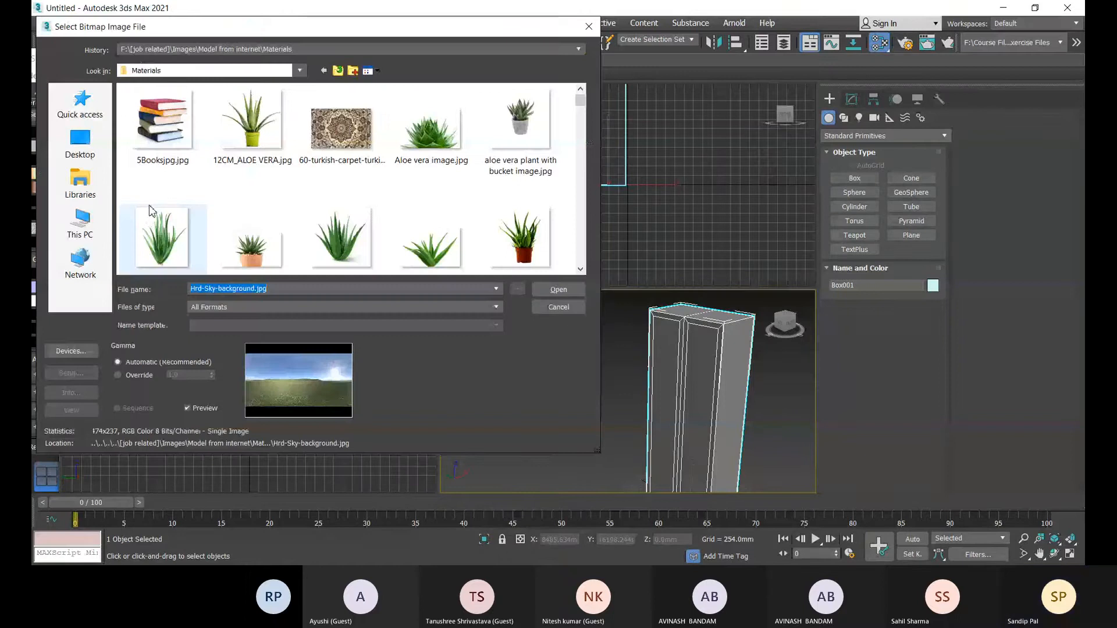
# Load teak-wood texture.jpg from the Materials folder as the Bitmap map's image
pyautogui.scroll(-5, 349, 201)
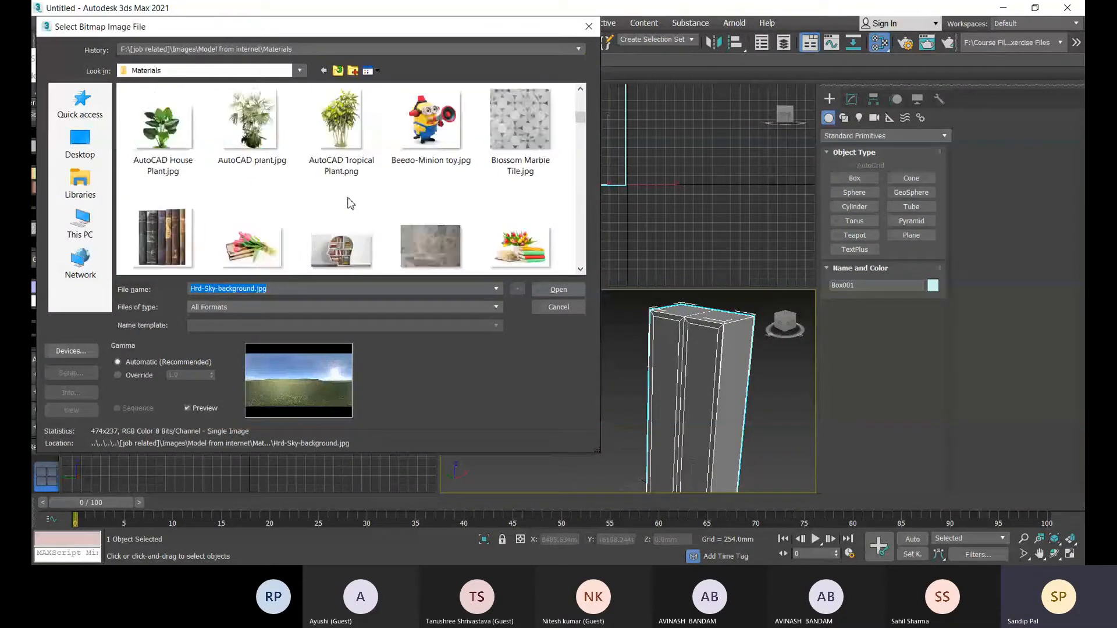
pyautogui.scroll(-3, 343, 204)
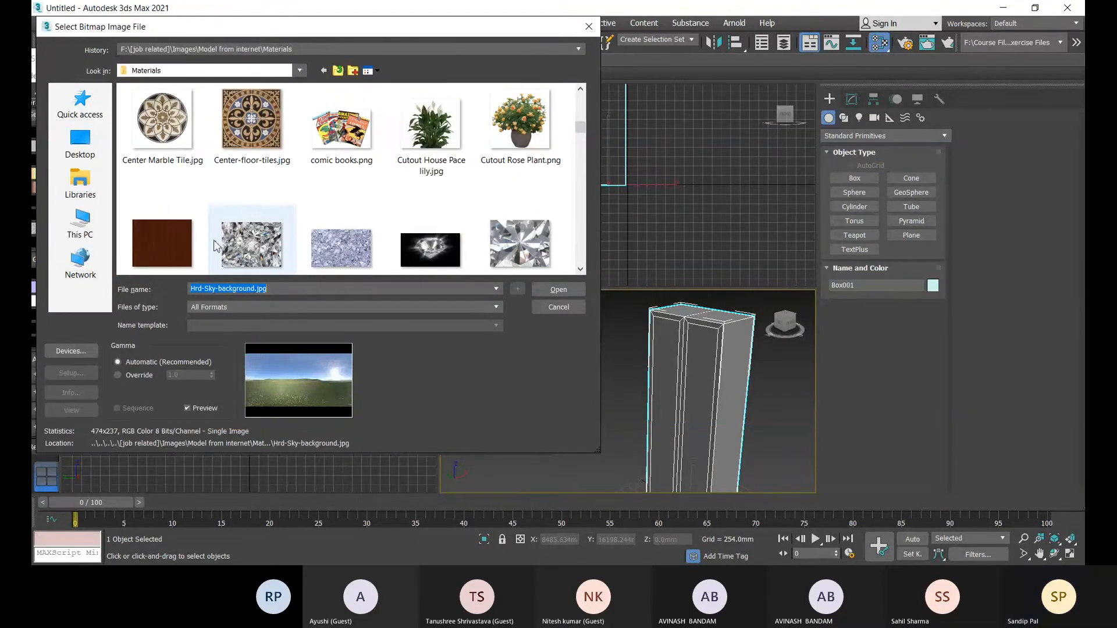
pyautogui.scroll(-3, 370, 188)
pyautogui.scroll(-3, 442, 205)
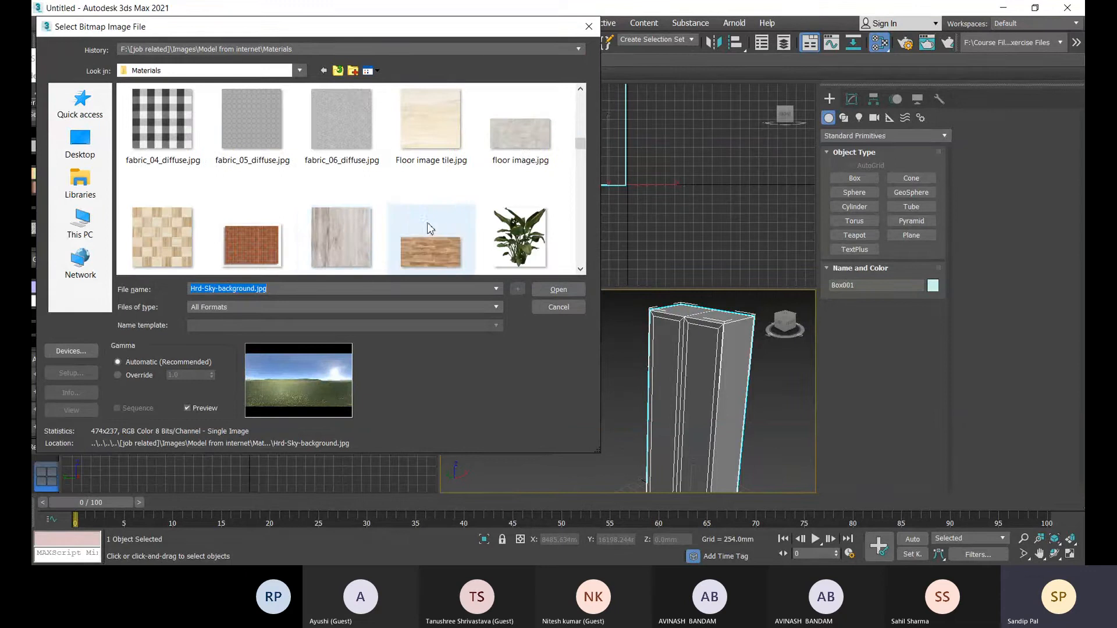
pyautogui.scroll(-3, 439, 209)
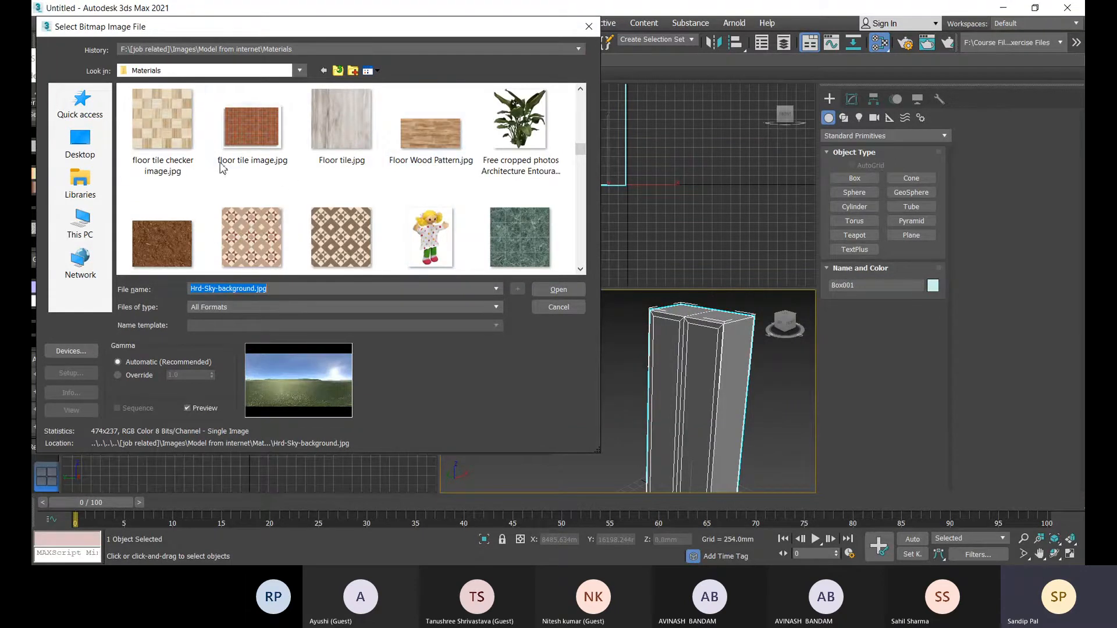
pyautogui.scroll(-3, 256, 239)
pyautogui.scroll(-3, 282, 204)
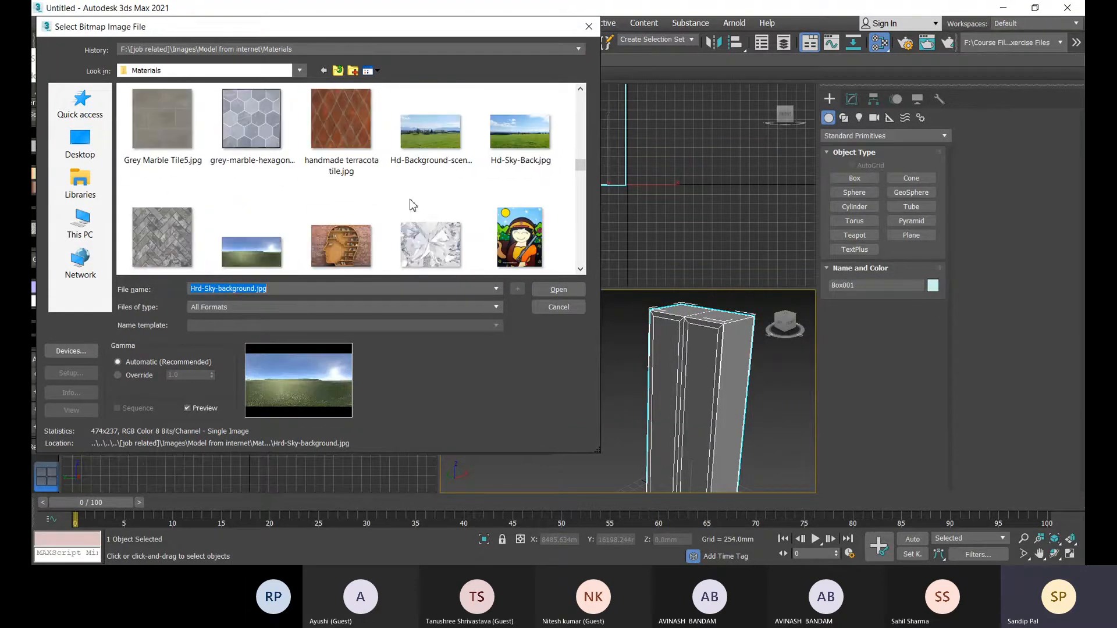
pyautogui.scroll(-10, 283, 202)
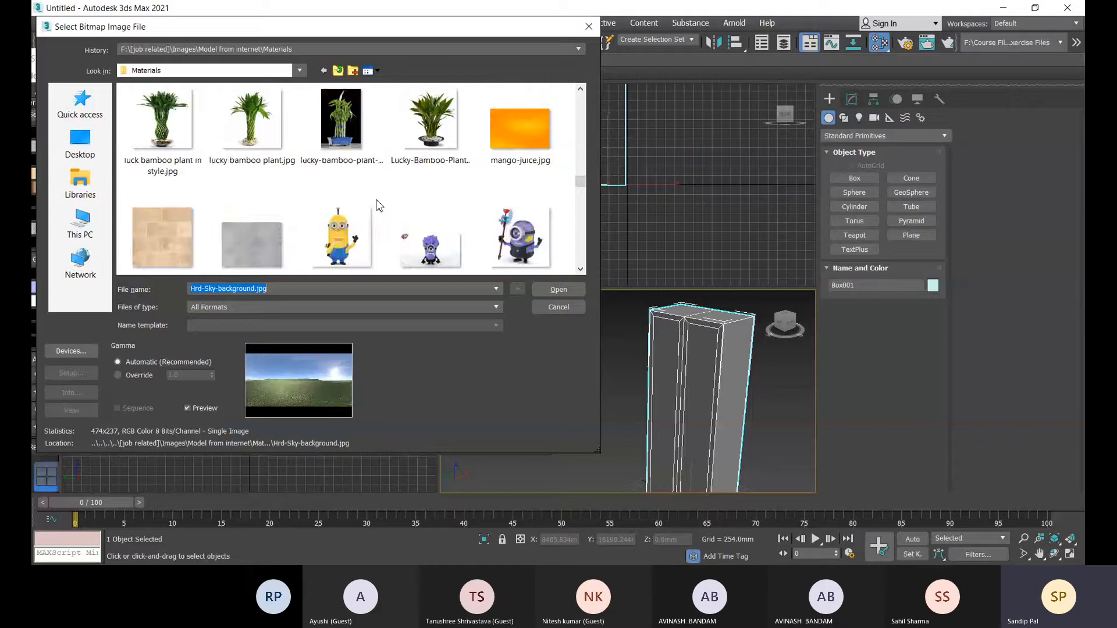
pyautogui.scroll(-3, 287, 206)
pyautogui.scroll(-3, 378, 203)
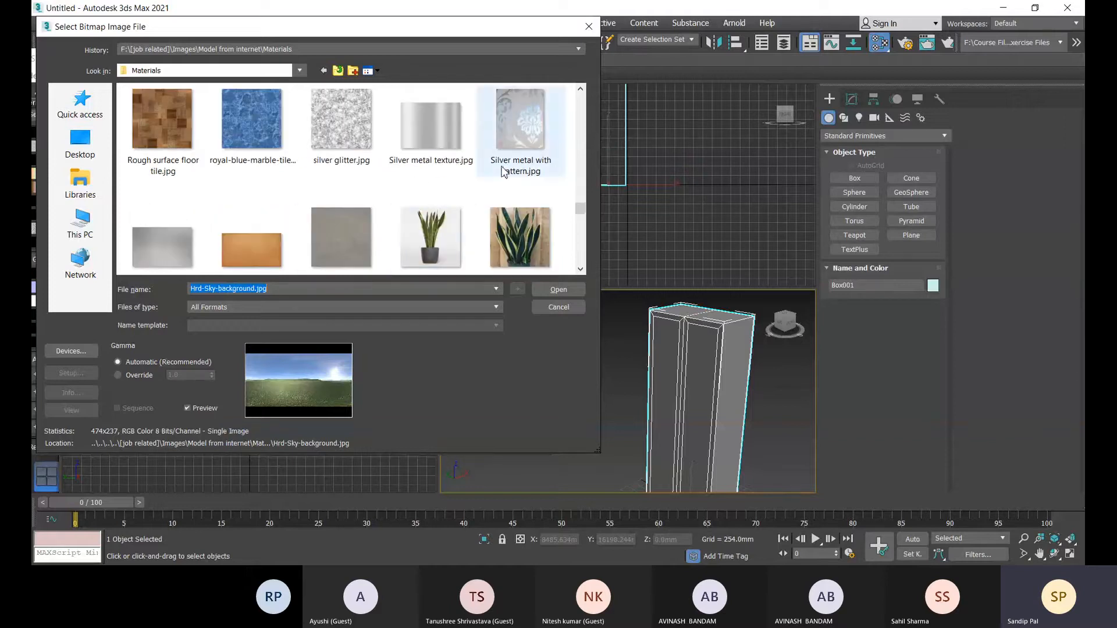
pyautogui.scroll(-5, 441, 214)
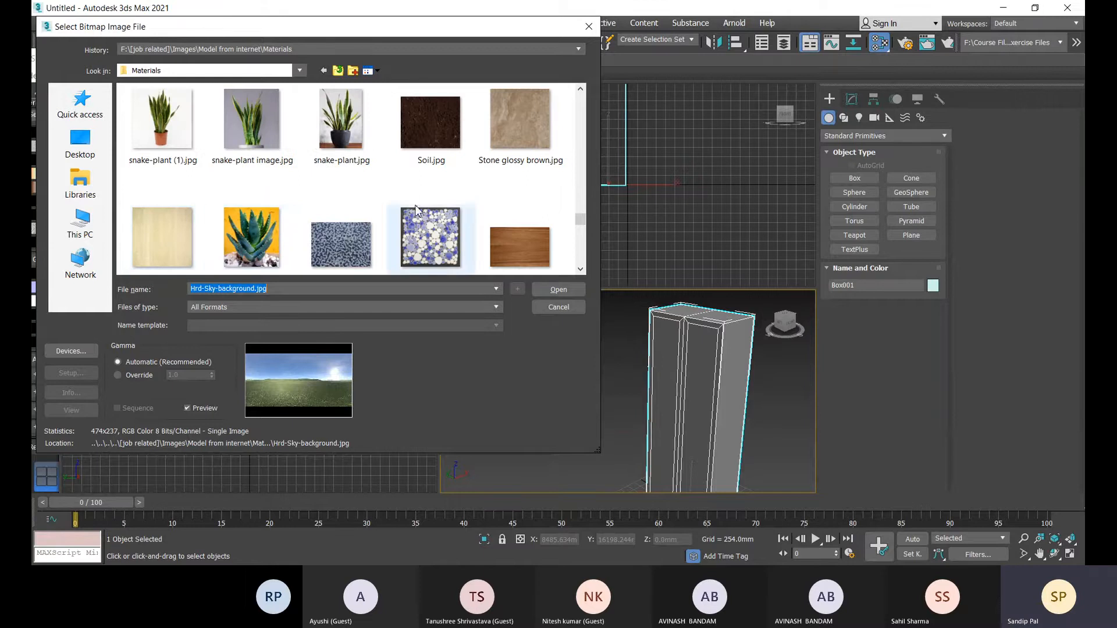
pyautogui.scroll(-2, 382, 208)
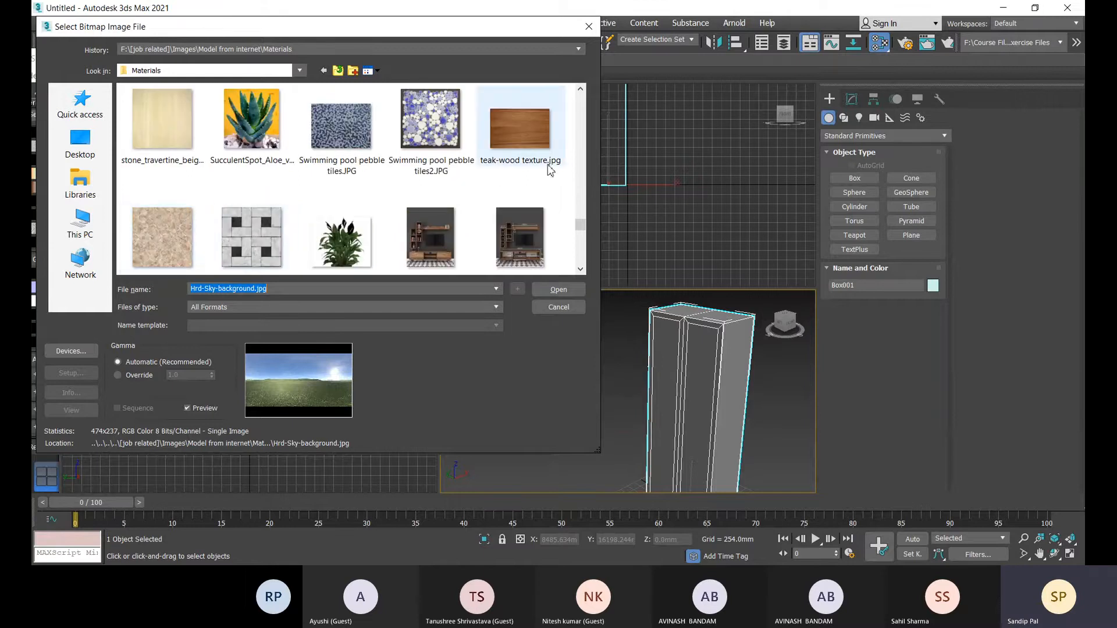
pyautogui.click(519, 132)
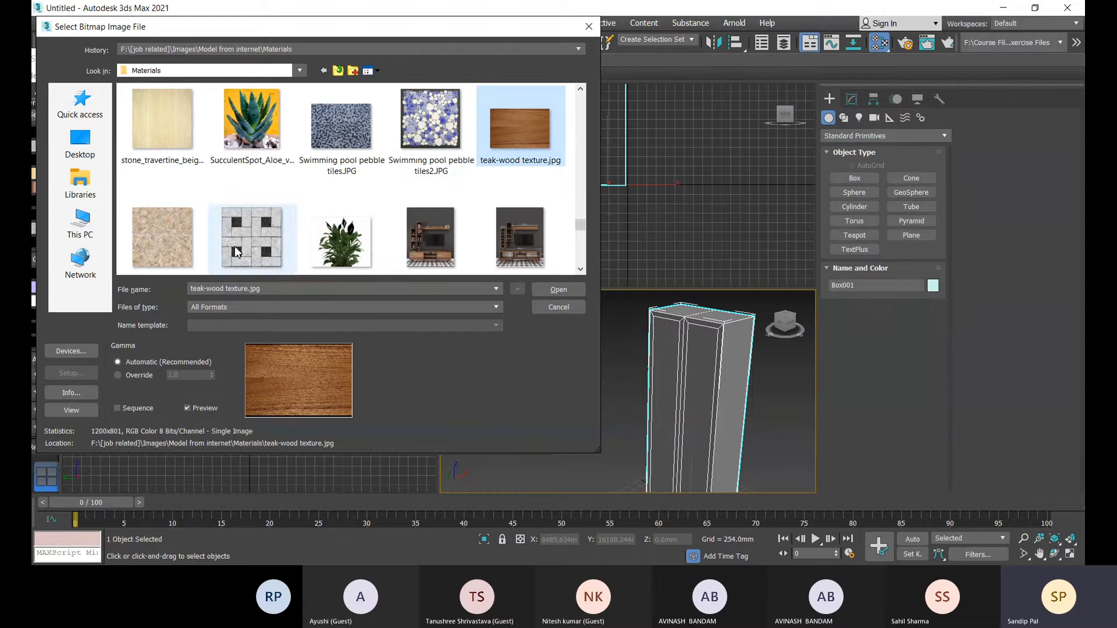
pyautogui.click(558, 290)
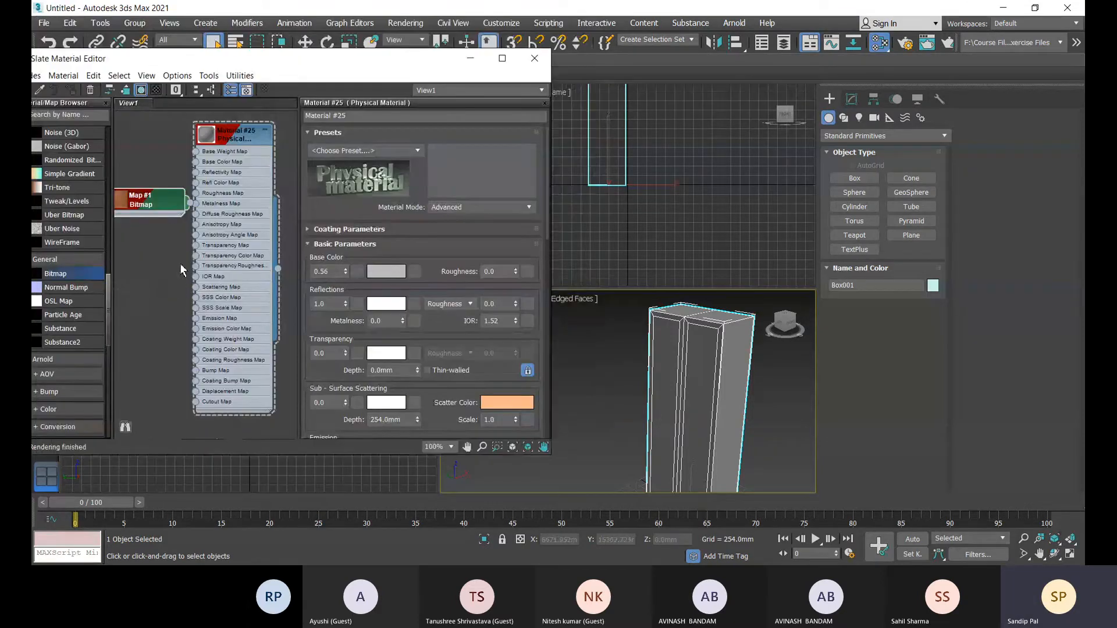
# Reposition the Bitmap node and connect its output to the material's Base Color Map, checking the wood texture on the cabinet
pyautogui.moveTo(155, 207); pyautogui.dragTo(136, 251)
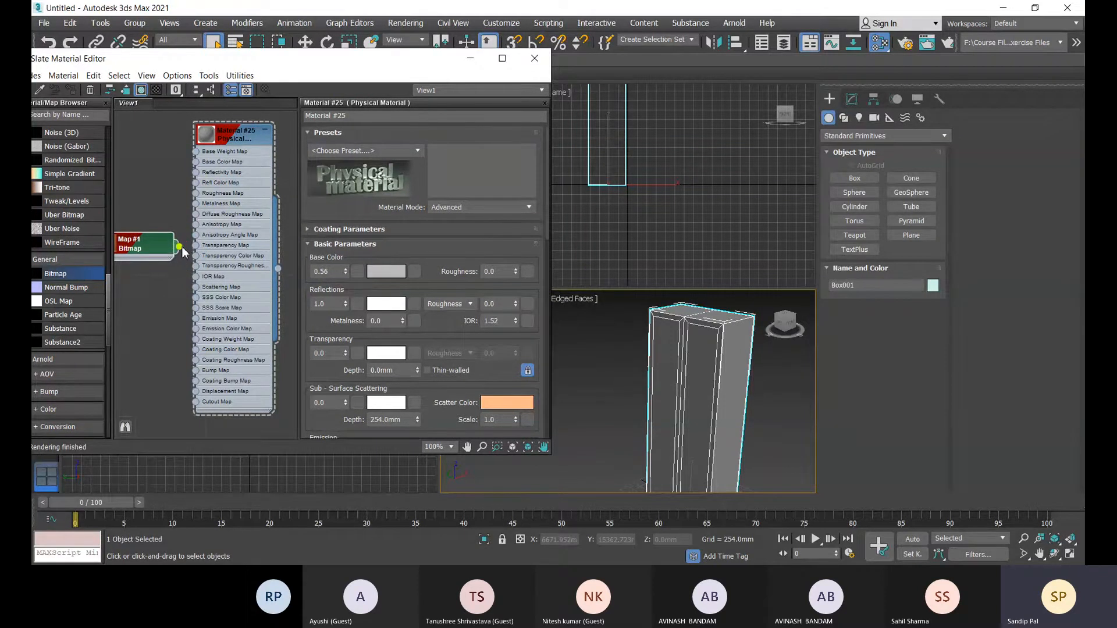
pyautogui.moveTo(179, 246); pyautogui.dragTo(196, 163)
pyautogui.press('Escape')
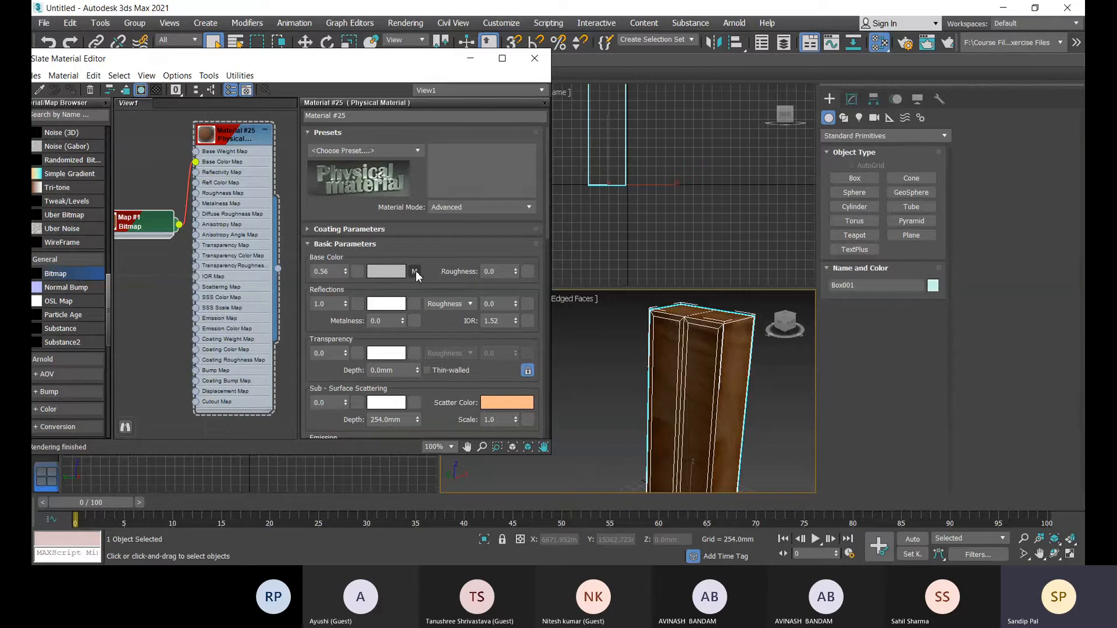
pyautogui.scroll(5, 730, 408)
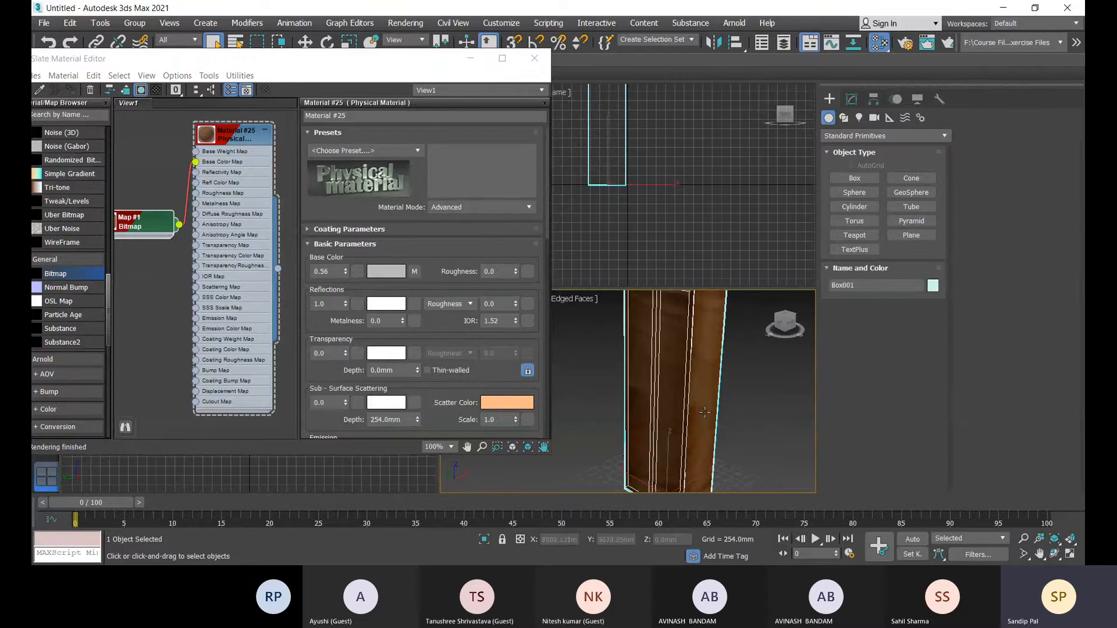
# Open the Bitmap map's parameters for editing and shift its node slightly towards the material node
pyautogui.scroll(2, 684, 353)
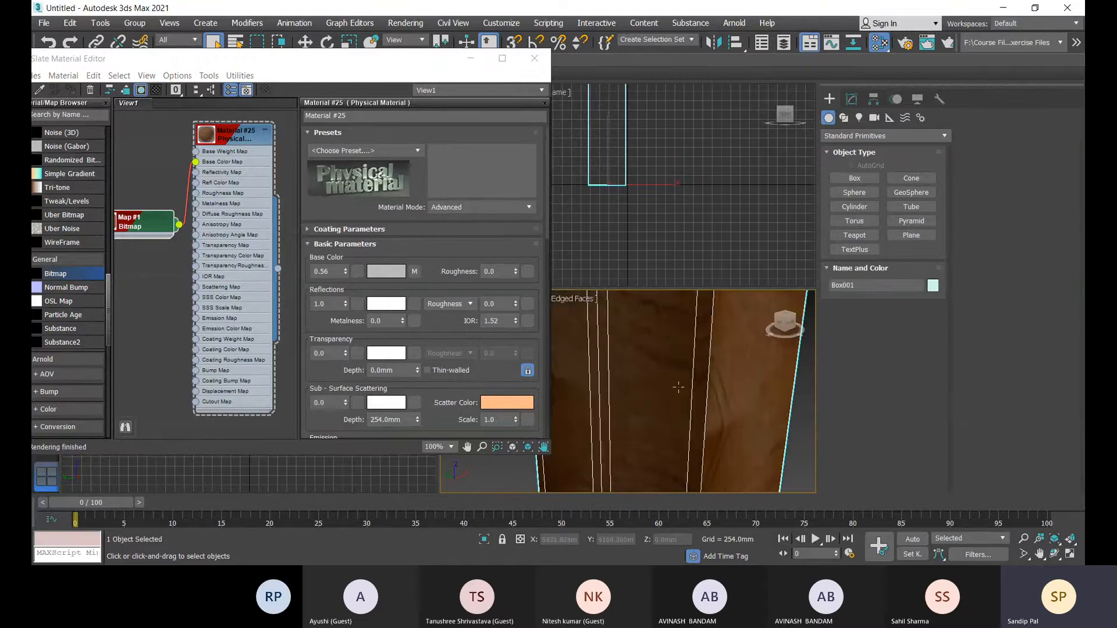
pyautogui.scroll(-5, 678, 387)
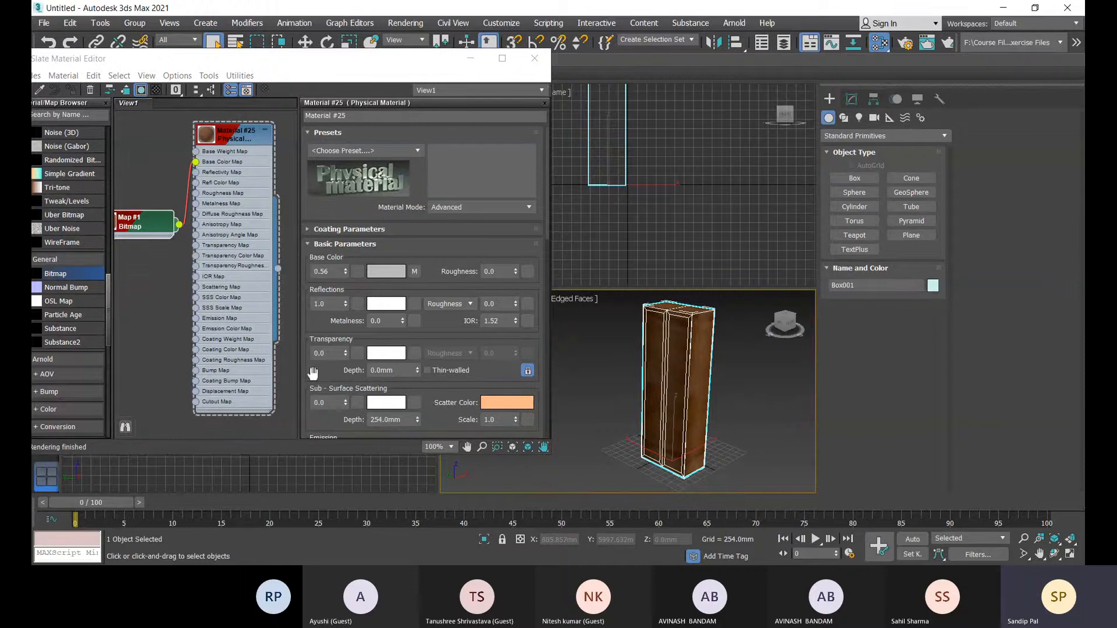
pyautogui.moveTo(157, 221)
pyautogui.mouseDown()
pyautogui.moveTo(170, 216)
pyautogui.moveTo(155, 226)
pyautogui.mouseUp()
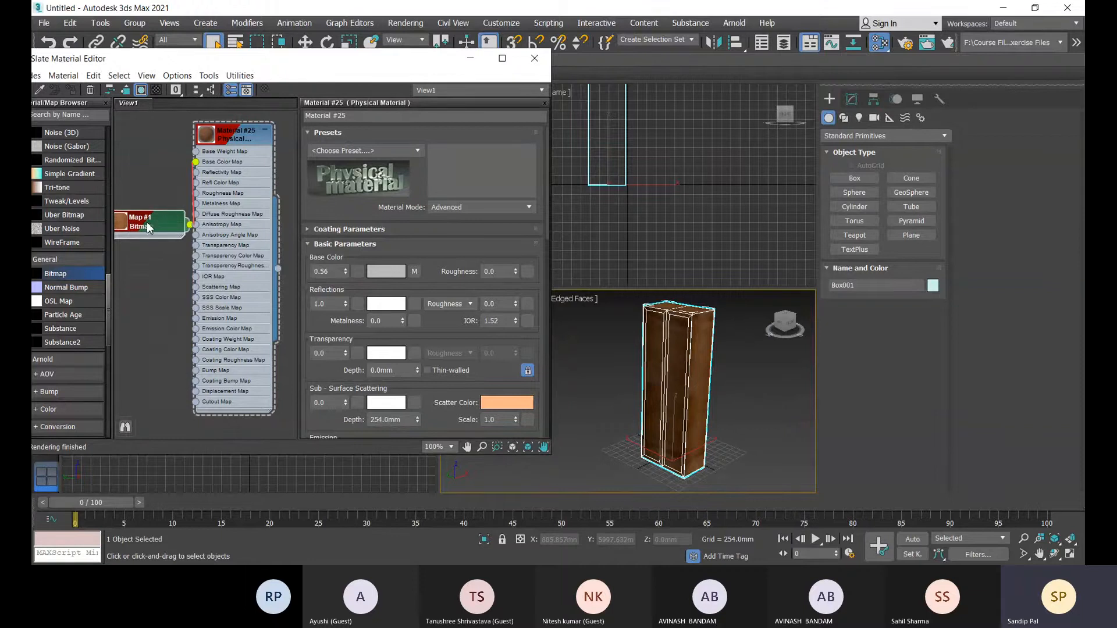
pyautogui.doubleClick(148, 227)
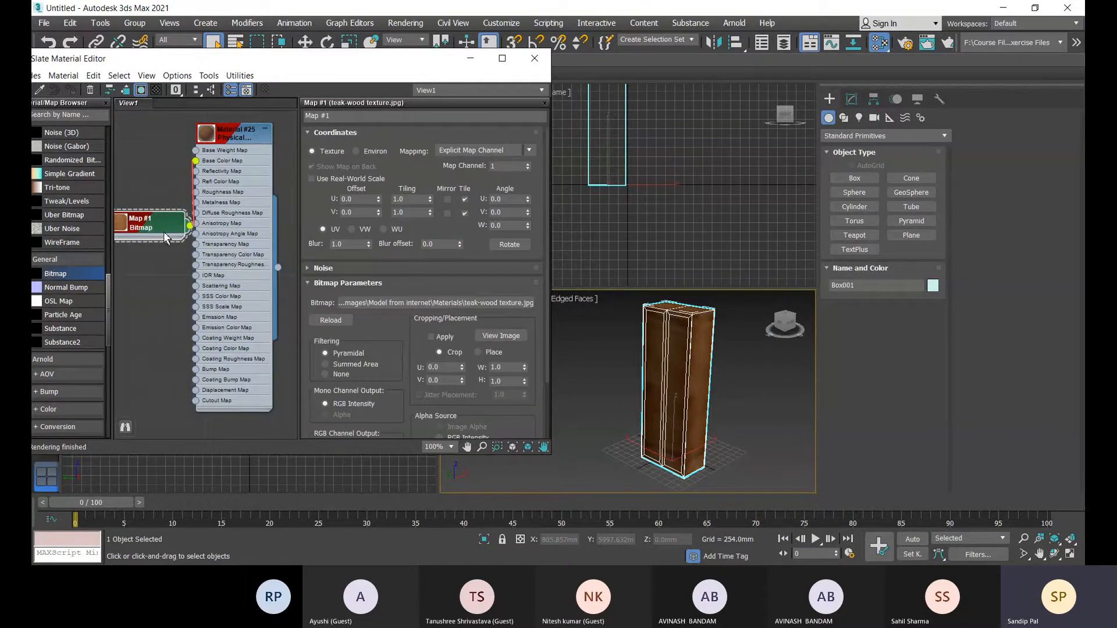
pyautogui.moveTo(158, 226)
pyautogui.mouseDown()
pyautogui.moveTo(168, 239)
pyautogui.moveTo(171, 227)
pyautogui.mouseUp()
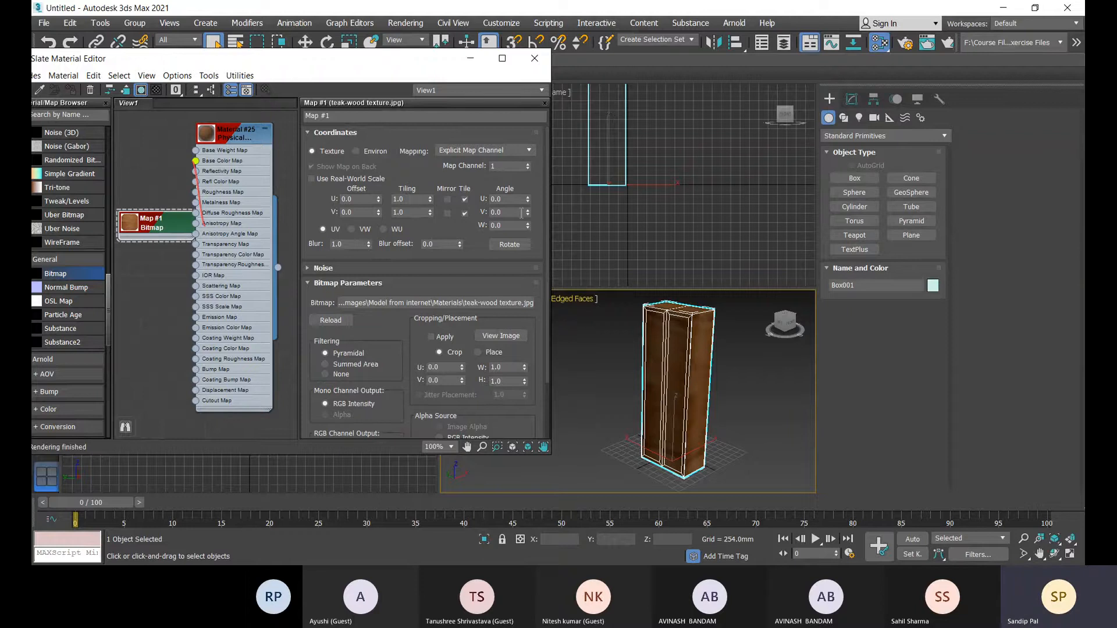
# Examine the Bitmap map's Output settings and color map curve, then collapse them and return to the Coordinates settings
pyautogui.moveTo(545, 198); pyautogui.dragTo(547, 289)
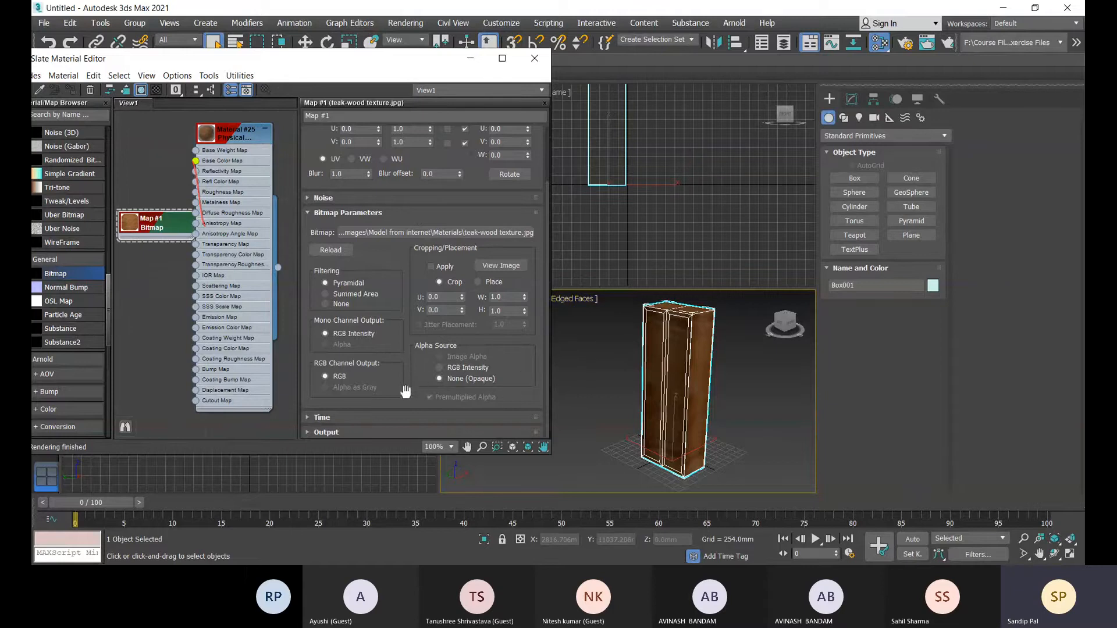
pyautogui.click(309, 433)
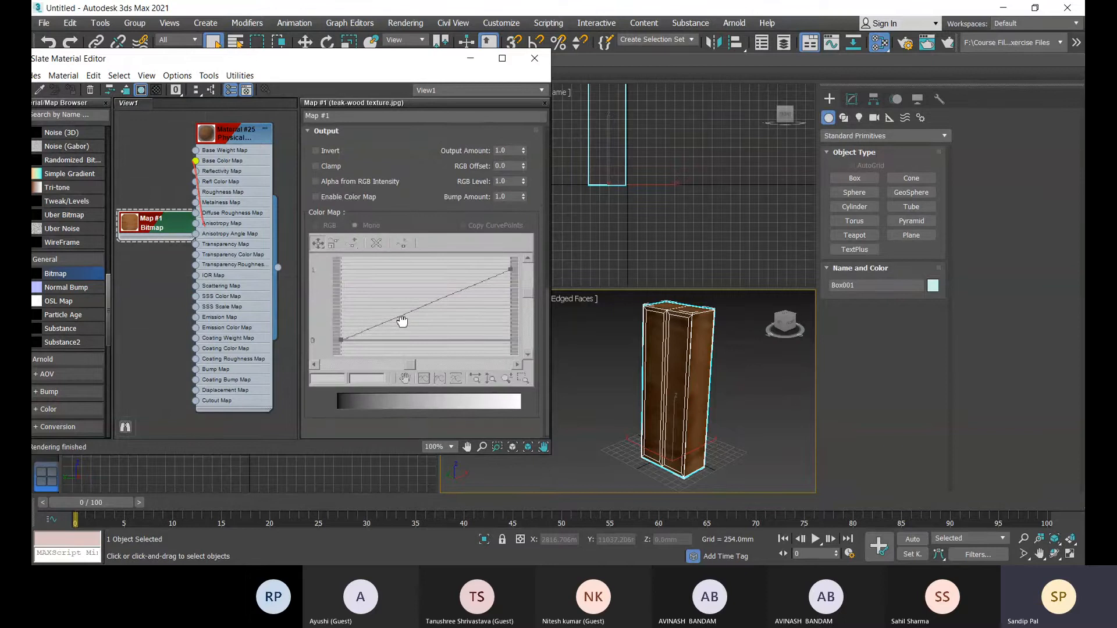
pyautogui.scroll(1, 349, 258)
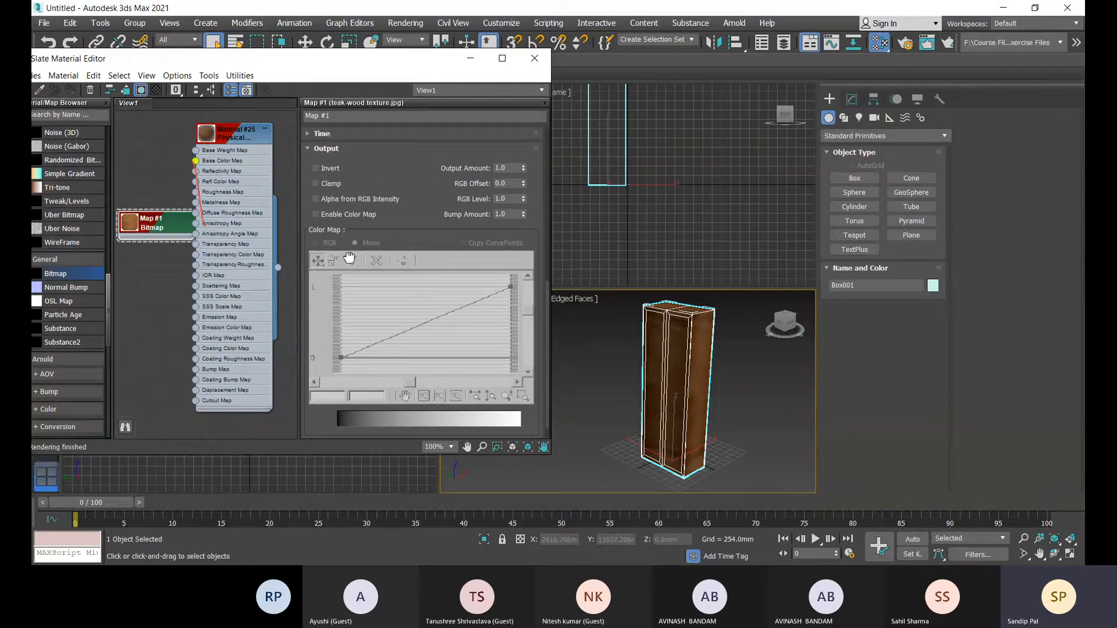
pyautogui.click(308, 149)
pyautogui.scroll(3, 384, 247)
pyautogui.scroll(2, 414, 256)
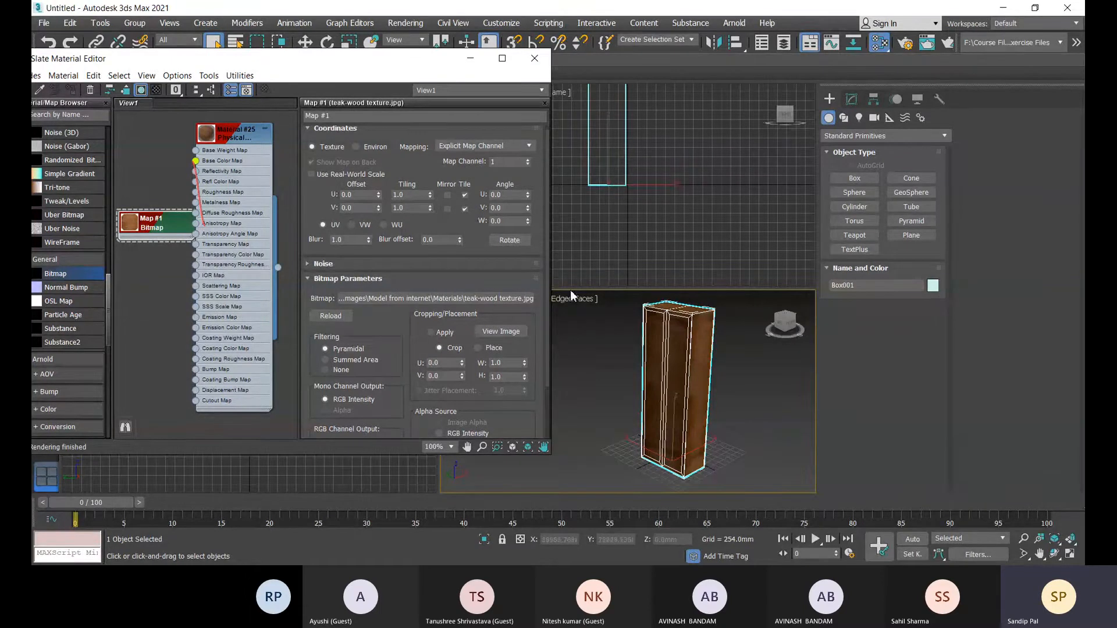
# Try a U tiling of 7.6 on the teak-wood bitmap and inspect the wood grain on the cabinet
pyautogui.moveTo(430, 195); pyautogui.dragTo(430, 160)
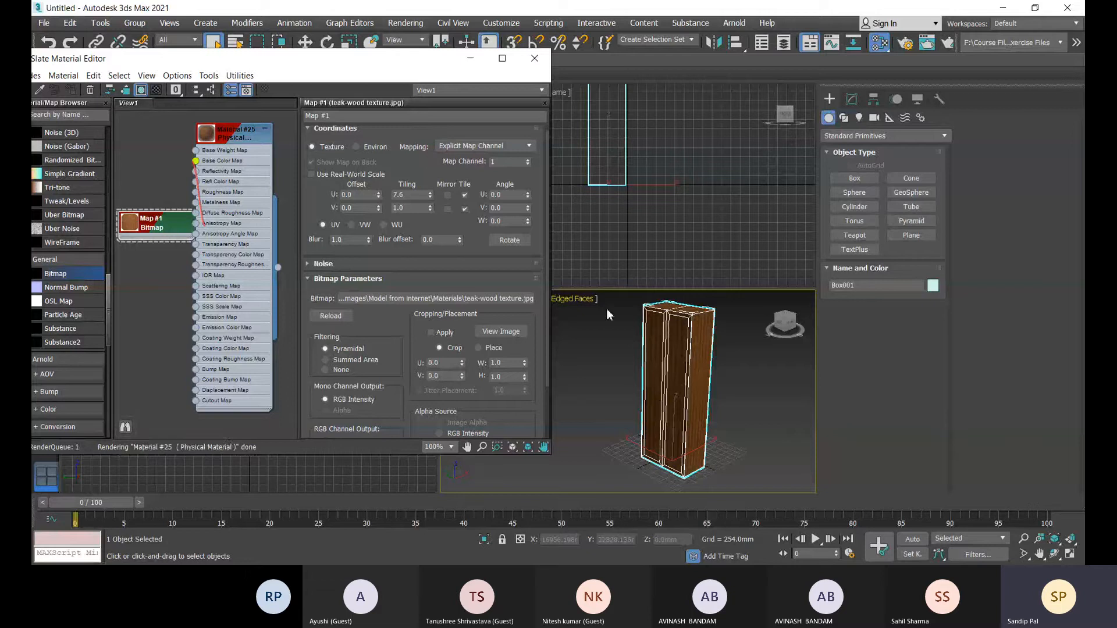
pyautogui.scroll(5, 706, 354)
pyautogui.scroll(4, 707, 354)
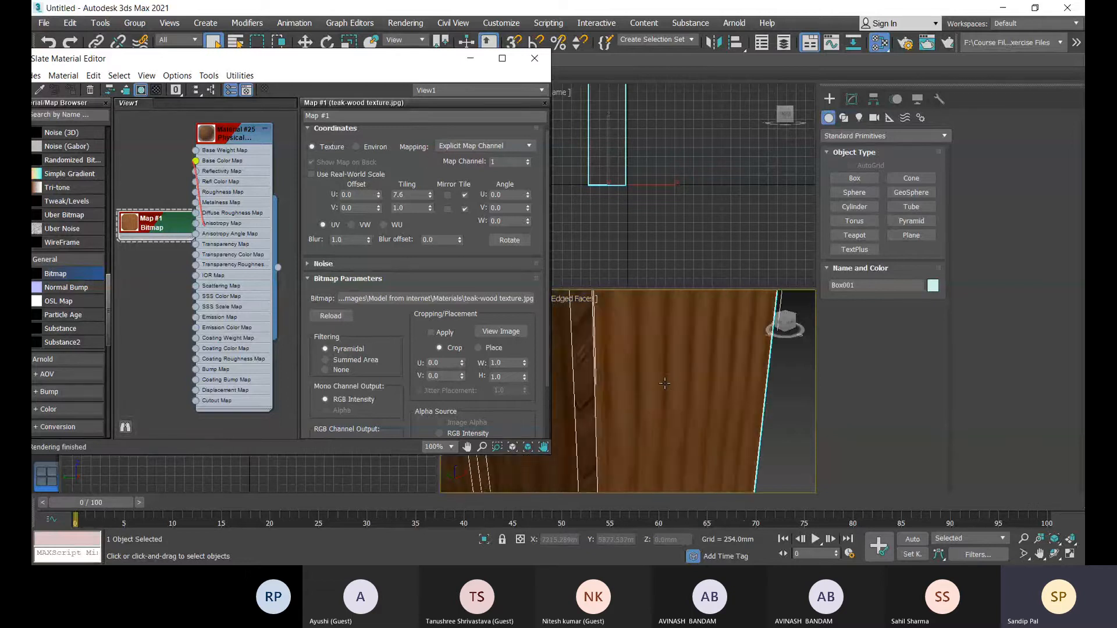
pyautogui.scroll(3, 673, 418)
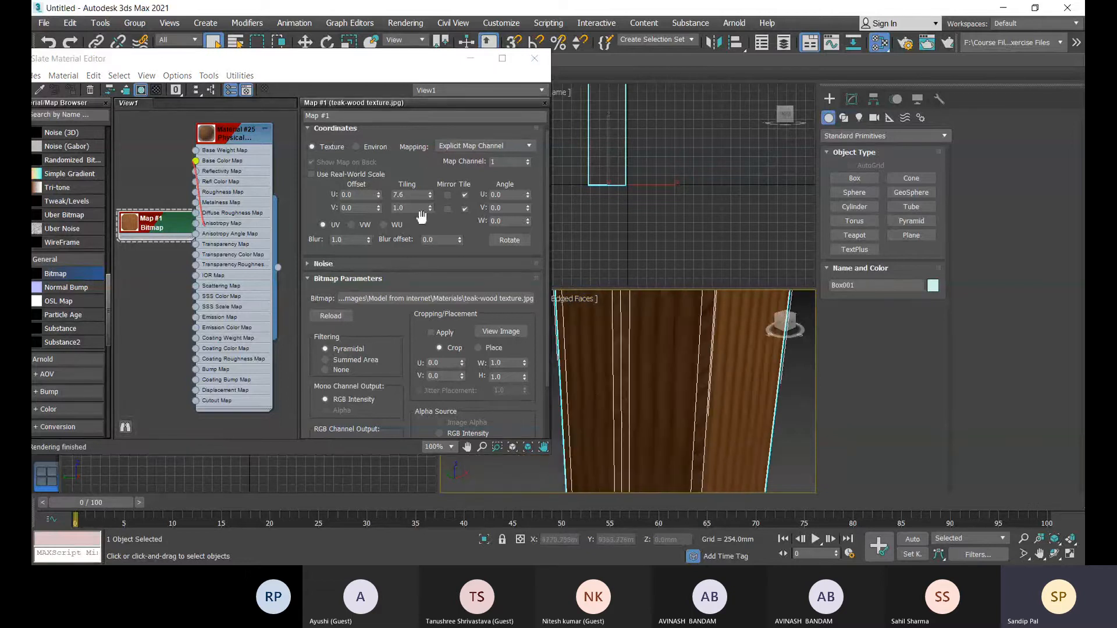
# Try a V tiling of 21.3 on the bitmap and inspect the repeated texture on the cabinet side
pyautogui.moveTo(431, 207); pyautogui.dragTo(422, 95)
pyautogui.scroll(-5, 748, 436)
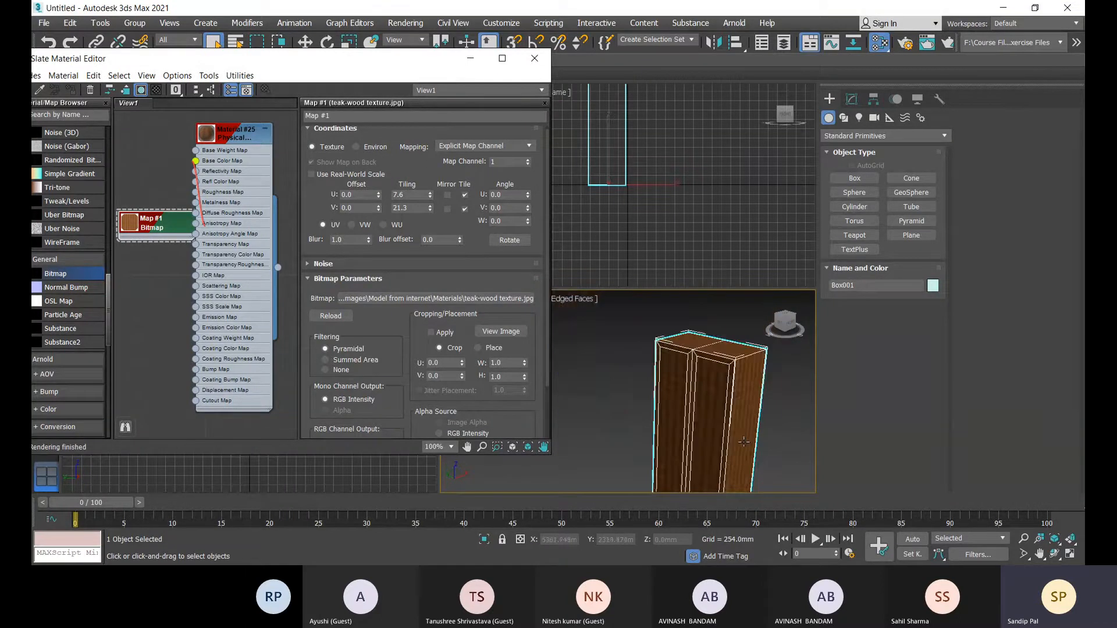
pyautogui.scroll(6, 653, 352)
pyautogui.keyDown('alt'); pyautogui.moveTo(620, 365); pyautogui.dragTo(627, 383, button='middle'); pyautogui.keyUp('alt')
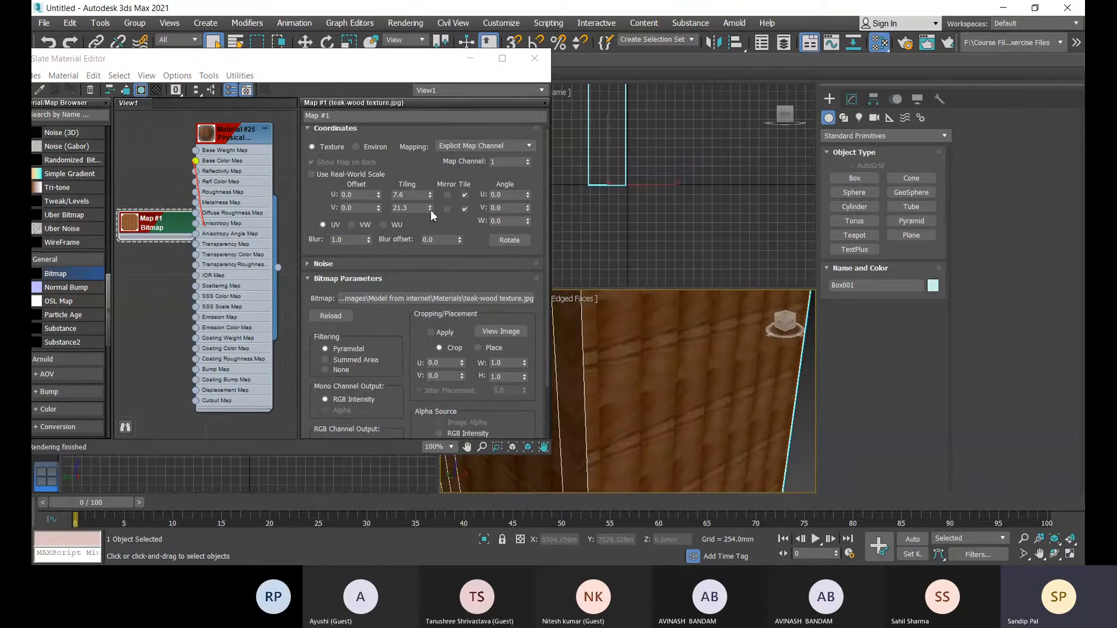
# Reduce the bitmap's V tiling to 0.7 and check the grain on the cabinet's front and side
pyautogui.moveTo(431, 209); pyautogui.dragTo(429, 335)
pyautogui.keyDown('alt'); pyautogui.moveTo(634, 396); pyautogui.dragTo(679, 383, button='middle'); pyautogui.keyUp('alt')
pyautogui.scroll(-4, 662, 401)
pyautogui.scroll(2, 650, 374)
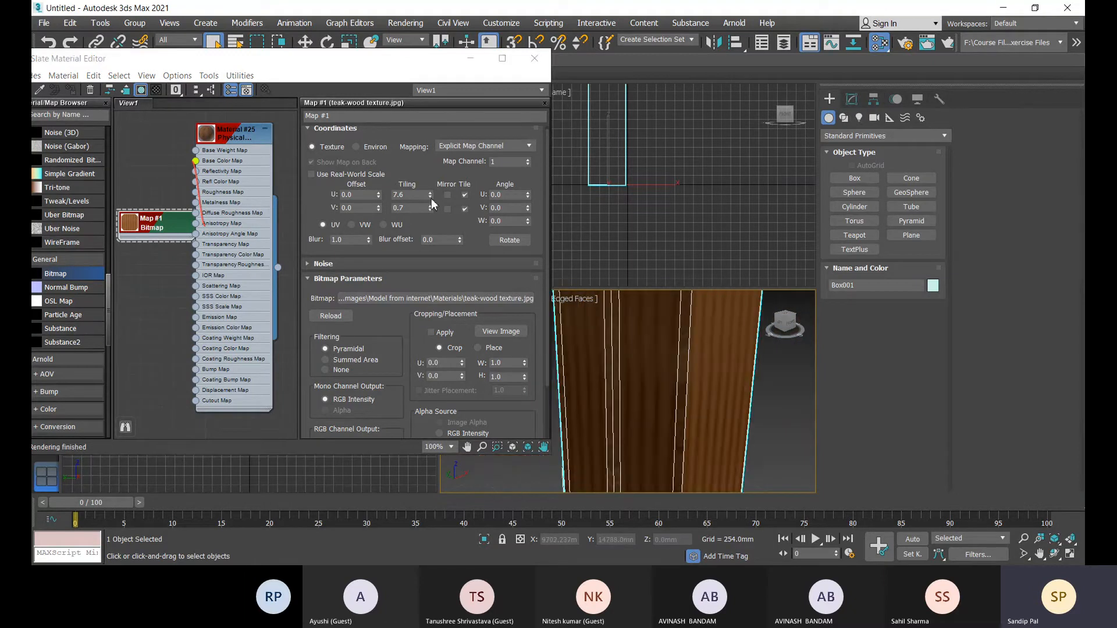
# Reduce the bitmap's U tiling to 2.4 and check the texture around the cabinet's upper part
pyautogui.moveTo(430, 194); pyautogui.dragTo(428, 229)
pyautogui.scroll(-4, 713, 396)
pyautogui.moveTo(713, 396); pyautogui.dragTo(685, 464, button='middle')
pyautogui.scroll(2, 630, 374)
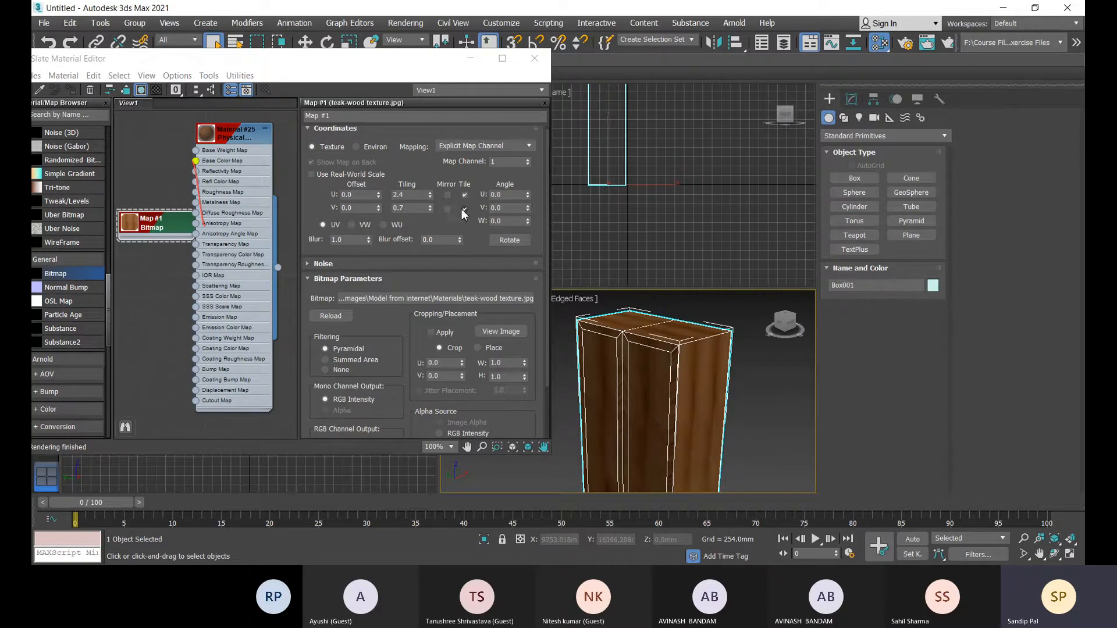
pyautogui.moveTo(664, 379); pyautogui.dragTo(670, 365, button='middle')
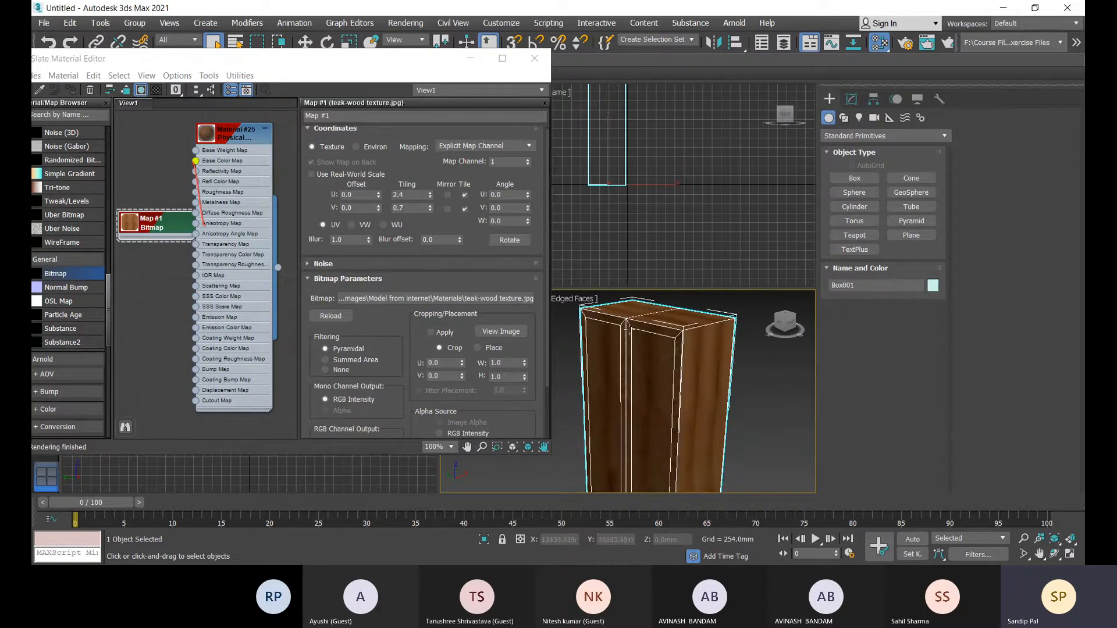
# Turn off tiling repetition for both U and V on the bitmap and check the cabinet faces
pyautogui.click(465, 194)
pyautogui.click(465, 208)
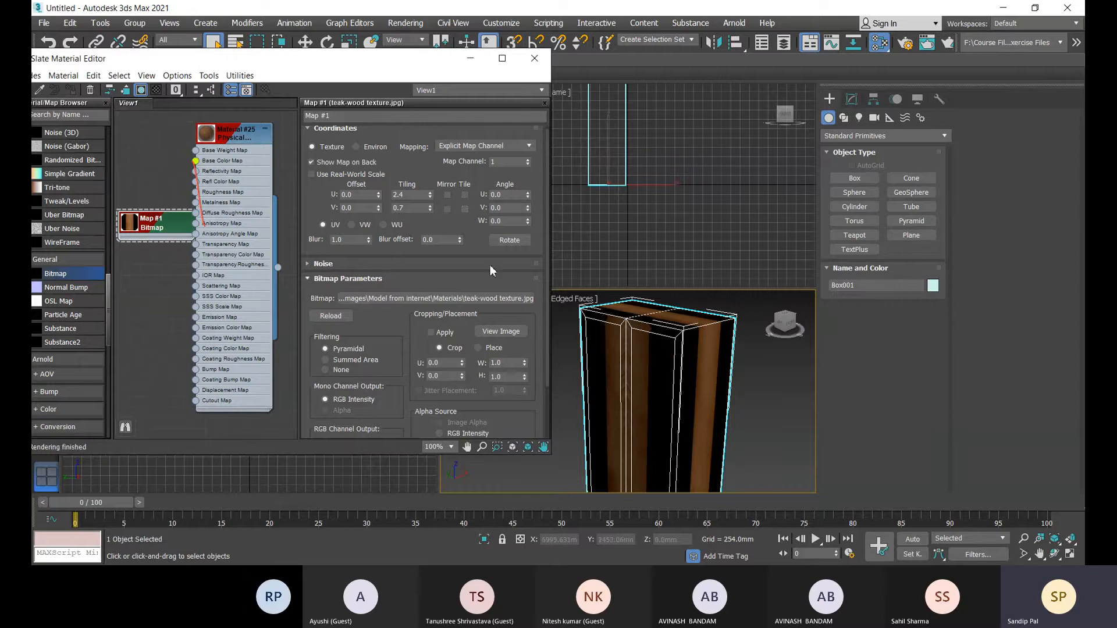
pyautogui.scroll(-3, 677, 389)
pyautogui.moveTo(675, 407); pyautogui.dragTo(678, 336, button='middle')
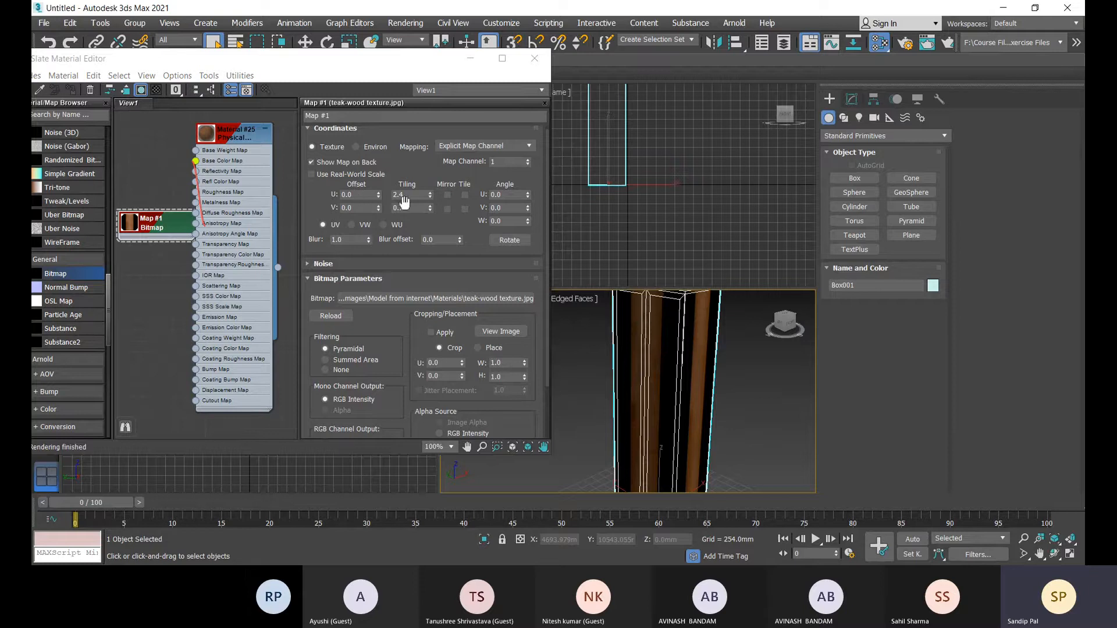
# Try a U tiling of 0.5 and a V tiling of 0.9, inspecting the cabinet's top, side and front doors
pyautogui.moveTo(429, 206)
pyautogui.mouseDown()
pyautogui.moveTo(429, 219)
pyautogui.moveTo(429, 174)
pyautogui.moveTo(436, 212)
pyautogui.moveTo(435, 200)
pyautogui.mouseUp()
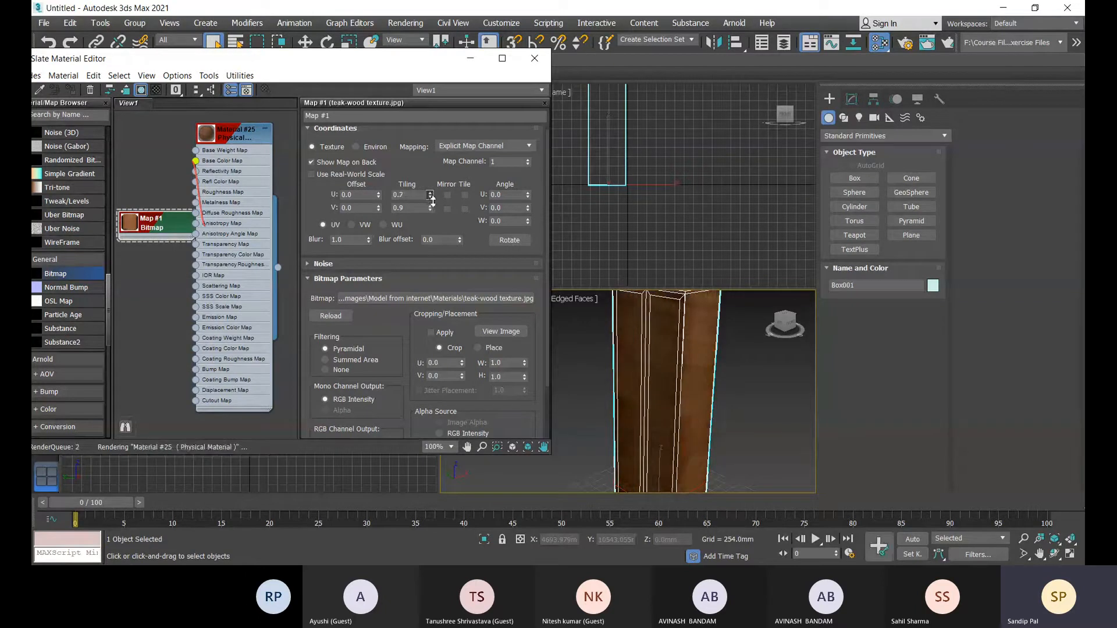
pyautogui.scroll(-3, 709, 409)
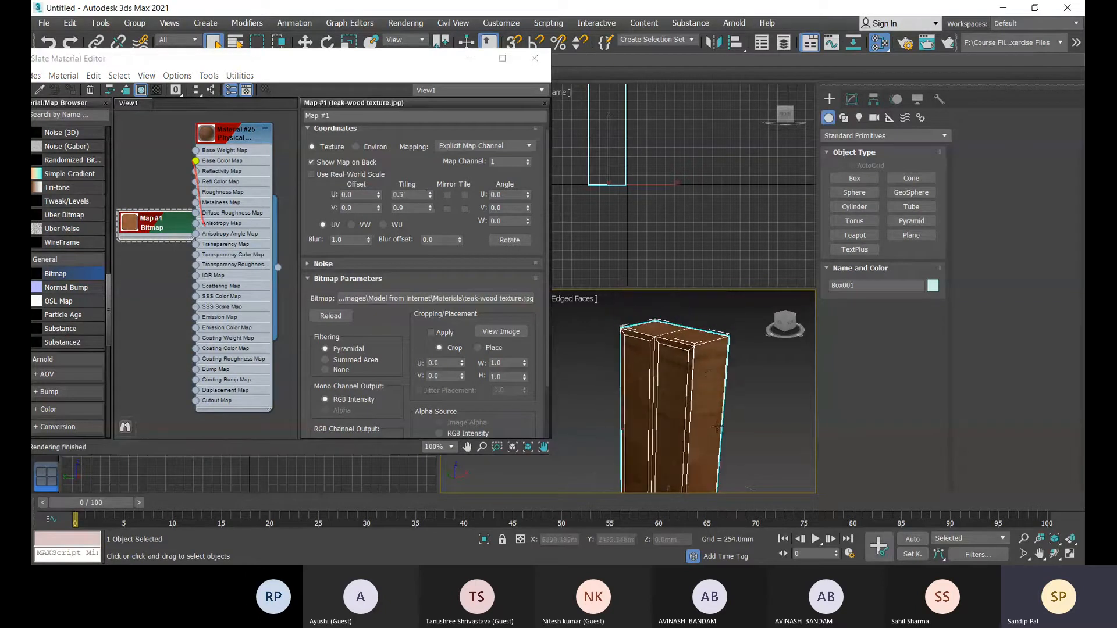
pyautogui.scroll(5, 702, 347)
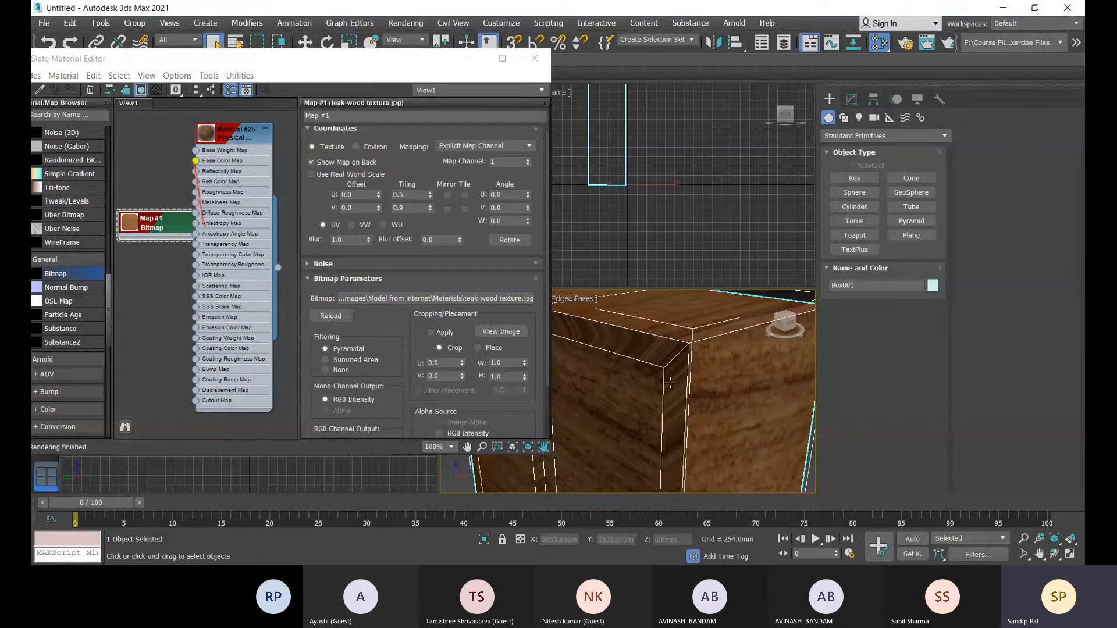
pyautogui.scroll(-4, 672, 376)
pyautogui.moveTo(702, 419); pyautogui.dragTo(707, 364, button='middle')
pyautogui.scroll(-3, 707, 364)
pyautogui.scroll(-4, 732, 419)
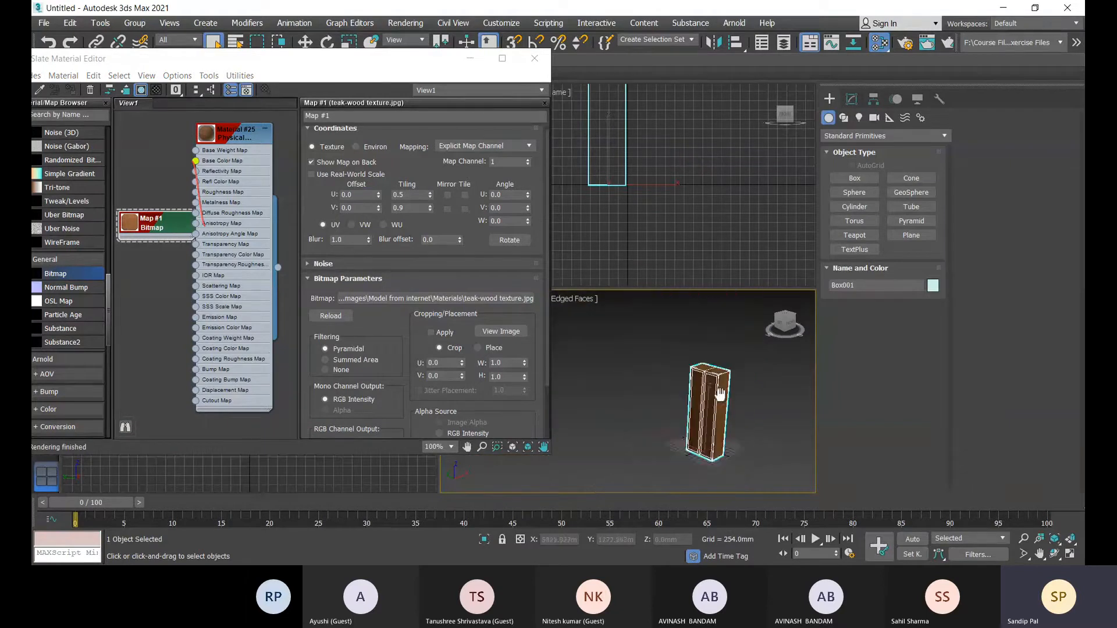
pyautogui.scroll(4, 720, 394)
pyautogui.scroll(1, 716, 414)
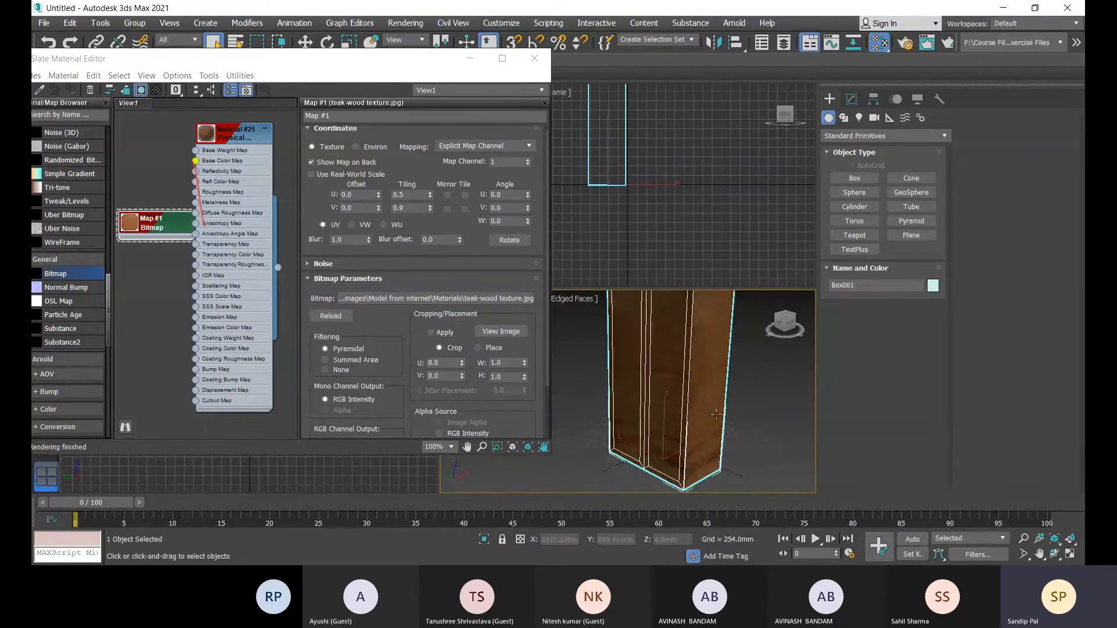
pyautogui.keyDown('alt'); pyautogui.moveTo(716, 414); pyautogui.dragTo(723, 478, button='middle'); pyautogui.keyUp('alt')
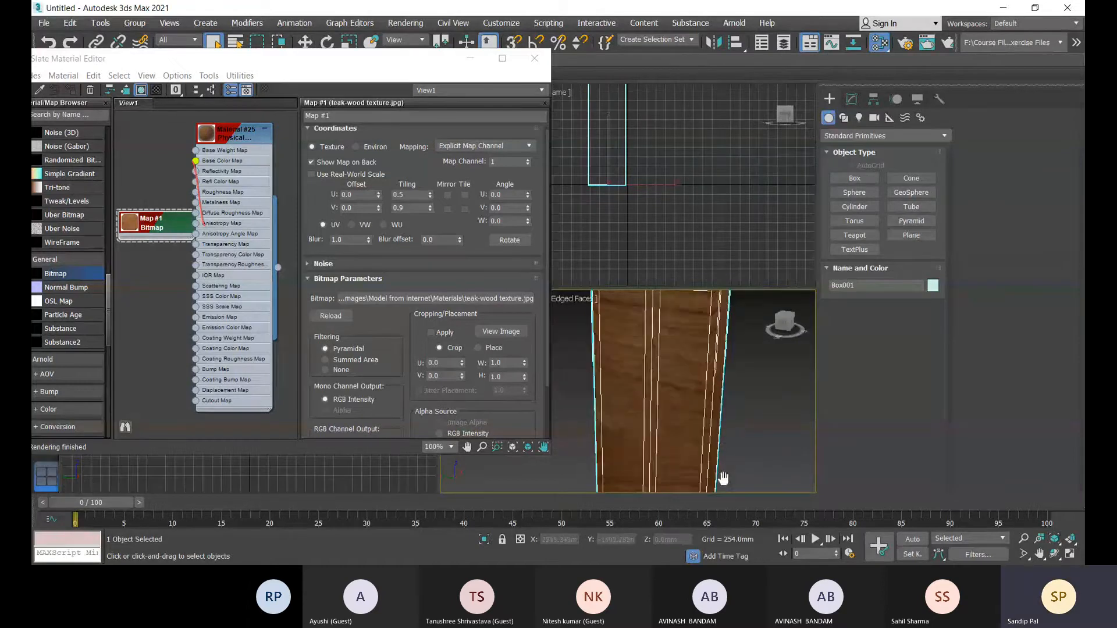
pyautogui.moveTo(691, 349); pyautogui.dragTo(694, 389, button='middle')
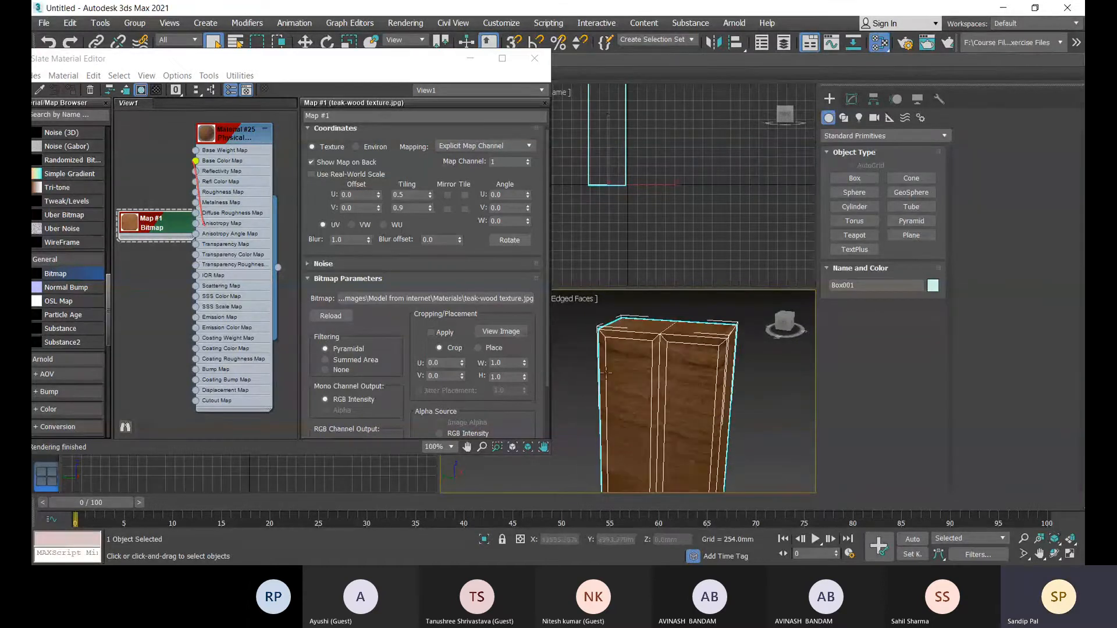
# Lower the bitmap's V tiling stepwise to 0.1 and check the wood grain along the cabinet doors
pyautogui.click(430, 210)
pyautogui.click(430, 210)
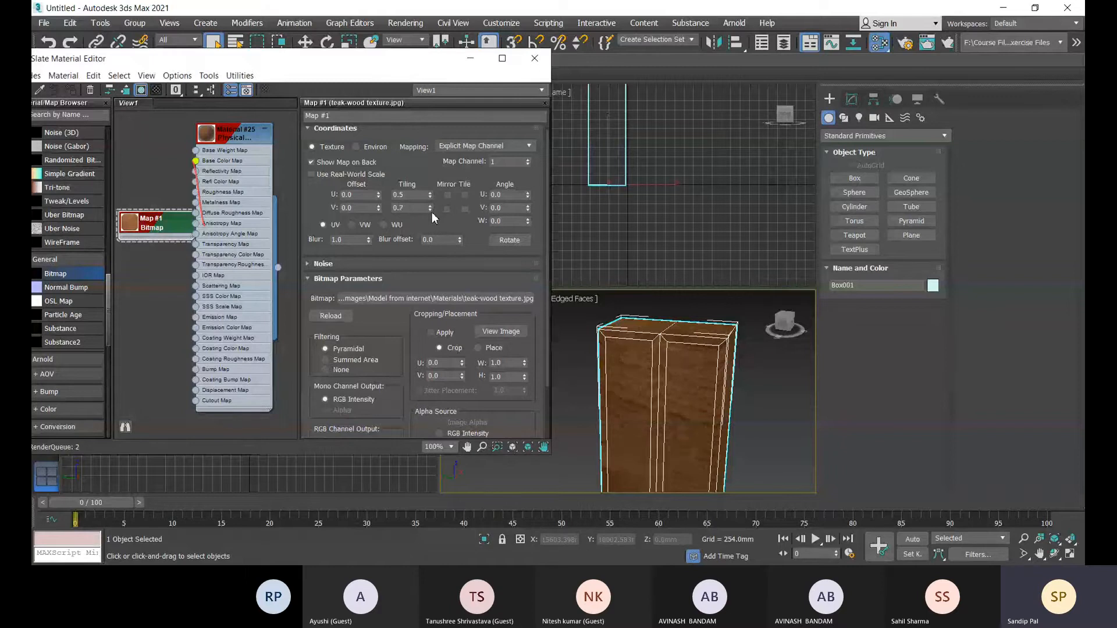
pyautogui.click(431, 210)
pyautogui.click(431, 210)
pyautogui.click(430, 210)
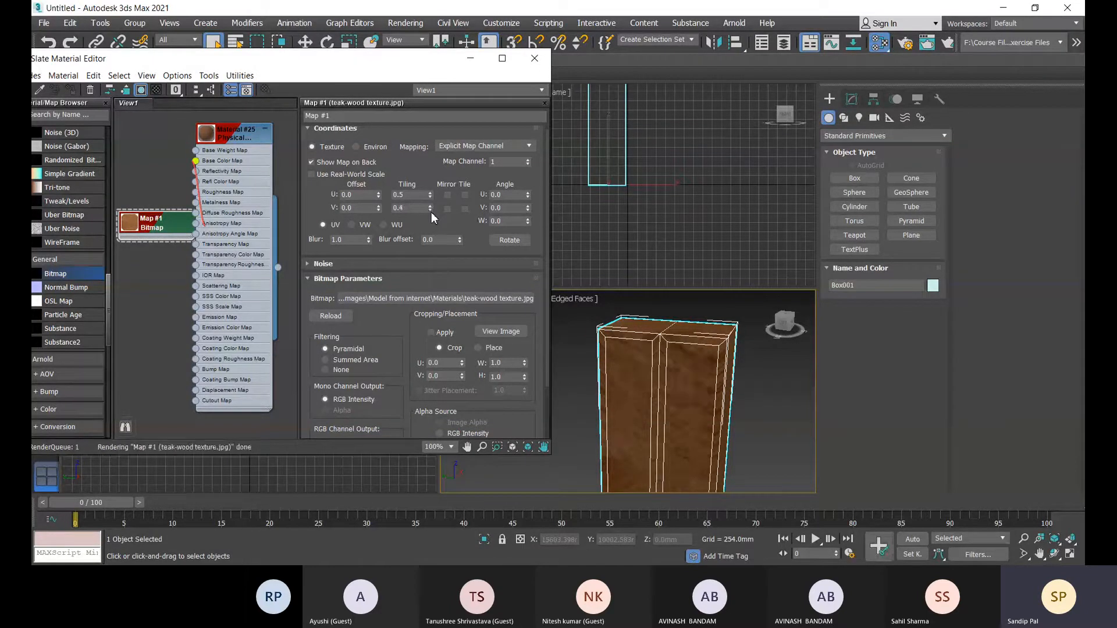
pyautogui.click(431, 210)
pyautogui.click(431, 210)
pyautogui.click(431, 210)
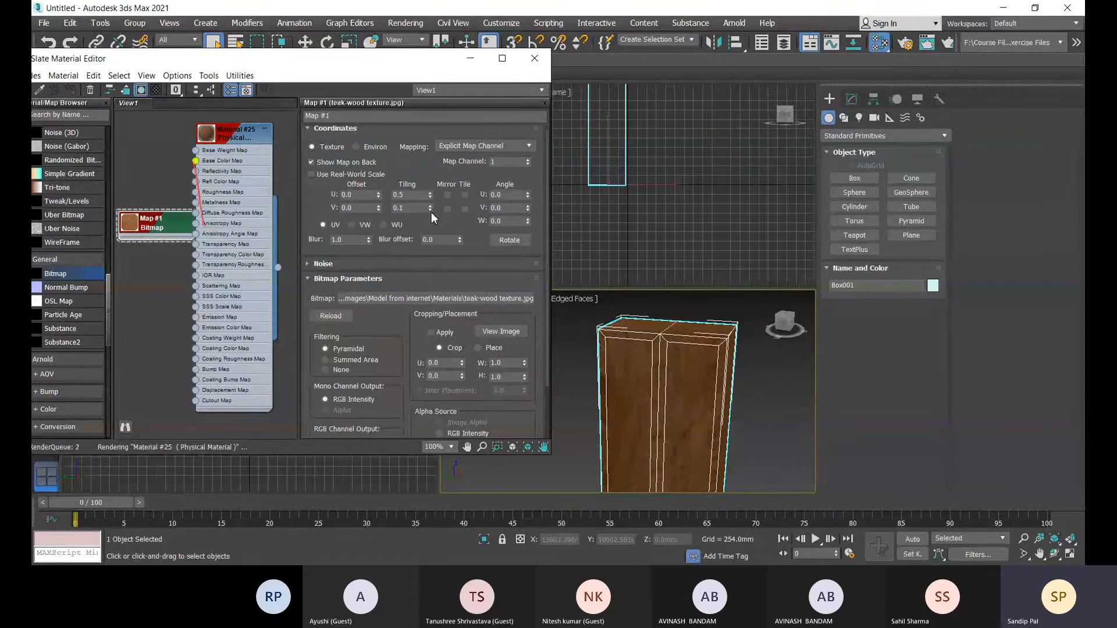
pyautogui.scroll(-3, 691, 395)
pyautogui.moveTo(694, 398); pyautogui.dragTo(673, 279, button='middle')
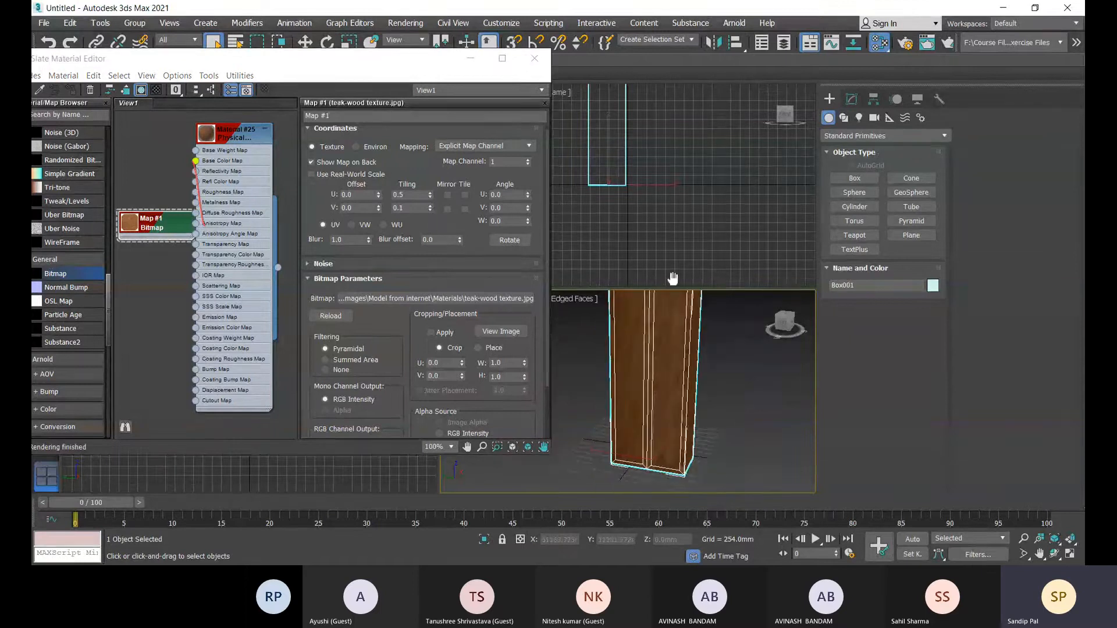
pyautogui.scroll(3, 683, 387)
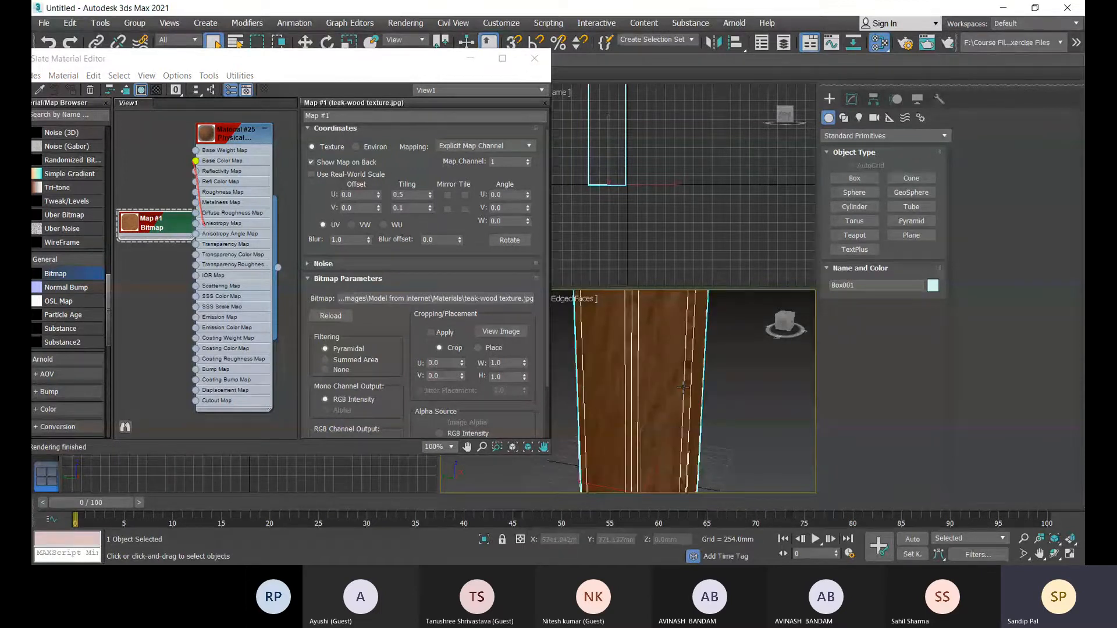
# Try a U tiling of 0.1 on the teak-wood bitmap and raise it stepwise to 1.2
pyautogui.click(430, 197)
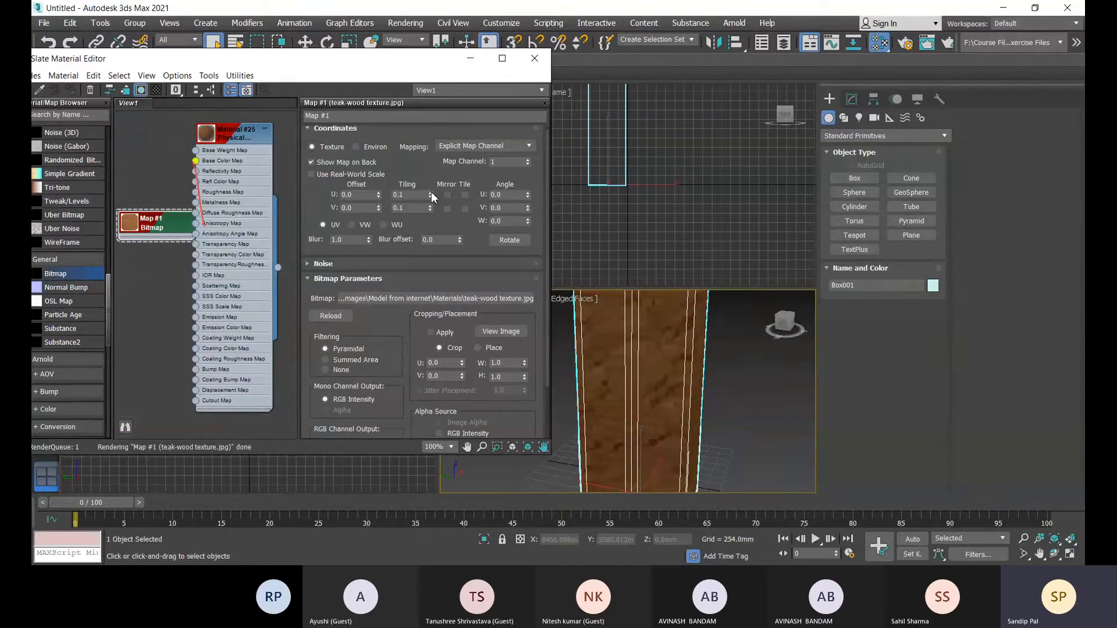
pyautogui.click(431, 193)
pyautogui.click(431, 192)
pyautogui.click(431, 193)
pyautogui.click(432, 192)
pyautogui.click(431, 193)
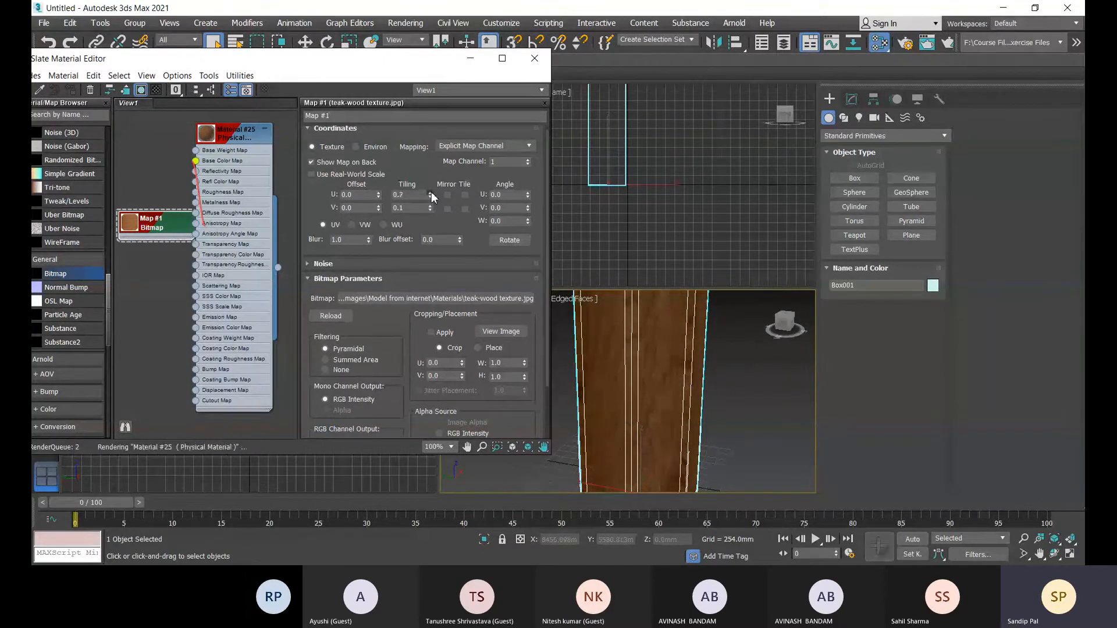
pyautogui.click(431, 193)
pyautogui.click(431, 193)
pyautogui.click(431, 193)
pyautogui.click(431, 193)
pyautogui.click(431, 193)
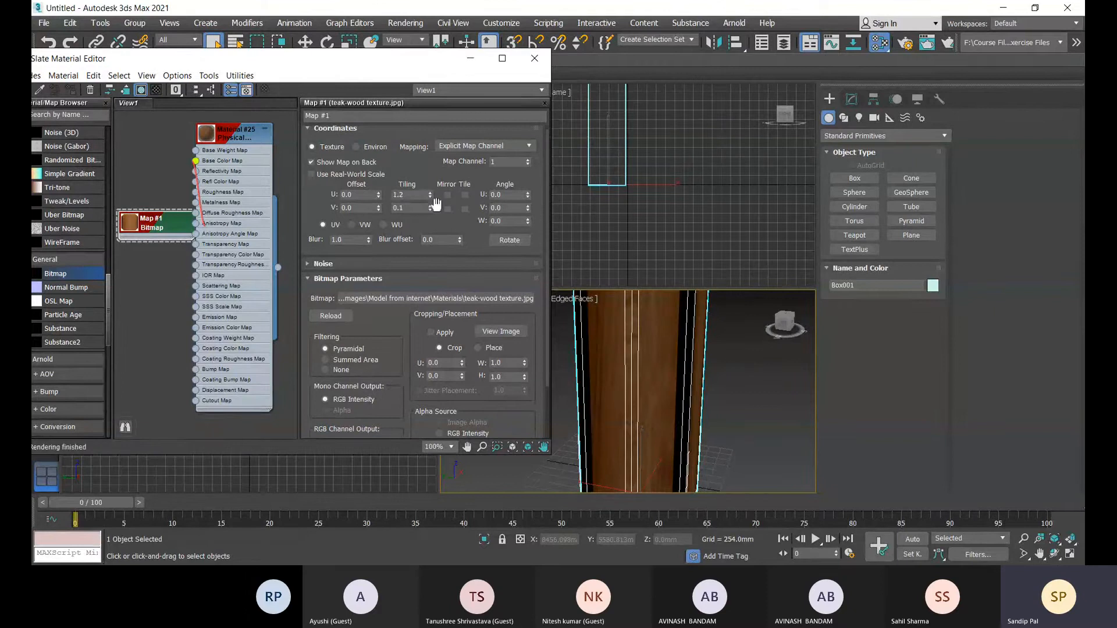
# Lower the bitmap's U tiling to 0.8 and check the wood grain down to the cabinet's base
pyautogui.click(431, 197)
pyautogui.click(430, 197)
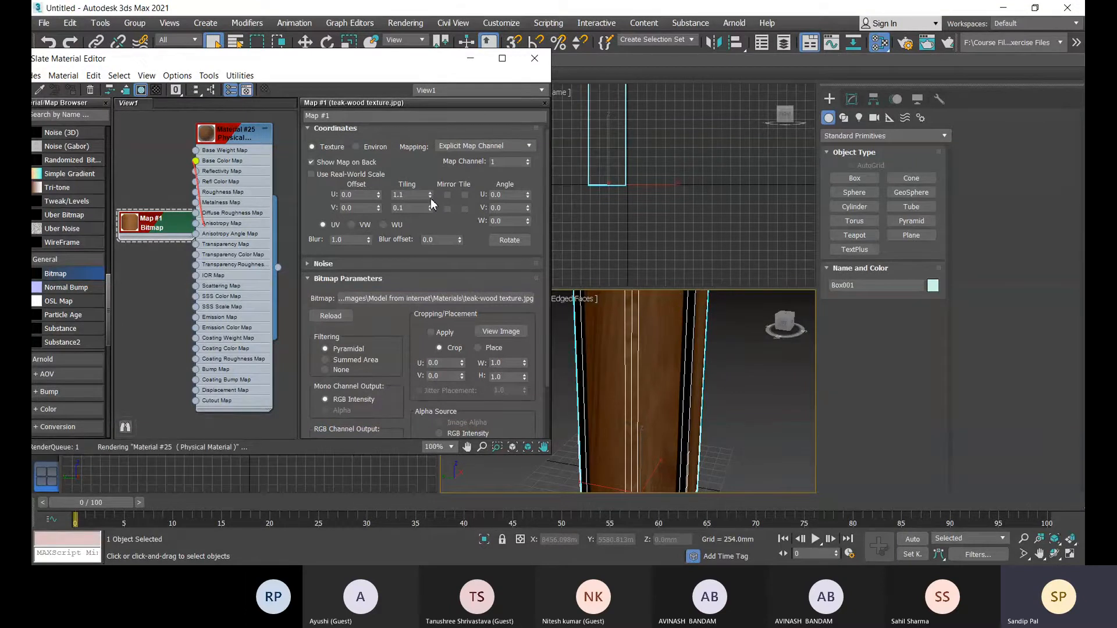
pyautogui.click(431, 197)
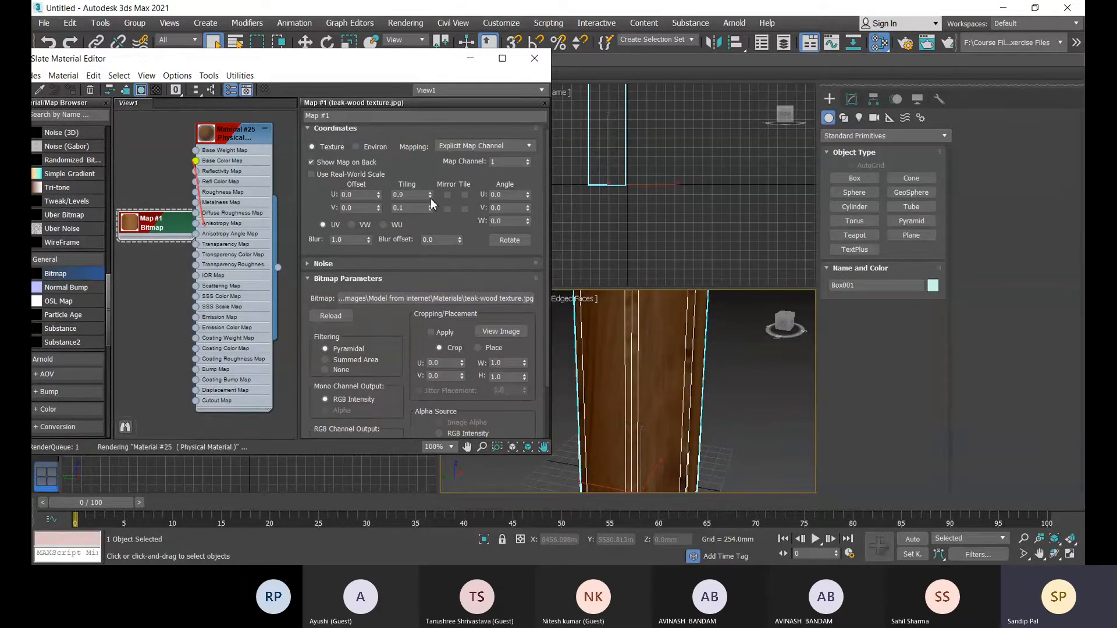
pyautogui.click(431, 198)
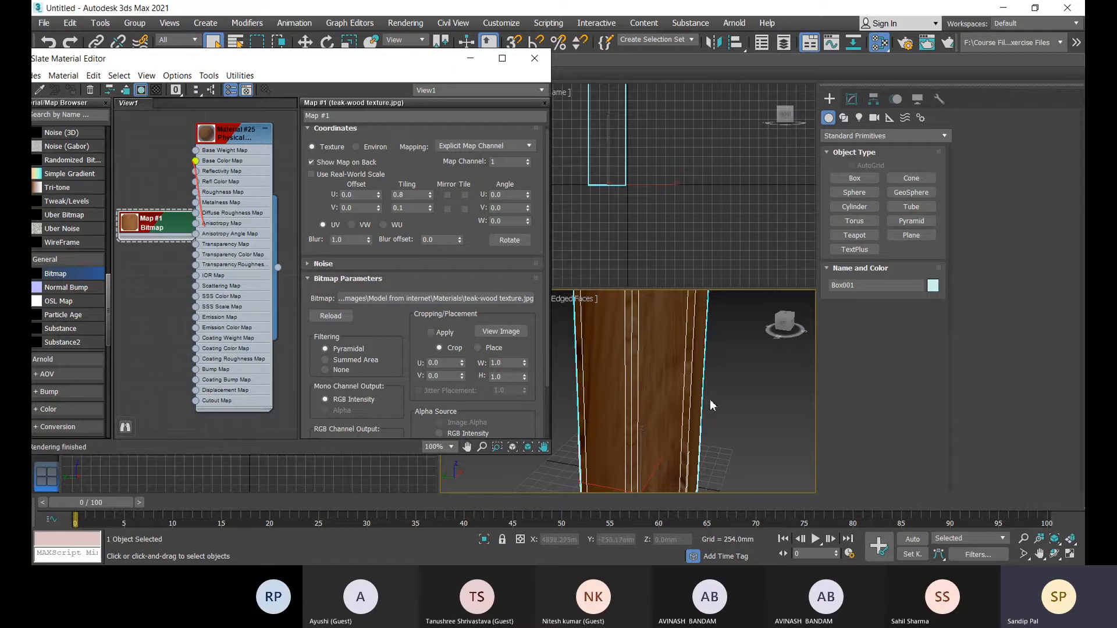
pyautogui.scroll(-2, 713, 407)
pyautogui.moveTo(713, 408); pyautogui.dragTo(725, 371, button='middle')
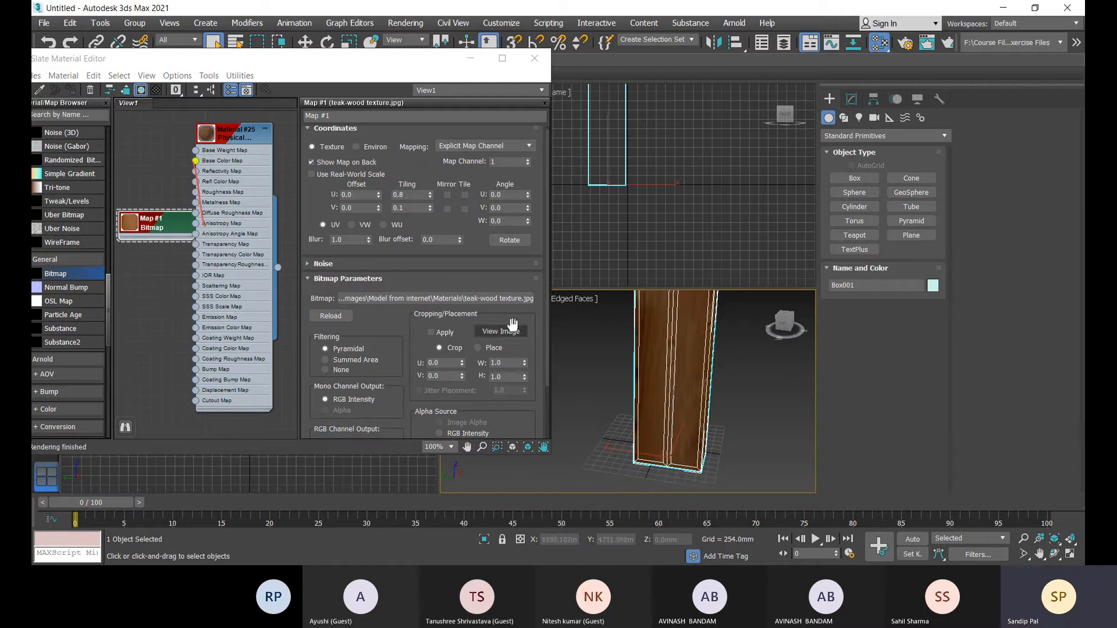
# Turn off Edged Faces in the perspective viewport and view the cabinet's textured faces without edges
pyautogui.click(582, 302)
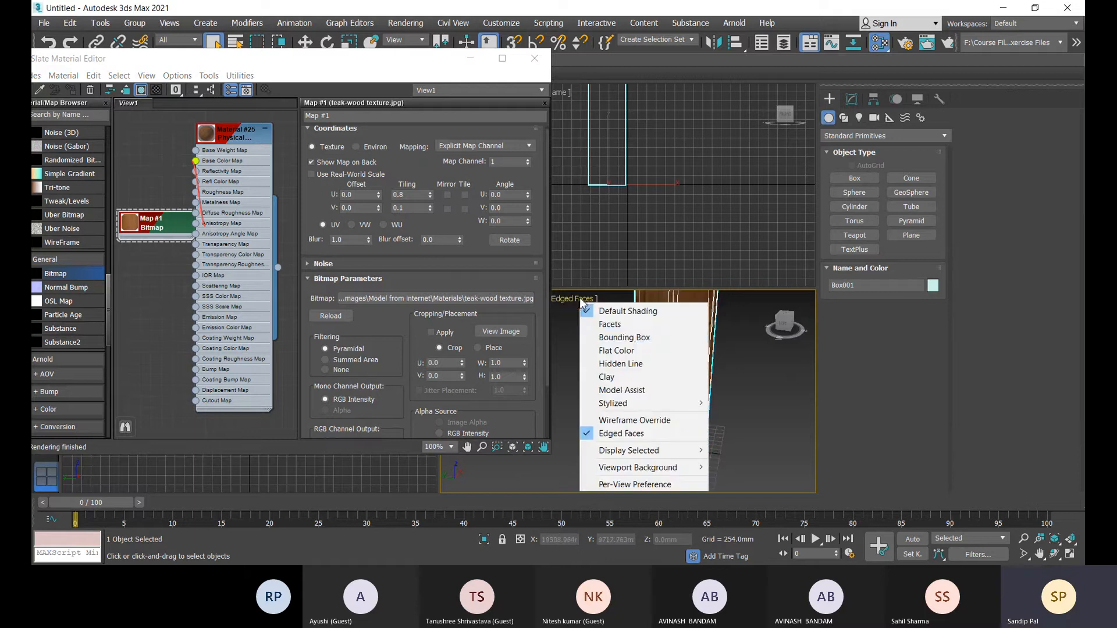
pyautogui.click(594, 437)
pyautogui.moveTo(742, 430)
pyautogui.keyDown('alt'); pyautogui.mouseDown(button='middle')
pyautogui.moveTo(733, 447)
pyautogui.moveTo(716, 444)
pyautogui.moveTo(783, 431)
pyautogui.moveTo(700, 449)
pyautogui.moveTo(708, 454)
pyautogui.moveTo(738, 412)
pyautogui.mouseUp(button='middle'); pyautogui.keyUp('alt')
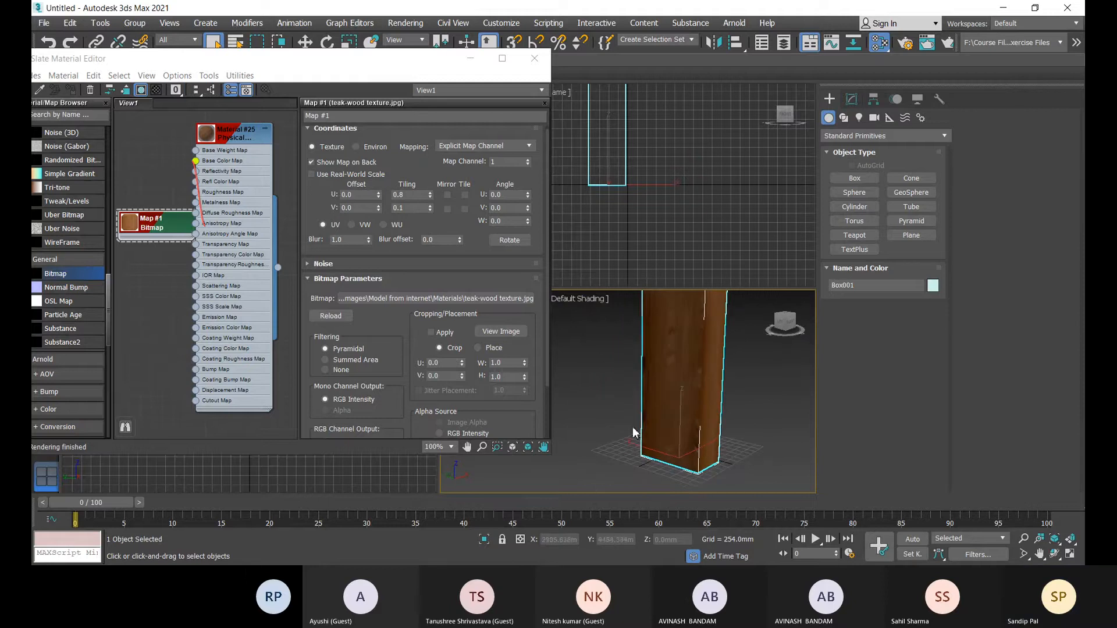
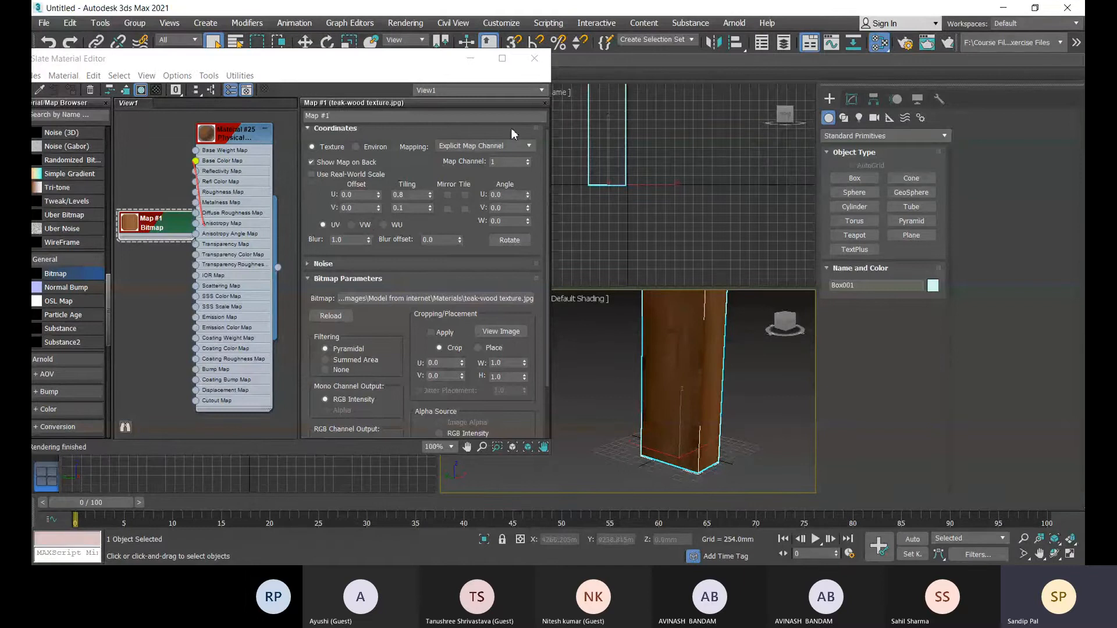
# Open the parameters of Material #25, inspect the cabinet's top and set the base color roughness to 0.17
pyautogui.doubleClick(239, 141)
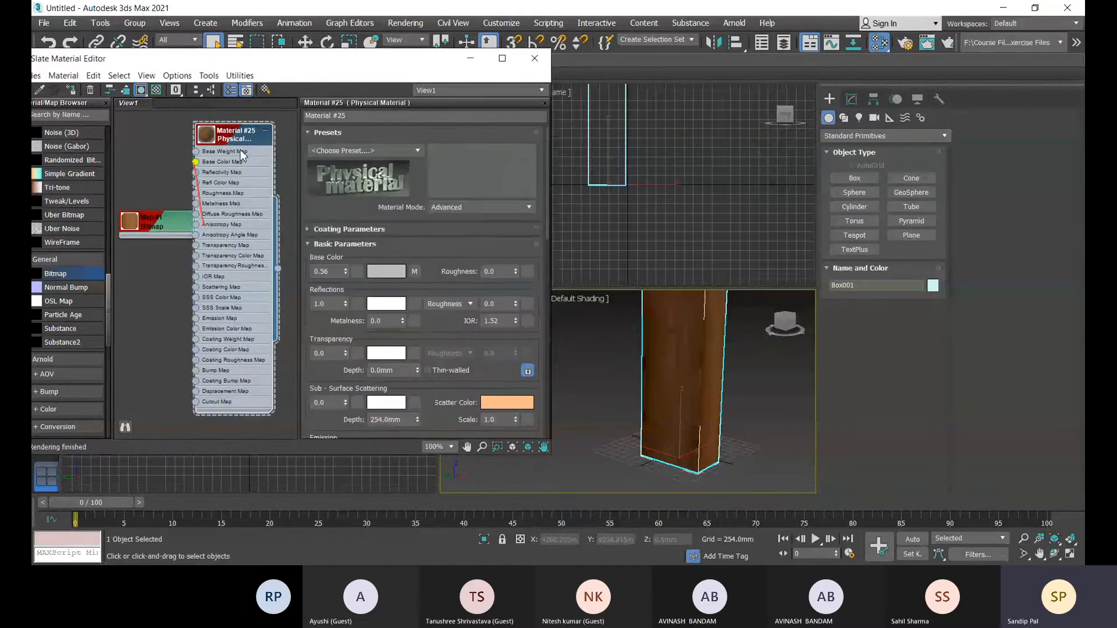
pyautogui.moveTo(242, 138); pyautogui.dragTo(253, 139)
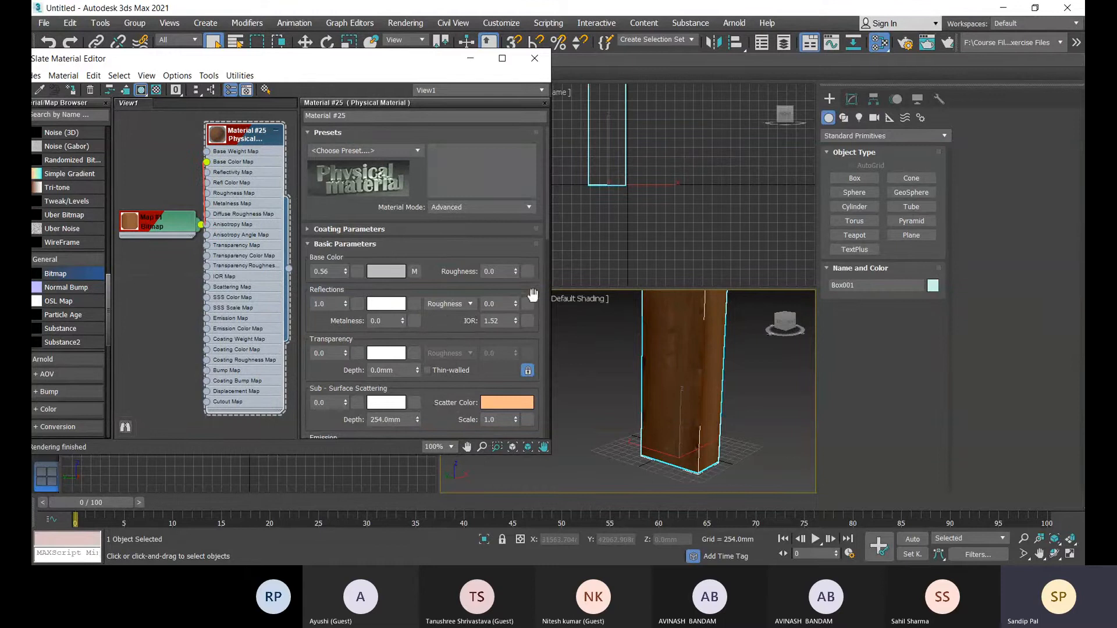
pyautogui.scroll(5, 701, 378)
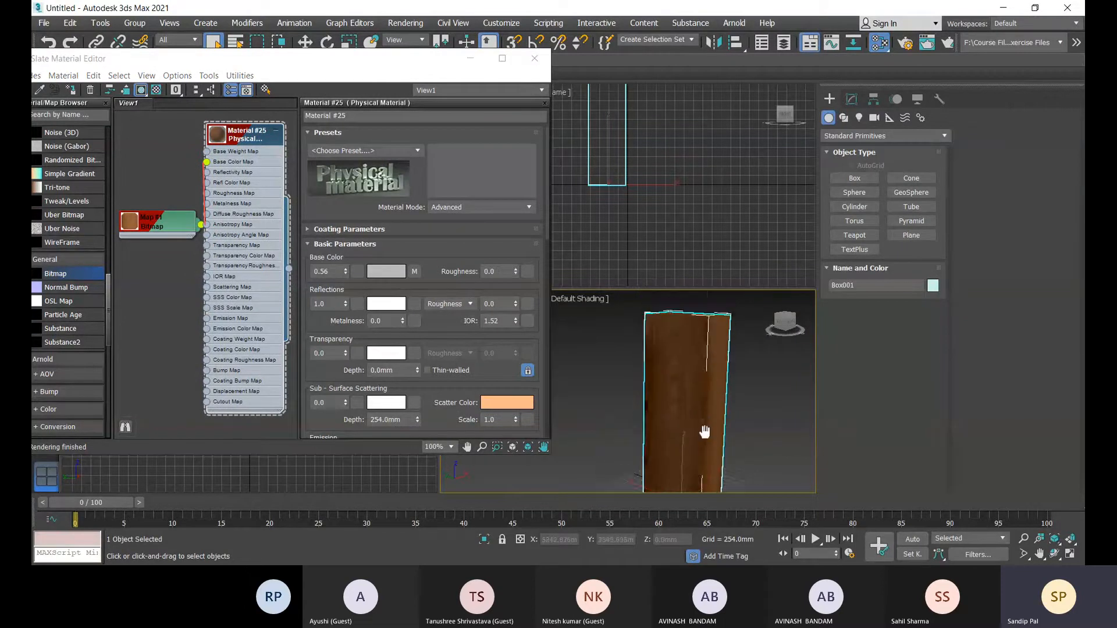
pyautogui.scroll(4, 681, 402)
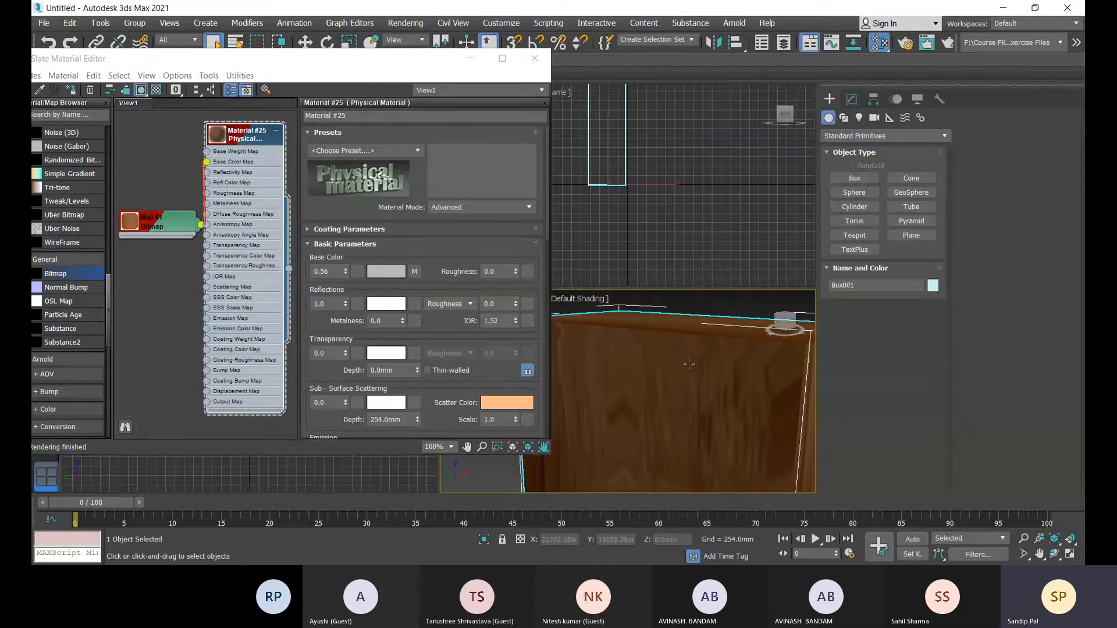
pyautogui.scroll(-1, 635, 375)
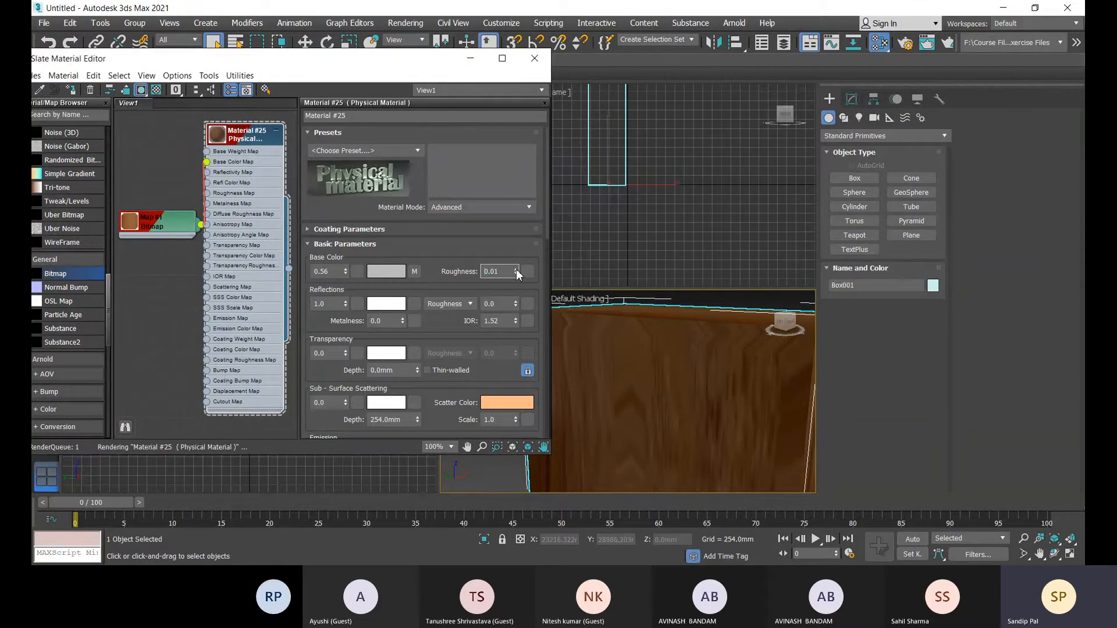
pyautogui.moveTo(515, 269); pyautogui.dragTo(516, 262)
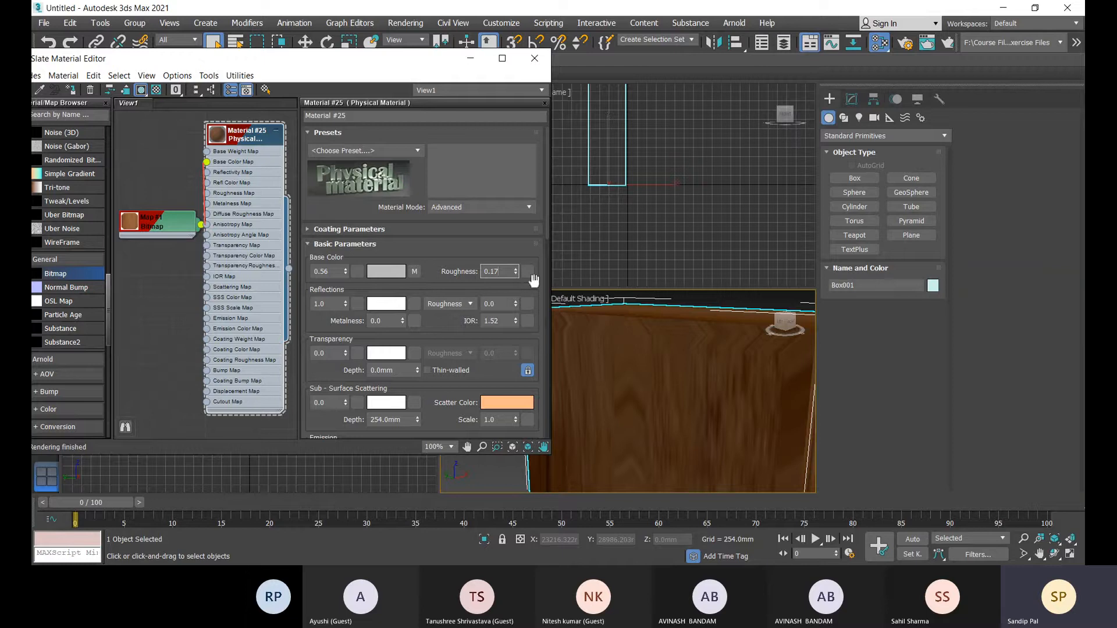
# Connect Map #1 to the Roughness Map input and load teak-wood texture.jpg as a second bitmap for the base color roughness
pyautogui.moveTo(192, 227)
pyautogui.mouseDown()
pyautogui.moveTo(185, 197)
pyautogui.moveTo(147, 187)
pyautogui.moveTo(208, 193)
pyautogui.mouseUp()
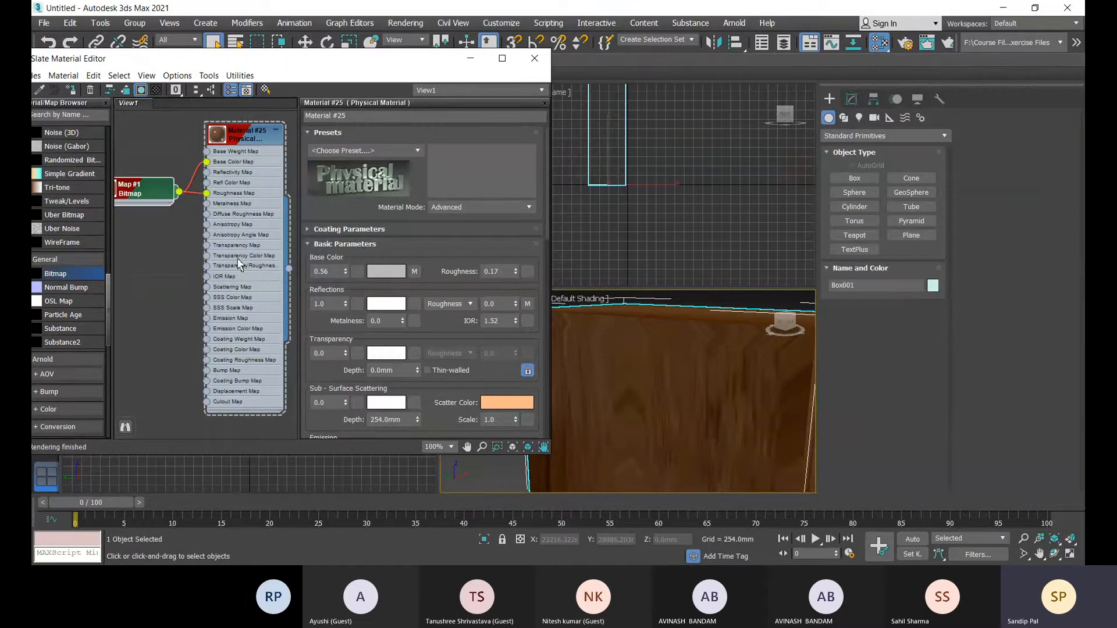
pyautogui.moveTo(147, 193); pyautogui.dragTo(156, 180)
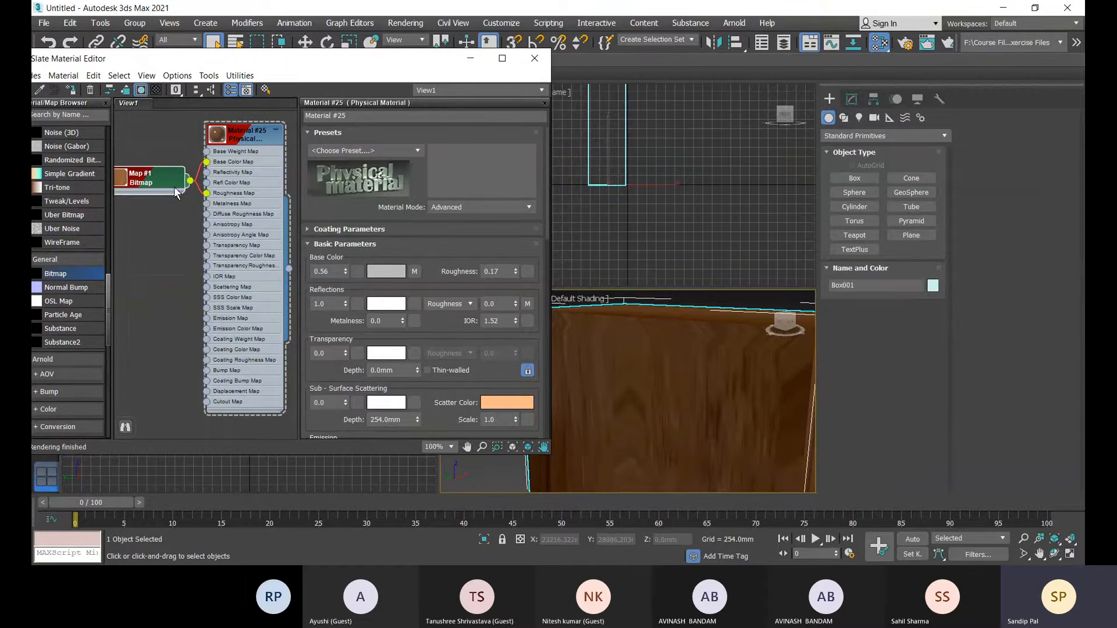
pyautogui.click(527, 271)
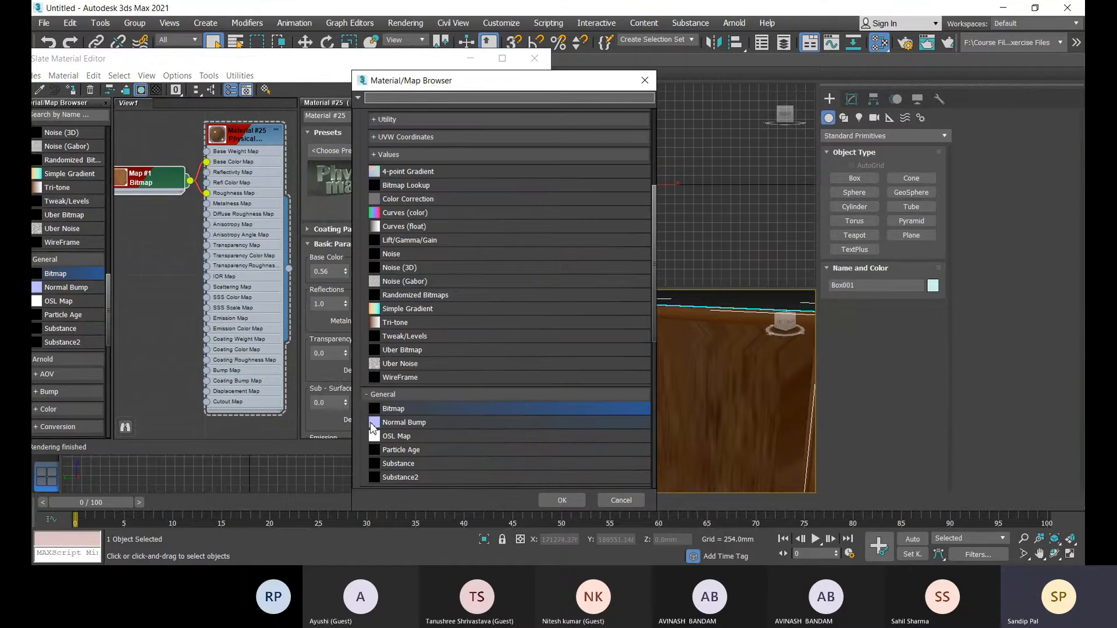
pyautogui.doubleClick(410, 411)
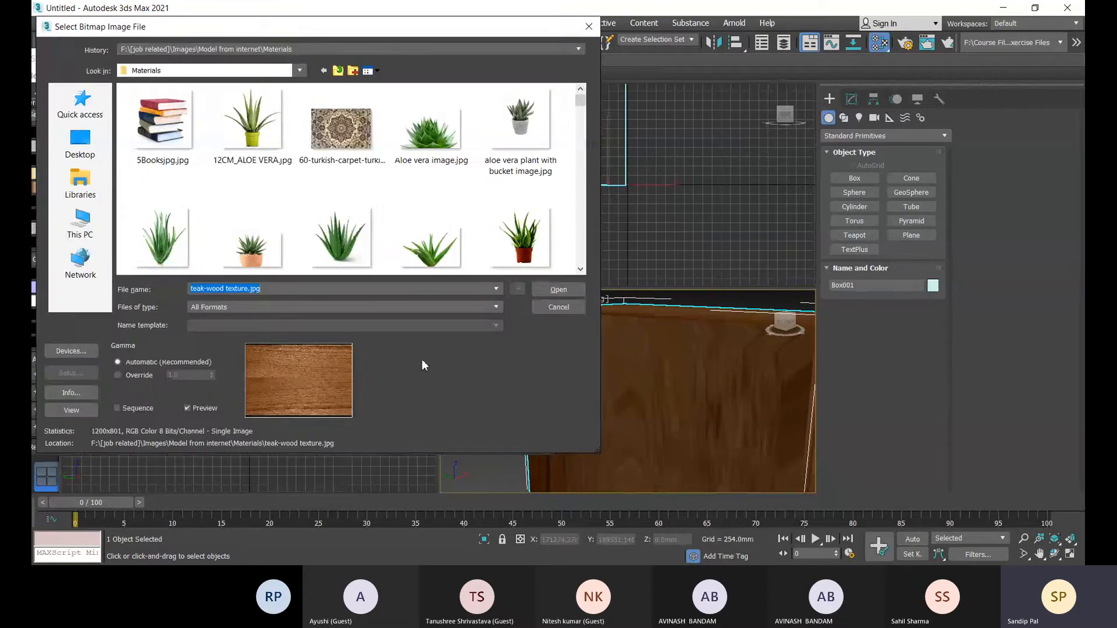
pyautogui.click(559, 290)
pyautogui.moveTo(121, 223); pyautogui.dragTo(164, 231)
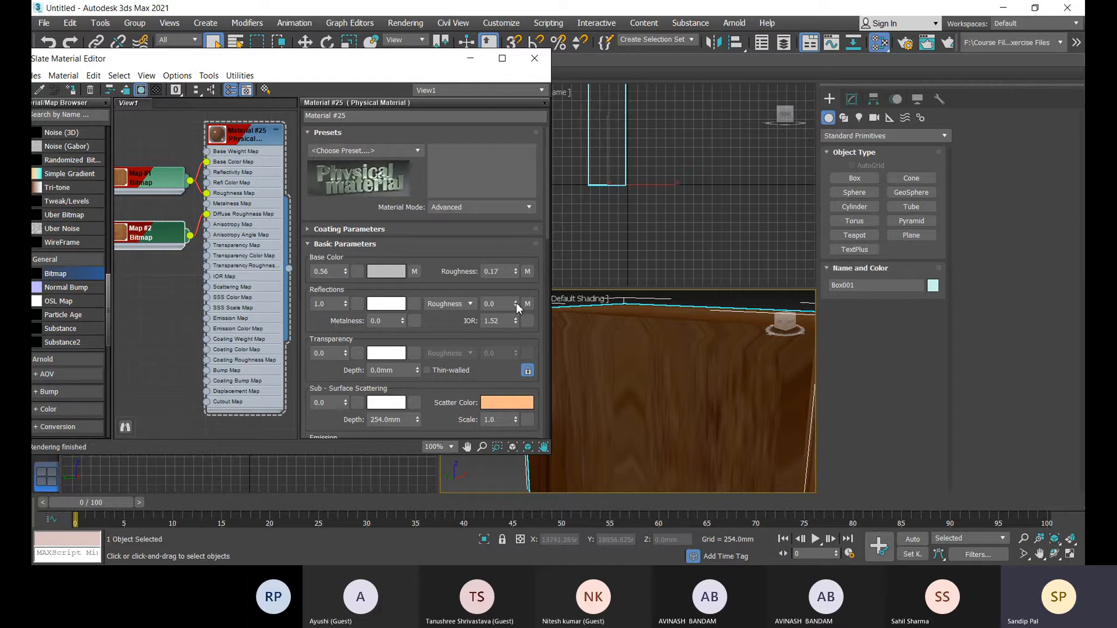
# Set the material's reflection roughness to 0.18 and its reflection weight to 0.7, checking the cabinet's wood surface
pyautogui.moveTo(515, 302); pyautogui.dragTo(515, 287)
pyautogui.scroll(-4, 690, 394)
pyautogui.moveTo(692, 405); pyautogui.dragTo(667, 338, button='middle')
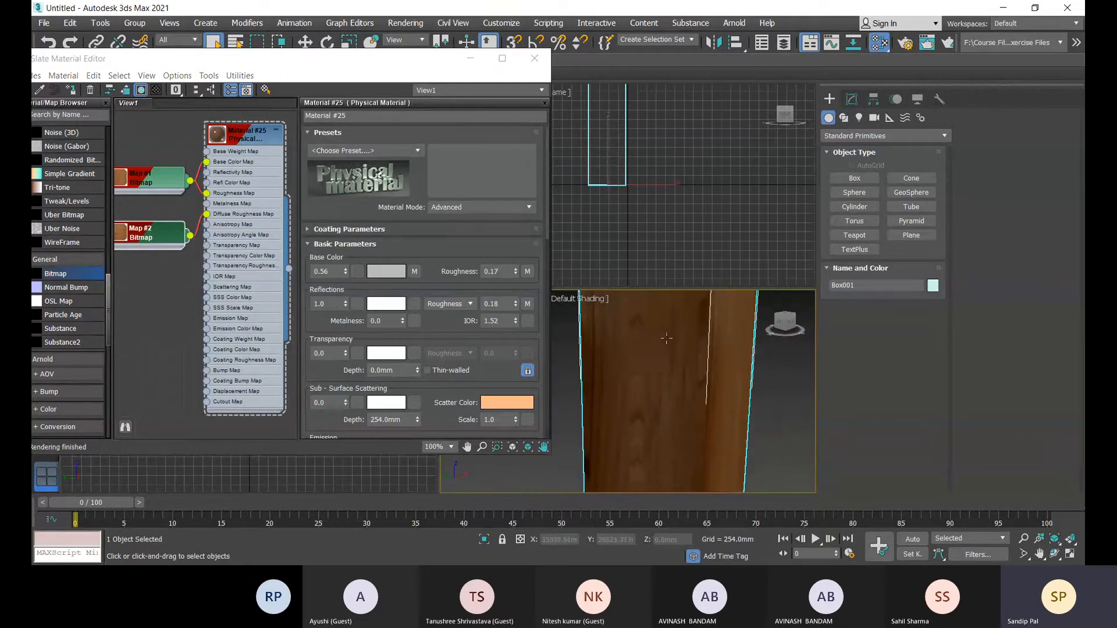
pyautogui.click(345, 307)
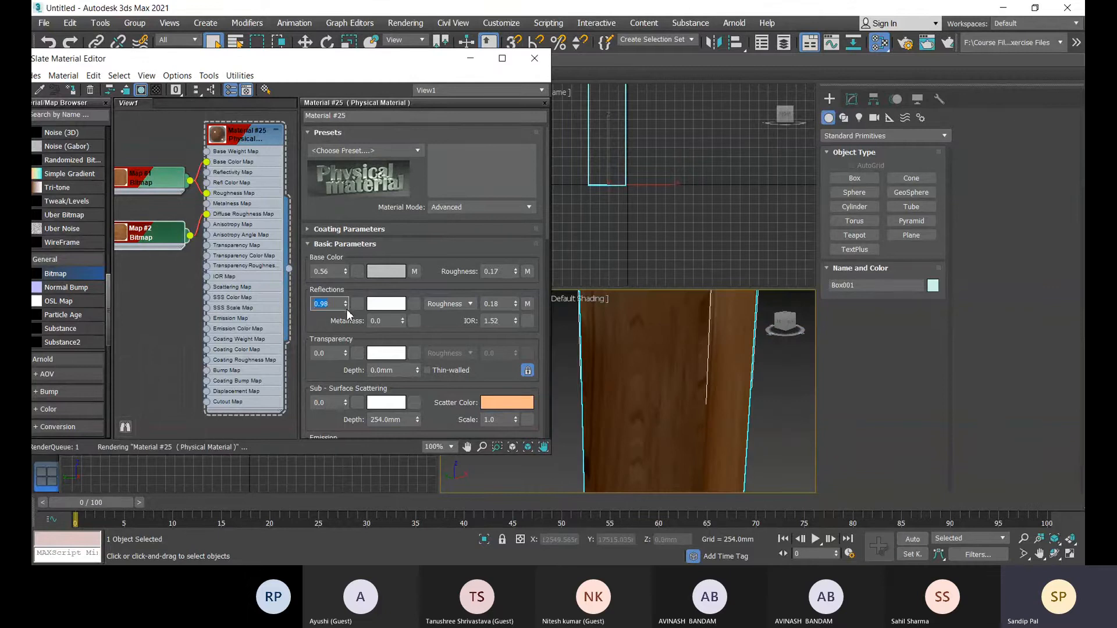
pyautogui.moveTo(348, 314); pyautogui.dragTo(349, 336)
pyautogui.click(346, 301)
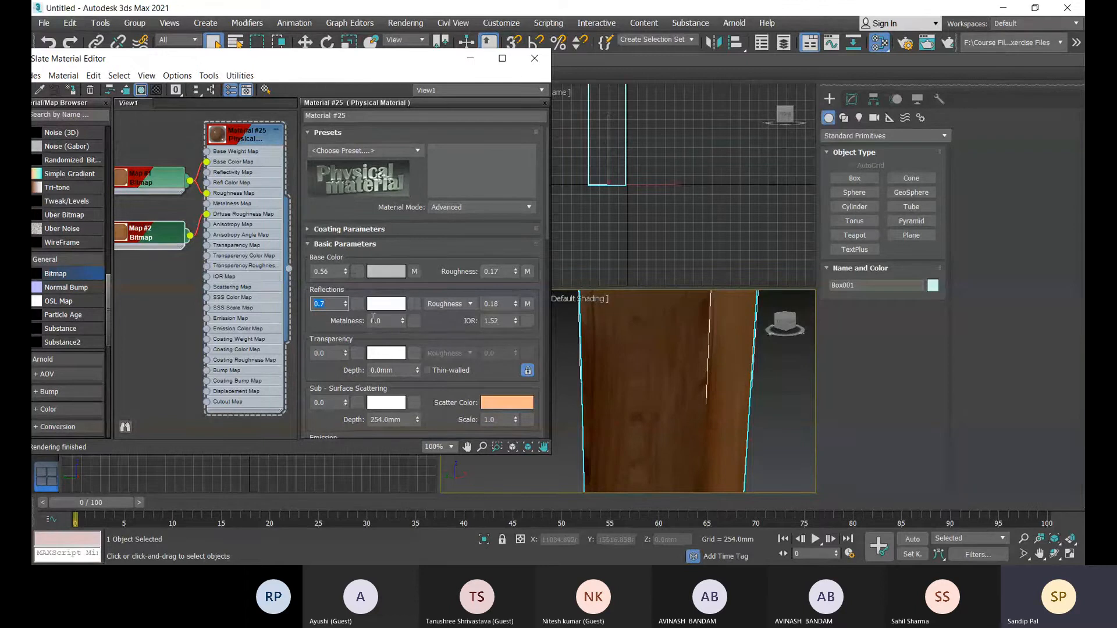
# Set the material's clearcoat color to a light green with hue 0.289 and saturation 0.829
pyautogui.click(308, 244)
pyautogui.click(307, 243)
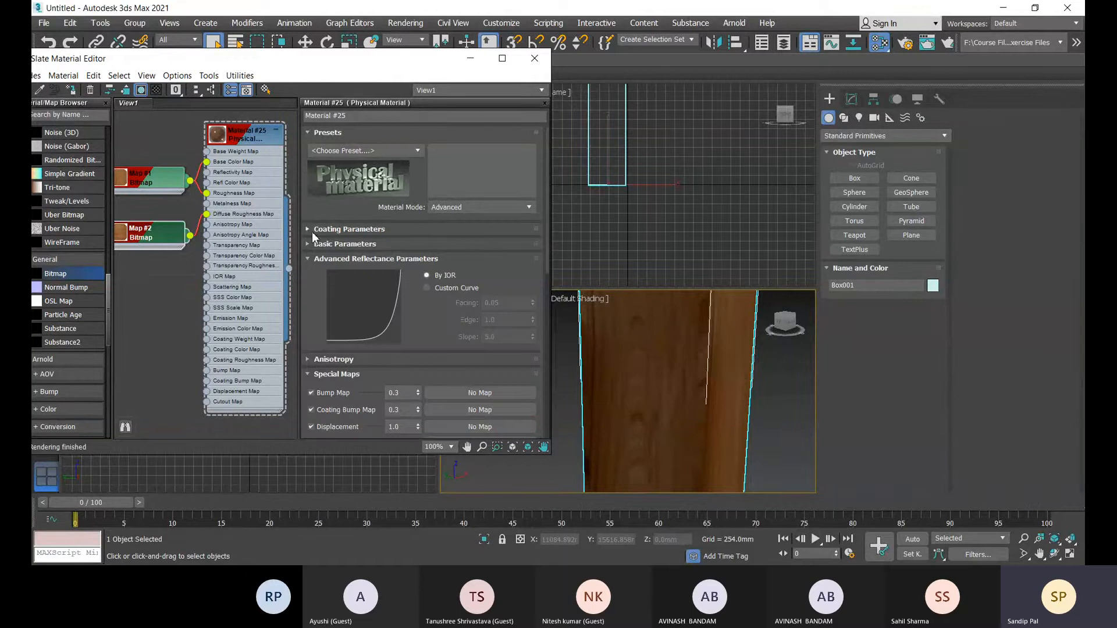
pyautogui.click(309, 230)
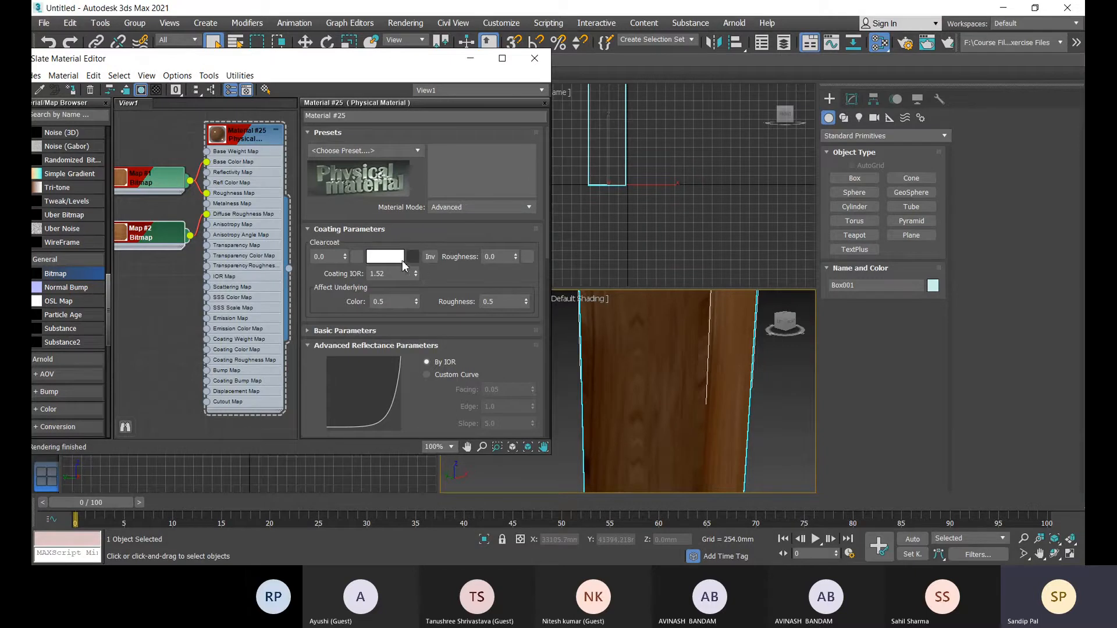
pyautogui.click(385, 257)
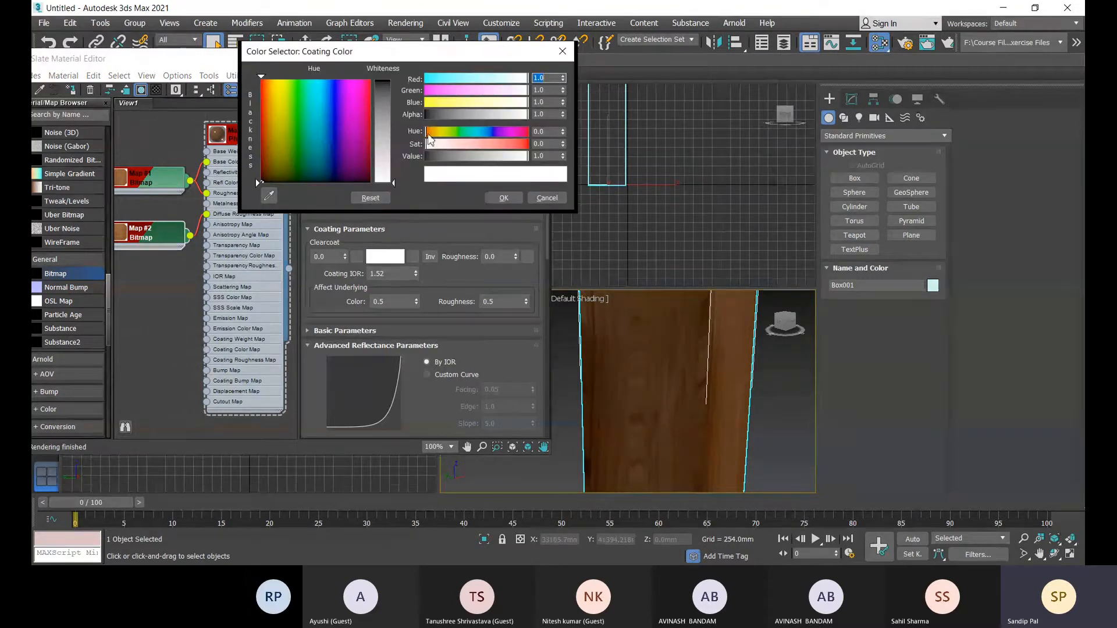
pyautogui.click(457, 136)
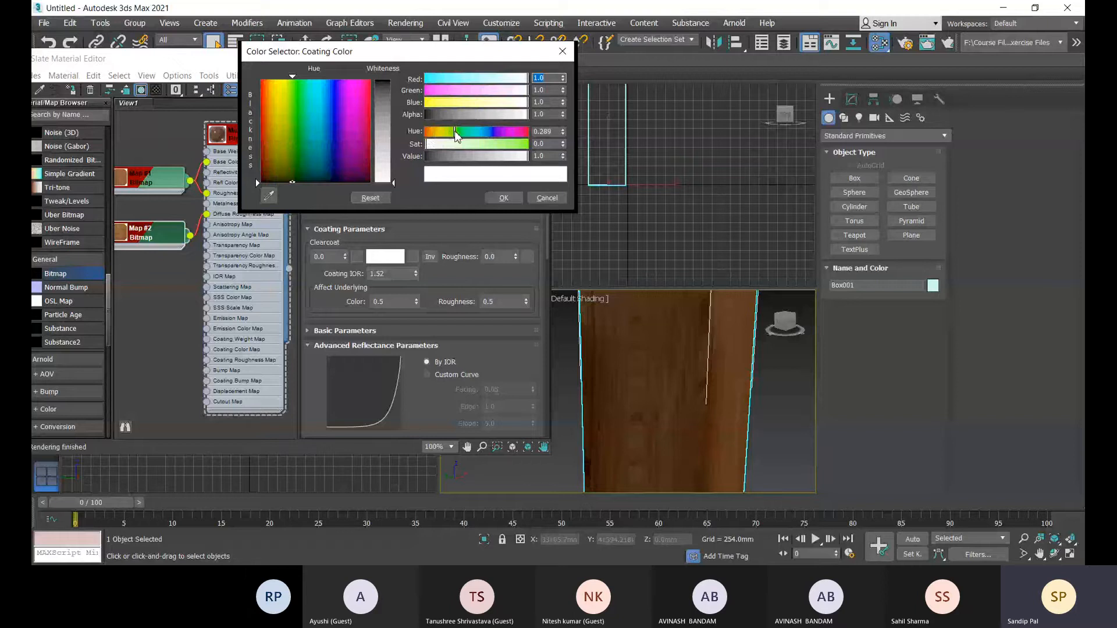
pyautogui.moveTo(457, 144); pyautogui.dragTo(500, 144)
pyautogui.click(504, 198)
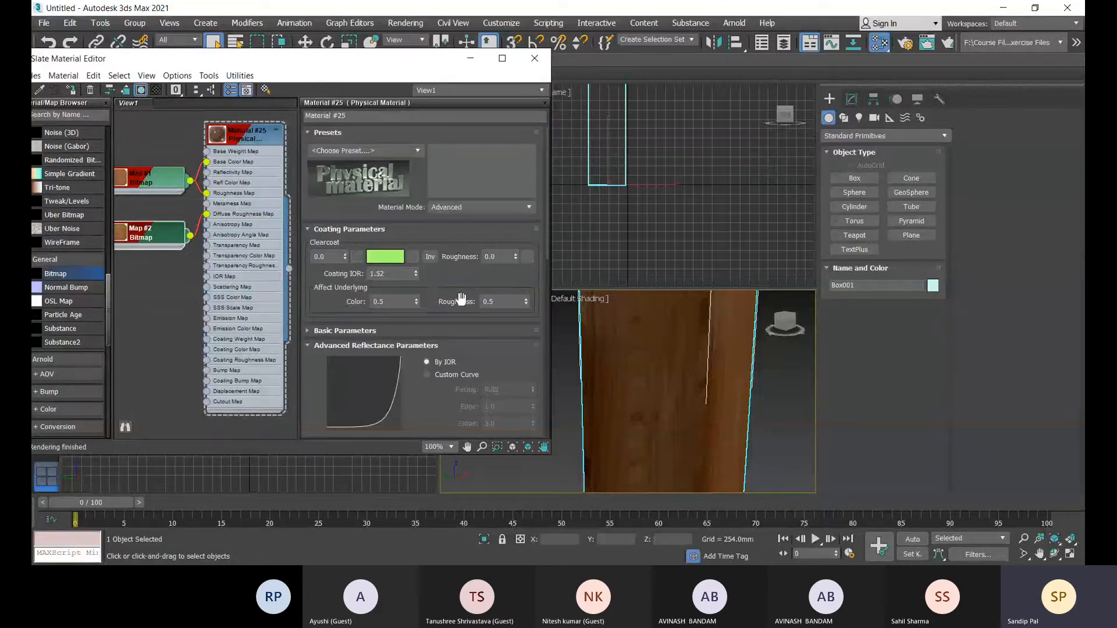
pyautogui.click(402, 260)
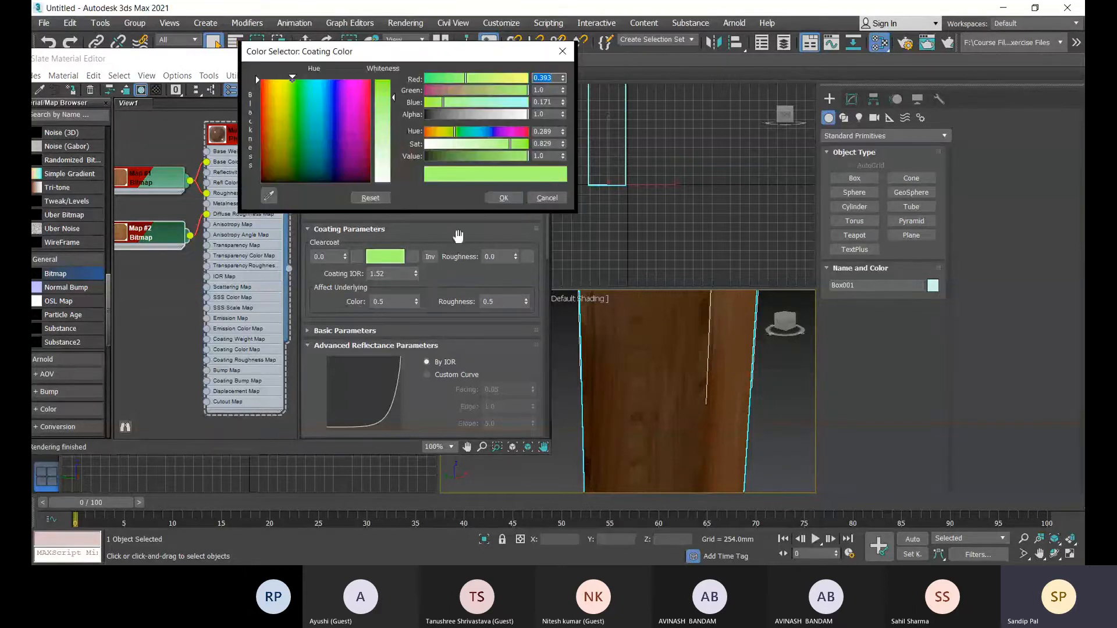
pyautogui.click(547, 197)
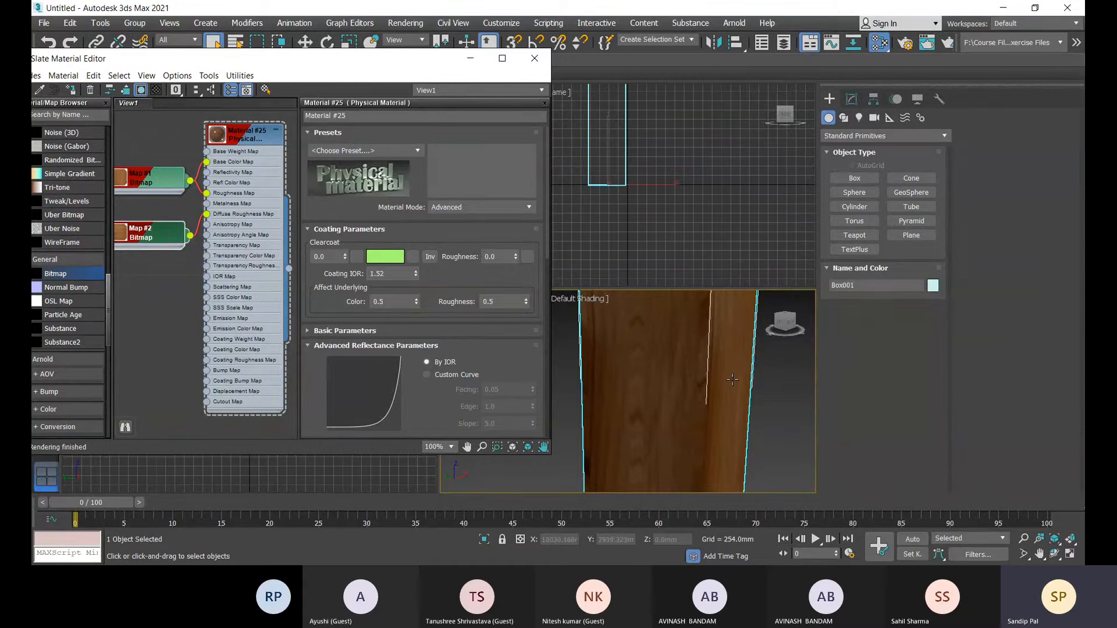
# View the whole cabinet and reposition the Slate Material Editor window so its browser and toolbar are fully on screen
pyautogui.scroll(-5, 733, 380)
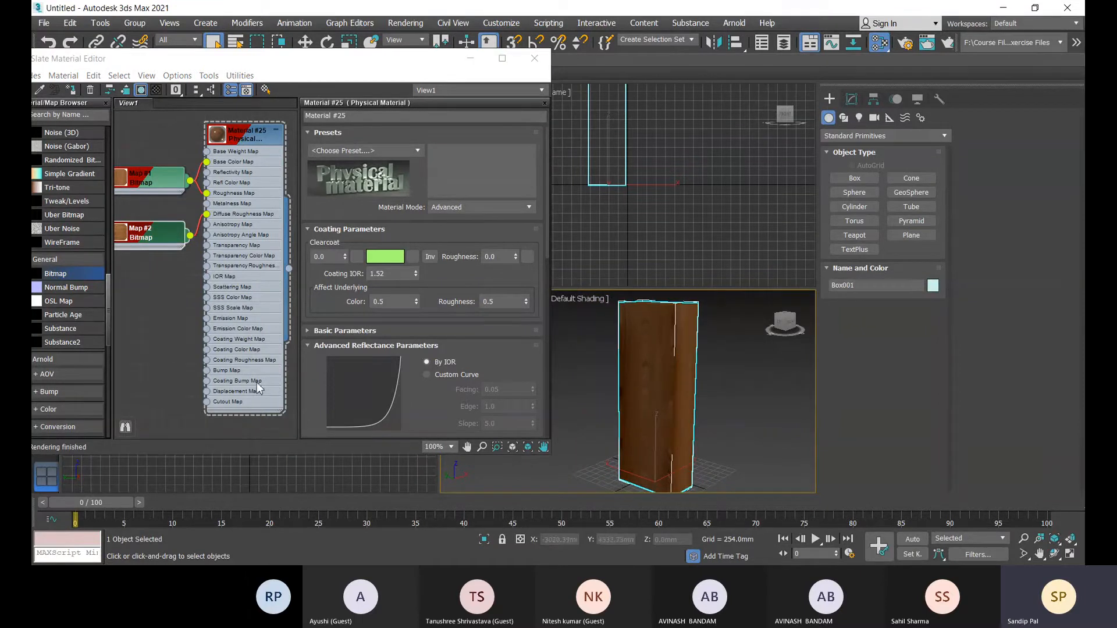
pyautogui.click(190, 329)
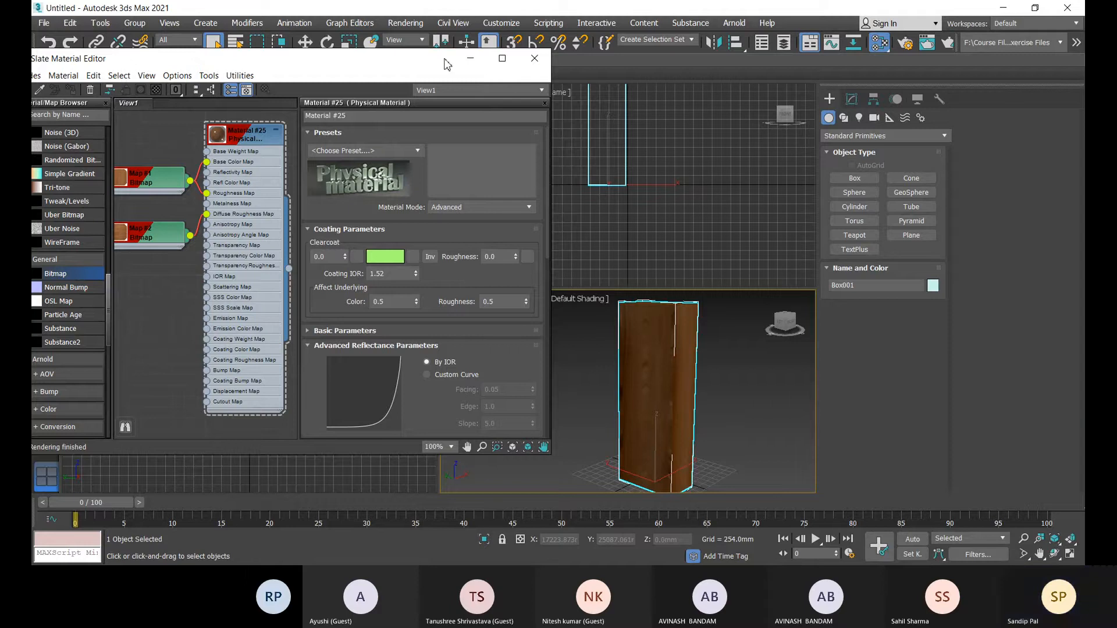
pyautogui.moveTo(447, 64); pyautogui.dragTo(377, 56)
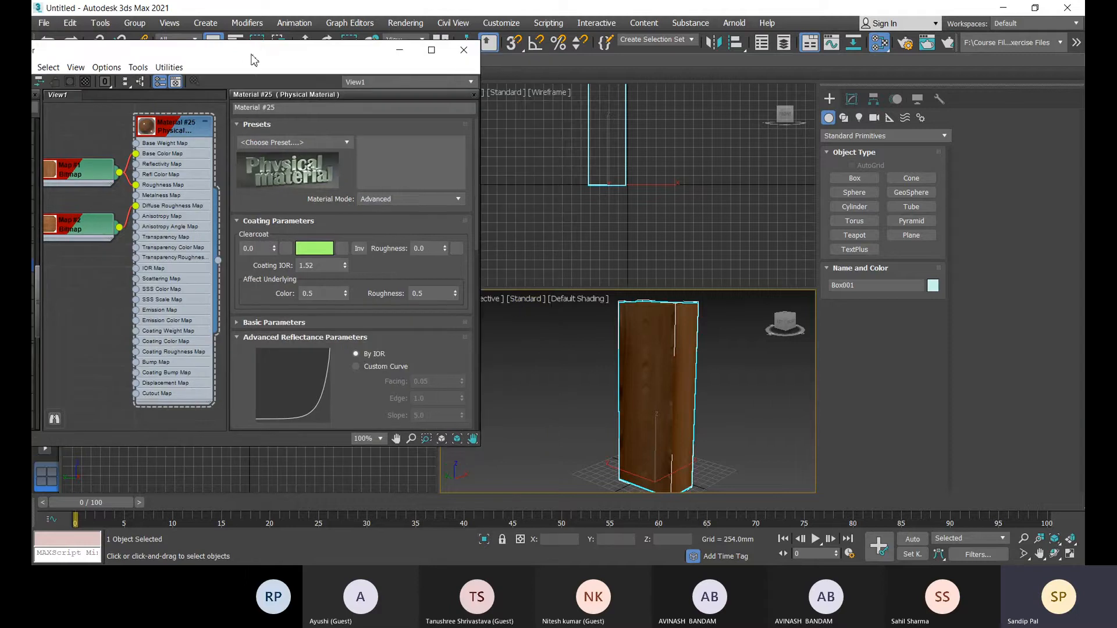
pyautogui.moveTo(253, 59); pyautogui.dragTo(420, 52)
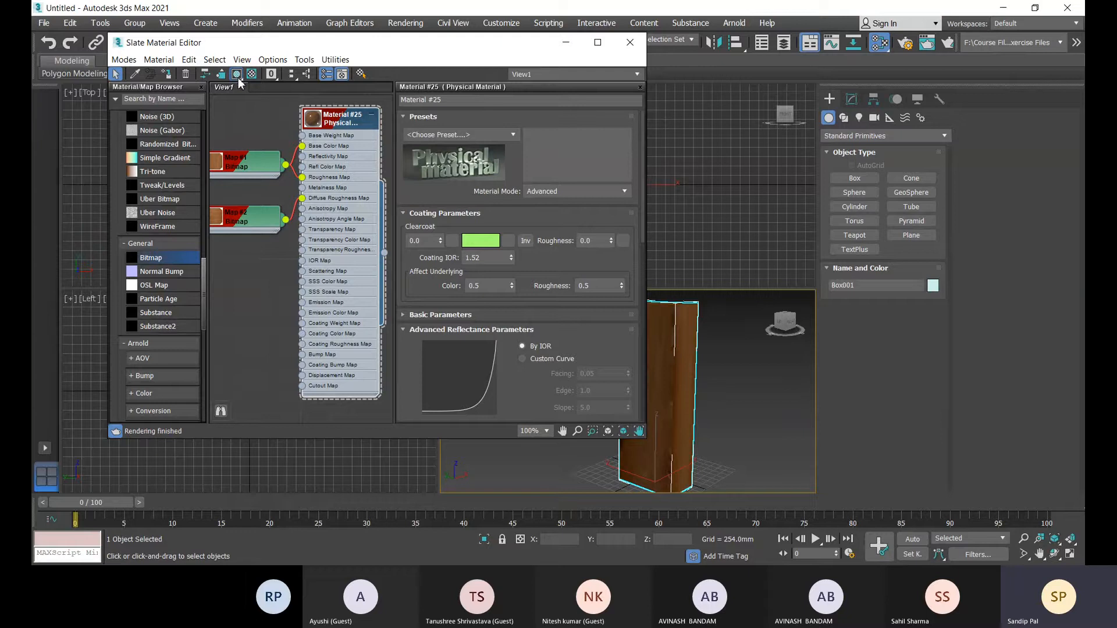
# Turn off the shaded material display in the viewport and move the Slate Material Editor clear of the perspective view
pyautogui.click(238, 75)
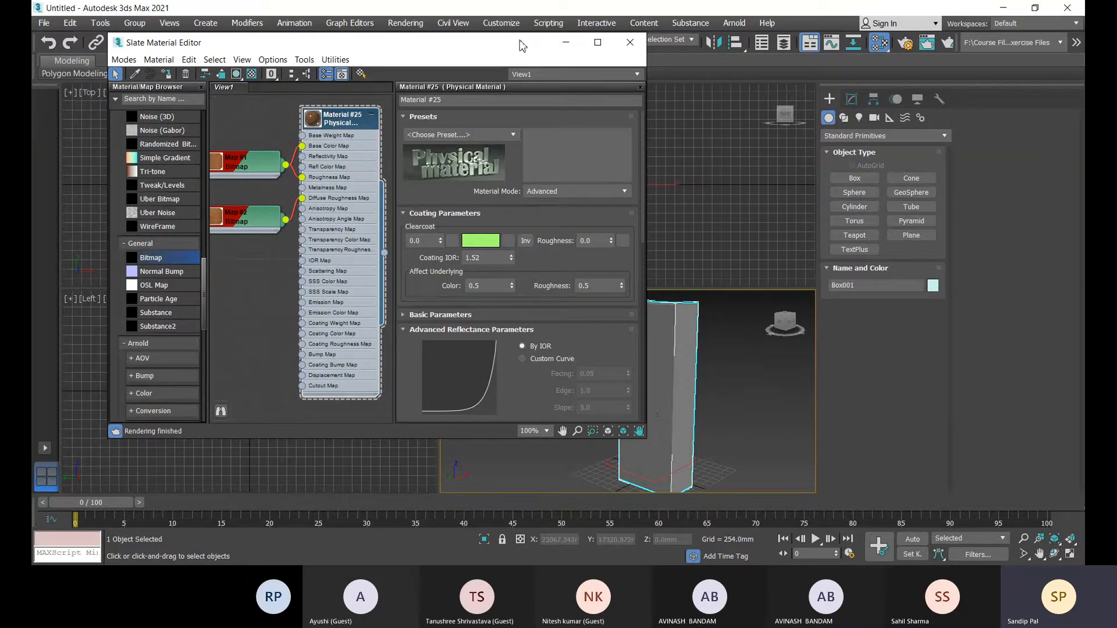
pyautogui.moveTo(521, 45); pyautogui.dragTo(434, 49)
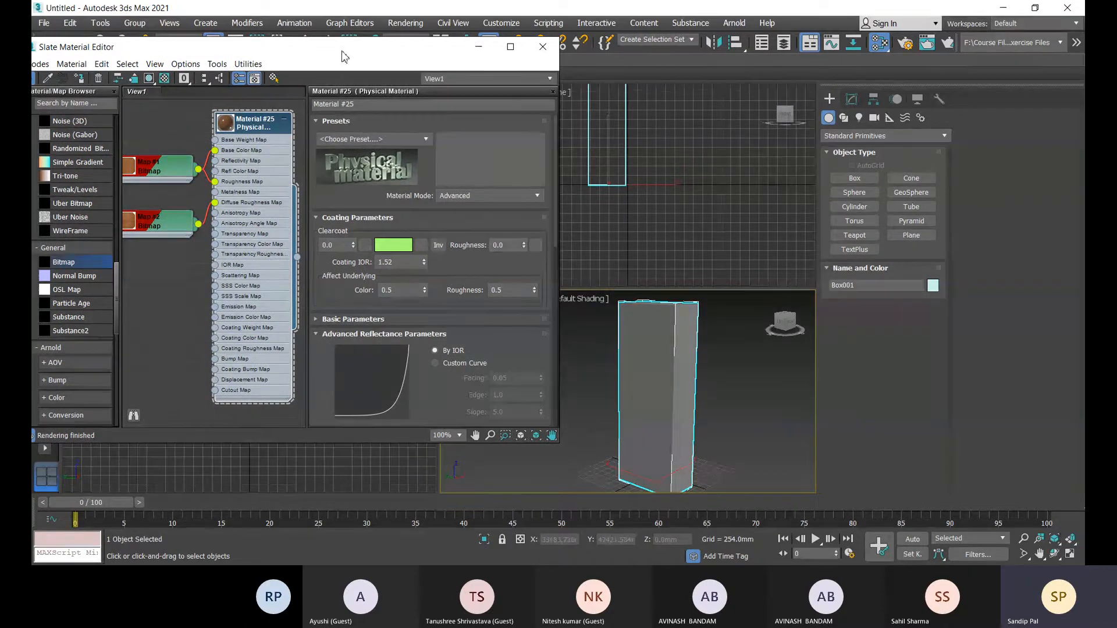
pyautogui.moveTo(341, 55); pyautogui.dragTo(292, 59)
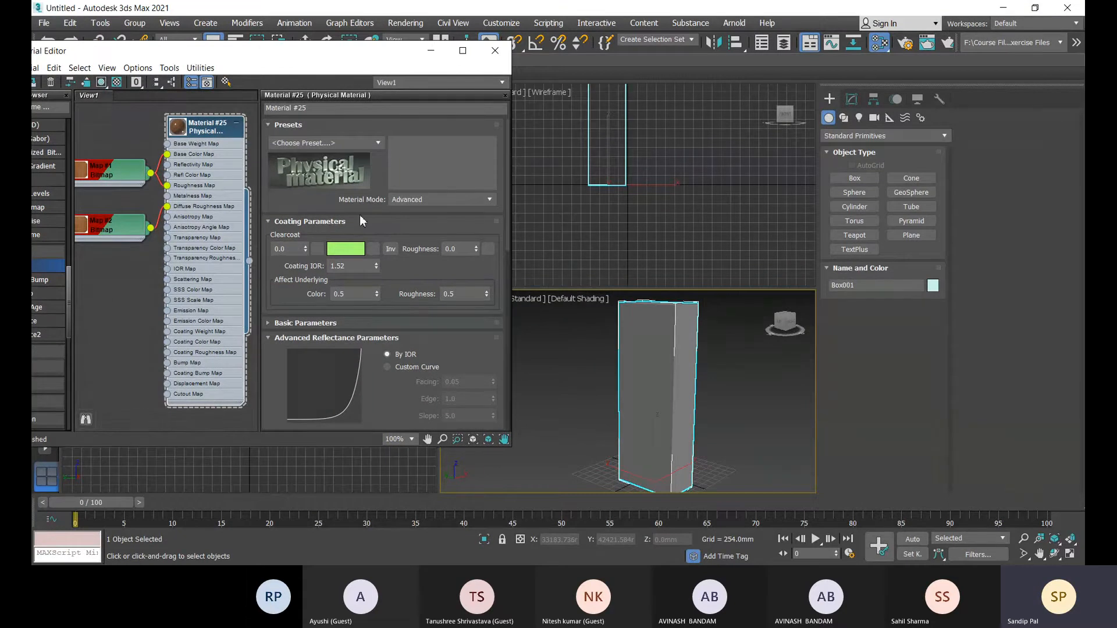
pyautogui.moveTo(355, 60); pyautogui.dragTo(311, 71)
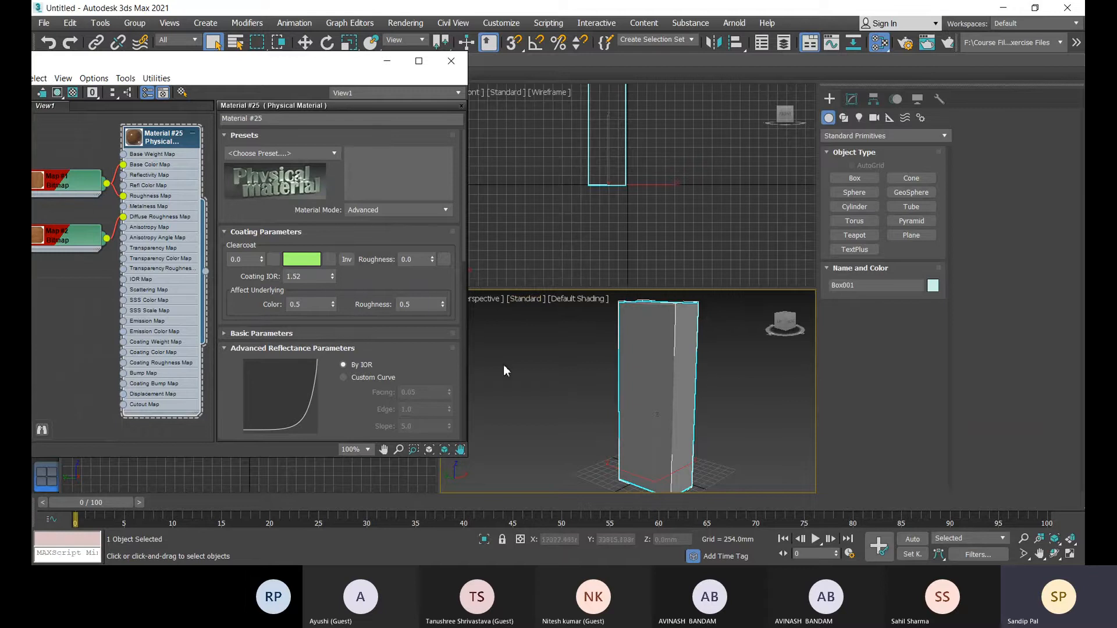
# Preview the perspective viewport with ActiveShade using Arnold, and return it to the Standard display mode
pyautogui.click(532, 300)
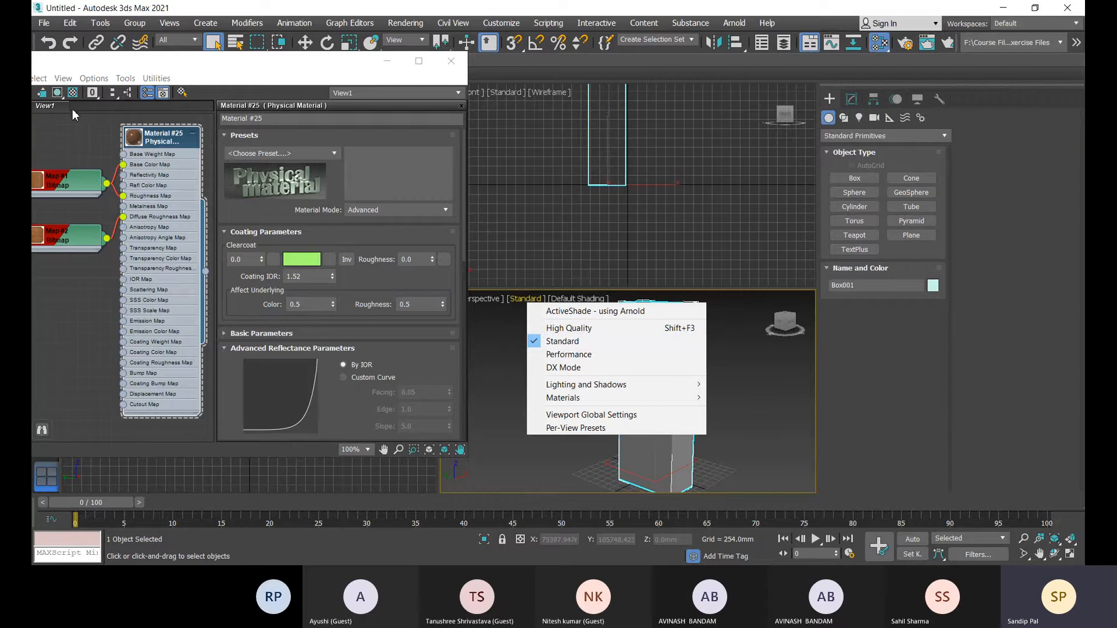
pyautogui.click(576, 312)
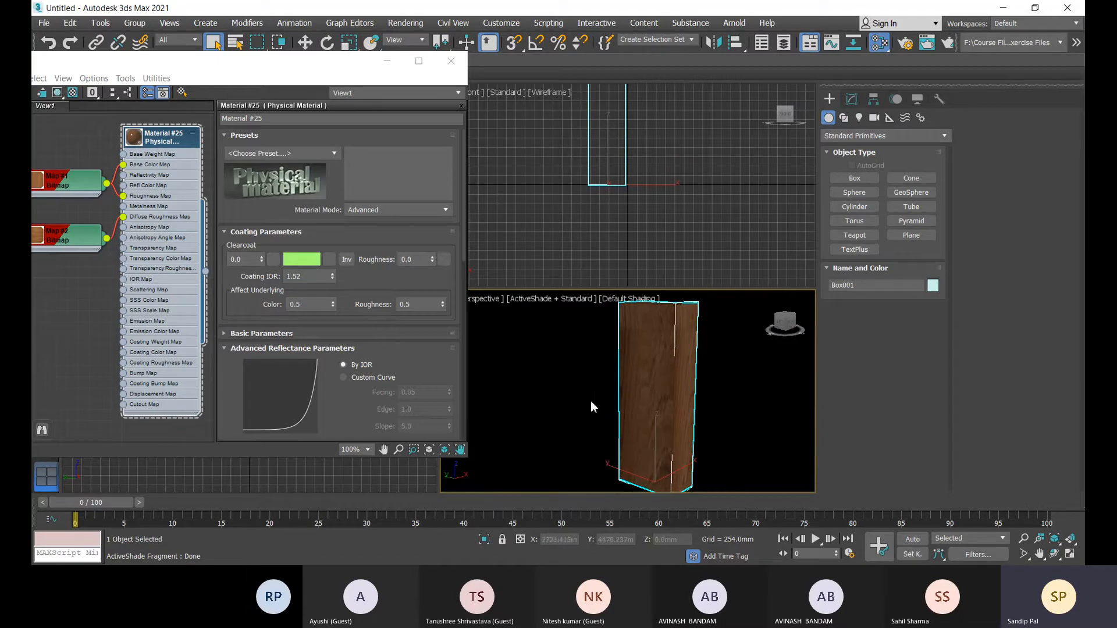
pyautogui.click(545, 298)
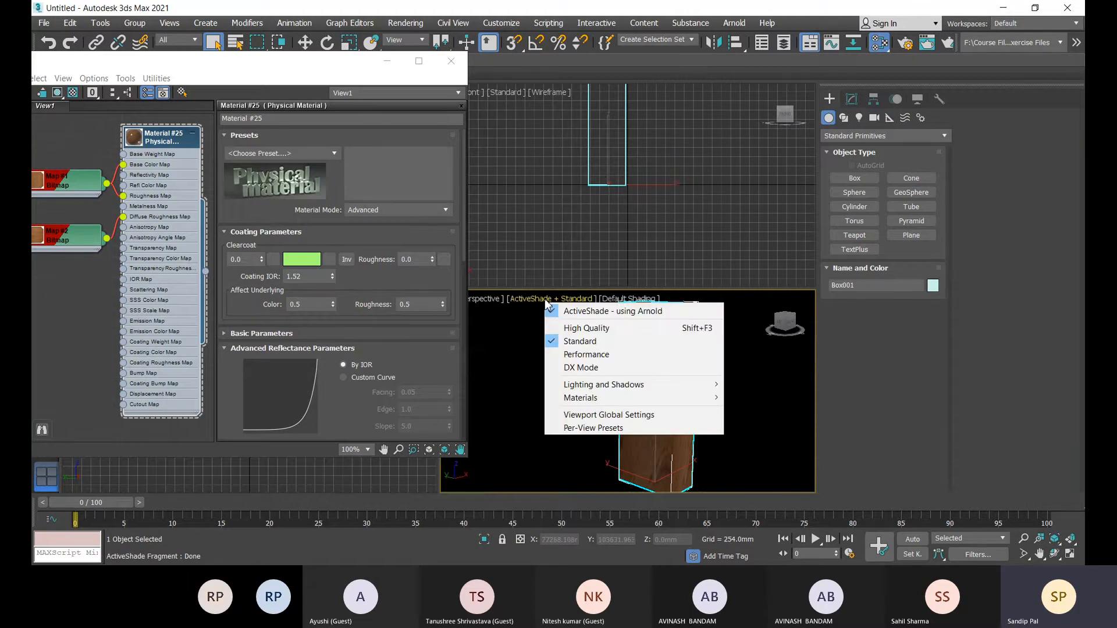
pyautogui.click(553, 342)
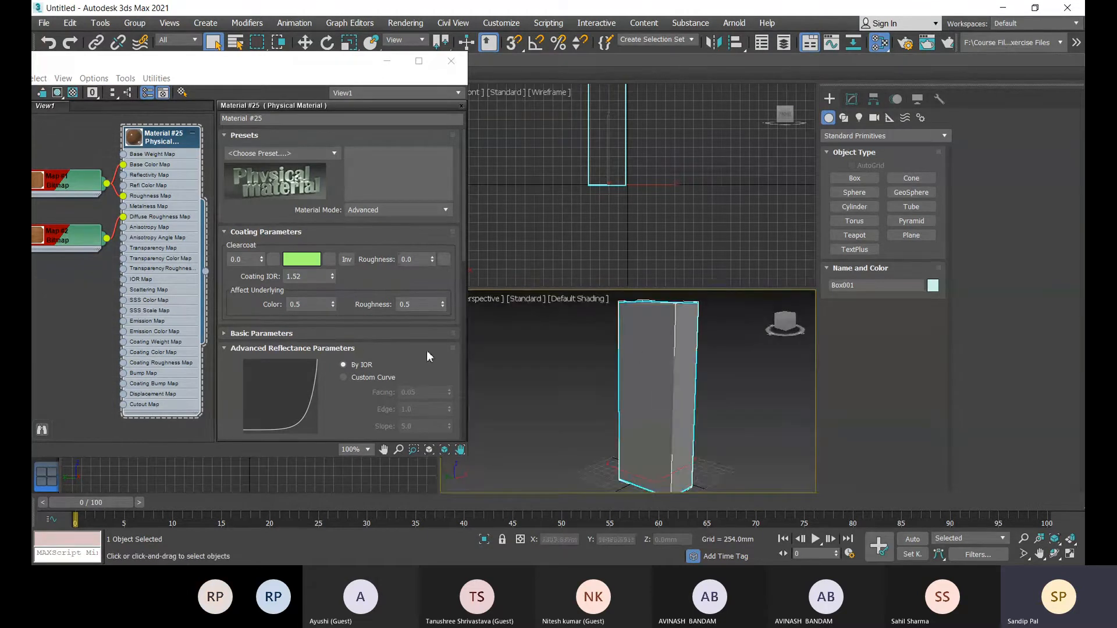
# Show the shaded wood material in the viewport and move the Slate Material Editor fully back on screen
pyautogui.click(58, 93)
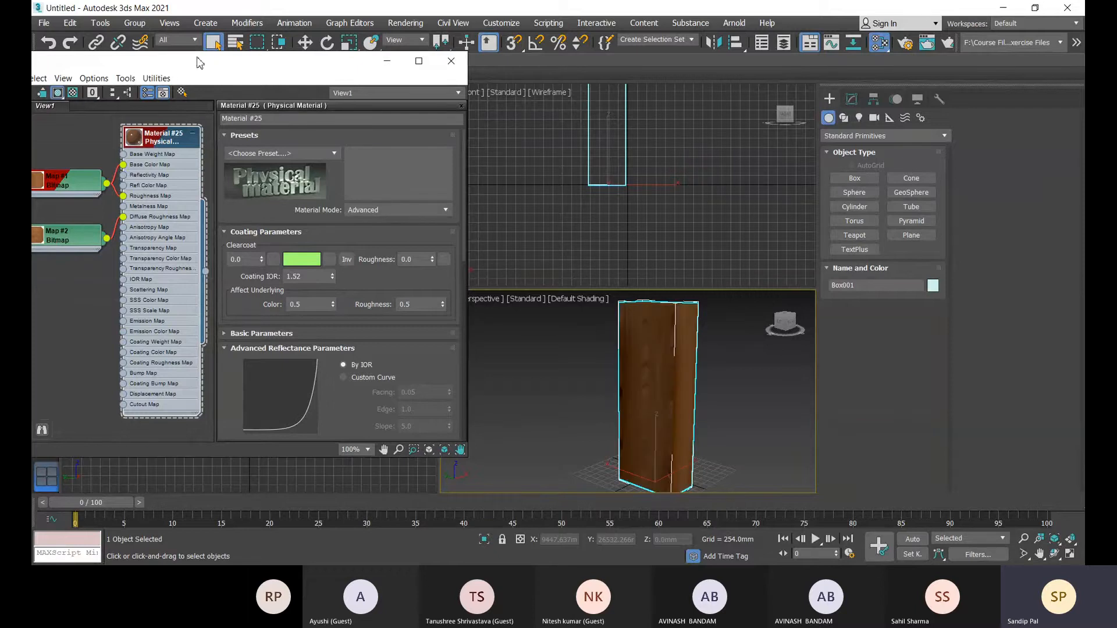
pyautogui.moveTo(197, 56); pyautogui.dragTo(342, 57)
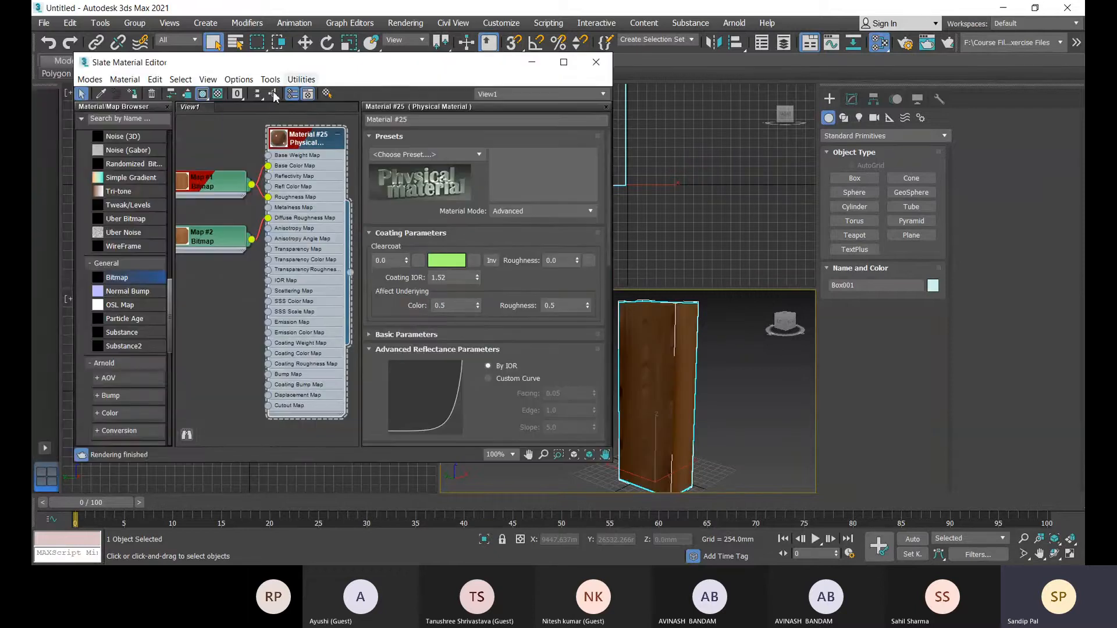
pyautogui.click(219, 96)
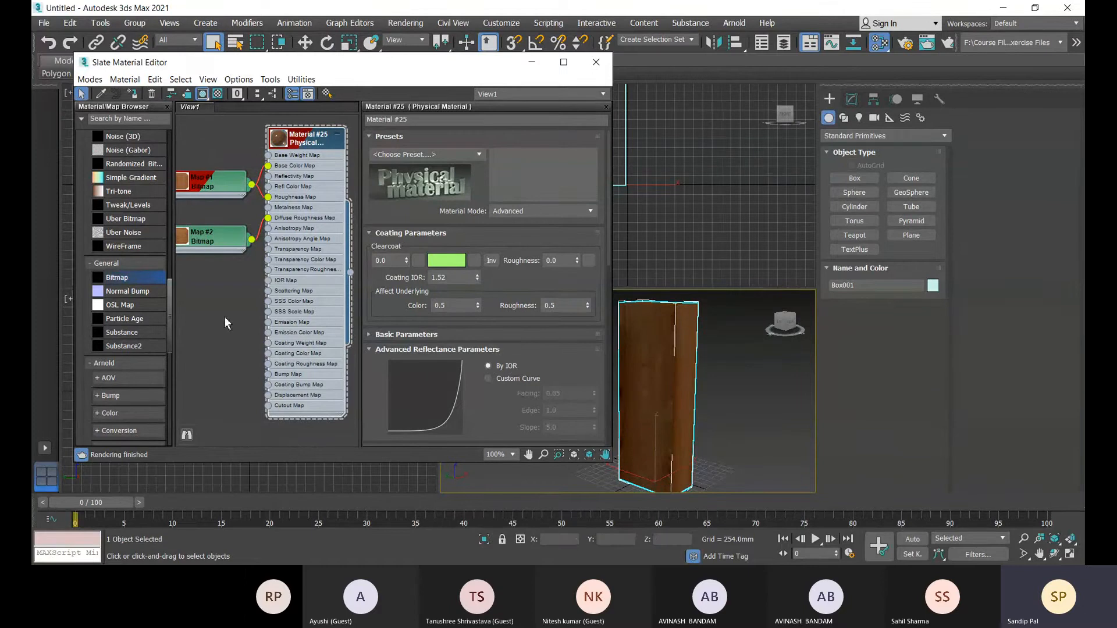
# Inspect the Material #25 node network at different scales and reset the node view zoom to 100%
pyautogui.moveTo(227, 319)
pyautogui.mouseDown(button='middle')
pyautogui.moveTo(256, 317)
pyautogui.moveTo(234, 327)
pyautogui.mouseUp(button='middle')
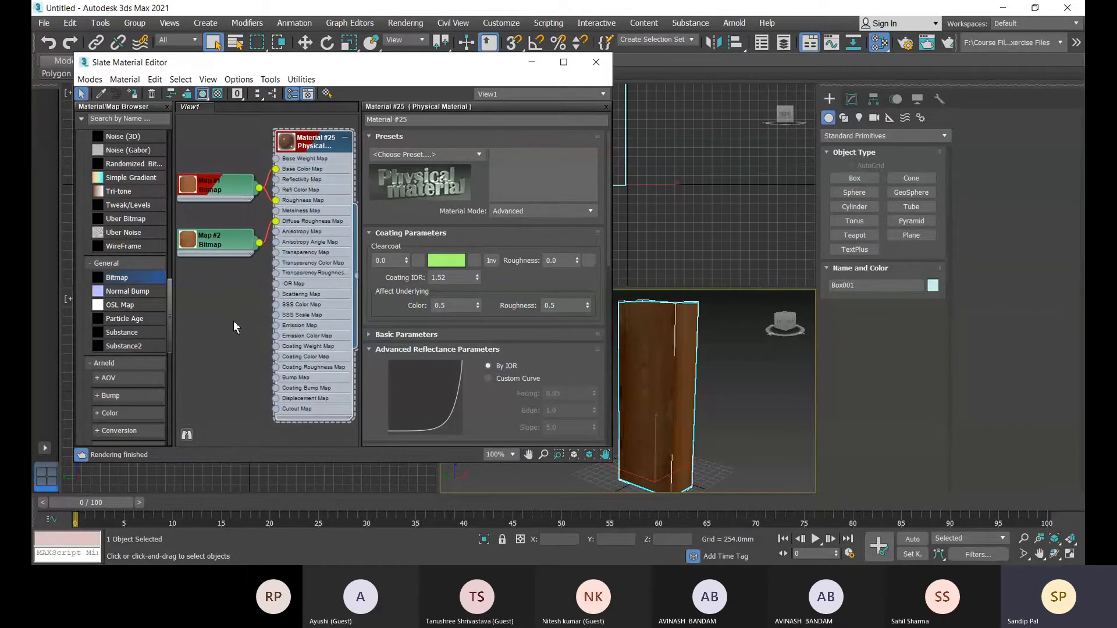
pyautogui.scroll(-6, 235, 321)
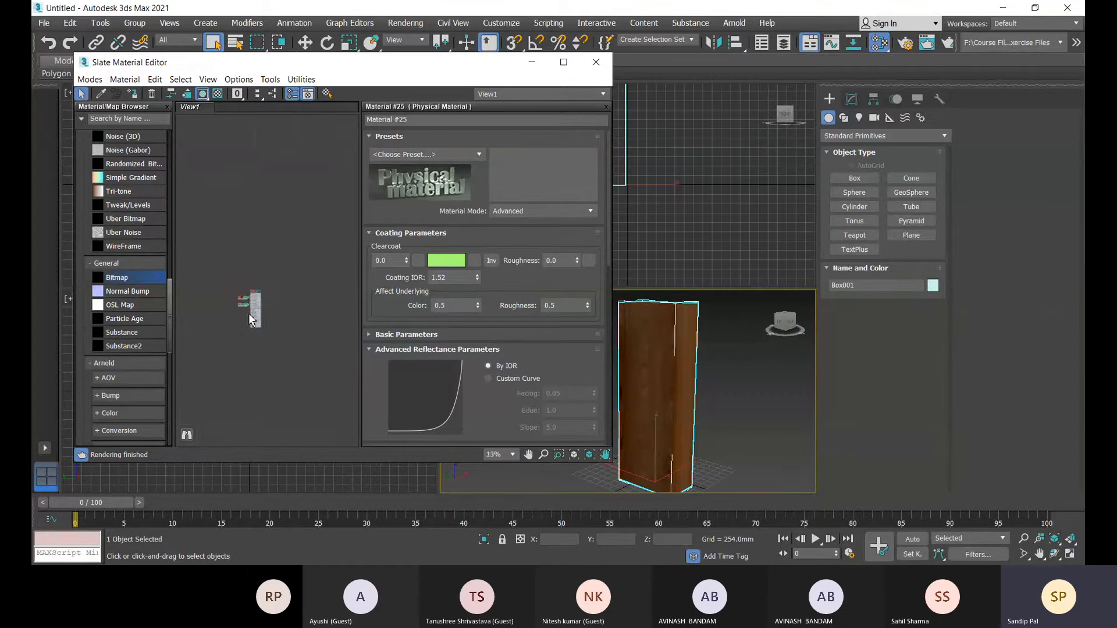
pyautogui.scroll(5, 246, 313)
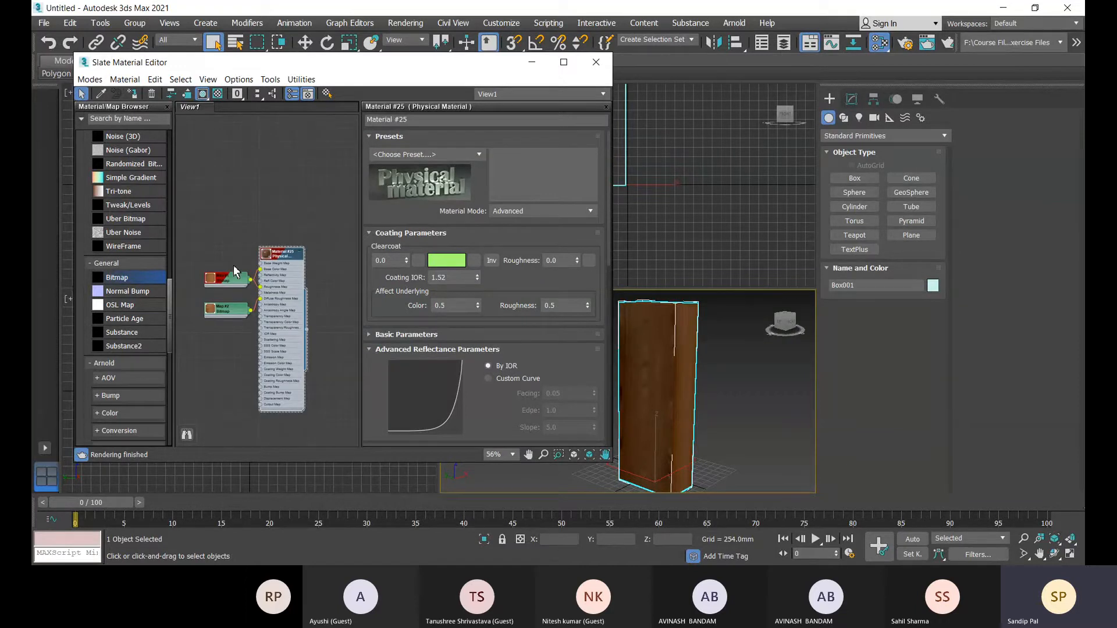
pyautogui.moveTo(235, 265); pyautogui.dragTo(277, 207, button='middle')
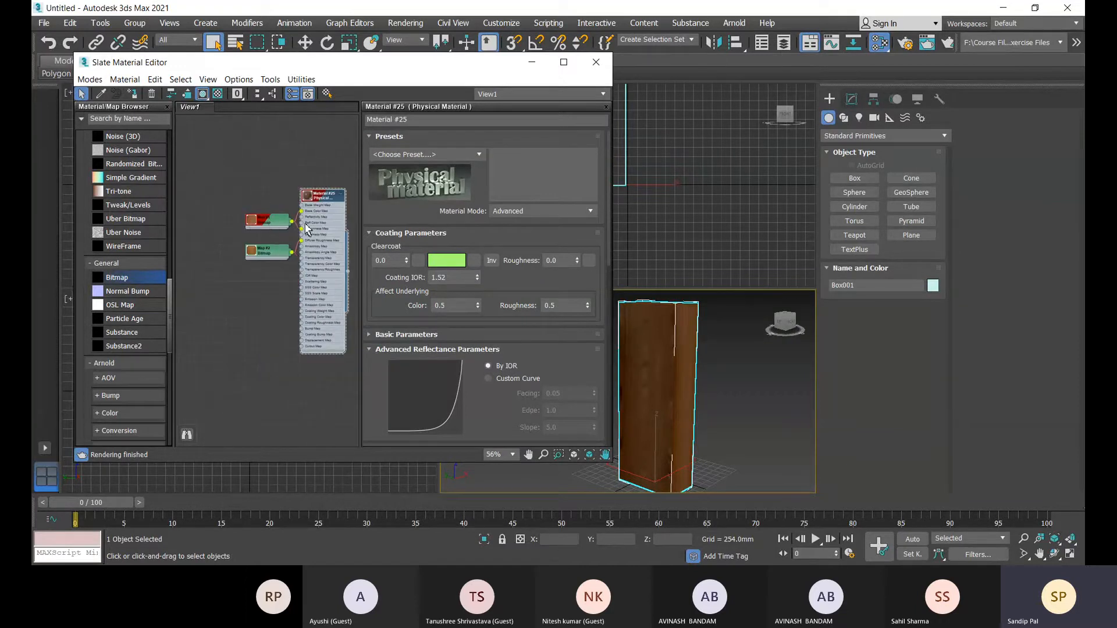
pyautogui.scroll(-2, 311, 288)
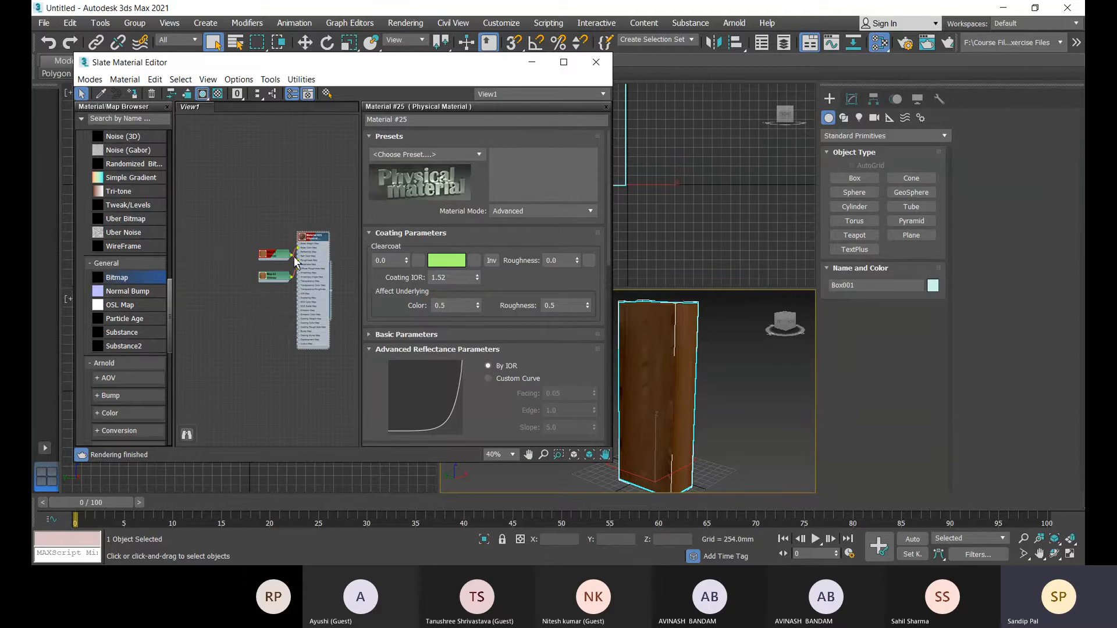
pyautogui.scroll(2, 313, 314)
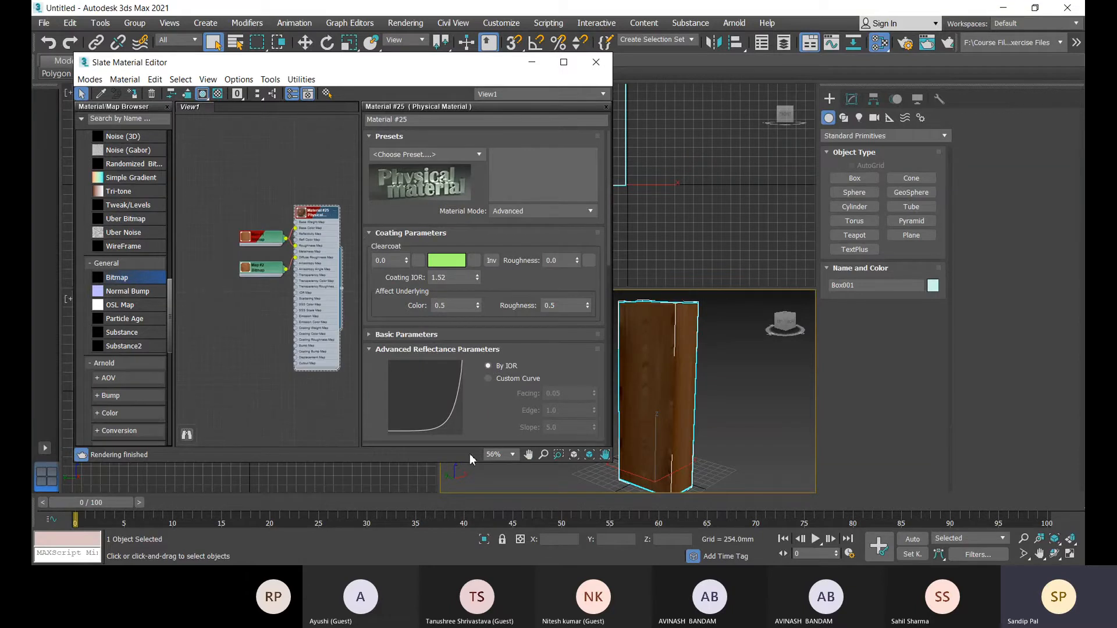
pyautogui.click(515, 454)
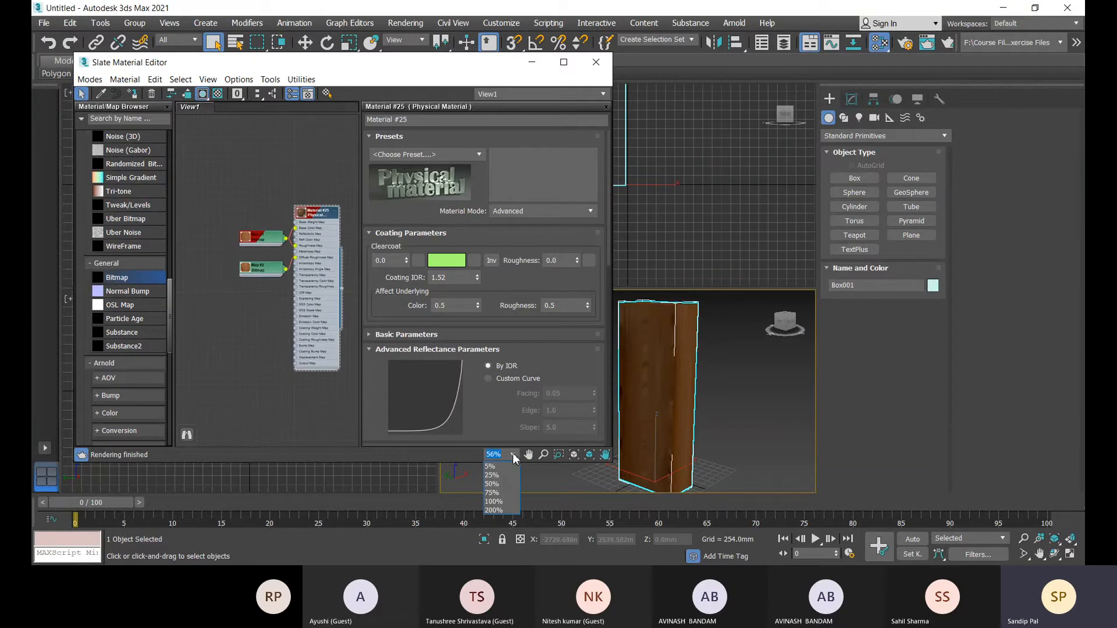
pyautogui.click(502, 501)
pyautogui.moveTo(279, 386); pyautogui.dragTo(227, 384, button='middle')
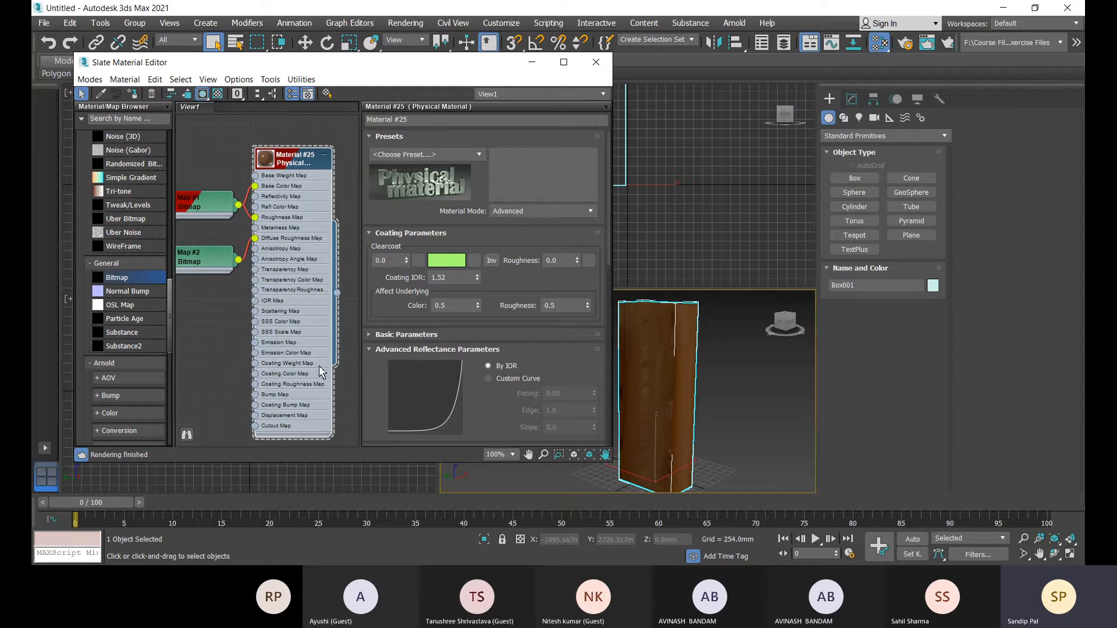
# Rearrange the Material #25 node and its two bitmap nodes higher and closer together in the node view
pyautogui.click(196, 349)
pyautogui.moveTo(196, 347); pyautogui.dragTo(213, 350, button='middle')
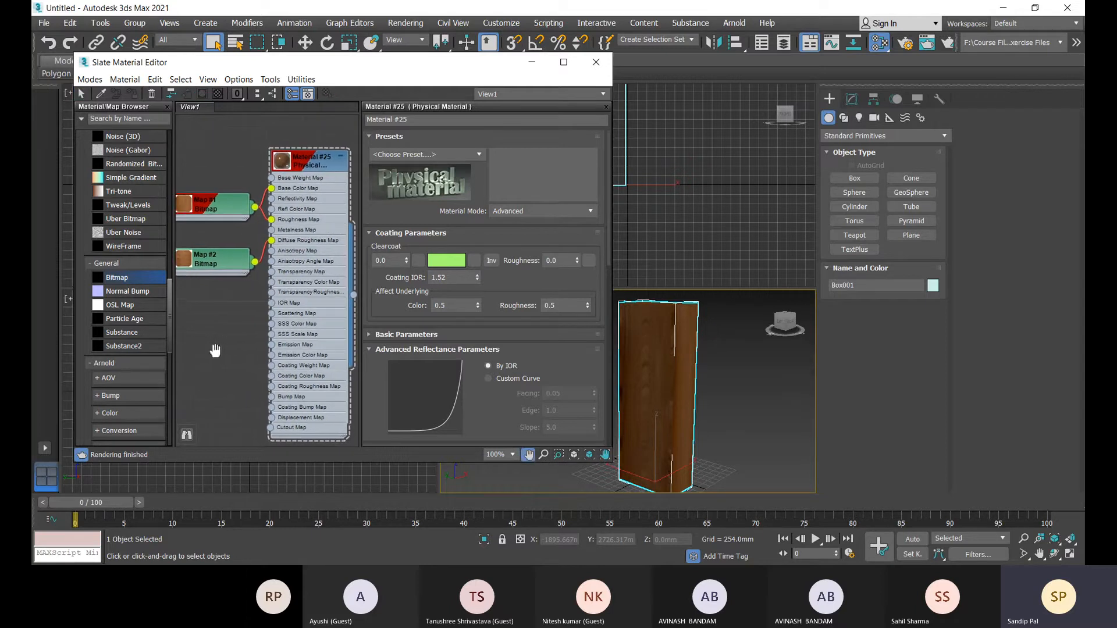
pyautogui.scroll(-6, 128, 280)
pyautogui.scroll(5, 125, 241)
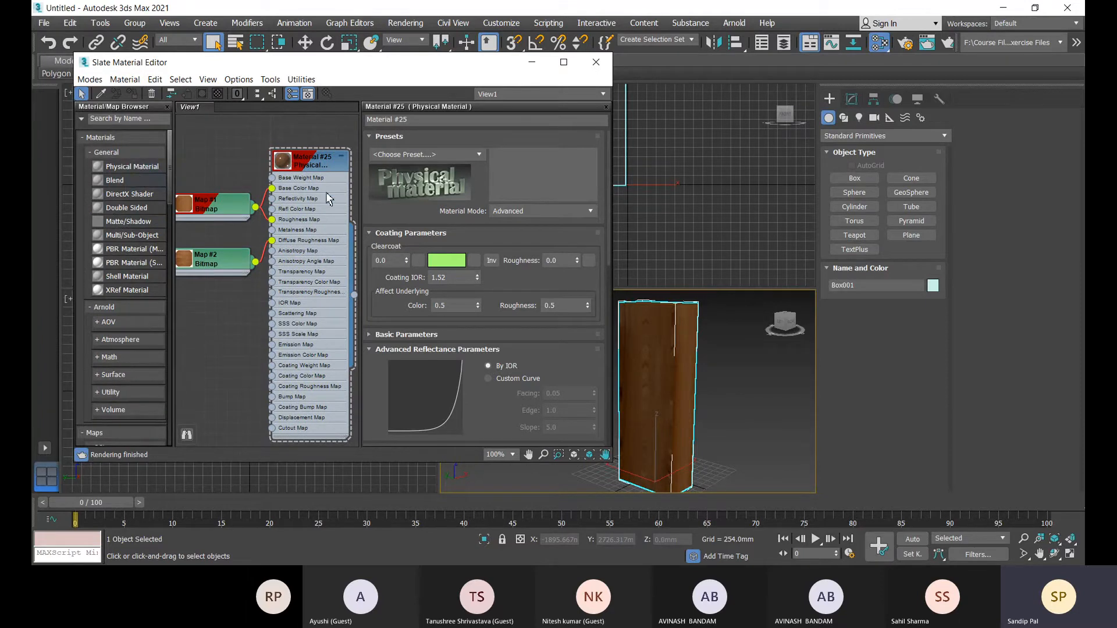
pyautogui.click(125, 181)
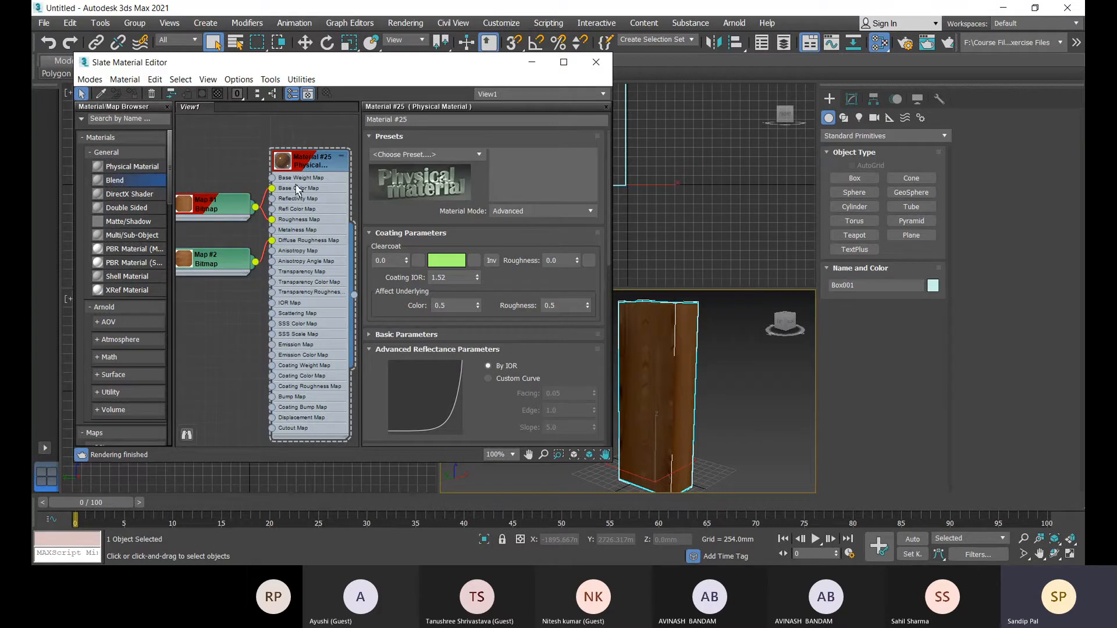
pyautogui.moveTo(301, 166); pyautogui.dragTo(312, 167)
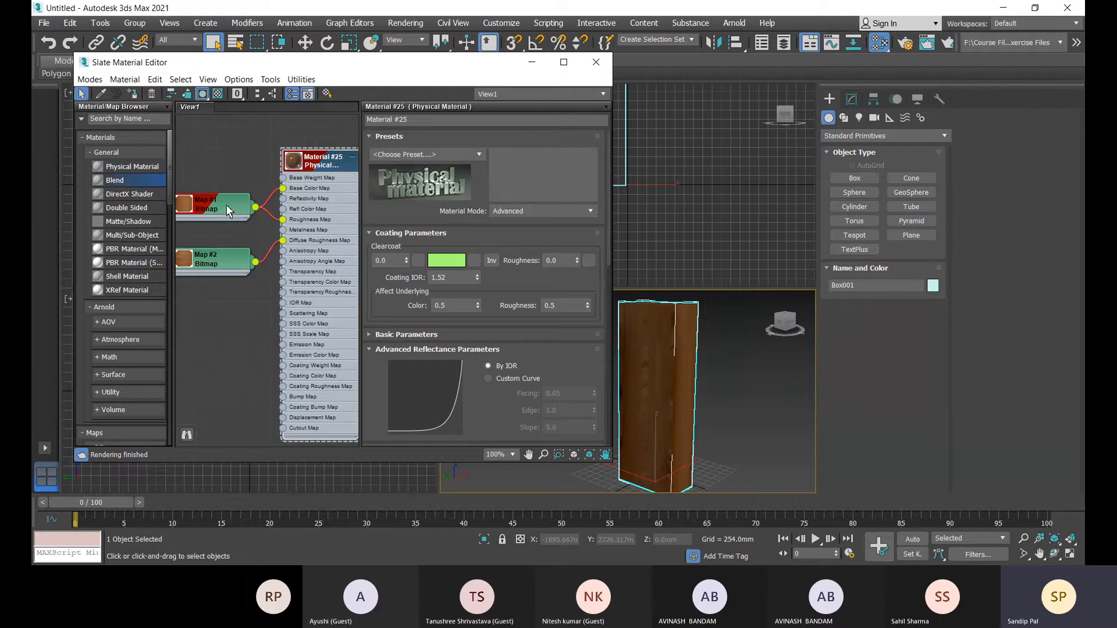
pyautogui.moveTo(228, 210); pyautogui.dragTo(239, 199)
pyautogui.moveTo(222, 258); pyautogui.dragTo(233, 226)
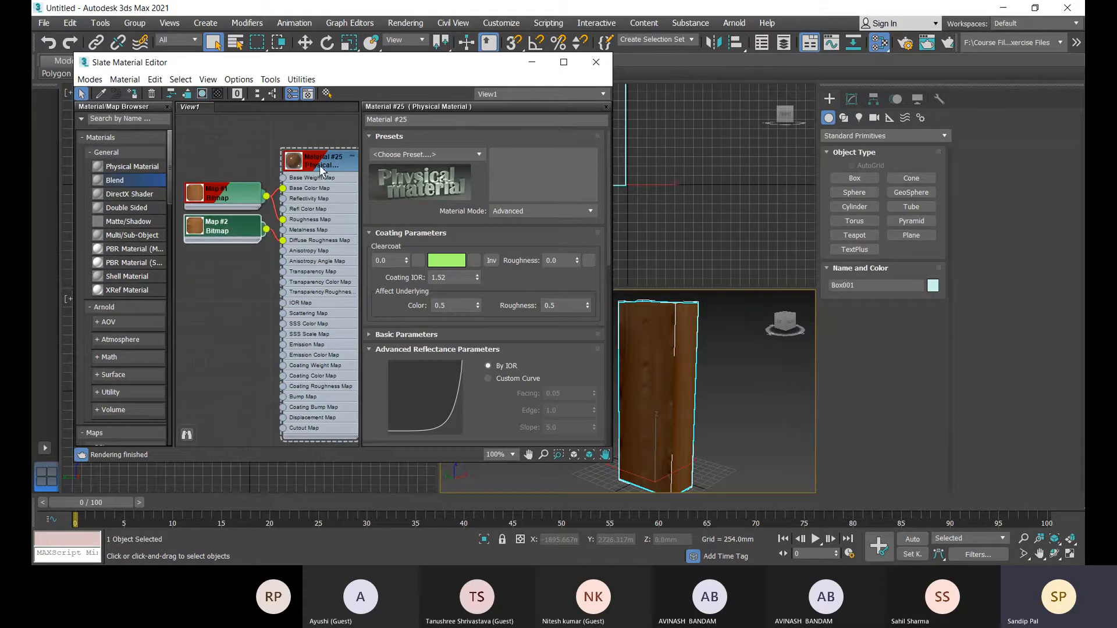
pyautogui.moveTo(321, 168); pyautogui.dragTo(320, 146)
pyautogui.moveTo(232, 189); pyautogui.dragTo(230, 167)
pyautogui.moveTo(234, 239); pyautogui.dragTo(235, 217)
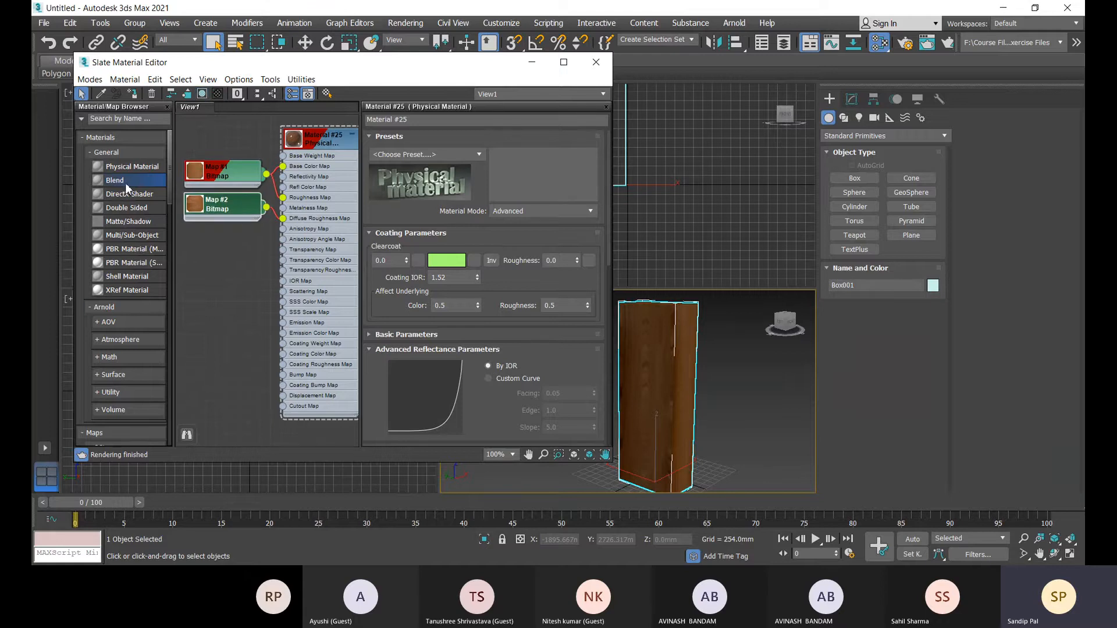
# Add a Blend material to the node view and move Material #25 and its bitmap nodes clear of it
pyautogui.moveTo(125, 184); pyautogui.dragTo(267, 290)
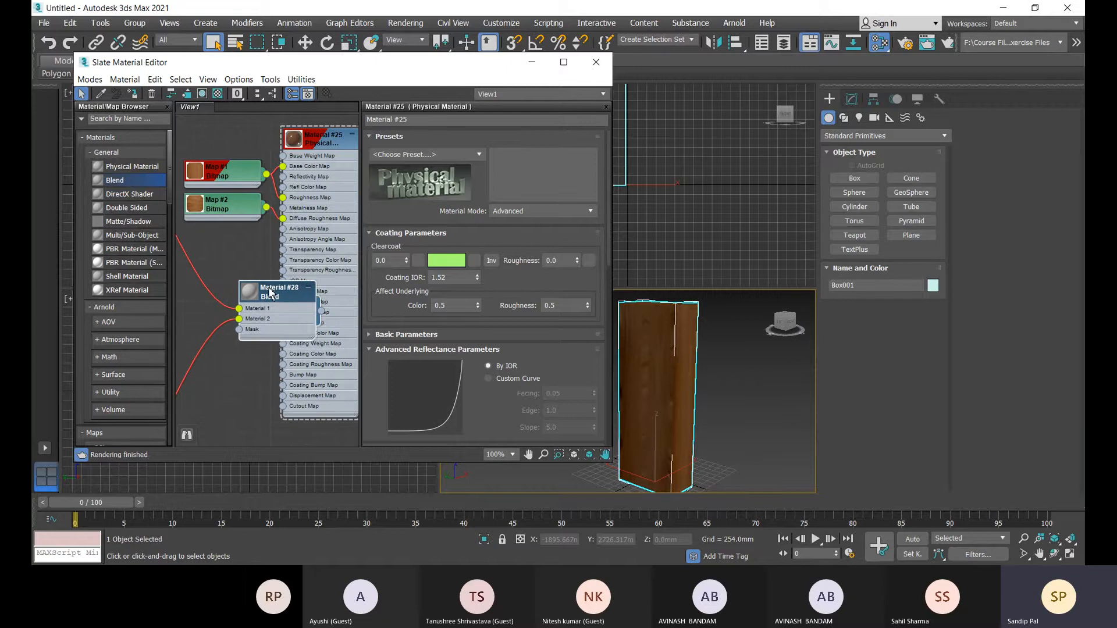
pyautogui.scroll(-5, 250, 343)
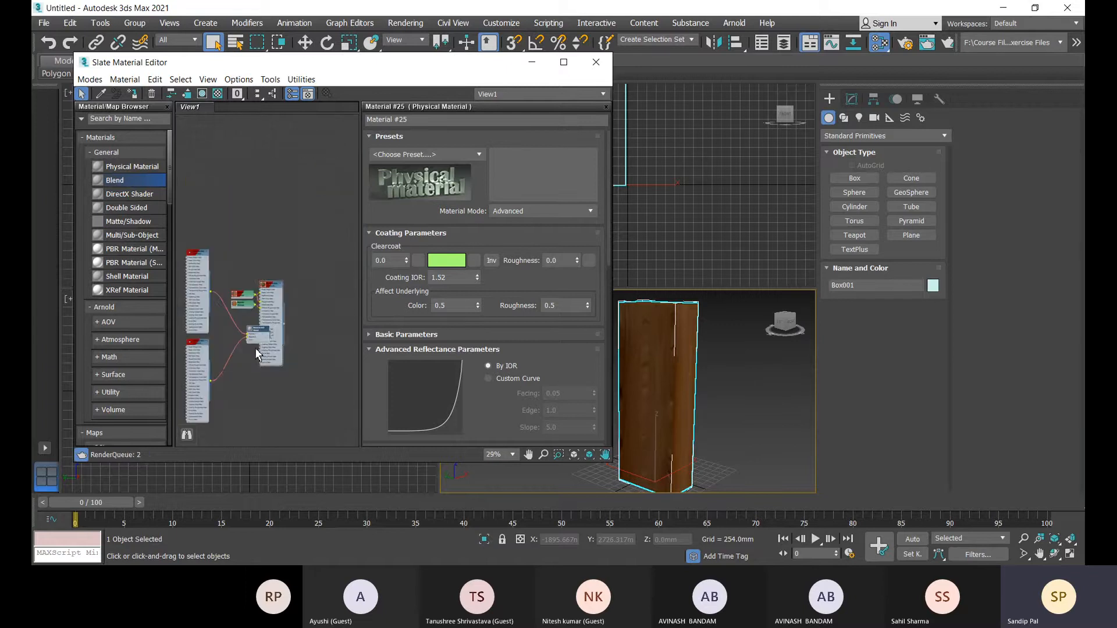
pyautogui.scroll(-4, 301, 285)
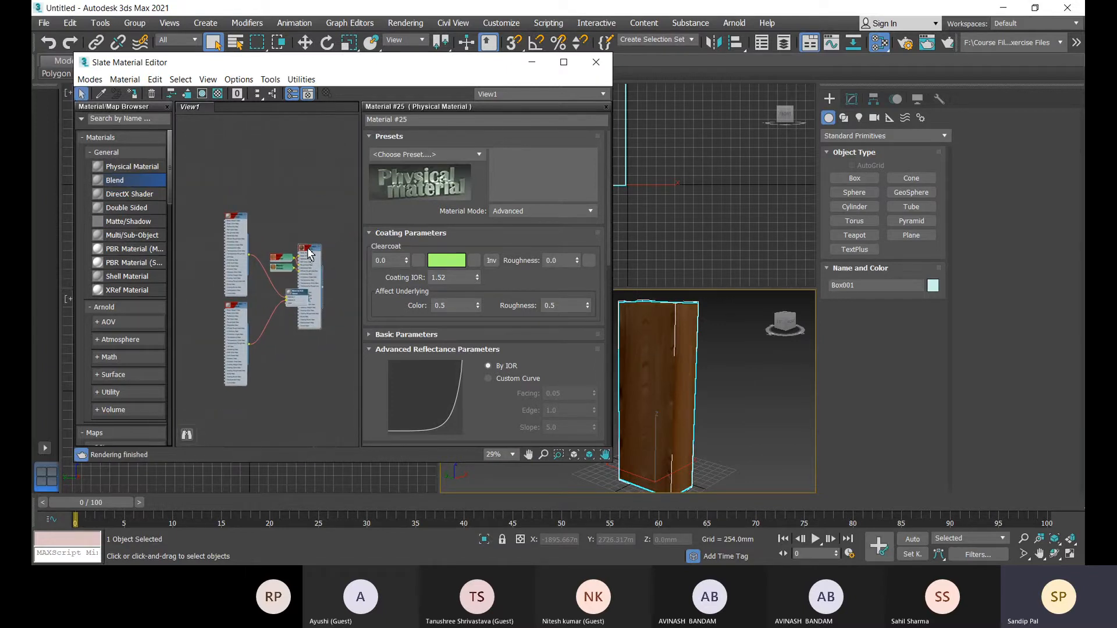
pyautogui.moveTo(301, 266); pyautogui.dragTo(319, 220)
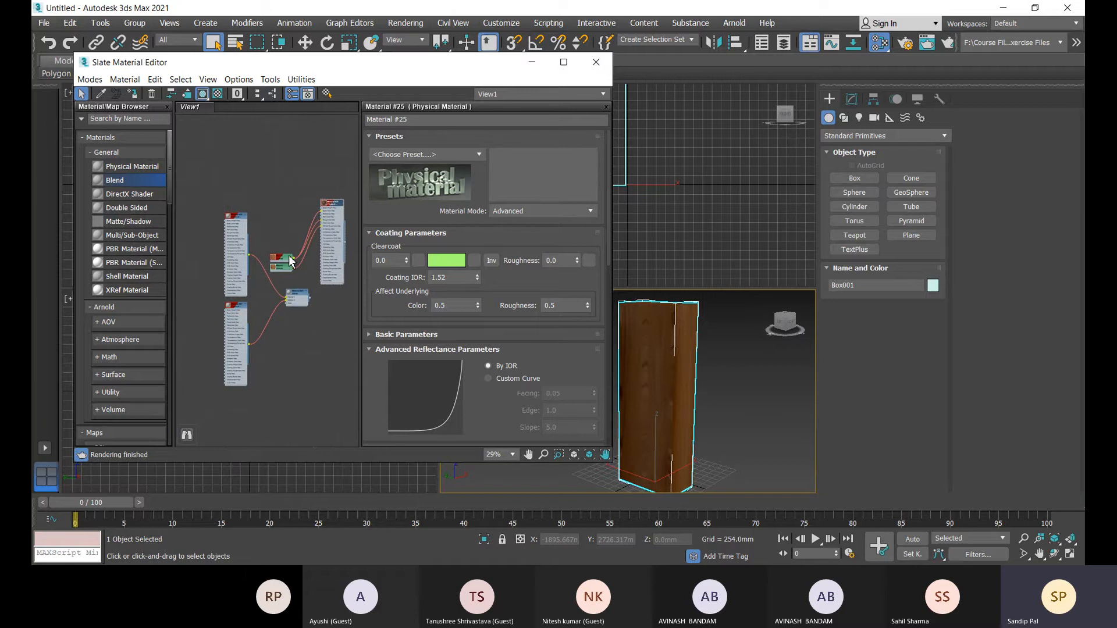
pyautogui.moveTo(290, 258); pyautogui.dragTo(300, 202)
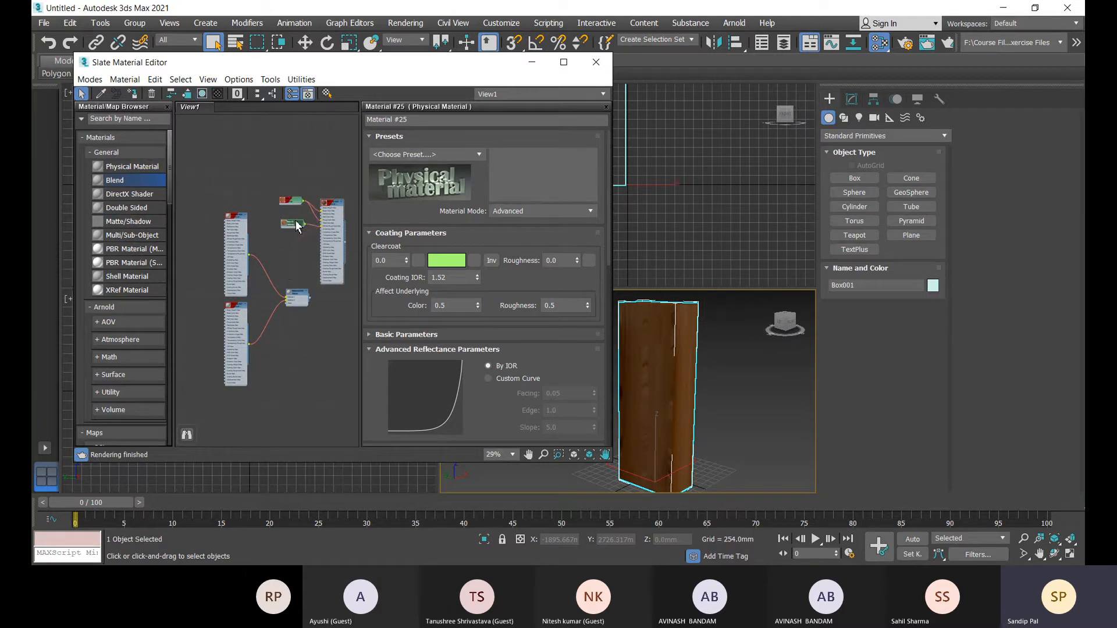
# Examine the Blend node's inputs and the parameters of its two connected Physical Materials, Material #26 and Material #27
pyautogui.scroll(4, 233, 224)
pyautogui.scroll(3, 236, 219)
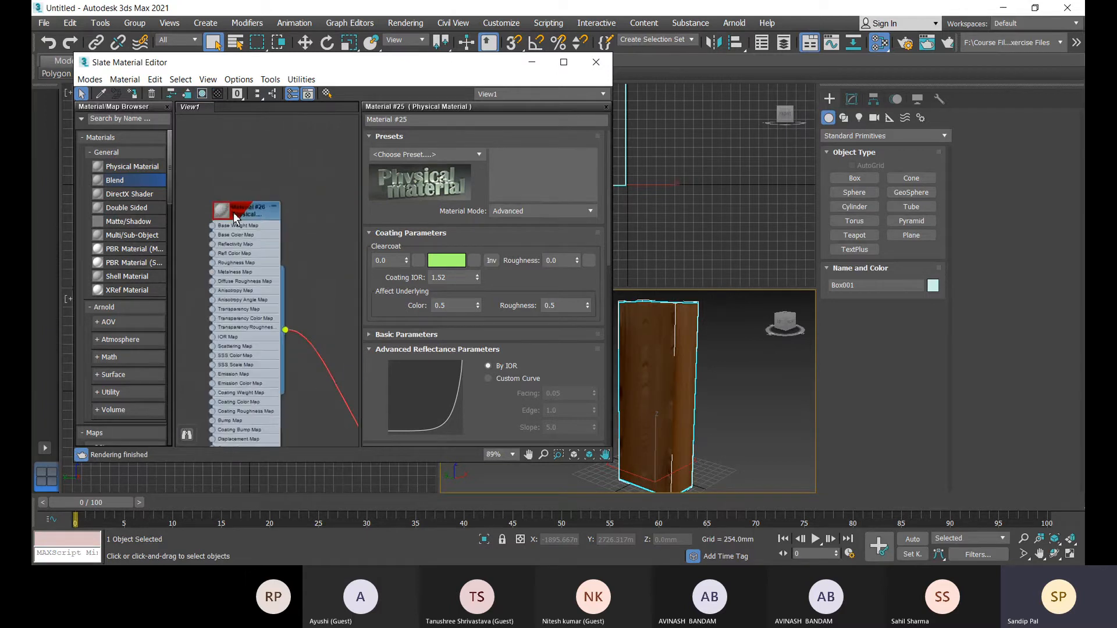
pyautogui.scroll(-2, 259, 239)
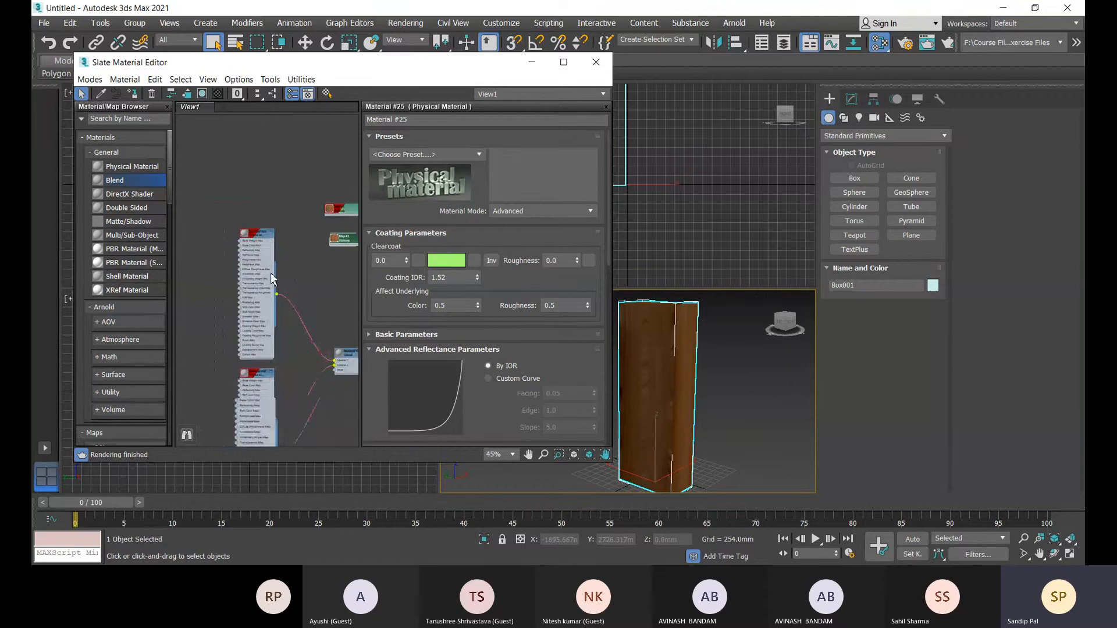
pyautogui.scroll(4, 246, 381)
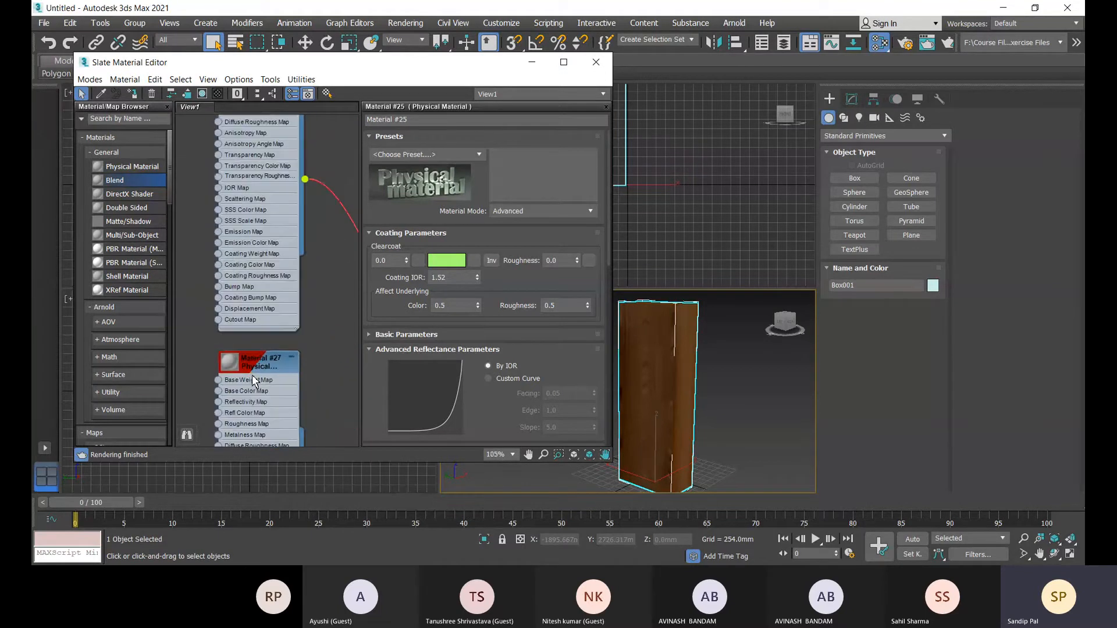
pyautogui.scroll(-3, 251, 377)
pyautogui.click(254, 173)
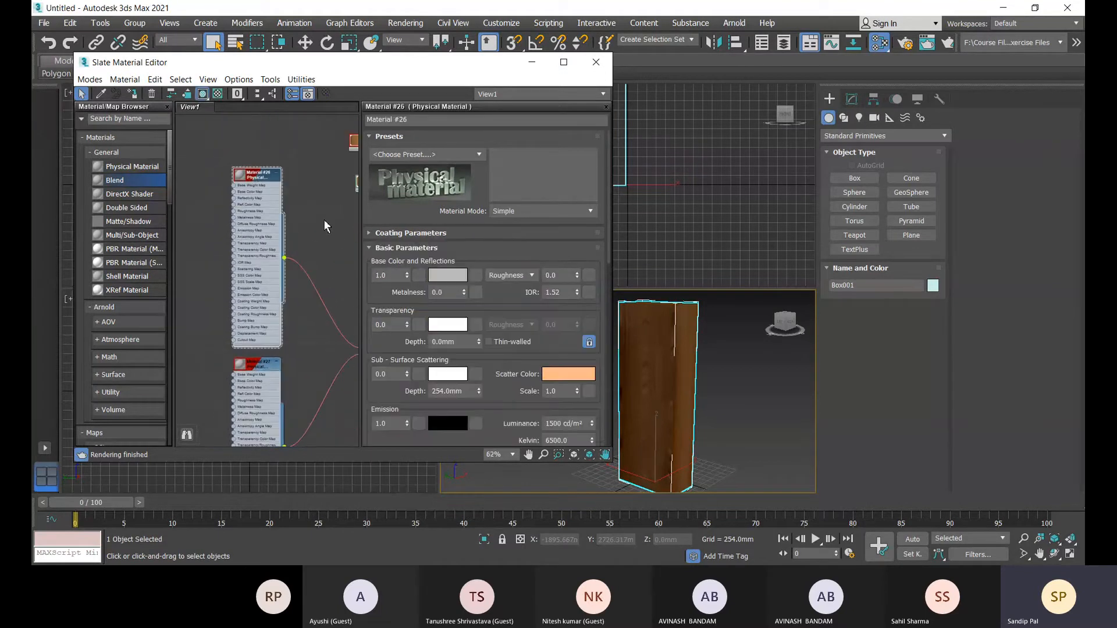
pyautogui.moveTo(318, 245); pyautogui.dragTo(301, 251, button='middle')
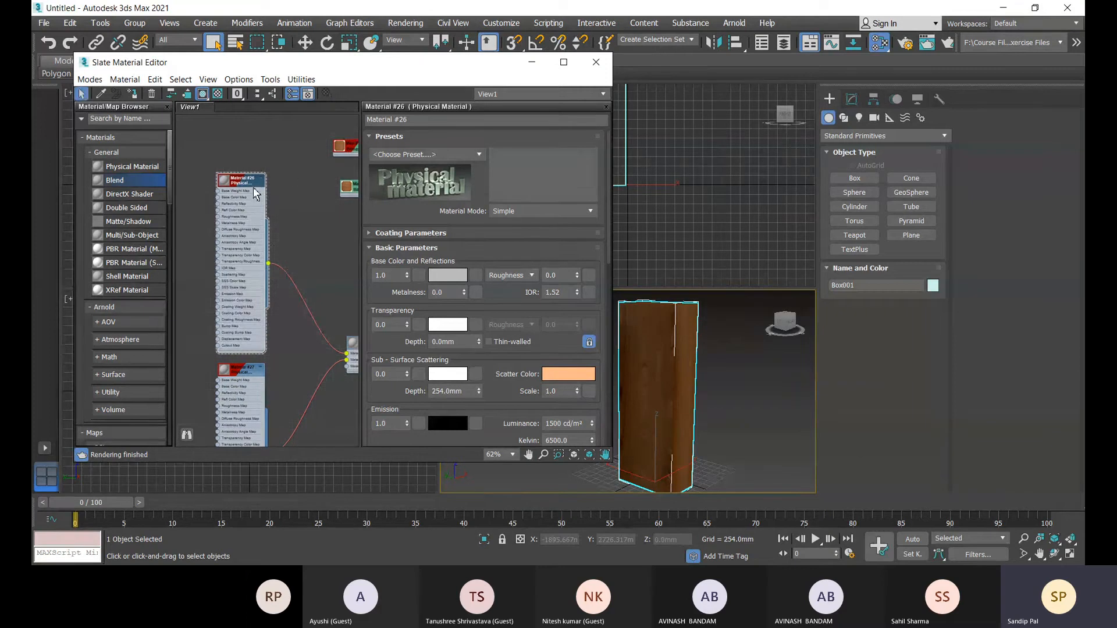
pyautogui.moveTo(256, 376); pyautogui.dragTo(188, 340, button='middle')
pyautogui.click(253, 302)
pyautogui.scroll(5, 252, 311)
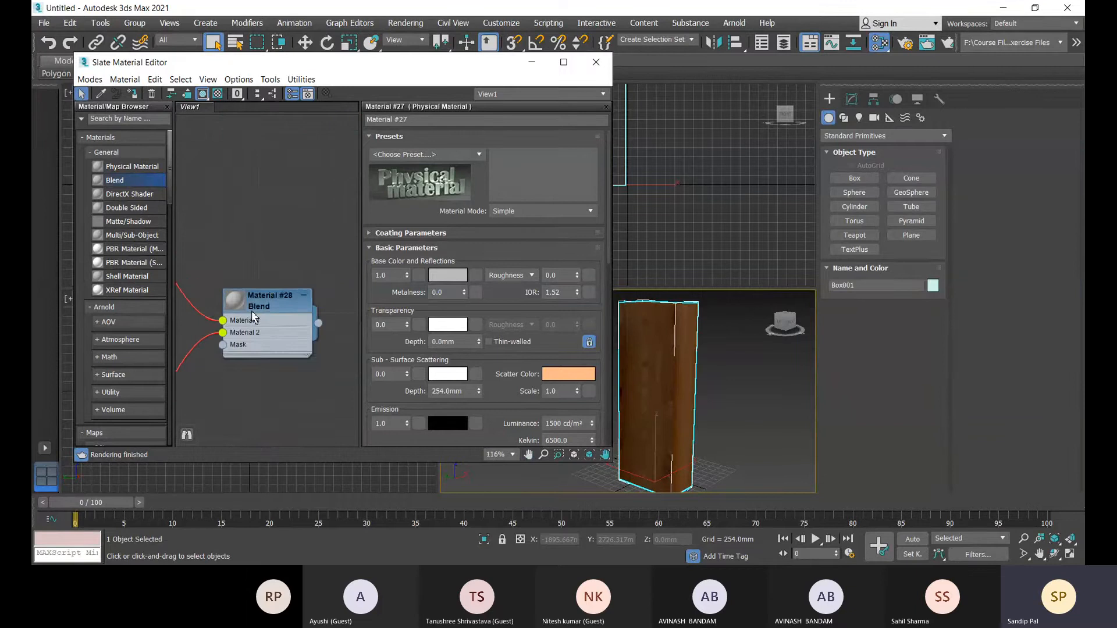
pyautogui.scroll(2, 252, 311)
pyautogui.scroll(-2, 271, 330)
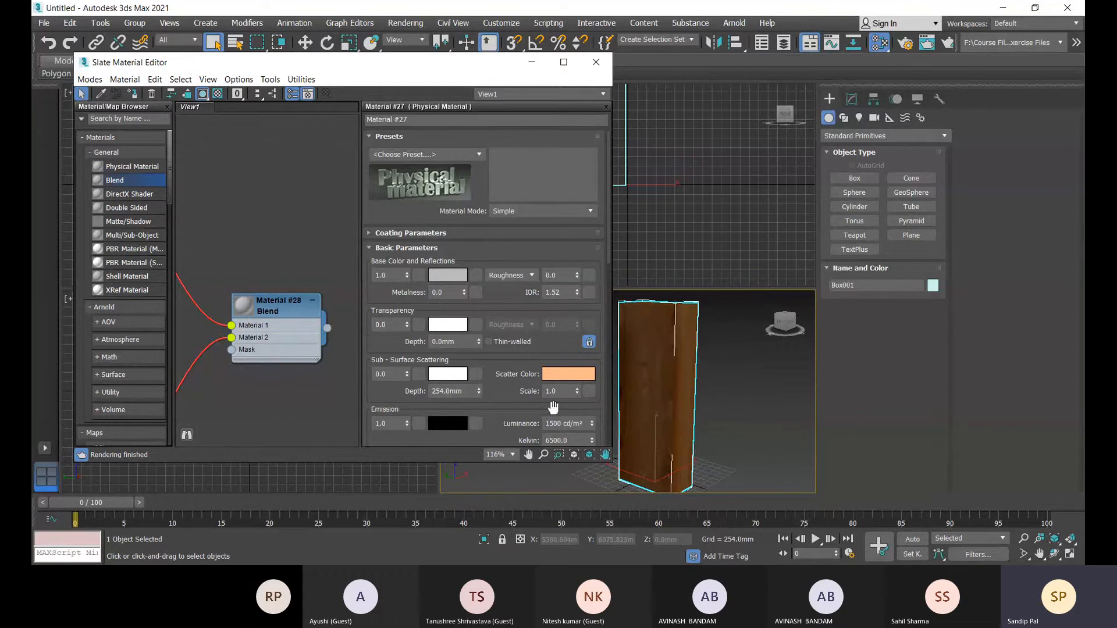
pyautogui.scroll(-12, 255, 389)
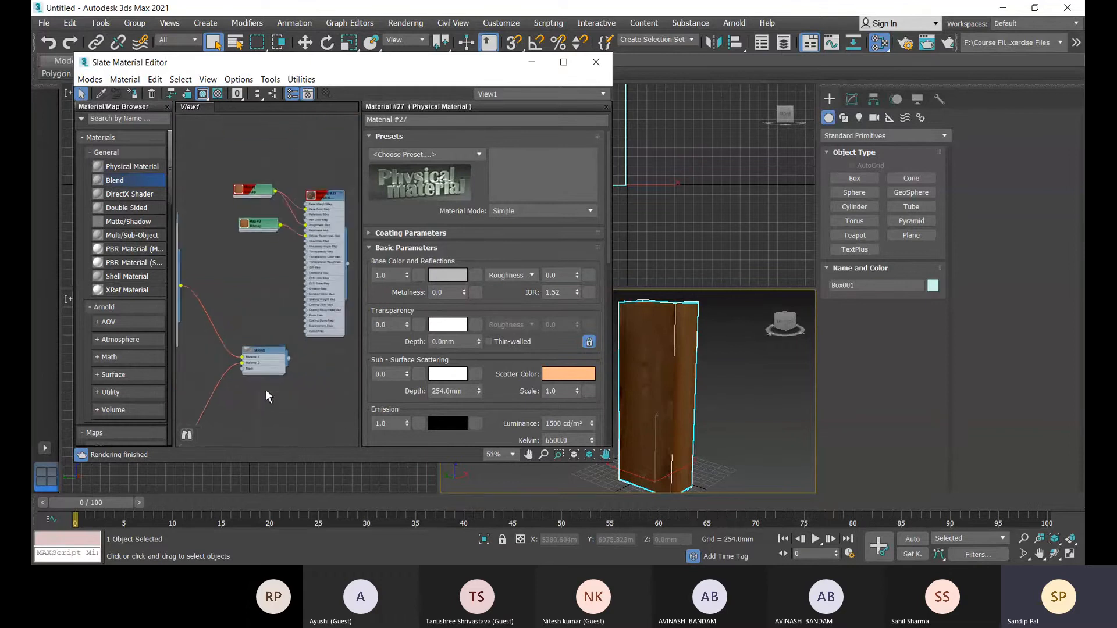
# Examine the Blend material's node graph, its two source materials and the list of scene materials
pyautogui.scroll(5, 291, 390)
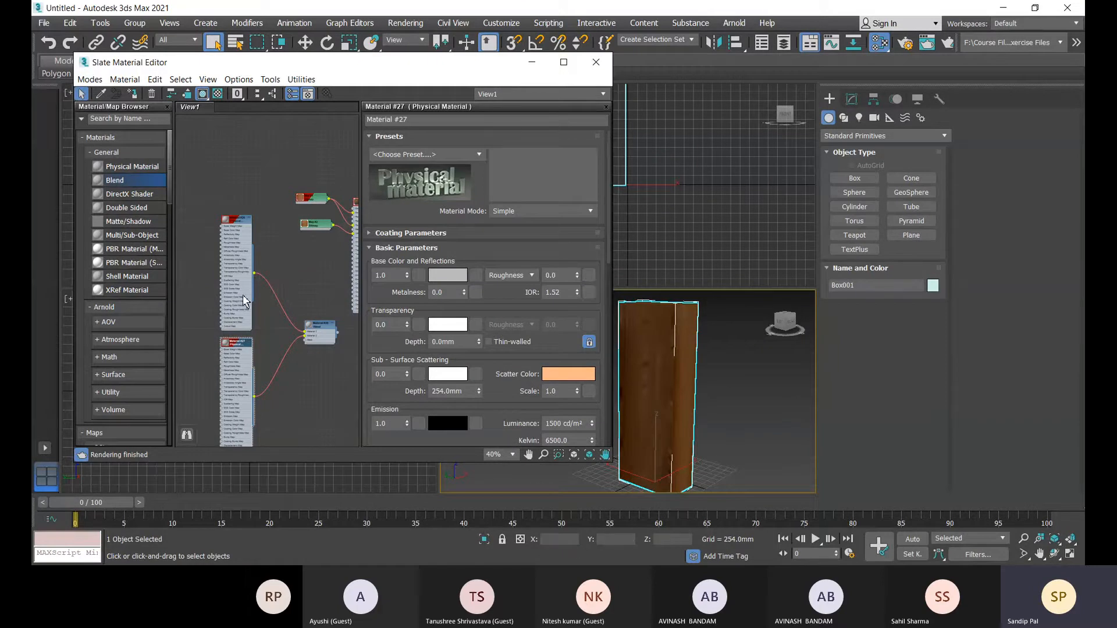
pyautogui.scroll(3, 244, 301)
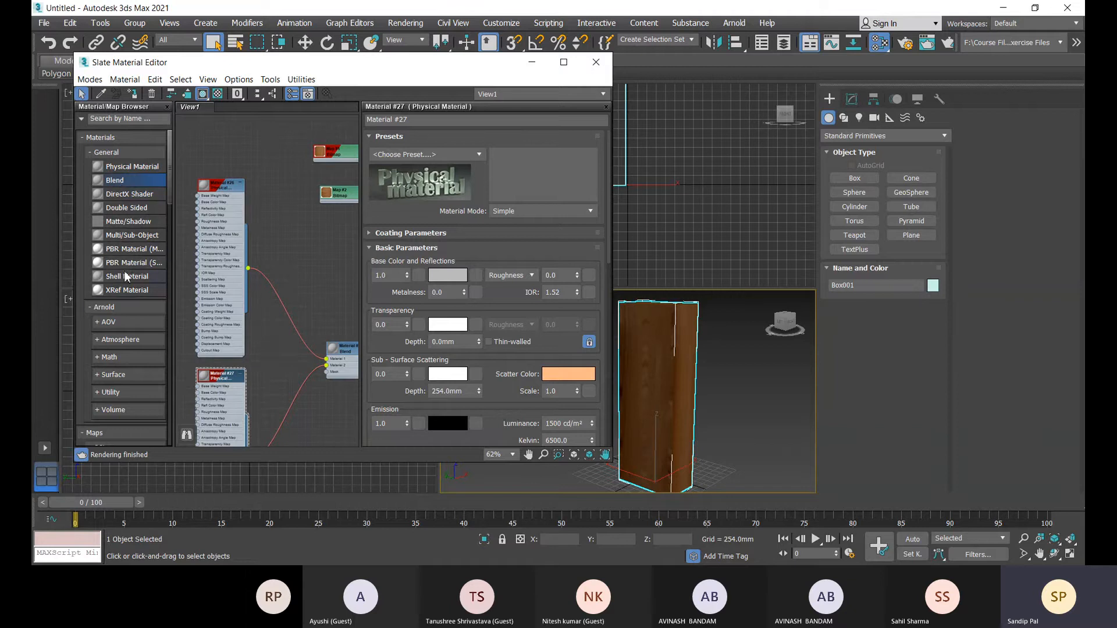
pyautogui.click(121, 236)
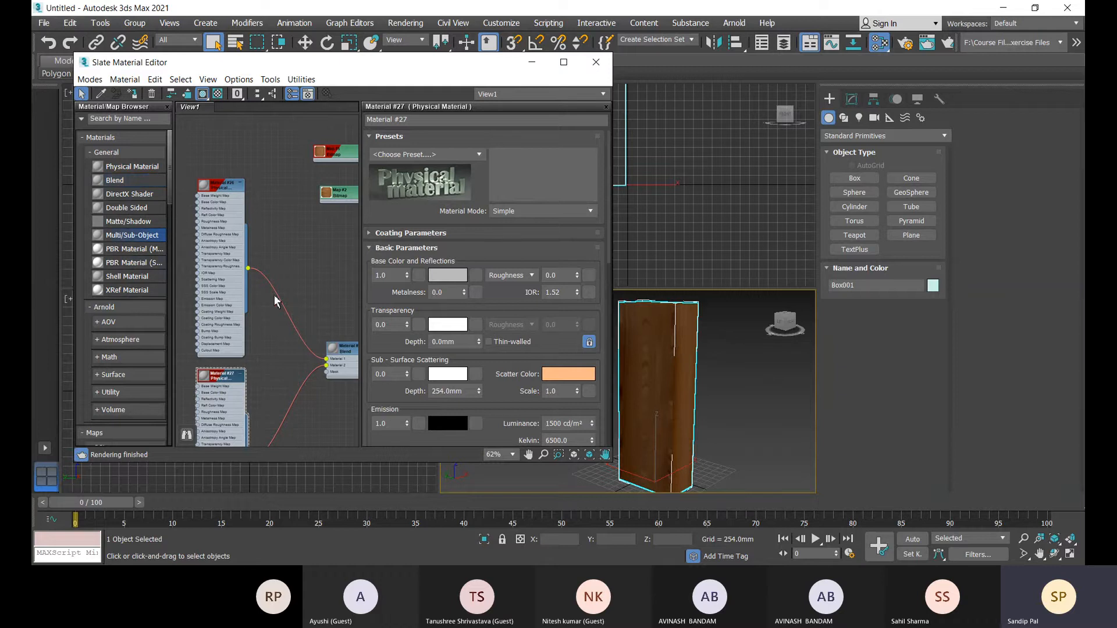
pyautogui.doubleClick(213, 196)
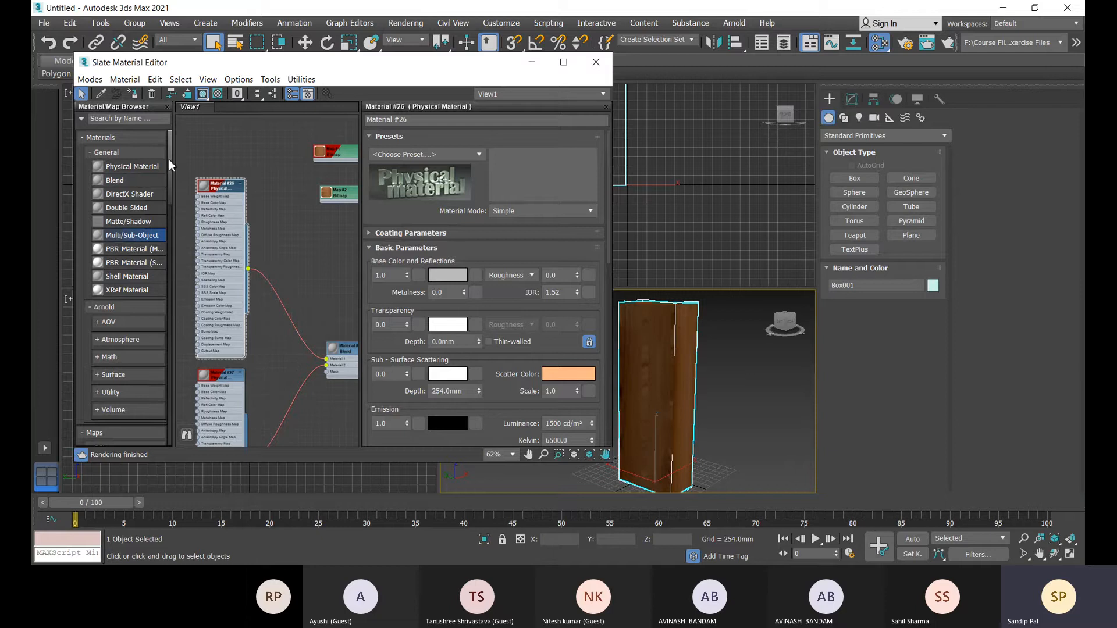
pyautogui.moveTo(168, 159); pyautogui.dragTo(166, 382)
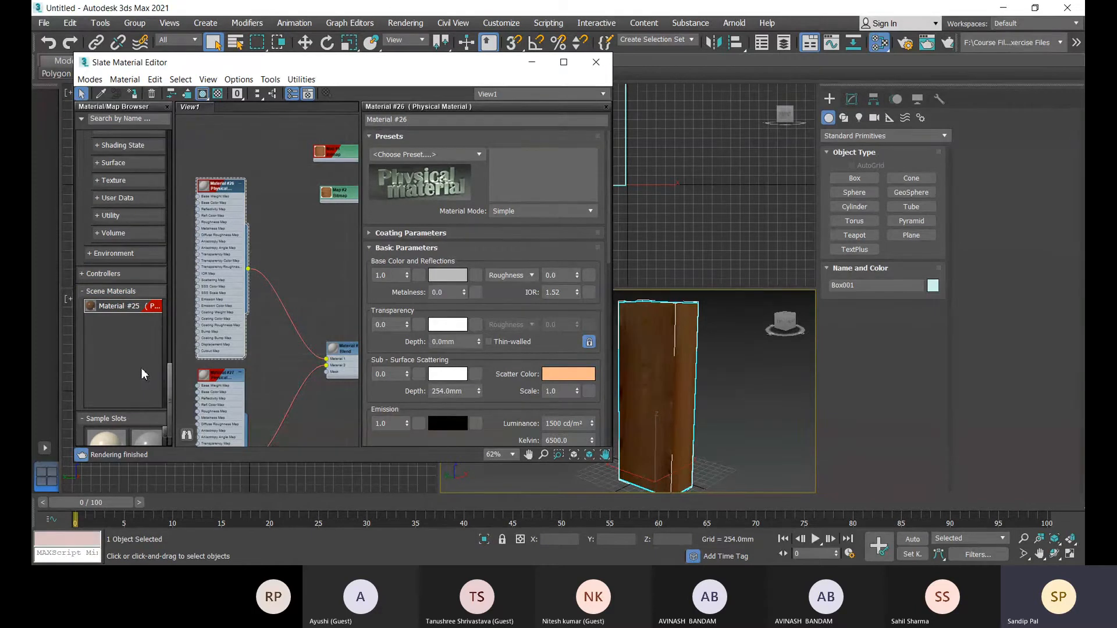
pyautogui.doubleClick(119, 306)
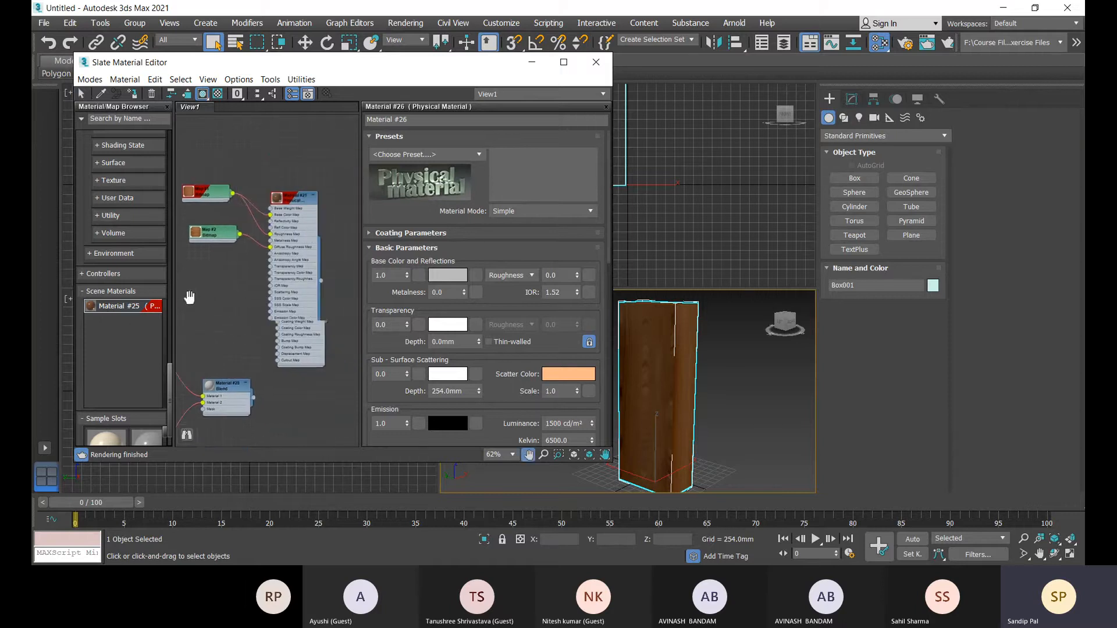
pyautogui.scroll(-10, 277, 308)
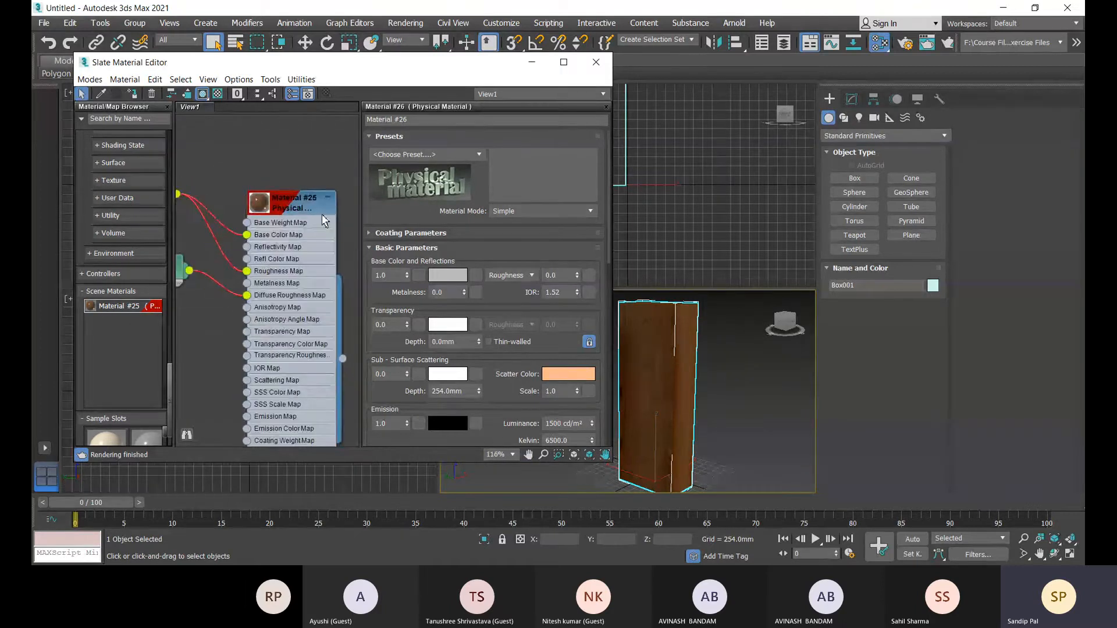
pyautogui.moveTo(276, 308); pyautogui.dragTo(298, 262, button='middle')
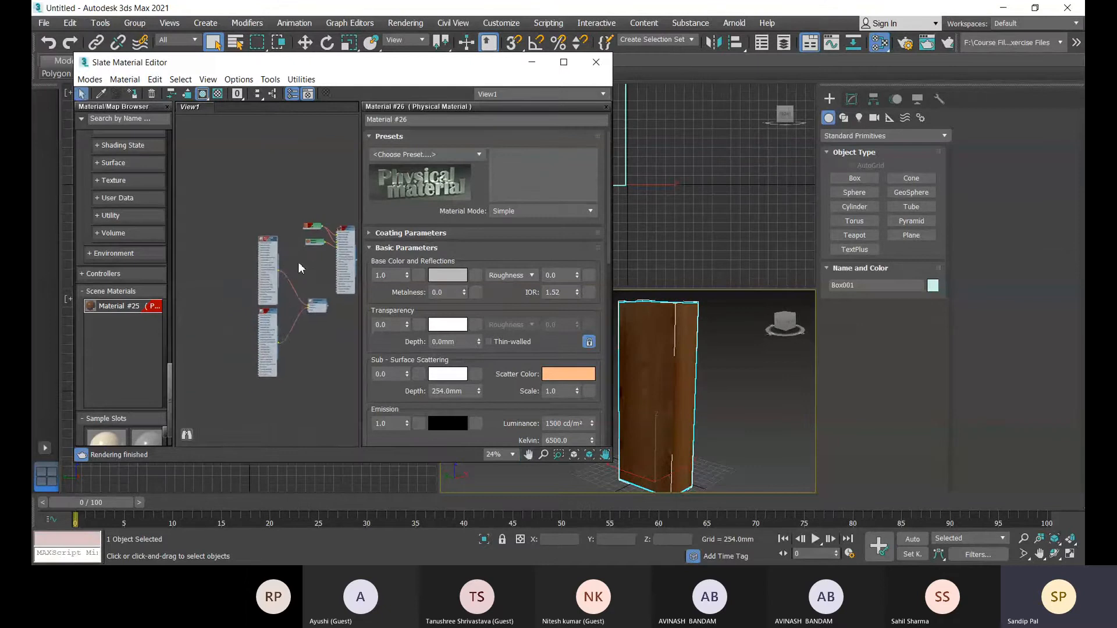
pyautogui.scroll(2, 298, 262)
pyautogui.scroll(2, 251, 261)
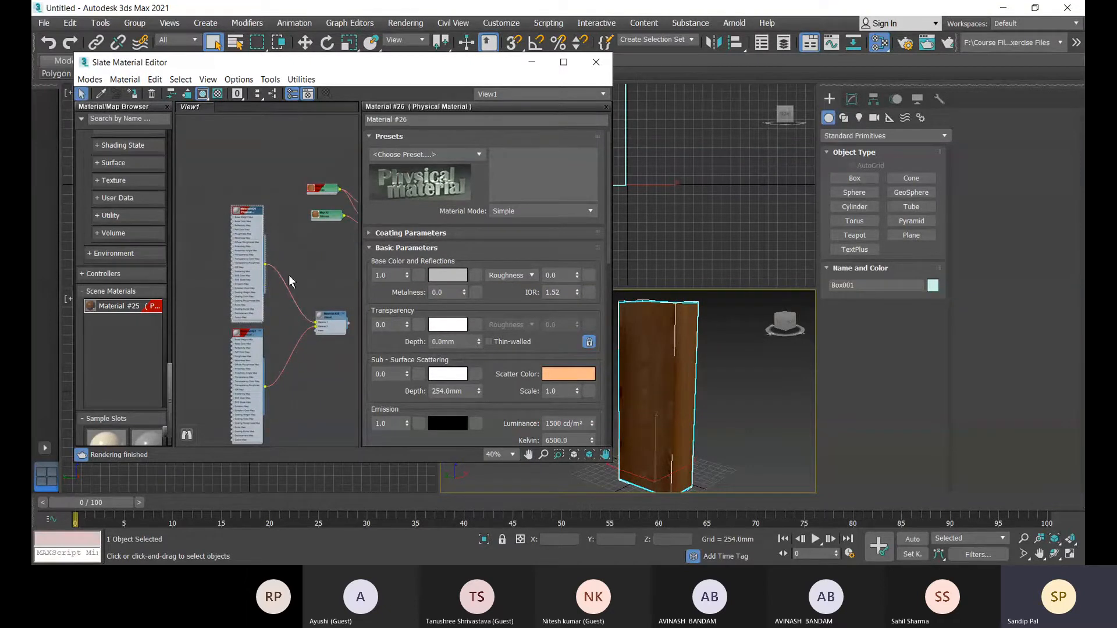
pyautogui.moveTo(310, 295); pyautogui.dragTo(300, 295, button='middle')
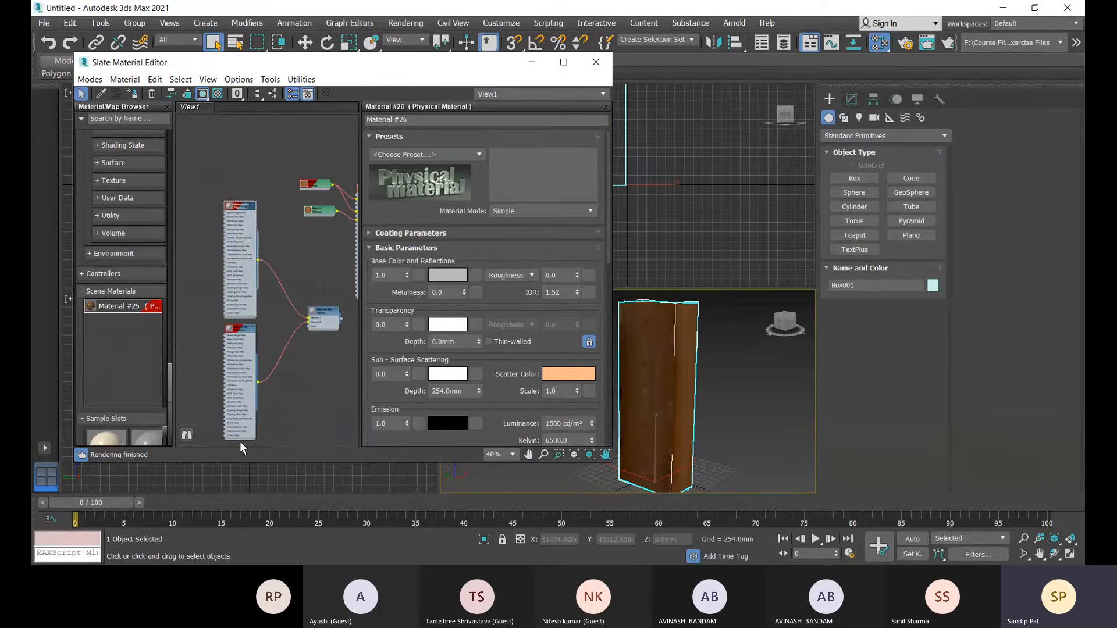
# Delete the Blend material node and the two Physical Material nodes that feed it from the node view
pyautogui.click(88, 307)
pyautogui.scroll(1, 337, 319)
pyautogui.click(336, 317)
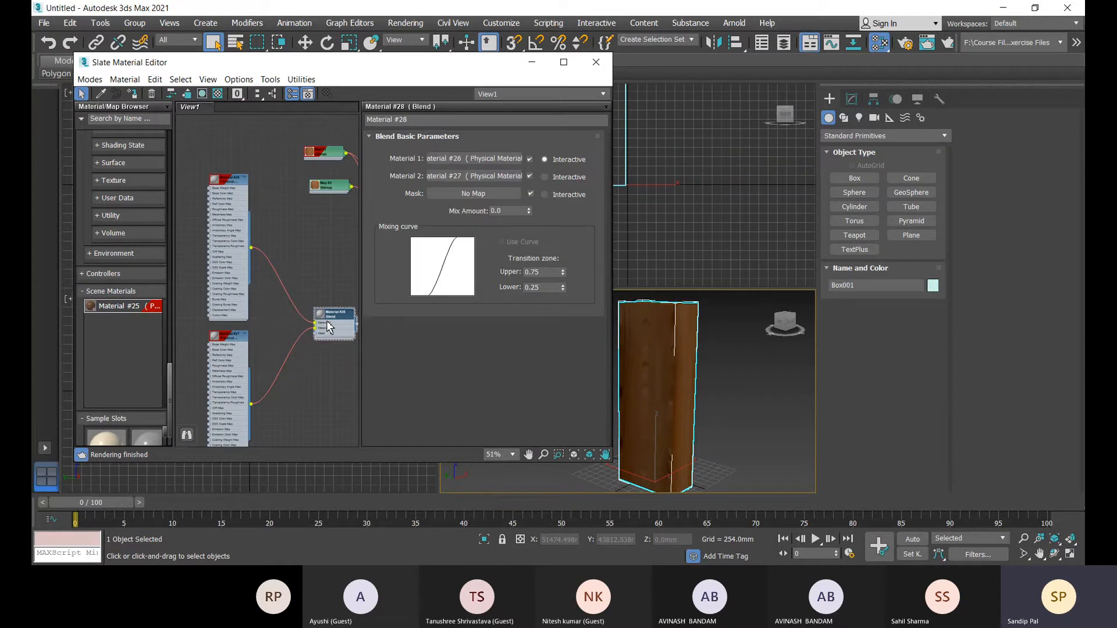
pyautogui.press('Delete')
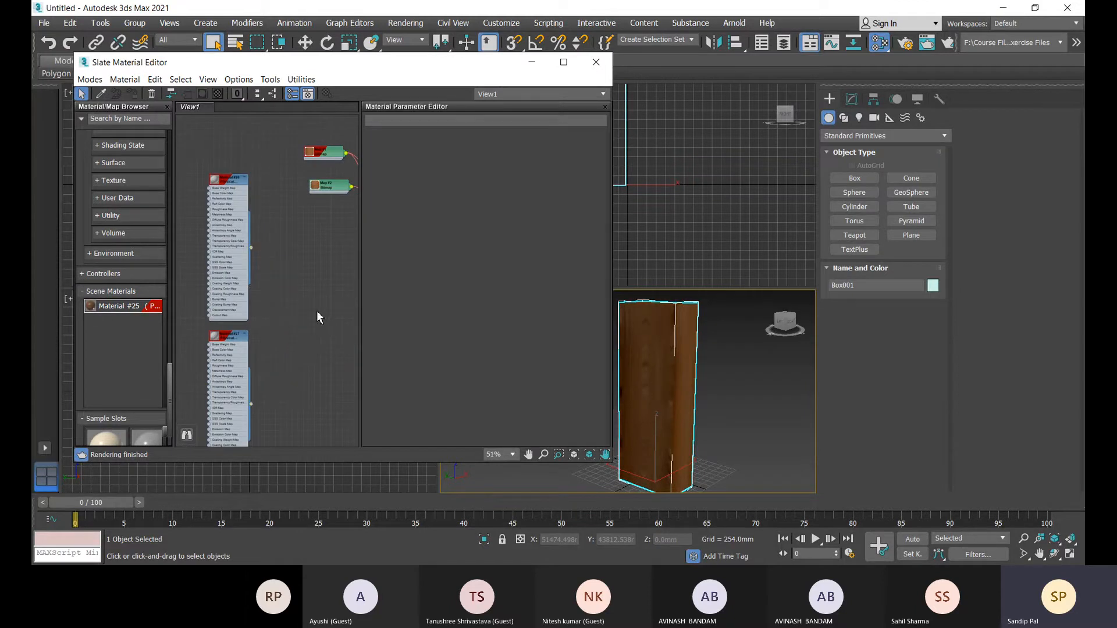
pyautogui.click(237, 191)
pyautogui.press('Delete')
pyautogui.press('Delete')
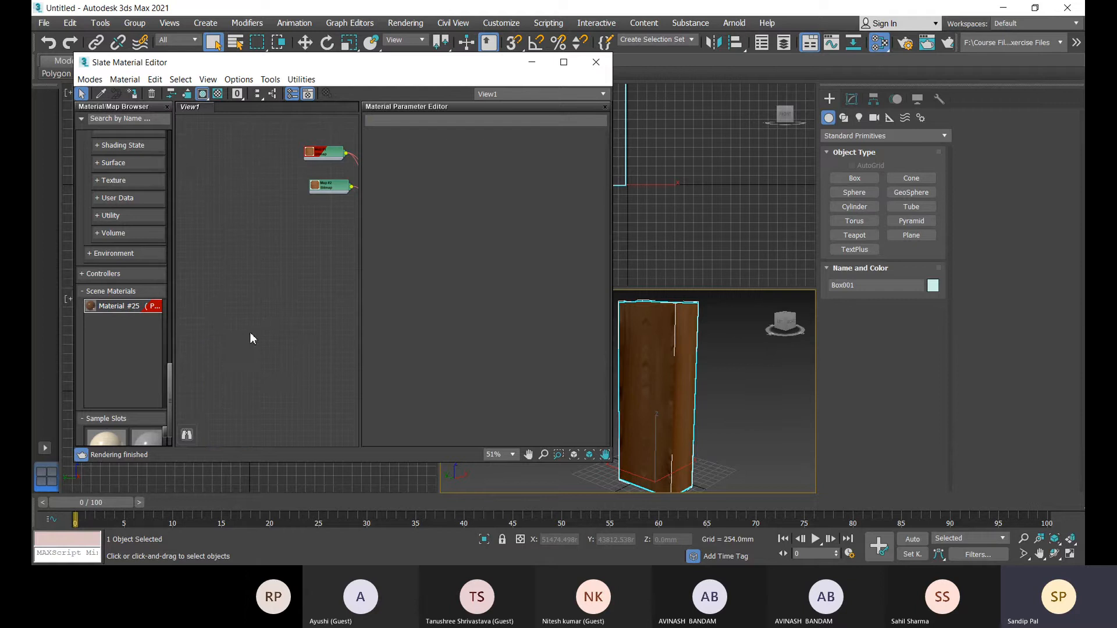
# Delete the Material #25 node and its two bitmap map nodes, leaving the node view empty
pyautogui.moveTo(274, 295); pyautogui.dragTo(255, 293, button='middle')
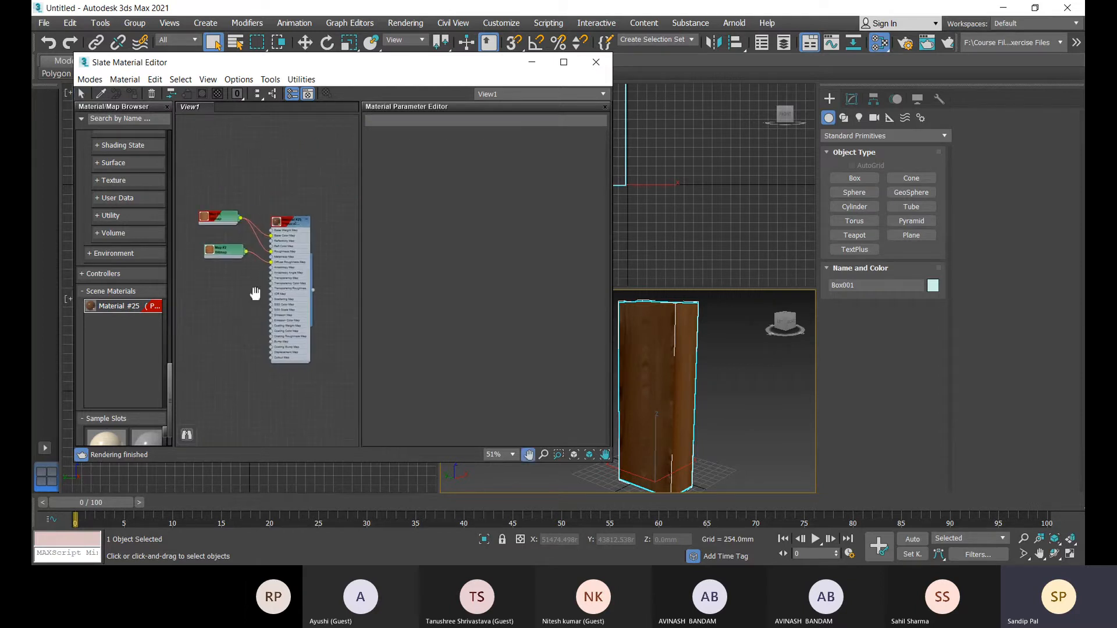
pyautogui.doubleClick(297, 222)
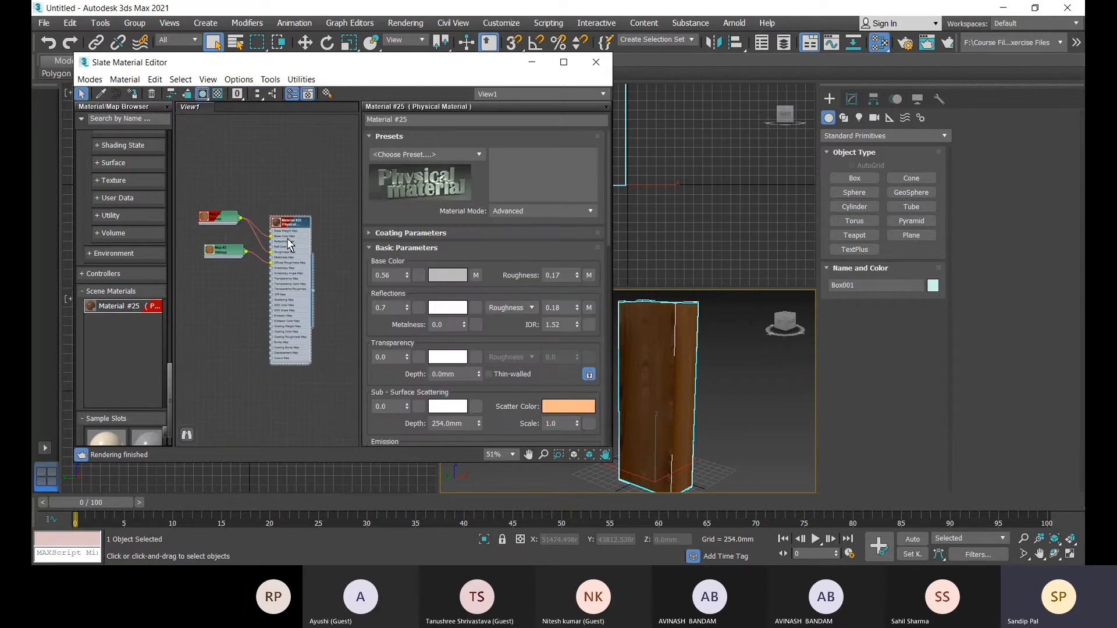
pyautogui.press('Delete')
pyautogui.click(215, 220)
pyautogui.press('Delete')
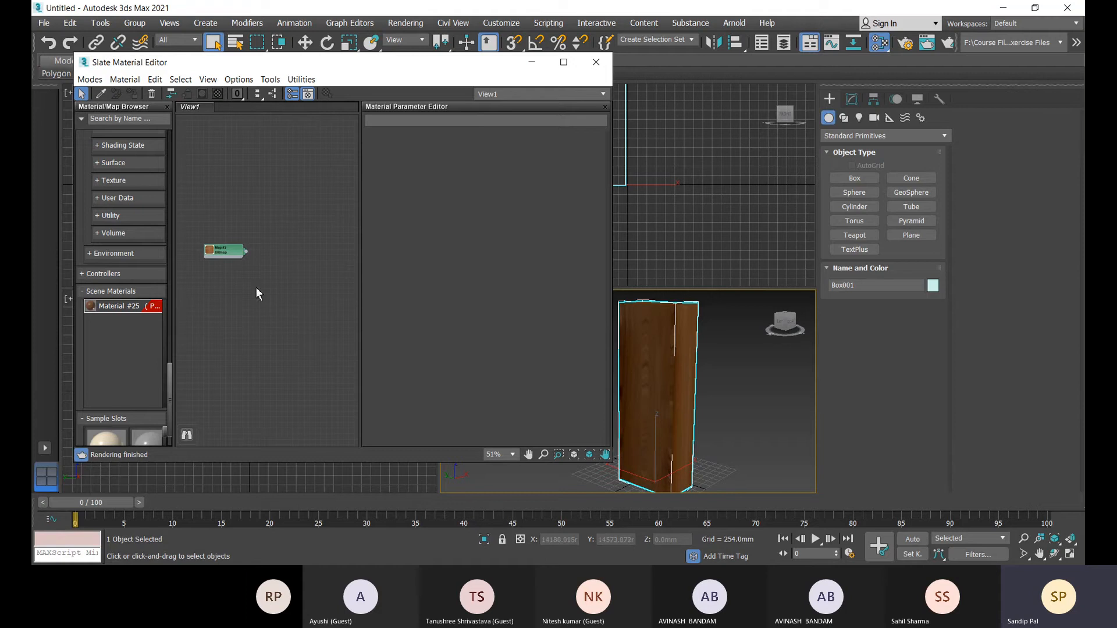
pyautogui.press('Delete')
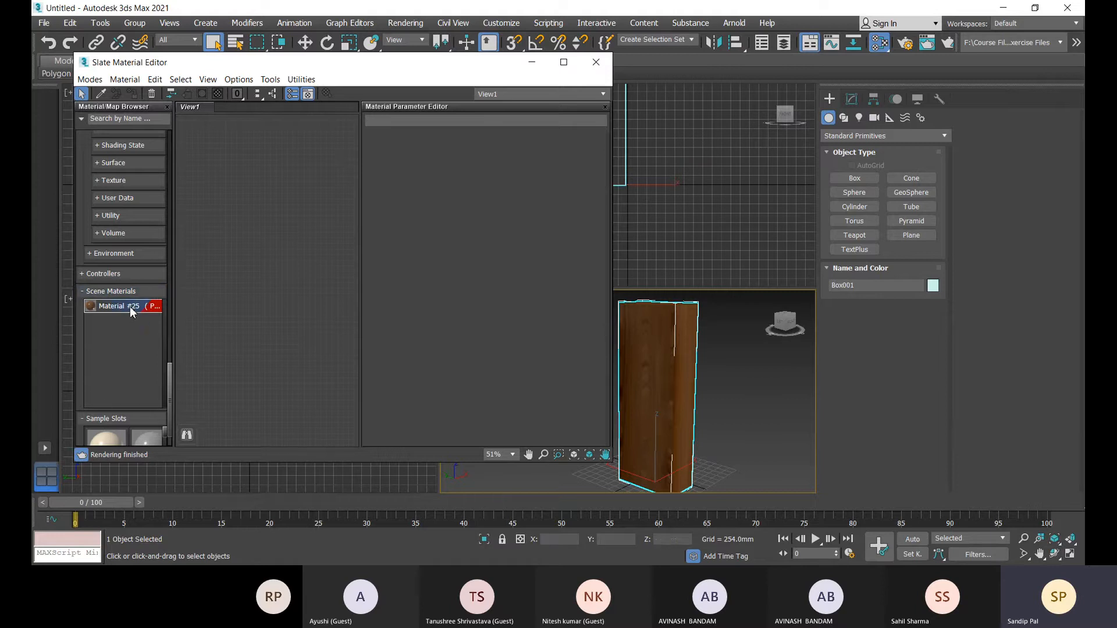
# Bring the scene's Material #25 into the empty node view as an instance
pyautogui.moveTo(120, 307); pyautogui.dragTo(193, 306)
pyautogui.moveTo(245, 219); pyautogui.dragTo(249, 218)
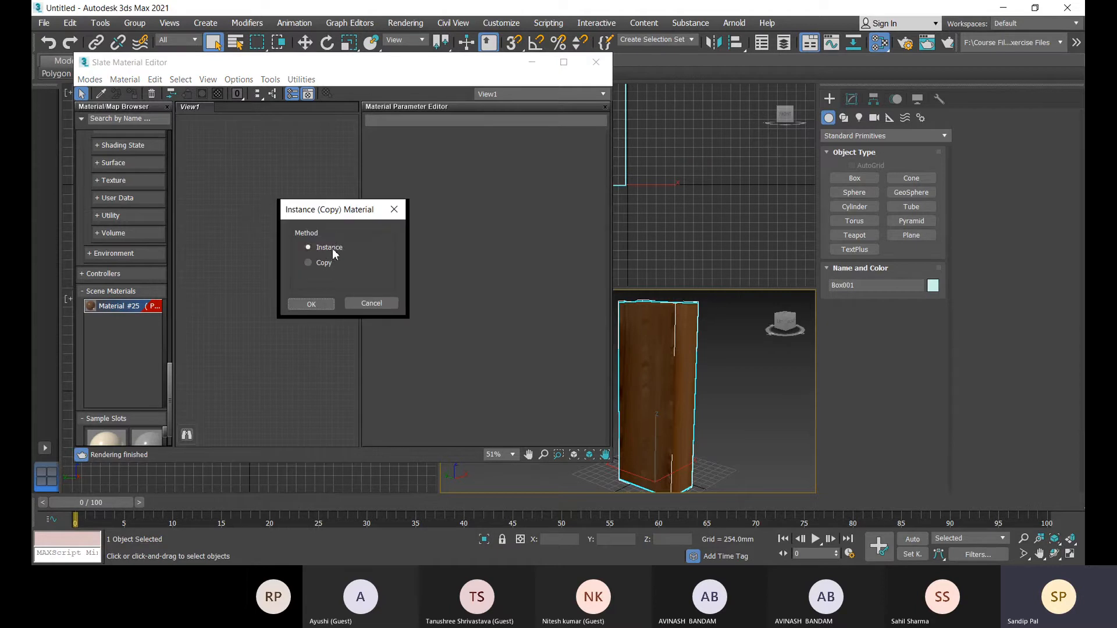
pyautogui.click(312, 304)
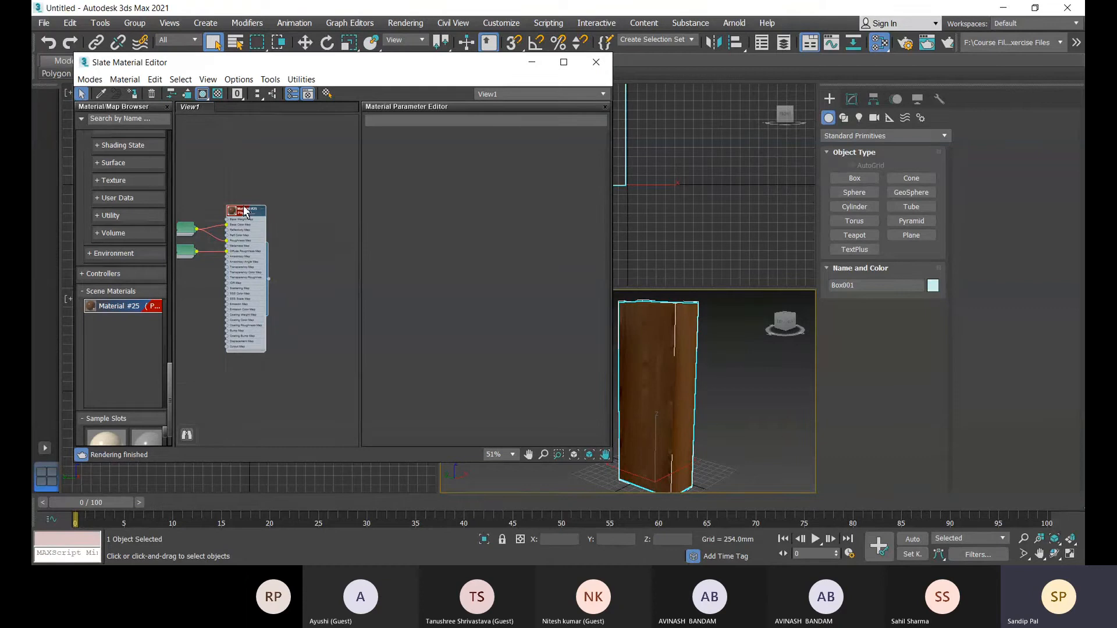
# Arrange the Material #25 node in the upper part of the node view with its two bitmap nodes beside it
pyautogui.moveTo(268, 205); pyautogui.dragTo(318, 182)
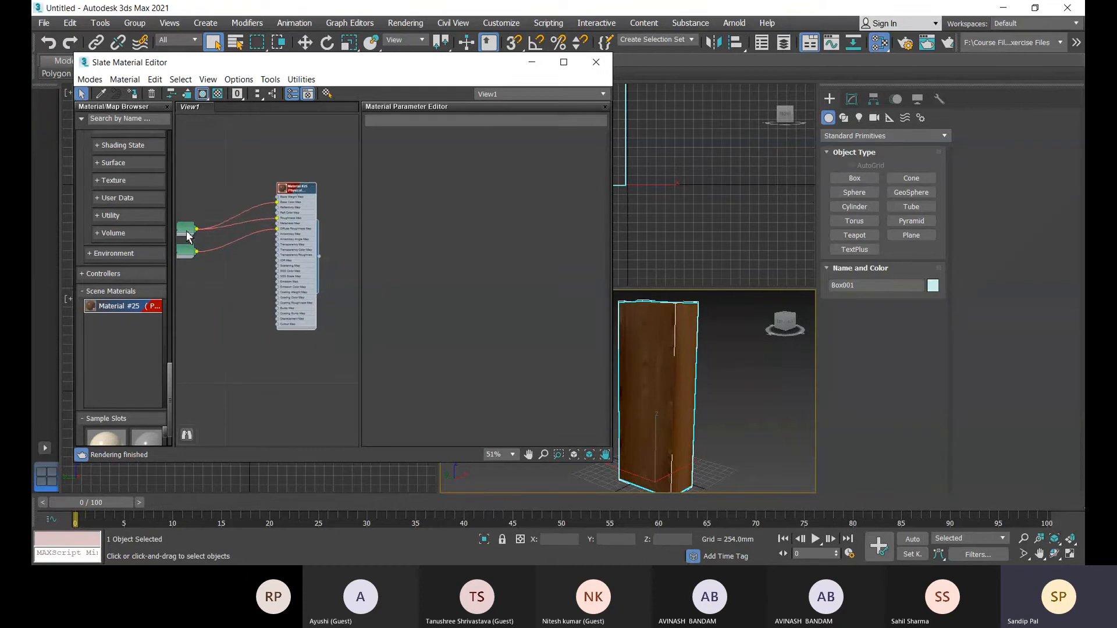
pyautogui.moveTo(186, 228); pyautogui.dragTo(240, 200)
pyautogui.moveTo(187, 254); pyautogui.dragTo(237, 226)
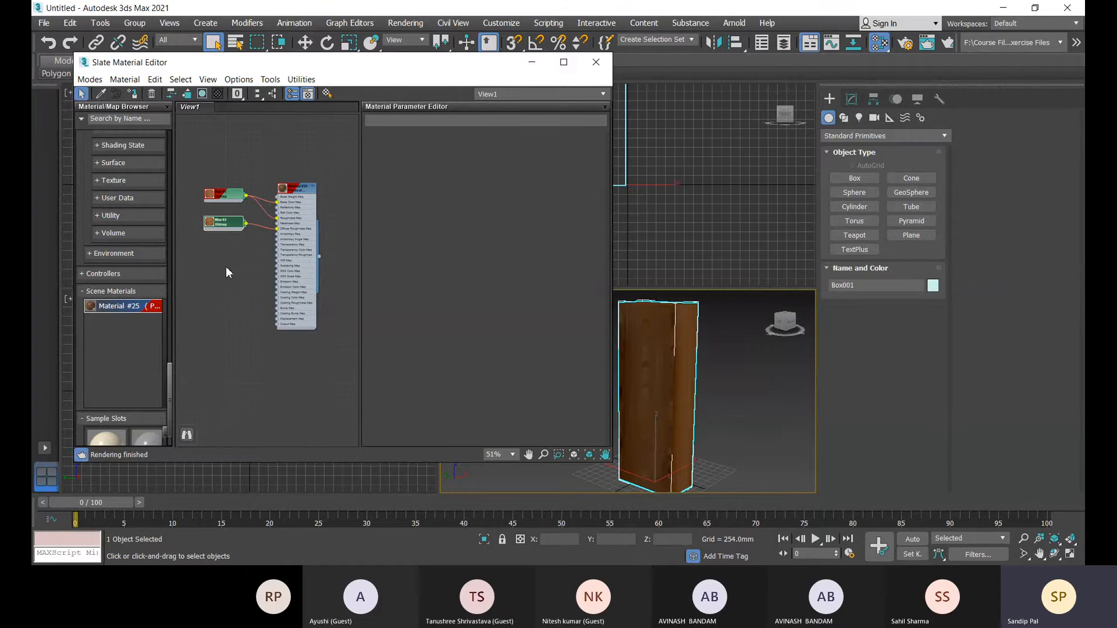
pyautogui.moveTo(297, 196); pyautogui.dragTo(319, 162)
pyautogui.moveTo(232, 202); pyautogui.dragTo(266, 157)
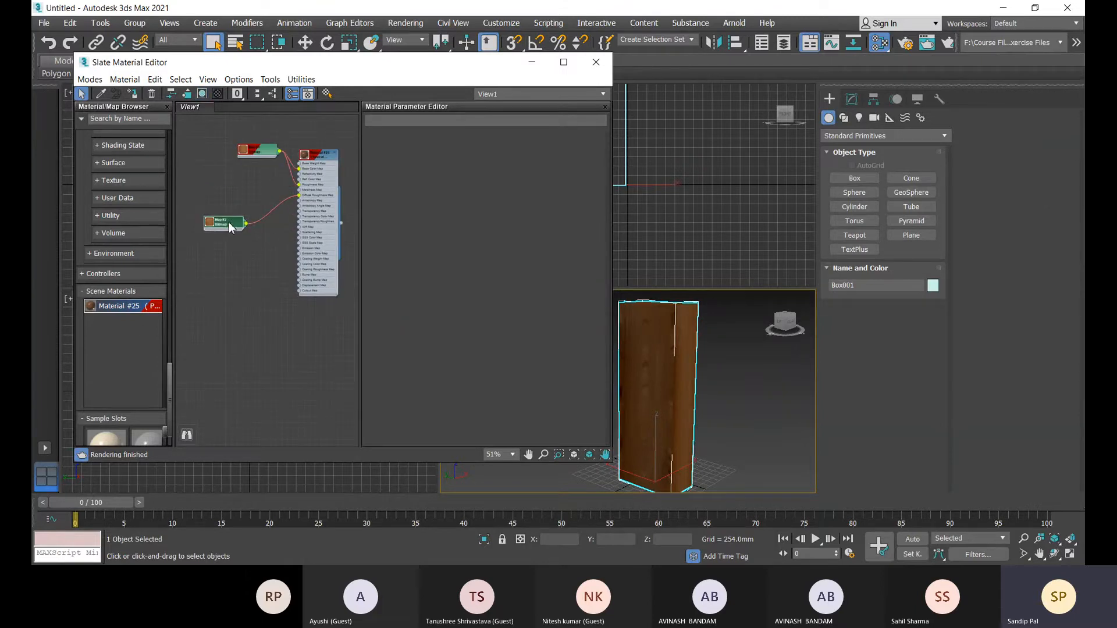
pyautogui.moveTo(229, 221); pyautogui.dragTo(271, 176)
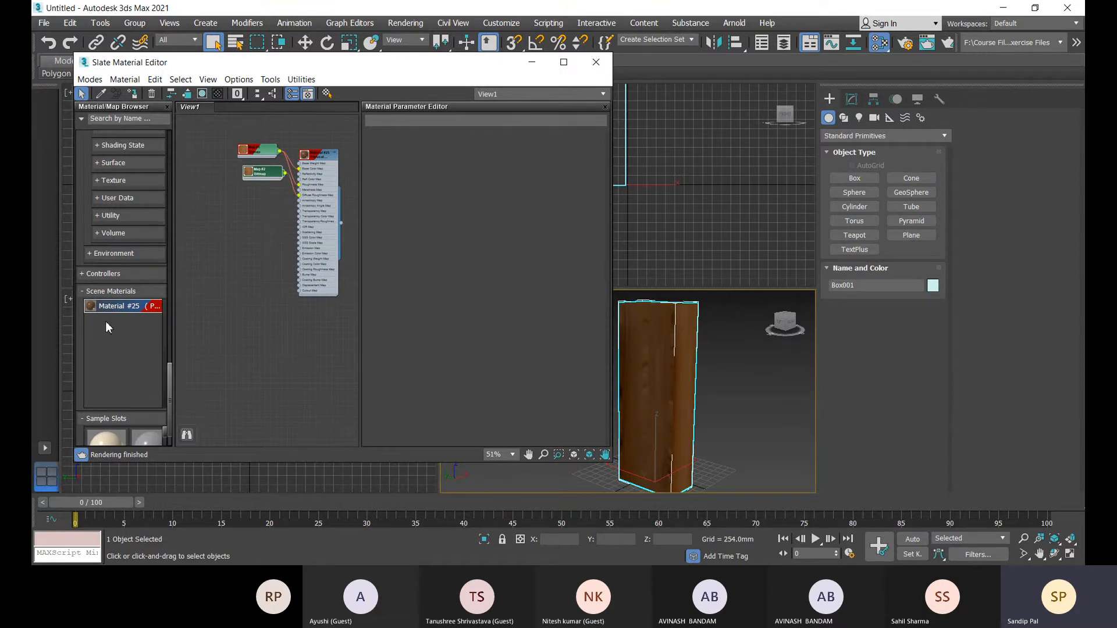
pyautogui.moveTo(121, 305); pyautogui.dragTo(292, 270)
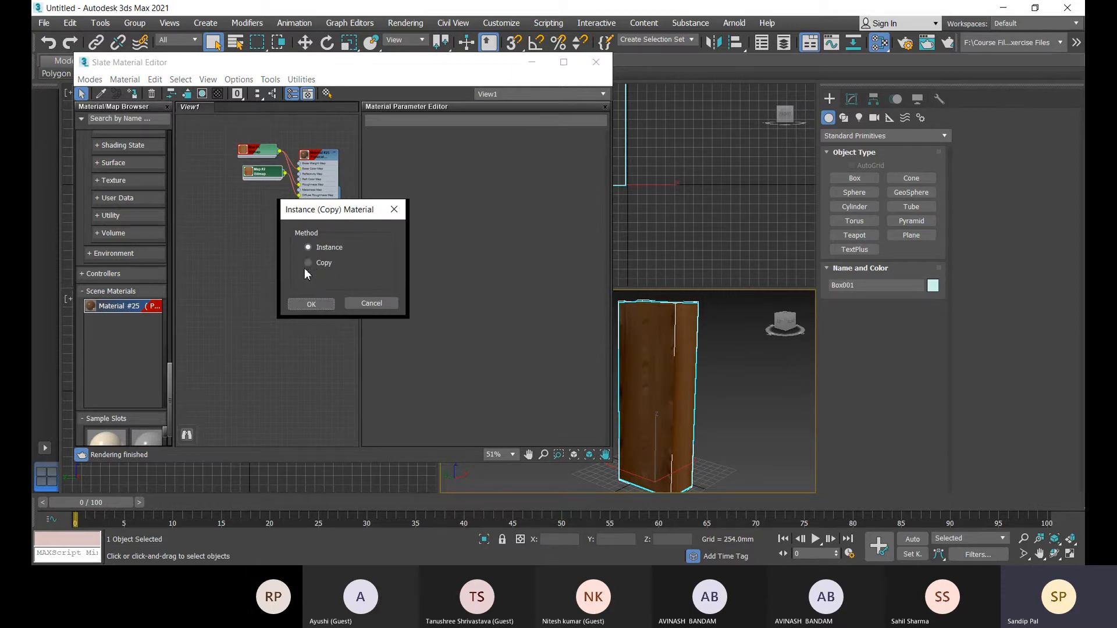
pyautogui.click(394, 210)
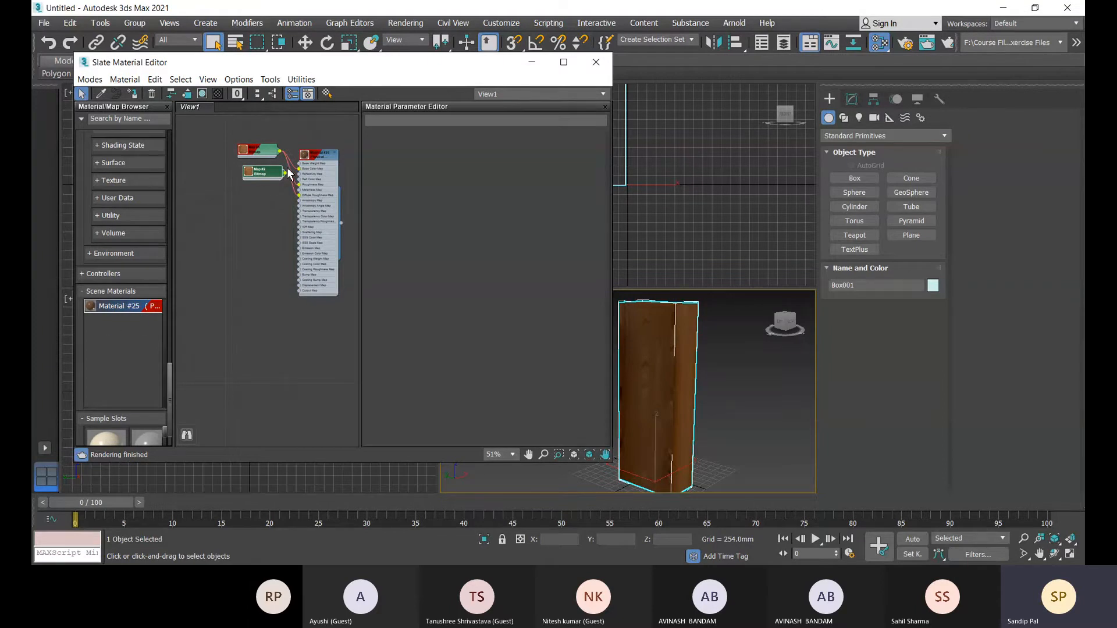
pyautogui.scroll(3, 143, 235)
pyautogui.scroll(3, 195, 266)
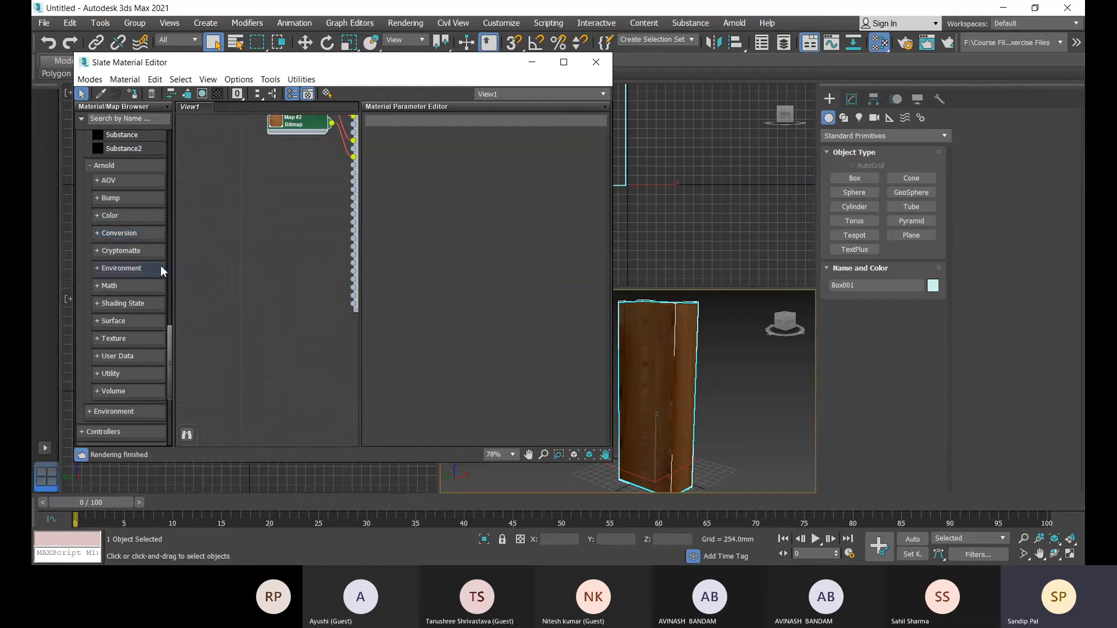
pyautogui.scroll(6, 164, 254)
pyautogui.scroll(10, 130, 242)
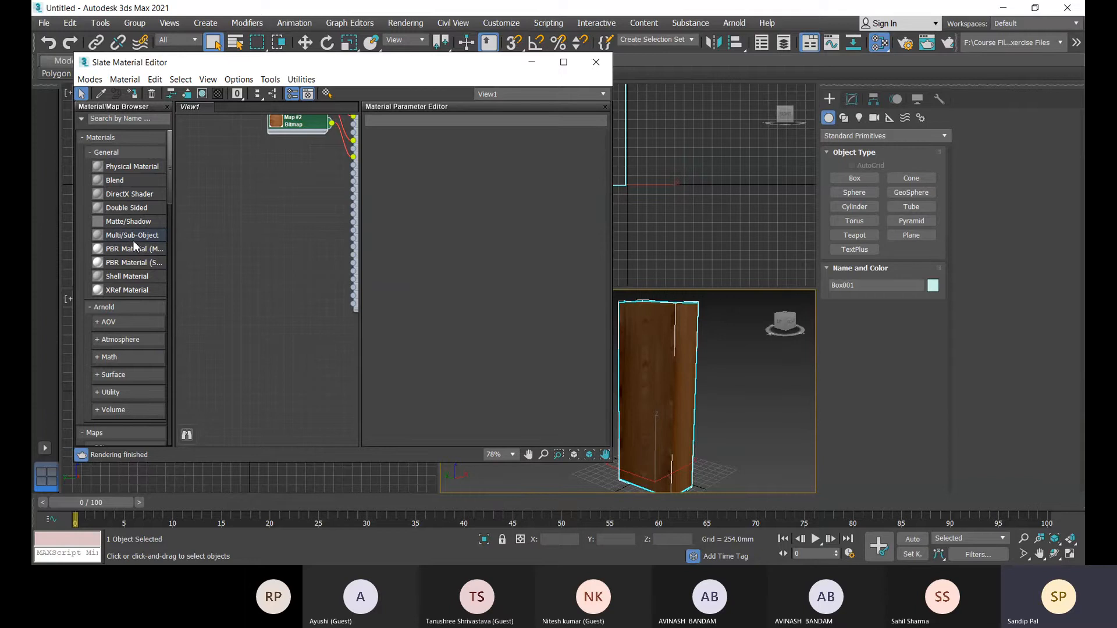
# Minimize the material editor and create a box about 1830 mm long, 3712 mm wide and 893 mm high beside the wooden box in the perspective view
pyautogui.click(531, 62)
pyautogui.scroll(-5, 681, 424)
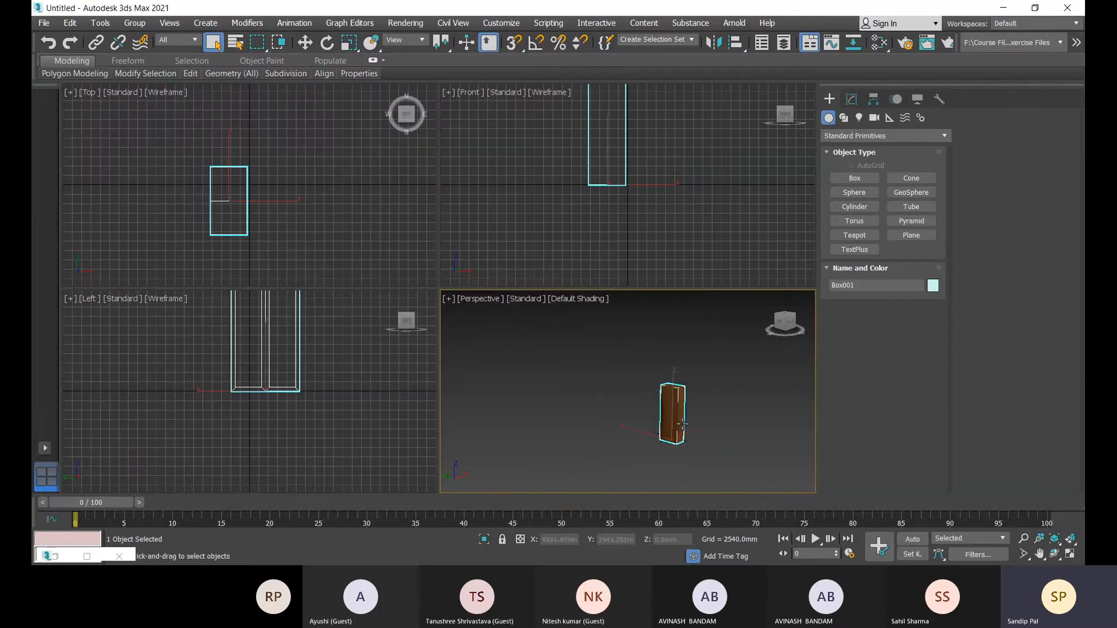
pyautogui.moveTo(688, 429); pyautogui.dragTo(645, 416, button='middle')
pyautogui.scroll(5, 636, 420)
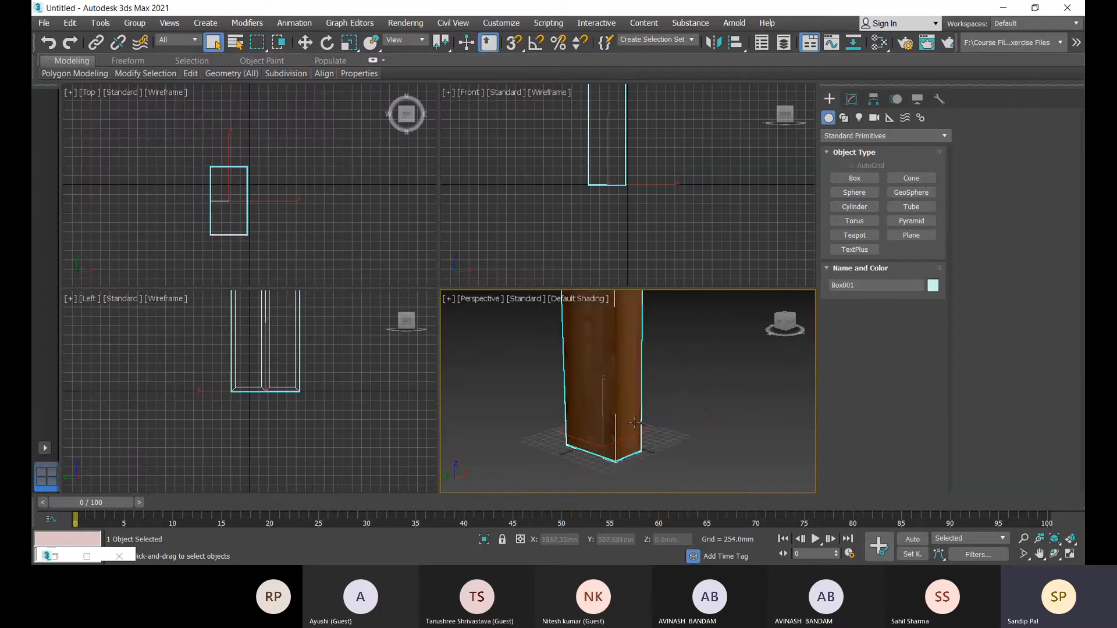
pyautogui.click(843, 118)
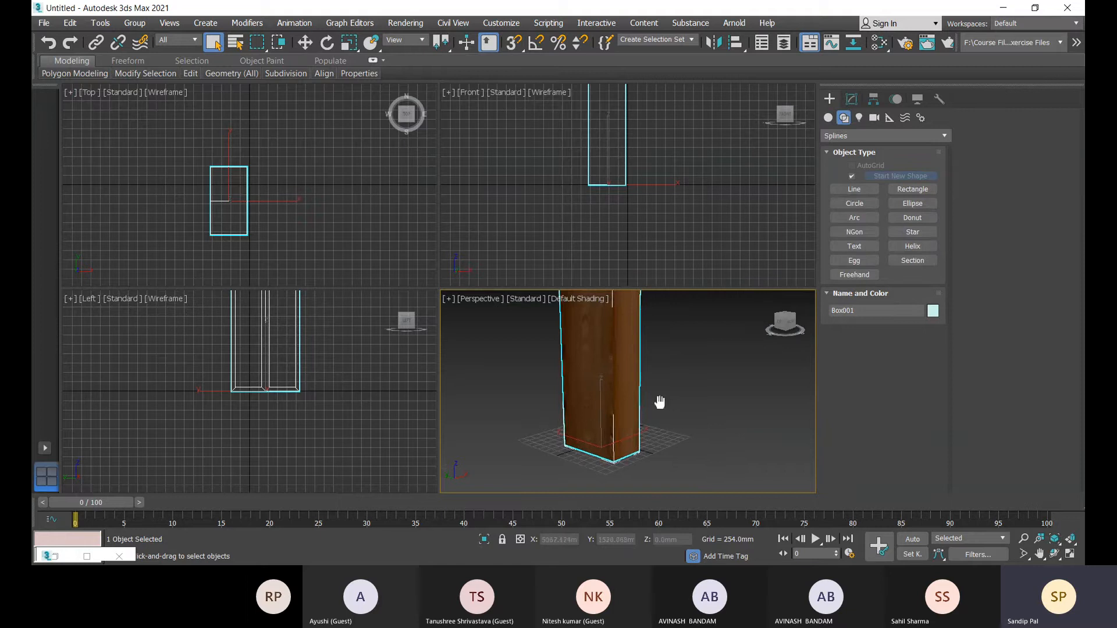
pyautogui.moveTo(662, 401); pyautogui.dragTo(621, 424, button='middle')
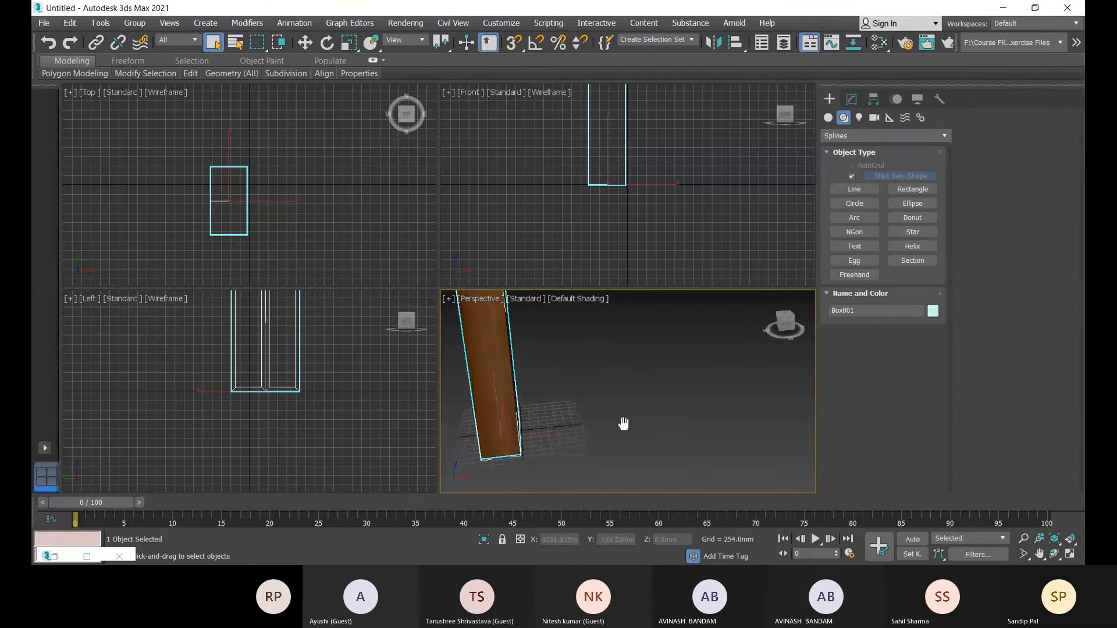
pyautogui.click(827, 118)
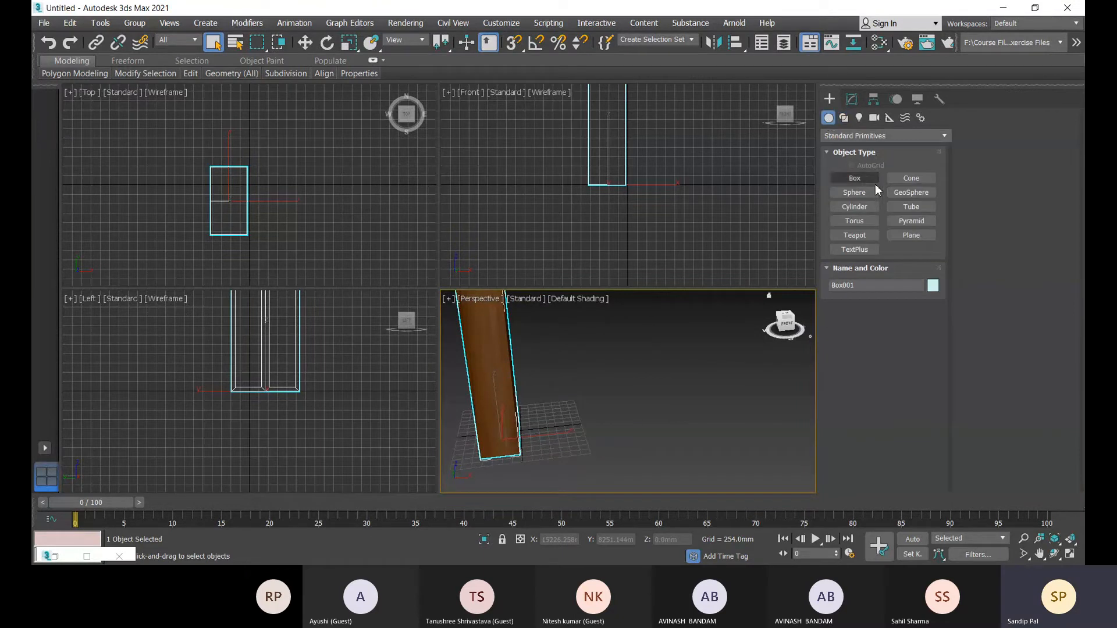
pyautogui.click(854, 178)
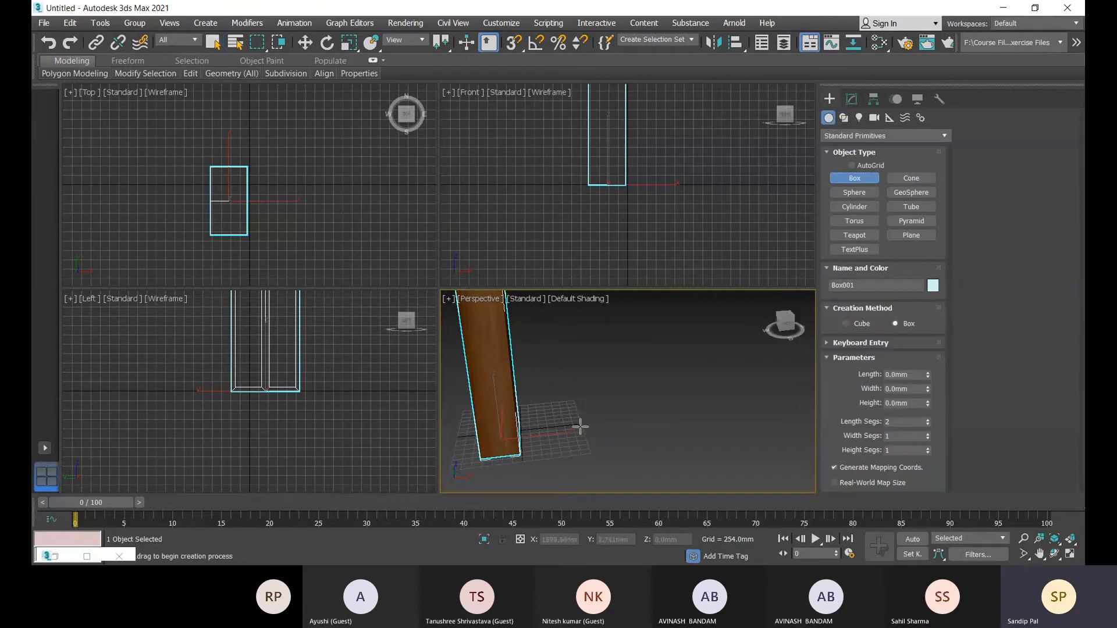
pyautogui.moveTo(580, 427); pyautogui.dragTo(715, 433)
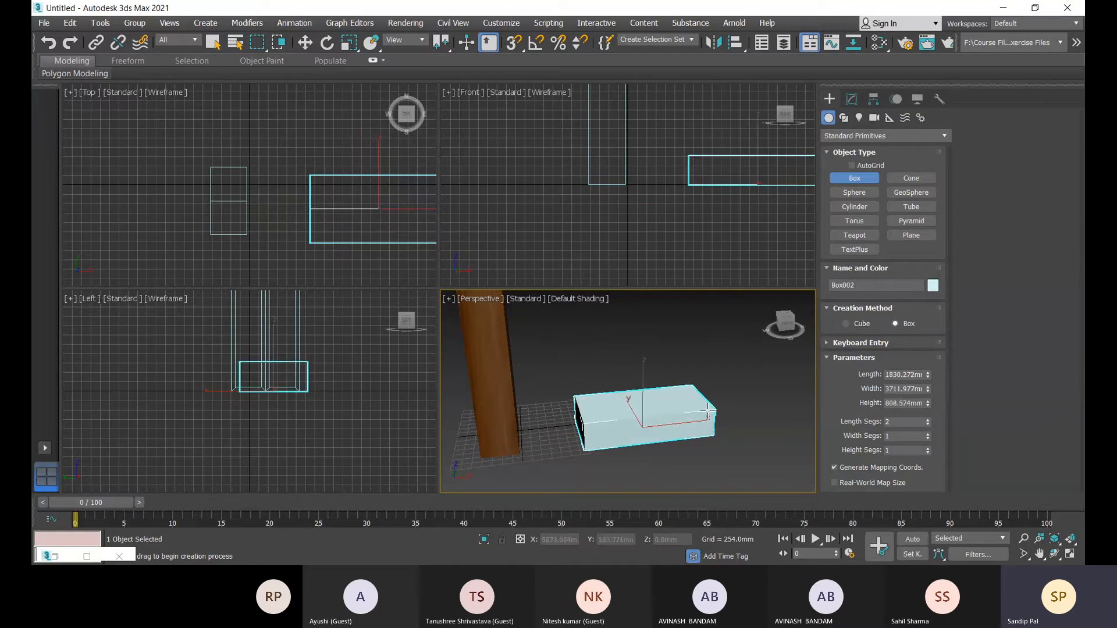
pyautogui.click(707, 407)
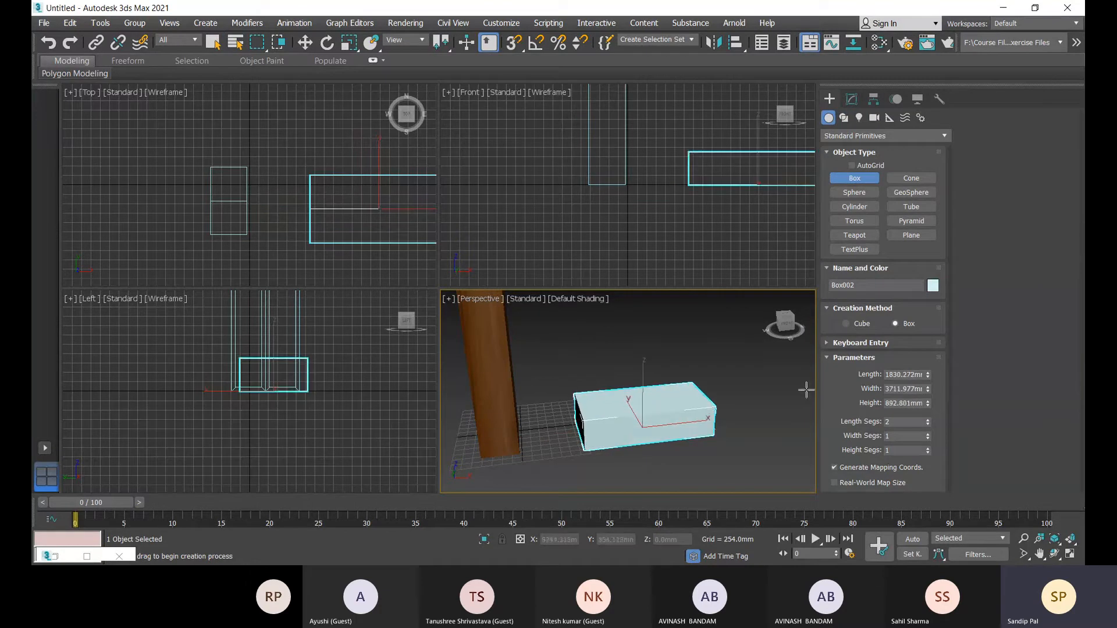
# Set the new box's length segments to 3 and width segments to 2, and display edged faces in the perspective view
pyautogui.click(928, 419)
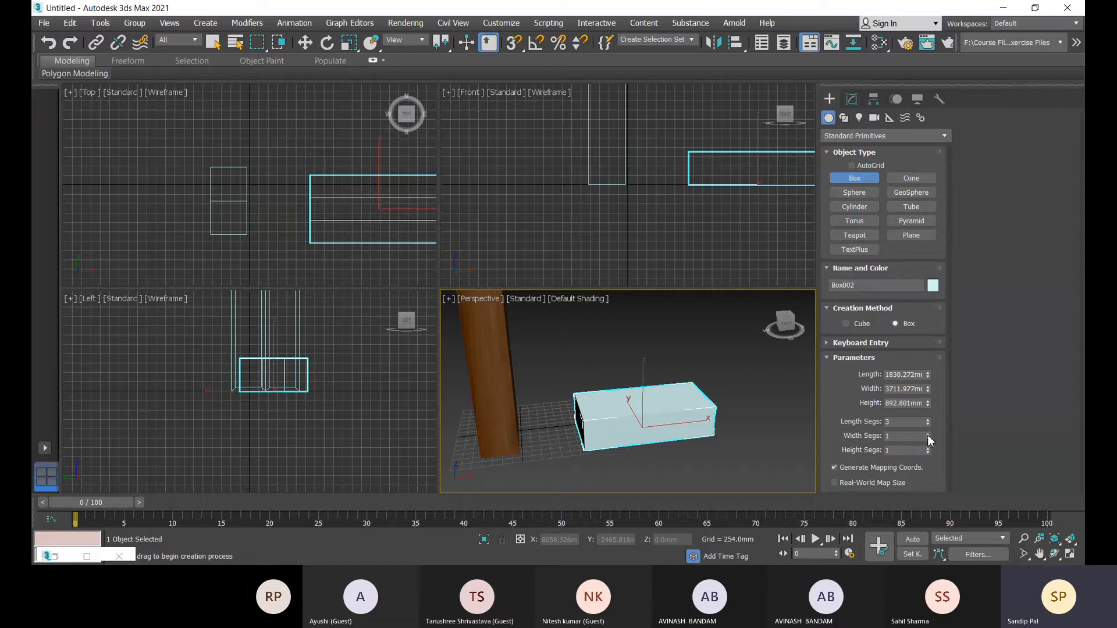
pyautogui.click(928, 434)
pyautogui.click(573, 301)
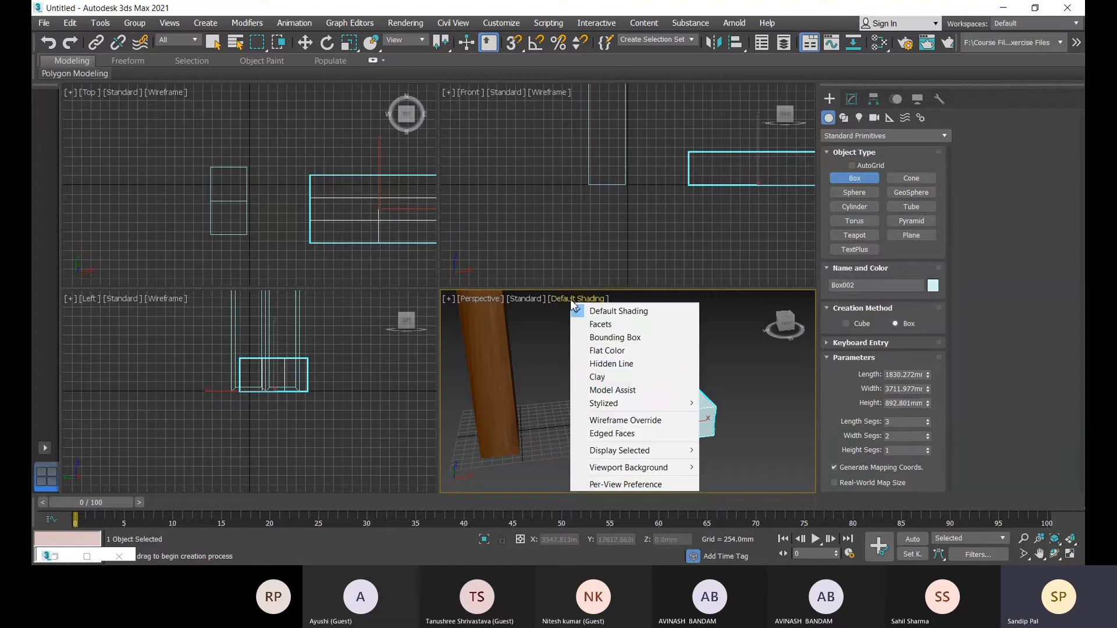
pyautogui.click(612, 434)
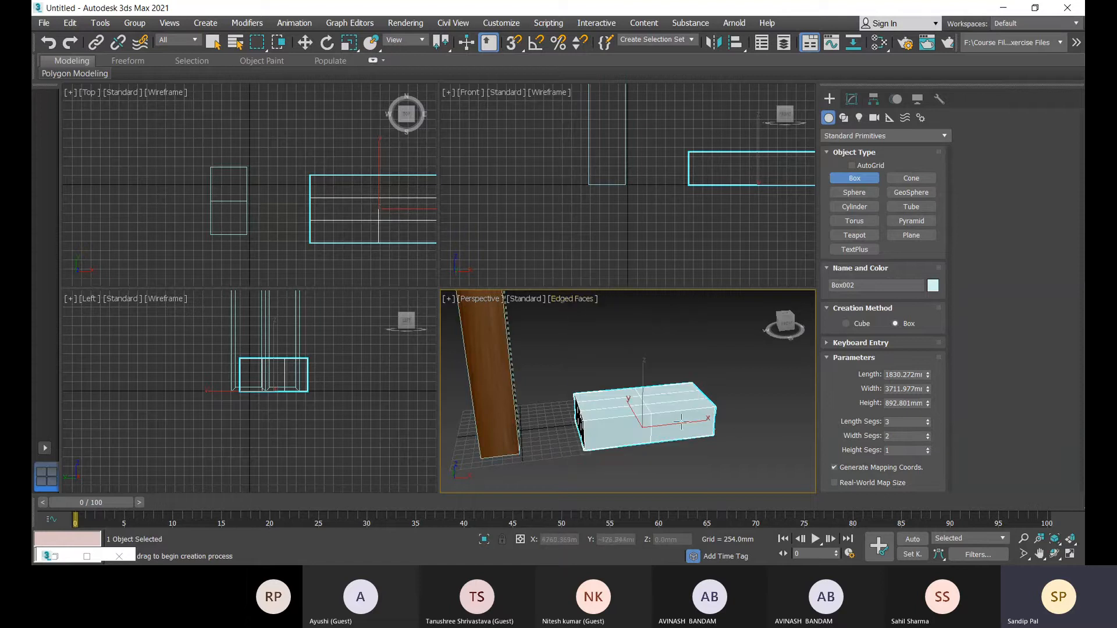
pyautogui.press('z')
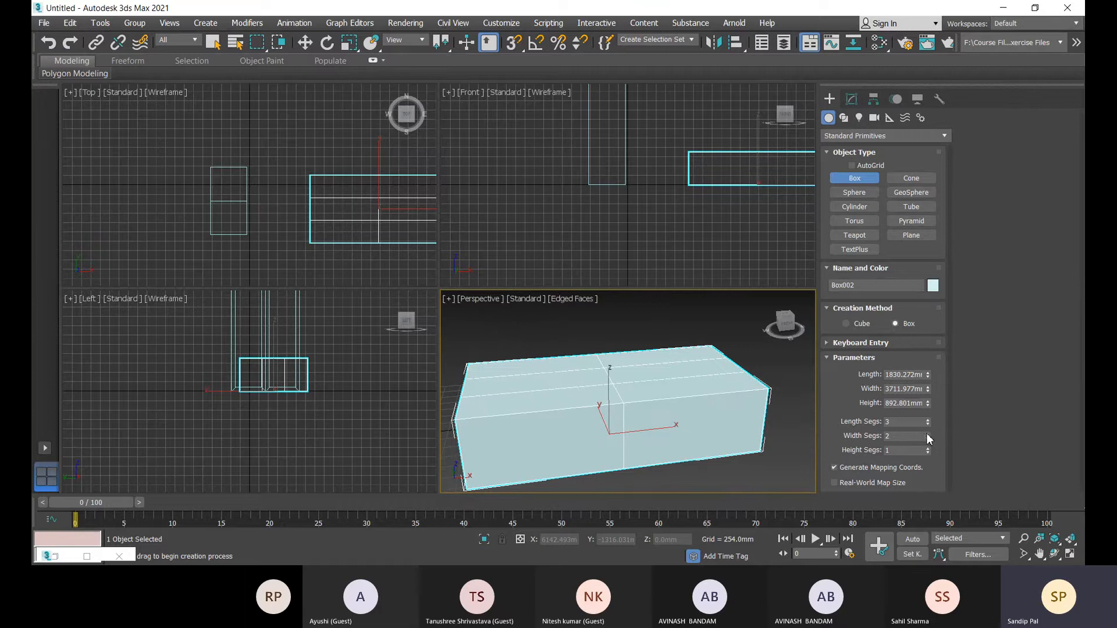
pyautogui.keyDown('alt'); pyautogui.moveTo(735, 441); pyautogui.dragTo(748, 466, button='middle'); pyautogui.keyUp('alt')
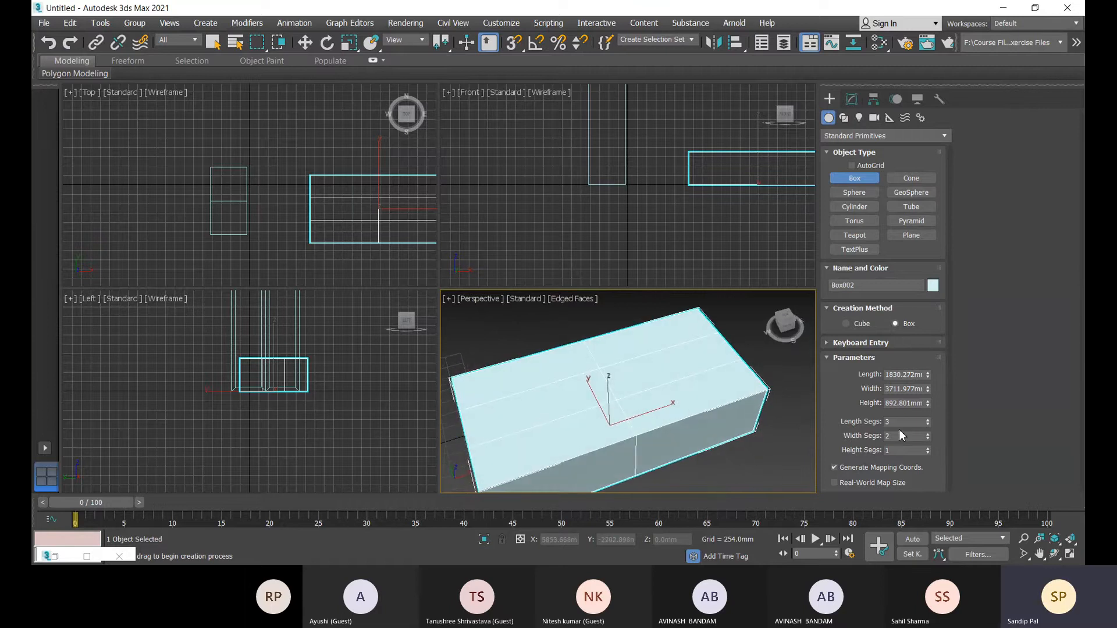
# Increase the box's width segments to 8
pyautogui.click(926, 434)
pyautogui.click(926, 434)
pyautogui.click(927, 434)
pyautogui.click(926, 434)
pyautogui.click(926, 434)
pyautogui.click(925, 432)
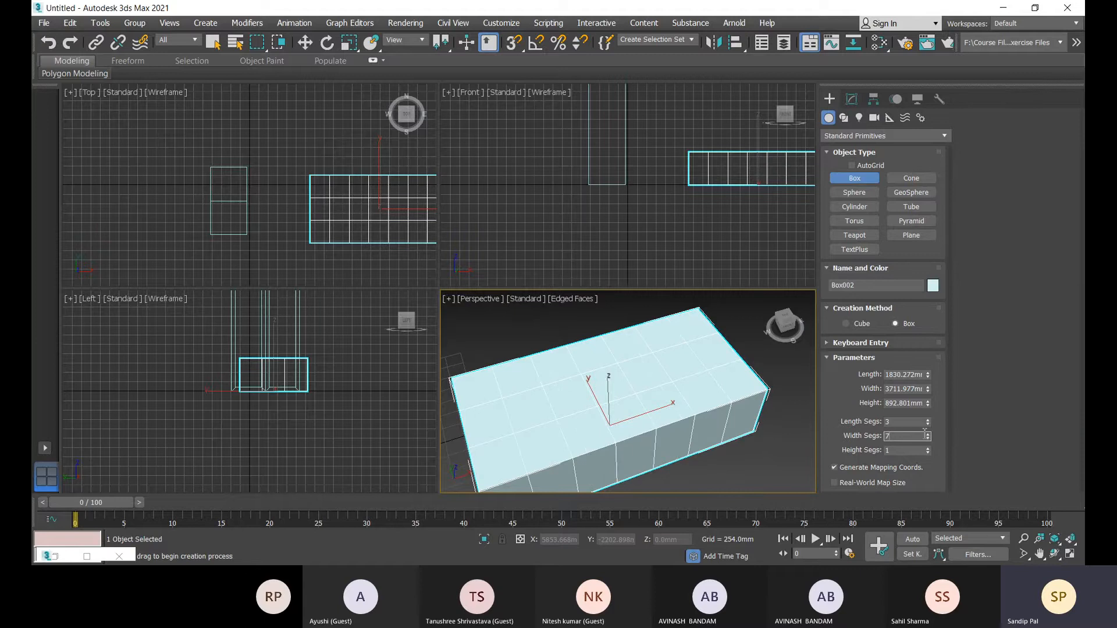
pyautogui.click(928, 438)
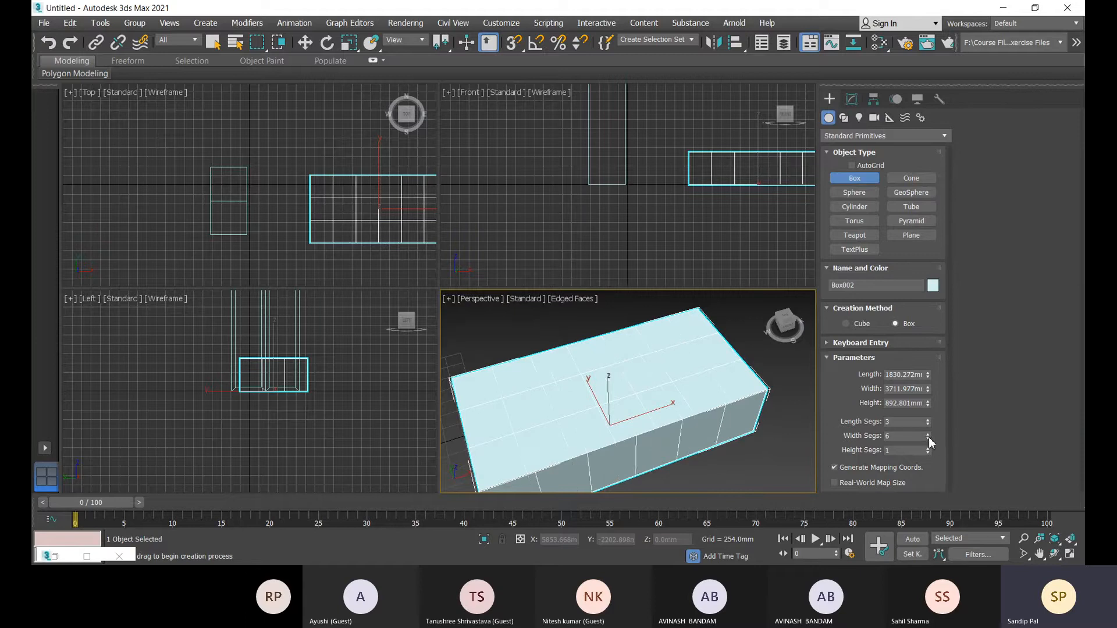
pyautogui.click(927, 439)
pyautogui.click(927, 433)
pyautogui.click(928, 434)
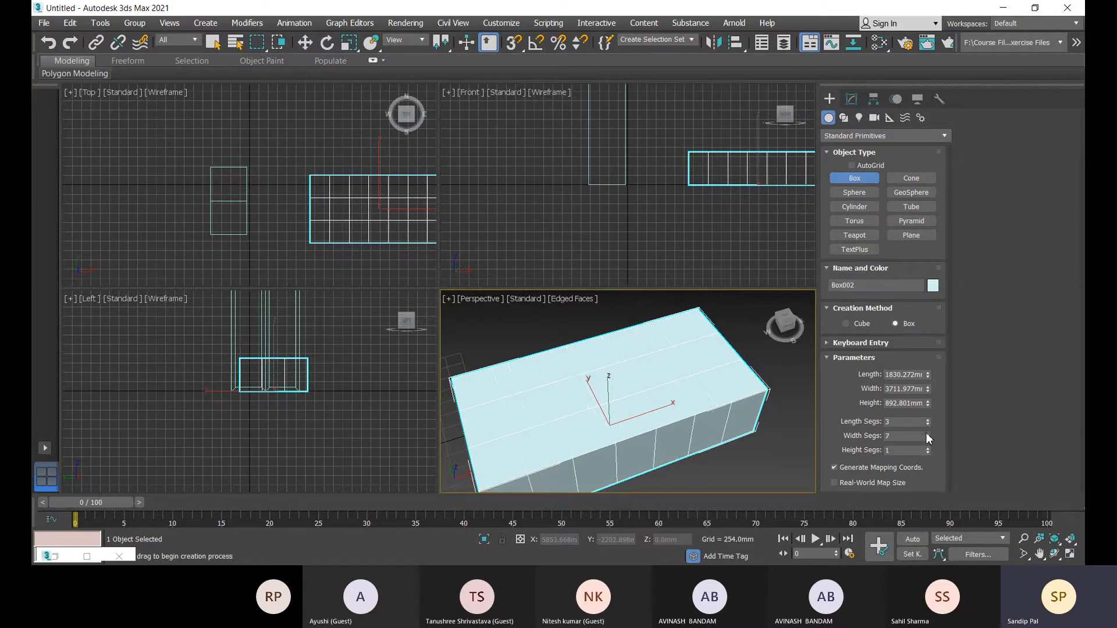
pyautogui.click(928, 433)
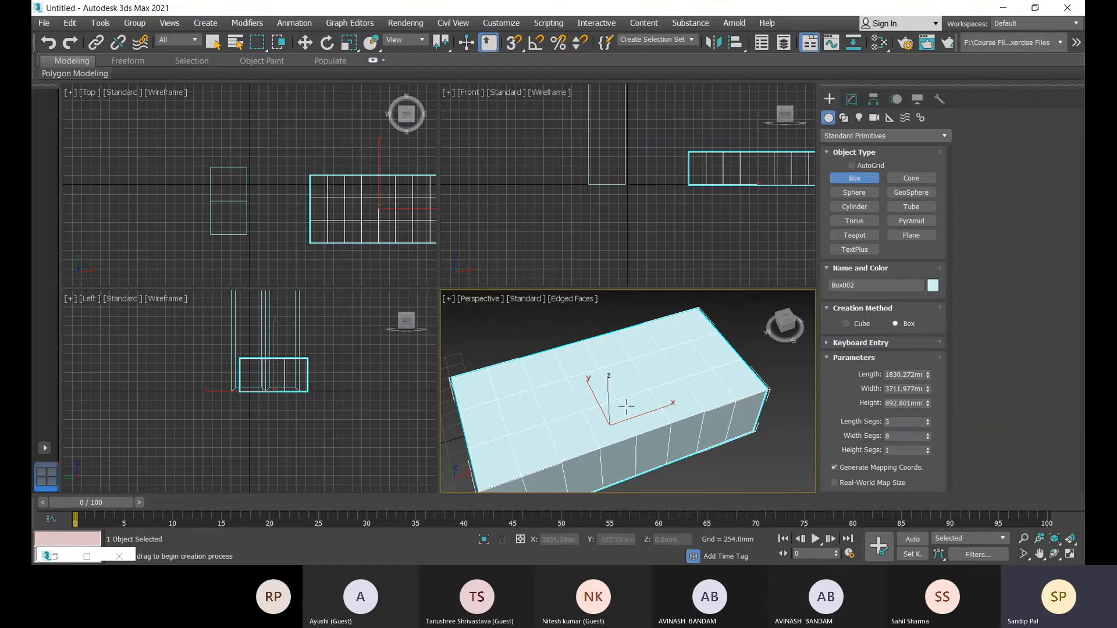
# Convert the segmented box to an Editable Poly and switch to polygon selection
pyautogui.scroll(-2, 724, 435)
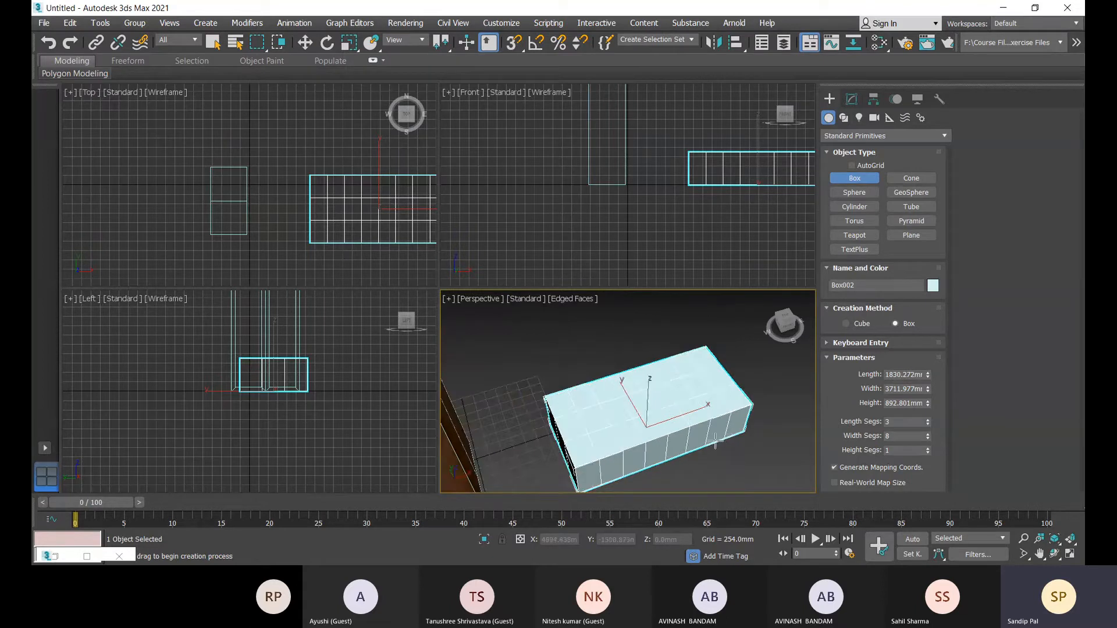
pyautogui.keyDown('alt'); pyautogui.moveTo(707, 430); pyautogui.dragTo(668, 410, button='middle'); pyautogui.keyUp('alt')
pyautogui.rightClick(572, 390)
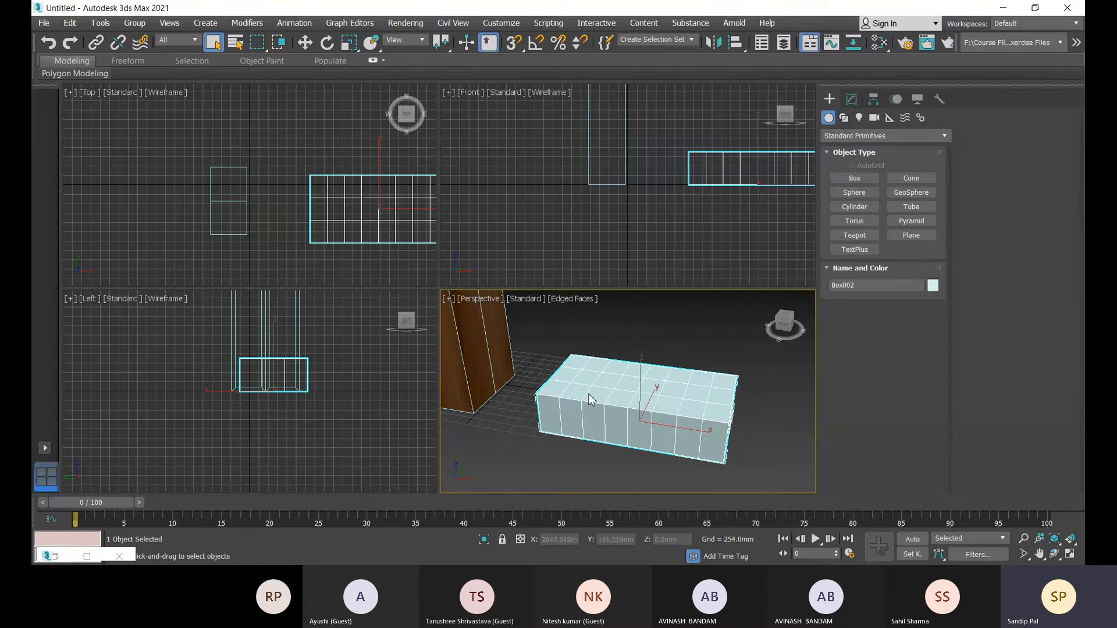
pyautogui.rightClick(593, 402)
pyautogui.moveTo(648, 542)
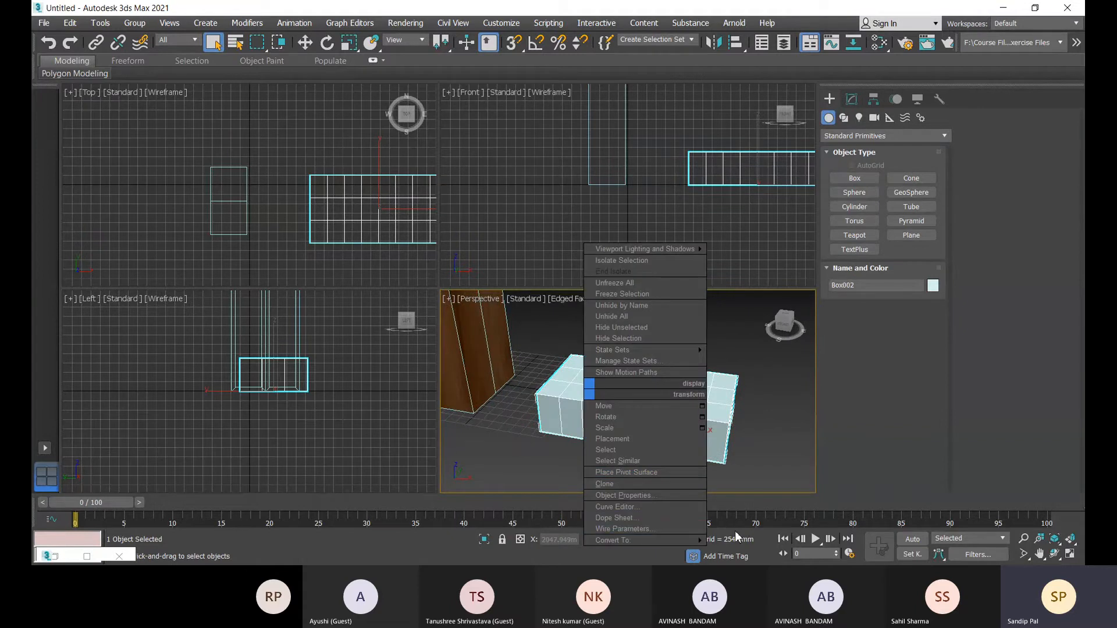
pyautogui.click(748, 529)
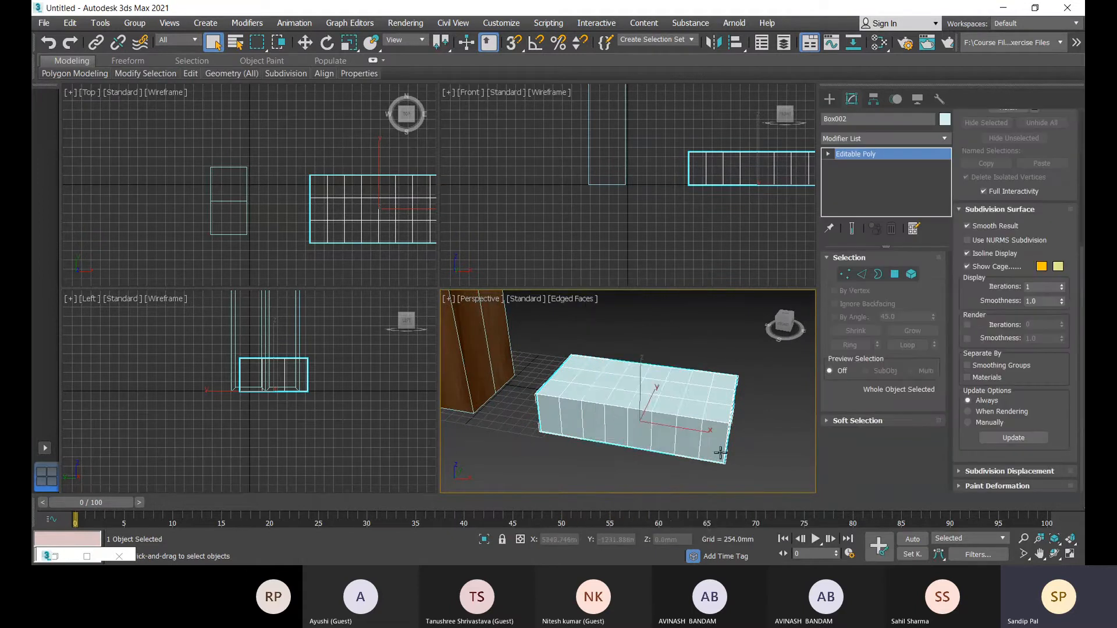
pyautogui.keyDown('alt'); pyautogui.moveTo(720, 452); pyautogui.dragTo(755, 449, button='middle'); pyautogui.keyUp('alt')
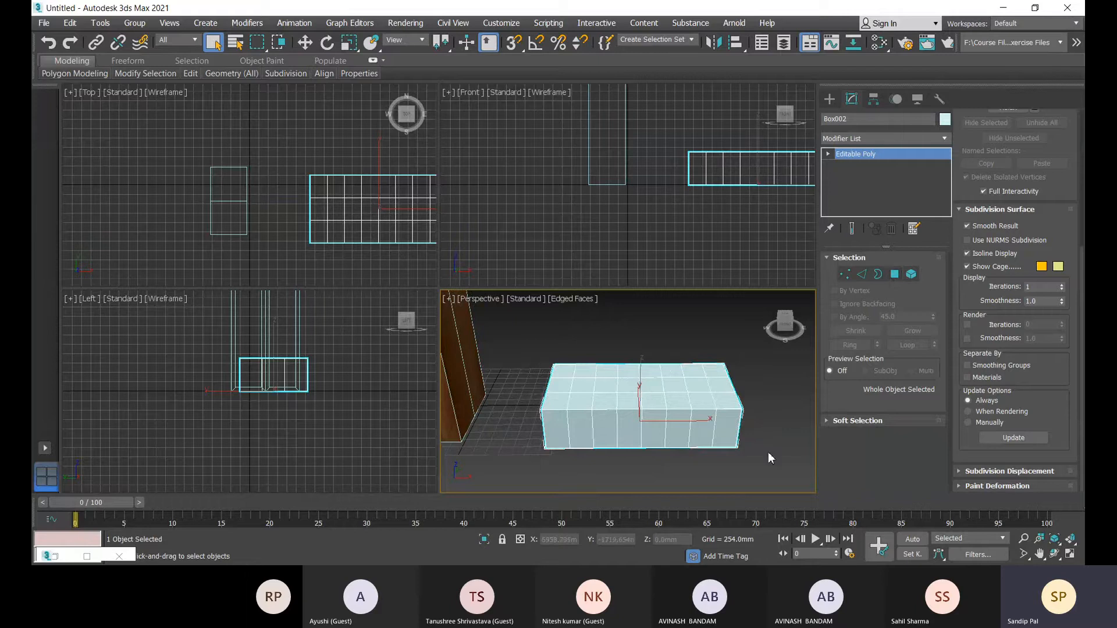
pyautogui.press('4')
# Select the 12 top polygons that form a U along the box's back edge and both short ends
pyautogui.click(728, 403)
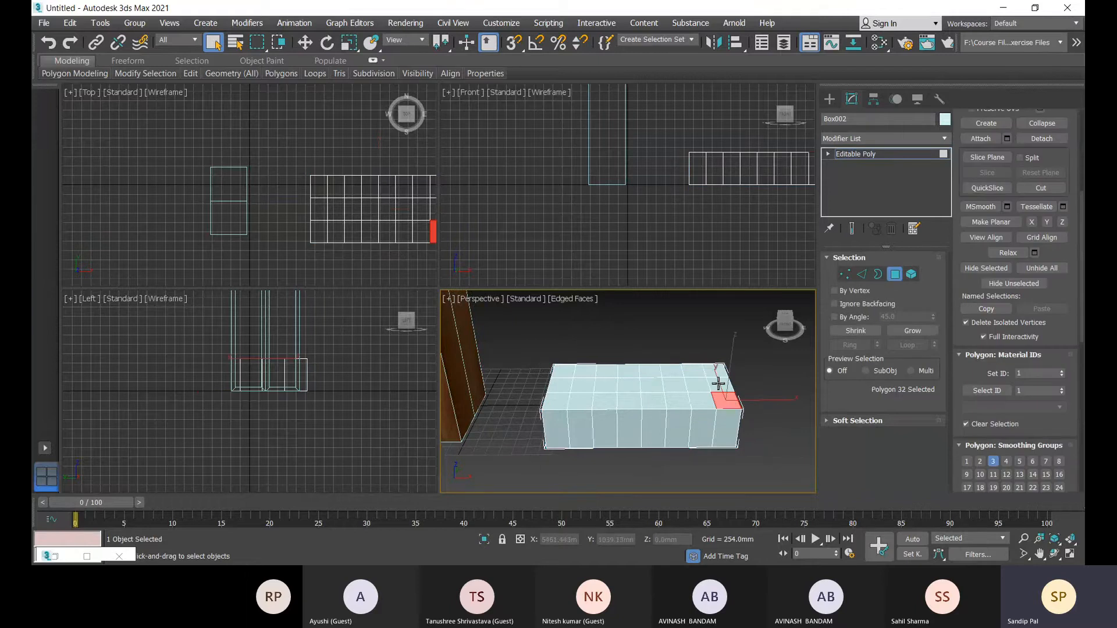
pyautogui.scroll(2, 718, 383)
pyautogui.keyDown('ctrl'); pyautogui.click(720, 384); pyautogui.keyUp('ctrl')
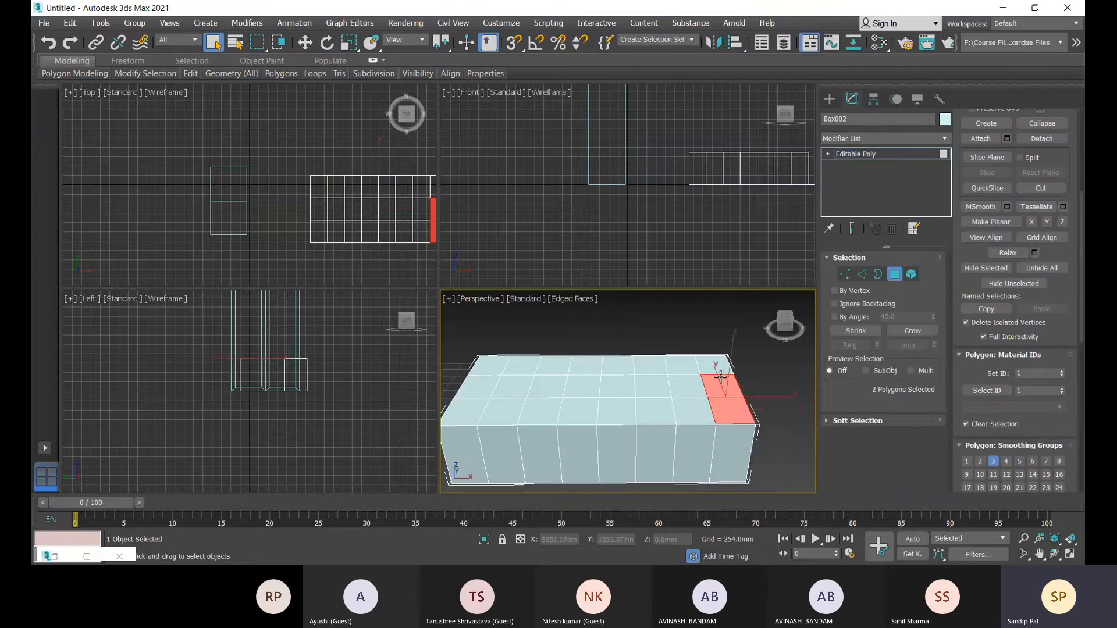
pyautogui.keyDown('ctrl'); pyautogui.click(711, 364); pyautogui.keyUp('ctrl')
pyautogui.keyDown('ctrl'); pyautogui.click(681, 365); pyautogui.keyUp('ctrl')
pyautogui.keyDown('ctrl'); pyautogui.click(648, 366); pyautogui.keyUp('ctrl')
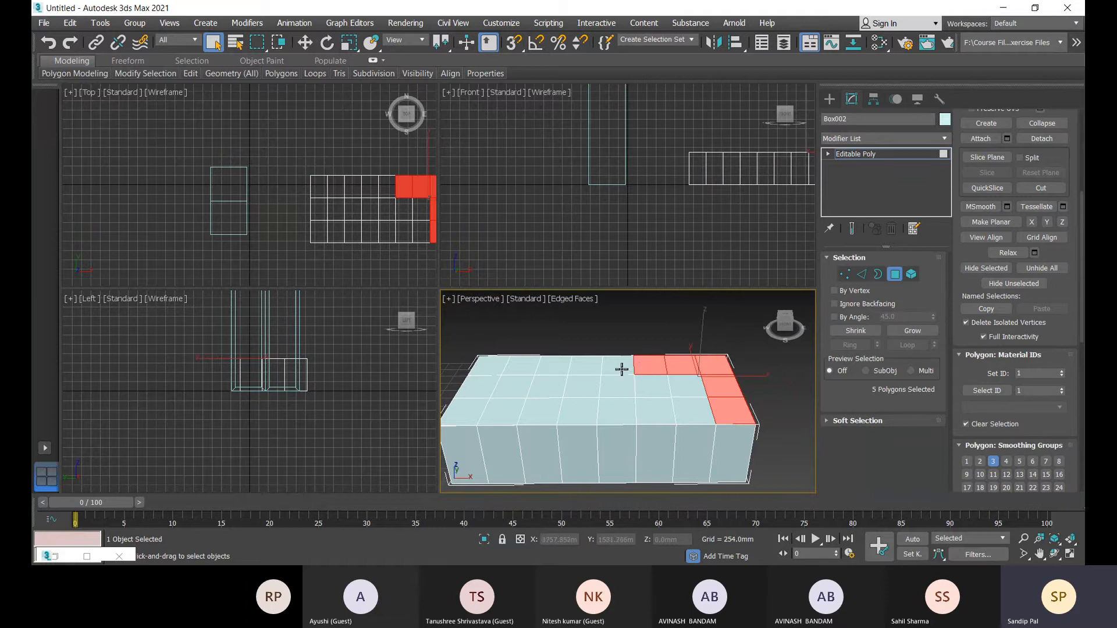
pyautogui.keyDown('ctrl'); pyautogui.click(618, 366); pyautogui.keyUp('ctrl')
pyautogui.keyDown('ctrl'); pyautogui.click(585, 367); pyautogui.keyUp('ctrl')
pyautogui.keyDown('ctrl'); pyautogui.click(553, 366); pyautogui.keyUp('ctrl')
pyautogui.keyDown('ctrl'); pyautogui.click(525, 368); pyautogui.keyUp('ctrl')
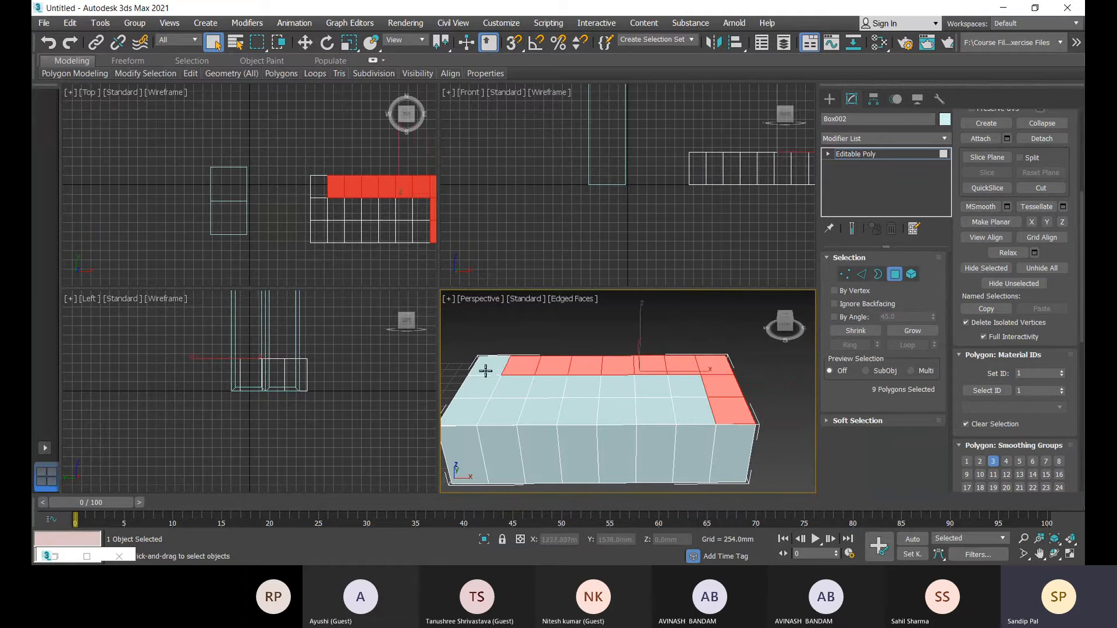
pyautogui.keyDown('ctrl'); pyautogui.click(493, 366); pyautogui.keyUp('ctrl')
pyautogui.keyDown('ctrl'); pyautogui.click(483, 387); pyautogui.keyUp('ctrl')
pyautogui.keyDown('ctrl'); pyautogui.click(474, 414); pyautogui.keyUp('ctrl')
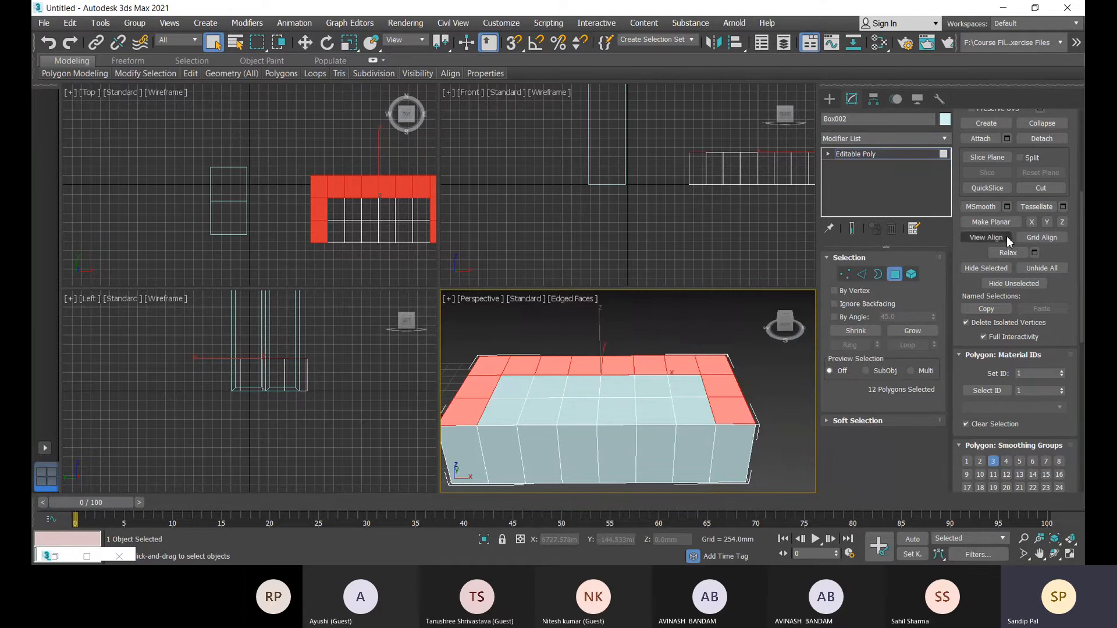
# Try to extrude the selected U-shaped polygons upward by 420.608 mm, and cancel the extrusion
pyautogui.scroll(3, 1009, 150)
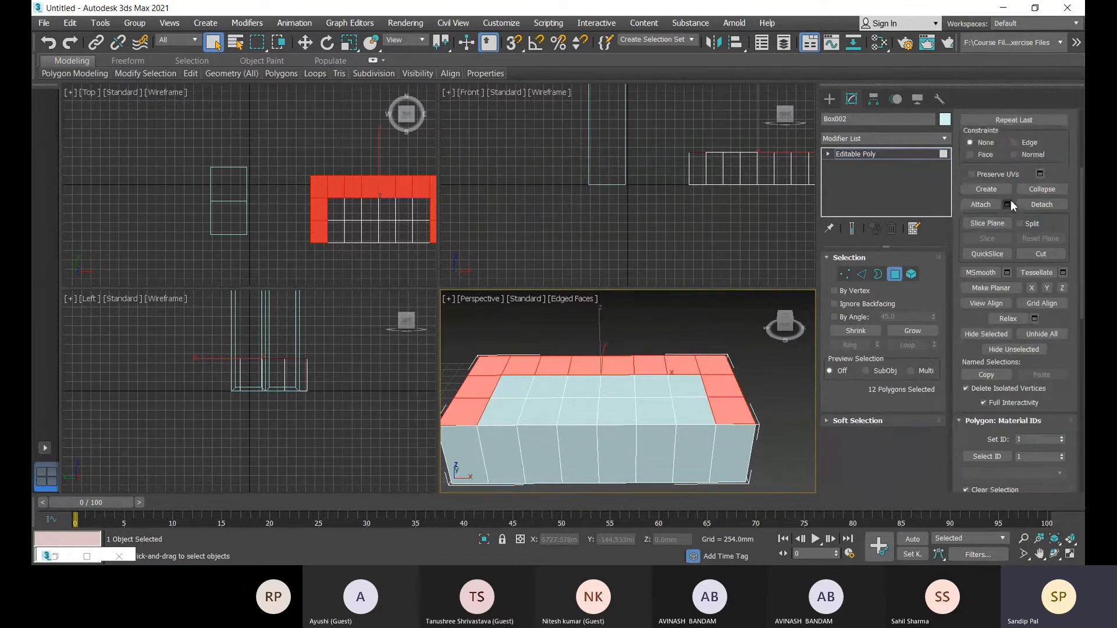
pyautogui.scroll(6, 1009, 148)
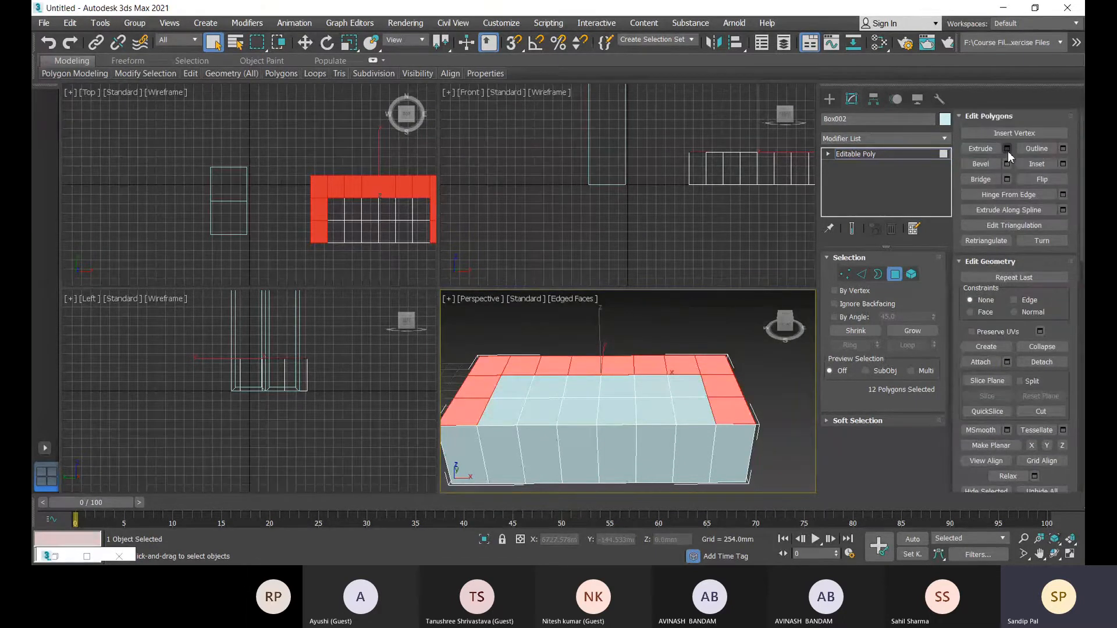
pyautogui.click(1007, 148)
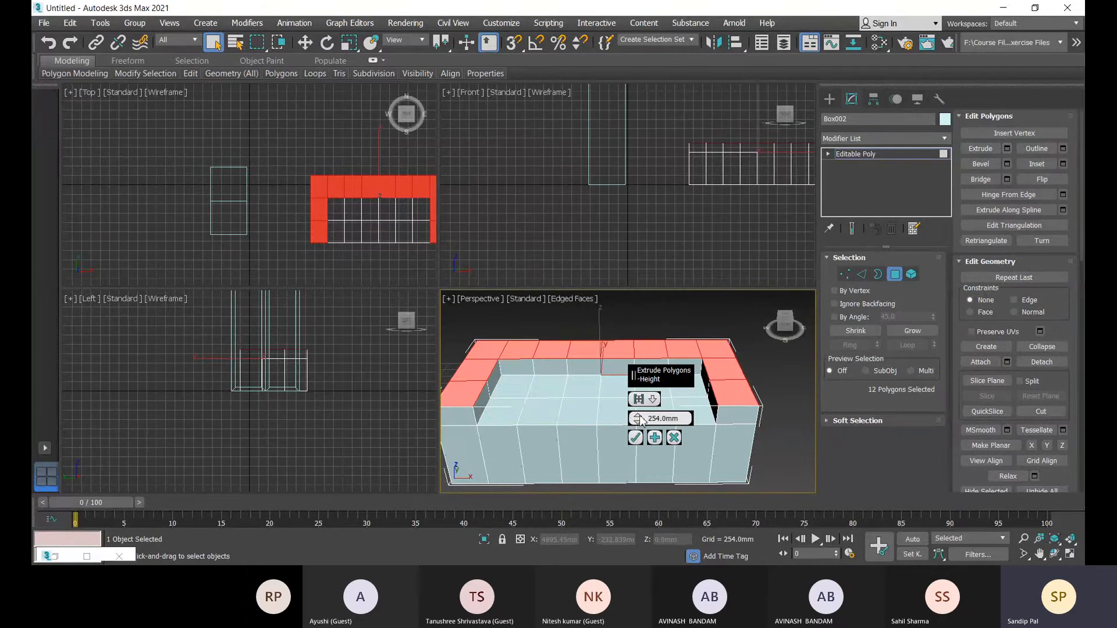
pyautogui.moveTo(638, 418); pyautogui.dragTo(638, 399)
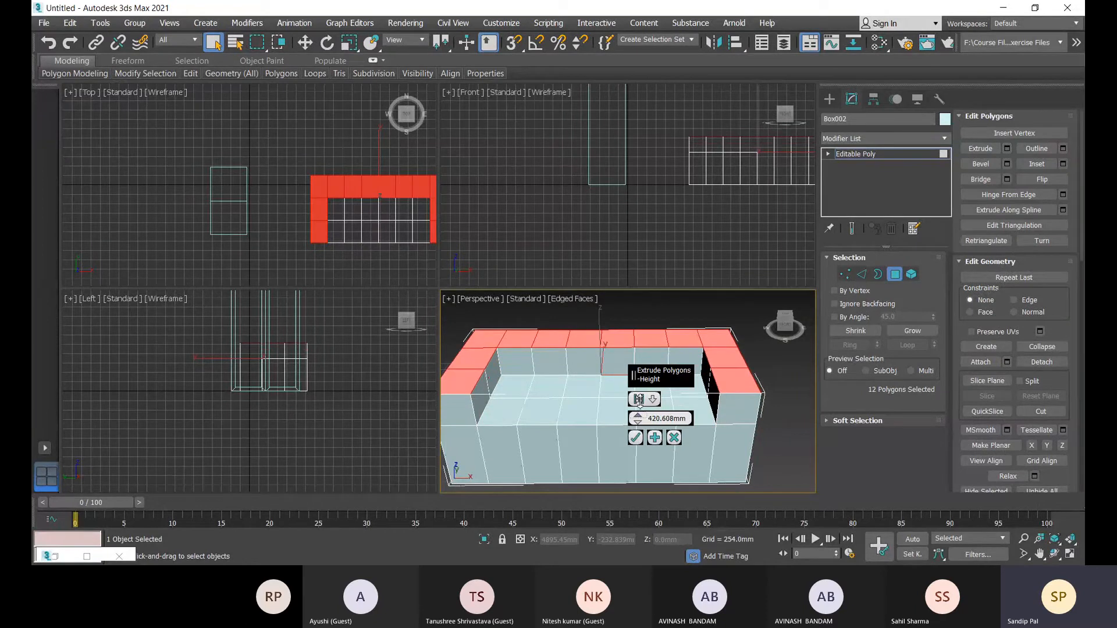
pyautogui.keyDown('alt'); pyautogui.moveTo(693, 494); pyautogui.dragTo(738, 470, button='middle'); pyautogui.keyUp('alt')
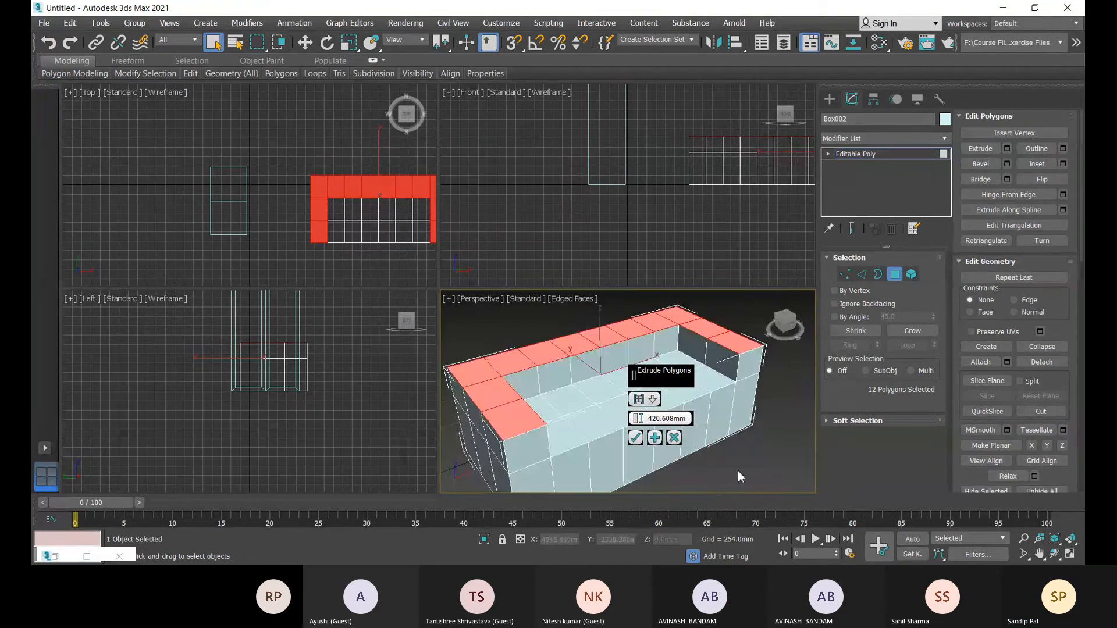
pyautogui.click(767, 458)
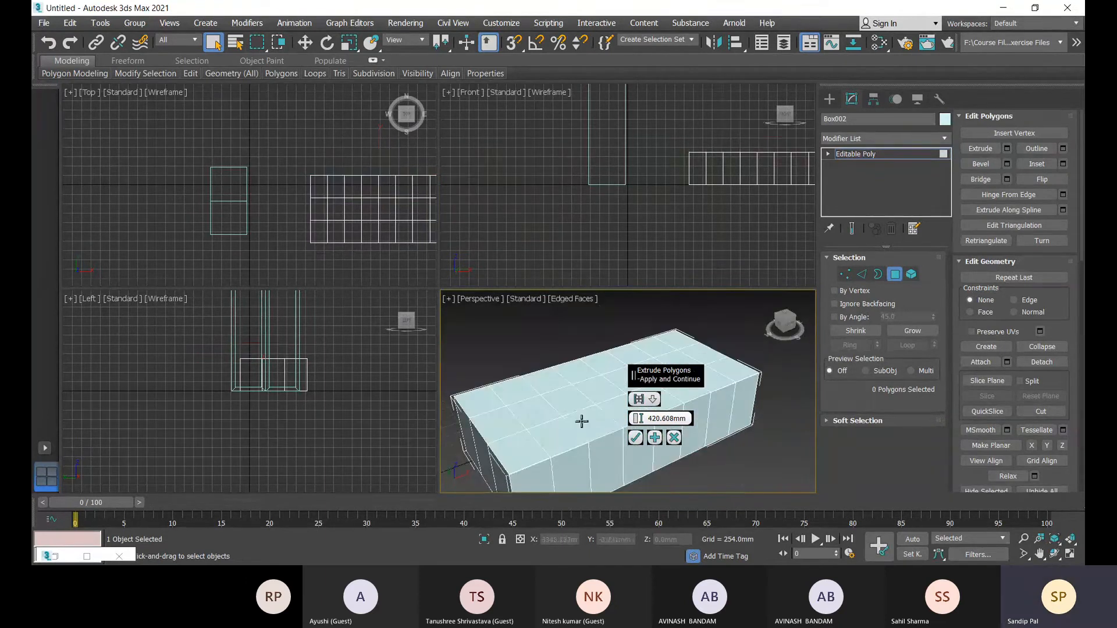
pyautogui.click(674, 438)
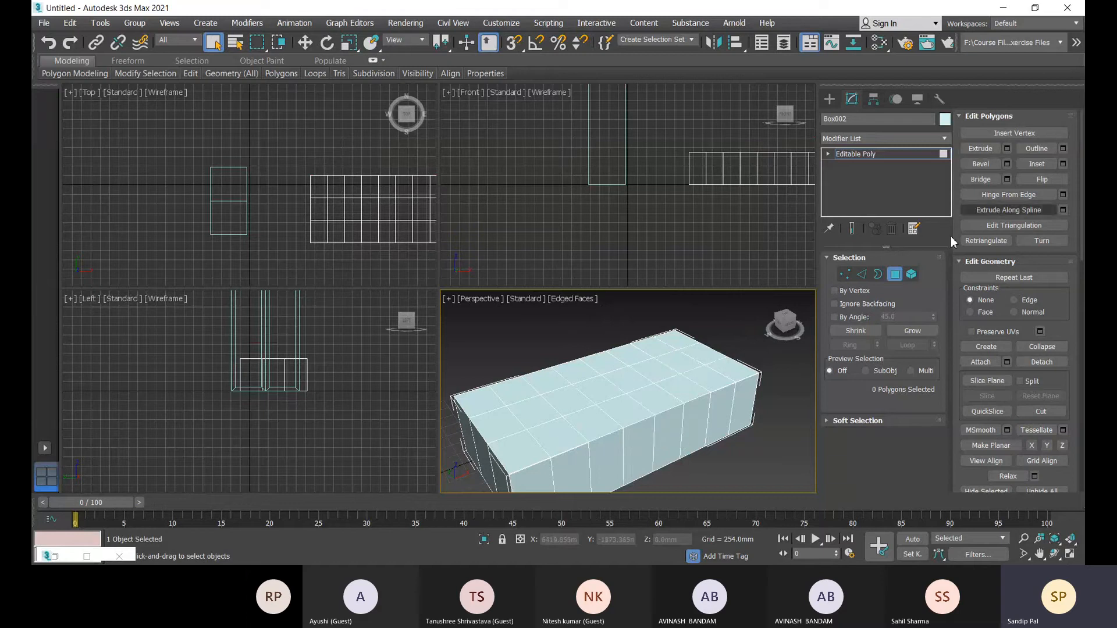
# Reselect the U of 12 top polygons along the box's back edge and both short ends
pyautogui.click(733, 370)
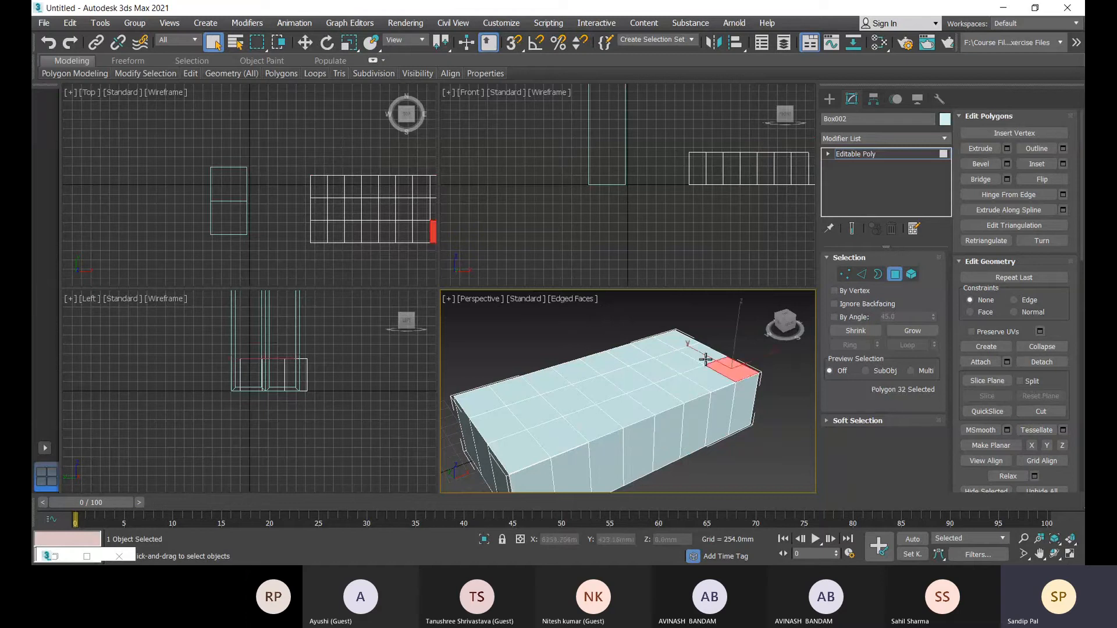
pyautogui.keyDown('ctrl'); pyautogui.click(704, 358); pyautogui.keyUp('ctrl')
pyautogui.keyDown('ctrl'); pyautogui.click(676, 344); pyautogui.keyUp('ctrl')
pyautogui.keyDown('ctrl'); pyautogui.click(649, 345); pyautogui.keyUp('ctrl')
pyautogui.keyDown('ctrl'); pyautogui.click(630, 358); pyautogui.keyUp('ctrl')
pyautogui.keyDown('ctrl'); pyautogui.click(608, 366); pyautogui.keyUp('ctrl')
pyautogui.keyDown('ctrl'); pyautogui.click(577, 378); pyautogui.keyUp('ctrl')
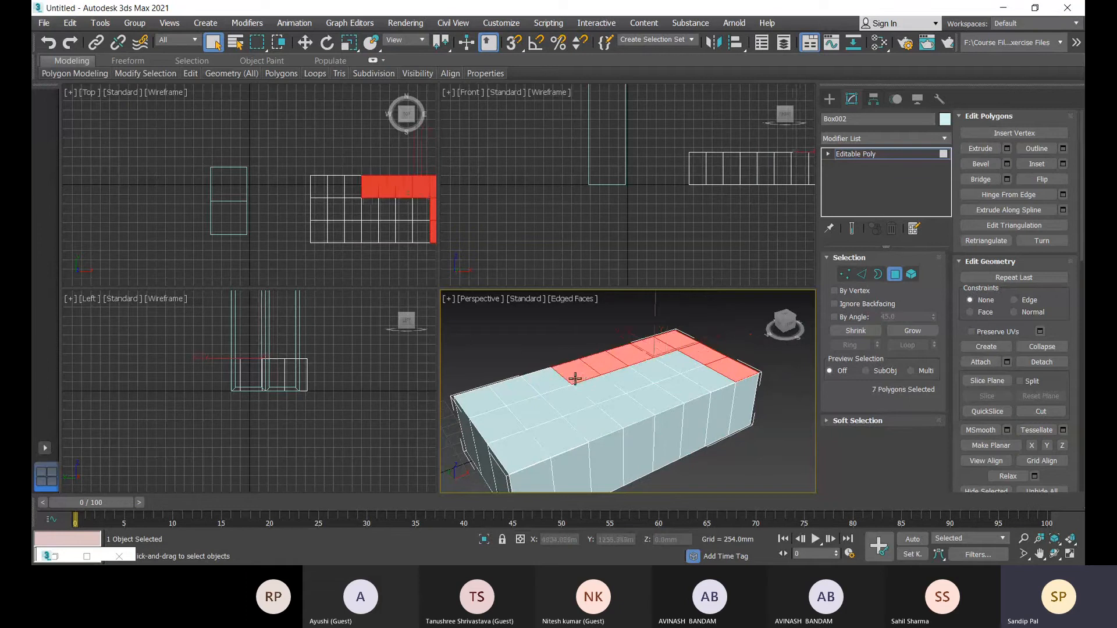
pyautogui.keyDown('ctrl'); pyautogui.click(545, 388); pyautogui.keyUp('ctrl')
pyautogui.keyDown('ctrl'); pyautogui.click(504, 393); pyautogui.keyUp('ctrl')
pyautogui.keyDown('ctrl'); pyautogui.click(474, 405); pyautogui.keyUp('ctrl')
pyautogui.keyDown('ctrl'); pyautogui.click(493, 428); pyautogui.keyUp('ctrl')
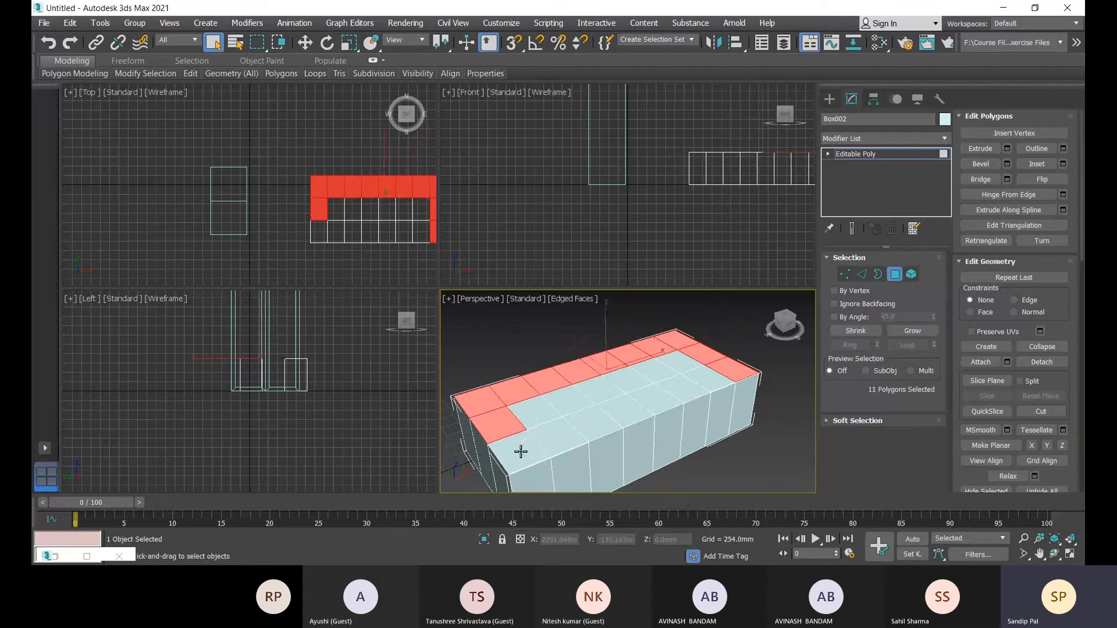
pyautogui.keyDown('ctrl'); pyautogui.click(518, 453); pyautogui.keyUp('ctrl')
# Extrude the selected U-shaped polygons by 420.608 mm to form the sofa's back and arms, and clear the polygon selection
pyautogui.click(1007, 149)
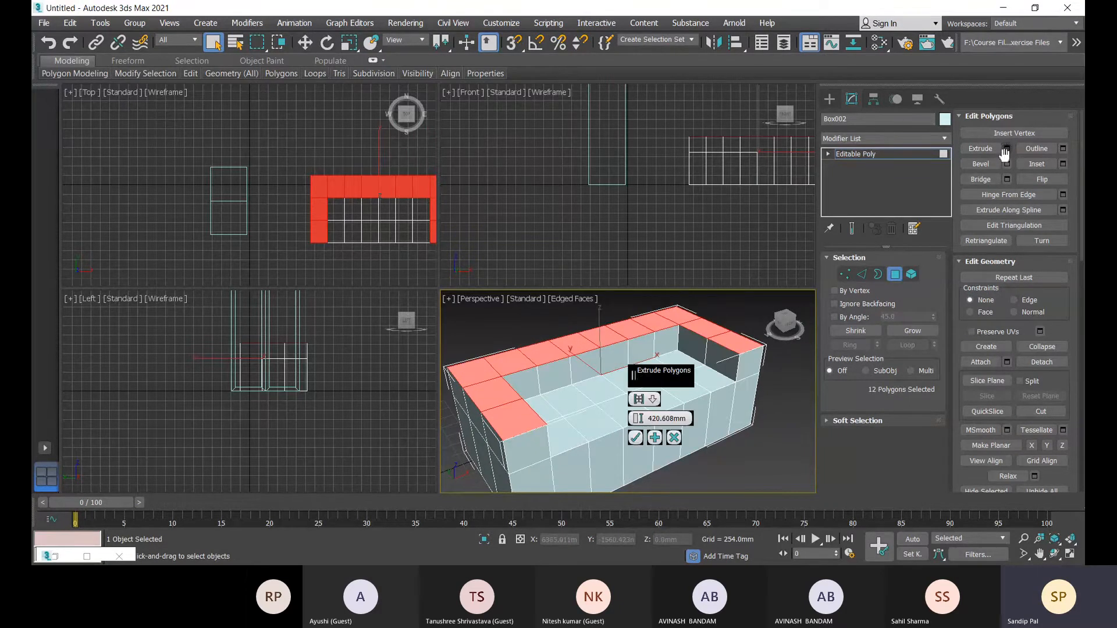
pyautogui.click(638, 443)
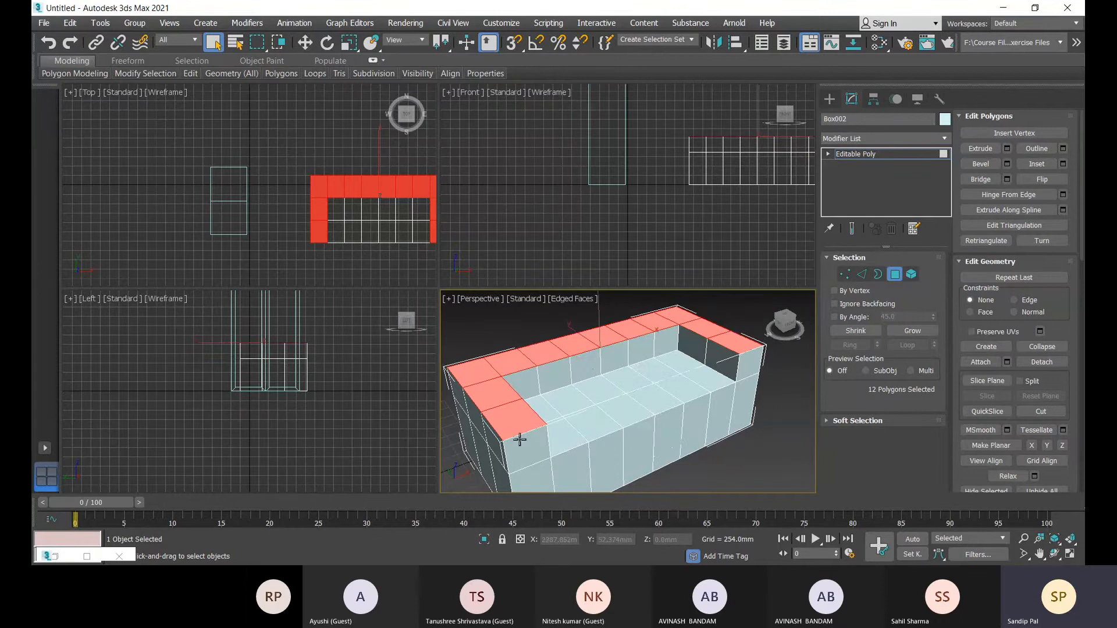
pyautogui.click(773, 472)
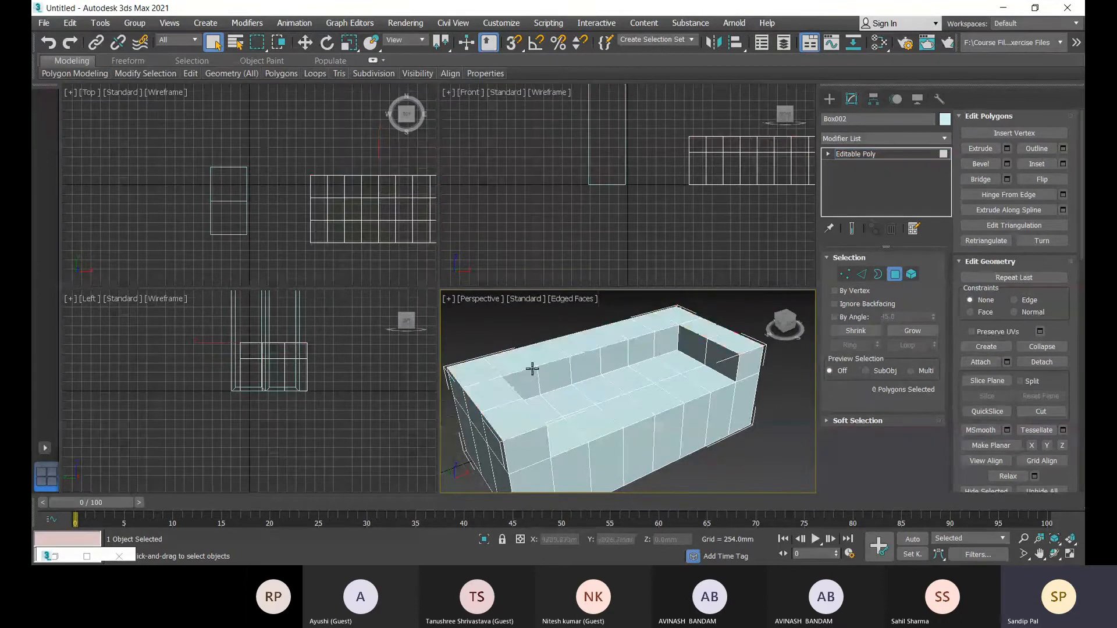
# Select the row of 8 top polygons along the sofa's back edge
pyautogui.keyDown('alt'); pyautogui.moveTo(629, 394); pyautogui.dragTo(703, 421, button='middle'); pyautogui.keyUp('alt')
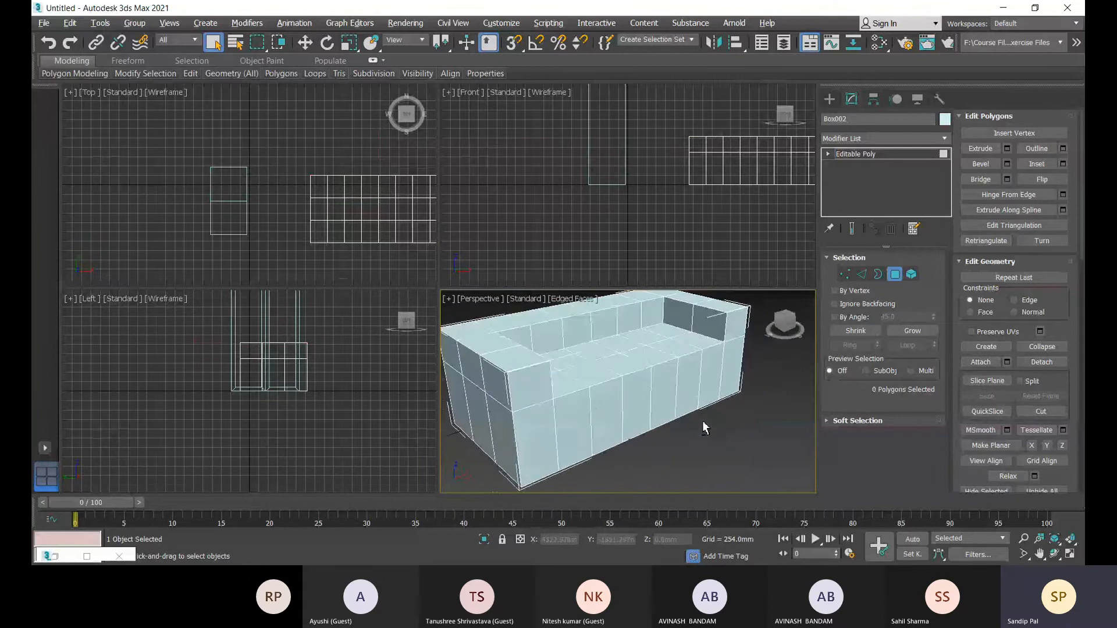
pyautogui.keyDown('alt'); pyautogui.moveTo(531, 384); pyautogui.dragTo(570, 426, button='middle'); pyautogui.keyUp('alt')
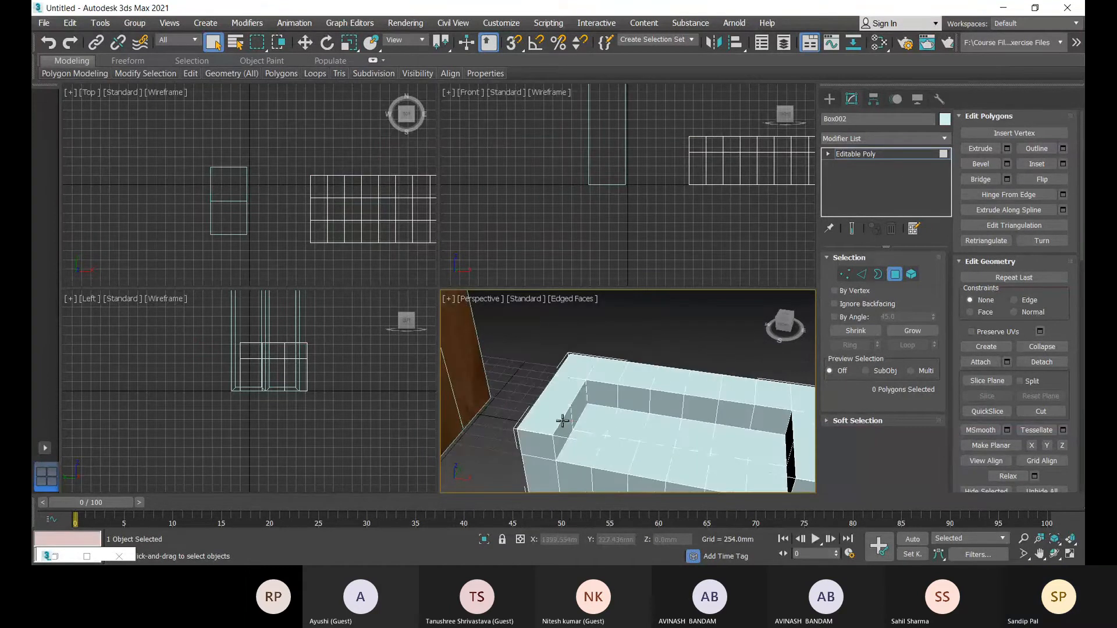
pyautogui.click(562, 421)
pyautogui.scroll(2, 571, 407)
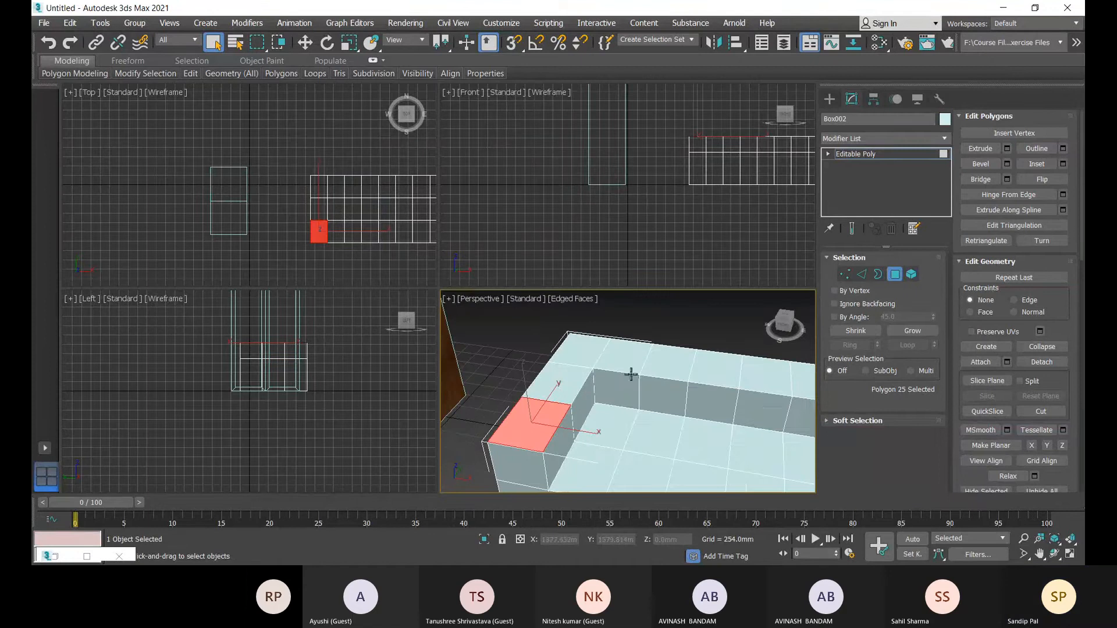
pyautogui.click(624, 367)
pyautogui.moveTo(680, 434); pyautogui.dragTo(609, 428, button='middle')
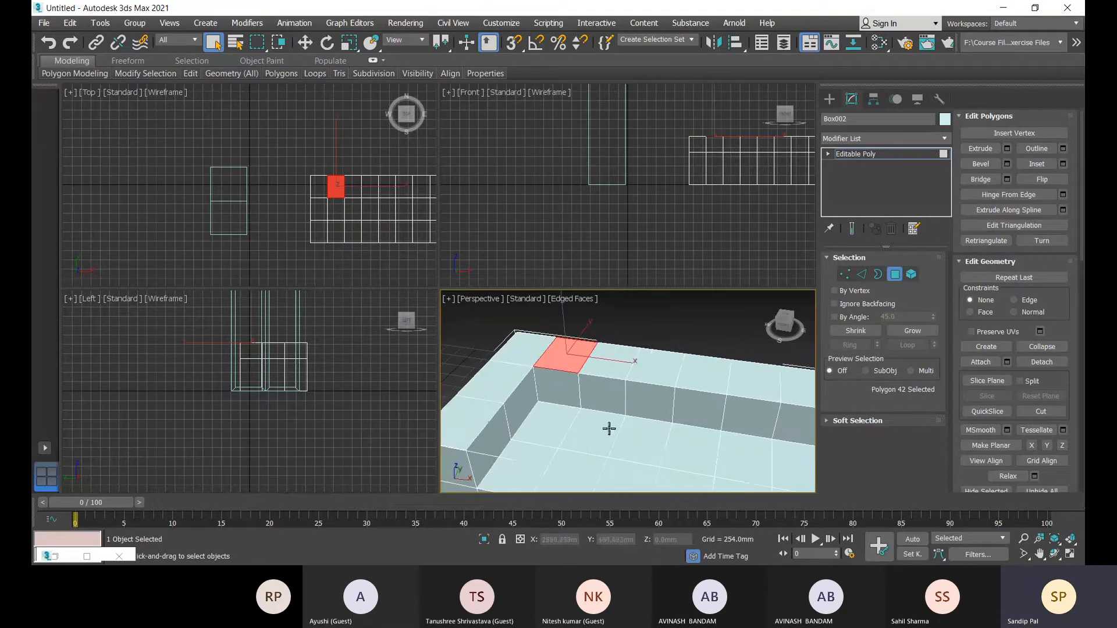
pyautogui.keyDown('ctrl'); pyautogui.click(525, 353); pyautogui.keyUp('ctrl')
pyautogui.keyDown('ctrl'); pyautogui.click(615, 363); pyautogui.keyUp('ctrl')
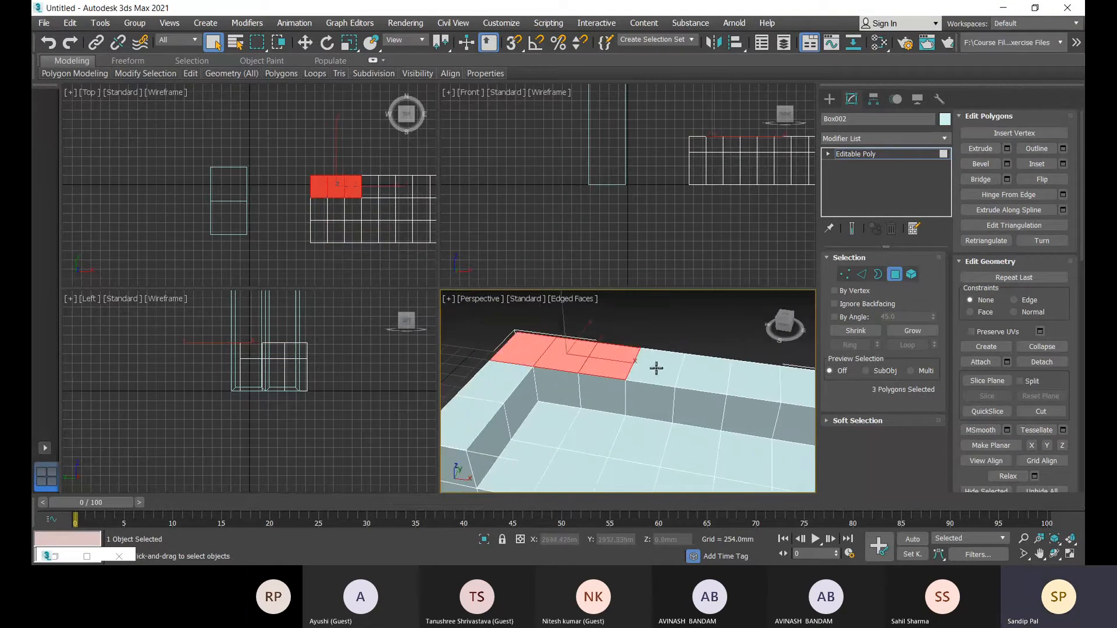
pyautogui.keyDown('ctrl'); pyautogui.click(657, 368); pyautogui.keyUp('ctrl')
pyautogui.keyDown('ctrl'); pyautogui.click(701, 369); pyautogui.keyUp('ctrl')
pyautogui.keyDown('ctrl'); pyautogui.click(746, 378); pyautogui.keyUp('ctrl')
pyautogui.keyDown('ctrl'); pyautogui.click(801, 385); pyautogui.keyUp('ctrl')
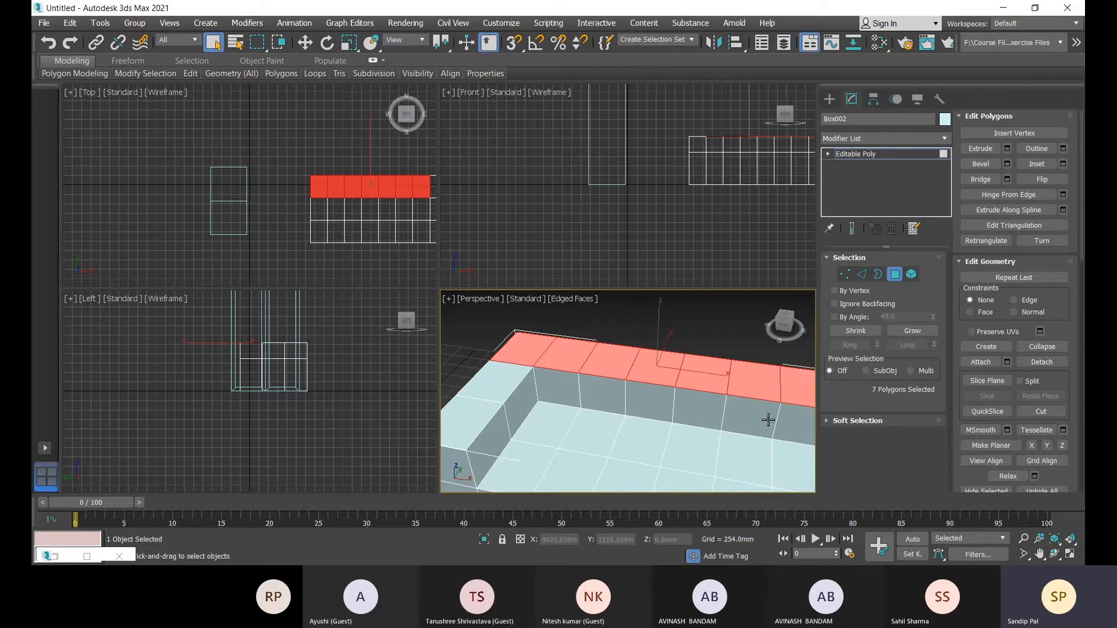
pyautogui.moveTo(768, 420); pyautogui.dragTo(708, 409, button='middle')
pyautogui.keyDown('ctrl'); pyautogui.click(707, 407); pyautogui.keyUp('ctrl')
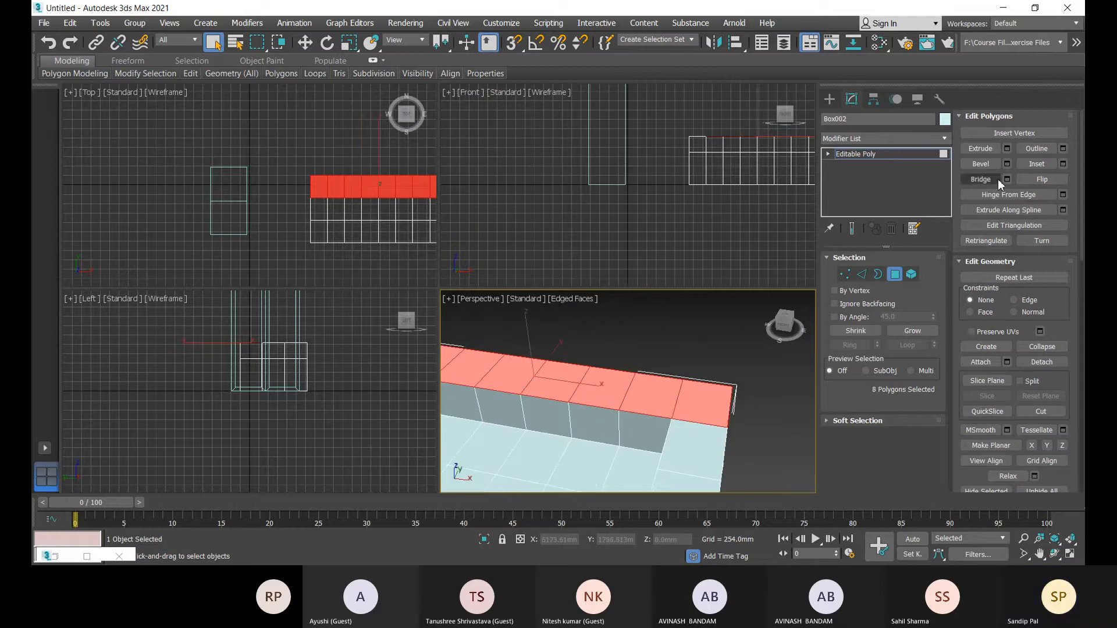
# Extrude the selected back row upward by 186.122 mm to raise the backrest, and clear the polygon selection
pyautogui.click(1007, 148)
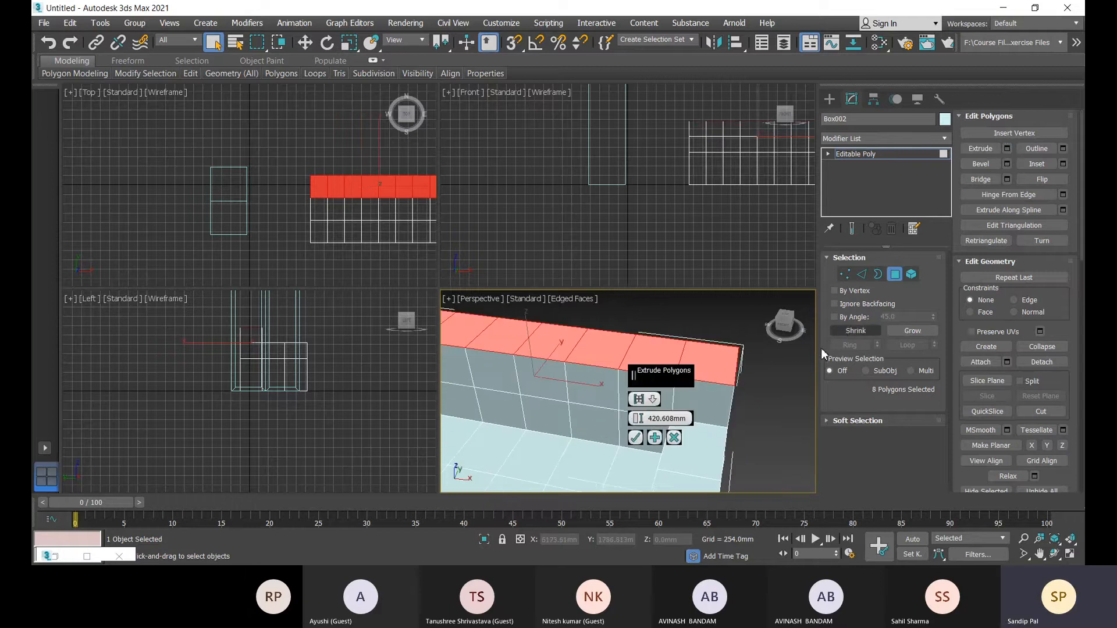
pyautogui.scroll(-3, 456, 465)
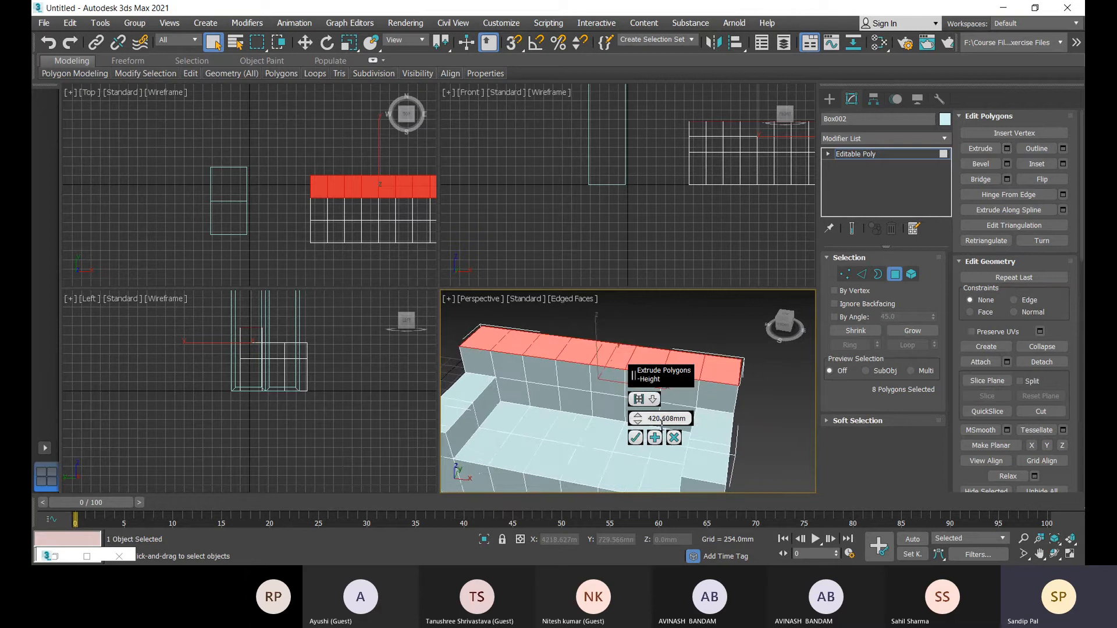
pyautogui.moveTo(639, 422); pyautogui.dragTo(640, 444)
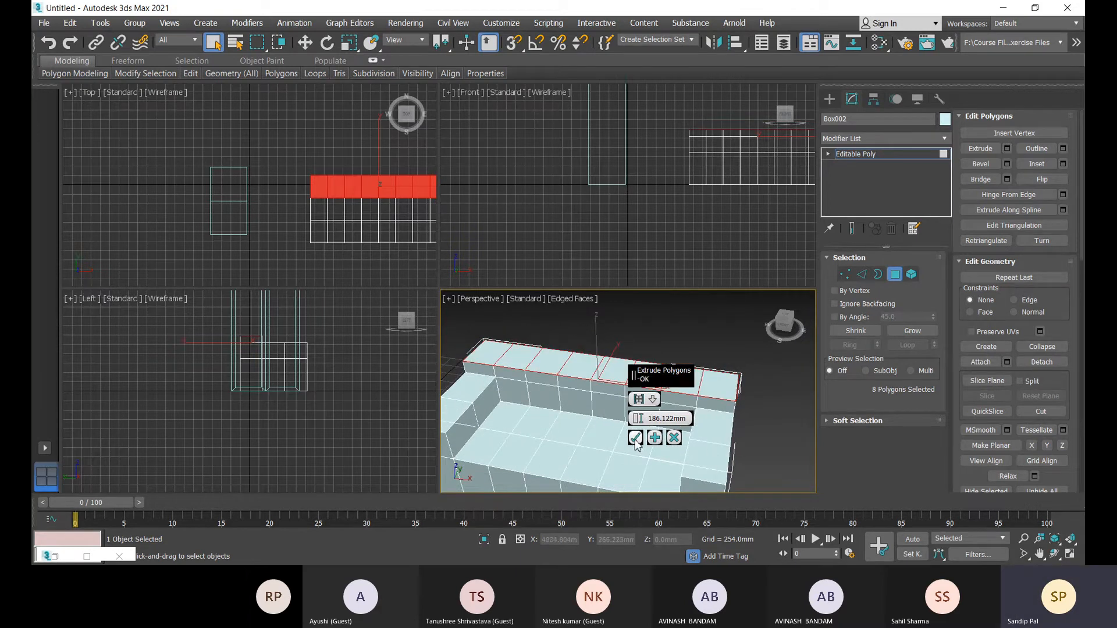
pyautogui.click(636, 438)
pyautogui.keyDown('alt'); pyautogui.moveTo(606, 469); pyautogui.dragTo(638, 410, button='middle'); pyautogui.keyUp('alt')
pyautogui.click(693, 463)
pyautogui.scroll(-5, 732, 466)
pyautogui.keyDown('alt'); pyautogui.moveTo(731, 467); pyautogui.dragTo(604, 439, button='middle'); pyautogui.keyUp('alt')
pyautogui.scroll(4, 627, 430)
pyautogui.scroll(3, 603, 439)
pyautogui.scroll(-2, 603, 438)
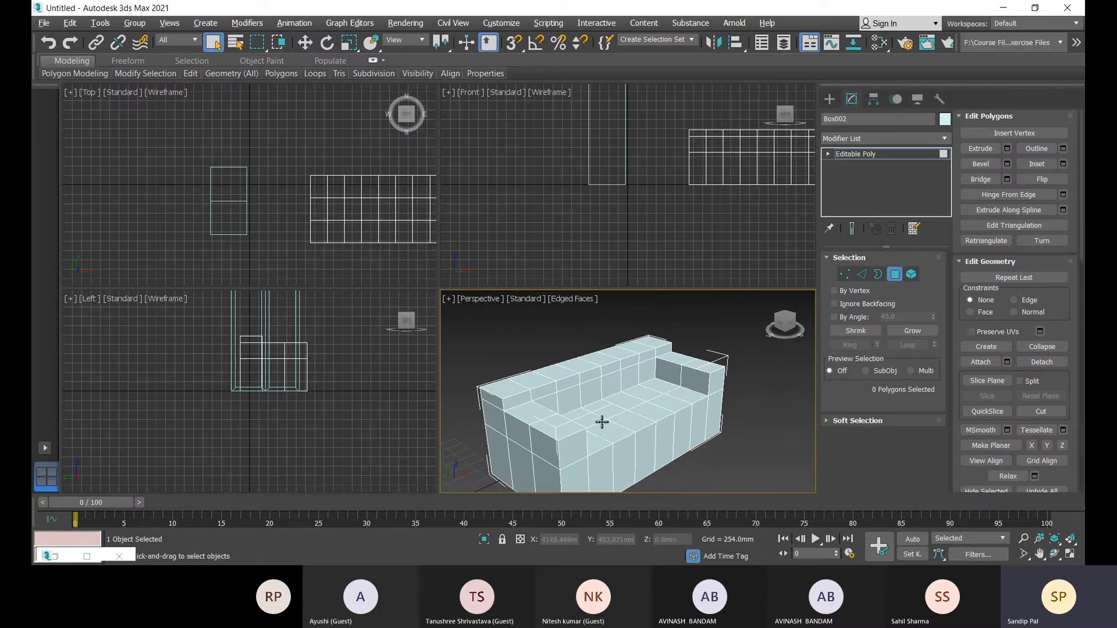
# Select the two rows of seat polygons between the sofa's arms and activate the Move tool
pyautogui.keyDown('alt'); pyautogui.moveTo(601, 421); pyautogui.dragTo(560, 416, button='middle'); pyautogui.keyUp('alt')
pyautogui.scroll(5, 555, 407)
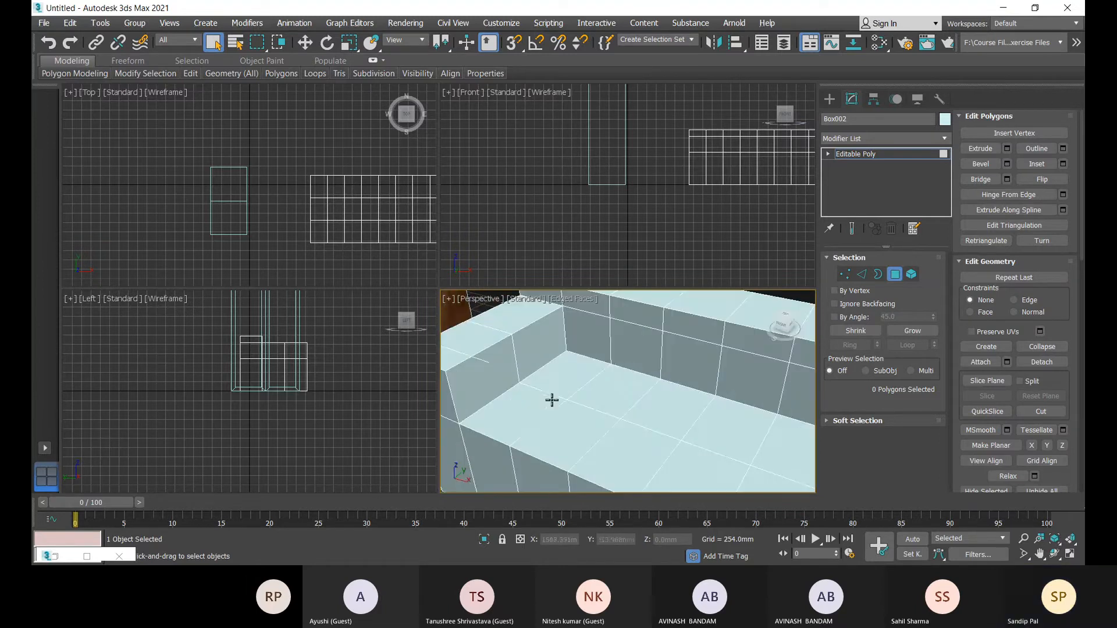
pyautogui.click(520, 422)
pyautogui.keyDown('ctrl'); pyautogui.click(567, 372); pyautogui.keyUp('ctrl')
pyautogui.keyDown('ctrl'); pyautogui.click(606, 389); pyautogui.keyUp('ctrl')
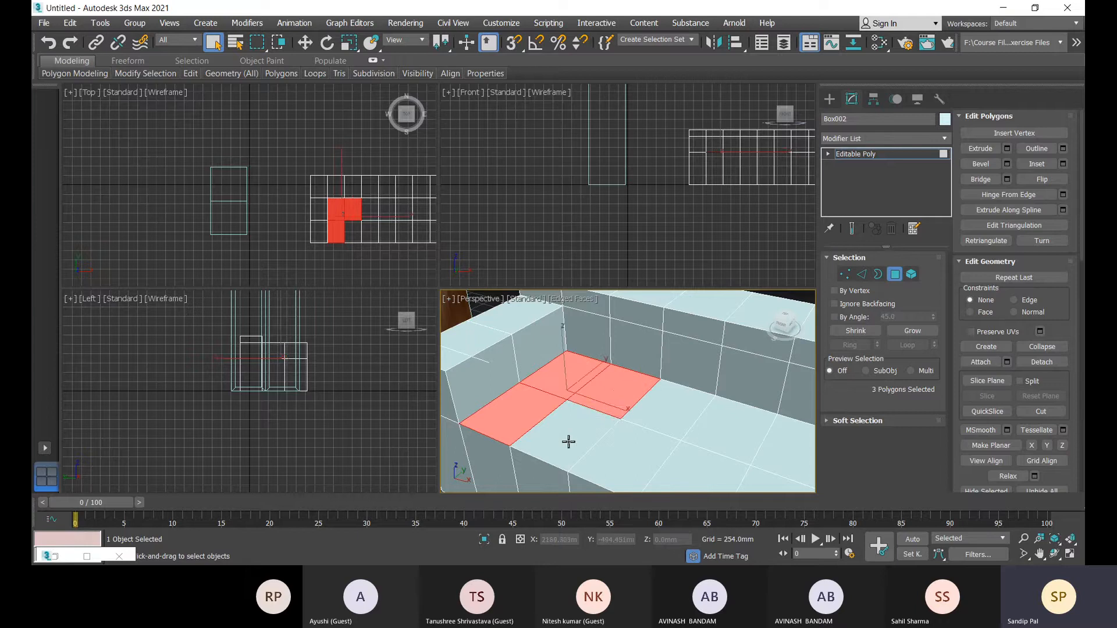
pyautogui.keyDown('ctrl'); pyautogui.click(568, 442); pyautogui.keyUp('ctrl')
pyautogui.keyDown('ctrl'); pyautogui.click(675, 410); pyautogui.keyUp('ctrl')
pyautogui.keyDown('ctrl'); pyautogui.click(658, 451); pyautogui.keyUp('ctrl')
pyautogui.keyDown('ctrl'); pyautogui.click(743, 431); pyautogui.keyUp('ctrl')
pyautogui.keyDown('ctrl'); pyautogui.click(725, 474); pyautogui.keyUp('ctrl')
pyautogui.keyDown('ctrl'); pyautogui.click(798, 442); pyautogui.keyUp('ctrl')
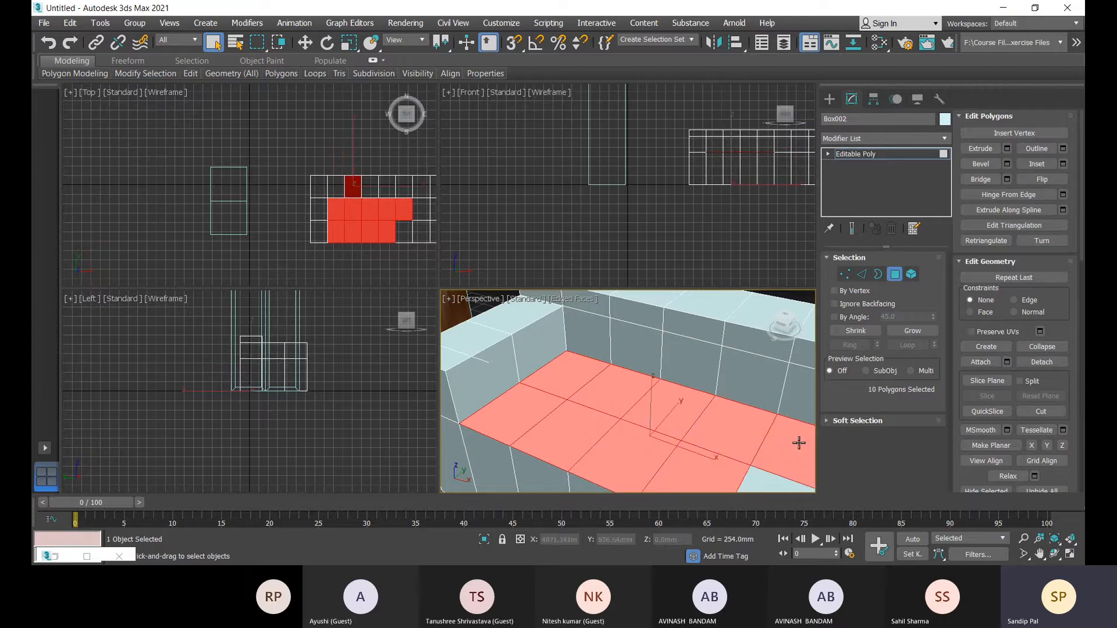
pyautogui.keyDown('ctrl'); pyautogui.click(773, 489); pyautogui.keyUp('ctrl')
pyautogui.moveTo(789, 423); pyautogui.dragTo(736, 361, button='middle')
pyautogui.keyDown('ctrl'); pyautogui.click(787, 373); pyautogui.keyUp('ctrl')
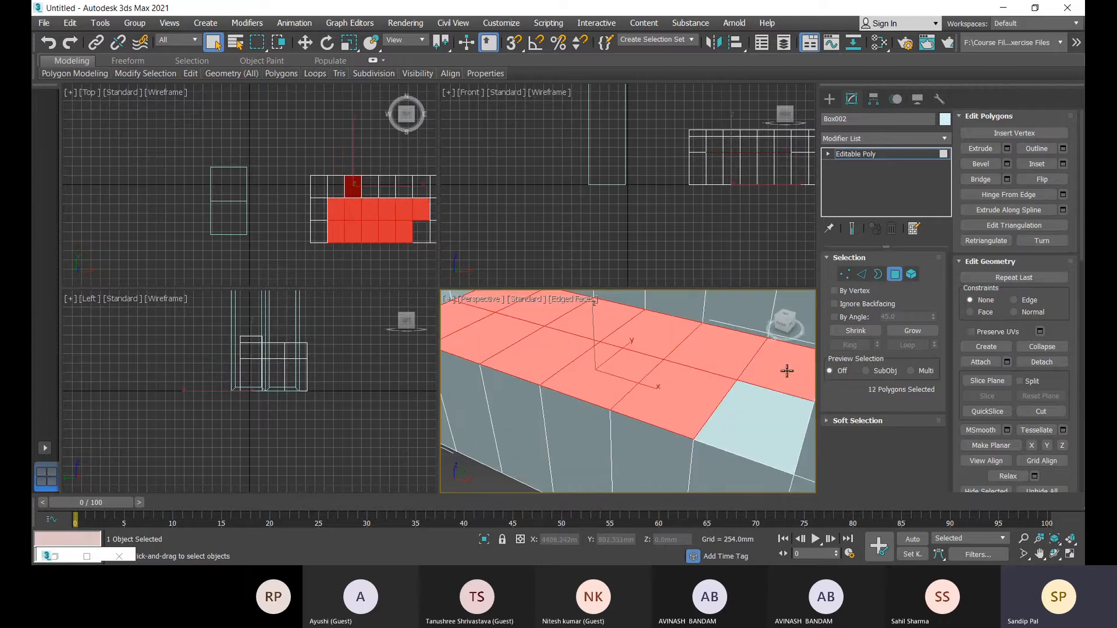
pyautogui.keyDown('ctrl'); pyautogui.click(757, 422); pyautogui.keyUp('ctrl')
pyautogui.scroll(-2, 756, 422)
pyautogui.moveTo(755, 431); pyautogui.dragTo(605, 463, button='middle')
pyautogui.press('w')
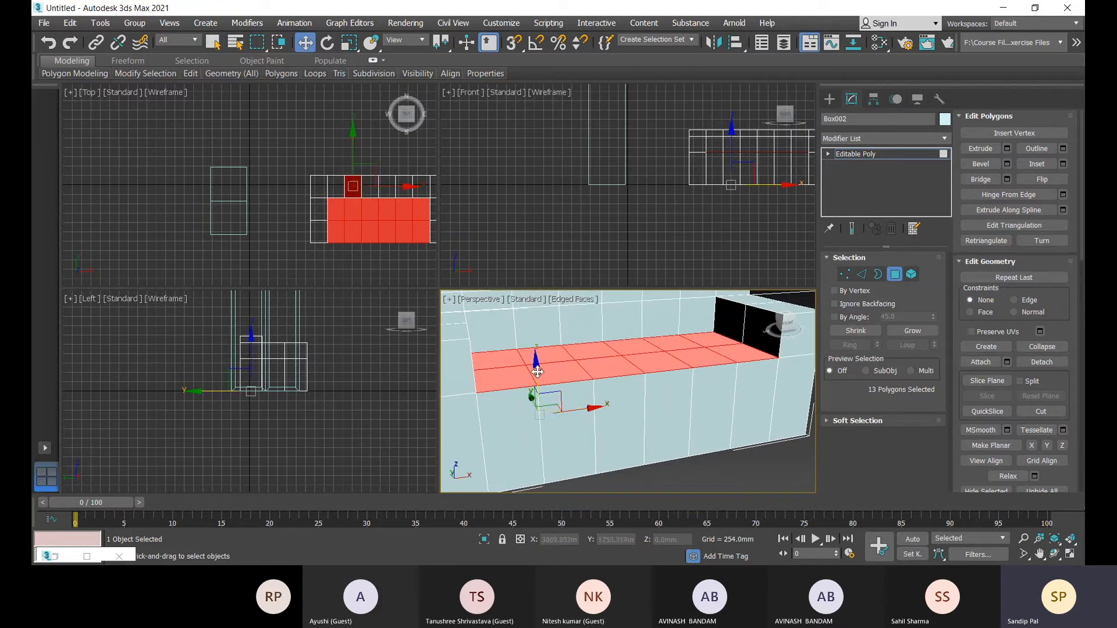
# Try lowering the seat polygons along Z and extruding them by 25.684 mm, undoing the move and cancelling the extrusion
pyautogui.moveTo(531, 399); pyautogui.dragTo(540, 391)
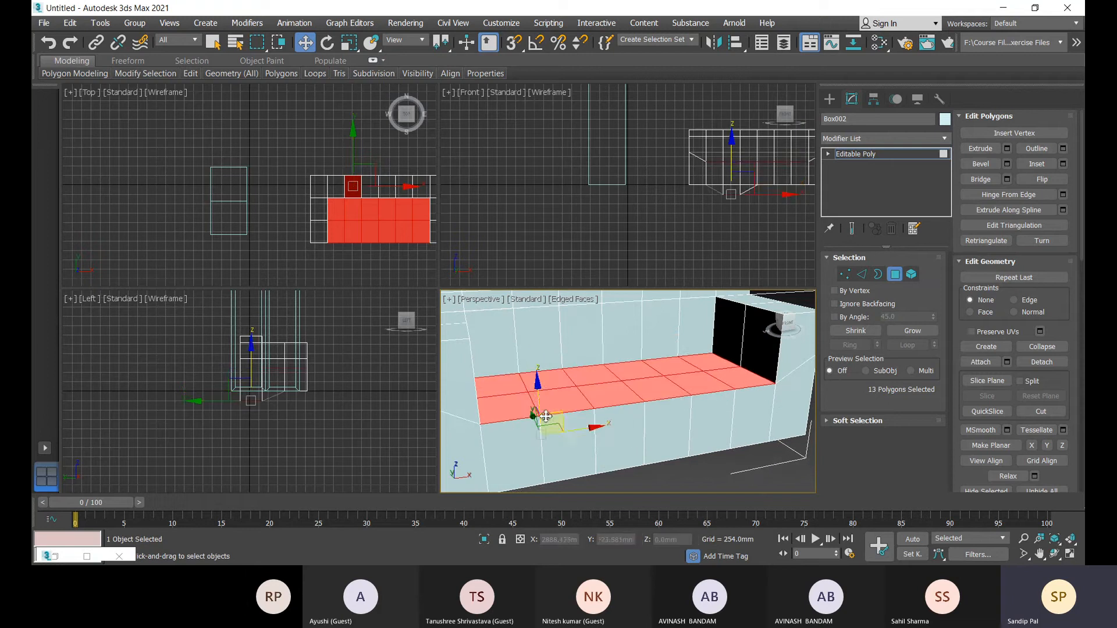
pyautogui.hotkey('ctrl', 'z')
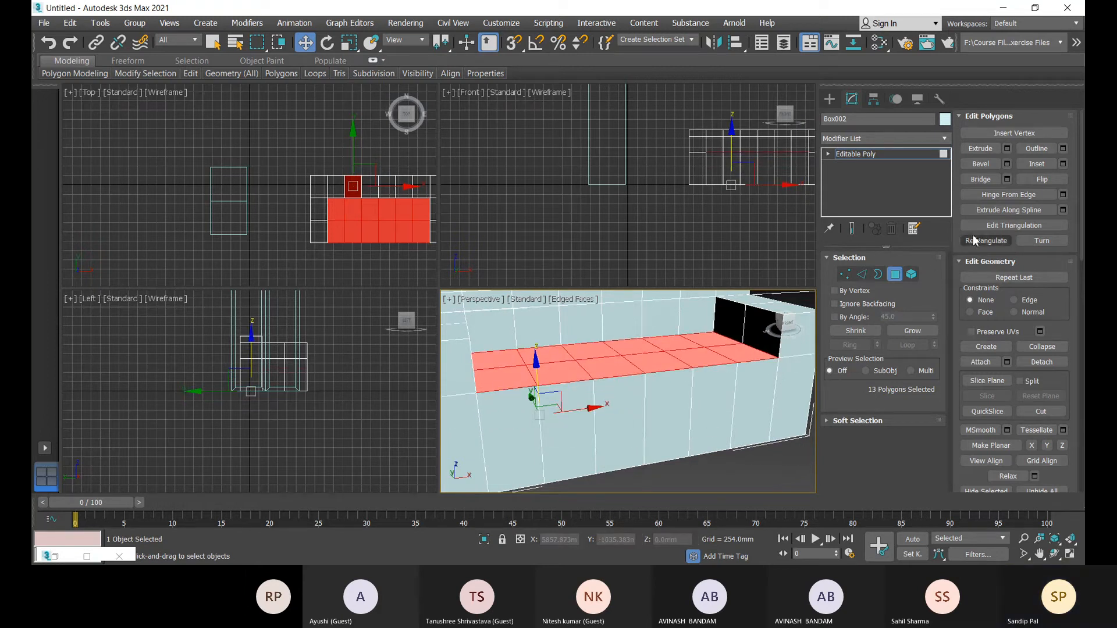
pyautogui.click(1007, 148)
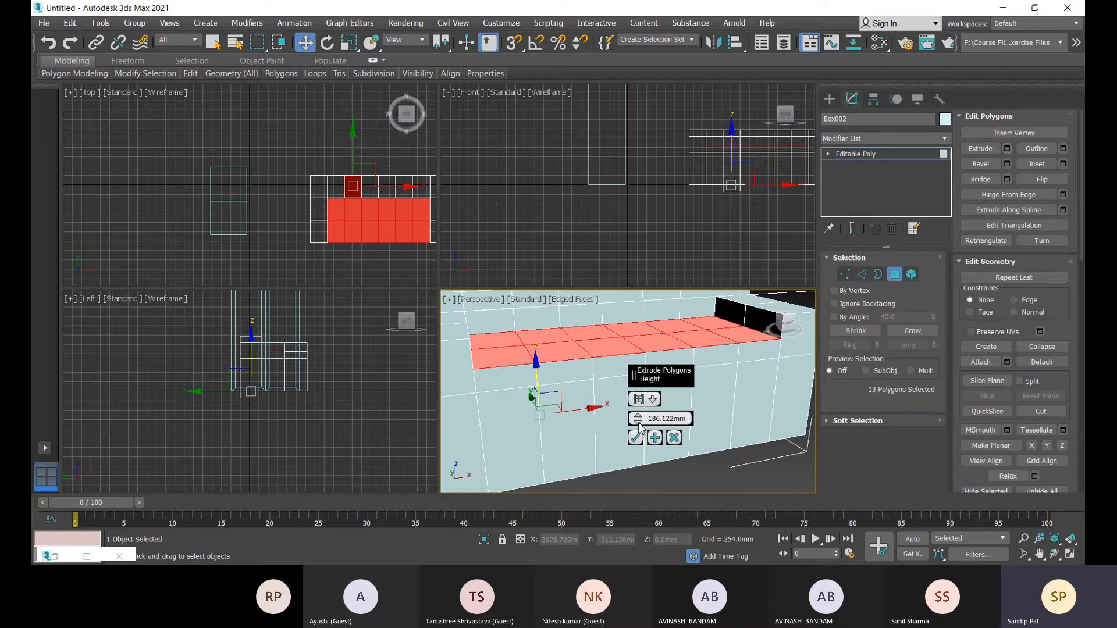
pyautogui.moveTo(638, 425); pyautogui.dragTo(636, 437)
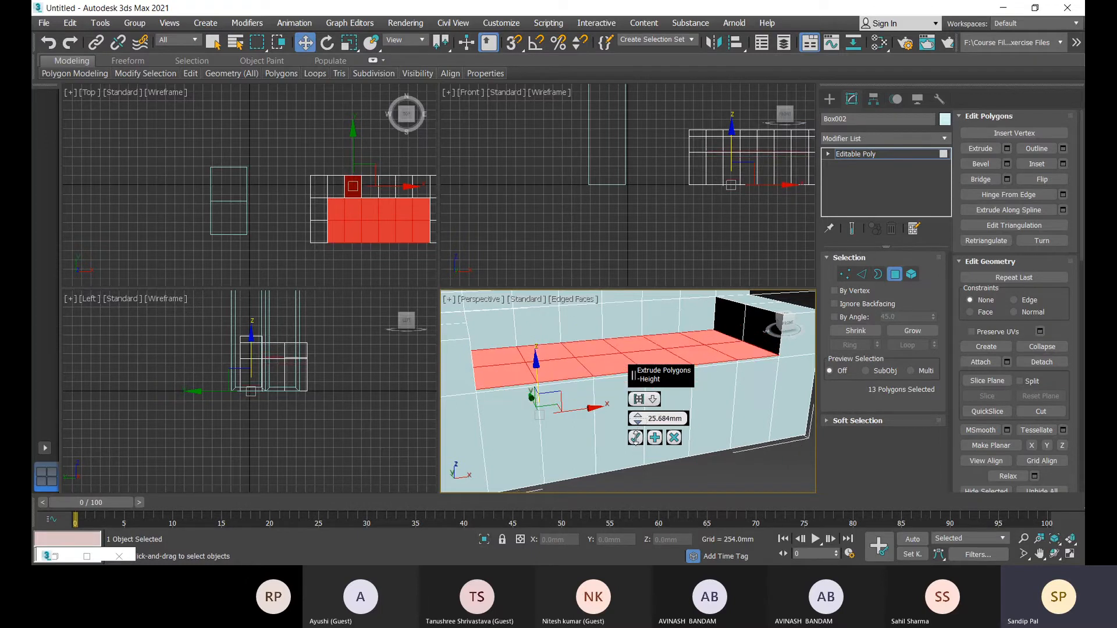
pyautogui.click(674, 438)
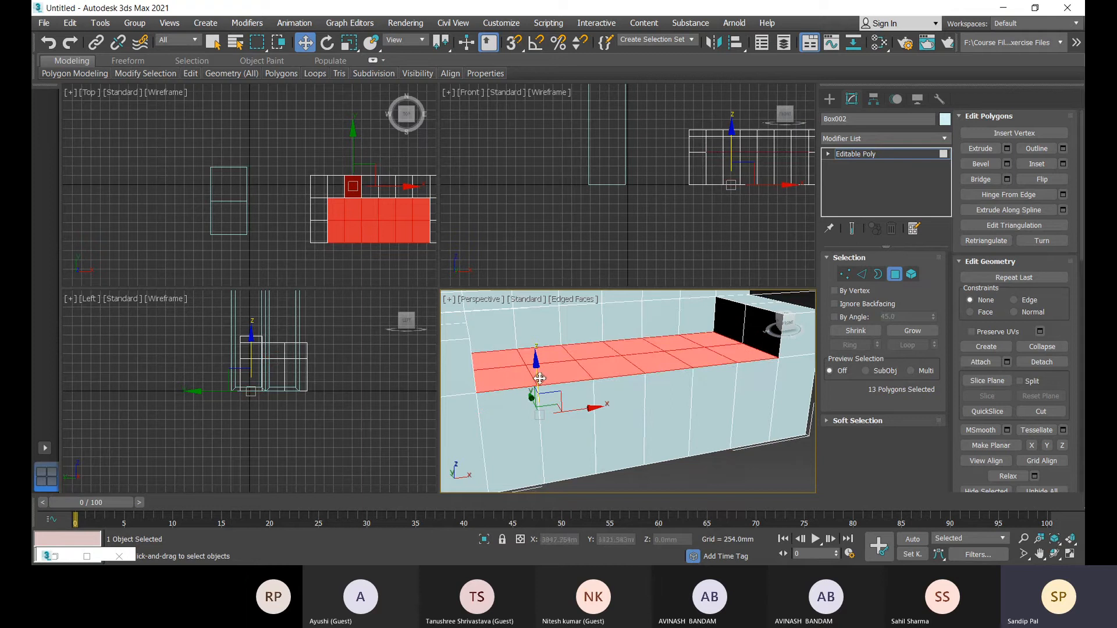
# Lower the seat polygons about 348 mm along Z, raise them back about 173 mm, and clear the selection
pyautogui.moveTo(539, 393); pyautogui.dragTo(543, 404)
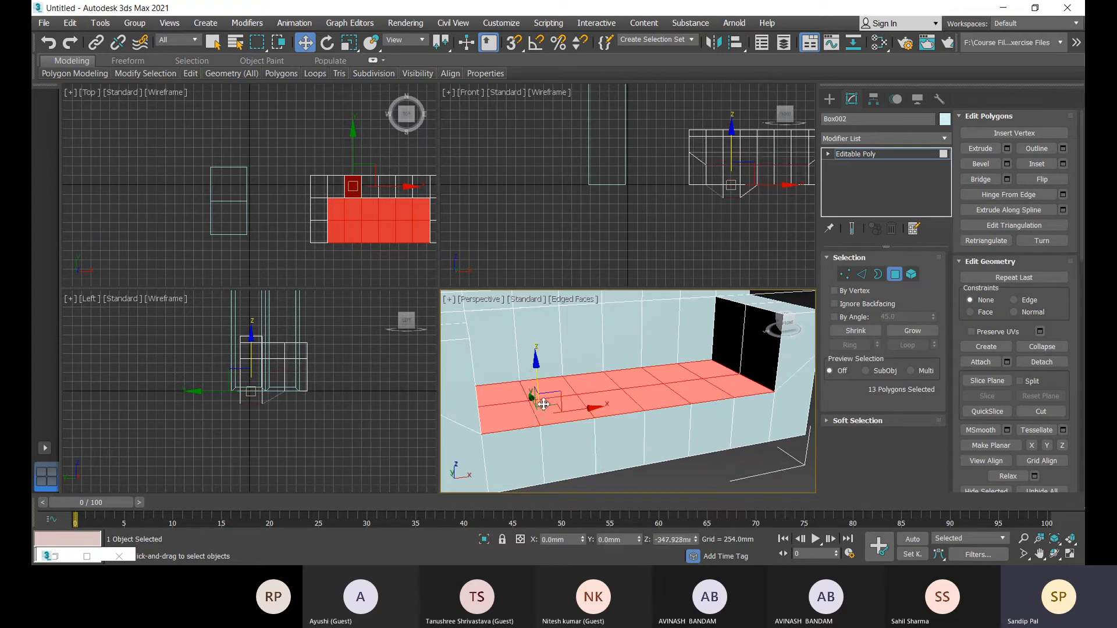
pyautogui.scroll(-4, 720, 462)
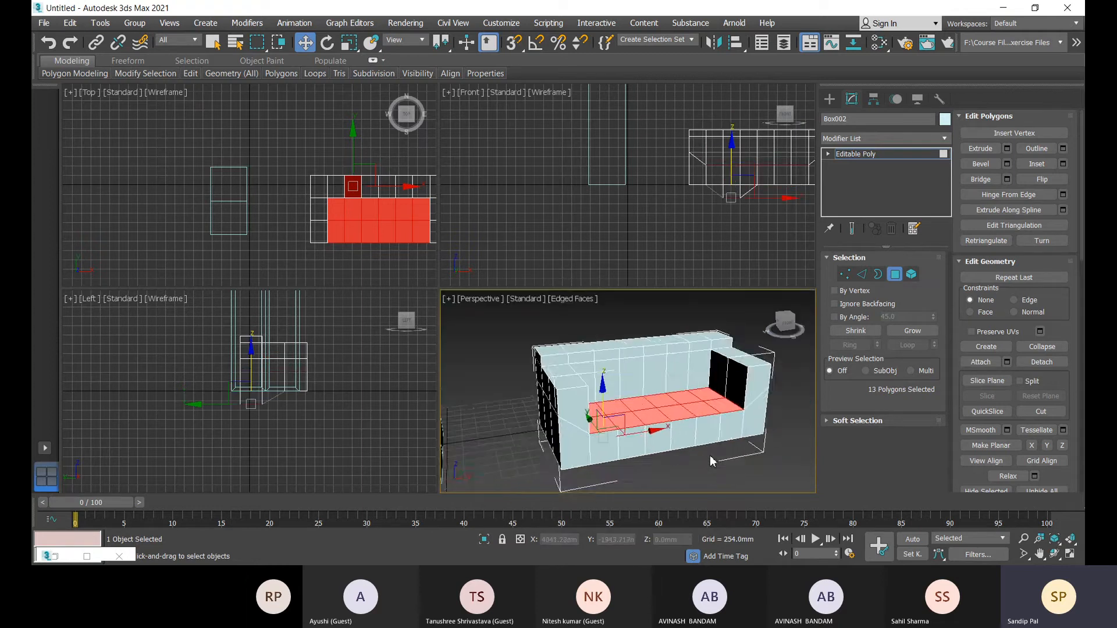
pyautogui.moveTo(709, 455)
pyautogui.keyDown('alt'); pyautogui.mouseDown(button='middle')
pyautogui.moveTo(668, 457)
pyautogui.moveTo(710, 454)
pyautogui.mouseUp(button='middle'); pyautogui.keyUp('alt')
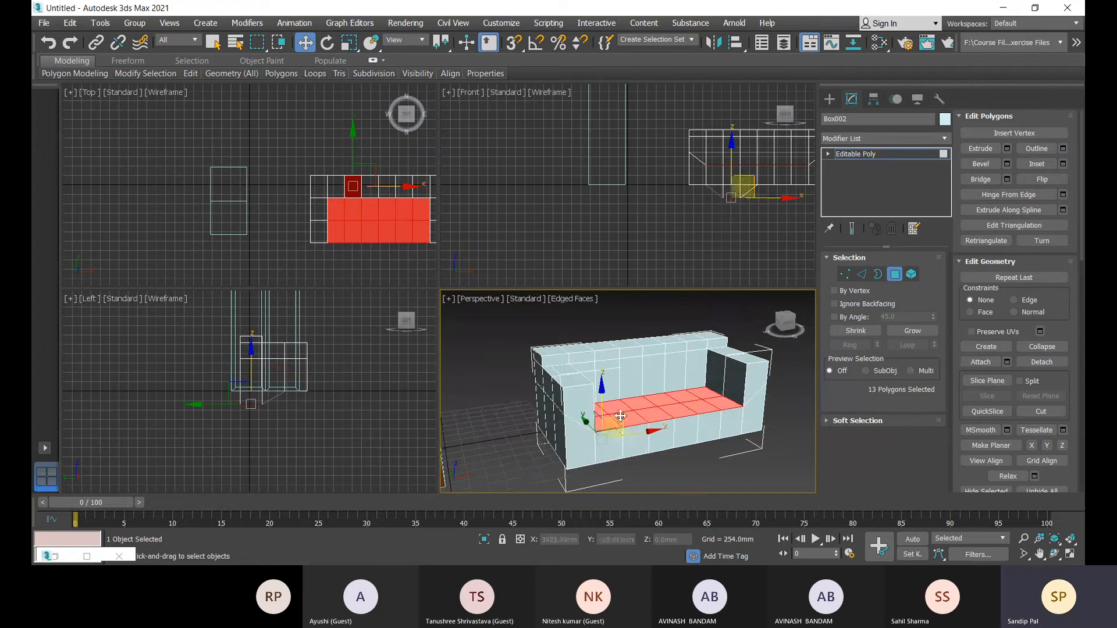
pyautogui.moveTo(603, 406); pyautogui.dragTo(603, 398)
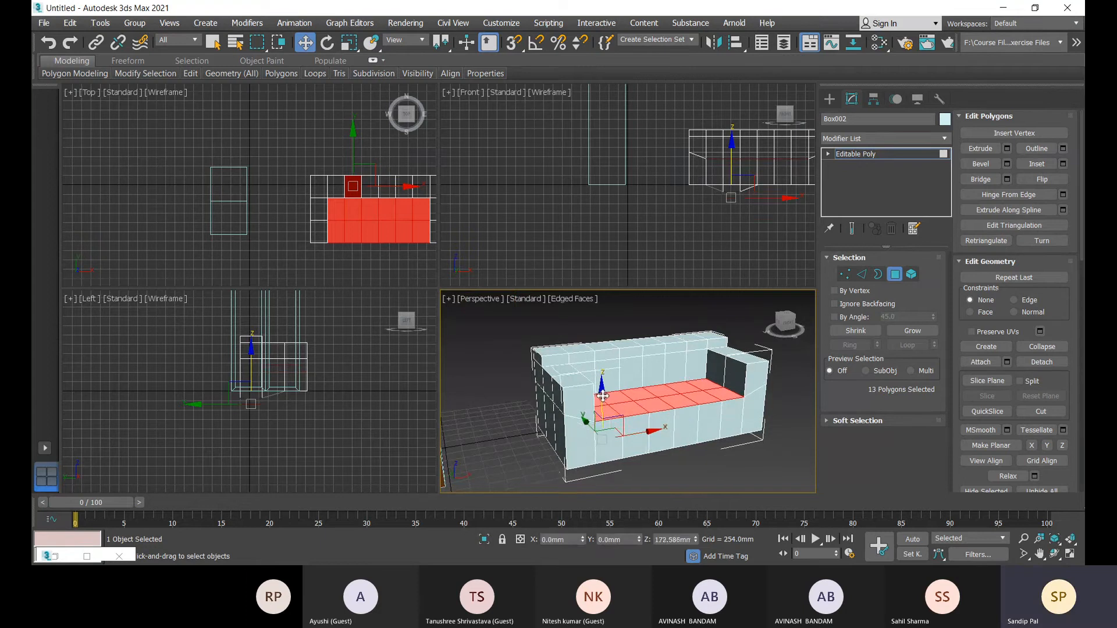
pyautogui.click(745, 480)
pyautogui.keyDown('alt'); pyautogui.moveTo(765, 473); pyautogui.dragTo(723, 478, button='middle'); pyautogui.keyUp('alt')
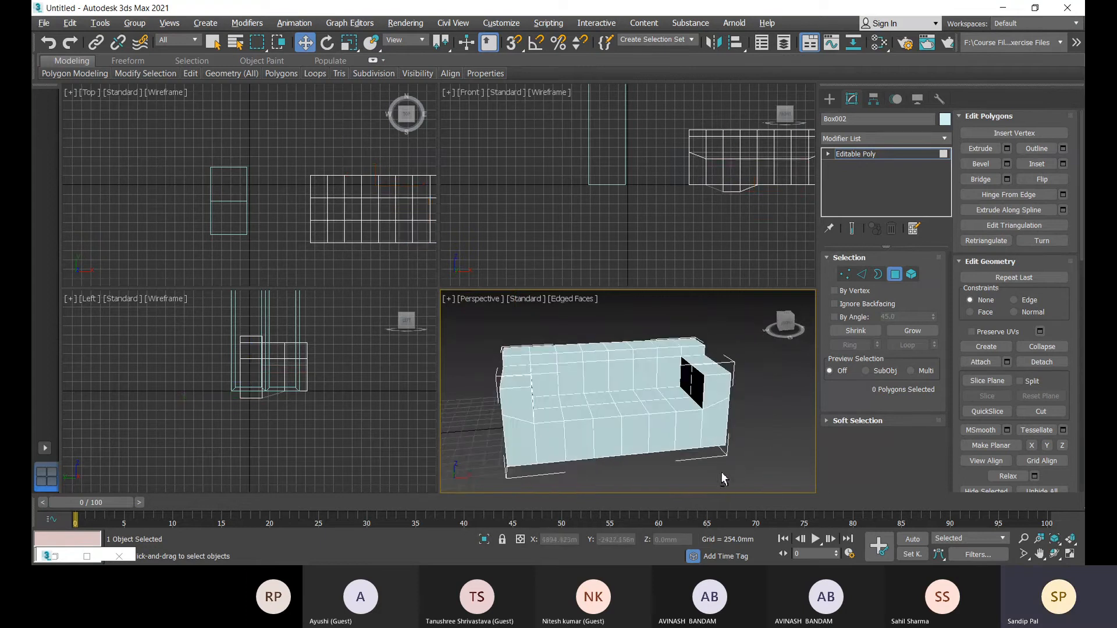
pyautogui.moveTo(645, 410); pyautogui.dragTo(641, 405, button='middle')
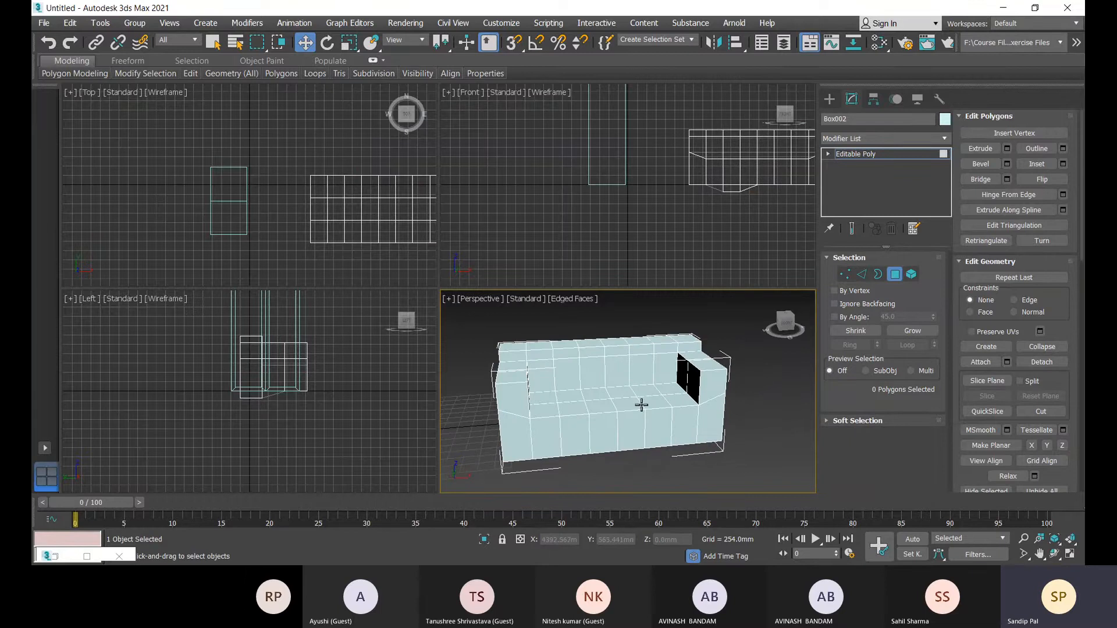
# Add a Multi/Sub-Object material to the Slate Material Editor's view and minimize the editor
pyautogui.press('m')
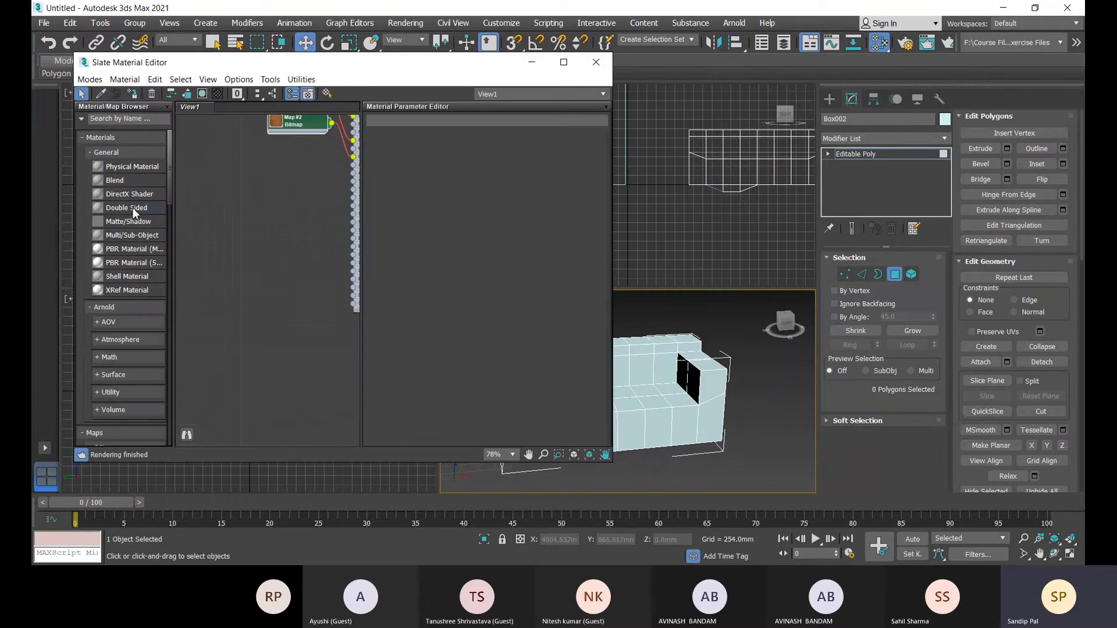
pyautogui.click(121, 235)
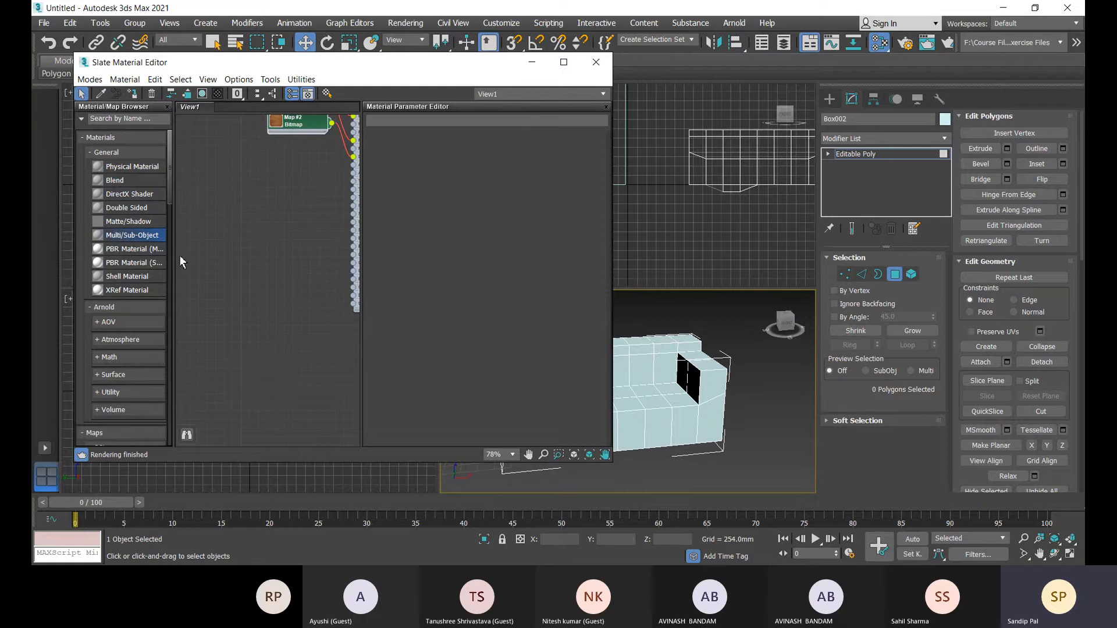
pyautogui.moveTo(238, 203); pyautogui.dragTo(236, 200)
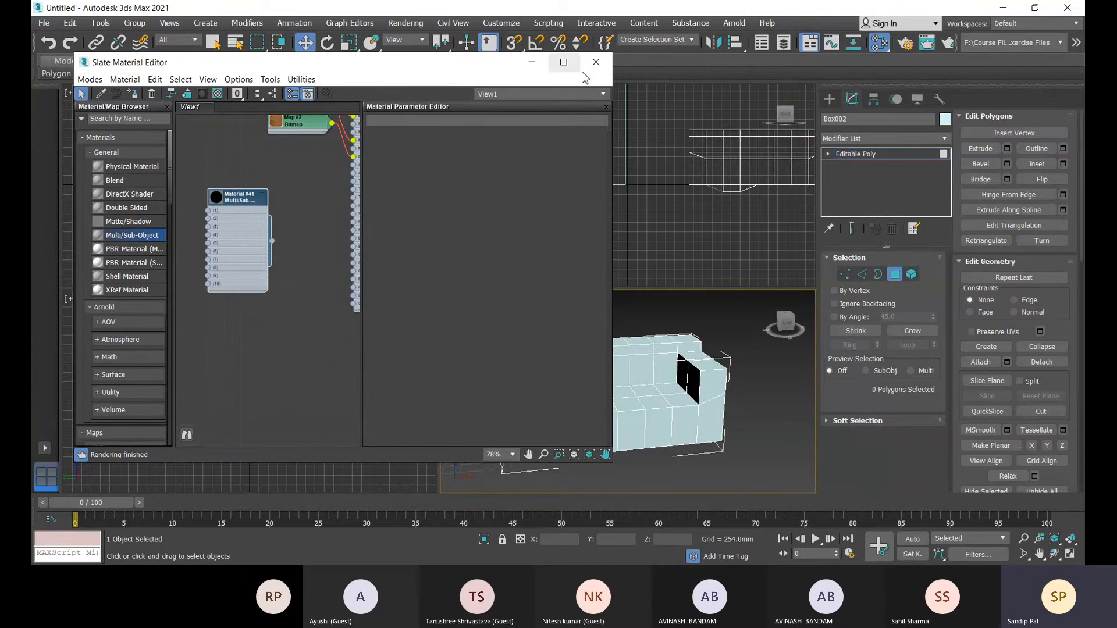
pyautogui.click(531, 61)
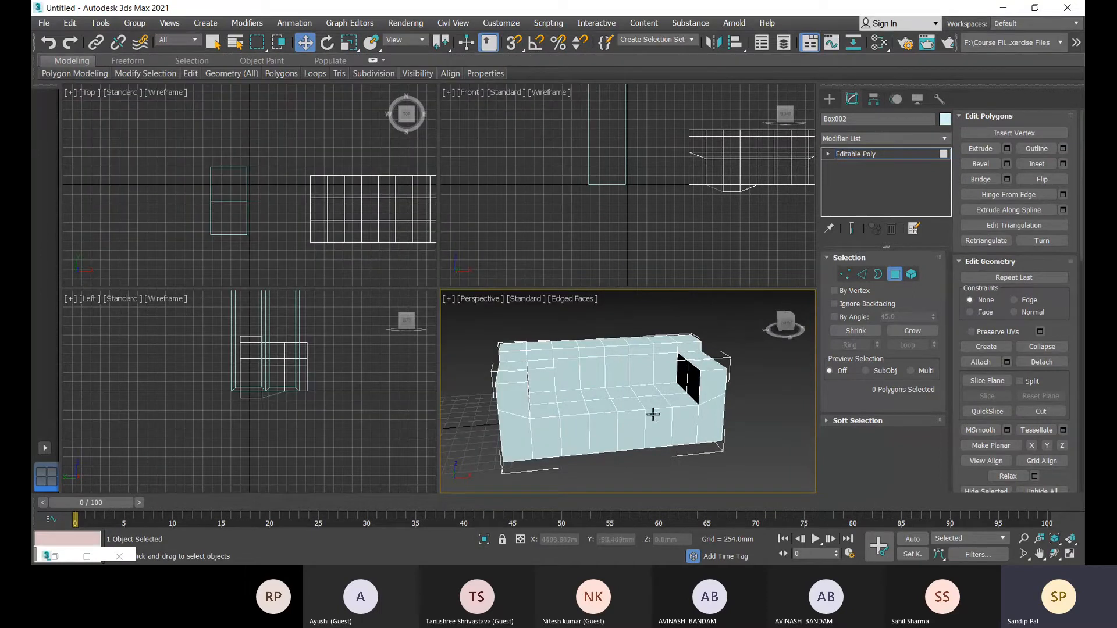
# Select a seat polygon, an arm's inner polygon and the other arm's front polygon in turn, and check their material IDs
pyautogui.moveTo(652, 414)
pyautogui.keyDown('alt'); pyautogui.mouseDown(button='middle')
pyautogui.moveTo(681, 404)
pyautogui.moveTo(669, 407)
pyautogui.mouseUp(button='middle'); pyautogui.keyUp('alt')
pyautogui.click(638, 400)
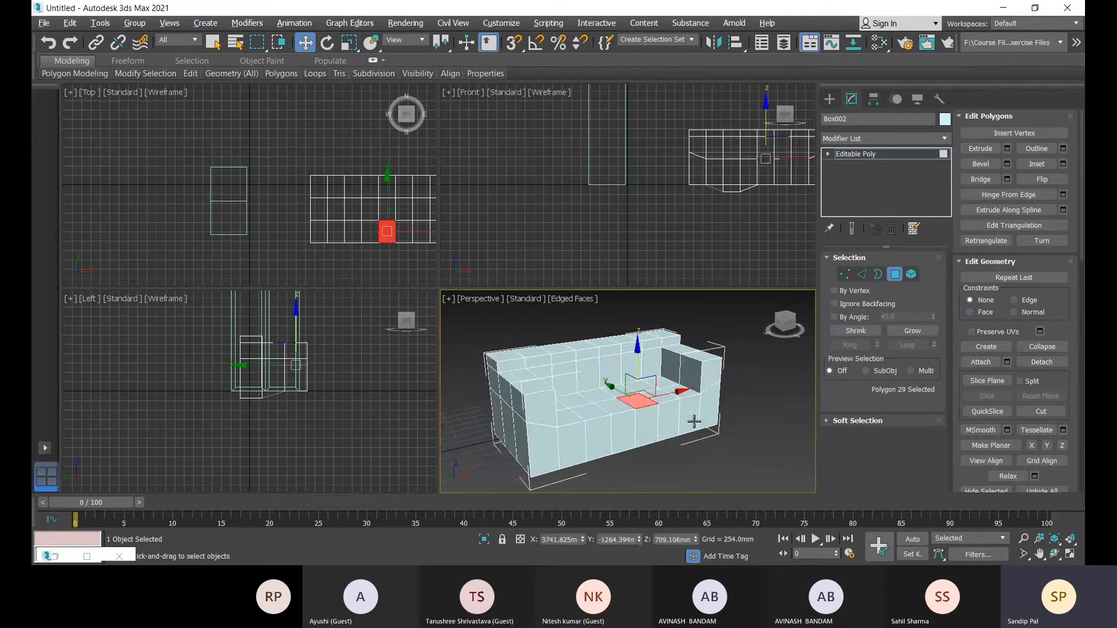
pyautogui.scroll(-5, 1048, 378)
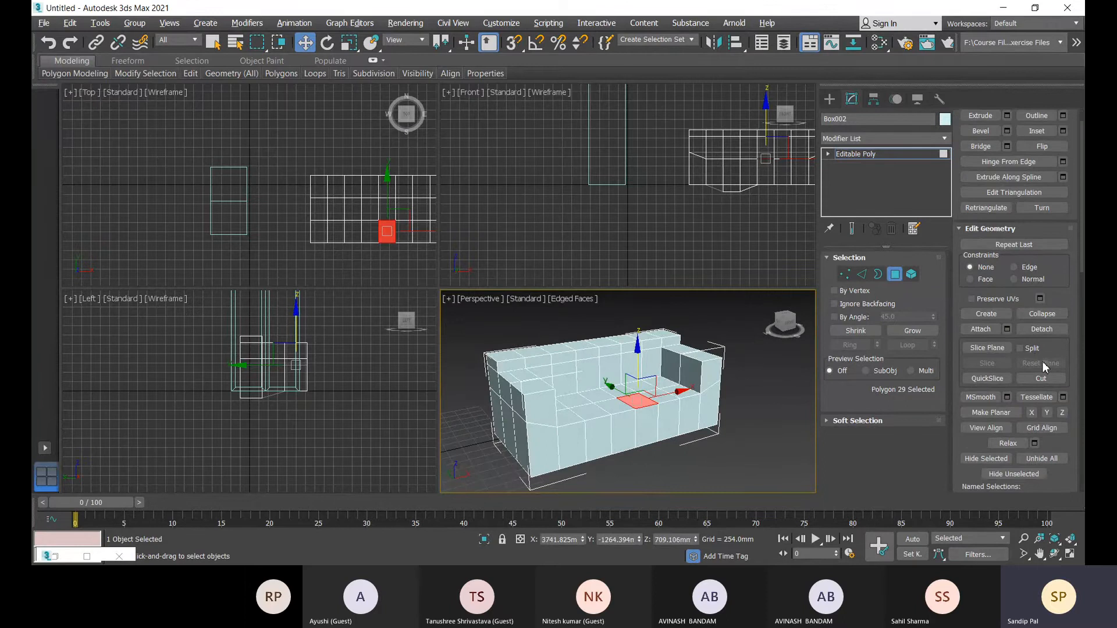
pyautogui.click(698, 377)
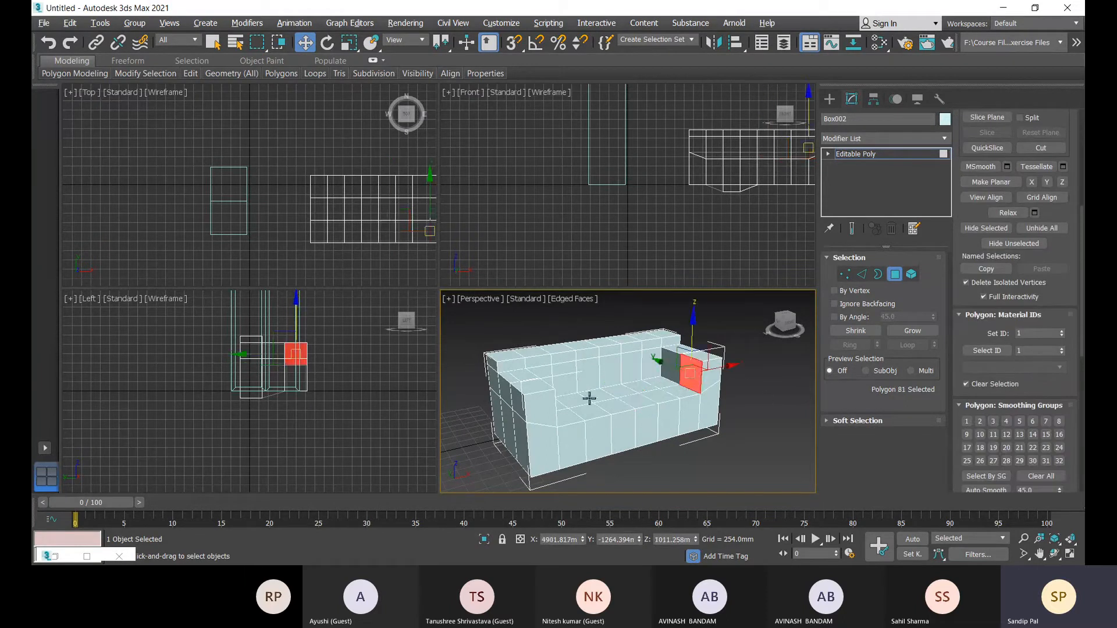
pyautogui.click(534, 405)
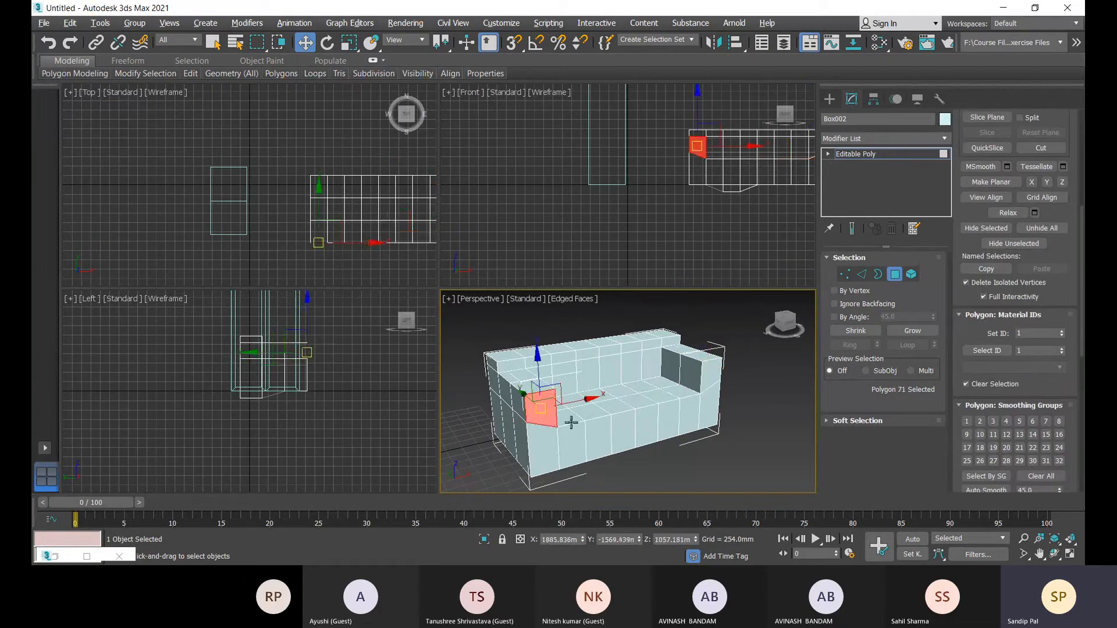
# Select polygons on the sofa's lower front and the left arm's outer side in turn, and check their material IDs
pyautogui.click(546, 440)
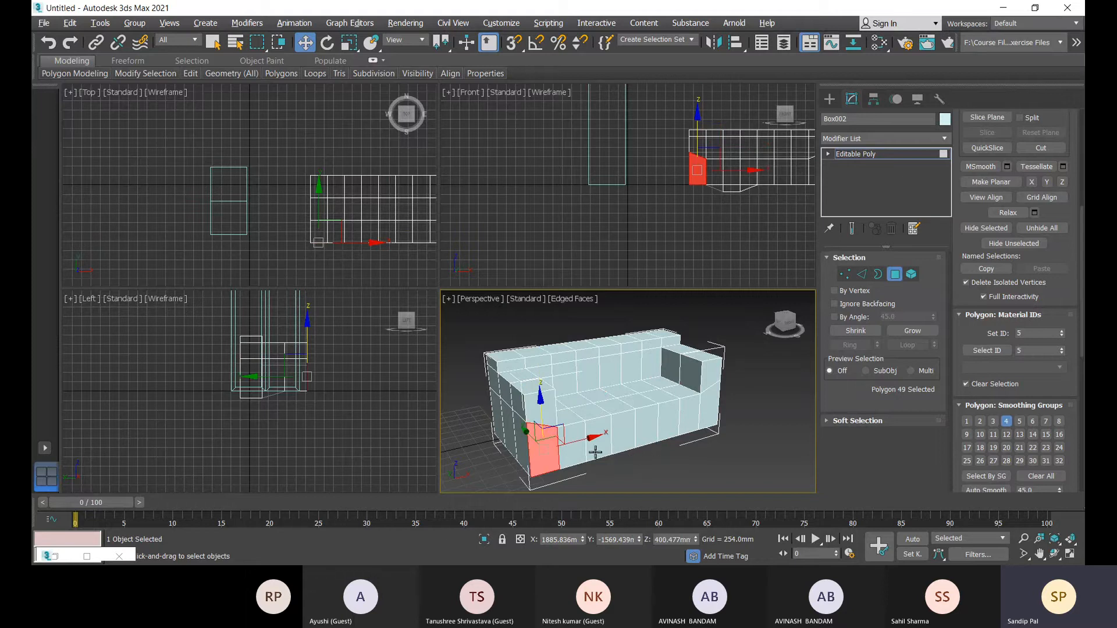
pyautogui.click(623, 436)
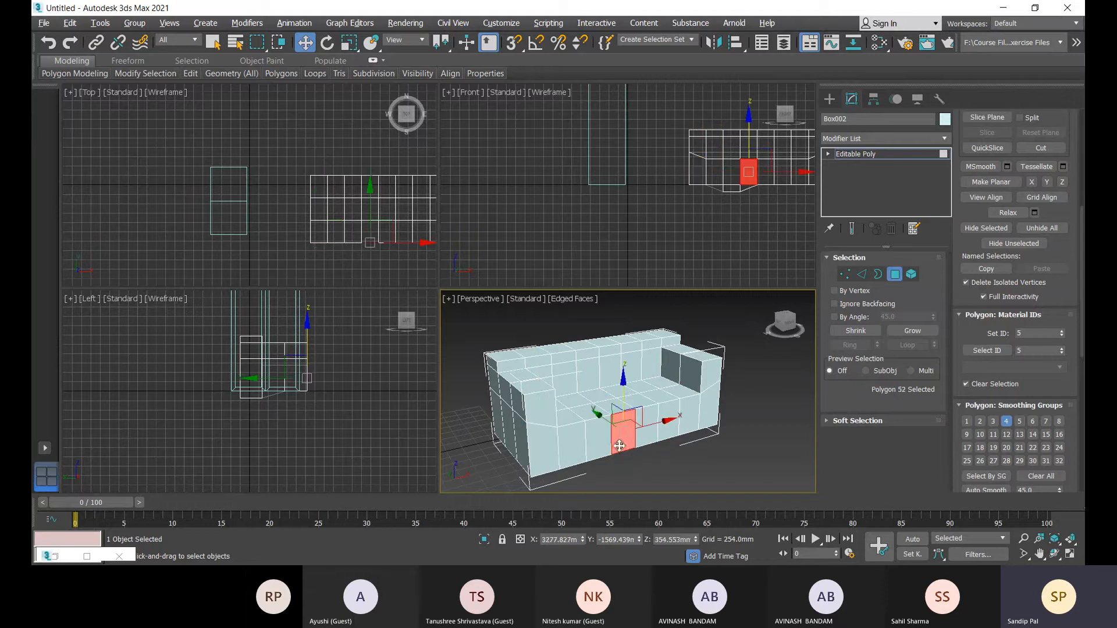
pyautogui.click(522, 443)
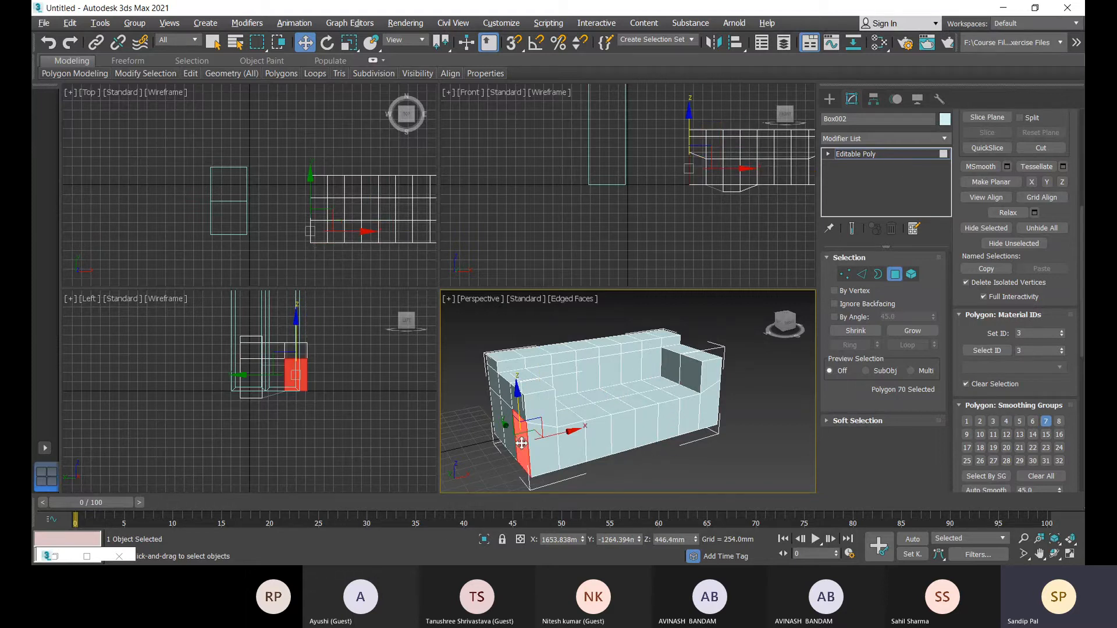
pyautogui.click(494, 430)
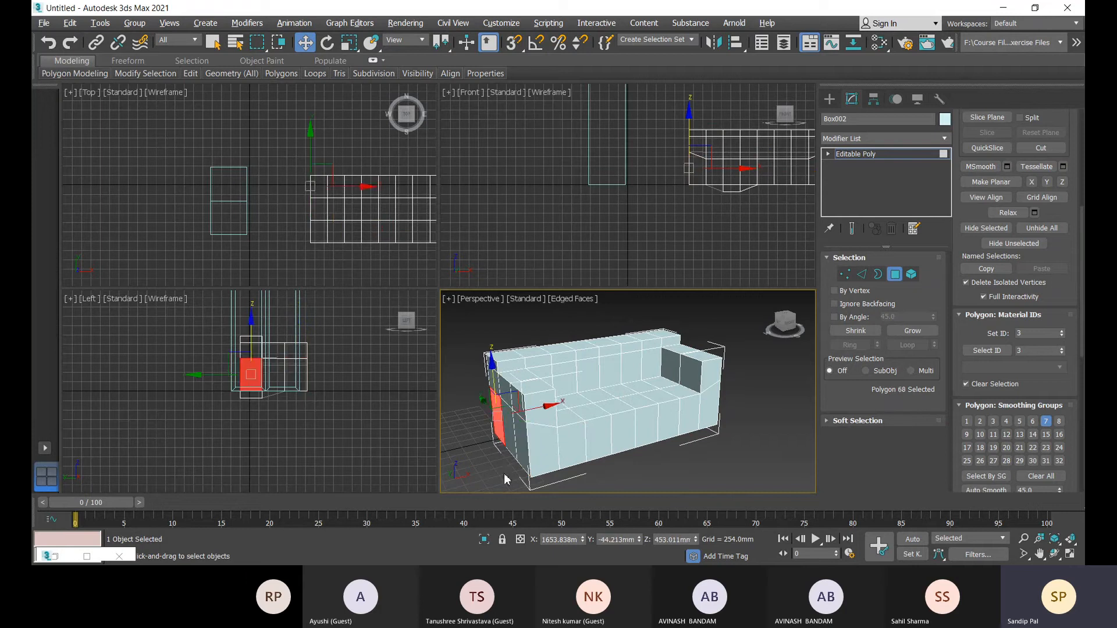
# Select polygons on top of the left arm and the backrest in turn, and check their material IDs
pyautogui.click(541, 388)
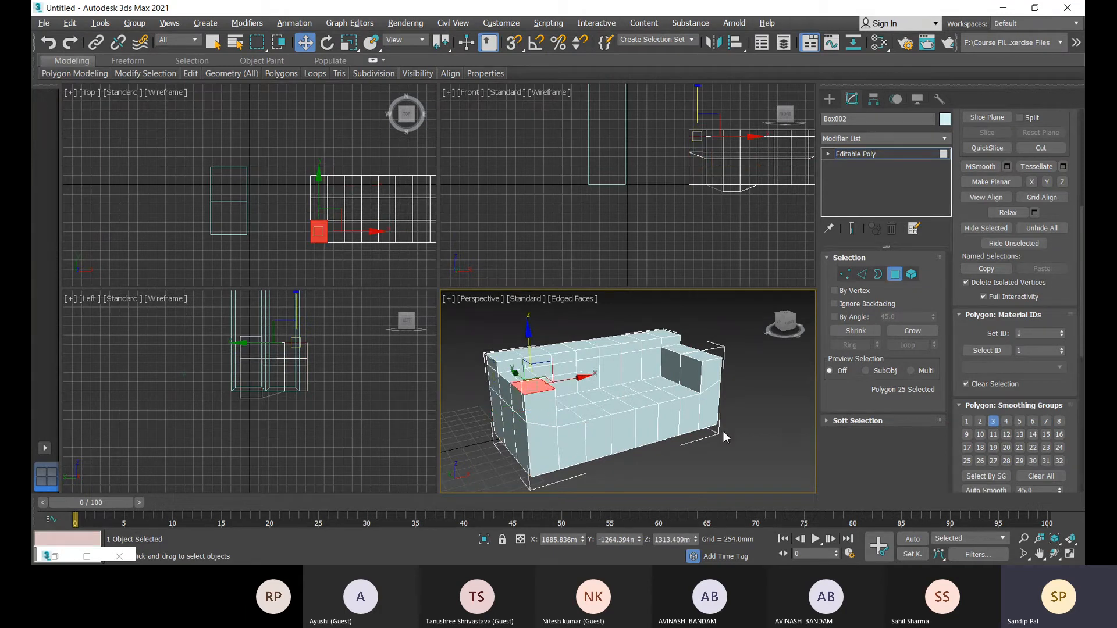
pyautogui.keyDown('alt'); pyautogui.moveTo(667, 452); pyautogui.dragTo(596, 391, button='middle'); pyautogui.keyUp('alt')
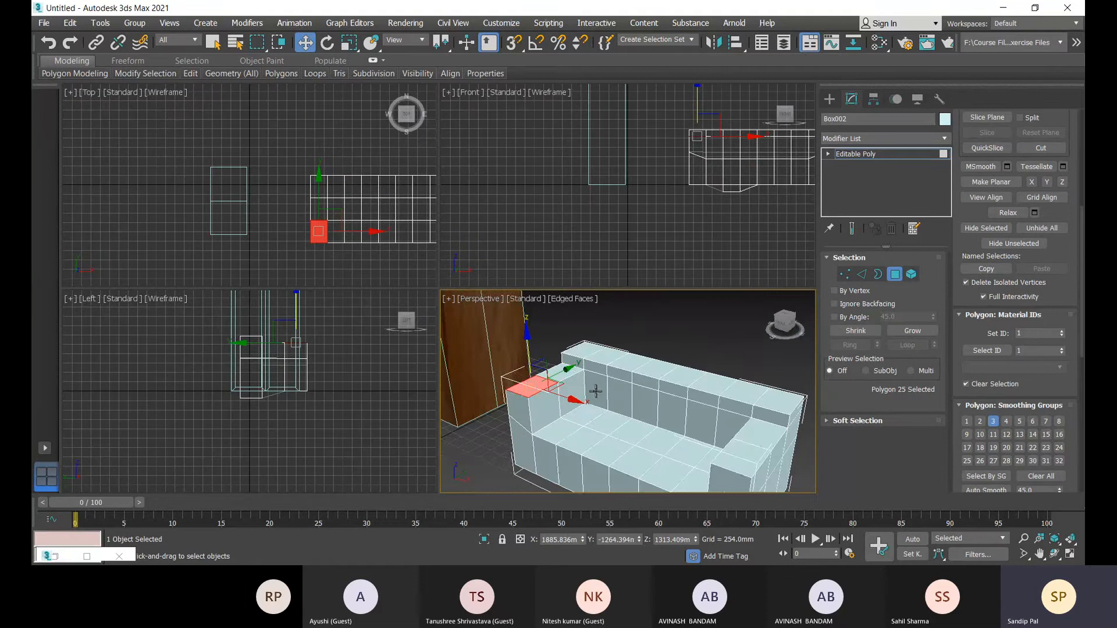
pyautogui.click(586, 354)
pyautogui.click(666, 372)
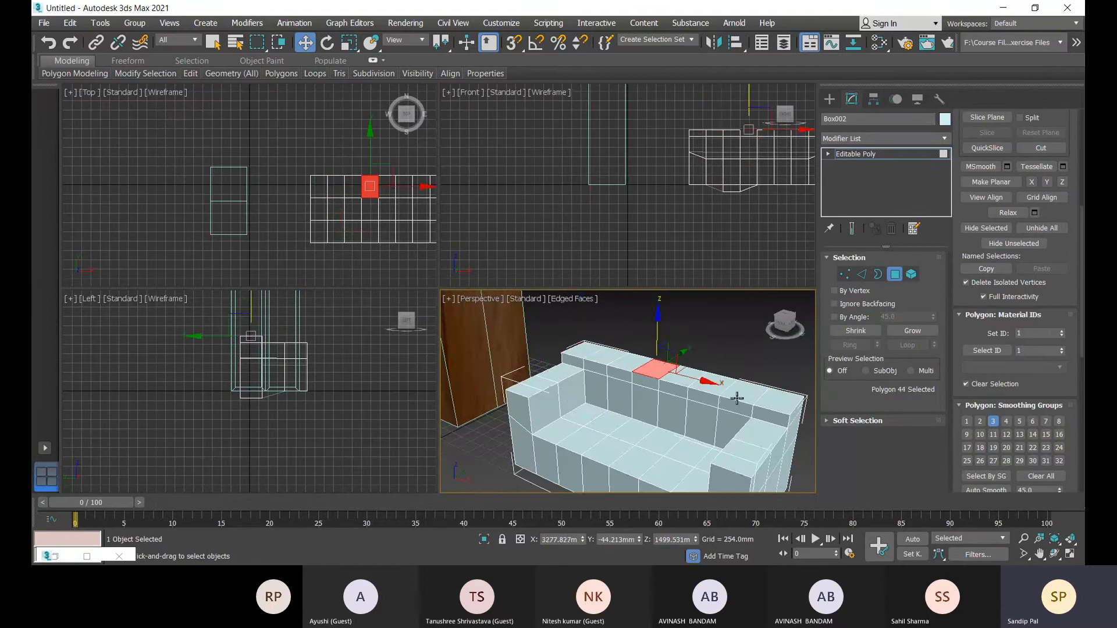
# Select upper and lower polygons on the opposite arm's outer side in turn, and compare their material IDs
pyautogui.keyDown('alt'); pyautogui.moveTo(666, 372); pyautogui.dragTo(629, 407, button='middle'); pyautogui.keyUp('alt')
pyautogui.click(579, 448)
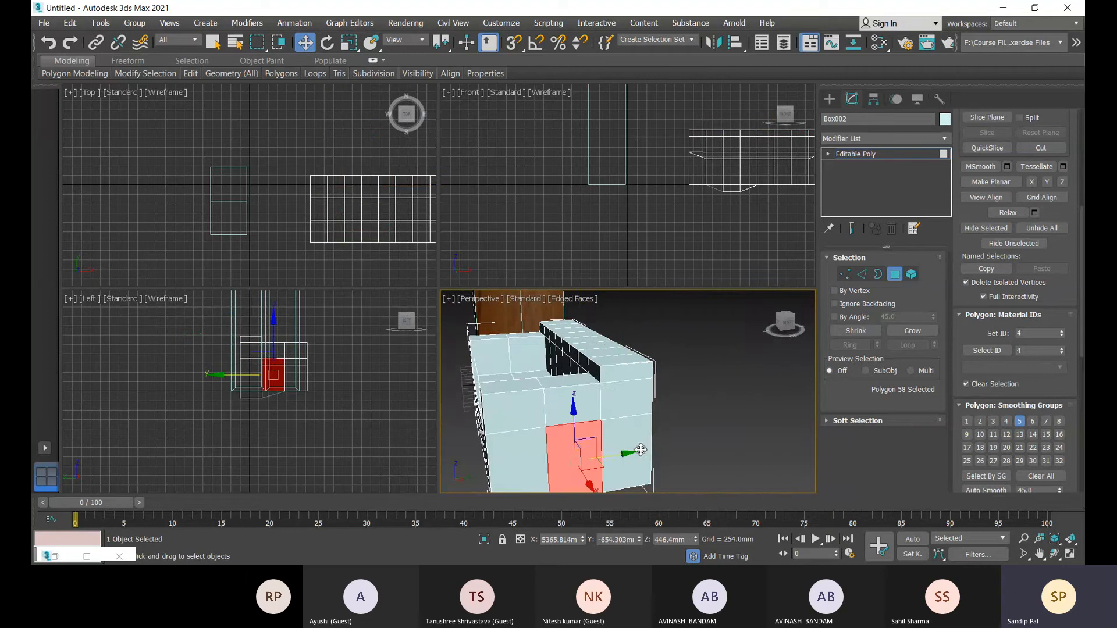
pyautogui.keyDown('alt'); pyautogui.moveTo(640, 449); pyautogui.dragTo(626, 453, button='middle'); pyautogui.keyUp('alt')
pyautogui.click(626, 454)
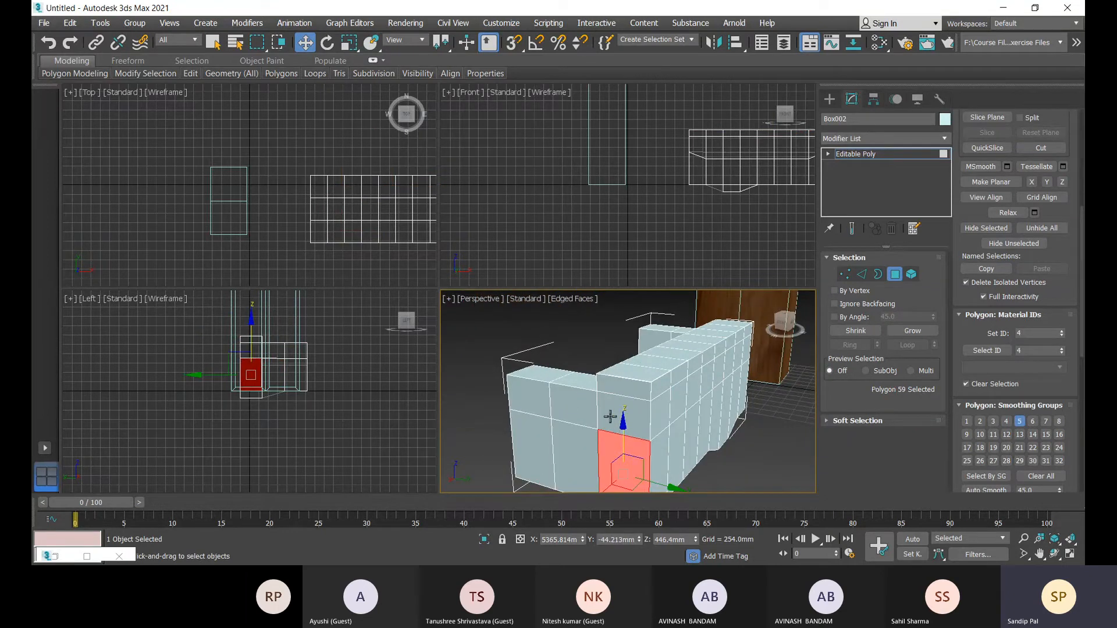
pyautogui.click(609, 416)
pyautogui.click(575, 406)
pyautogui.click(523, 409)
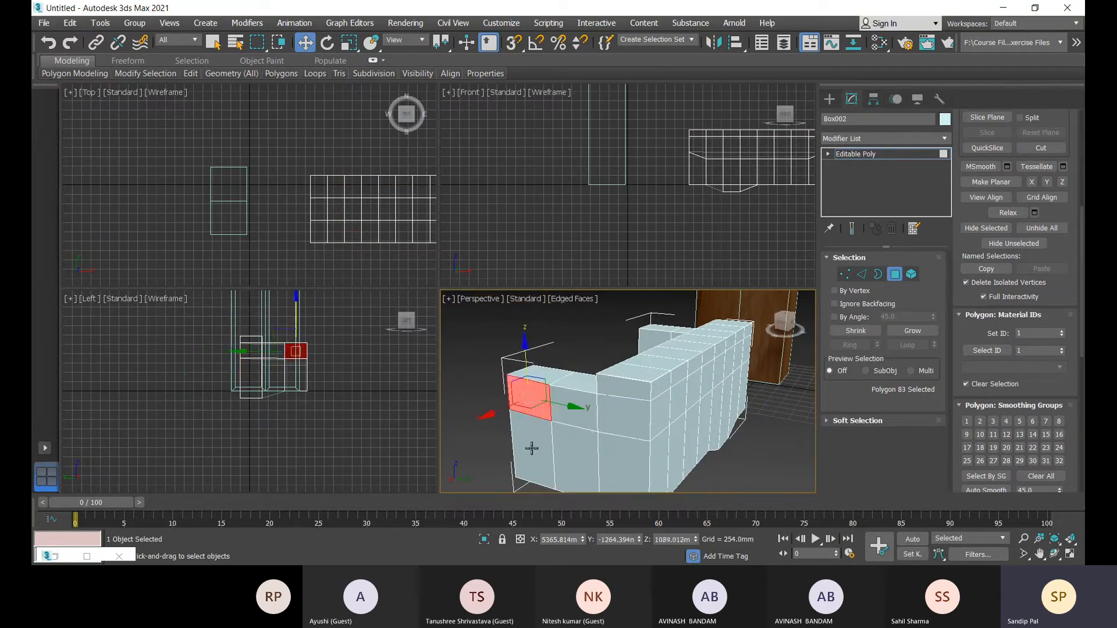
pyautogui.click(530, 448)
pyautogui.click(582, 455)
pyautogui.click(634, 455)
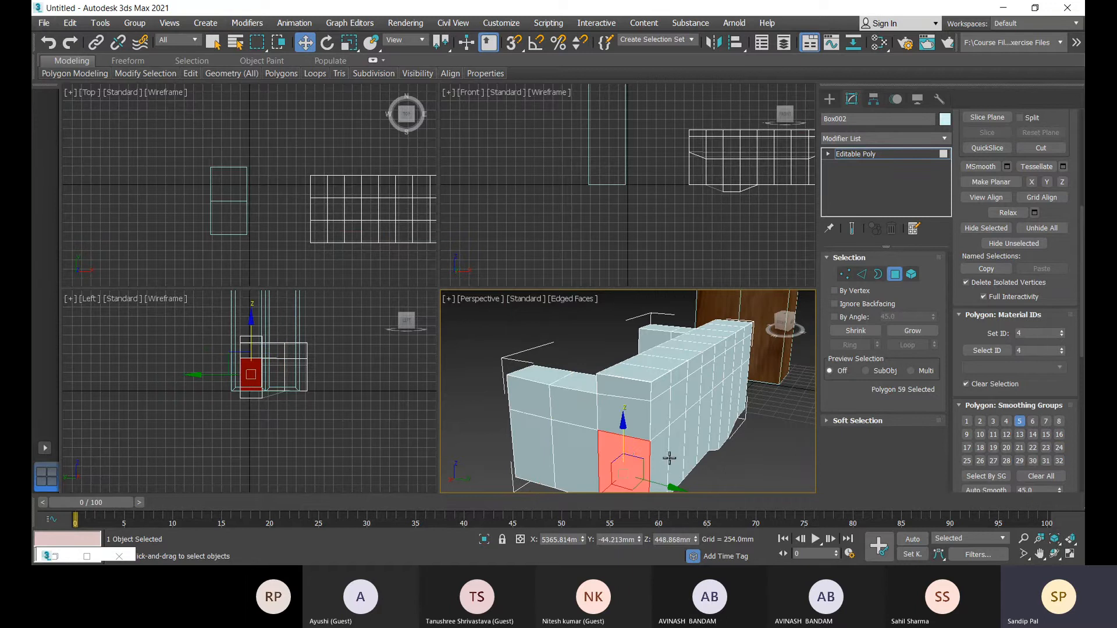
# Select lower and upper polygons on the sofa's rear face in turn, and compare their material IDs
pyautogui.keyDown('alt'); pyautogui.moveTo(669, 458); pyautogui.dragTo(640, 452, button='middle'); pyautogui.keyUp('alt')
pyautogui.click(665, 457)
pyautogui.click(701, 453)
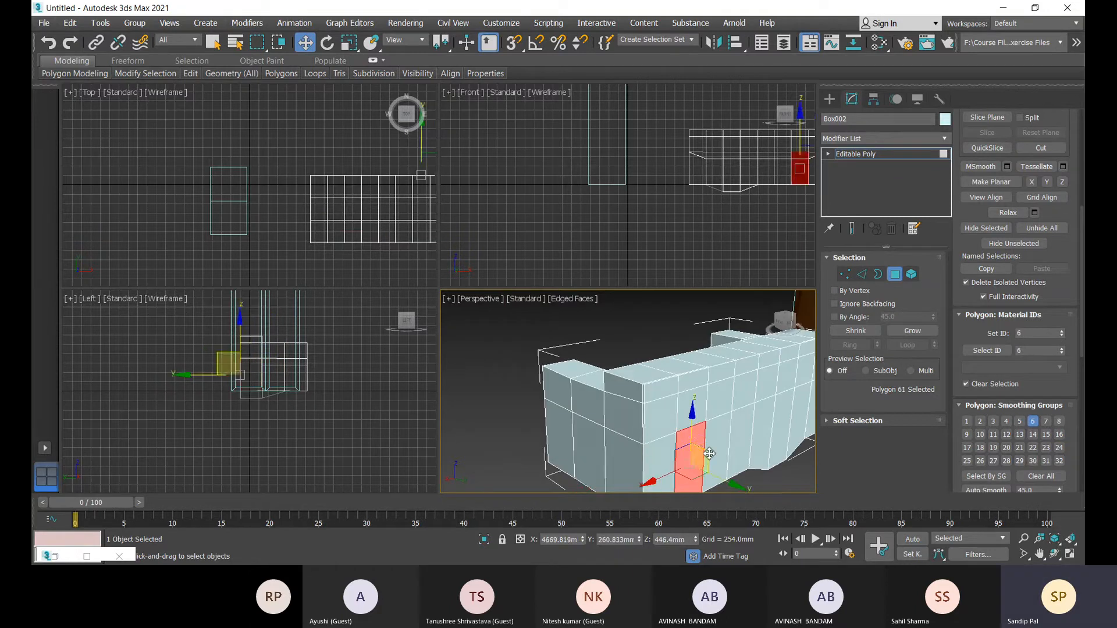
pyautogui.click(736, 441)
pyautogui.click(708, 417)
pyautogui.click(668, 416)
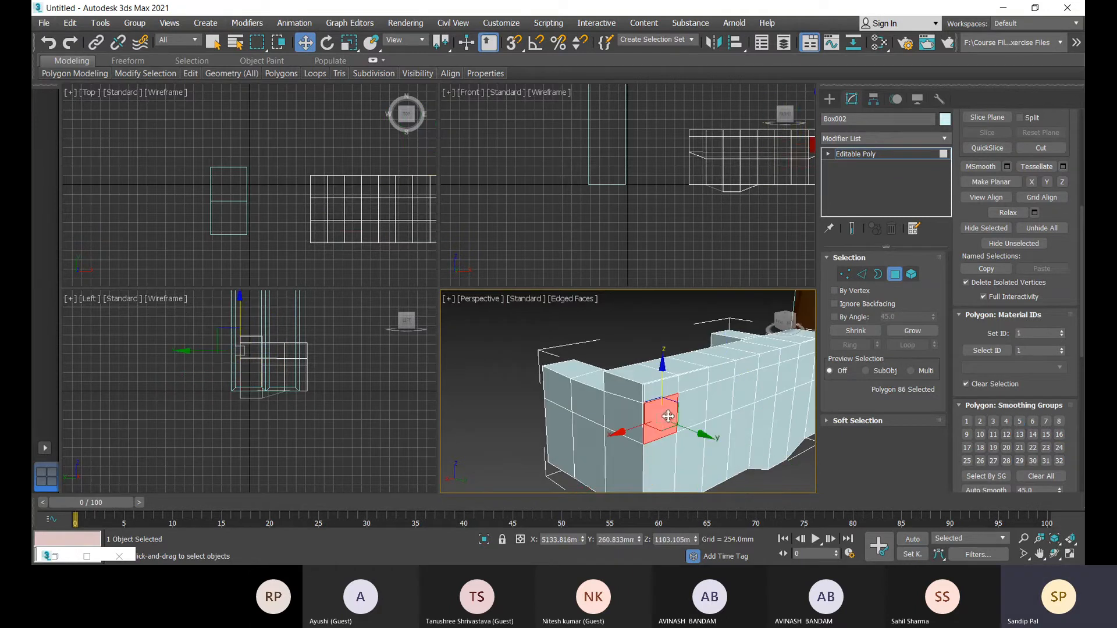
# Examine the sofa's front, seat and both arms from several angles
pyautogui.moveTo(707, 440); pyautogui.dragTo(512, 436, button='middle')
pyautogui.keyDown('alt'); pyautogui.moveTo(601, 437); pyautogui.dragTo(571, 292, button='middle'); pyautogui.keyUp('alt')
pyautogui.scroll(-3, 626, 401)
pyautogui.moveTo(626, 401); pyautogui.dragTo(482, 453, button='middle')
pyautogui.scroll(-5, 655, 439)
pyautogui.scroll(5, 727, 434)
pyautogui.scroll(-6, 652, 441)
pyautogui.scroll(4, 559, 433)
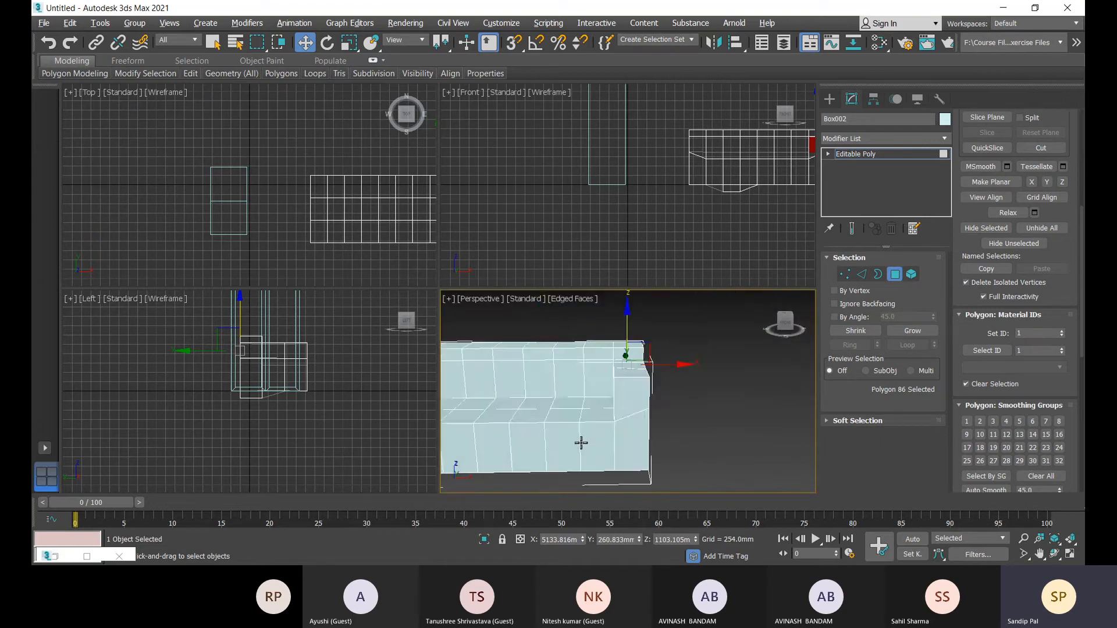
pyautogui.moveTo(579, 444)
pyautogui.keyDown('alt'); pyautogui.mouseDown(button='middle')
pyautogui.moveTo(599, 444)
pyautogui.moveTo(593, 416)
pyautogui.moveTo(585, 462)
pyautogui.mouseUp(button='middle'); pyautogui.keyUp('alt')
pyautogui.scroll(-3, 585, 461)
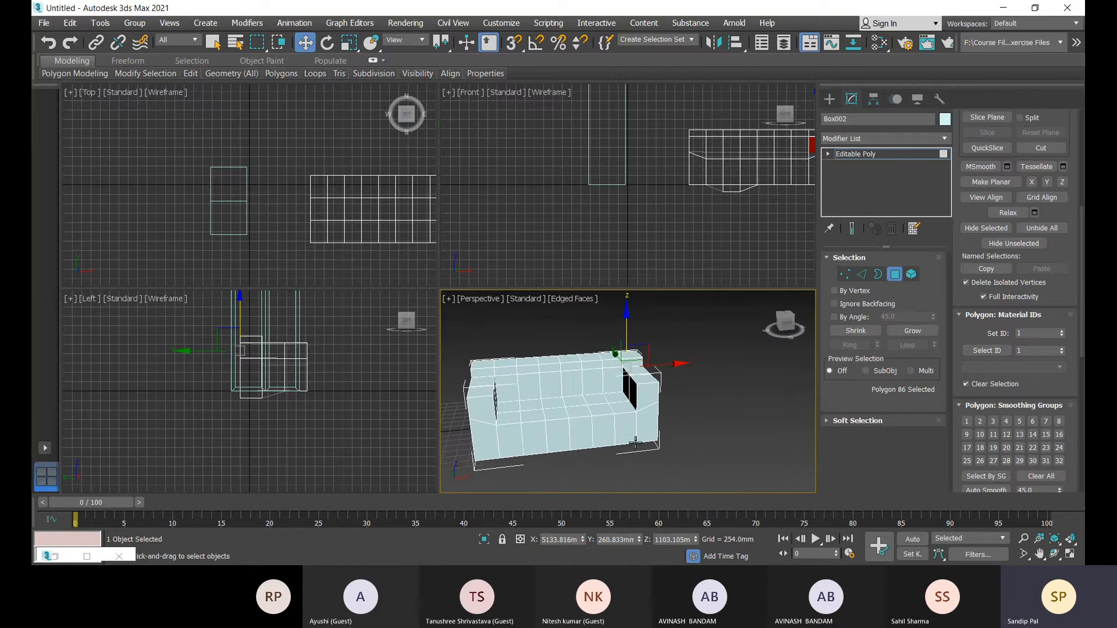
pyautogui.keyDown('alt'); pyautogui.moveTo(658, 454); pyautogui.dragTo(569, 396, button='middle'); pyautogui.keyUp('alt')
pyautogui.scroll(5, 592, 435)
pyautogui.scroll(-5, 592, 435)
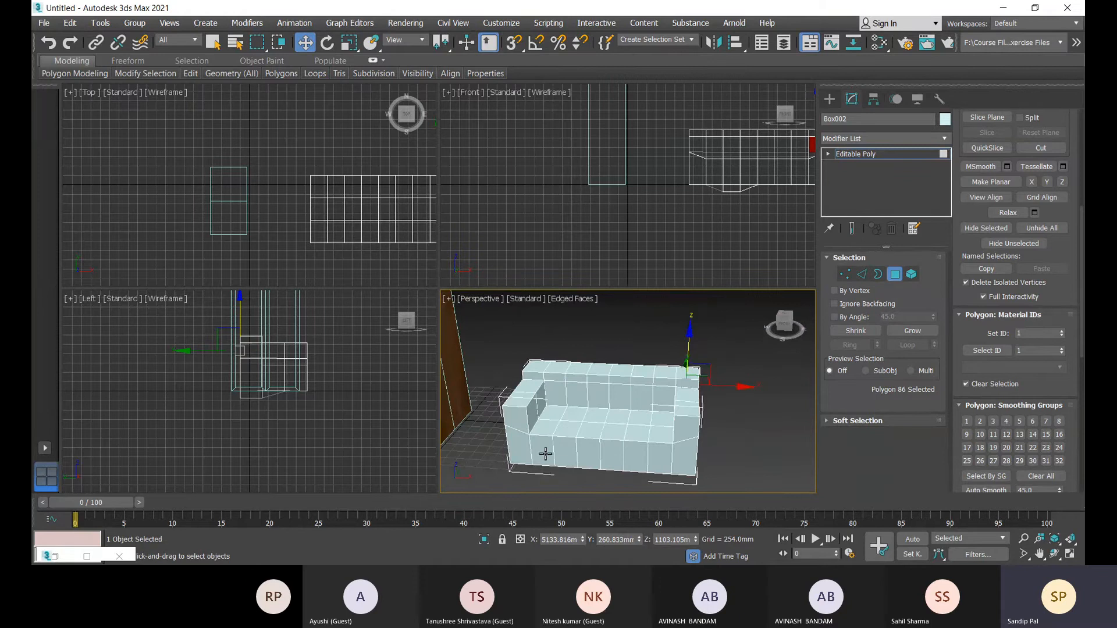
pyautogui.keyDown('alt'); pyautogui.moveTo(702, 455); pyautogui.dragTo(638, 442, button='middle'); pyautogui.keyUp('alt')
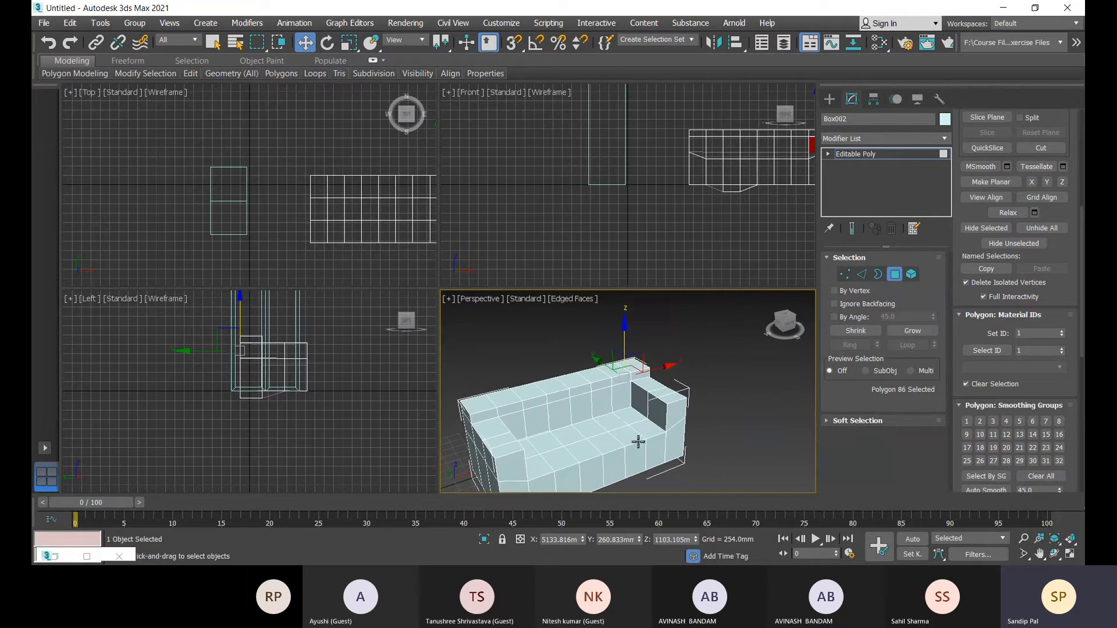
# Open the Multi/Sub-Object material's parameters in the Slate Material Editor and set its number of materials to 6
pyautogui.press('m')
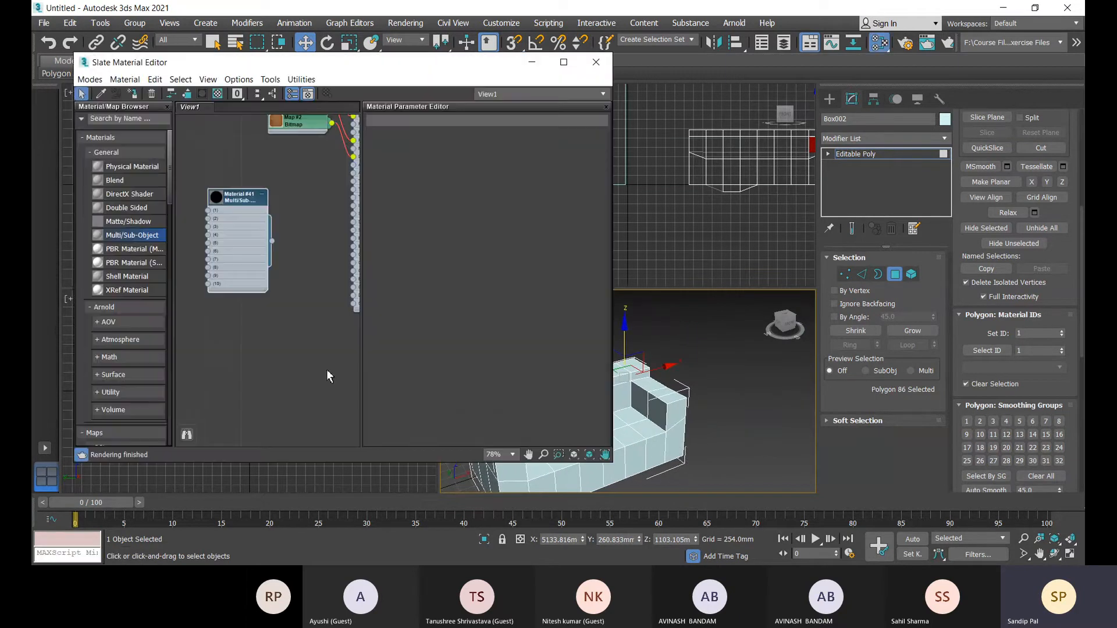
pyautogui.moveTo(234, 194); pyautogui.dragTo(268, 194)
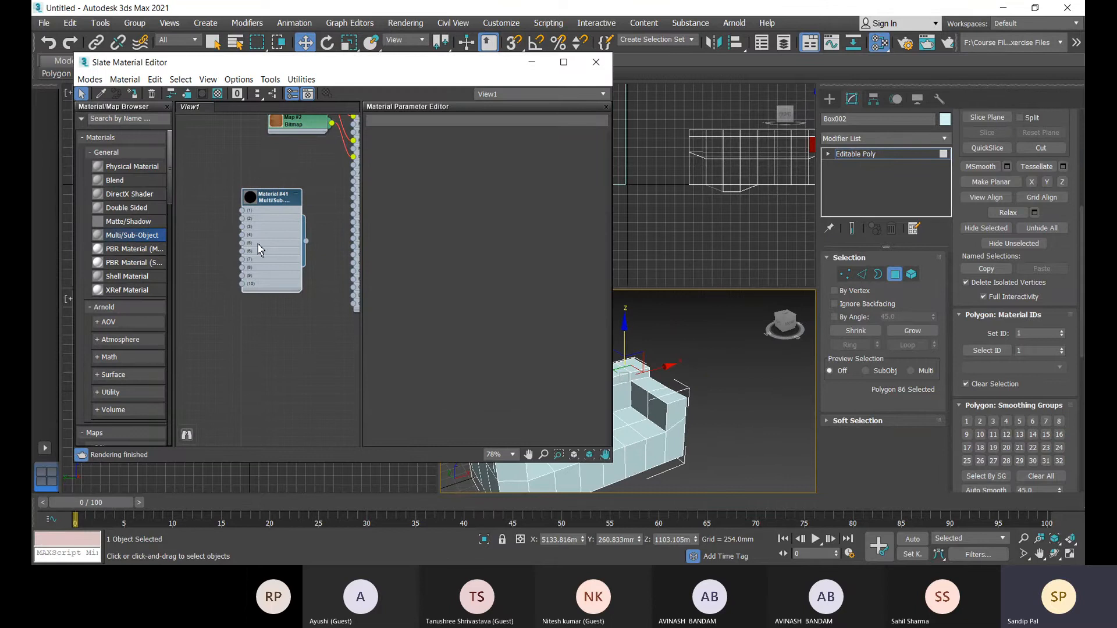
pyautogui.doubleClick(261, 200)
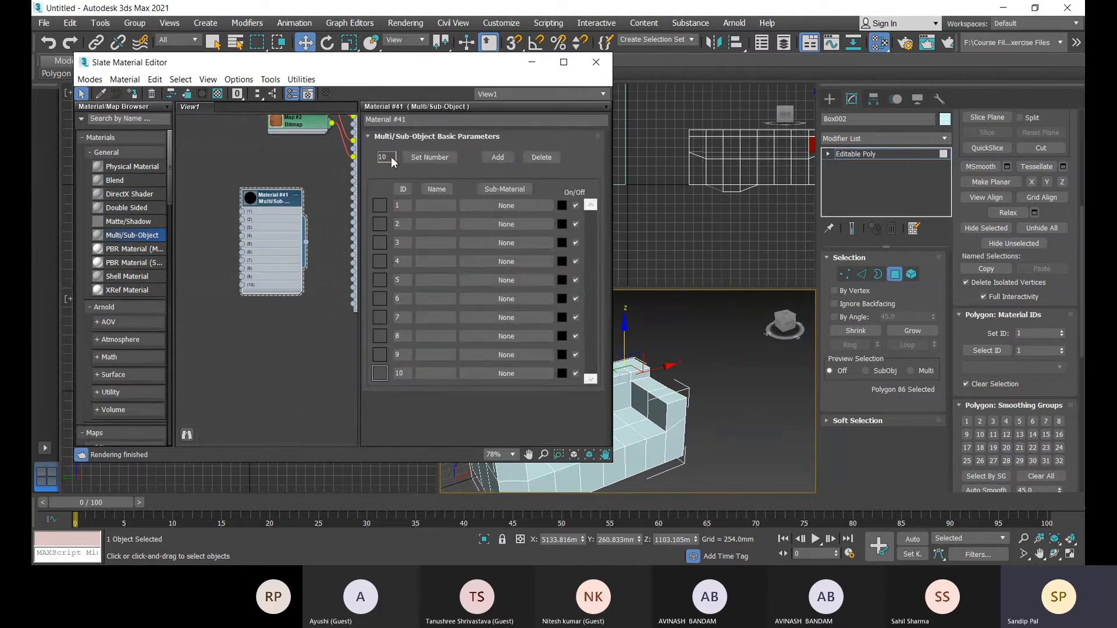
pyautogui.click(429, 158)
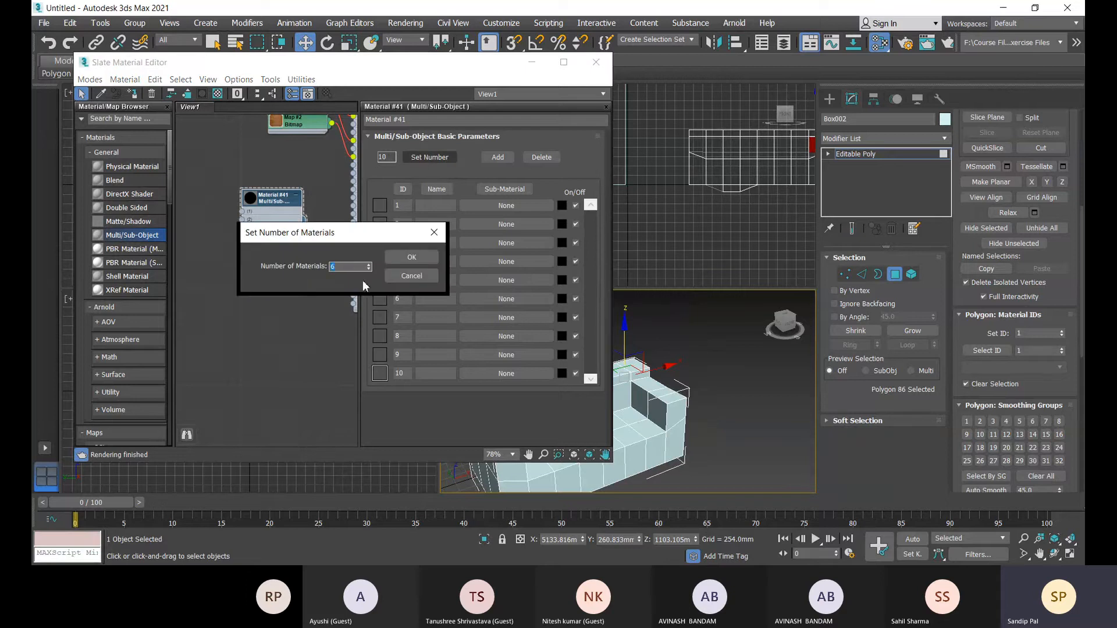
pyautogui.click(412, 257)
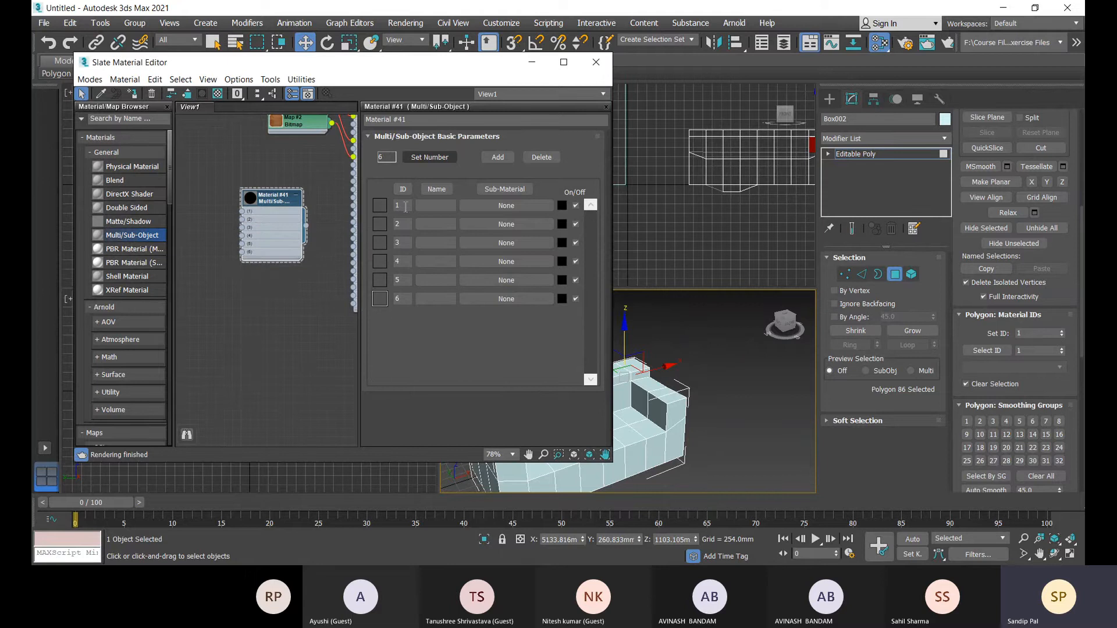
pyautogui.click(439, 206)
pyautogui.click(525, 205)
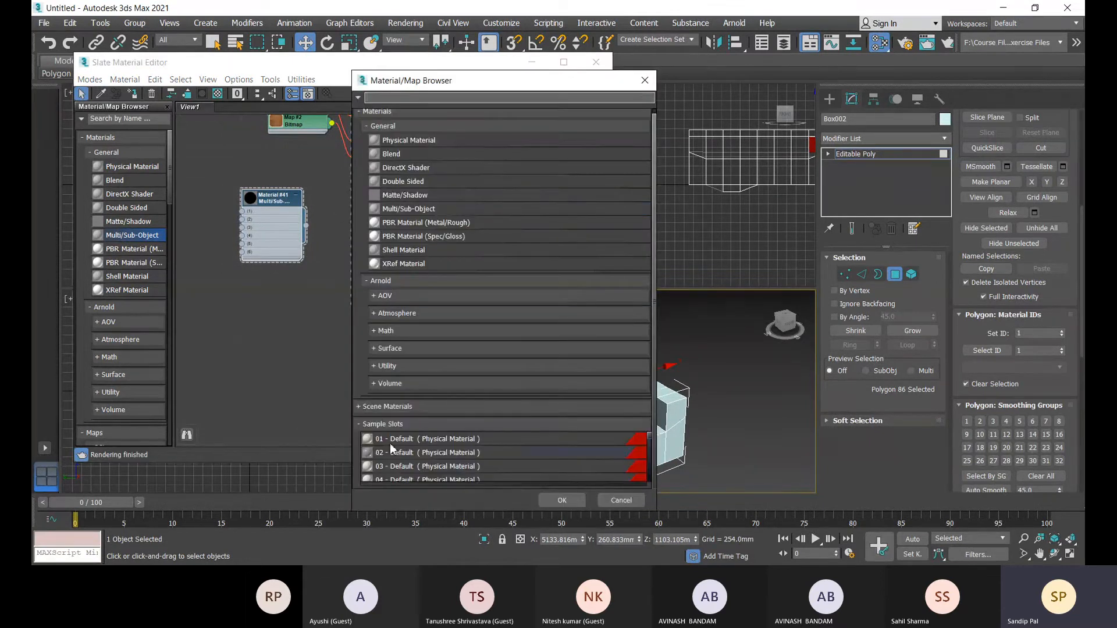
pyautogui.scroll(1, 431, 360)
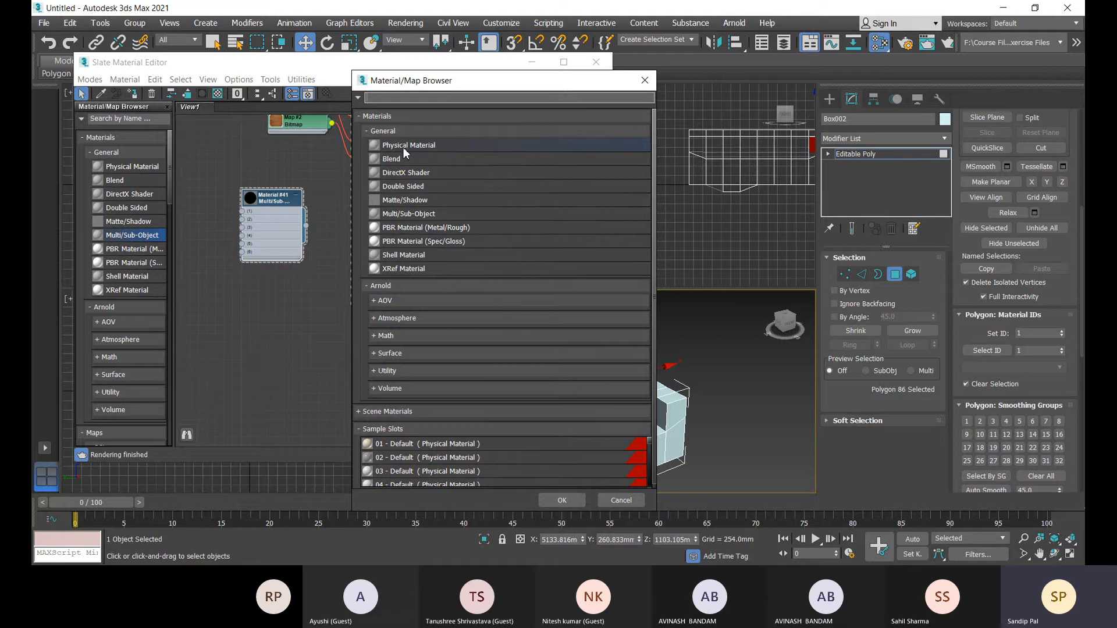
pyautogui.click(644, 80)
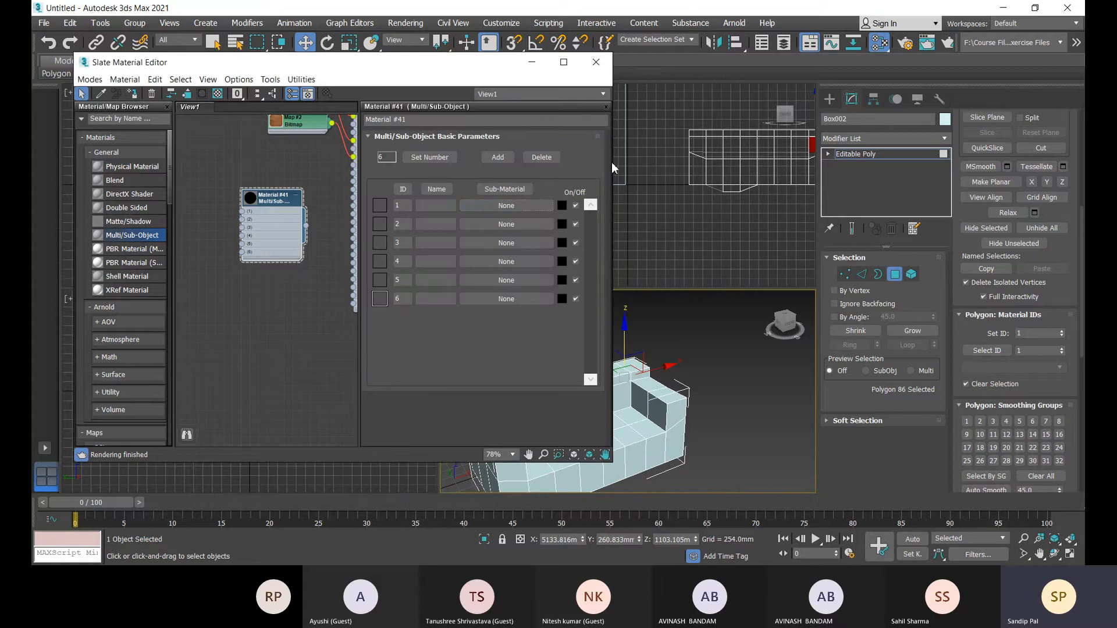
# Assign a new Physical Material as the sub-material for ID 1 of the Multi/Sub-Object material
pyautogui.click(530, 205)
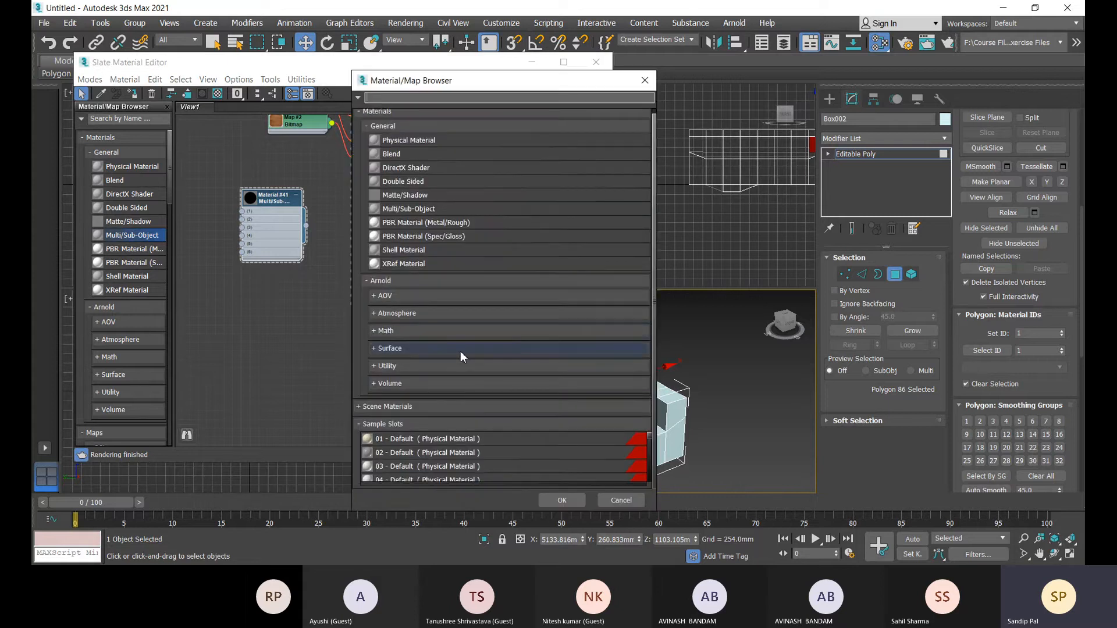
pyautogui.scroll(-3, 428, 467)
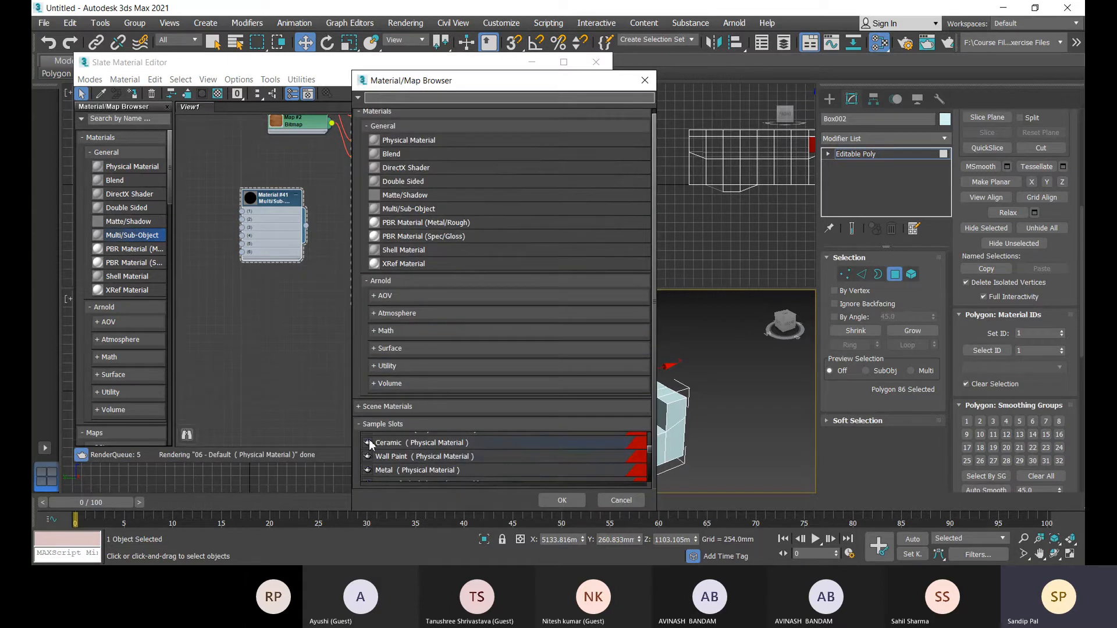
pyautogui.scroll(1, 369, 444)
pyautogui.scroll(1, 379, 357)
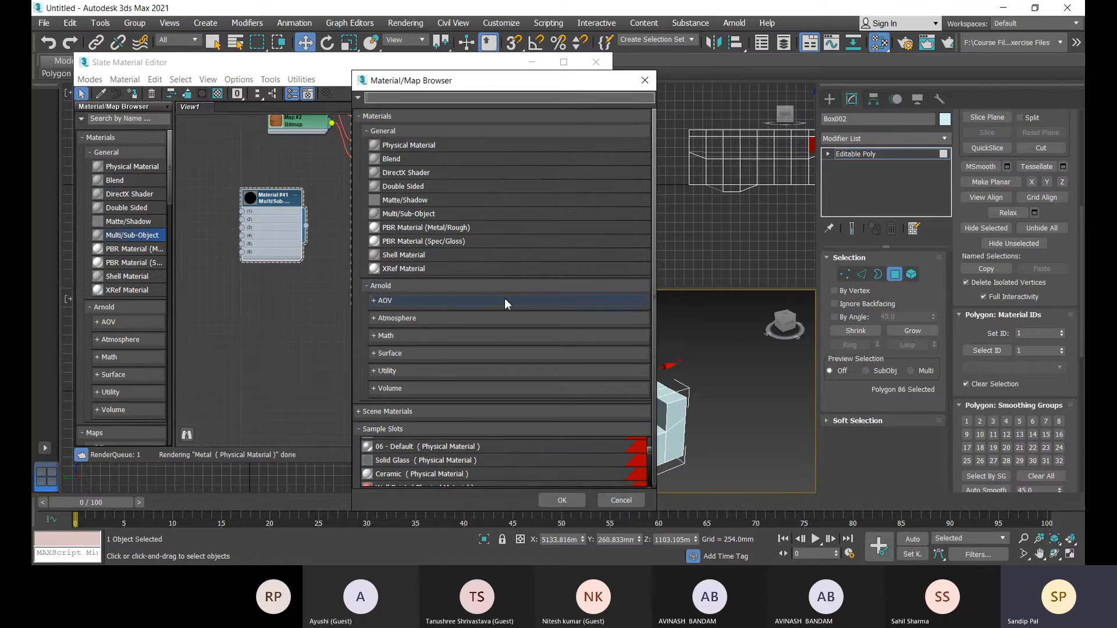
pyautogui.scroll(-2, 400, 473)
pyautogui.scroll(2, 400, 473)
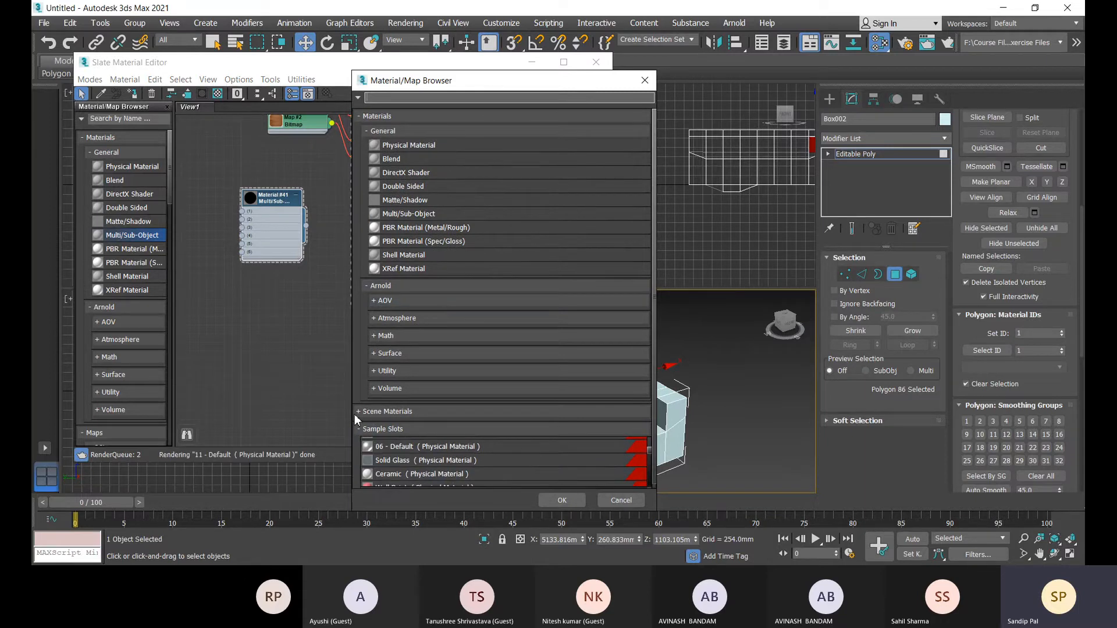
pyautogui.click(406, 148)
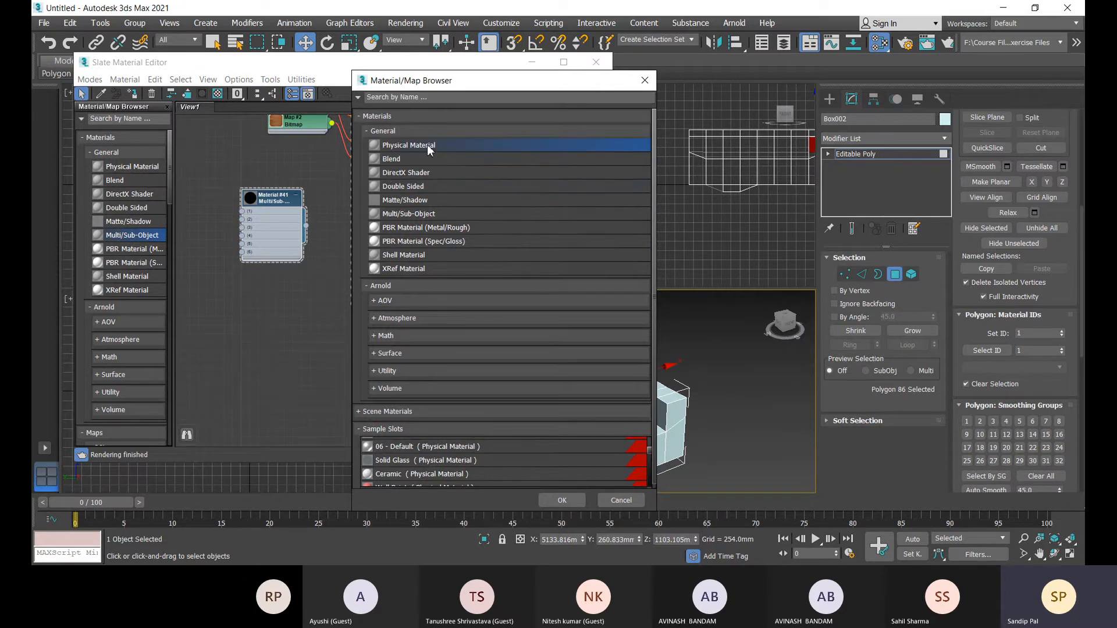
pyautogui.doubleClick(427, 145)
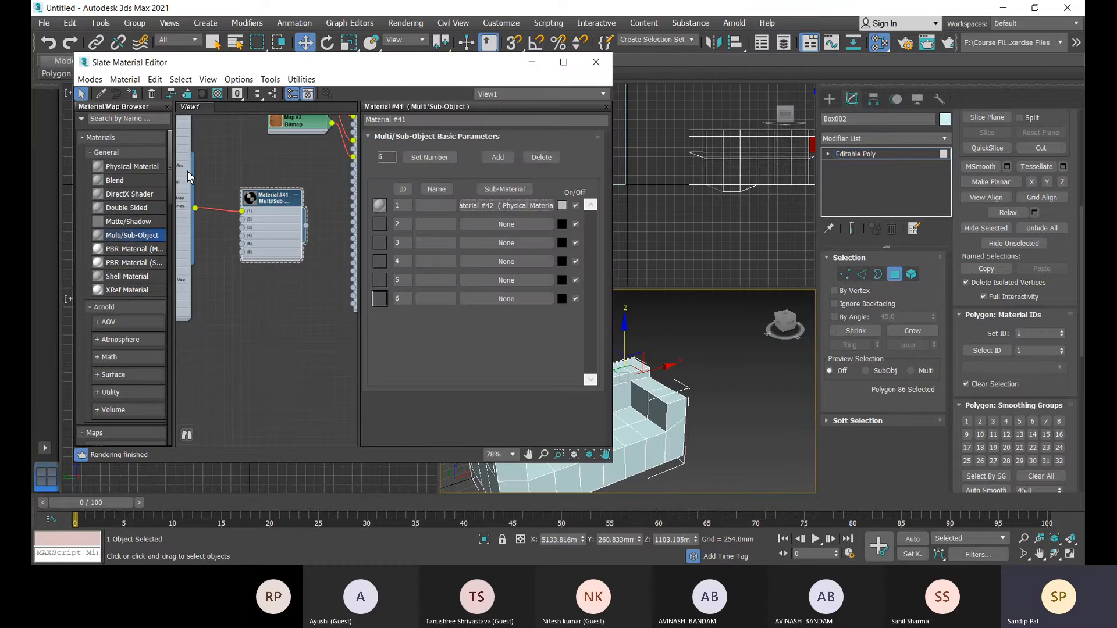
# Move the Multi/Sub-Object node slightly away from the new Physical Material node and open the Physical Material's parameters
pyautogui.moveTo(278, 201); pyautogui.dragTo(294, 202)
pyautogui.scroll(-1, 269, 283)
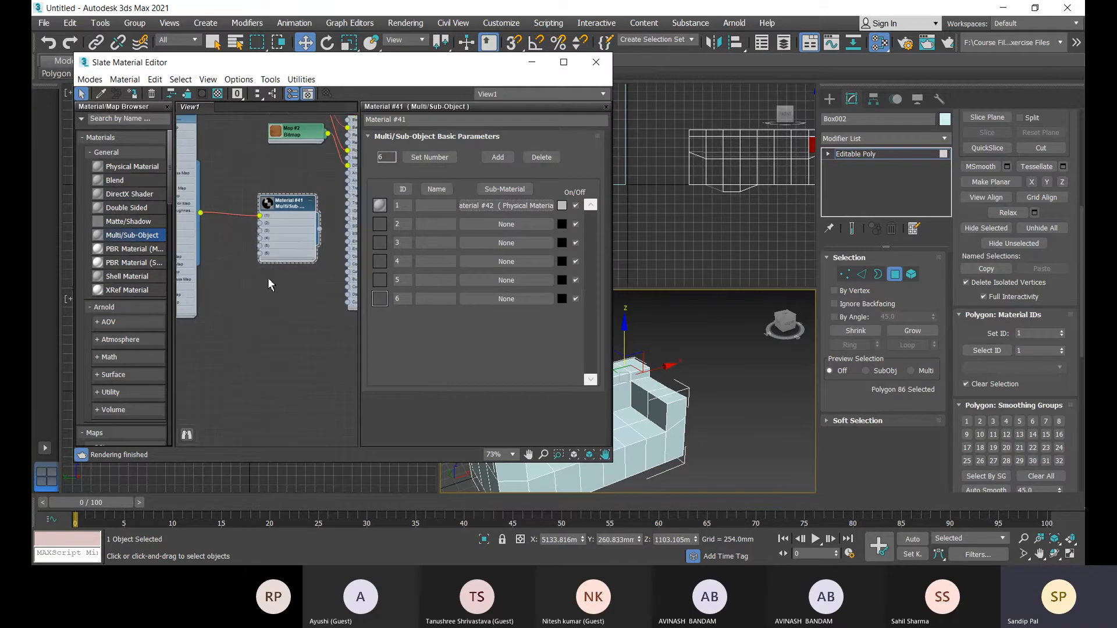
pyautogui.moveTo(248, 303); pyautogui.dragTo(304, 332, button='middle')
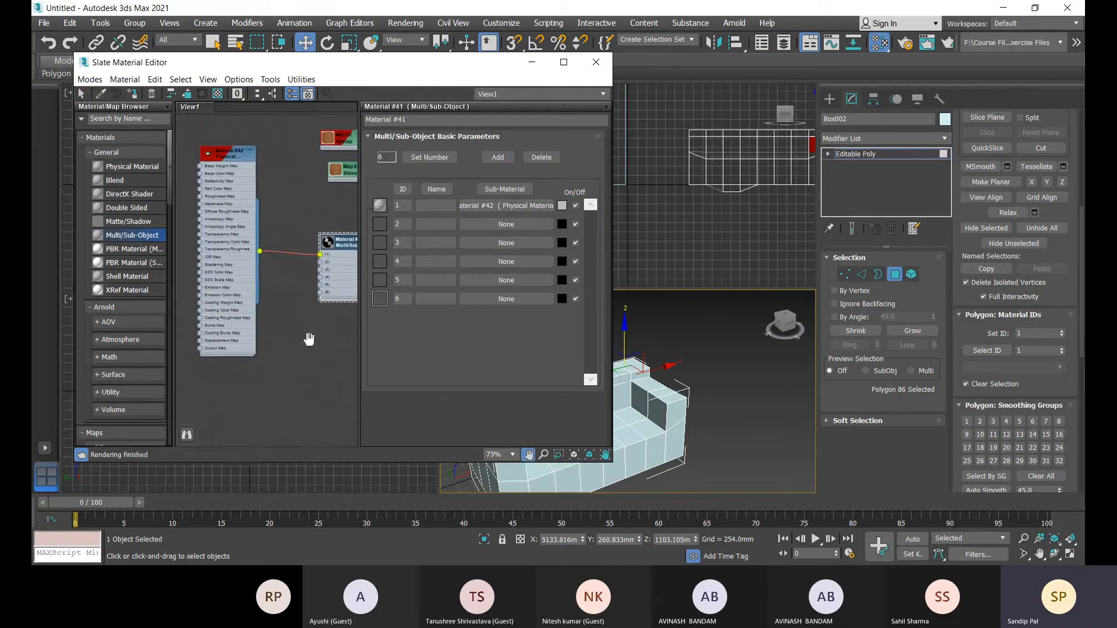
pyautogui.moveTo(213, 208); pyautogui.dragTo(213, 220, button='middle')
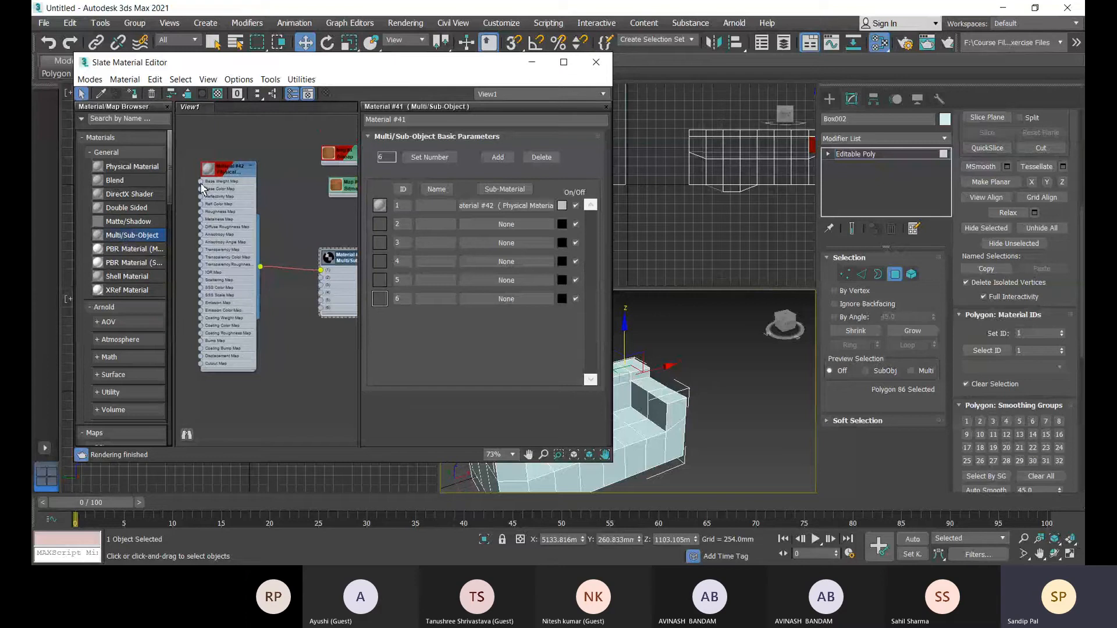
pyautogui.doubleClick(202, 196)
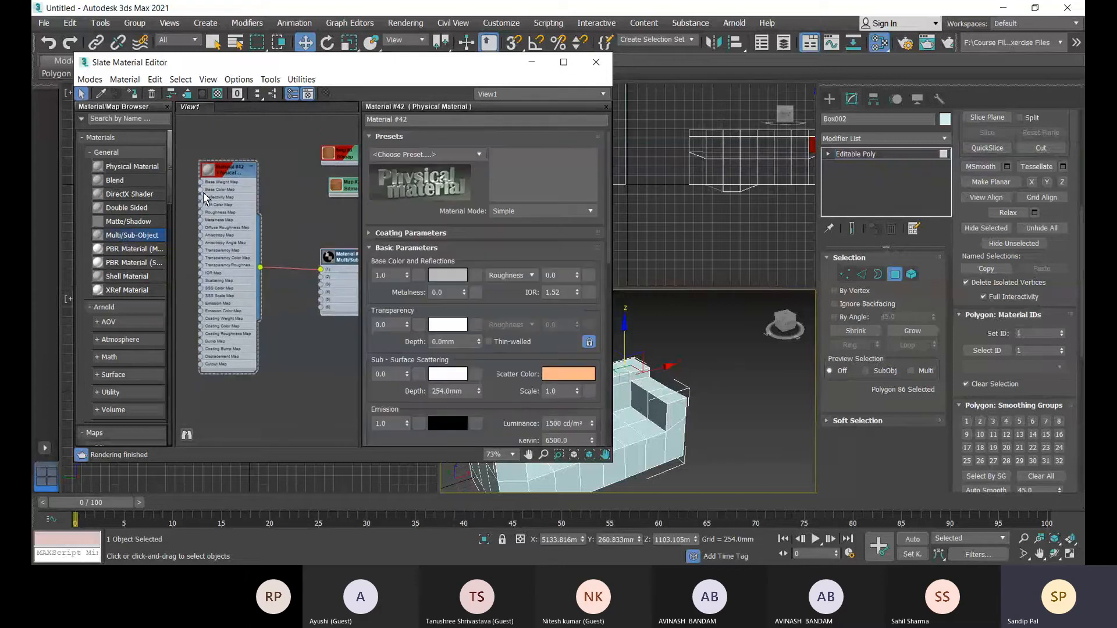
# Assign a Bitmap Lookup map with the image Dinning Chair Fabric.jpg to the base color of the ID 1 Physical Material
pyautogui.click(477, 276)
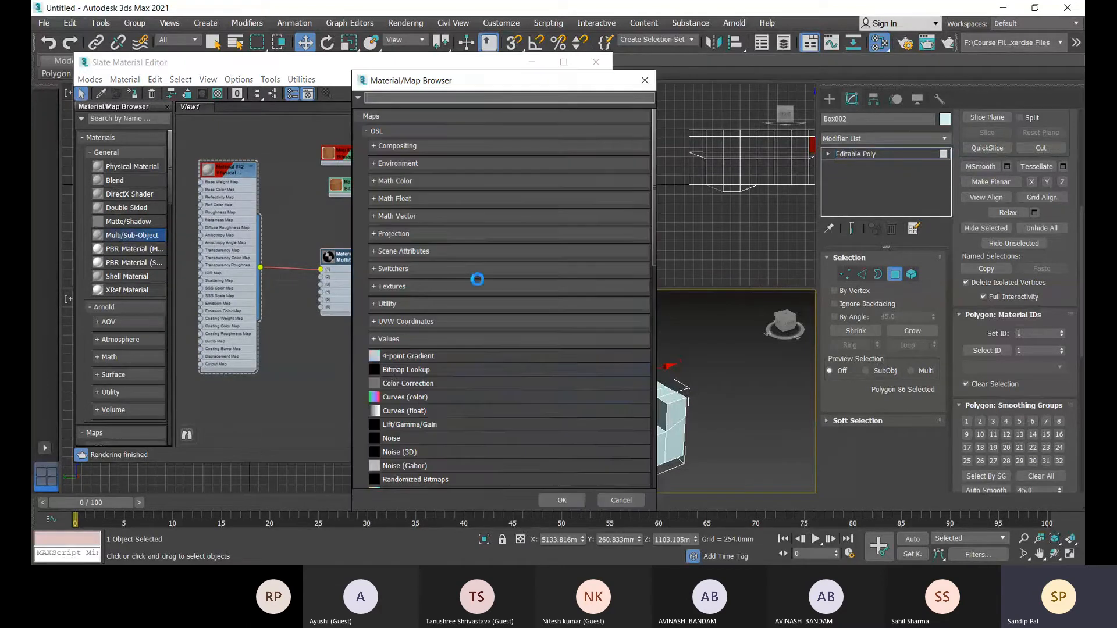
pyautogui.click(392, 370)
pyautogui.click(560, 501)
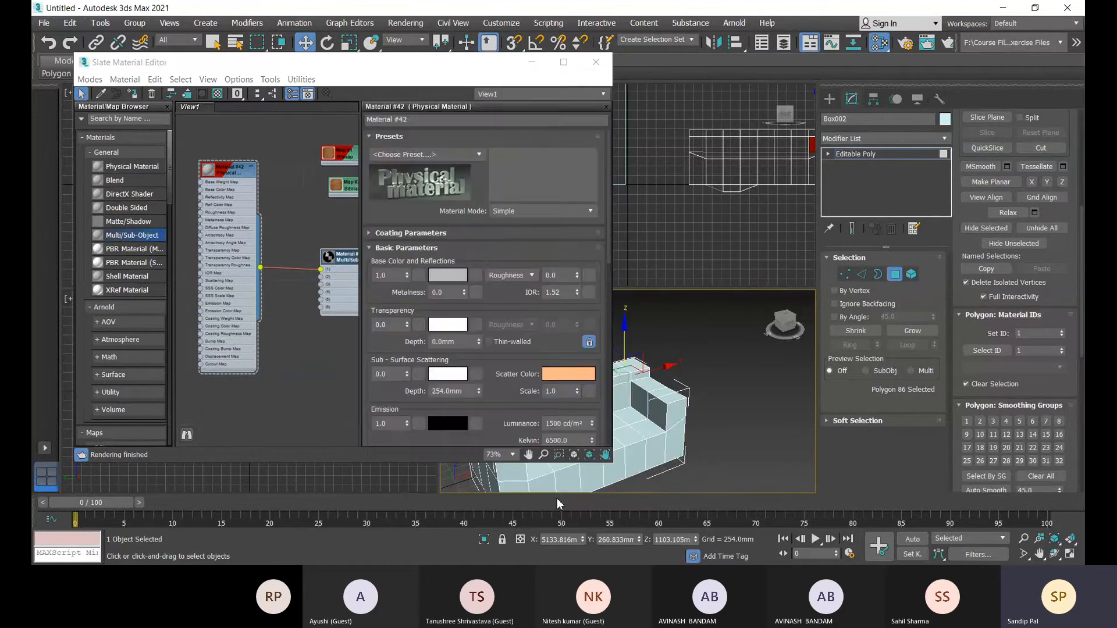
pyautogui.scroll(-5, 325, 238)
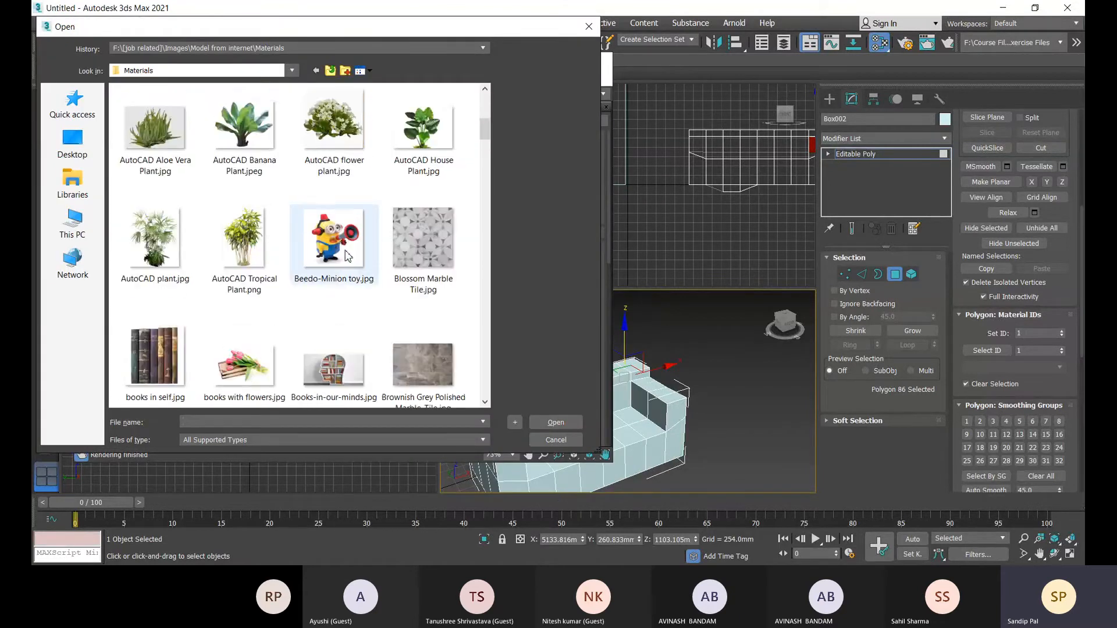
pyautogui.scroll(-5, 355, 259)
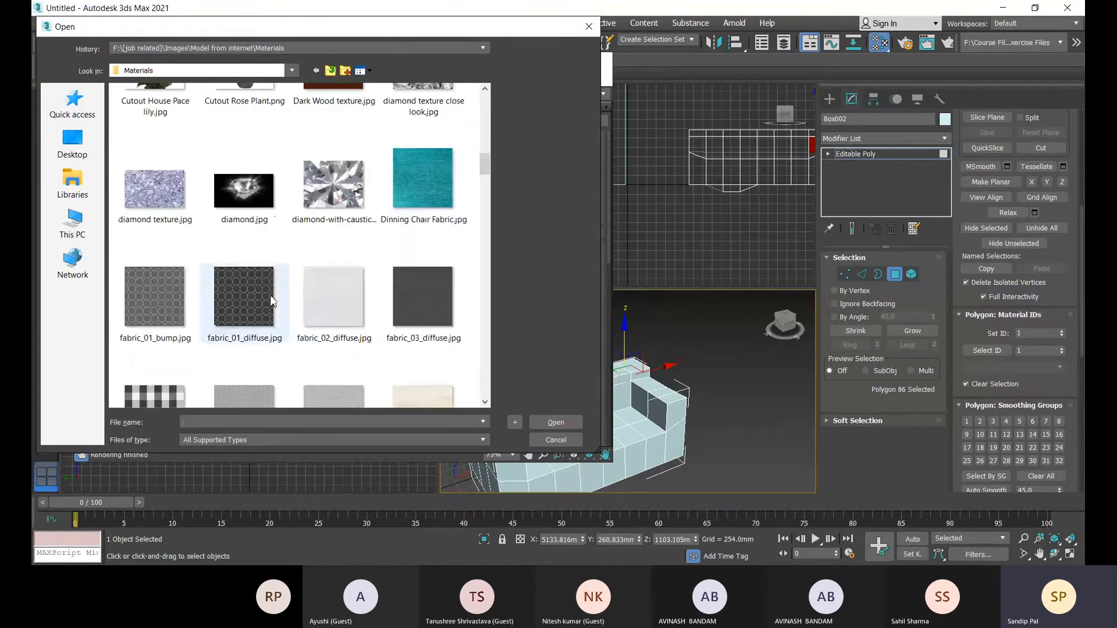
pyautogui.click(424, 197)
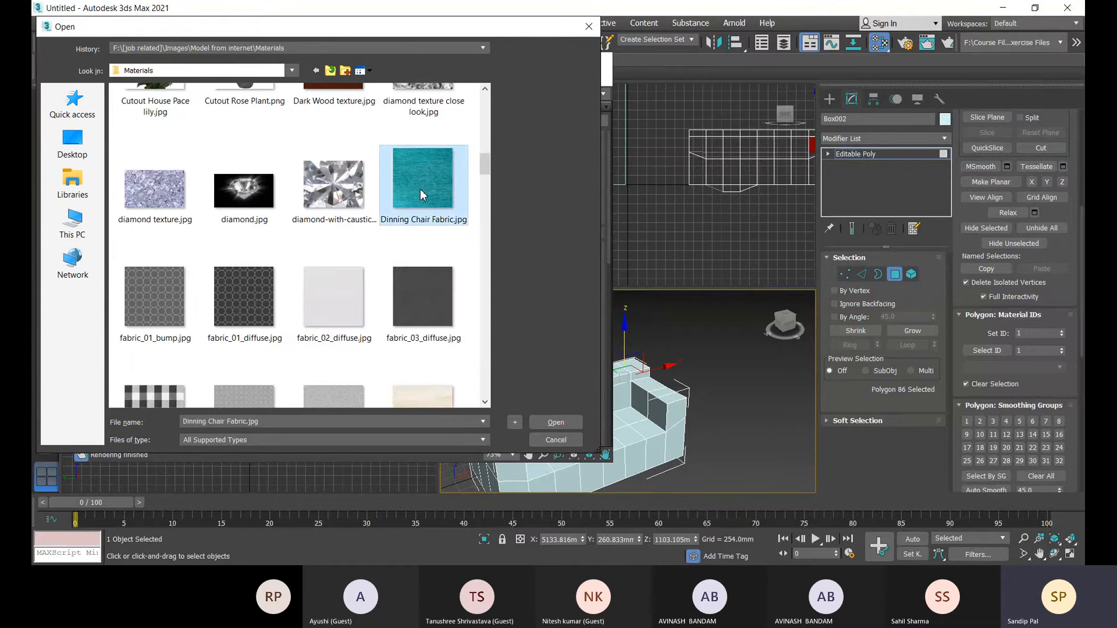
pyautogui.click(555, 422)
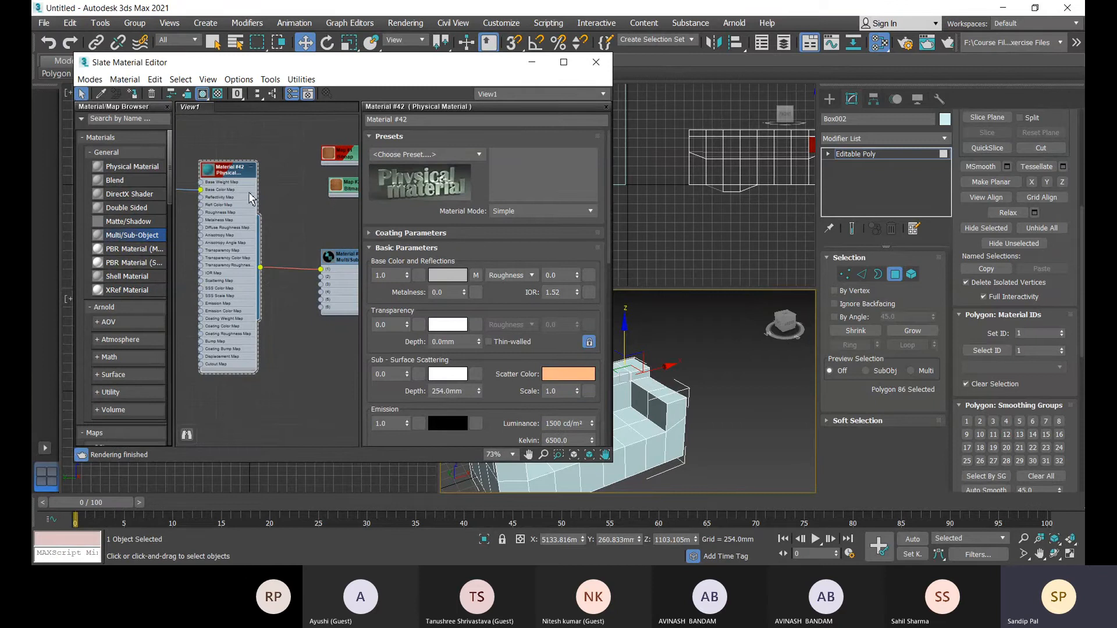
# Bring the Multi/Sub-Object and Physical Material nodes closer together and collapse the Physical Material node
pyautogui.moveTo(344, 263); pyautogui.dragTo(302, 261)
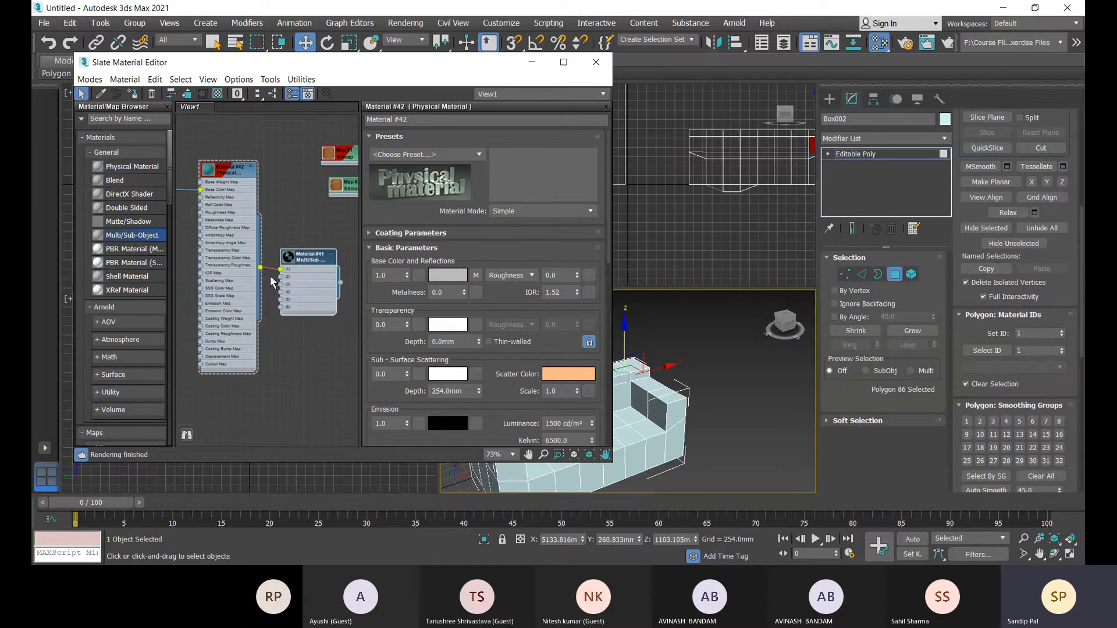
pyautogui.moveTo(220, 175); pyautogui.dragTo(235, 172)
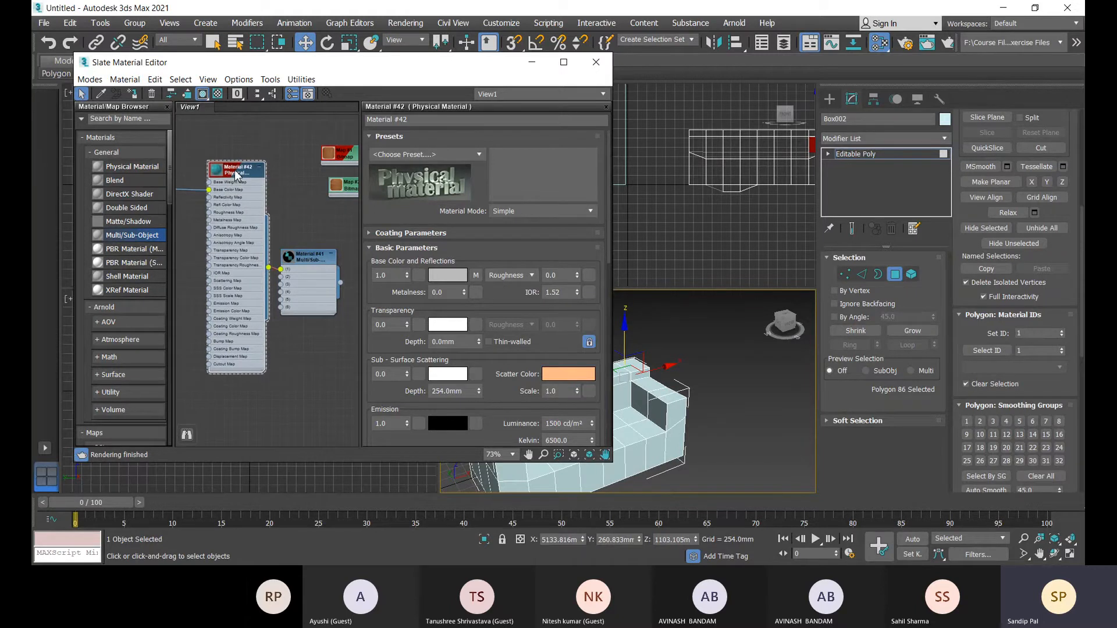
pyautogui.scroll(1, 269, 216)
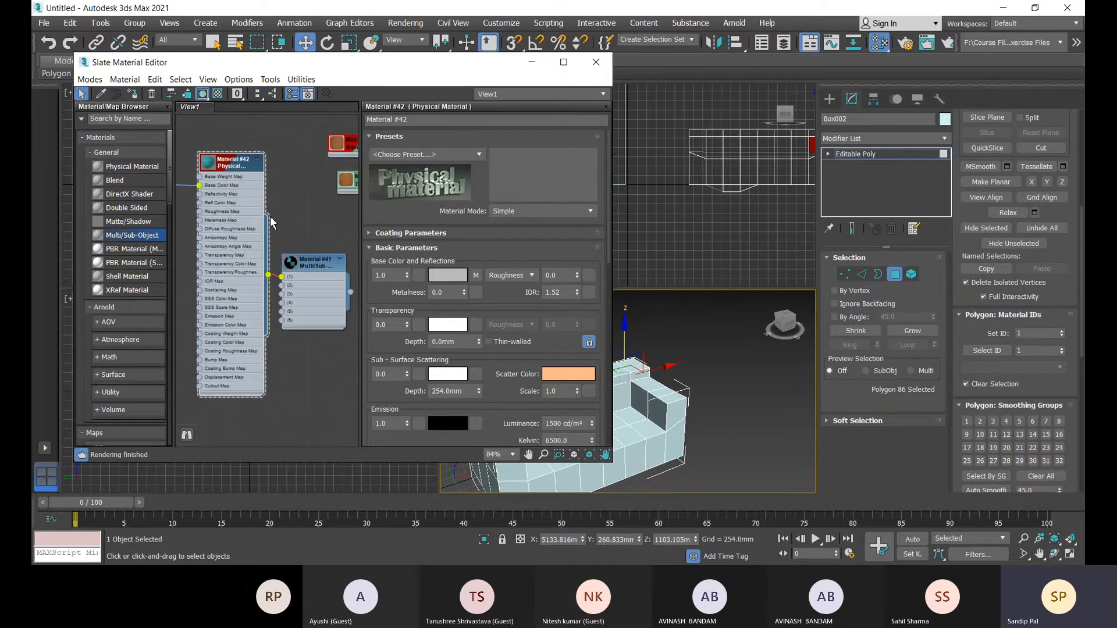
pyautogui.click(259, 159)
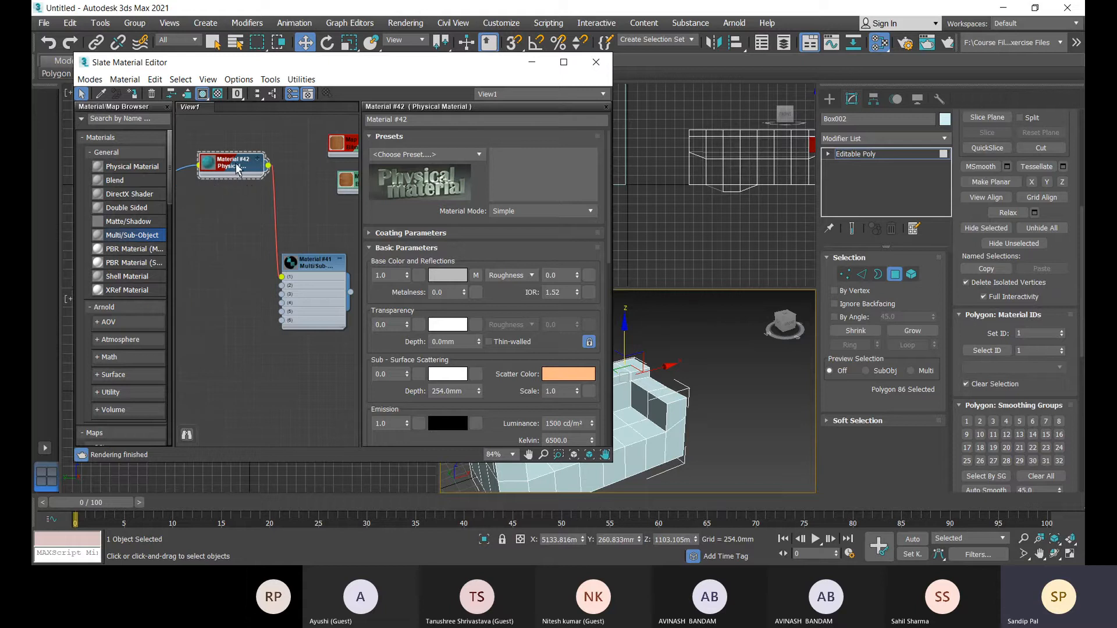
# Collapse the fabric's OSL bitmap node and arrange it with the Physical Material node just above the Multi/Sub-Object node
pyautogui.moveTo(234, 237); pyautogui.dragTo(362, 286, button='middle')
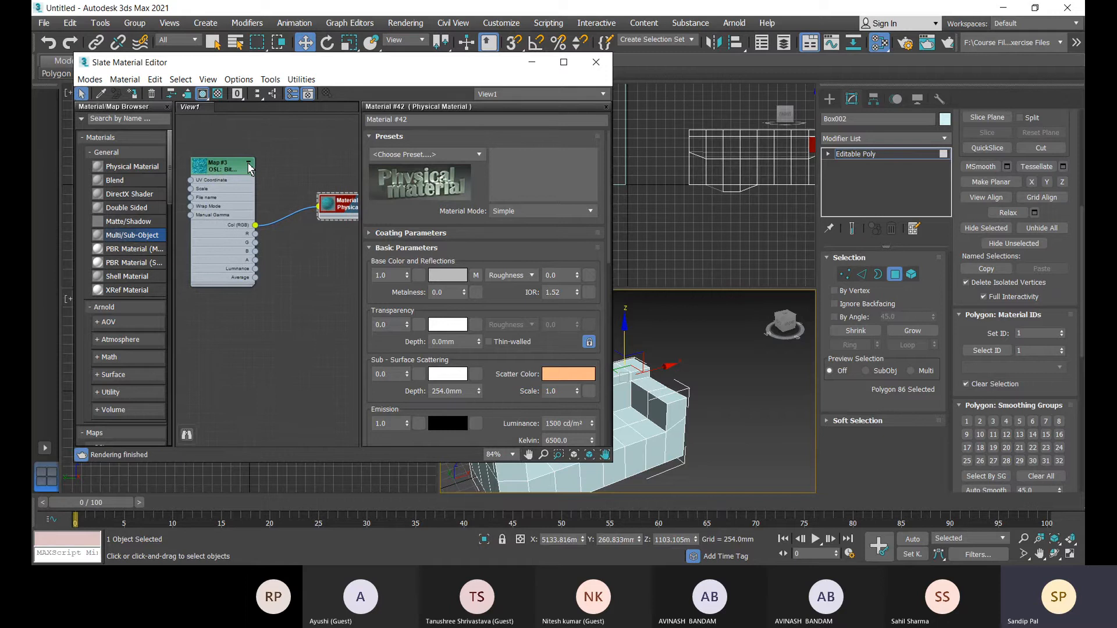
pyautogui.click(248, 167)
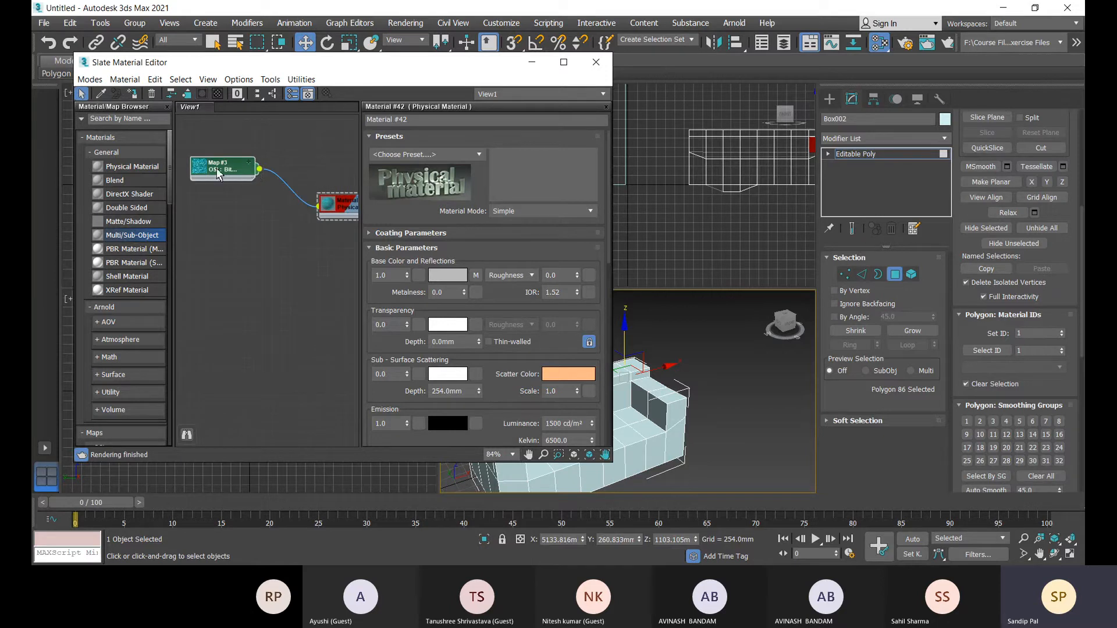
pyautogui.moveTo(219, 171); pyautogui.dragTo(310, 245)
pyautogui.moveTo(297, 297); pyautogui.dragTo(85, 275, button='middle')
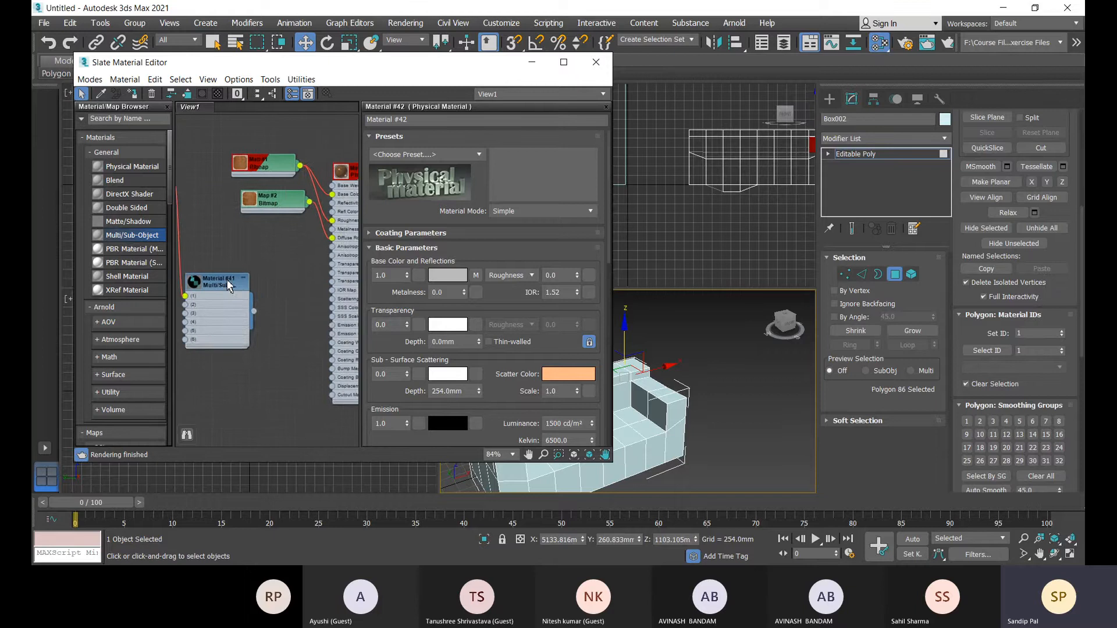
pyautogui.scroll(-1, 231, 286)
pyautogui.moveTo(234, 289); pyautogui.dragTo(284, 282, button='middle')
pyautogui.moveTo(211, 189); pyautogui.dragTo(261, 223)
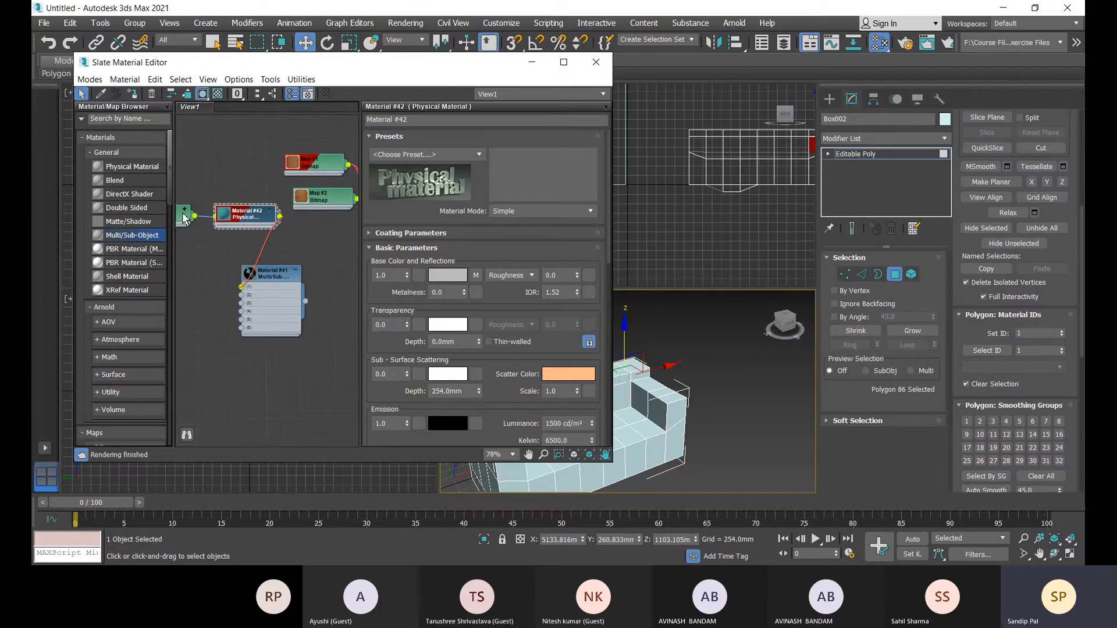
pyautogui.moveTo(184, 218); pyautogui.dragTo(227, 179)
pyautogui.moveTo(317, 336); pyautogui.dragTo(330, 324, button='middle')
# Assign a new Physical Material as the sub-material for ID 2 of the Multi/Sub-Object material
pyautogui.click(279, 293)
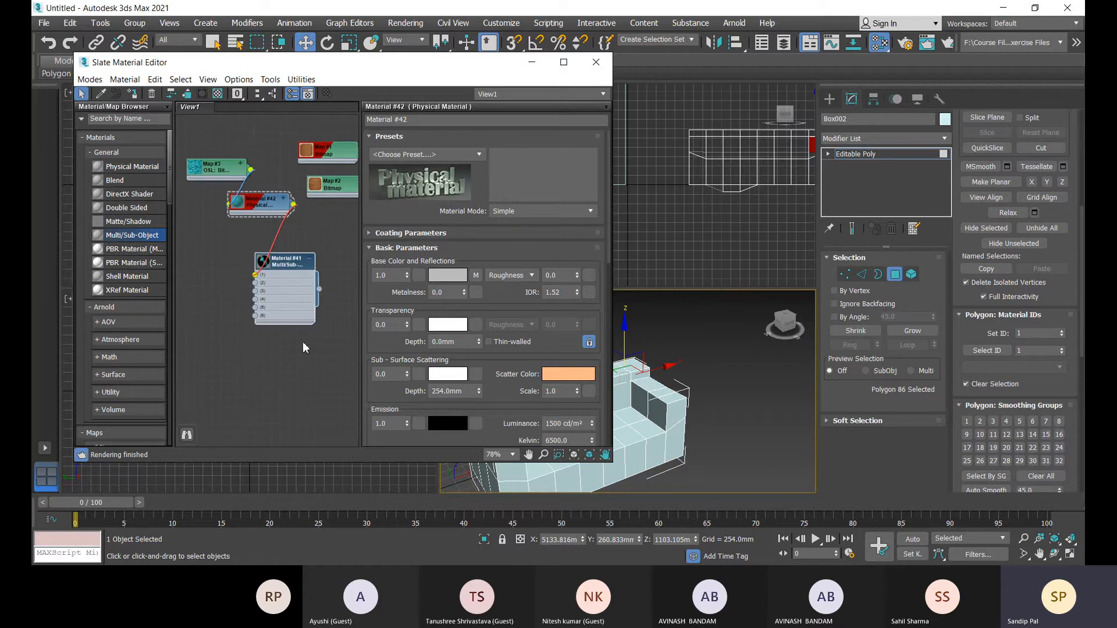
pyautogui.doubleClick(288, 304)
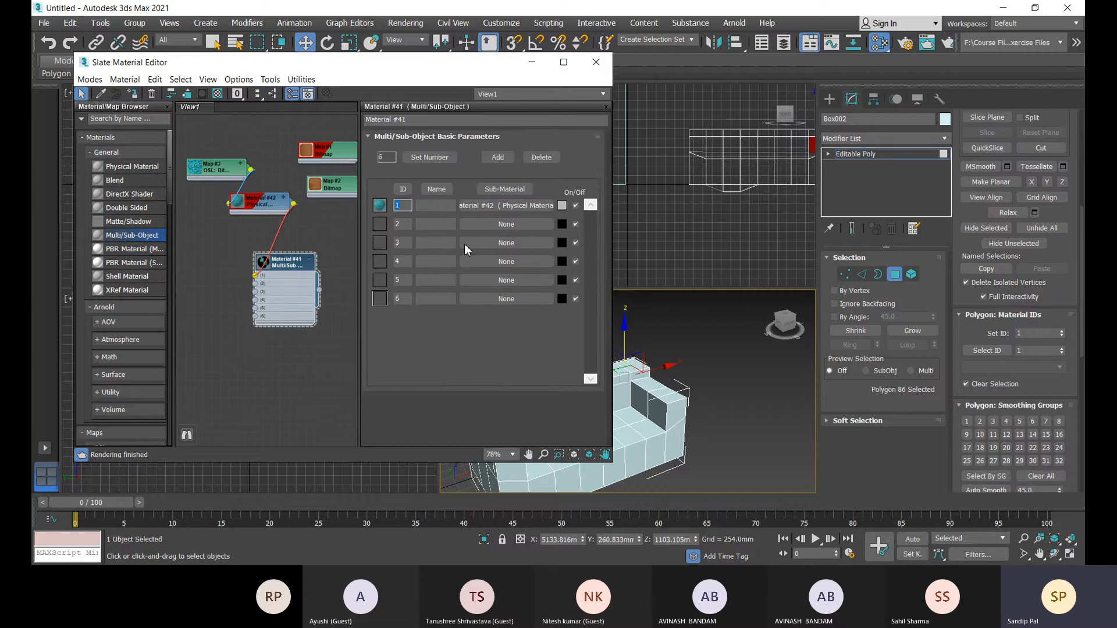
pyautogui.click(480, 224)
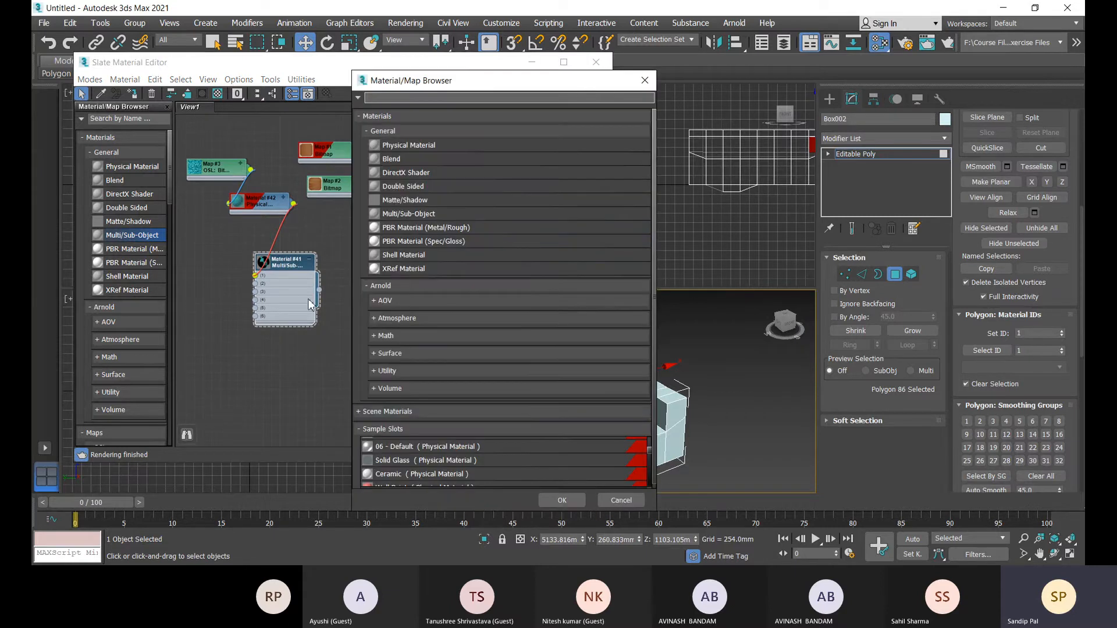
pyautogui.click(405, 147)
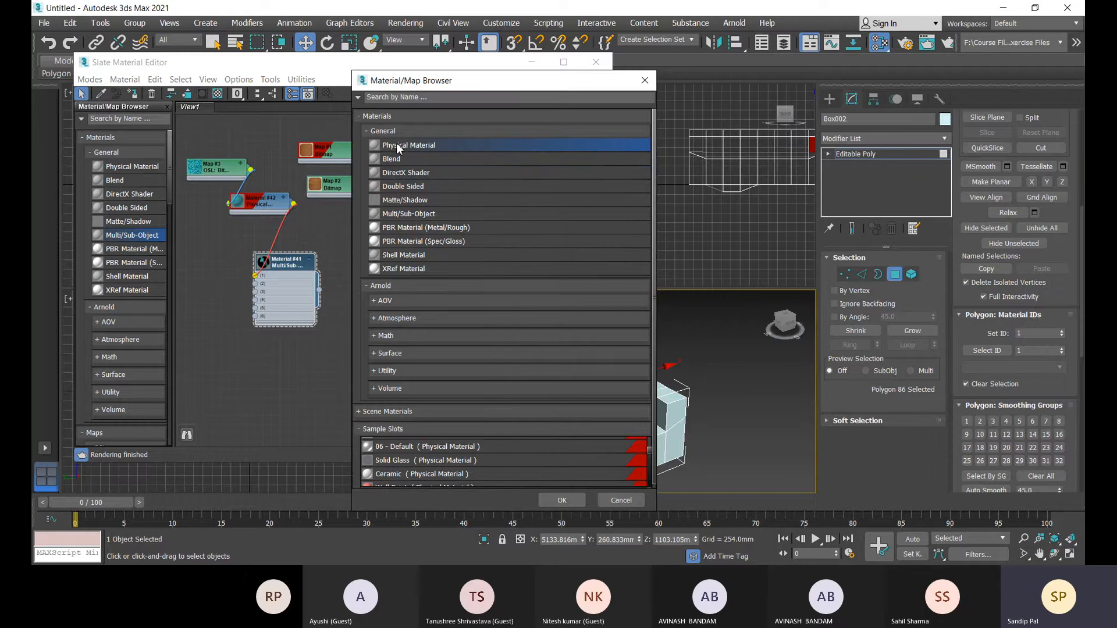
pyautogui.doubleClick(398, 147)
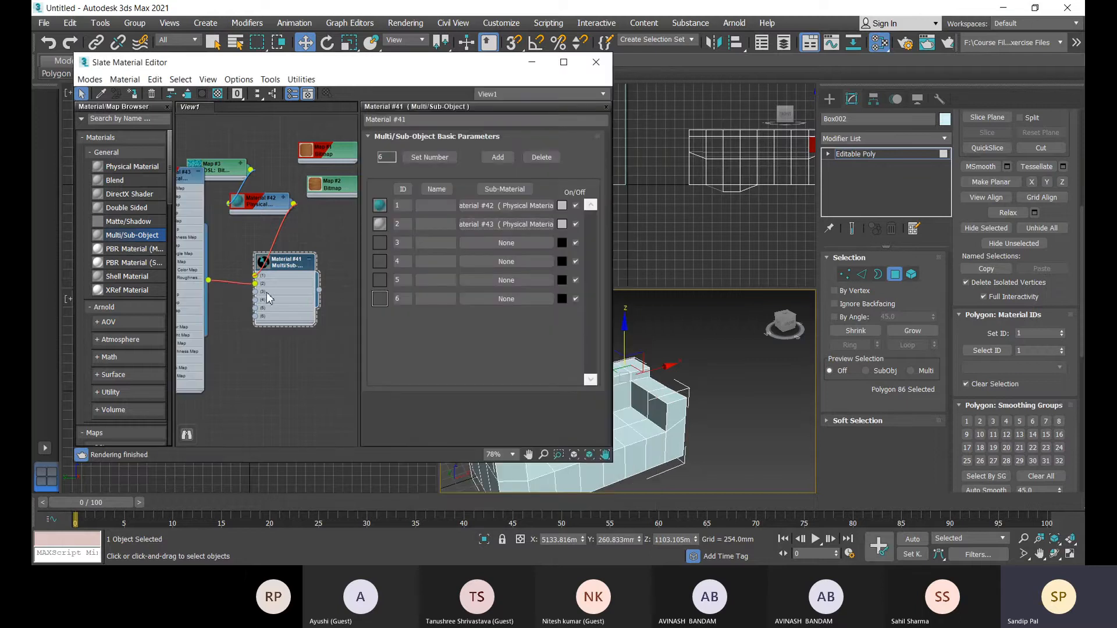
# Choose a general Bitmap map for the Base Color Map input of the ID 2 Physical Material
pyautogui.moveTo(260, 288); pyautogui.dragTo(308, 293, button='middle')
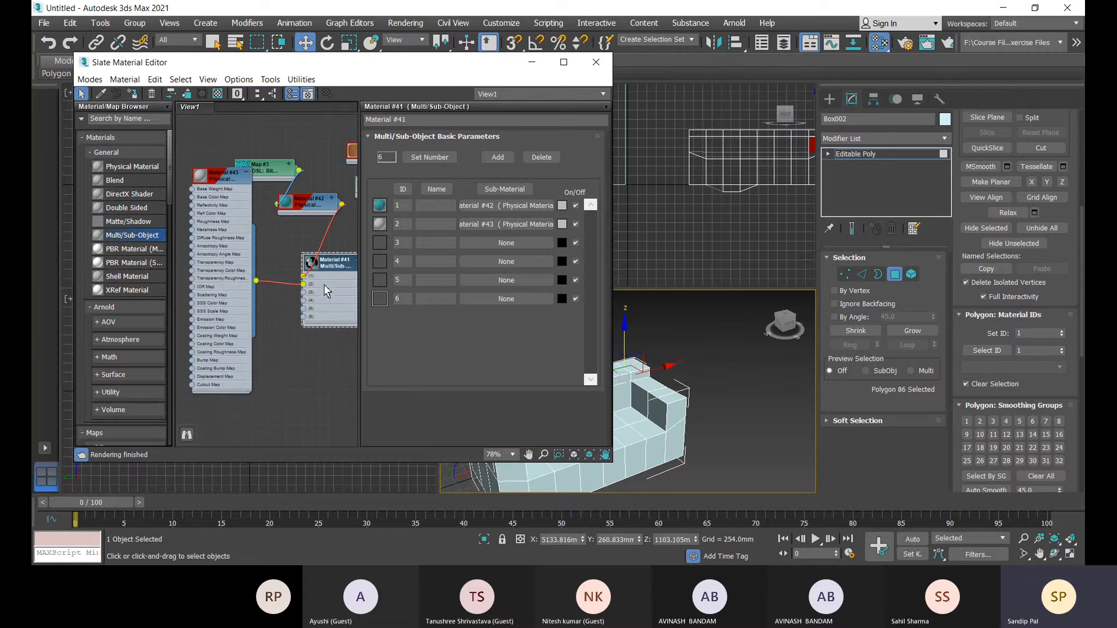
pyautogui.doubleClick(192, 197)
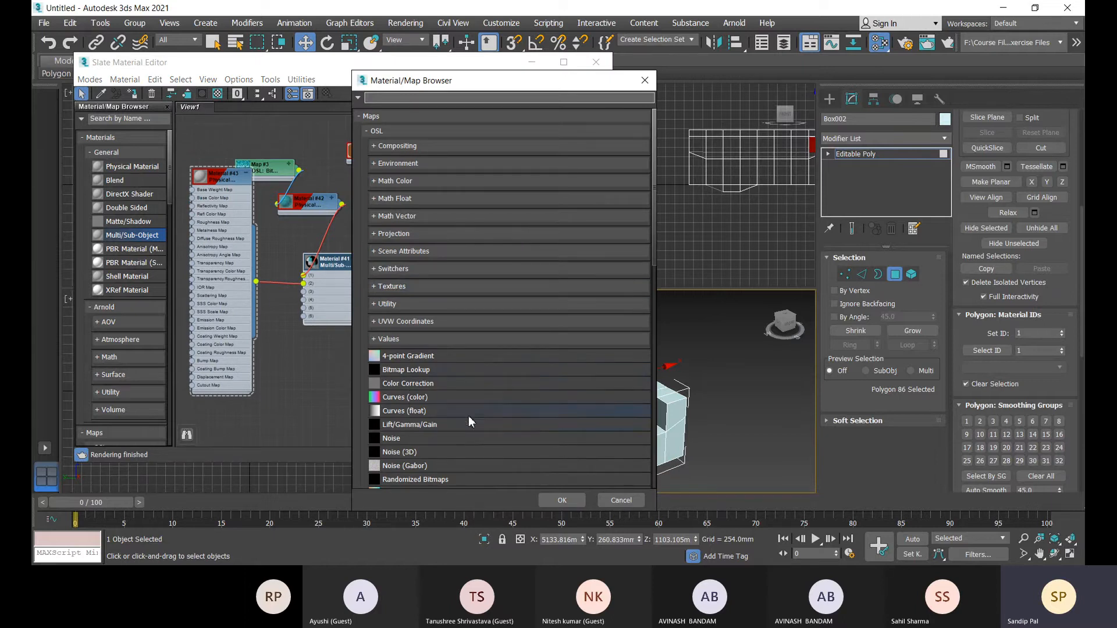
pyautogui.scroll(-4, 471, 416)
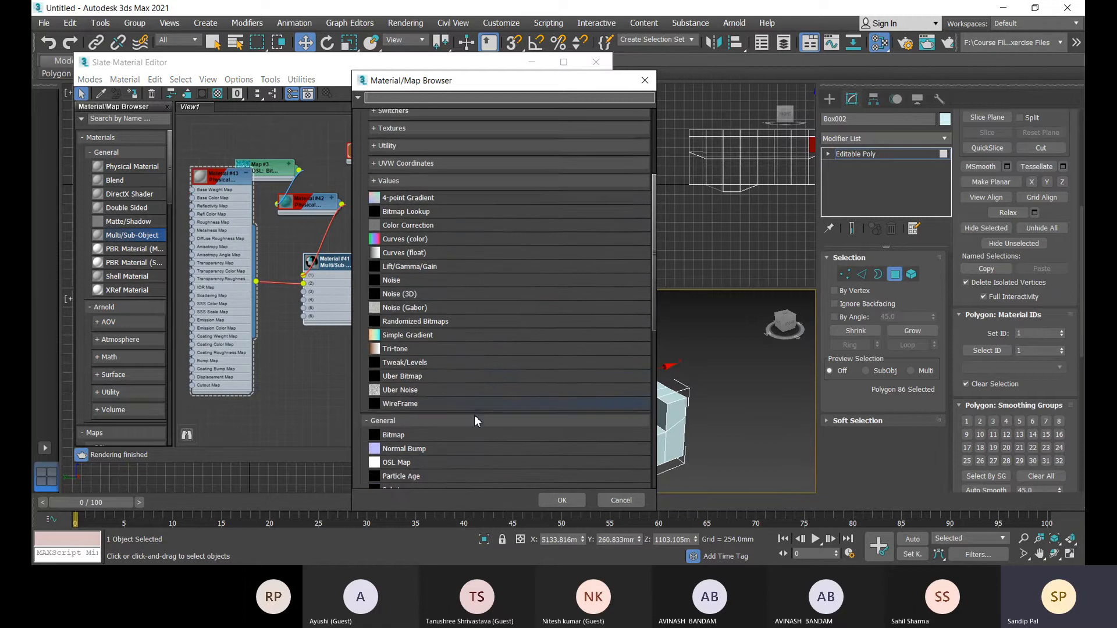
pyautogui.scroll(-3, 475, 417)
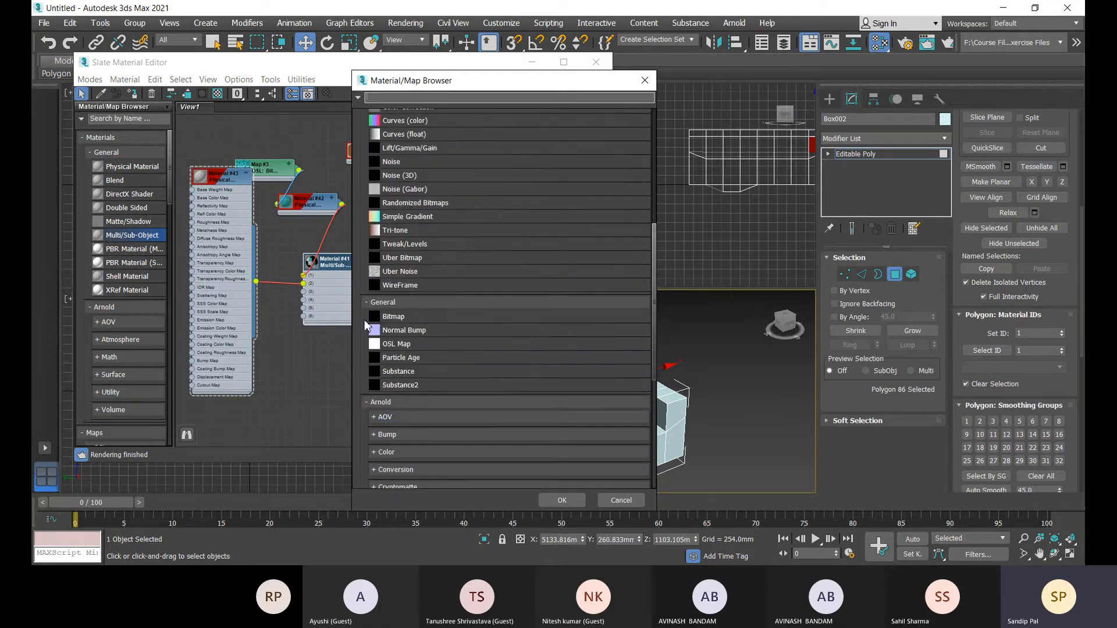
pyautogui.scroll(1, 405, 219)
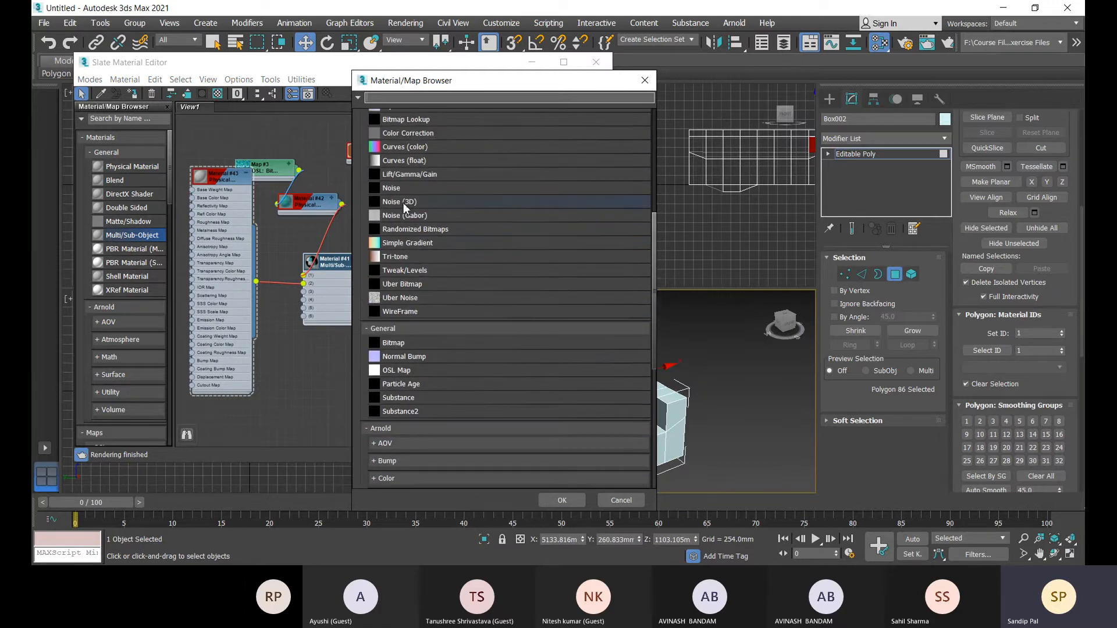
pyautogui.scroll(1, 406, 208)
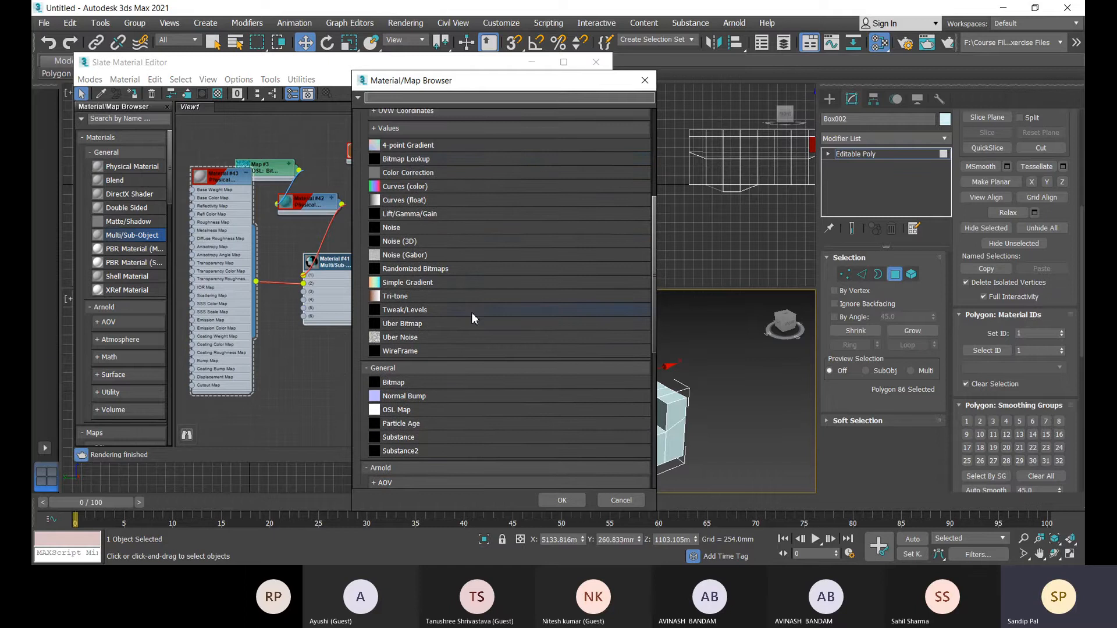
pyautogui.scroll(-2, 471, 313)
pyautogui.click(407, 290)
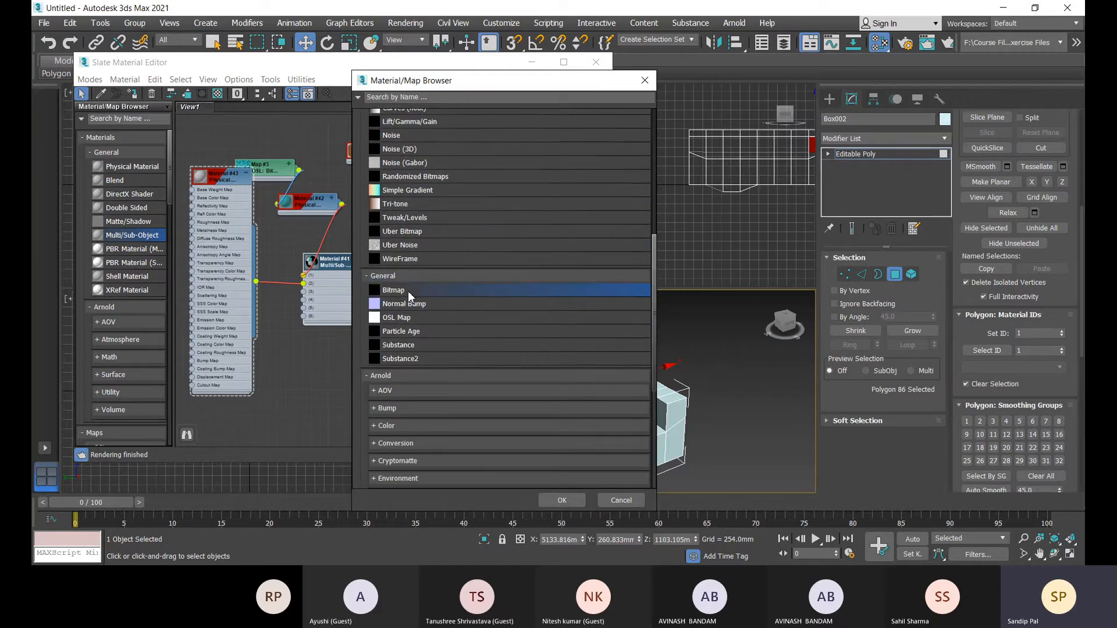
pyautogui.doubleClick(410, 291)
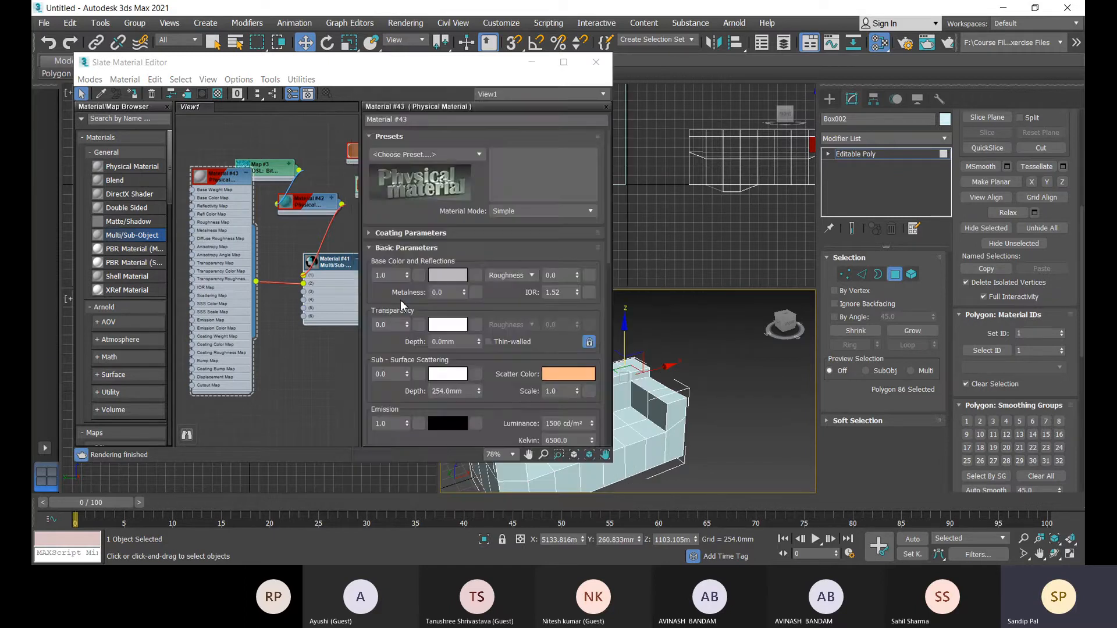
# Load fabric_06_diffuse.jpg from the Materials folder as the image of the ID 2 material's base color bitmap
pyautogui.scroll(-6, 244, 227)
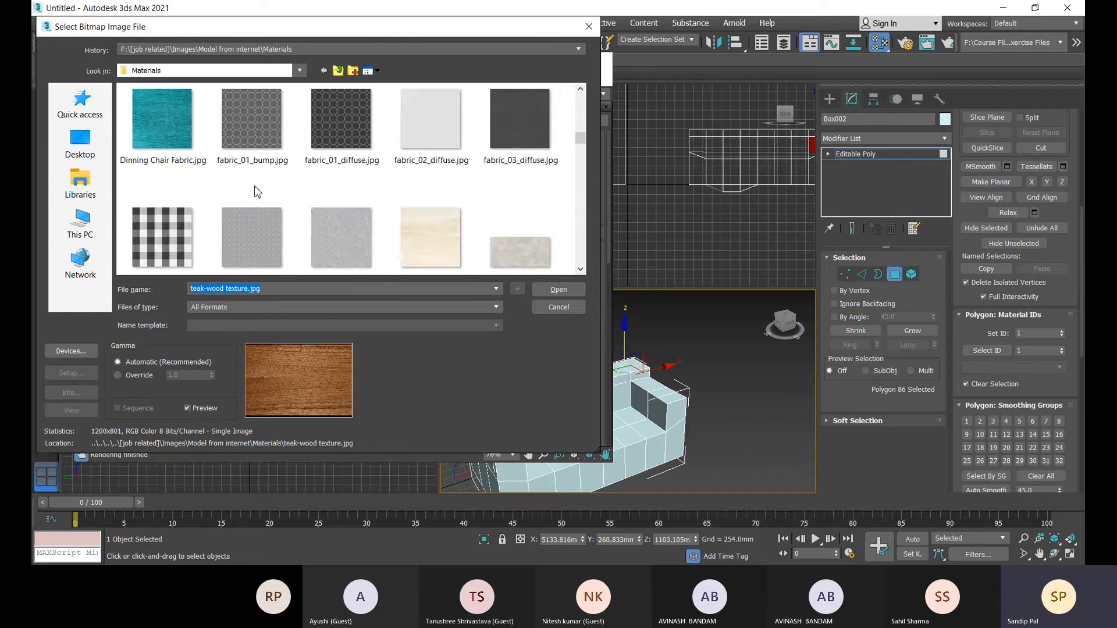
pyautogui.scroll(3, 236, 213)
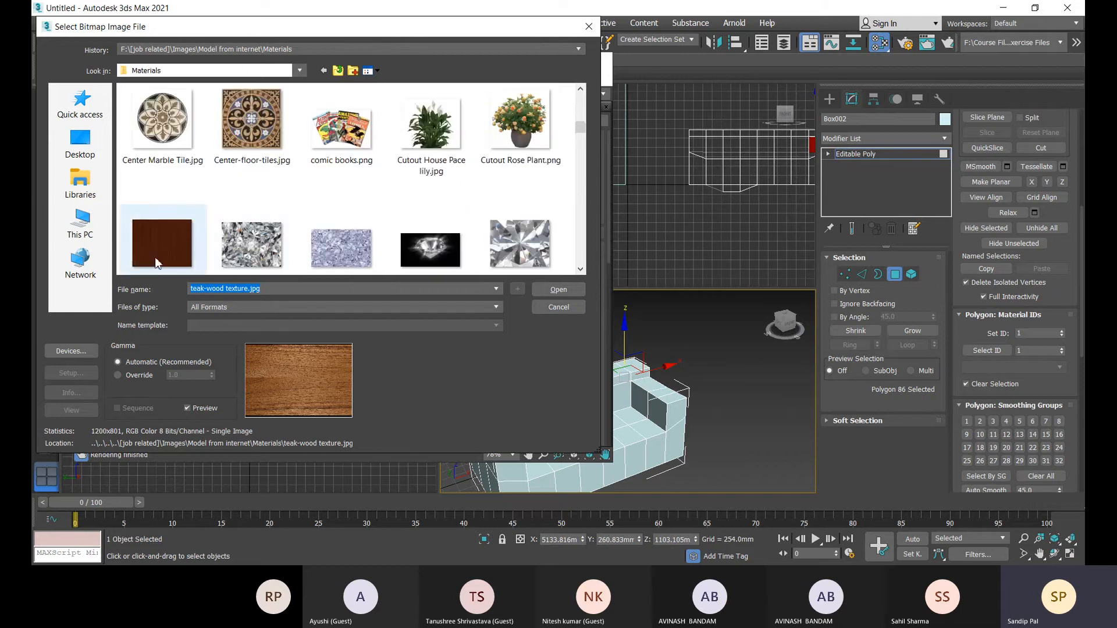
pyautogui.scroll(-1, 439, 177)
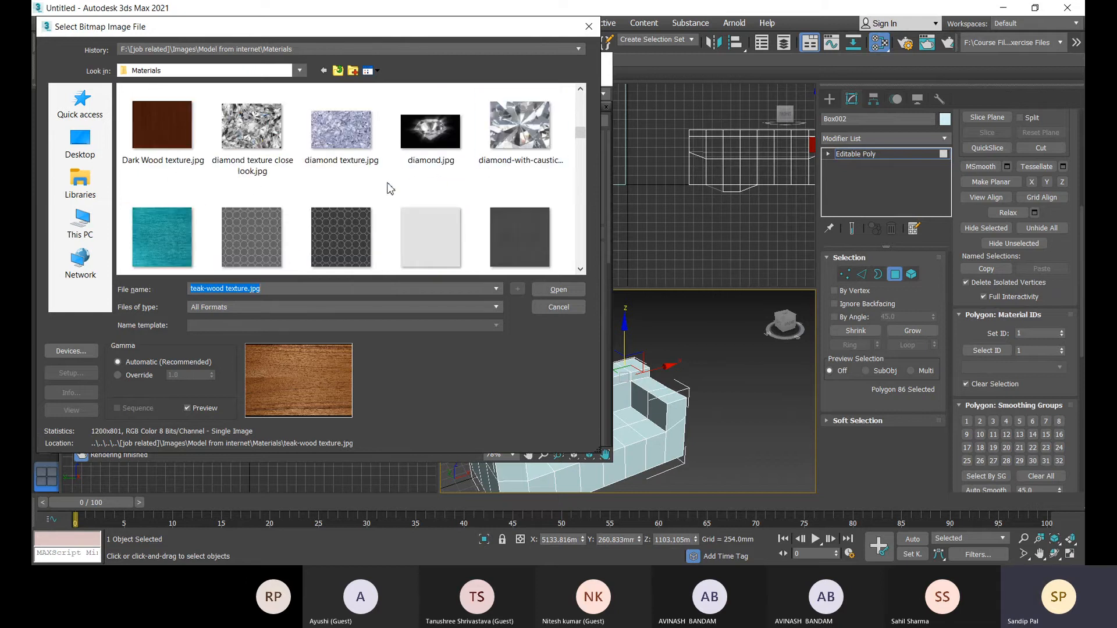
pyautogui.scroll(-2, 349, 195)
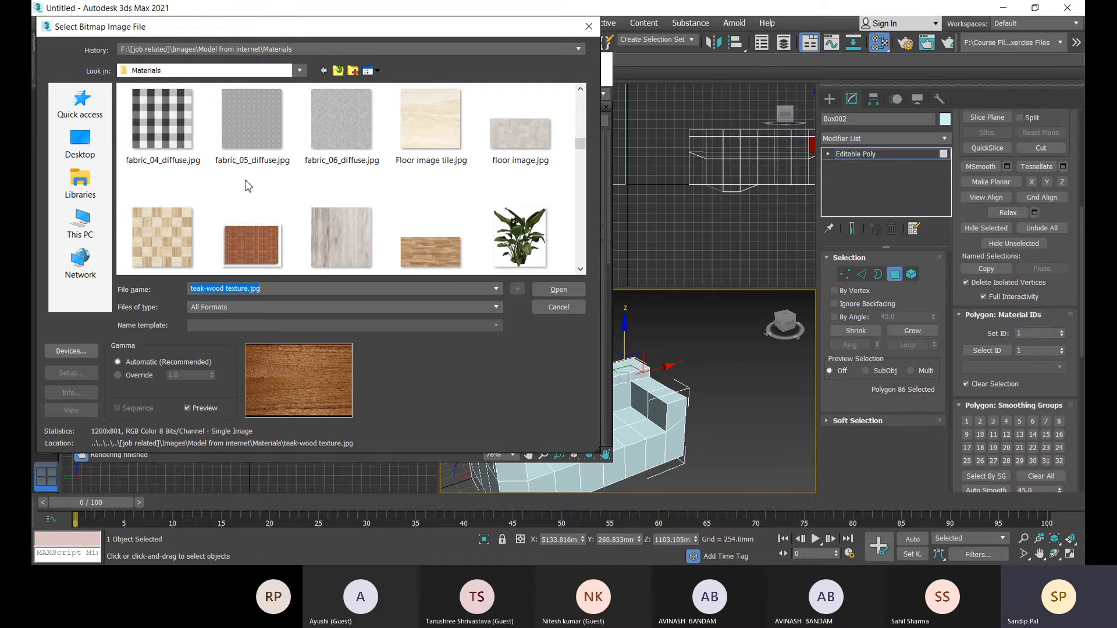
pyautogui.scroll(1, 175, 164)
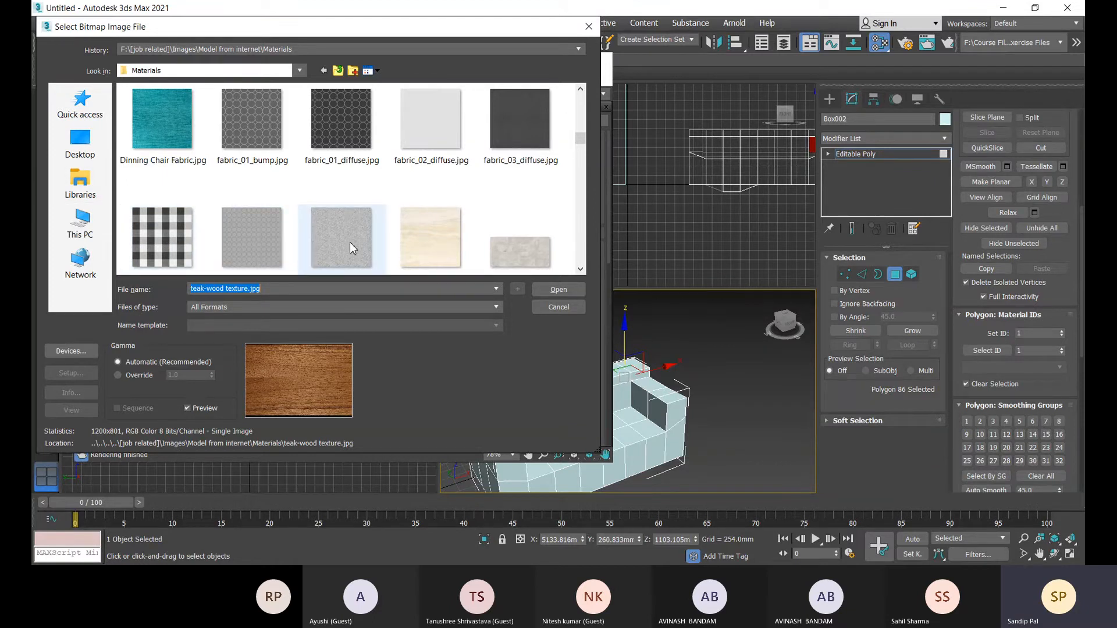
pyautogui.scroll(-2, 358, 228)
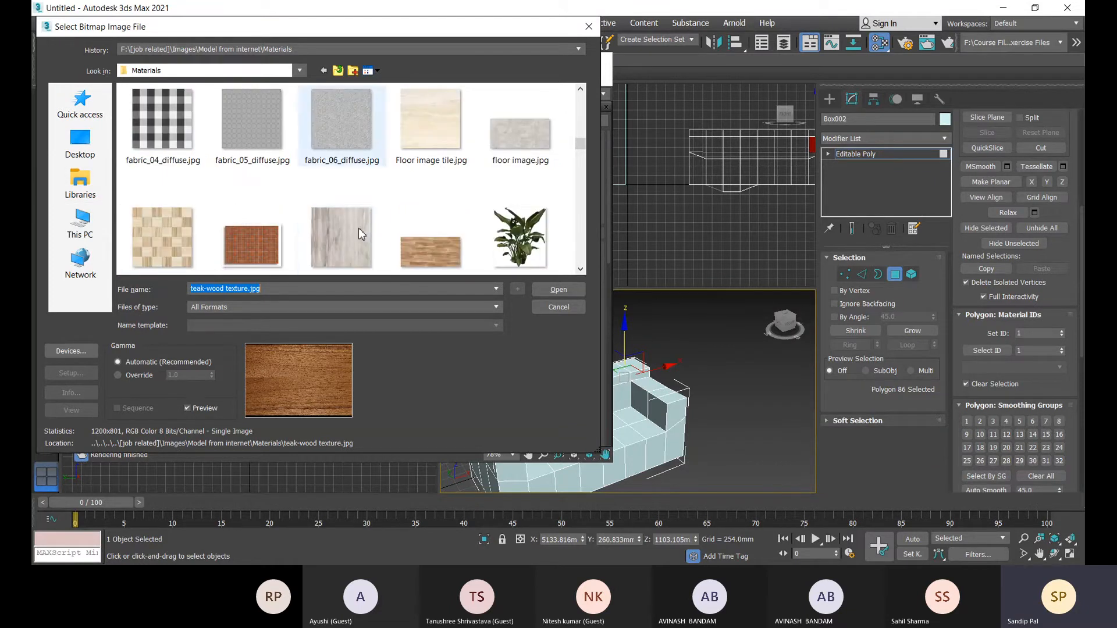
pyautogui.click(333, 140)
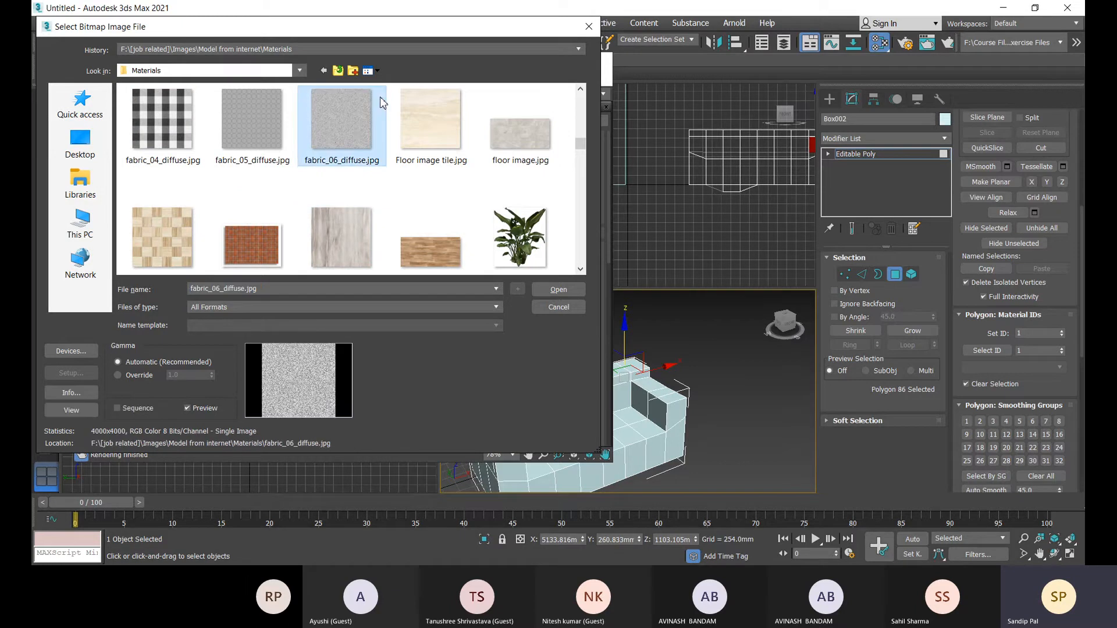
pyautogui.click(556, 291)
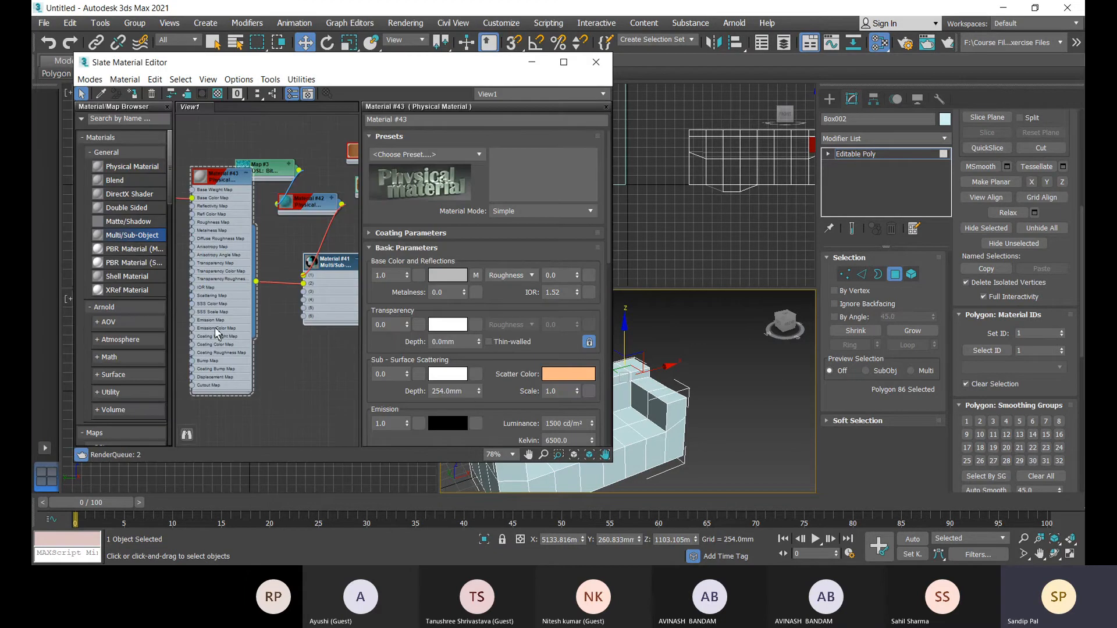
# Assign a new Physical Material as the sub-material for ID 3 of the Multi/Sub-Object material
pyautogui.scroll(-1, 276, 263)
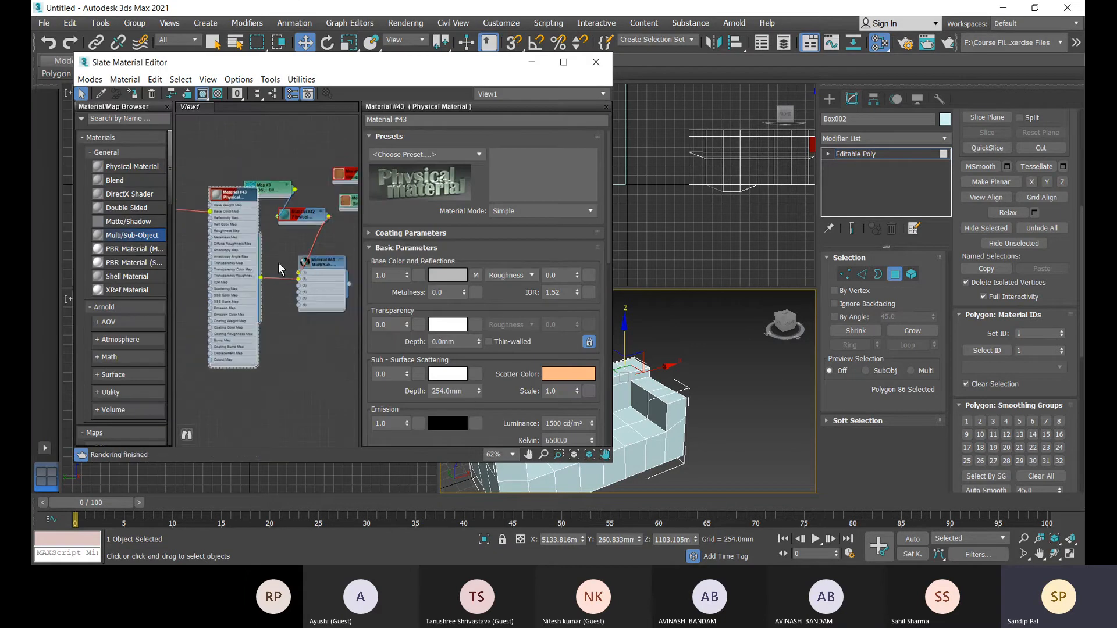
pyautogui.moveTo(280, 282); pyautogui.dragTo(328, 313, button='middle')
pyautogui.moveTo(242, 271); pyautogui.dragTo(206, 223, button='middle')
pyautogui.scroll(1, 250, 242)
pyautogui.moveTo(263, 275); pyautogui.dragTo(224, 264, button='middle')
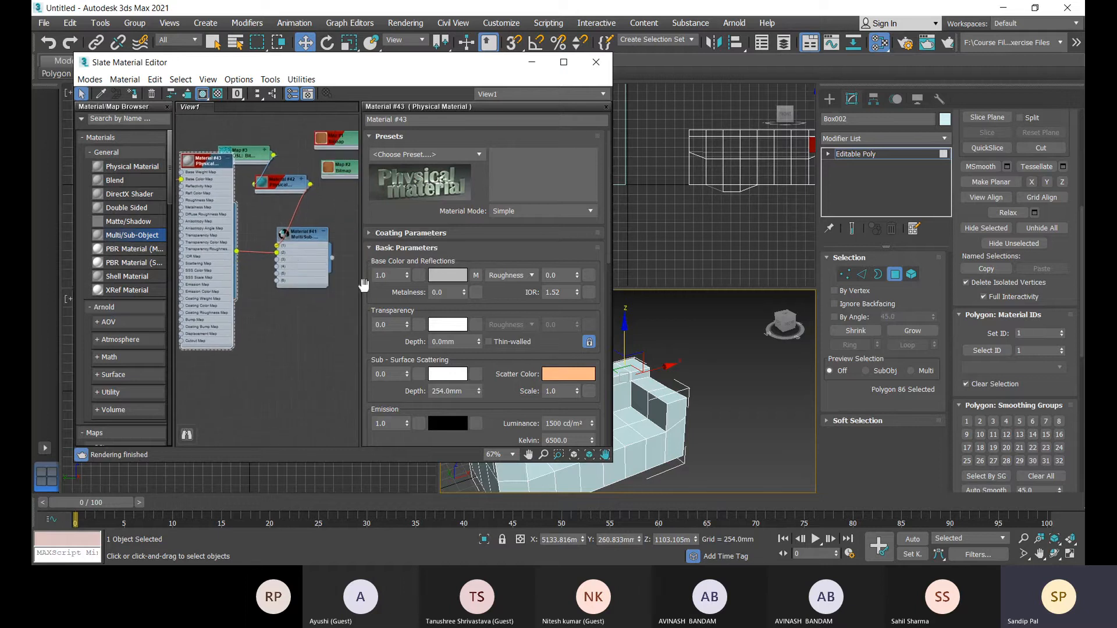
pyautogui.doubleClick(299, 256)
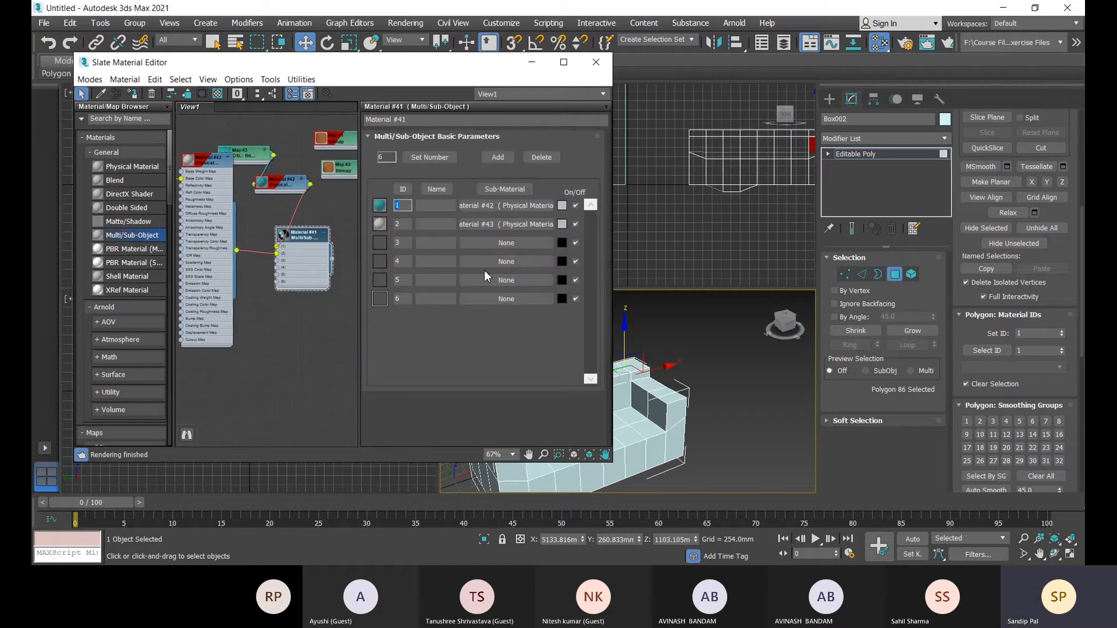
pyautogui.click(386, 246)
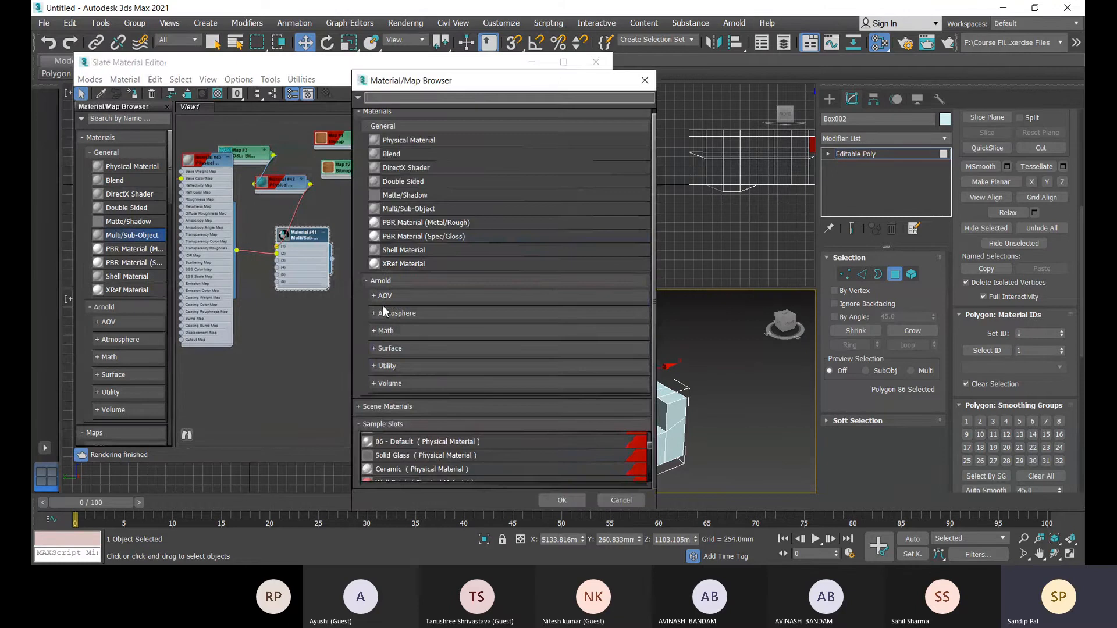
pyautogui.scroll(-2, 438, 458)
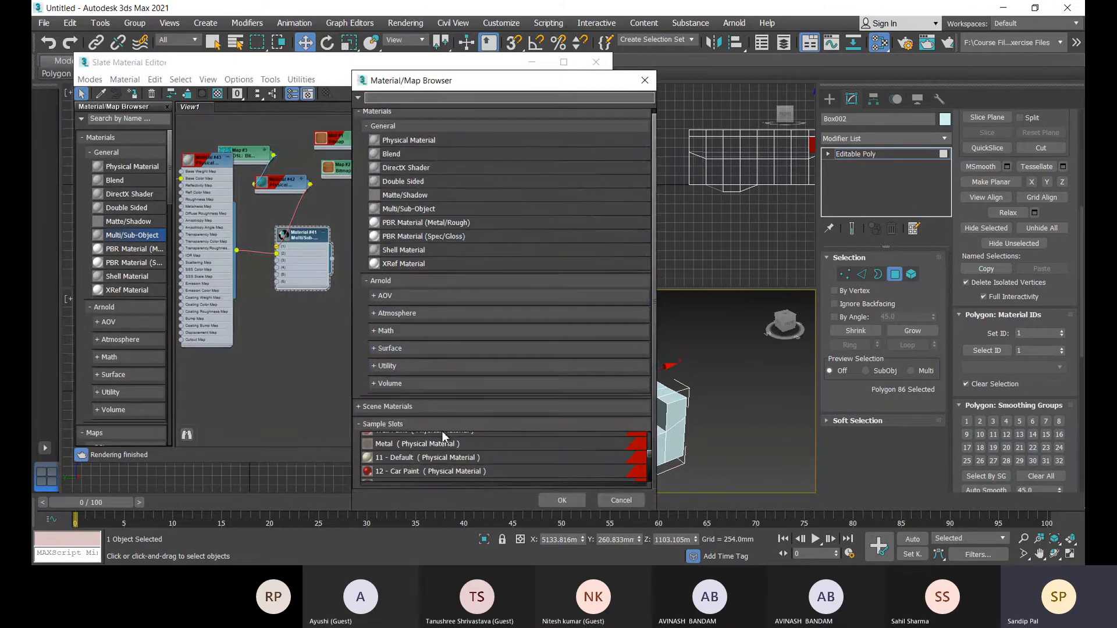
pyautogui.doubleClick(398, 143)
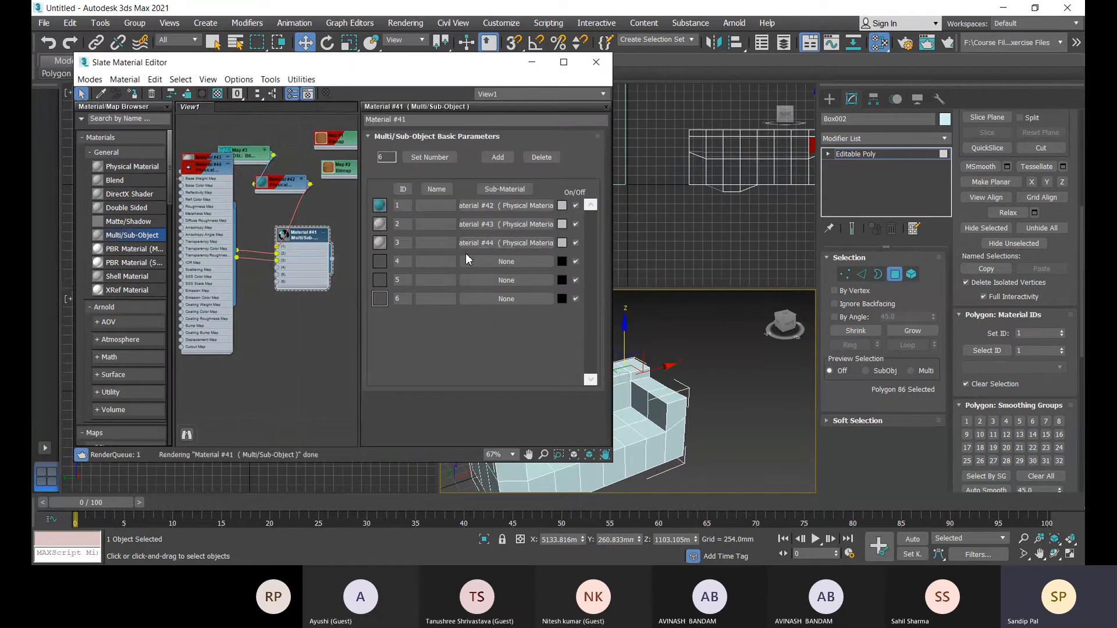
# Place the ID 3 Physical Material node just below the Multi/Sub-Object node, clear of the overlapping nodes
pyautogui.moveTo(273, 335); pyautogui.dragTo(361, 337, button='middle')
pyautogui.moveTo(291, 173); pyautogui.dragTo(336, 314)
pyautogui.moveTo(346, 310); pyautogui.dragTo(218, 255, button='middle')
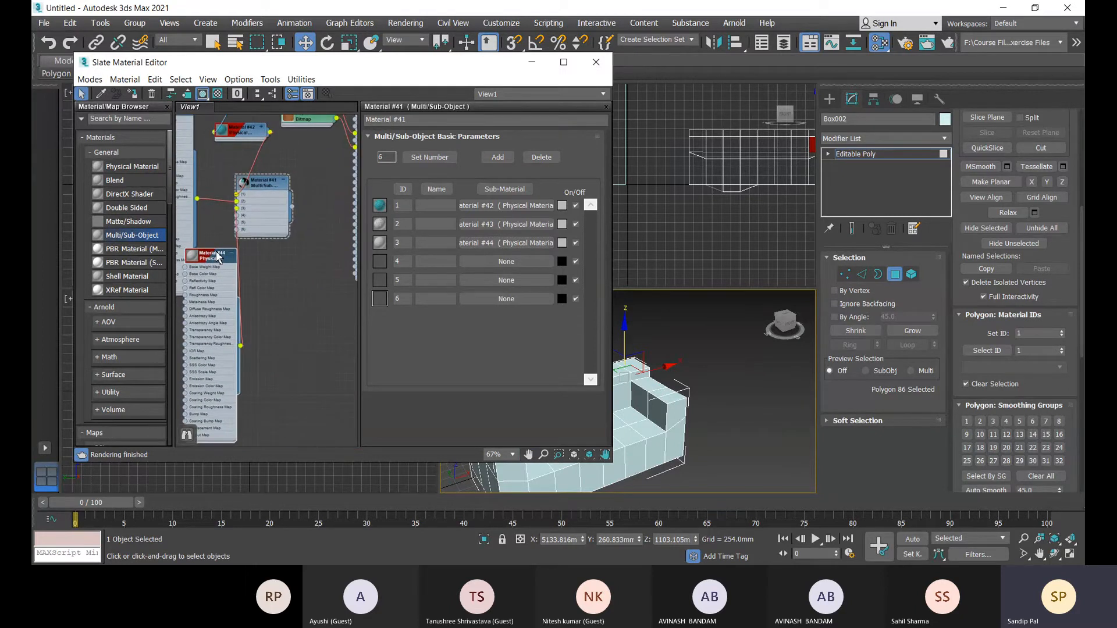
pyautogui.moveTo(218, 255); pyautogui.dragTo(292, 241)
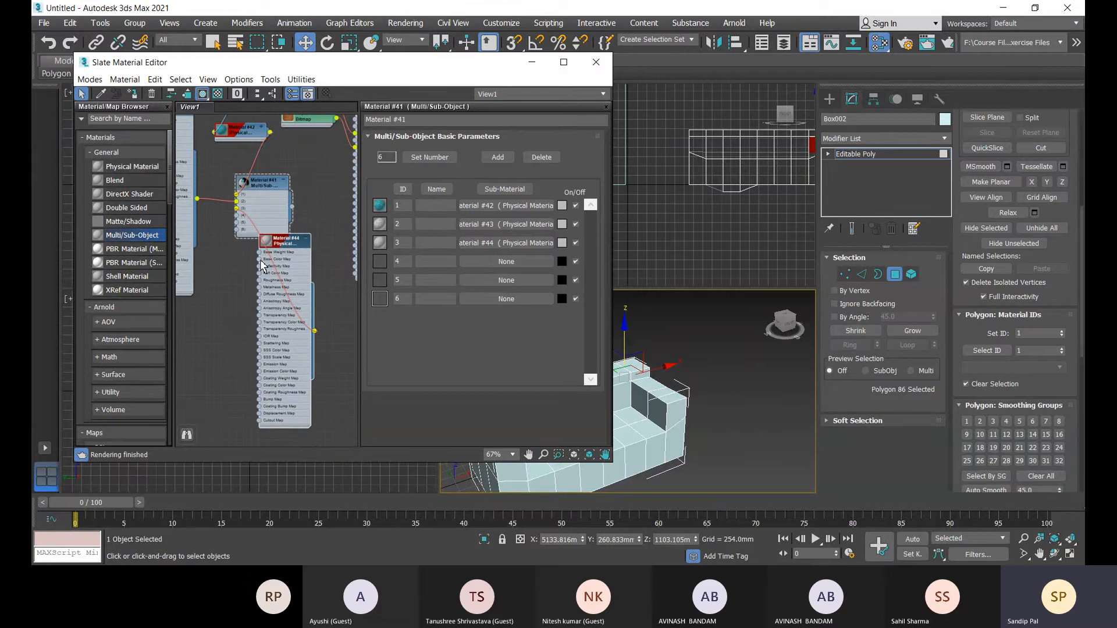
# Load the black-and-white checked fabric image from the Materials folder as a general Bitmap in the ID 3 material's Base Color Map
pyautogui.click(261, 265)
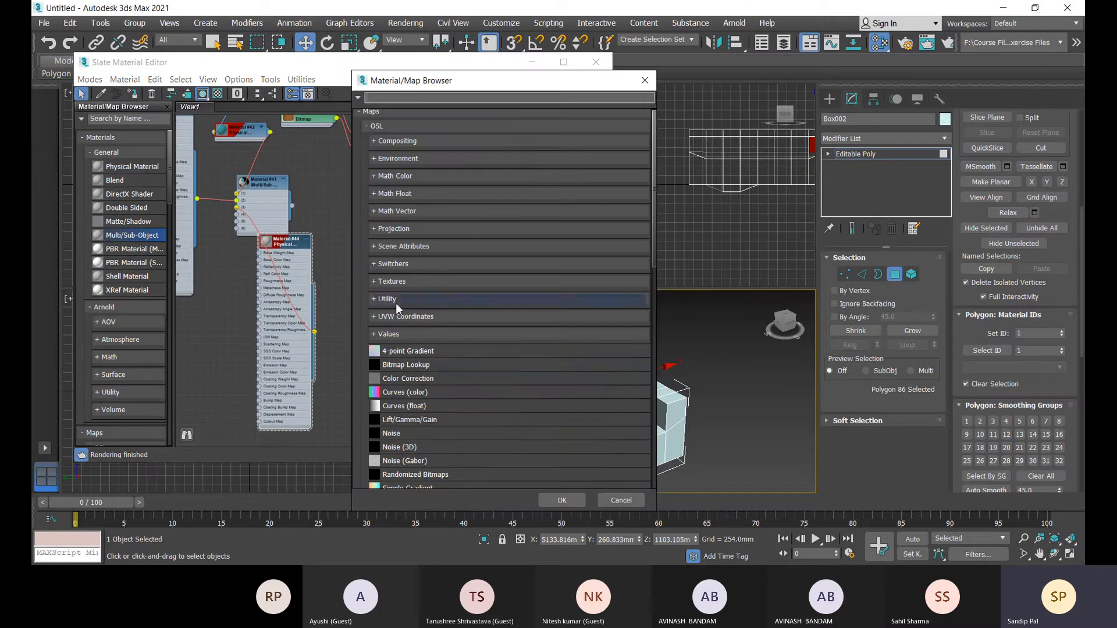
pyautogui.scroll(-5, 435, 443)
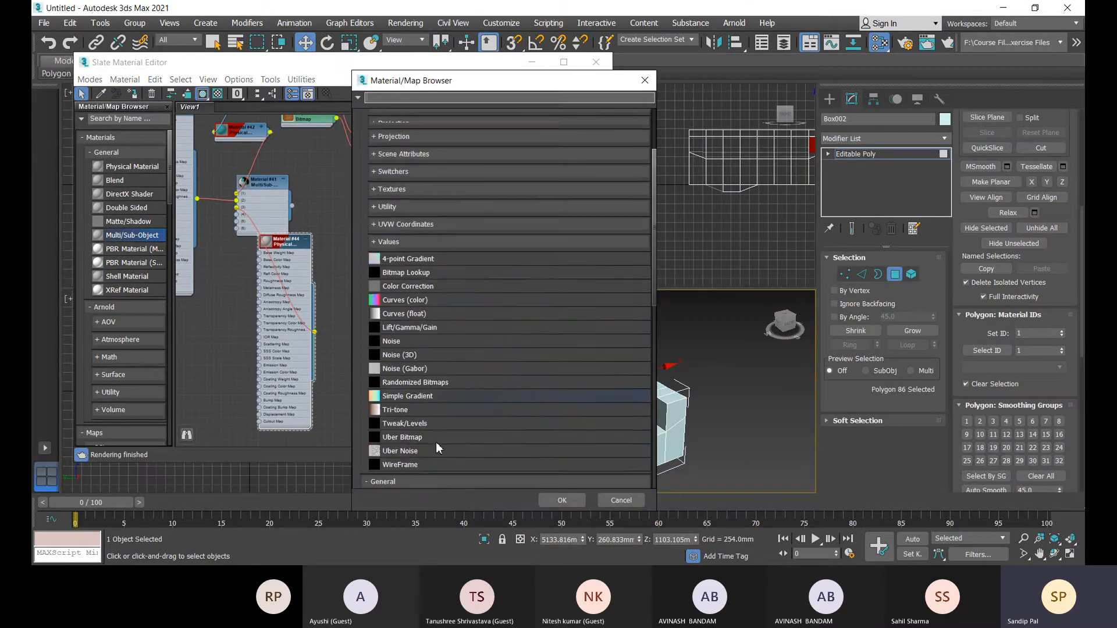
pyautogui.click(404, 445)
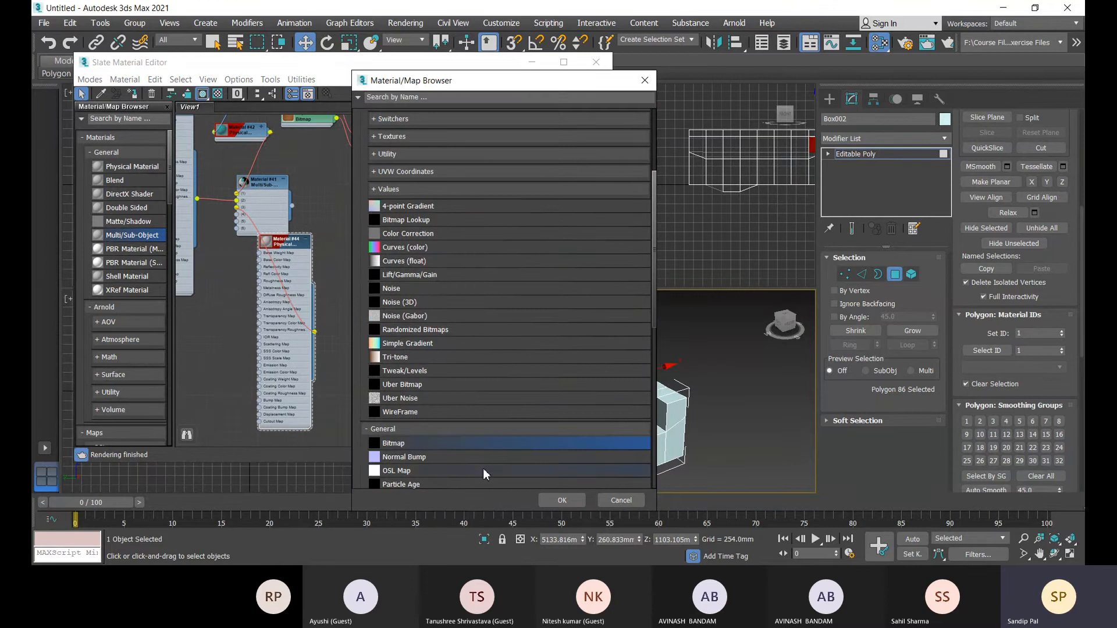
pyautogui.doubleClick(409, 446)
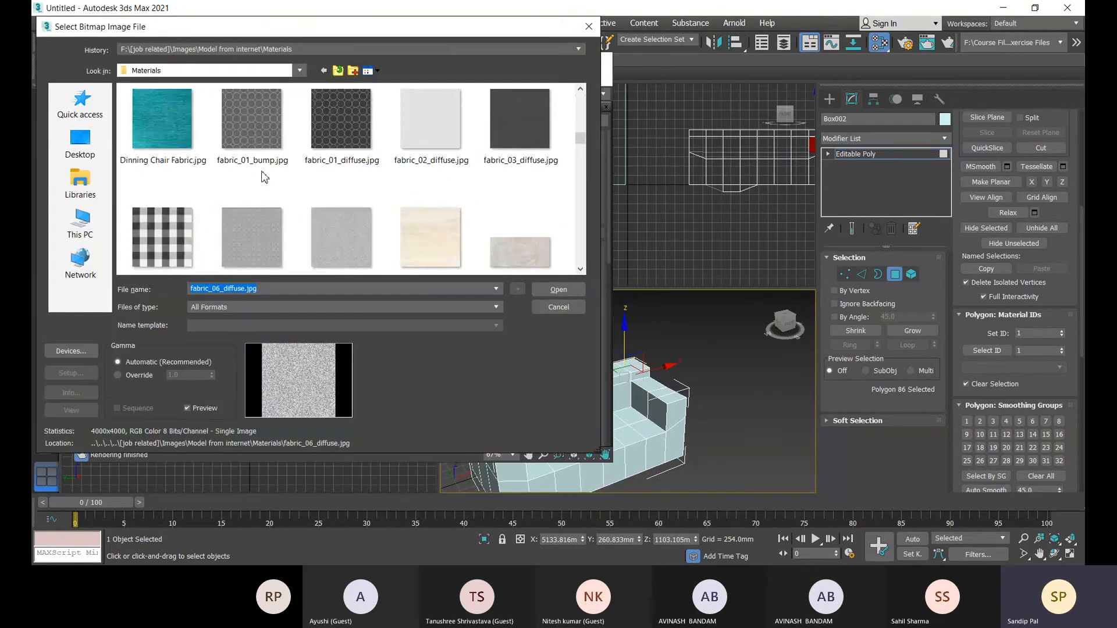
pyautogui.click(161, 233)
pyautogui.click(560, 290)
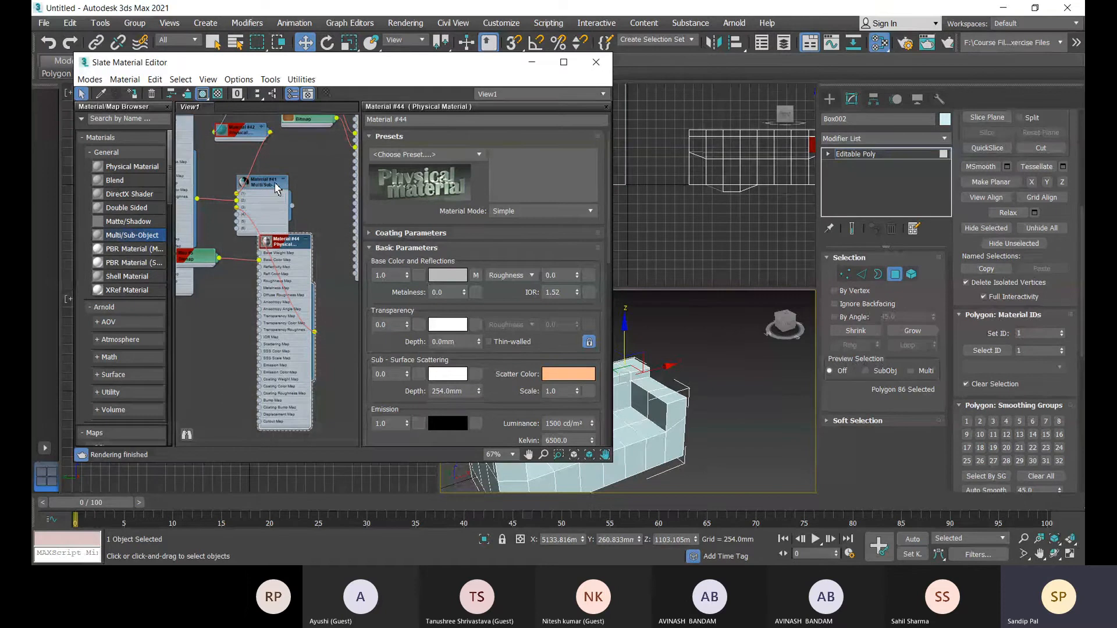
# Apply the Multi/Sub-Object material to the sofa, shift its node clear of the ID 3 material, and close the Slate Material Editor
pyautogui.moveTo(275, 188); pyautogui.dragTo(290, 181)
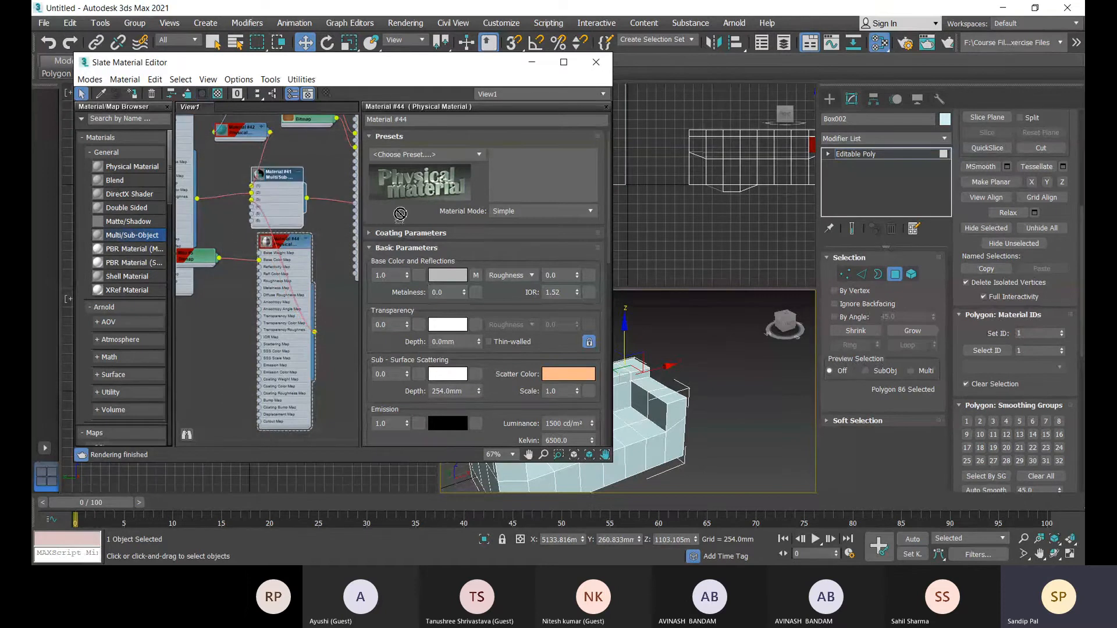
pyautogui.moveTo(714, 346); pyautogui.dragTo(645, 419)
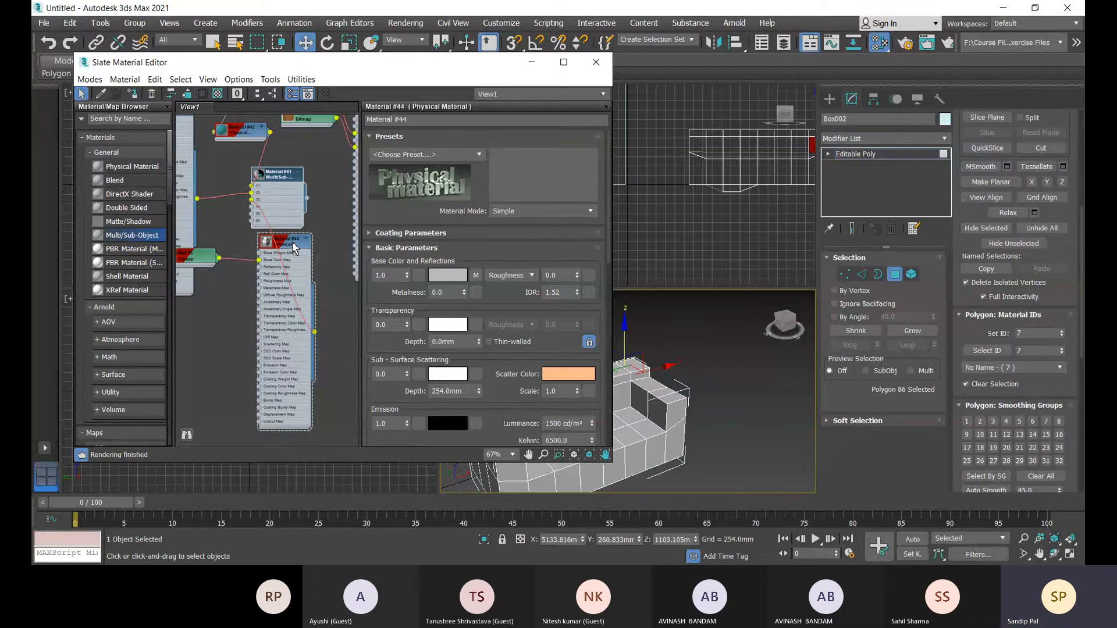
pyautogui.doubleClick(283, 177)
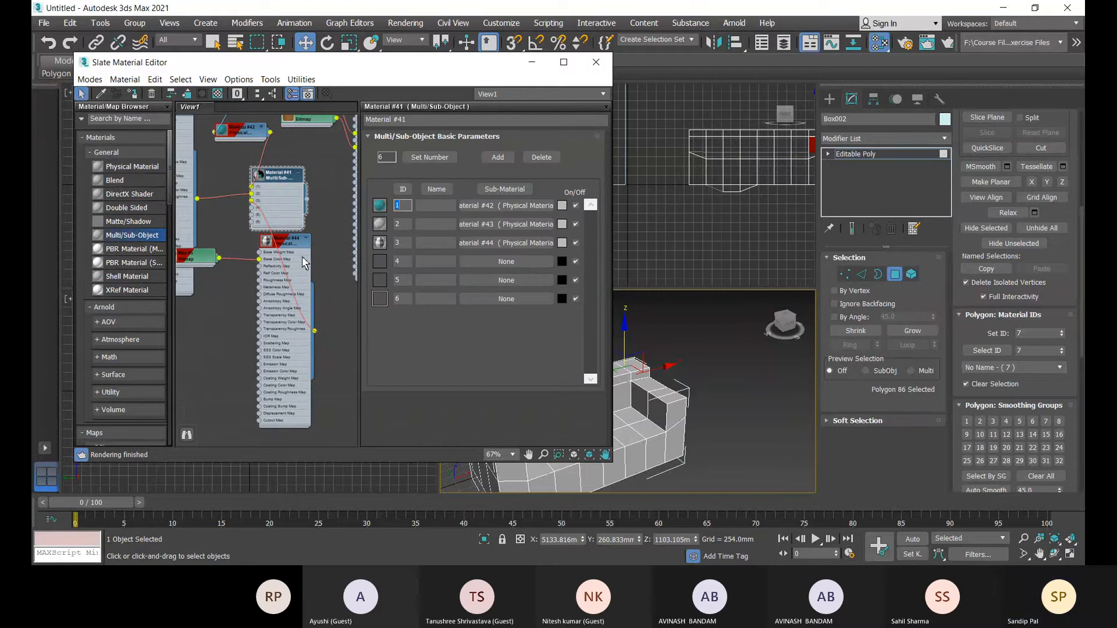
pyautogui.moveTo(303, 263); pyautogui.dragTo(319, 262)
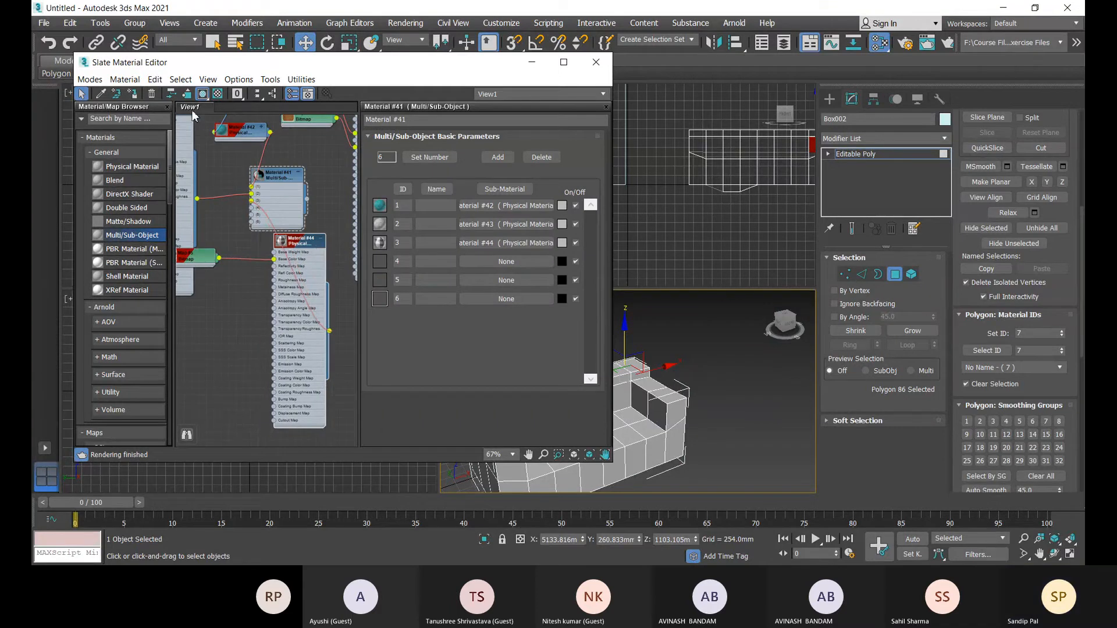
pyautogui.click(276, 179)
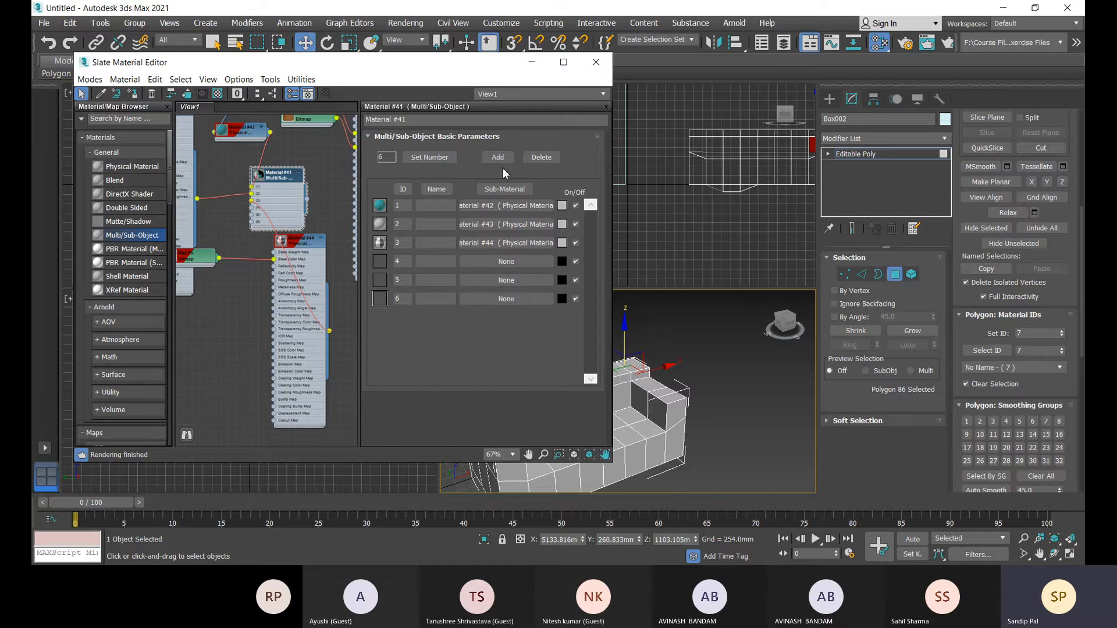
pyautogui.click(595, 63)
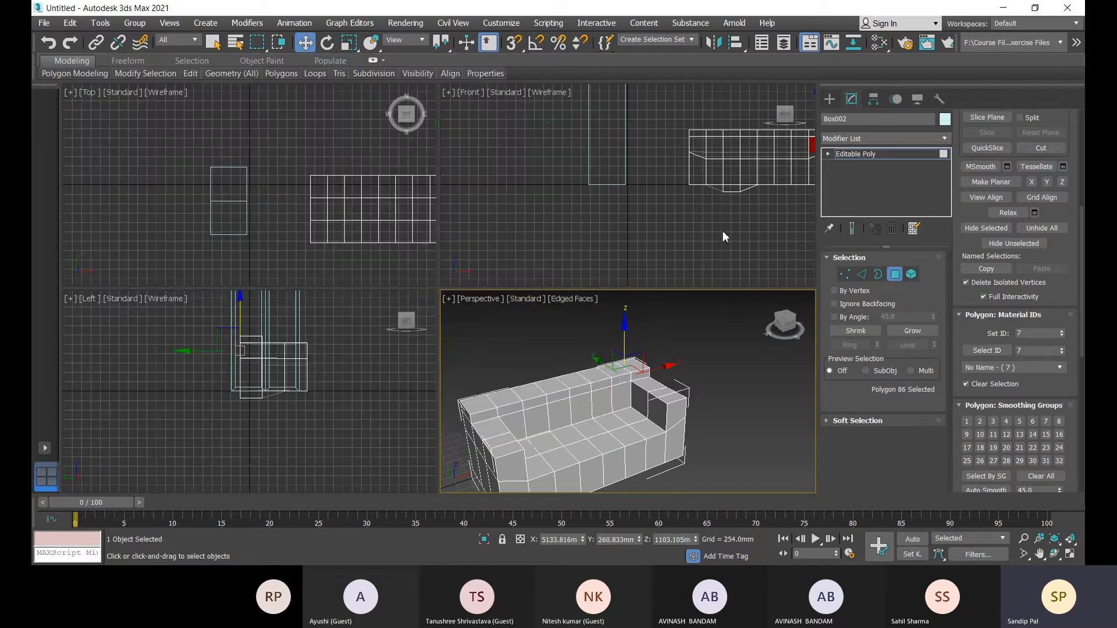
# Switch the Perspective viewport to ActiveShade rendering and view the sofa from the front and back
pyautogui.click(523, 299)
pyautogui.click(565, 307)
pyautogui.moveTo(710, 412); pyautogui.dragTo(737, 351, button='middle')
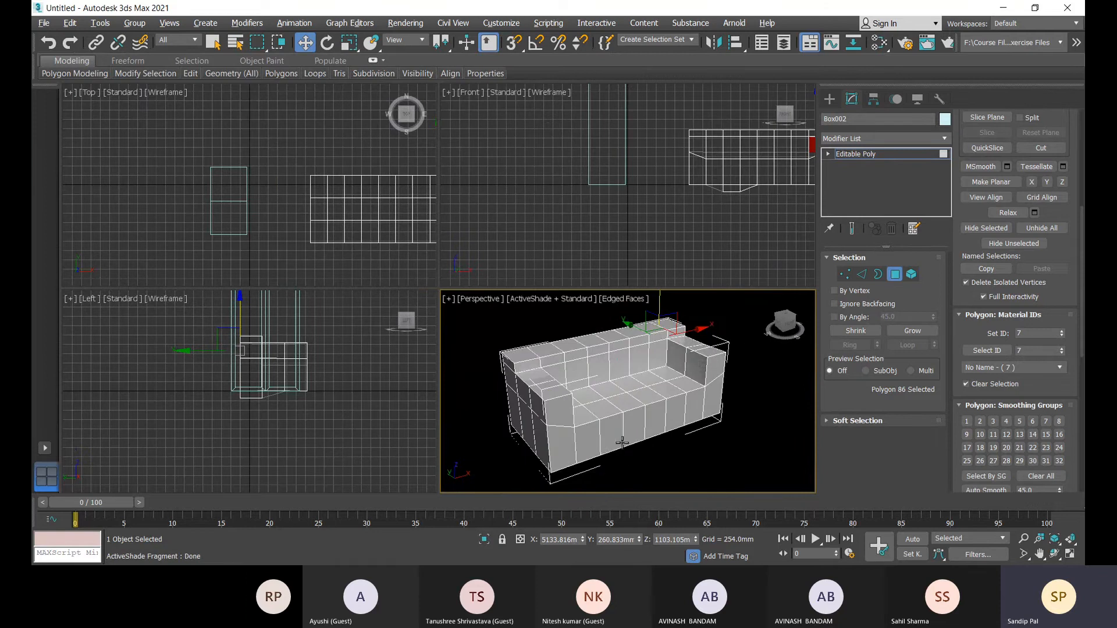
pyautogui.scroll(5, 622, 442)
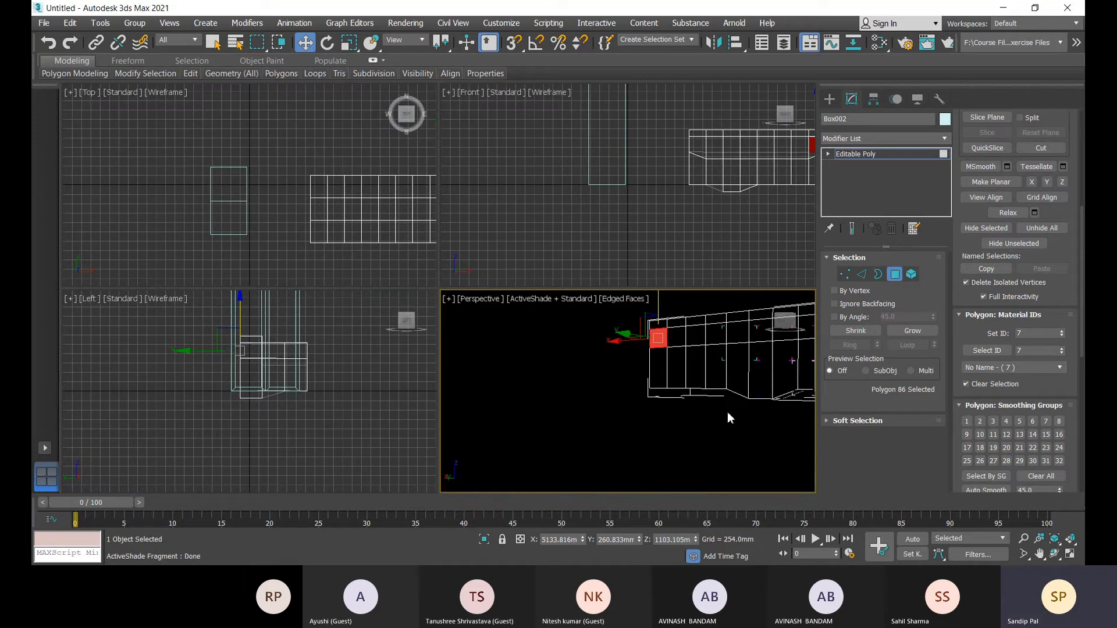
pyautogui.scroll(-5, 686, 425)
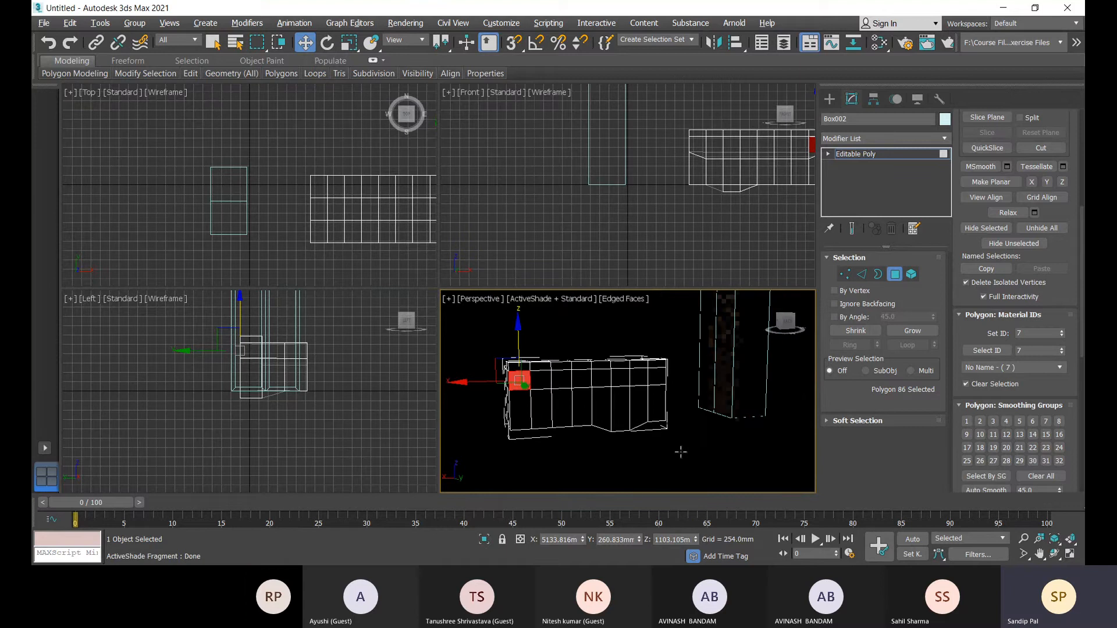
# Clear the polygon selection, leave polygon editing, and examine the fabric on the sofa's seat and backrest in the ActiveShade view
pyautogui.click(560, 345)
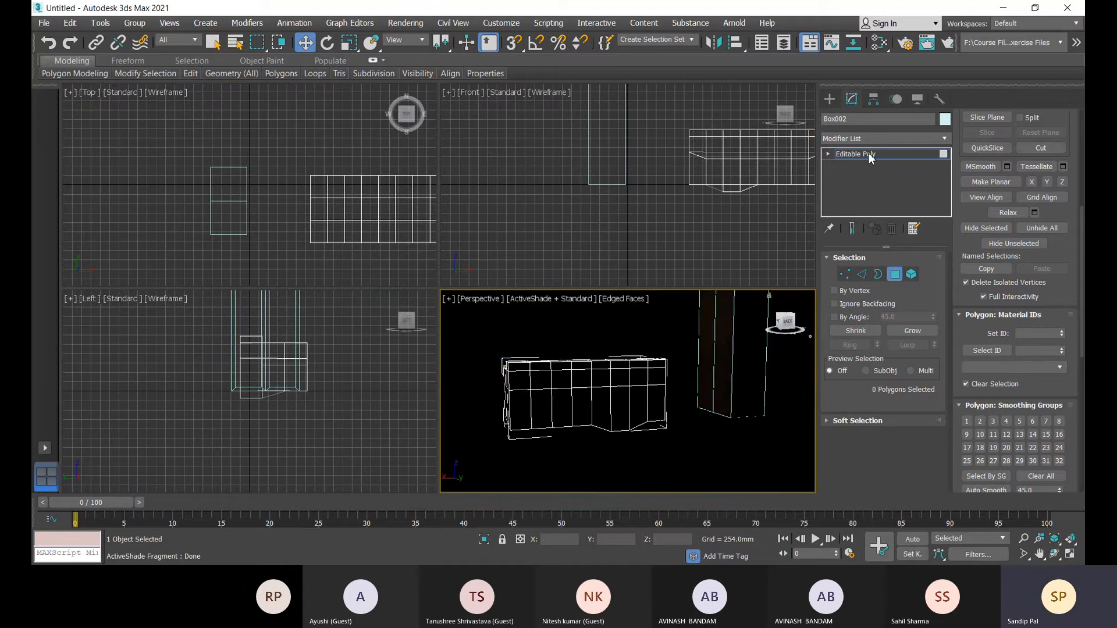
pyautogui.click(829, 99)
pyautogui.keyDown('alt'); pyautogui.moveTo(643, 417); pyautogui.dragTo(560, 442, button='middle'); pyautogui.keyUp('alt')
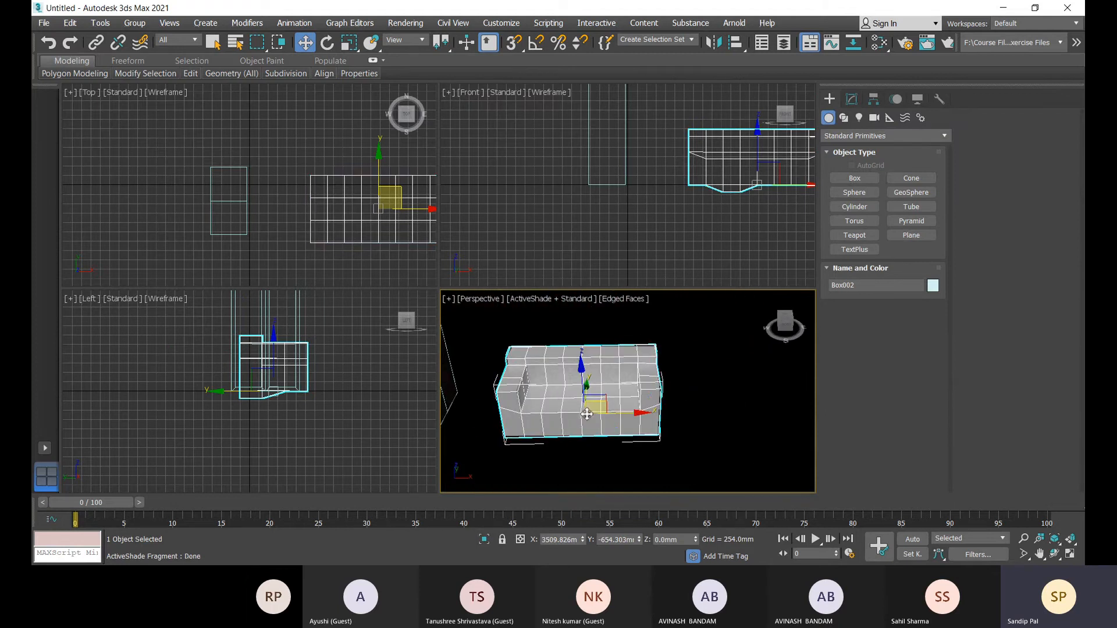
pyautogui.scroll(6, 557, 381)
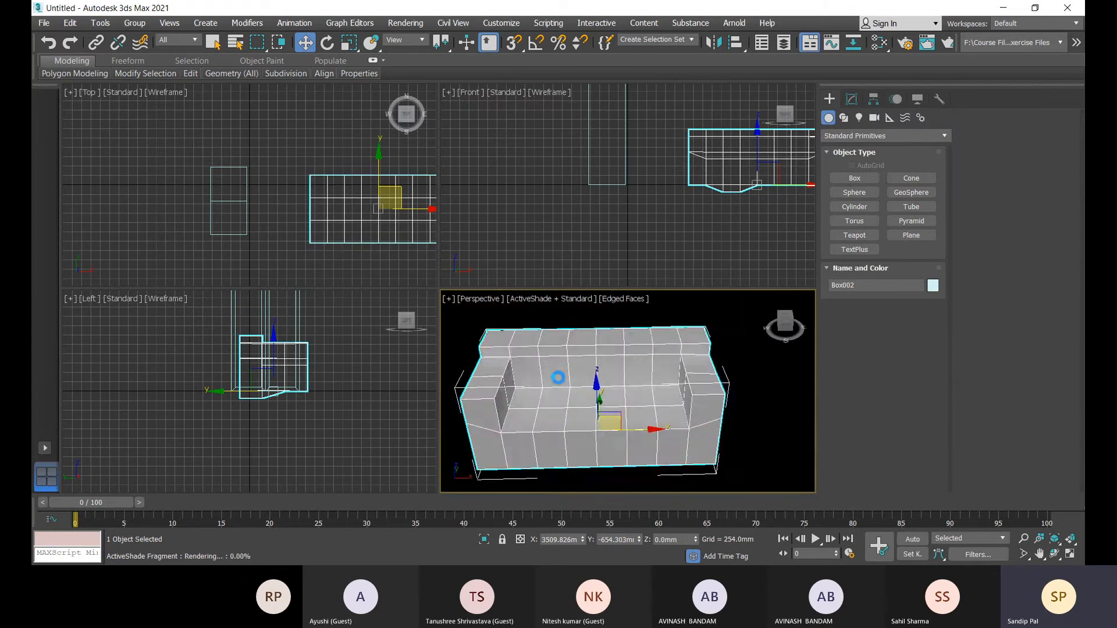
pyautogui.scroll(5, 557, 381)
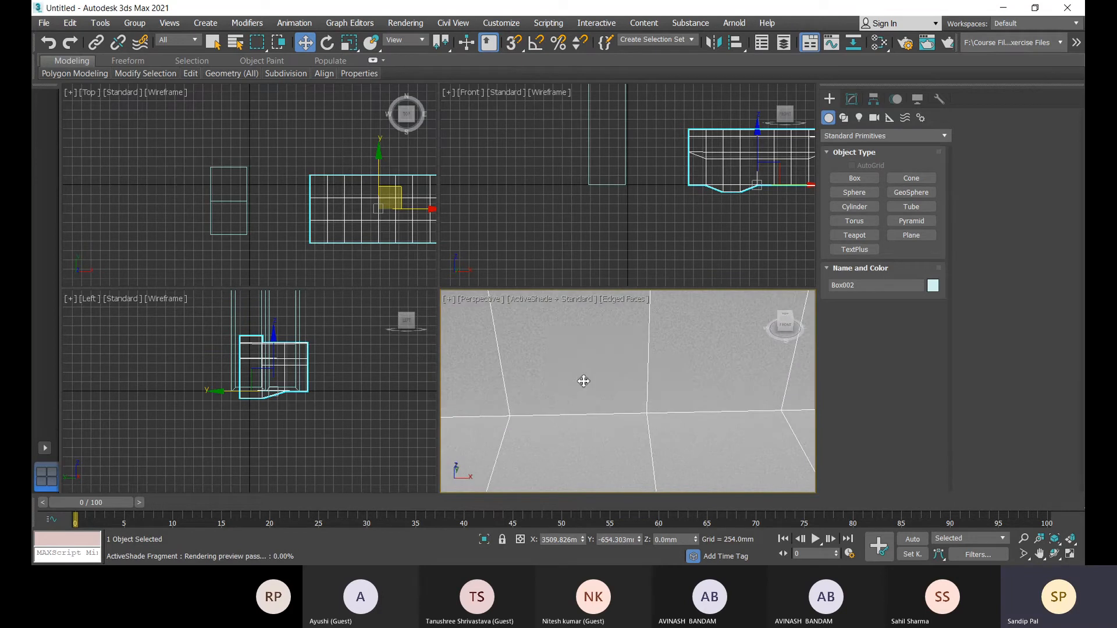
pyautogui.scroll(-6, 583, 381)
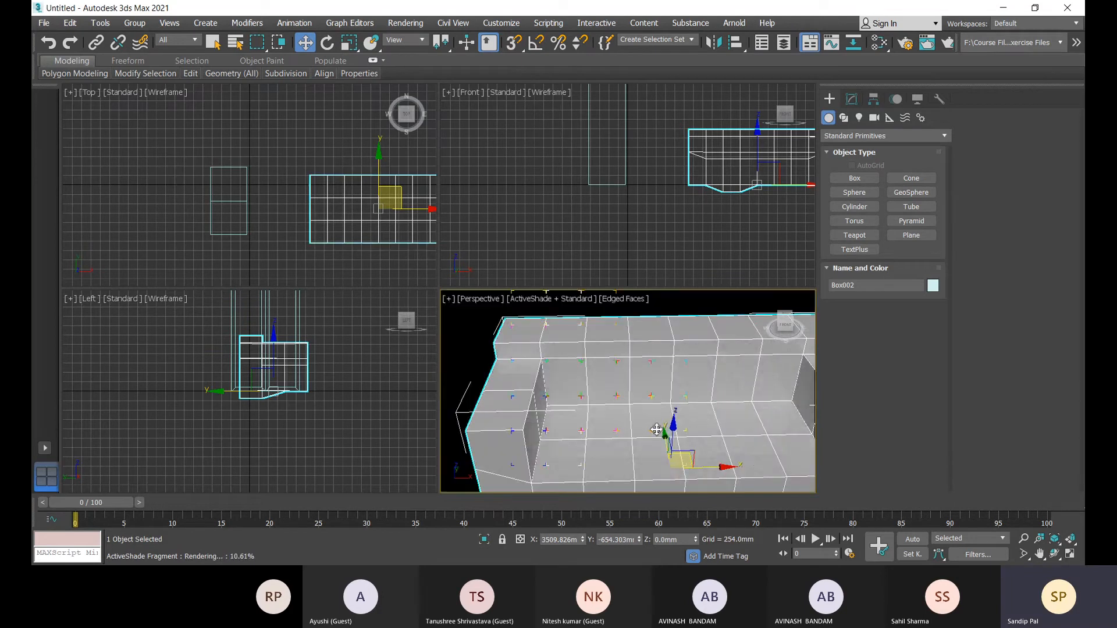
# Check the material IDs of individual polygons on the sofa's seat, armrest front and lower front
pyautogui.click(852, 101)
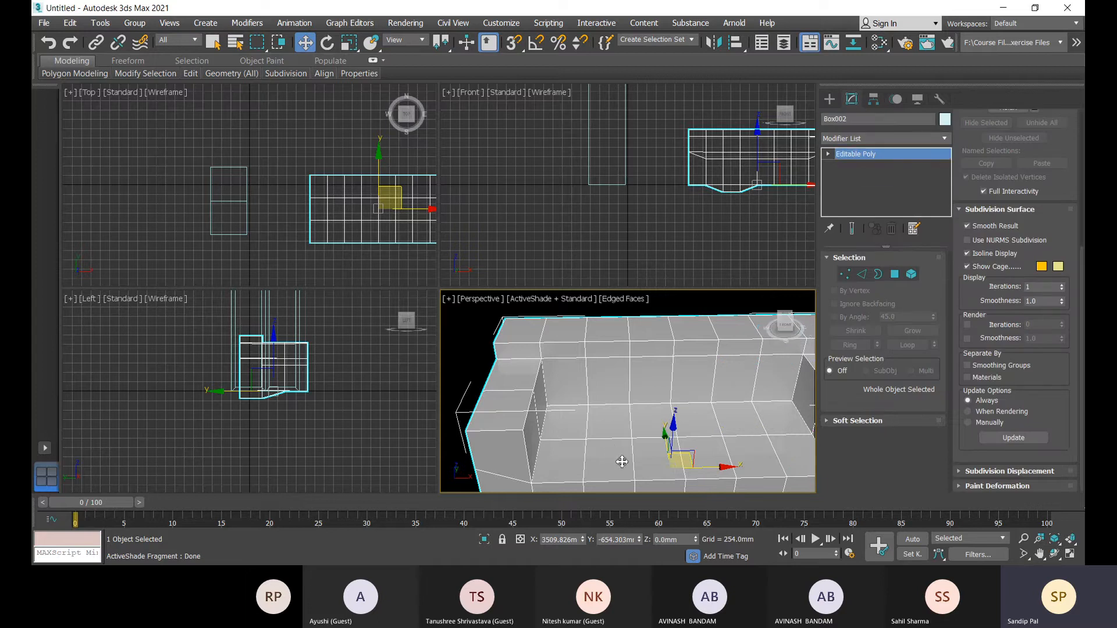
pyautogui.click(895, 274)
pyautogui.click(611, 456)
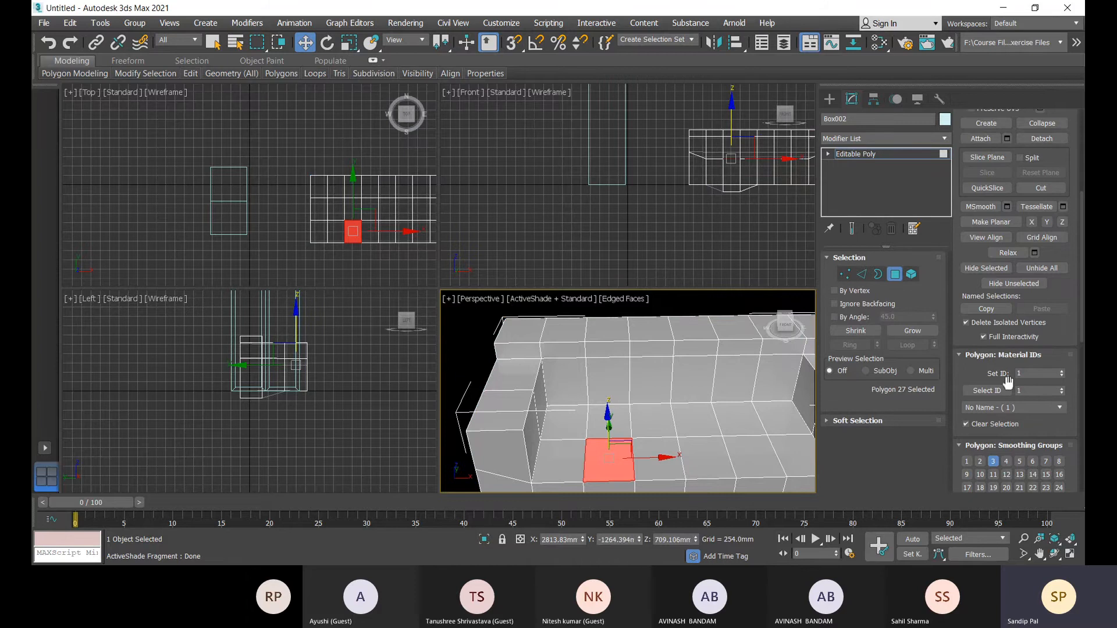
pyautogui.click(560, 460)
pyautogui.click(615, 426)
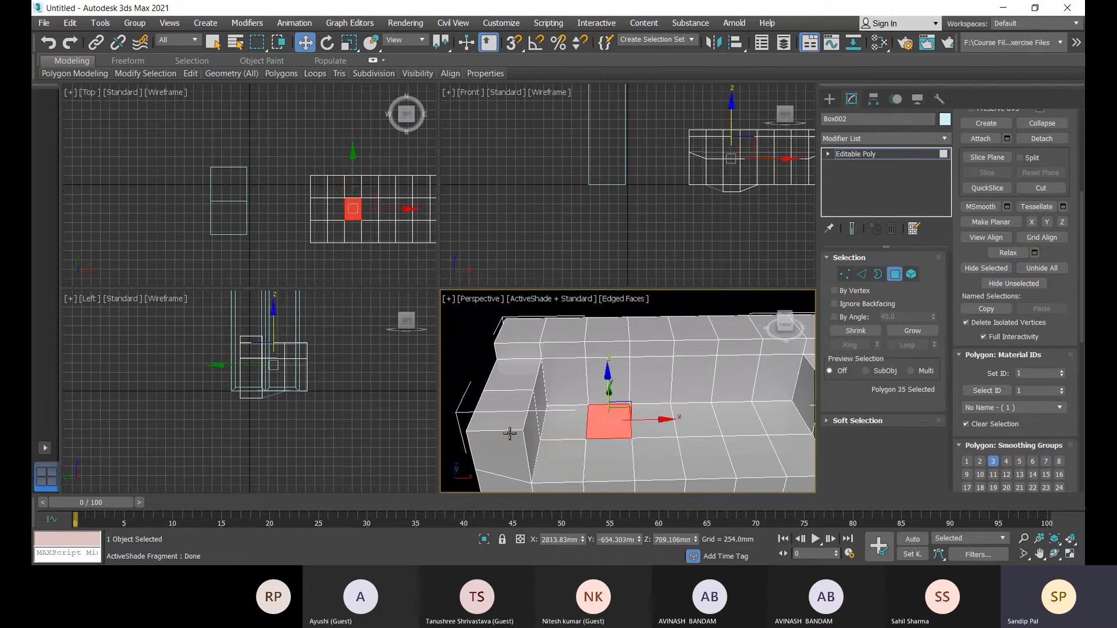
pyautogui.click(510, 433)
pyautogui.scroll(-4, 638, 451)
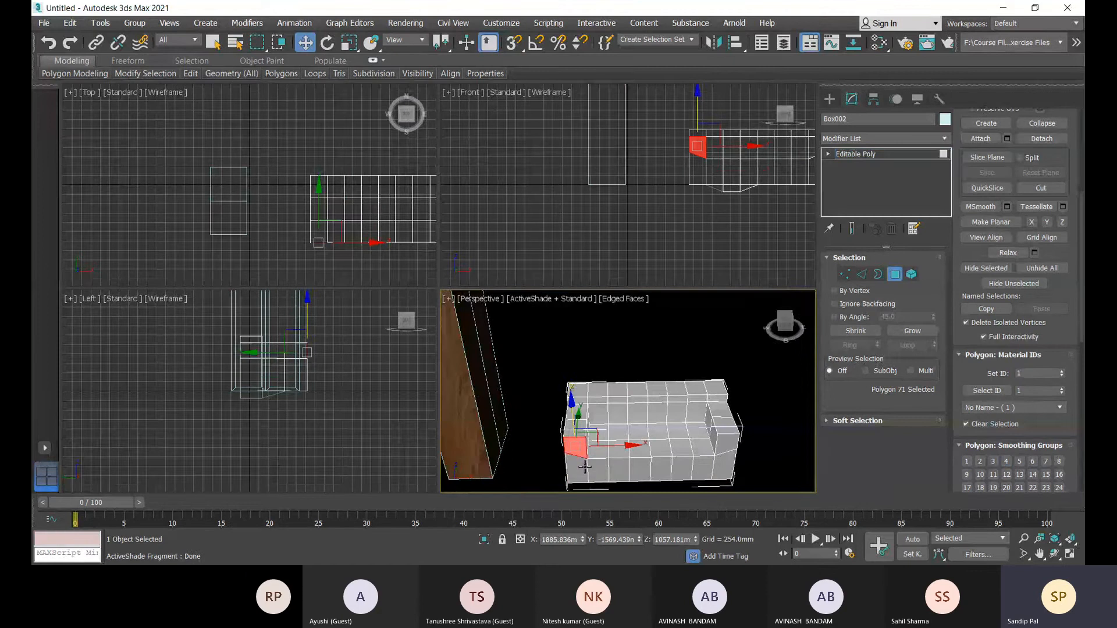
pyautogui.click(579, 469)
pyautogui.click(655, 476)
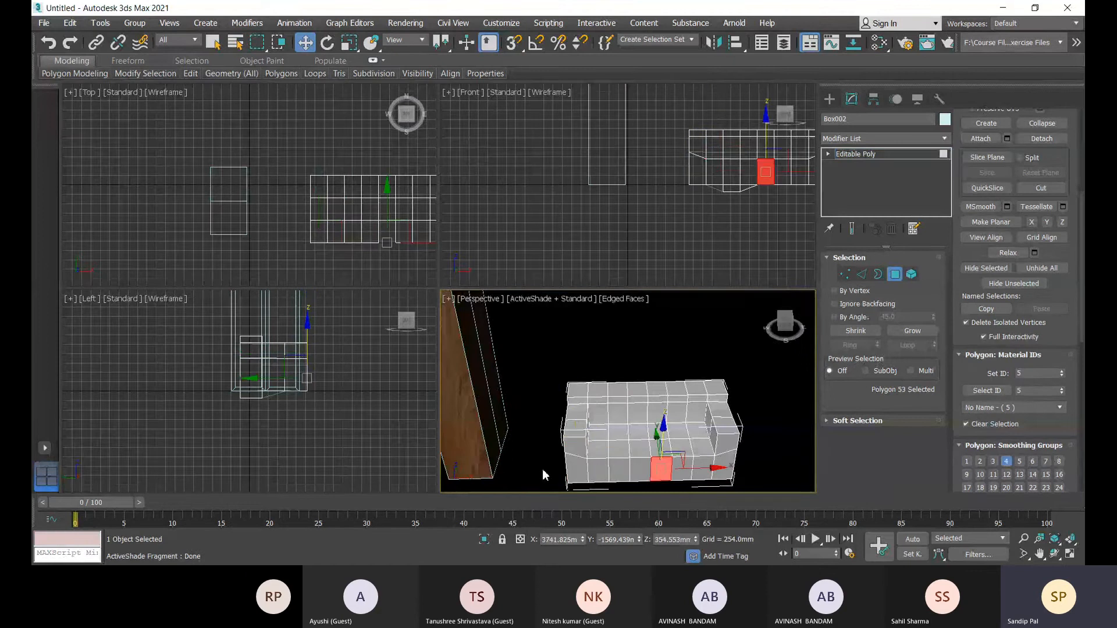
# Reopen the Slate Material Editor and switch off the ID 1 sub-material, leaving its color unedited
pyautogui.press('m')
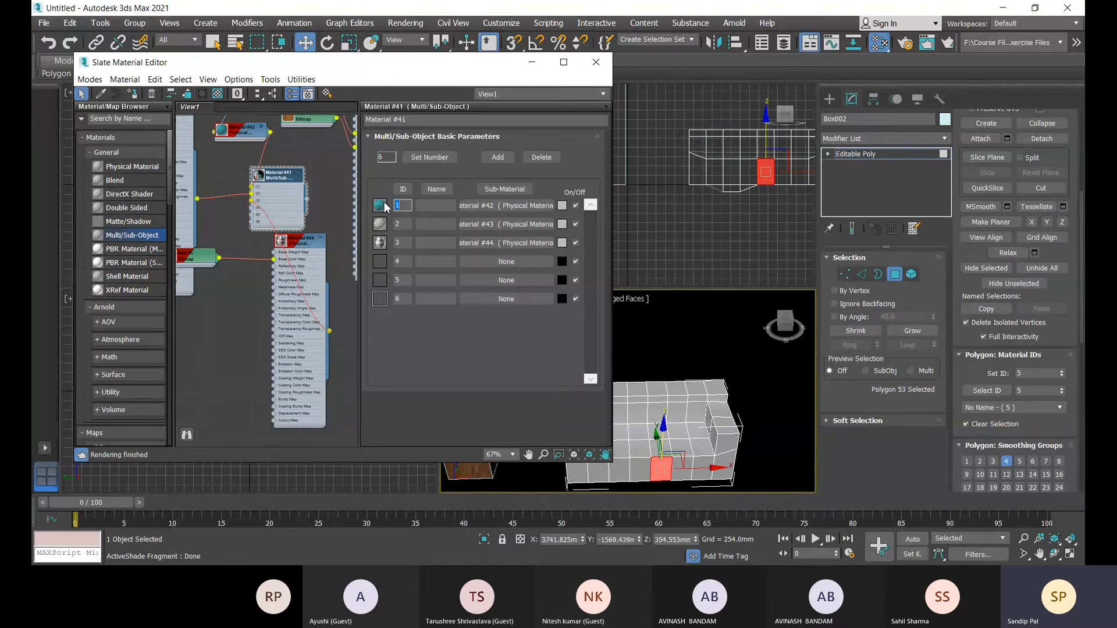
pyautogui.click(562, 206)
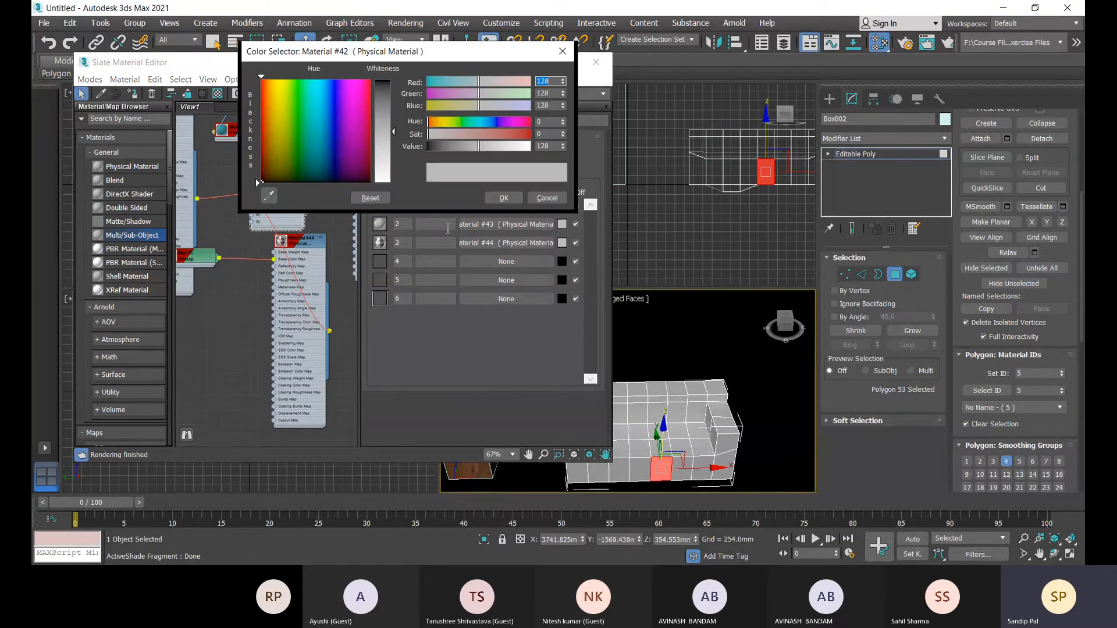
pyautogui.click(533, 200)
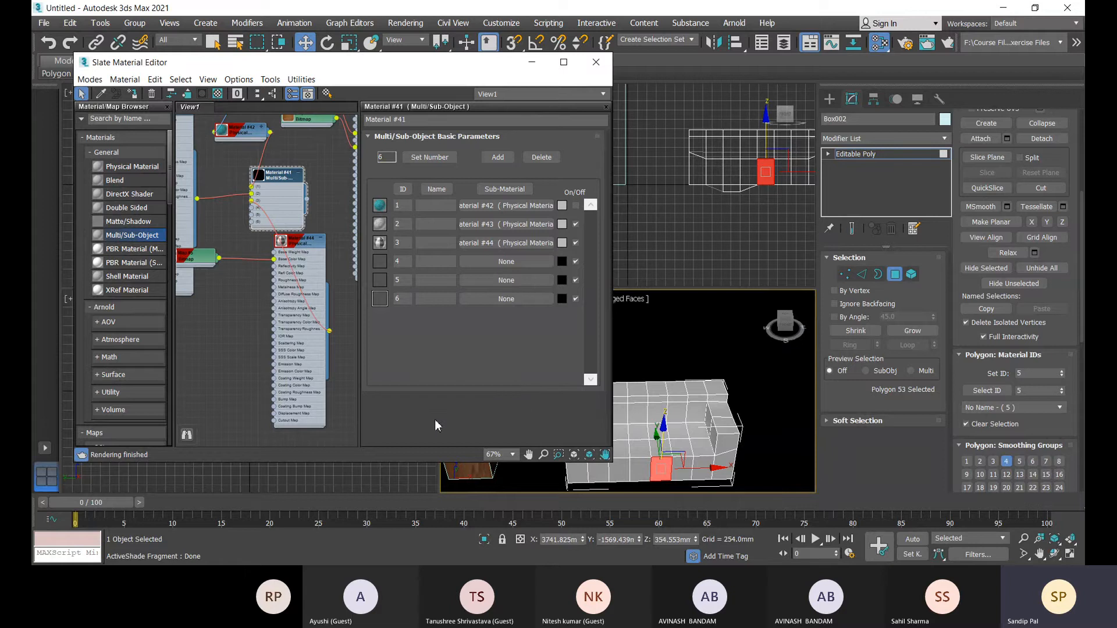
# Clear the polygon selection, switch the ID 1 sub-material back on and shift the Multi/Sub-Object node slightly
pyautogui.click(756, 389)
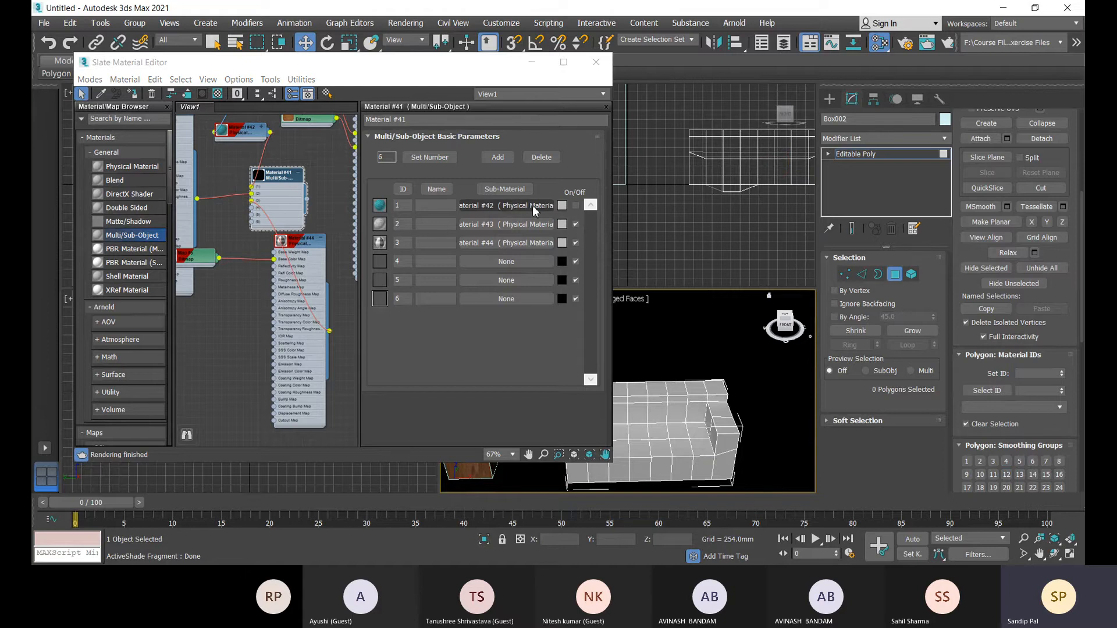
pyautogui.click(563, 206)
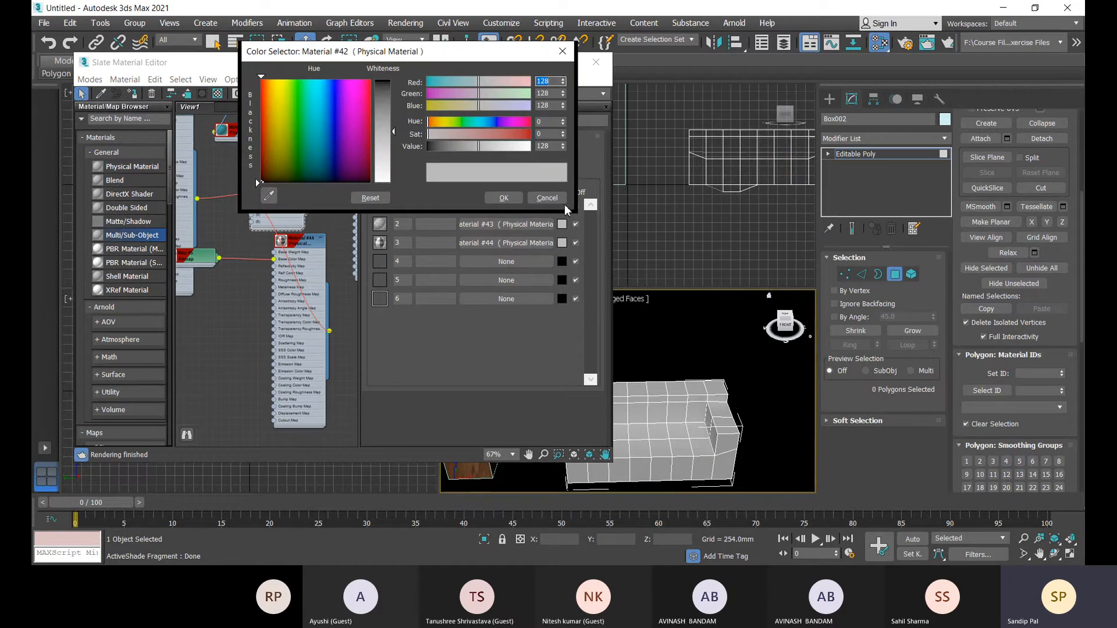
pyautogui.click(557, 197)
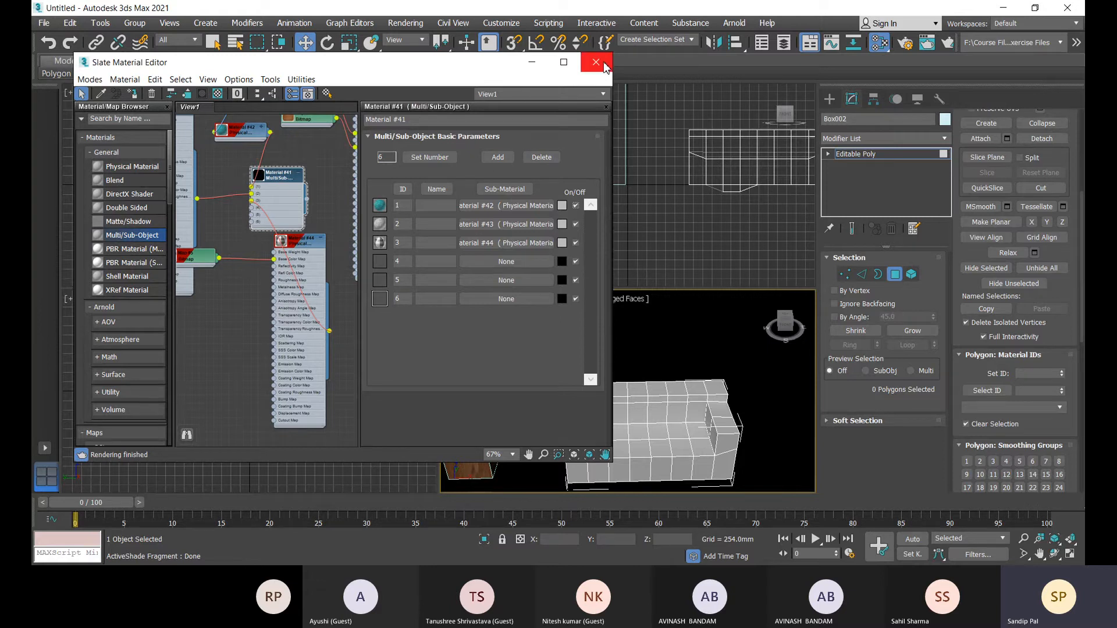
pyautogui.moveTo(273, 178); pyautogui.dragTo(288, 178)
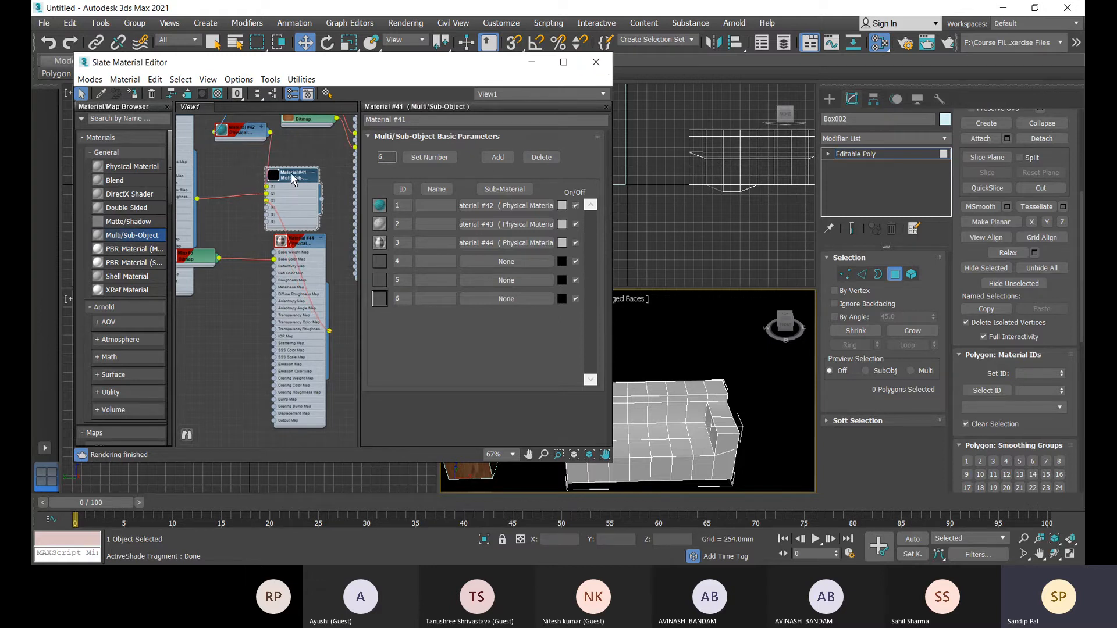
pyautogui.scroll(3, 275, 197)
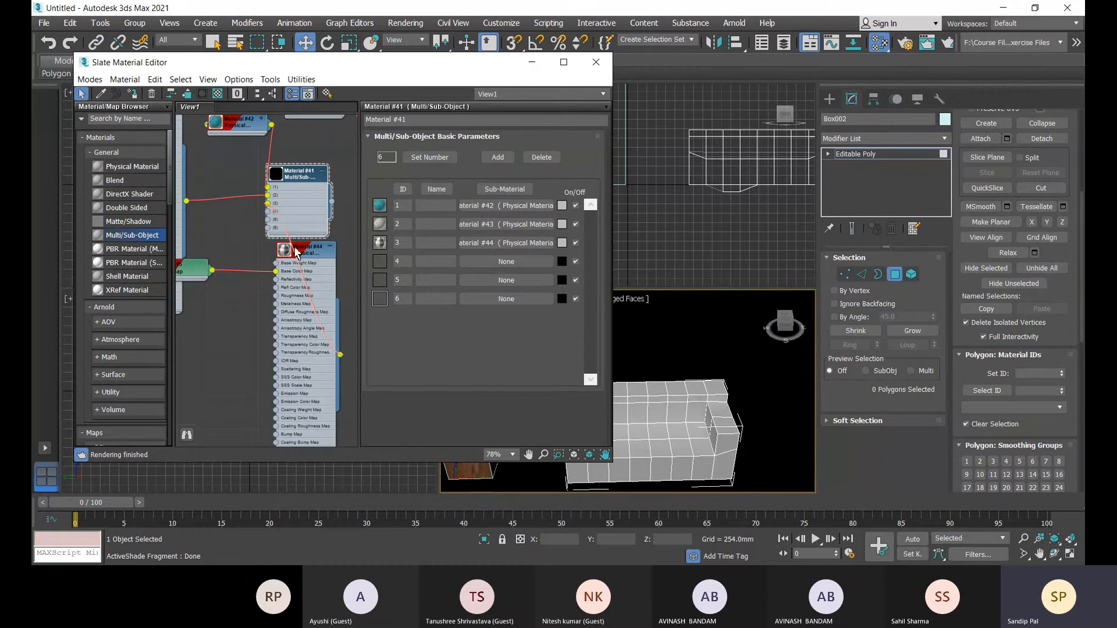
# Try lower base color weights on Material #44, then set the weight back to 1.0 and leave its color unedited
pyautogui.doubleClick(310, 256)
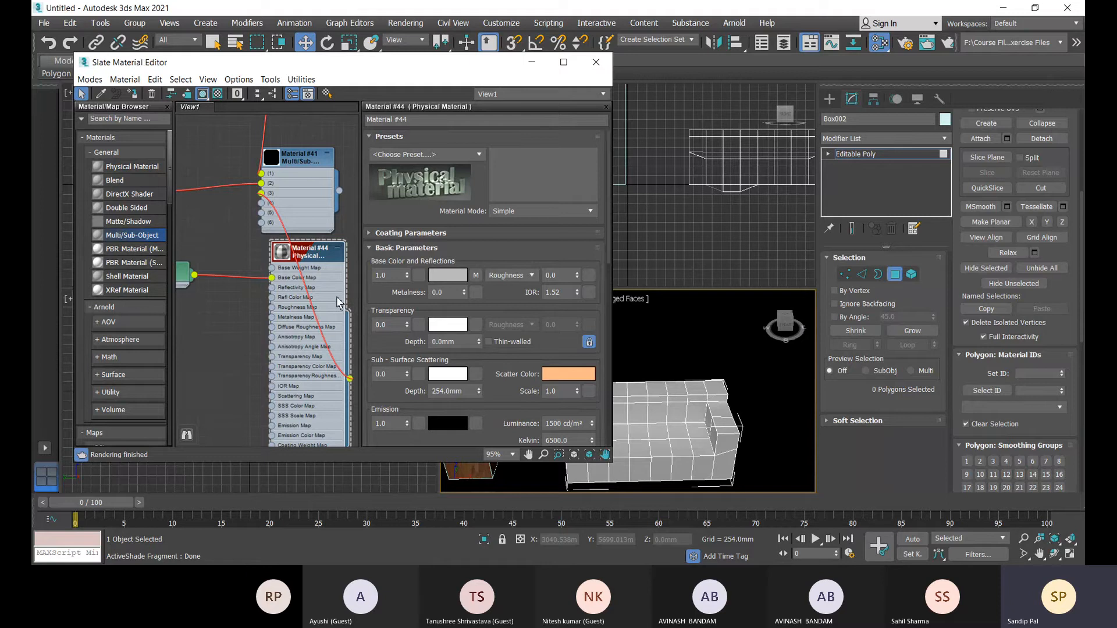
pyautogui.moveTo(407, 277); pyautogui.dragTo(406, 325)
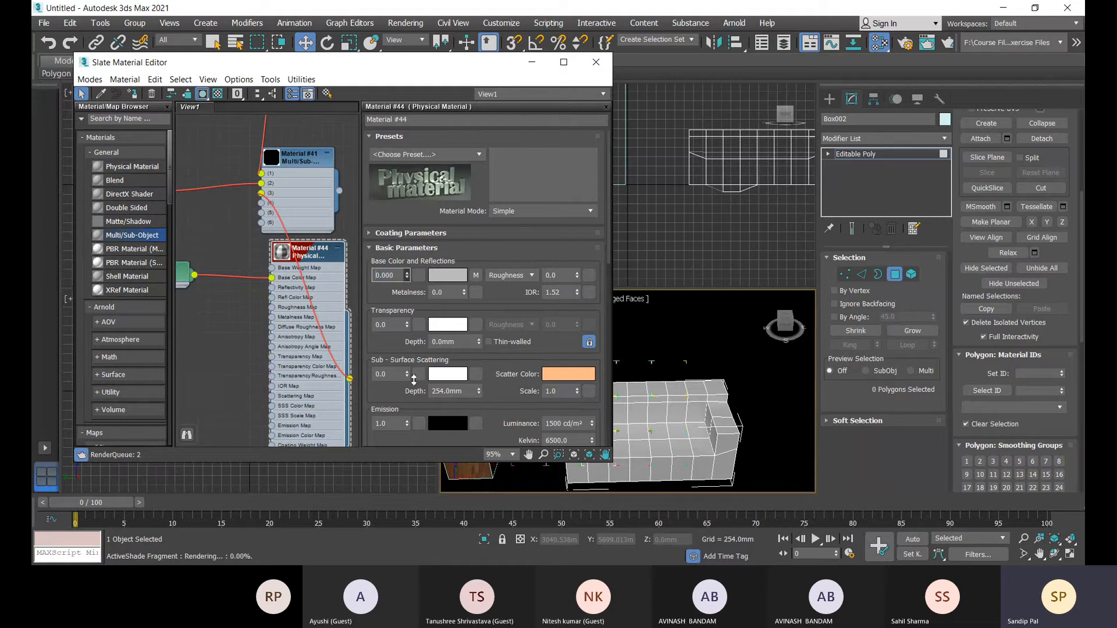
pyautogui.moveTo(413, 379); pyautogui.dragTo(411, 410)
pyautogui.click(408, 273)
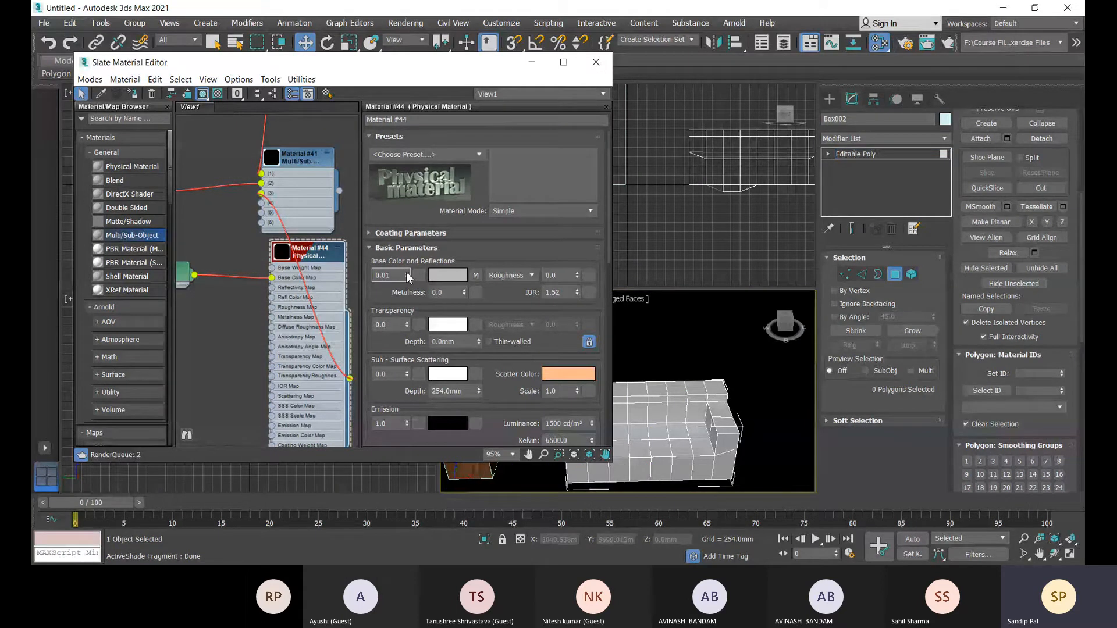
pyautogui.moveTo(409, 277); pyautogui.dragTo(411, 217)
pyautogui.write('1')
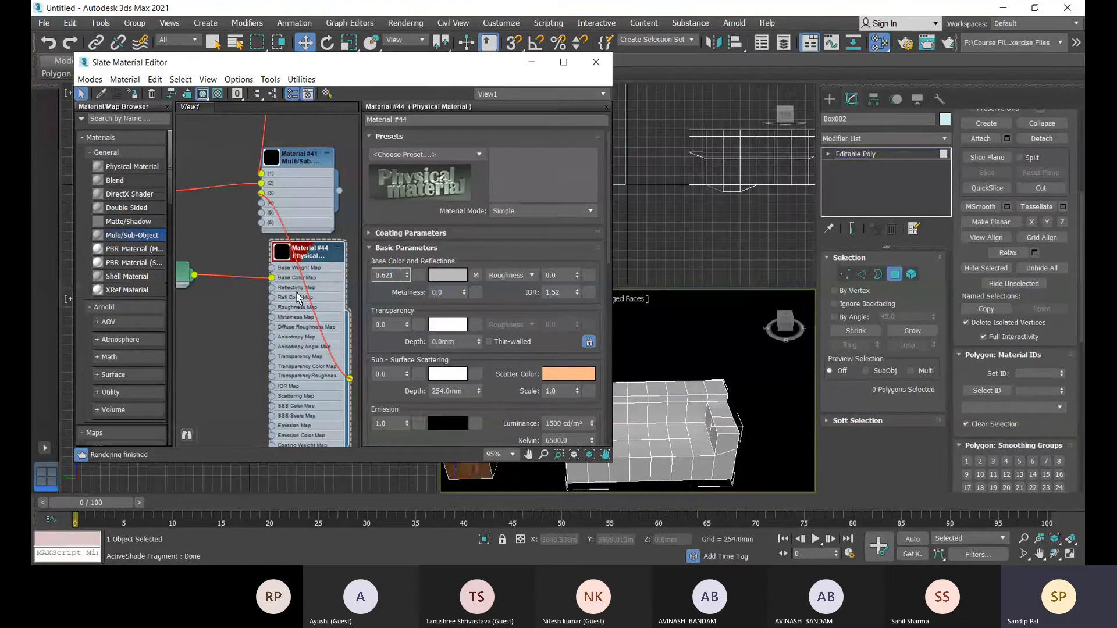
pyautogui.moveTo(397, 276); pyautogui.dragTo(365, 276)
pyautogui.write('1')
pyautogui.press('Return')
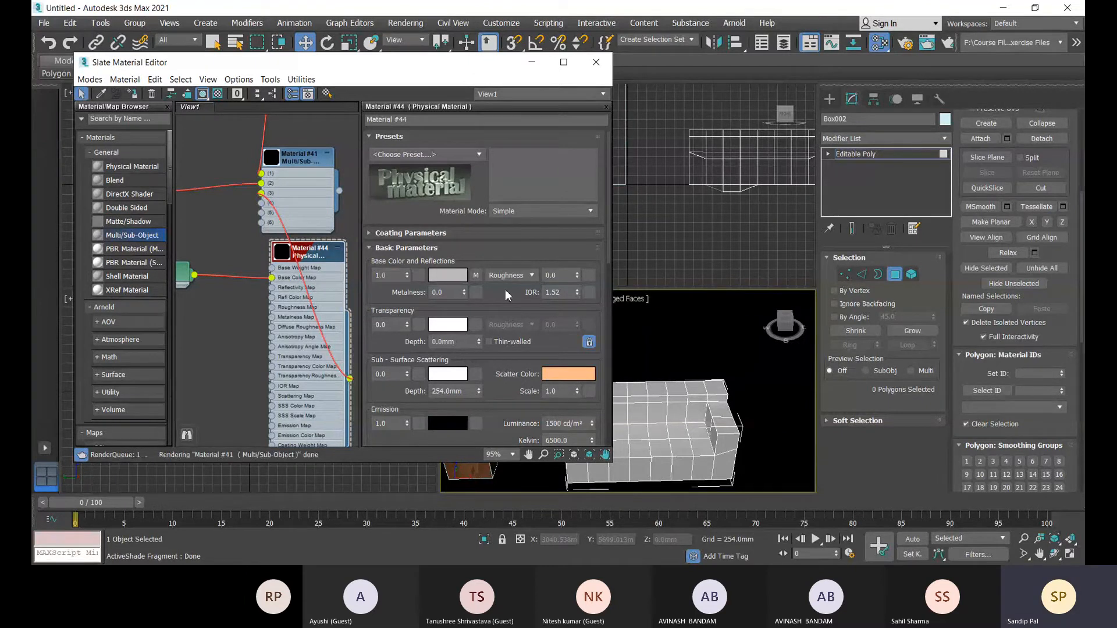
pyautogui.click(447, 276)
pyautogui.click(546, 199)
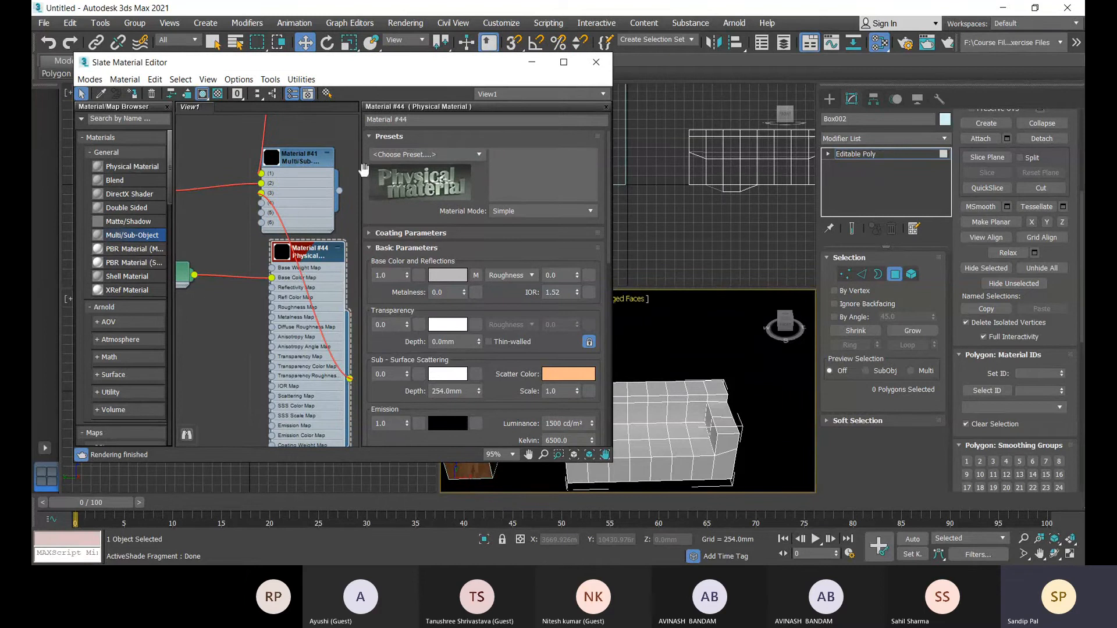
# Assign a Bitmap using Dinning Chair Fabric.jpg as the roughness map of the ID 1 sub-material, Material #42
pyautogui.doubleClick(296, 159)
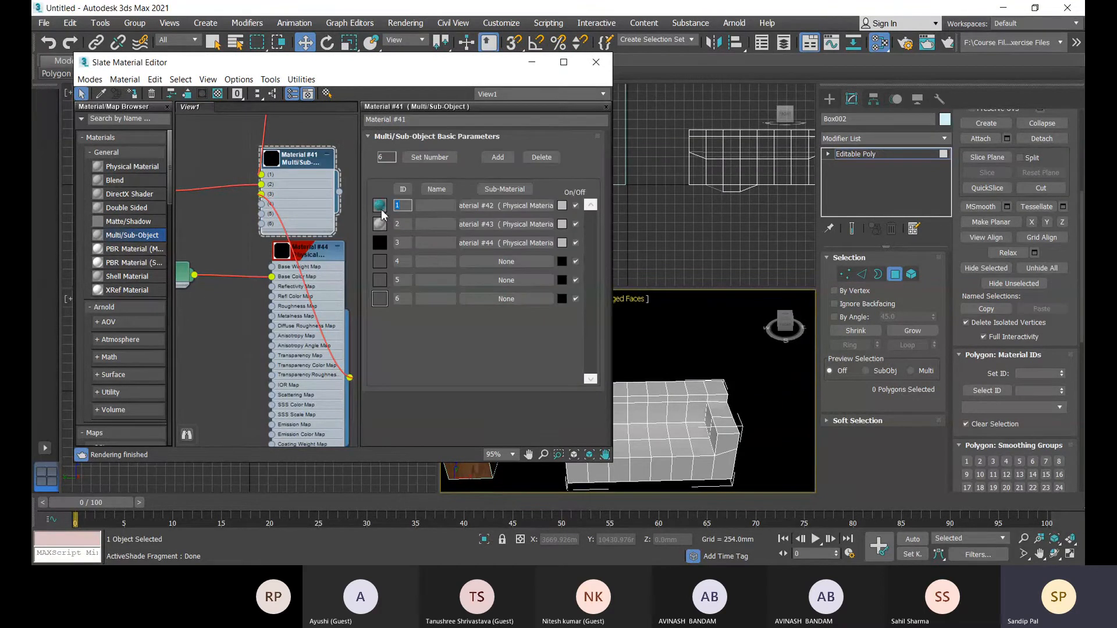
pyautogui.click(474, 206)
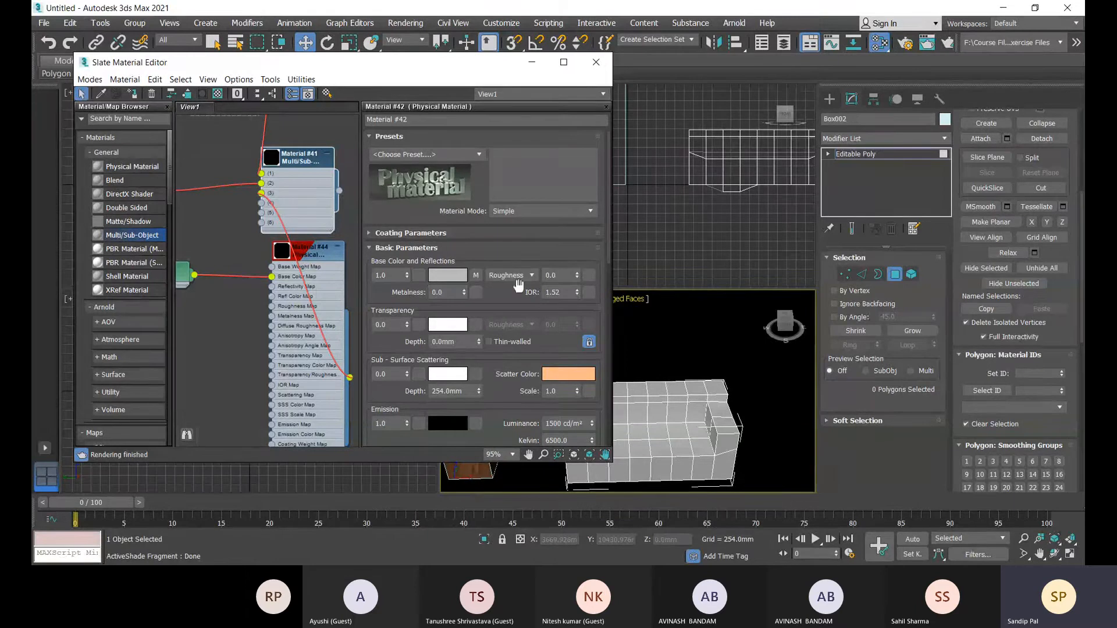
pyautogui.click(590, 276)
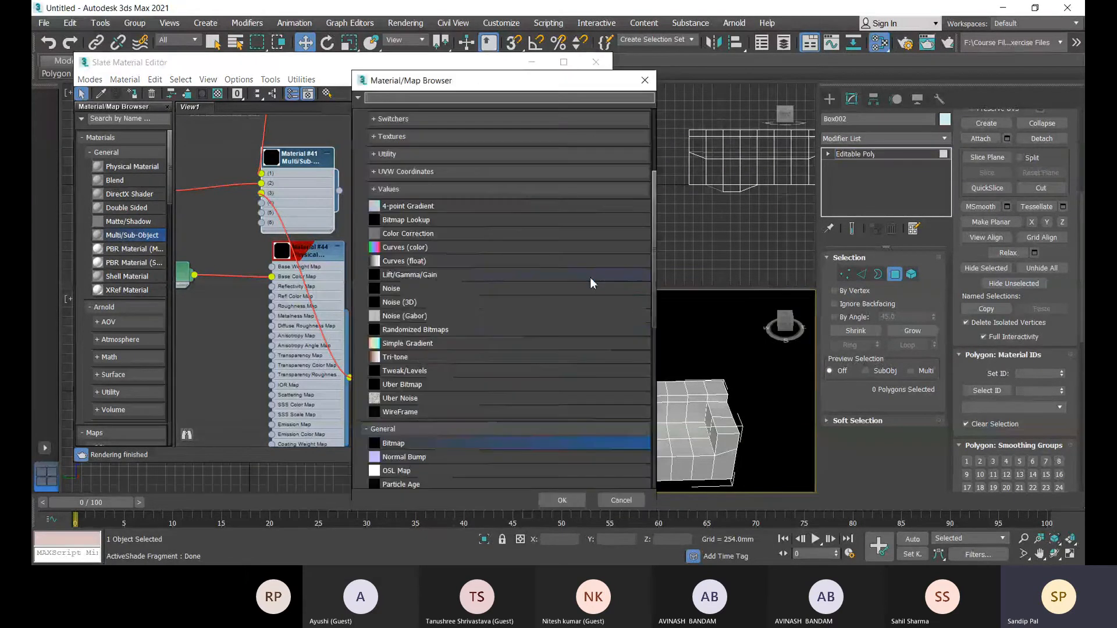
pyautogui.doubleClick(409, 441)
pyautogui.scroll(-15, 324, 207)
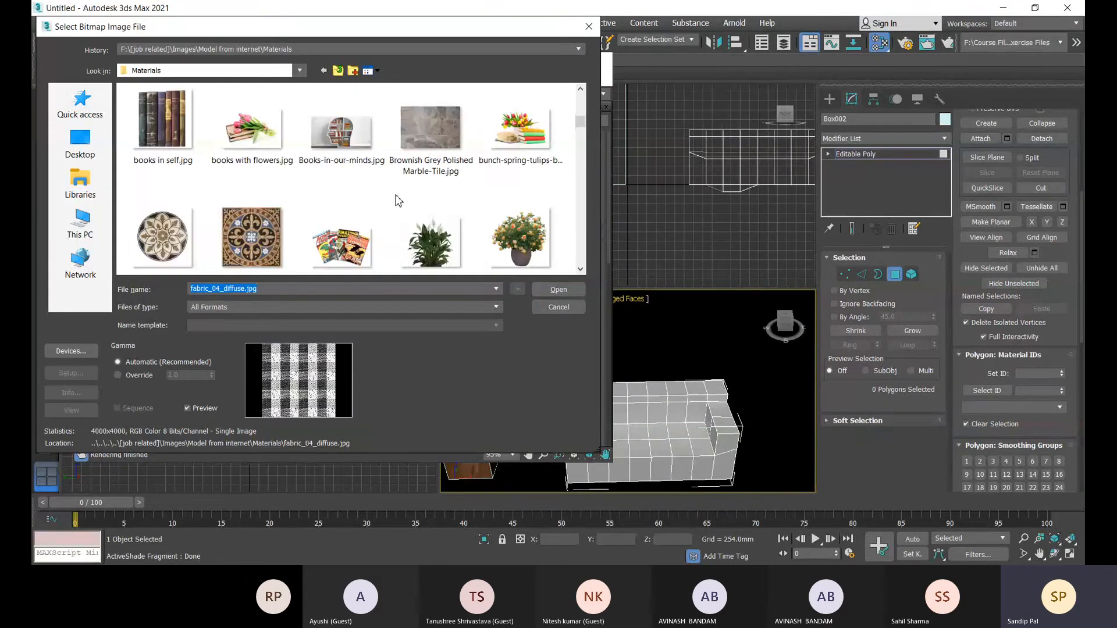
pyautogui.scroll(10, 322, 207)
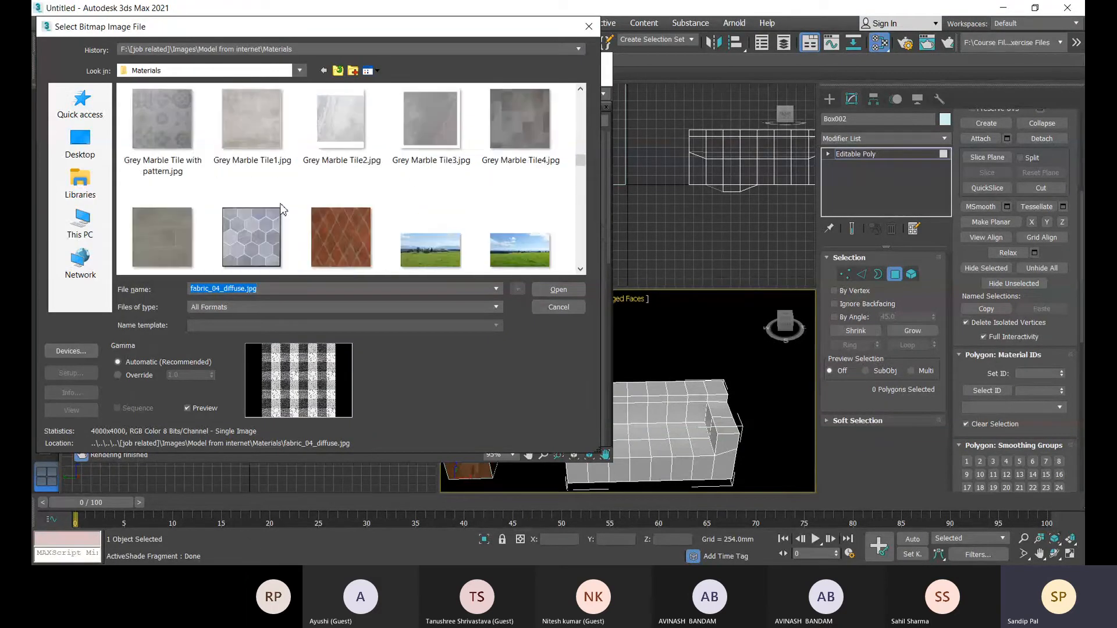
pyautogui.doubleClick(185, 158)
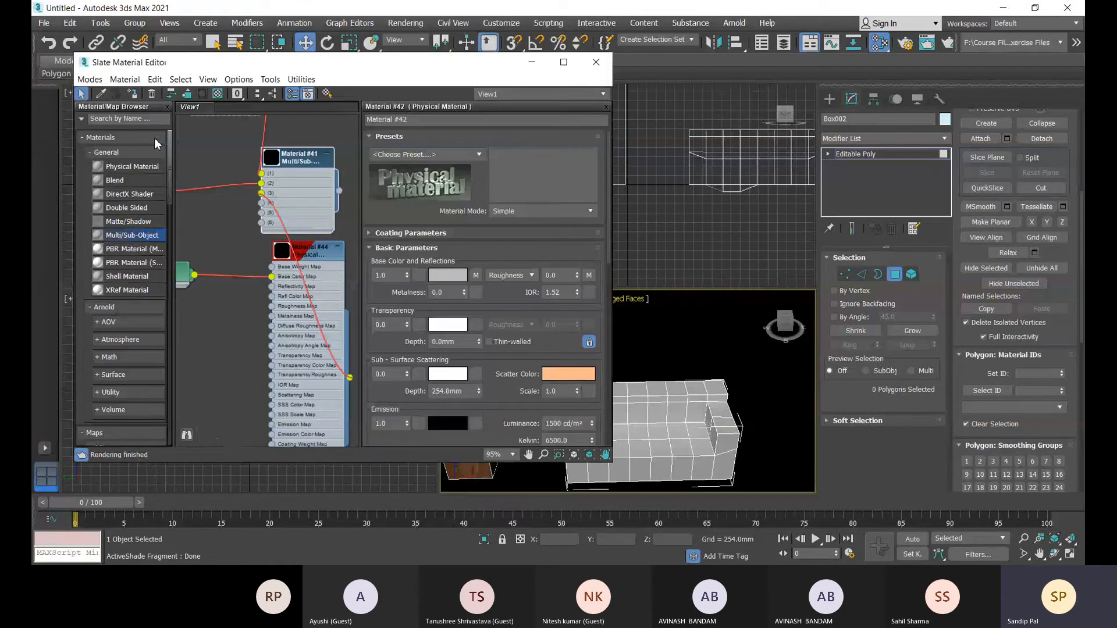
# Collapse the Material #44 node and place it below the Multi/Sub-Object node
pyautogui.scroll(-3, 347, 256)
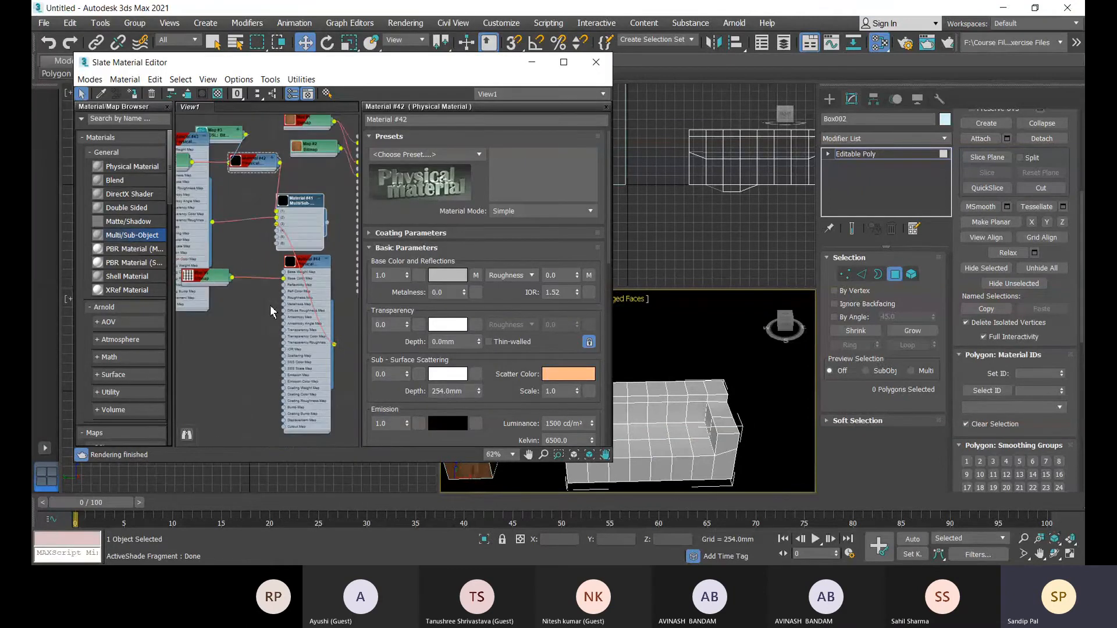
pyautogui.scroll(-3, 268, 309)
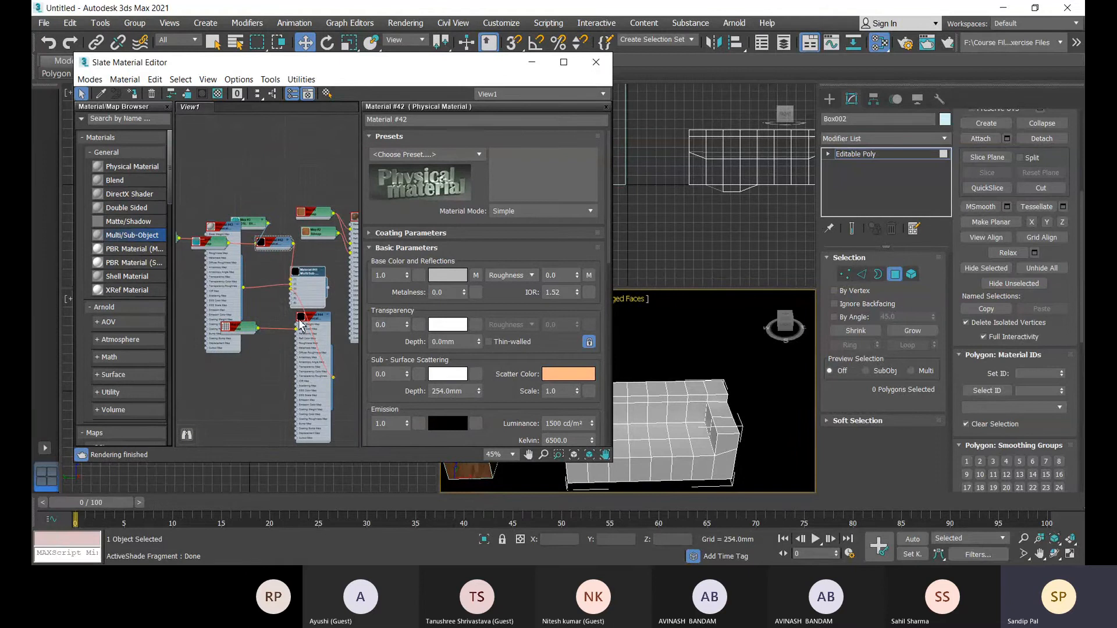
pyautogui.click(327, 315)
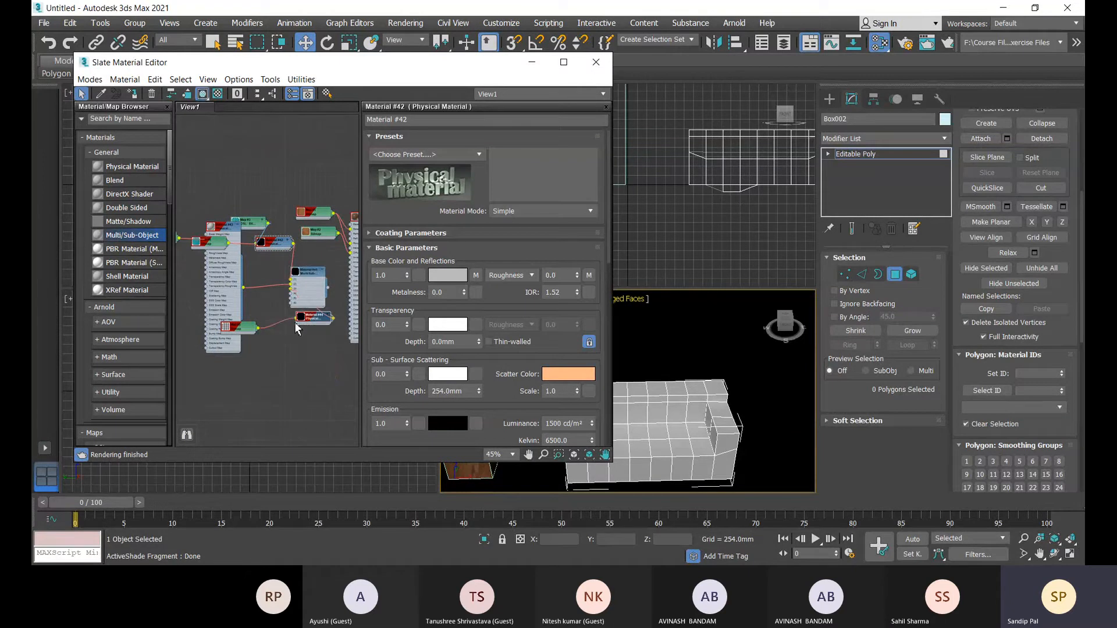
pyautogui.scroll(2, 302, 319)
pyautogui.moveTo(319, 324); pyautogui.dragTo(263, 356)
pyautogui.scroll(4, 279, 282)
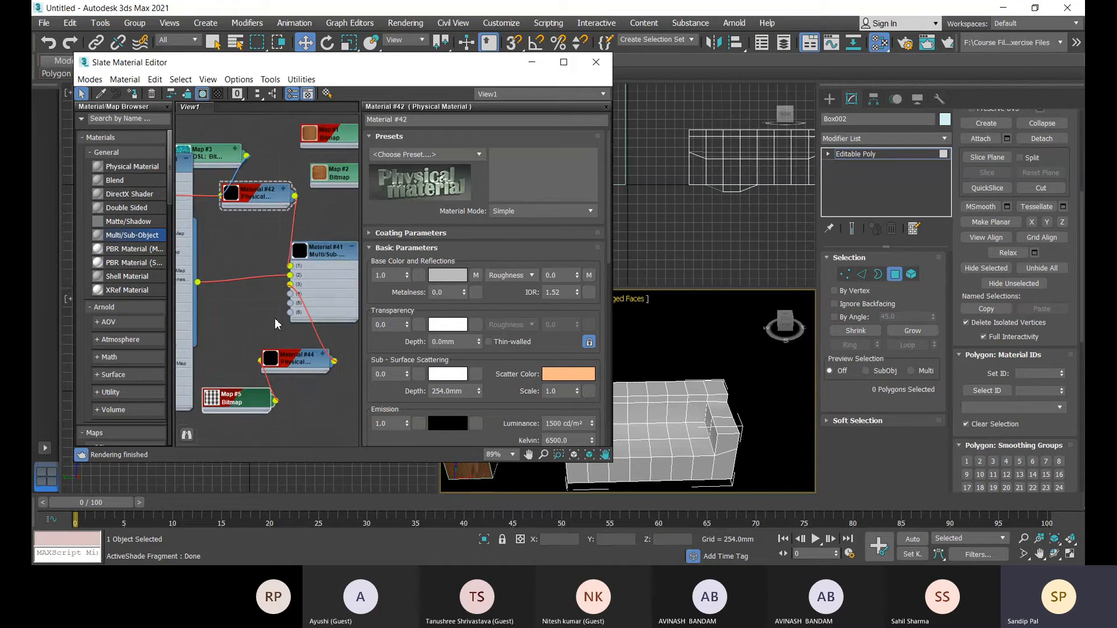
# Collapse the Material #43 node and line it up with its Map #4 bitmap beside the Multi/Sub-Object inputs
pyautogui.moveTo(273, 329); pyautogui.dragTo(316, 344, button='middle')
pyautogui.click(231, 167)
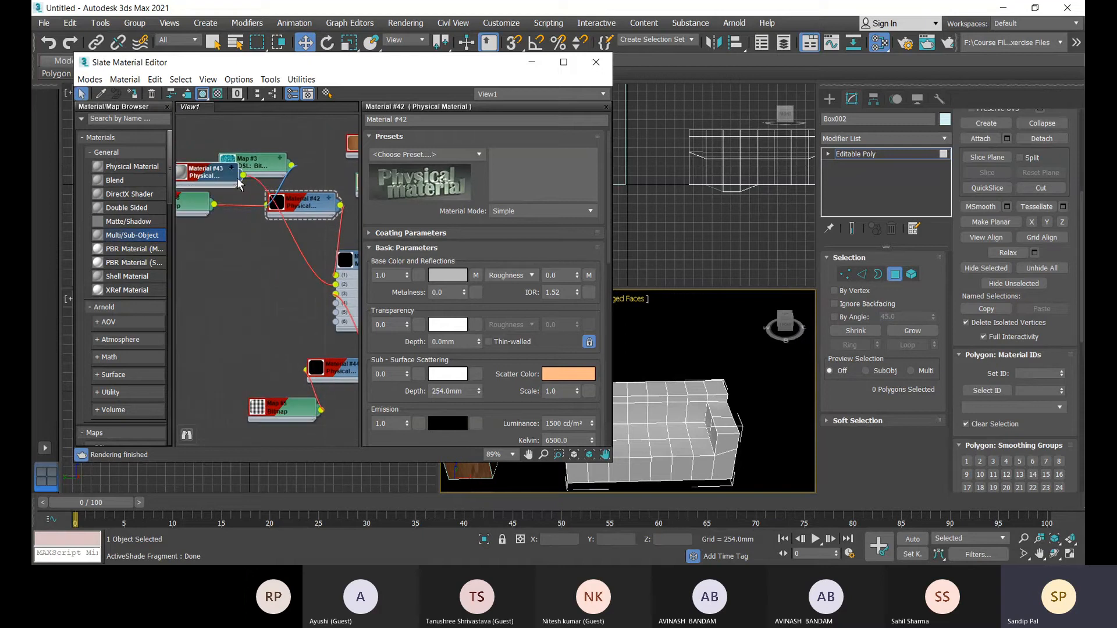
pyautogui.moveTo(220, 176); pyautogui.dragTo(298, 284)
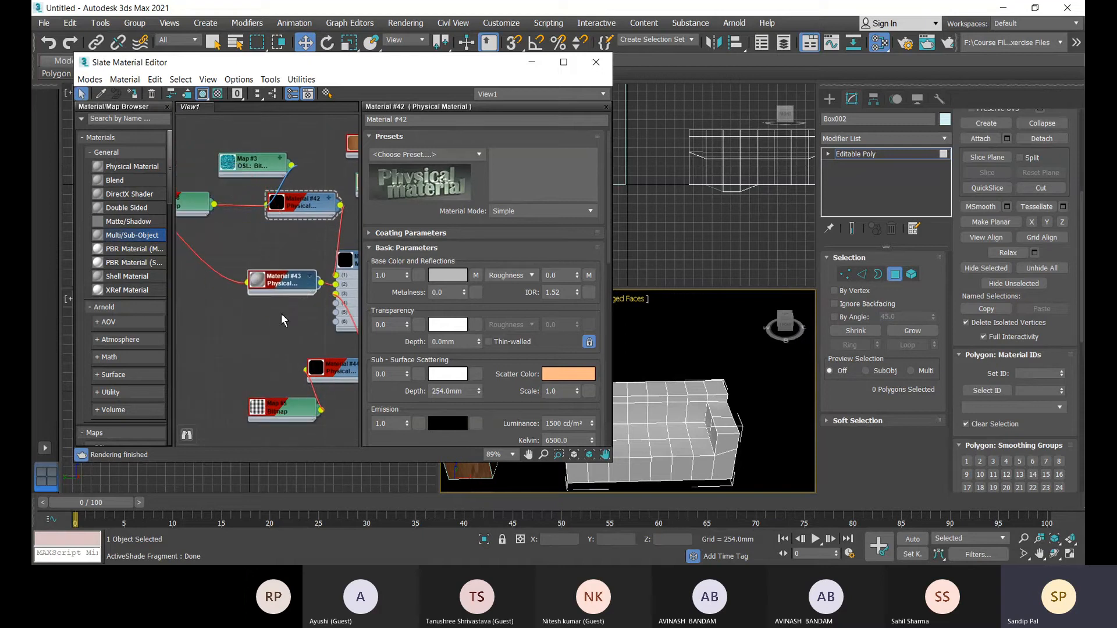
pyautogui.scroll(-1, 281, 313)
pyautogui.moveTo(294, 319); pyautogui.dragTo(350, 324, button='middle')
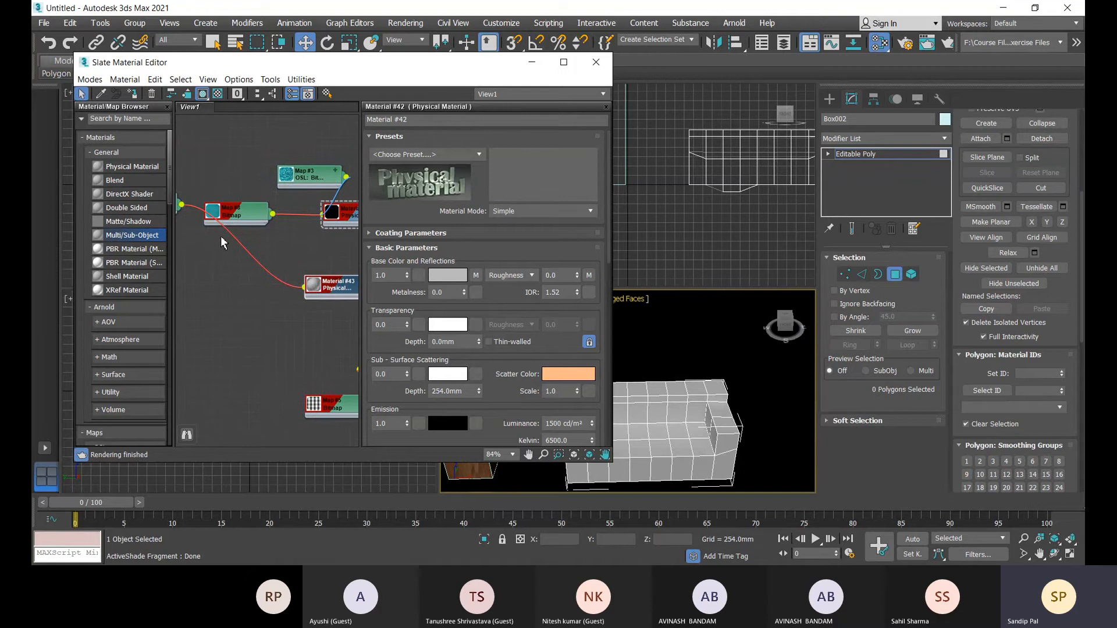
pyautogui.moveTo(222, 240); pyautogui.dragTo(264, 238, button='middle')
pyautogui.moveTo(203, 204); pyautogui.dragTo(313, 286)
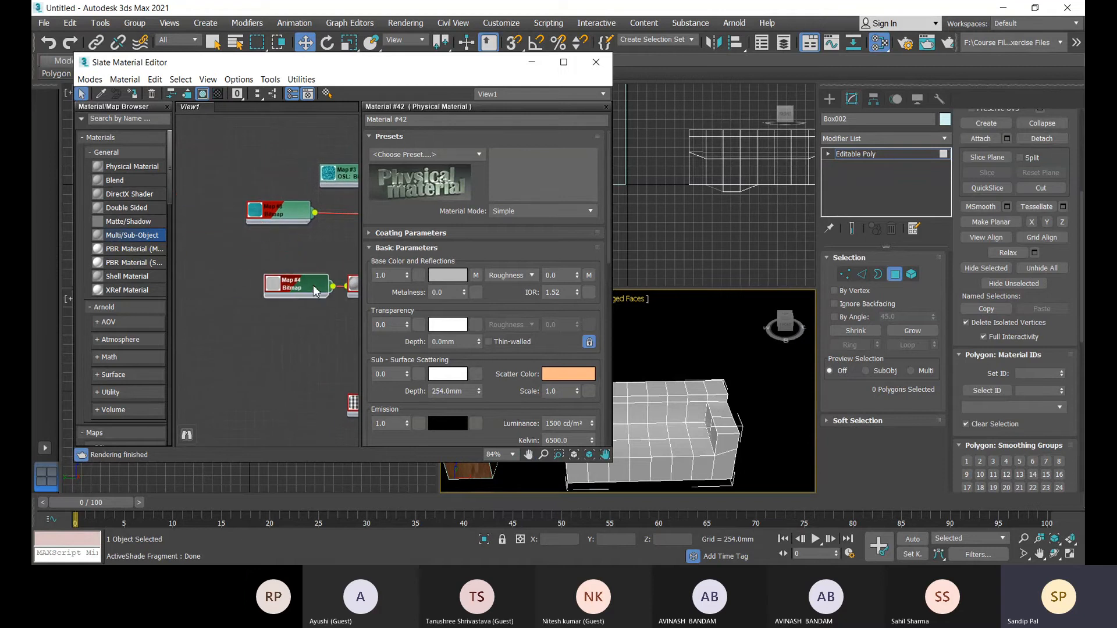
# Rearrange the Map #3 and Map #8 nodes one above the other, ahead of Material #42
pyautogui.moveTo(313, 286); pyautogui.dragTo(169, 297, button='middle')
pyautogui.moveTo(267, 253); pyautogui.dragTo(320, 275, button='middle')
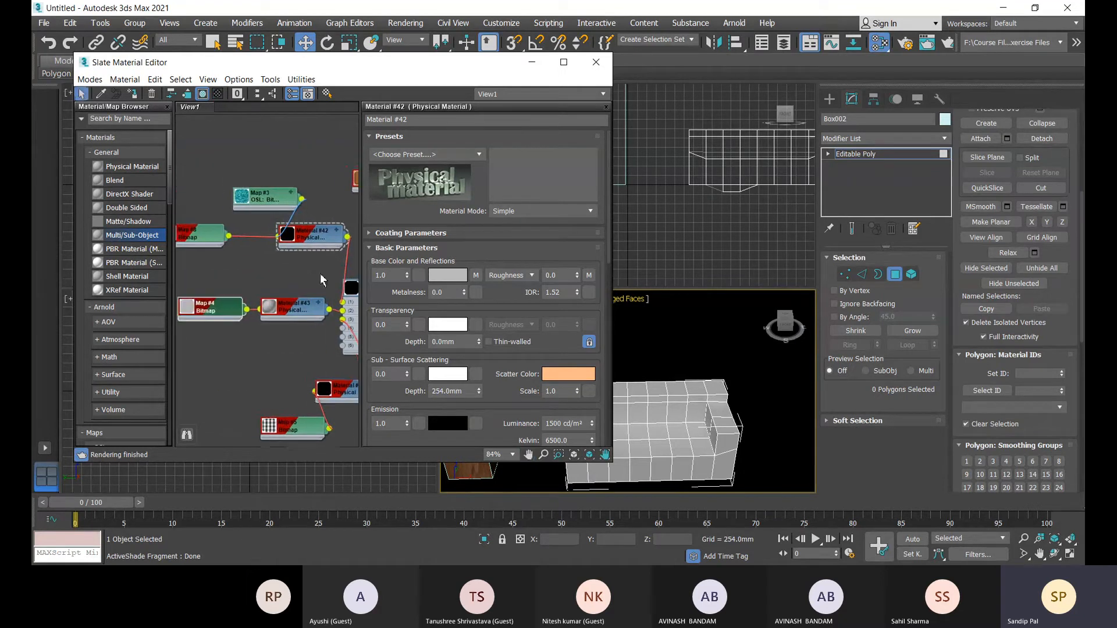
pyautogui.moveTo(273, 196); pyautogui.dragTo(228, 188)
pyautogui.moveTo(277, 220); pyautogui.dragTo(327, 225, button='middle')
pyautogui.moveTo(244, 240); pyautogui.dragTo(261, 238)
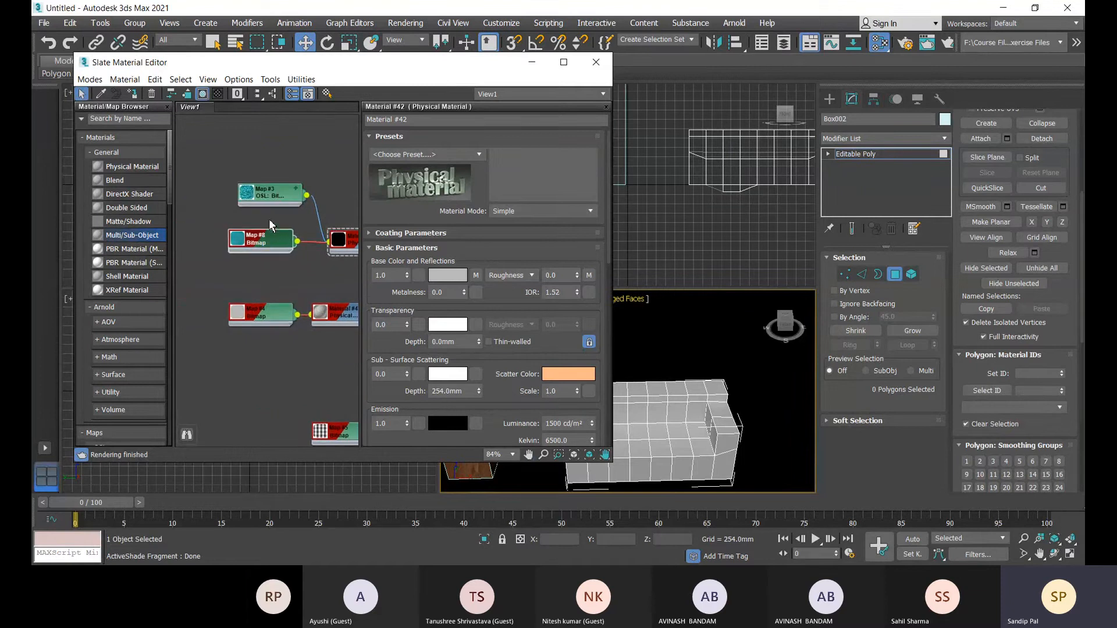
# Compare the parameters of the Map #3 OSL Bitmap Lookup with those of the Map #8 Bitmap
pyautogui.scroll(2, 268, 198)
pyautogui.scroll(3, 267, 223)
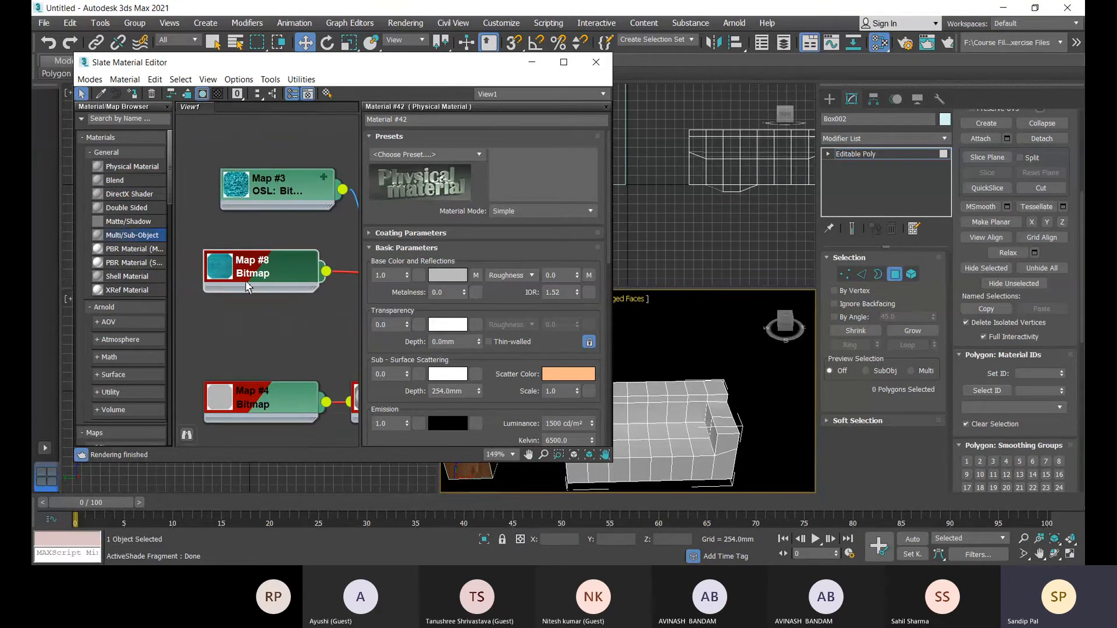
pyautogui.hotkey('ctrl', 'p')
pyautogui.moveTo(303, 235); pyautogui.dragTo(190, 257, button='middle')
pyautogui.moveTo(301, 287); pyautogui.dragTo(191, 277, button='middle')
pyautogui.scroll(-1, 278, 288)
pyautogui.scroll(-1, 225, 234)
pyautogui.moveTo(260, 315); pyautogui.dragTo(433, 371, button='middle')
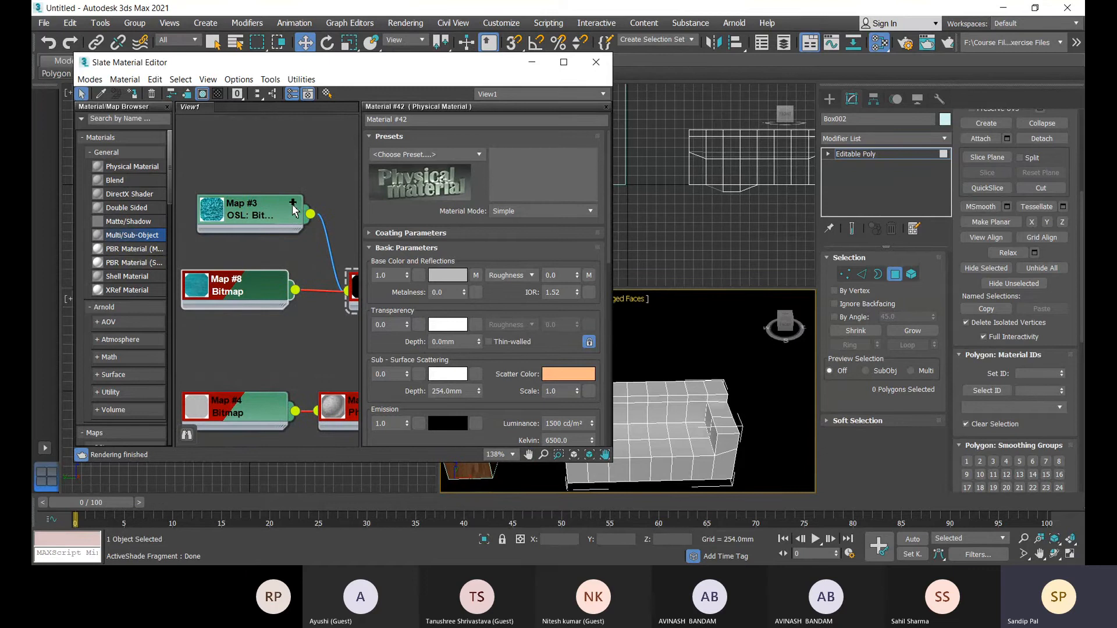
pyautogui.doubleClick(273, 224)
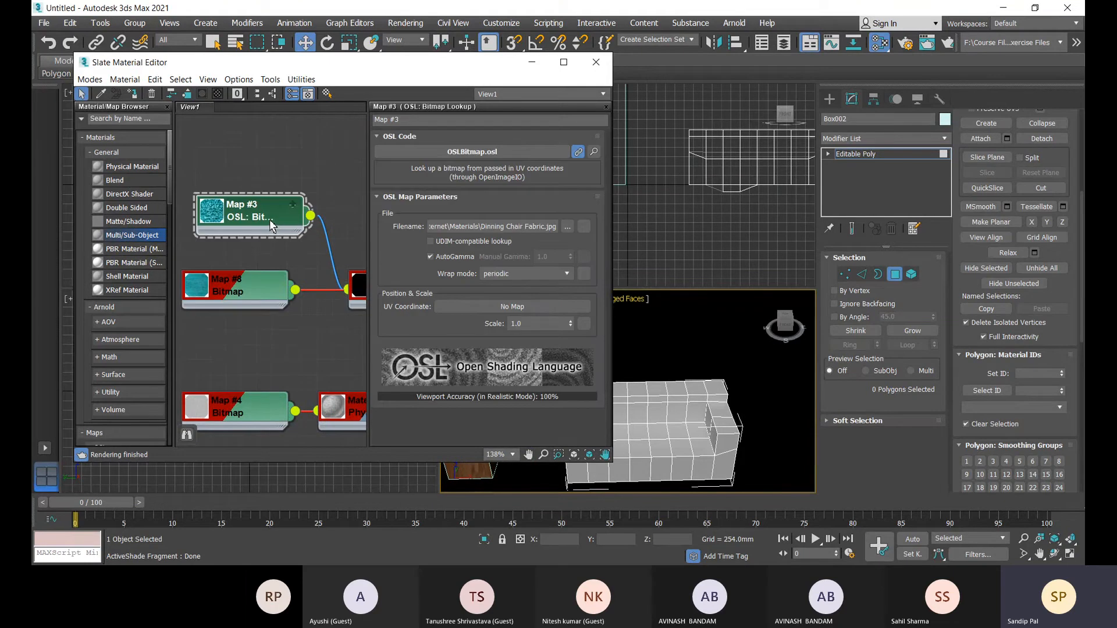
pyautogui.doubleClick(254, 286)
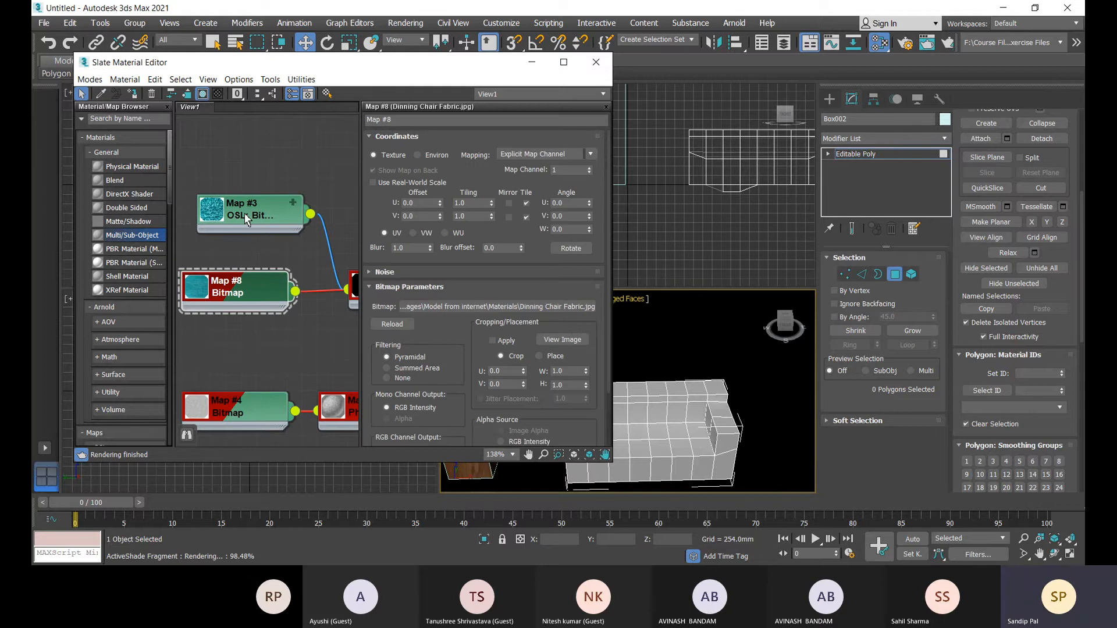
# Delete the Map #3 OSL Bitmap Lookup node connected to Material #42
pyautogui.doubleClick(264, 216)
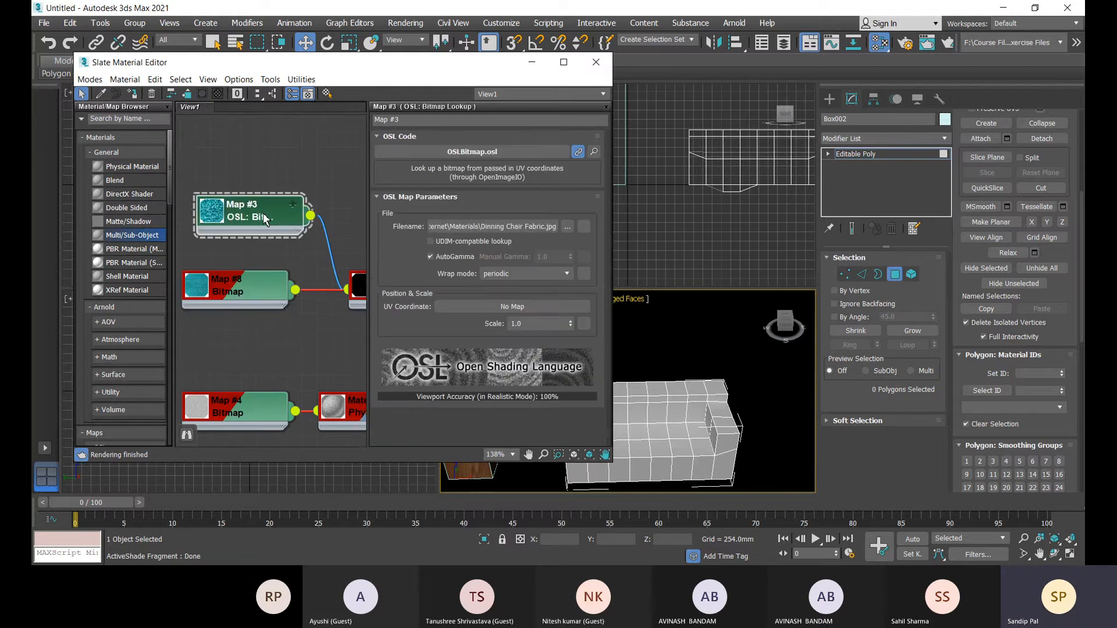
pyautogui.press('Delete')
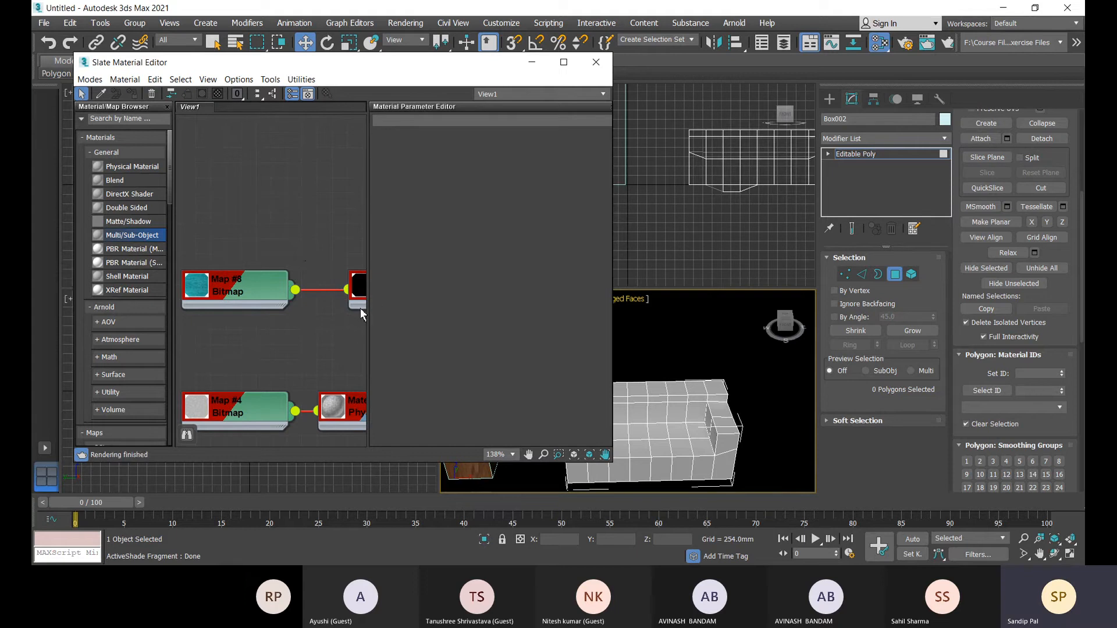
pyautogui.scroll(-8, 302, 320)
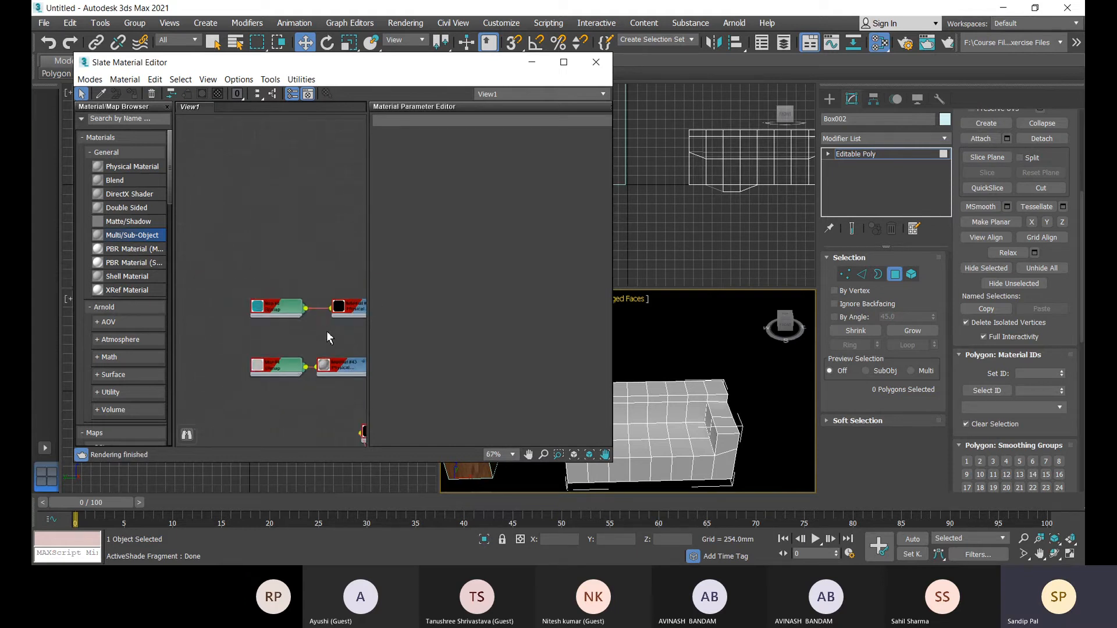
pyautogui.moveTo(333, 337); pyautogui.dragTo(231, 254, button='middle')
pyautogui.scroll(3, 197, 292)
pyautogui.scroll(2, 306, 260)
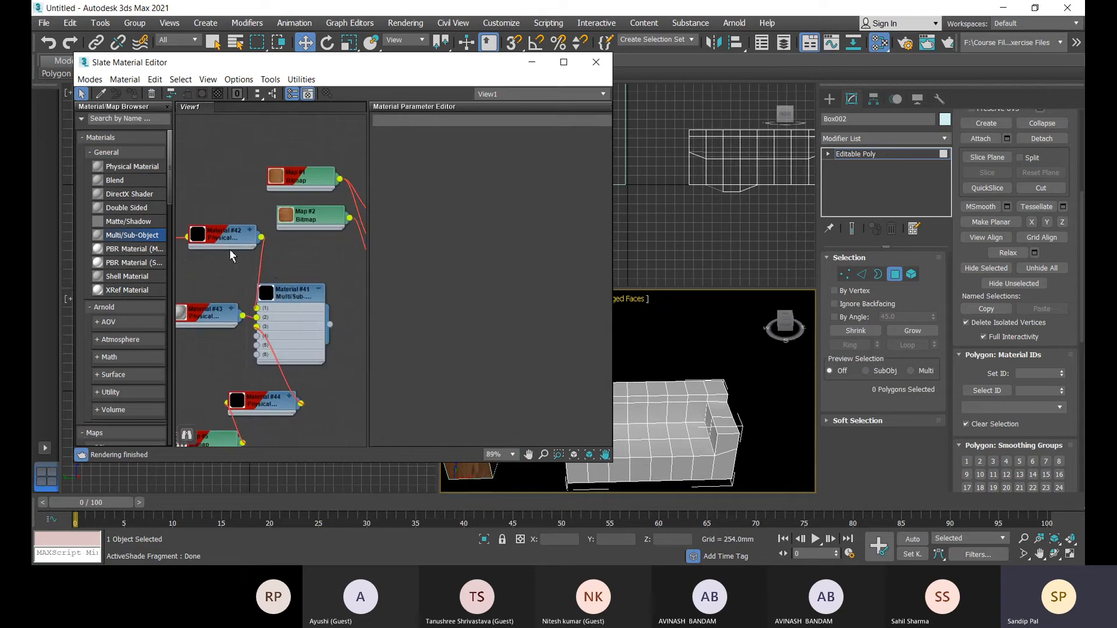
# Review the Multi/Sub-Object material's inputs and delete the Map #8 Bitmap node connected to Material #42
pyautogui.doubleClick(291, 298)
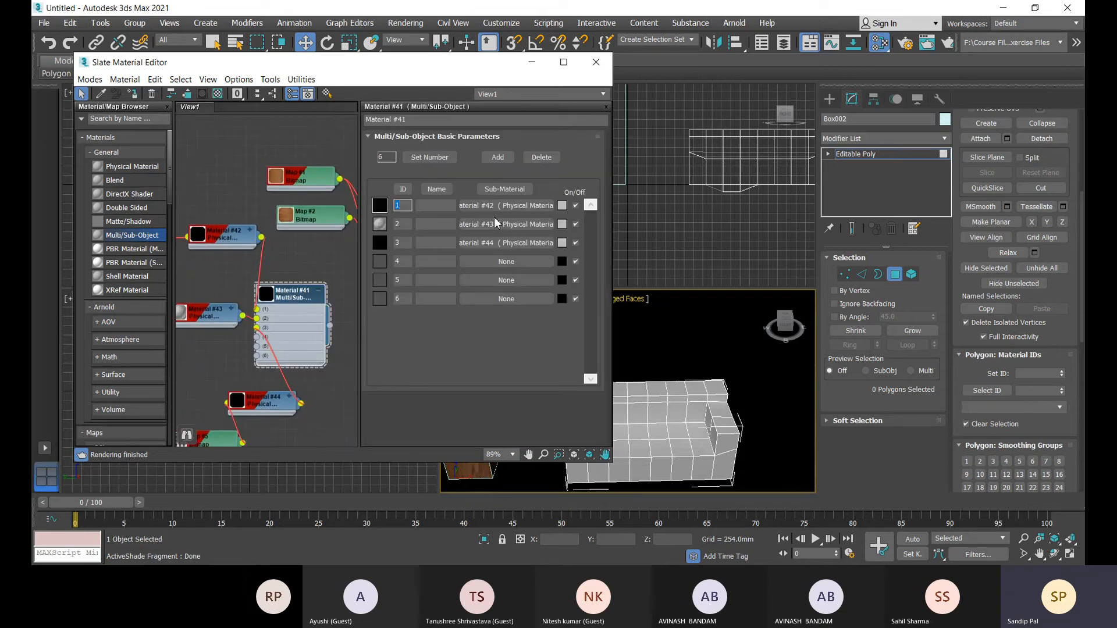
pyautogui.moveTo(254, 266); pyautogui.dragTo(358, 280, button='middle')
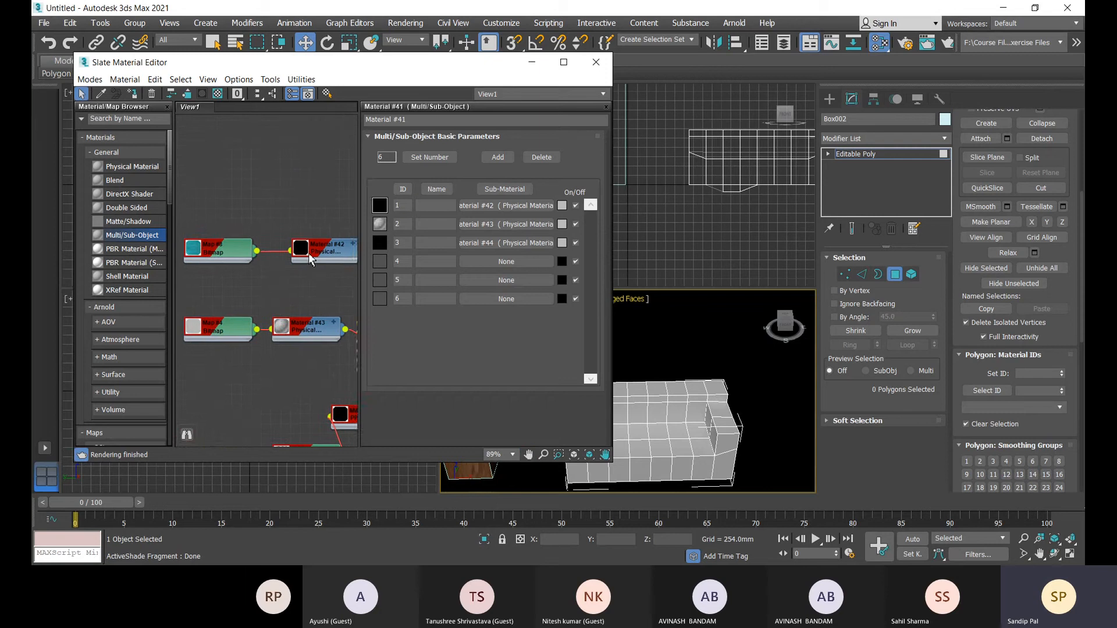
pyautogui.click(322, 248)
pyautogui.doubleClick(321, 250)
pyautogui.doubleClick(228, 253)
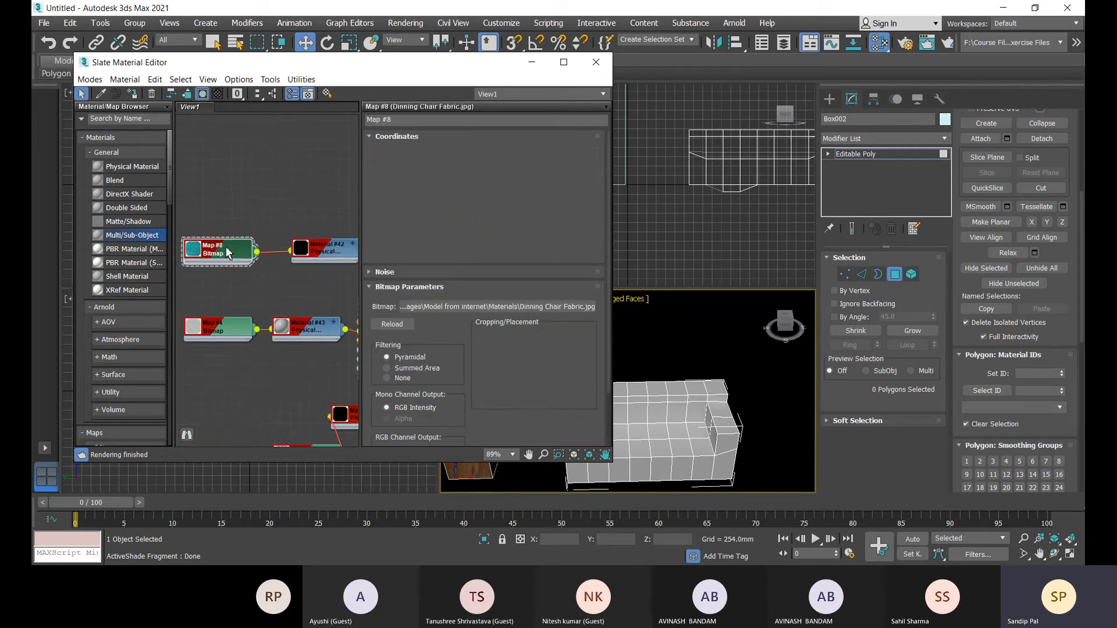
pyautogui.click(249, 270)
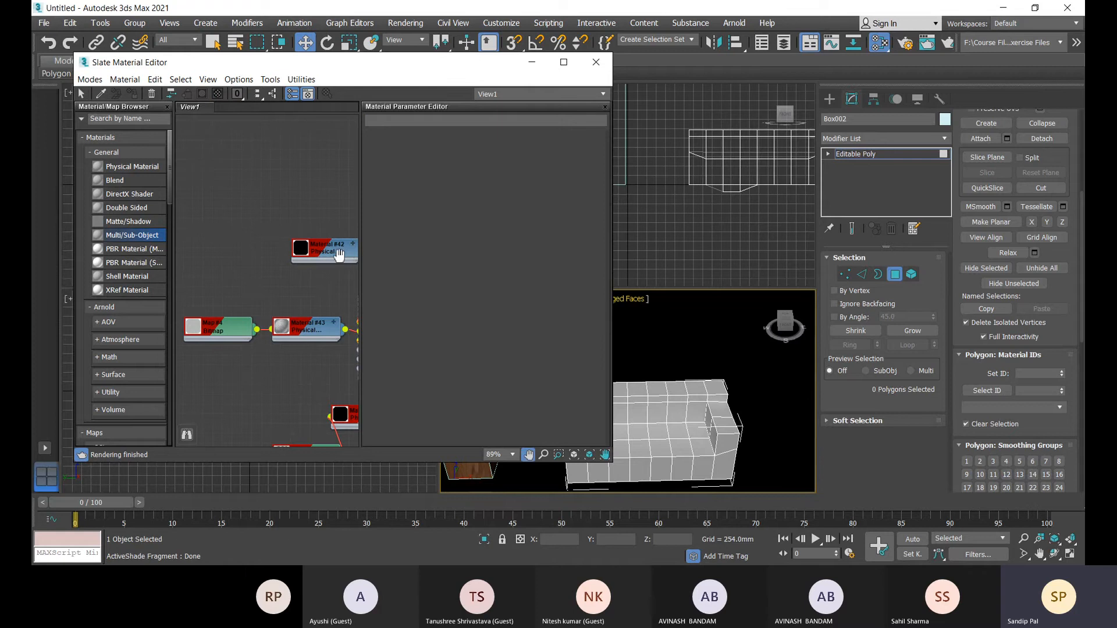
# Delete the Material #42 node feeding the first input of the Multi/Sub-Object material
pyautogui.moveTo(354, 256); pyautogui.dragTo(235, 236, button='middle')
pyautogui.doubleClick(226, 228)
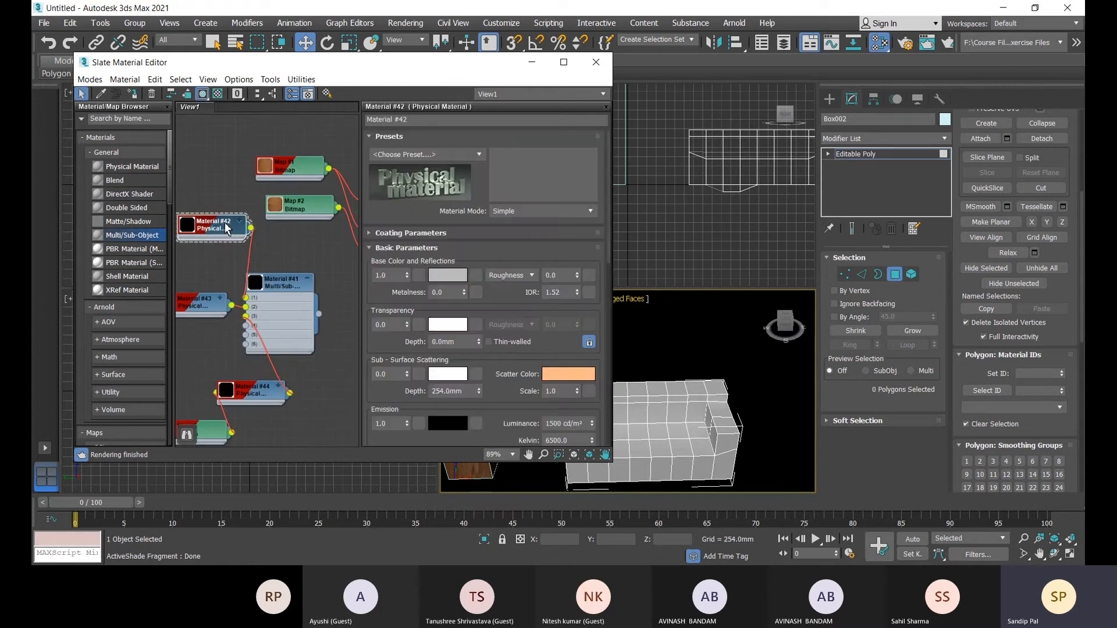
pyautogui.press('Delete')
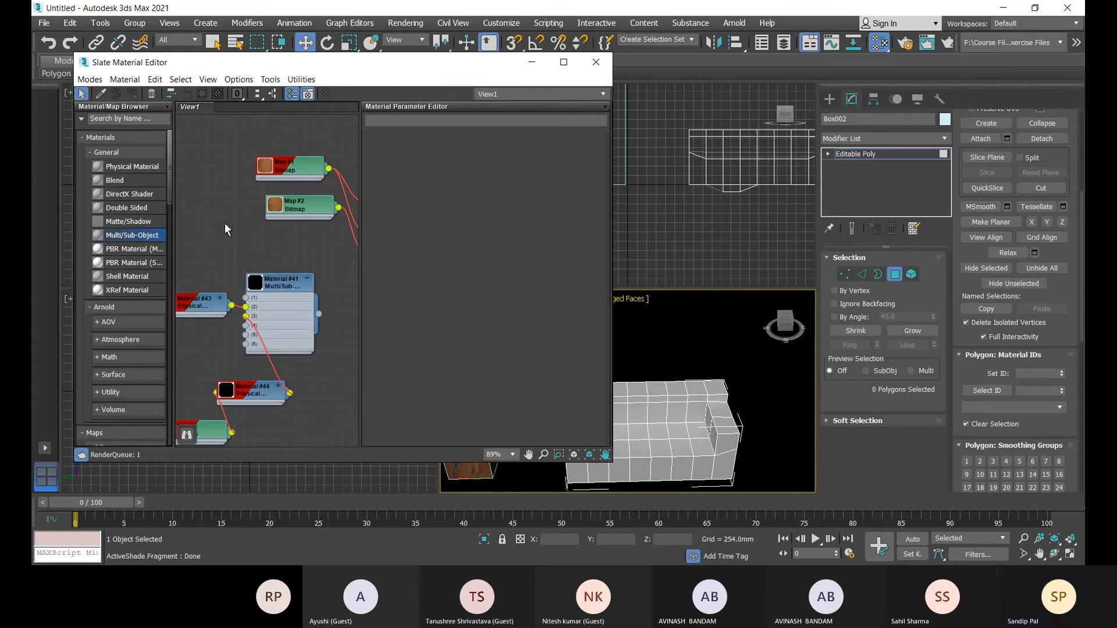
# Assign a new Physical Material to the empty ID 1 sub-material of Material #41
pyautogui.moveTo(254, 287); pyautogui.dragTo(378, 269, button='middle')
pyautogui.moveTo(319, 297); pyautogui.dragTo(185, 281, button='middle')
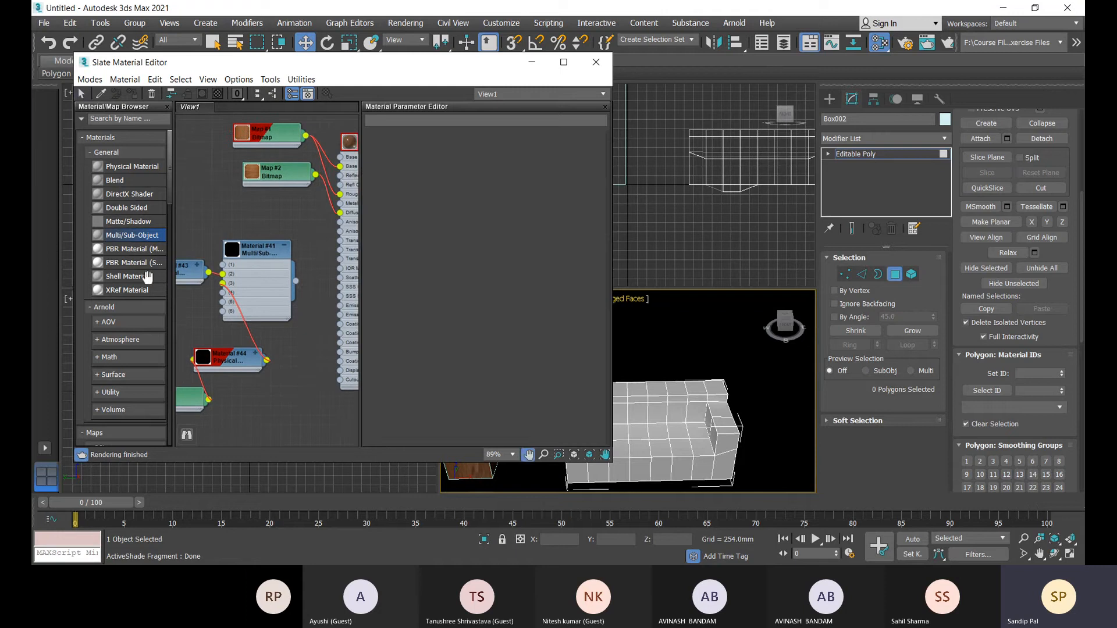
pyautogui.doubleClick(250, 249)
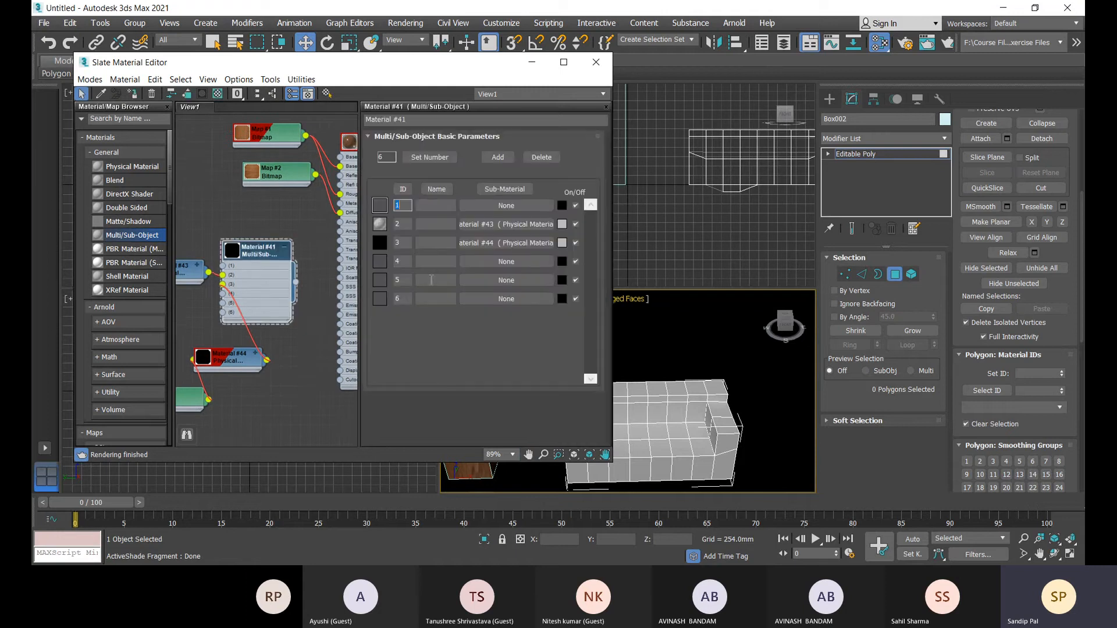
pyautogui.click(500, 204)
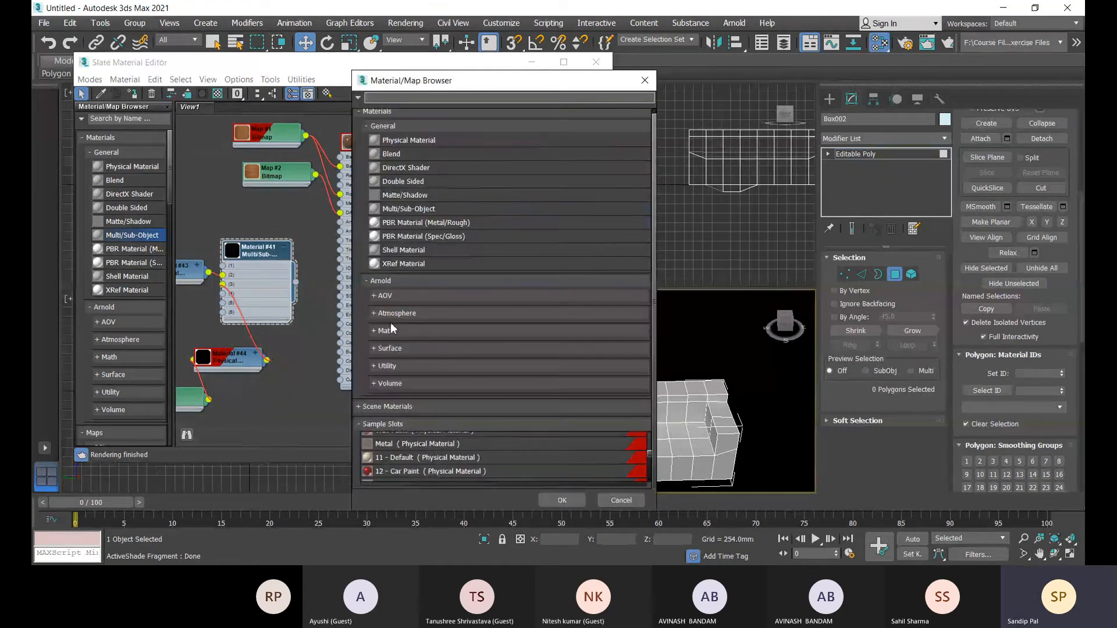
pyautogui.scroll(1, 401, 267)
pyautogui.click(405, 148)
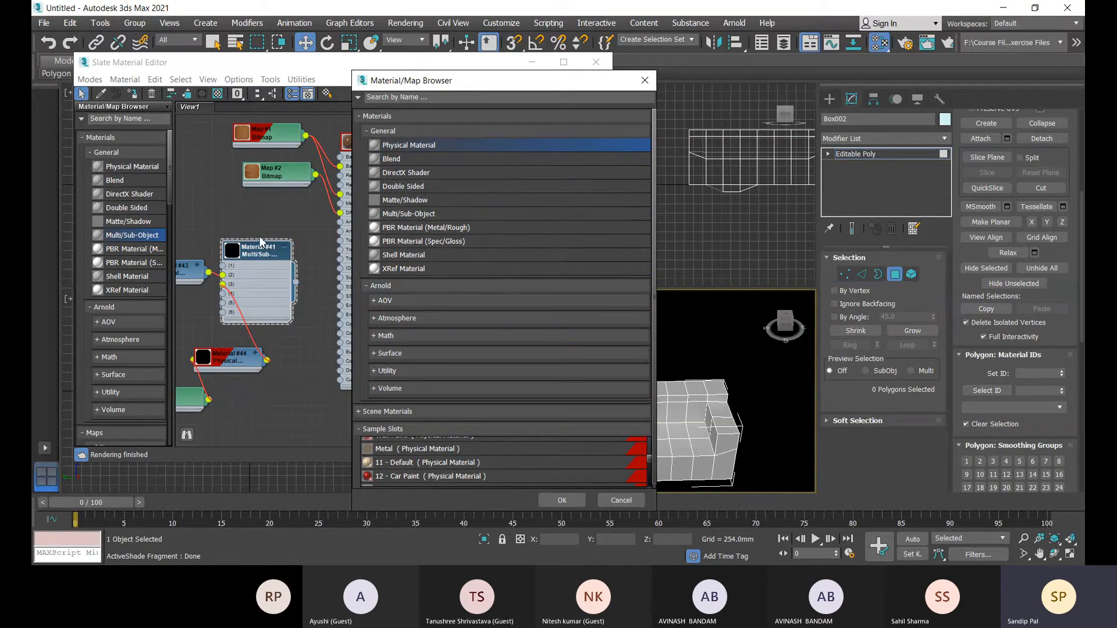
pyautogui.doubleClick(410, 145)
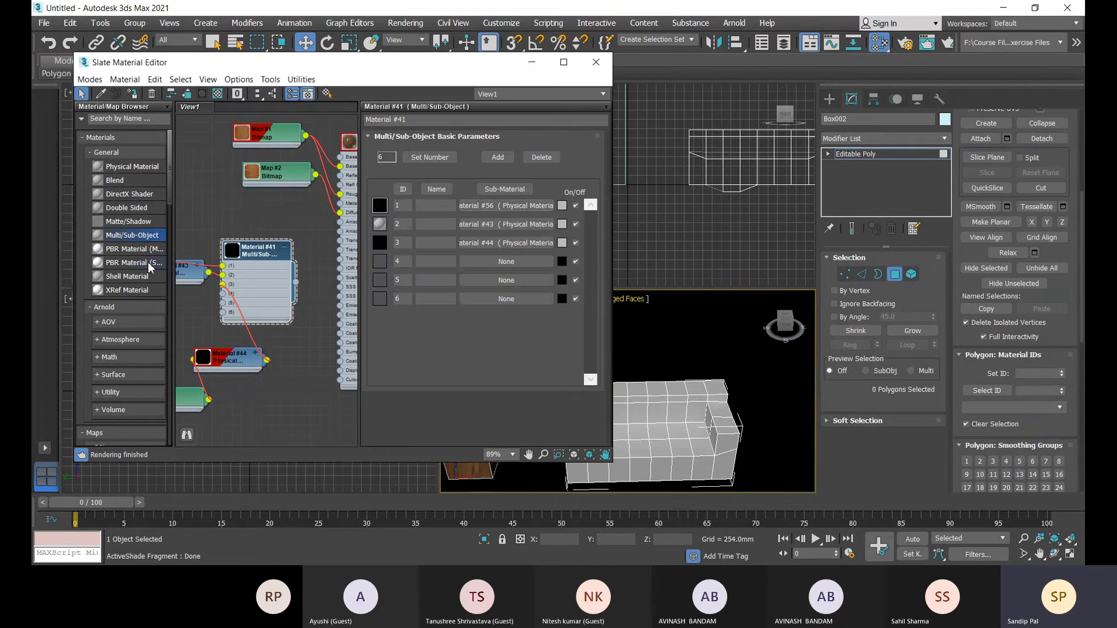
# Move the expanded Material #56 node slightly higher in the node graph
pyautogui.moveTo(261, 231); pyautogui.dragTo(359, 238, button='middle')
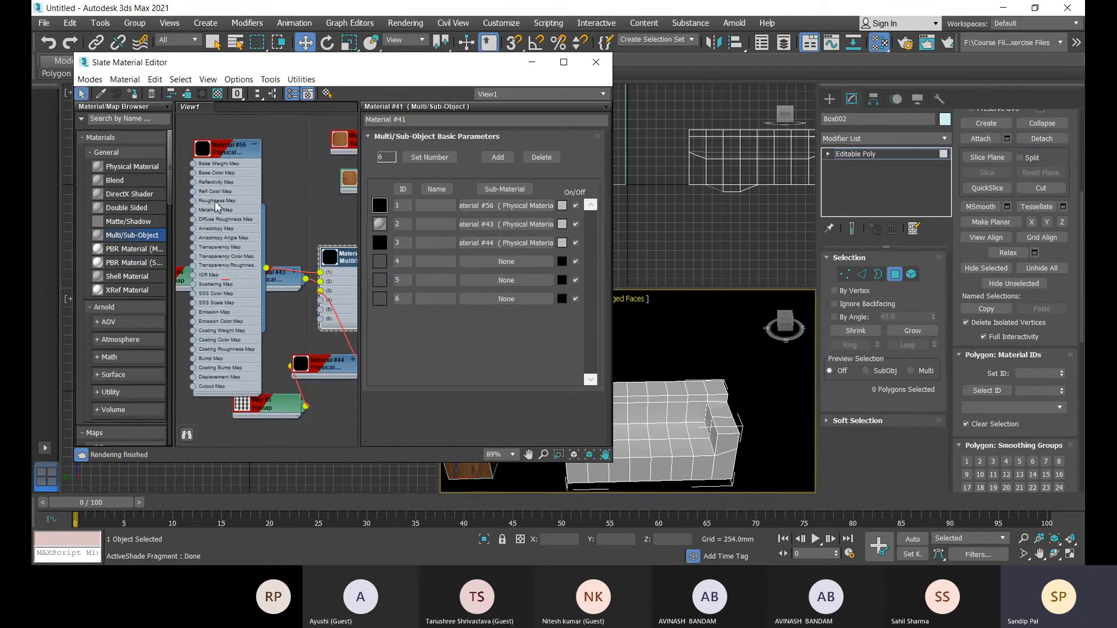
pyautogui.click(233, 154)
pyautogui.moveTo(233, 154); pyautogui.dragTo(243, 135)
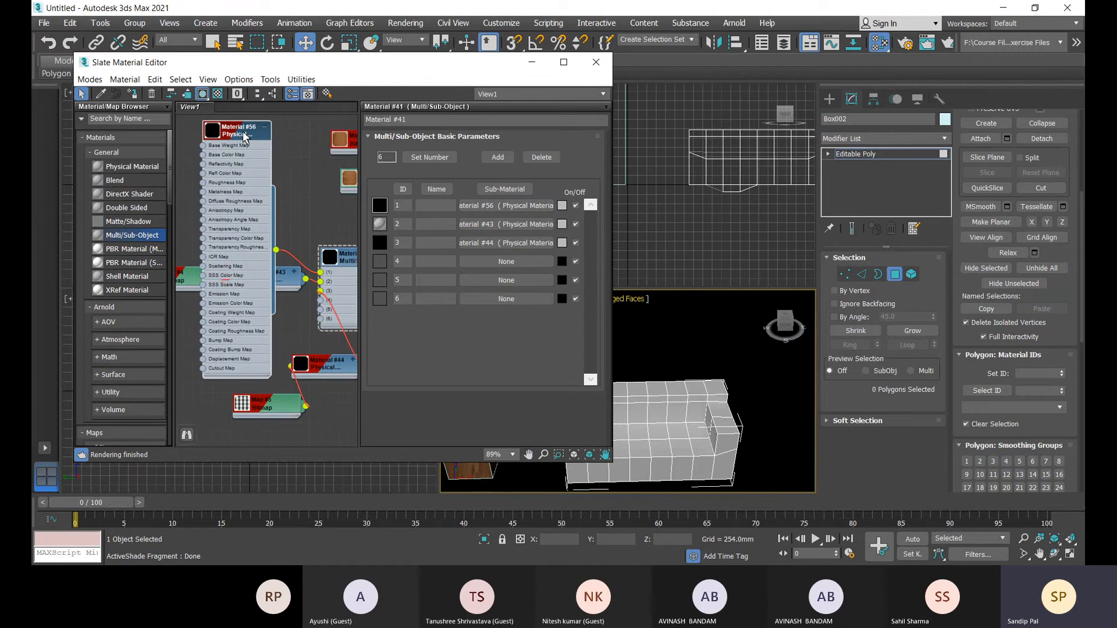
# Load Dinning Chair Fabric.jpg as a Bitmap into the base color map of Material #56
pyautogui.doubleClick(224, 163)
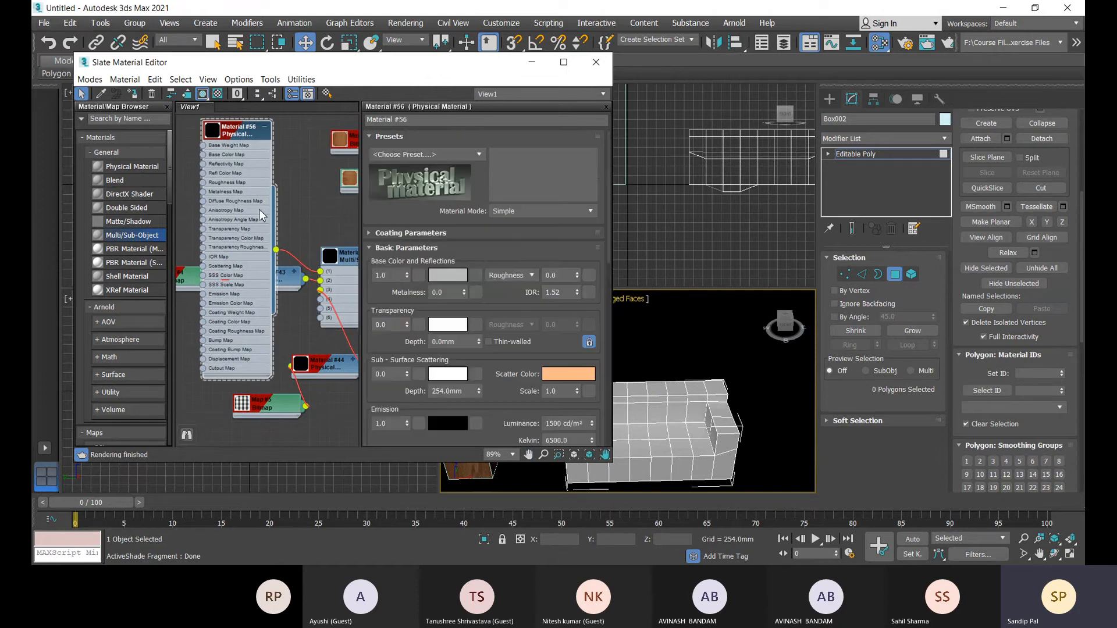
pyautogui.click(478, 278)
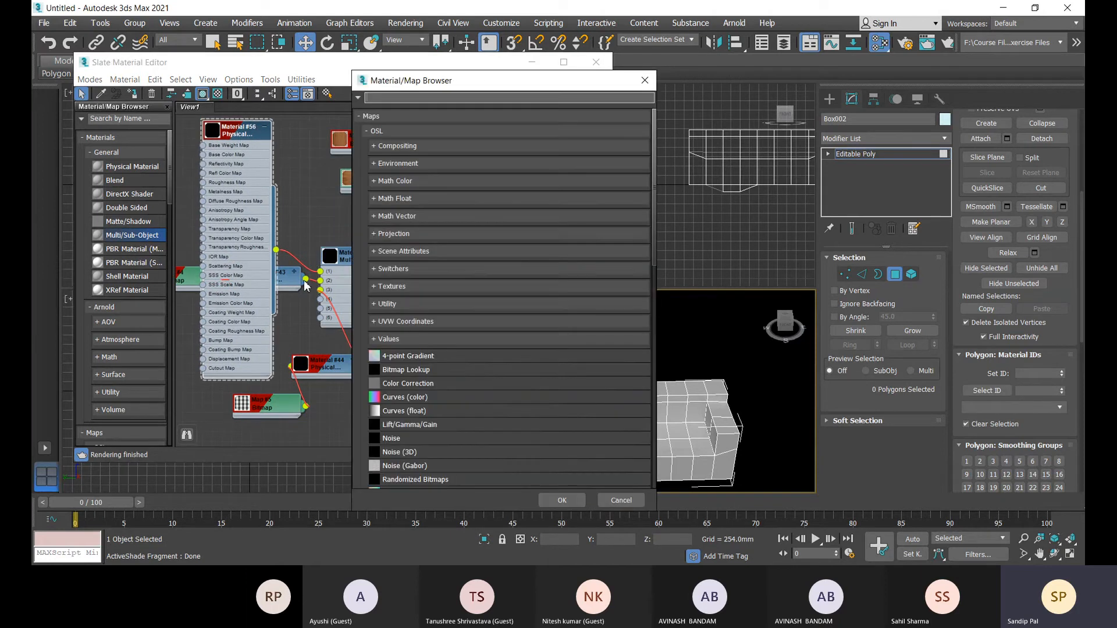
pyautogui.scroll(-8, 420, 387)
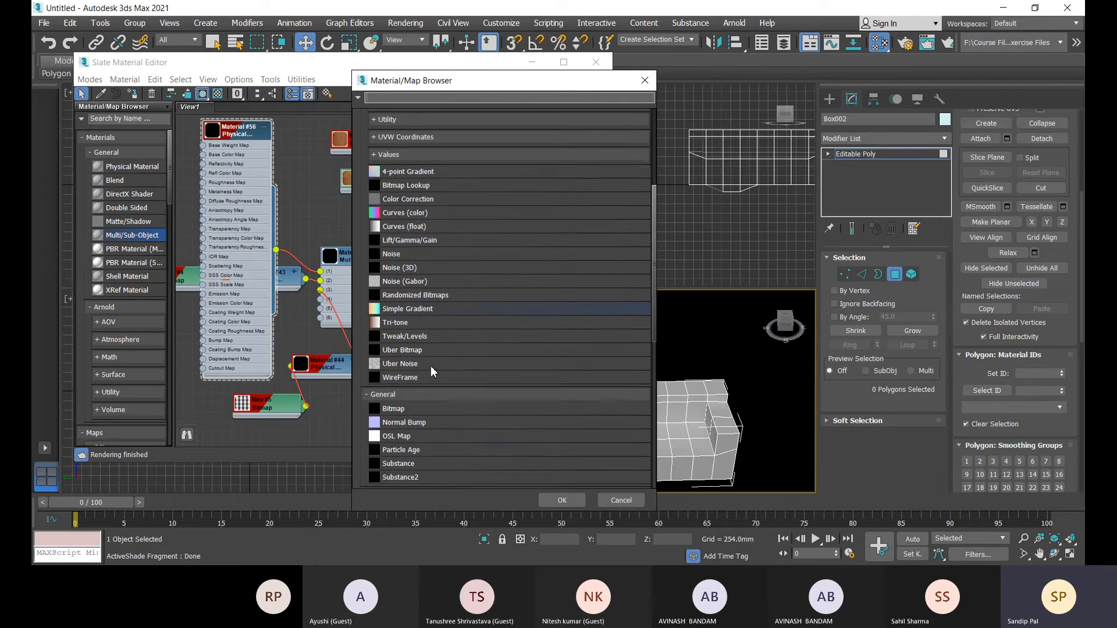
pyautogui.doubleClick(409, 359)
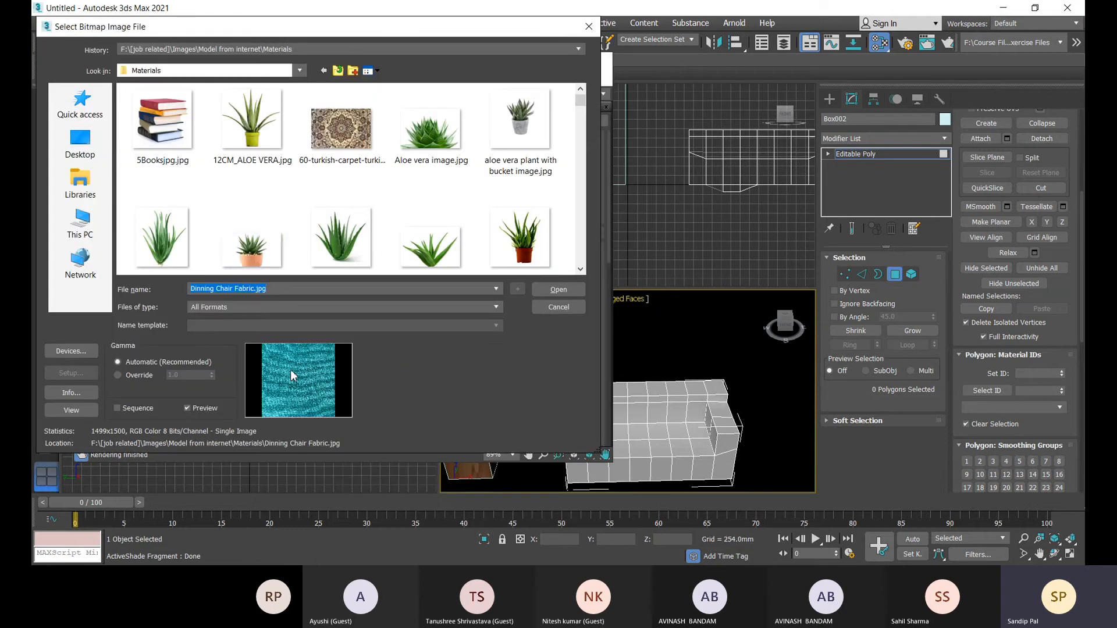
pyautogui.scroll(-10, 268, 226)
pyautogui.scroll(10, 268, 226)
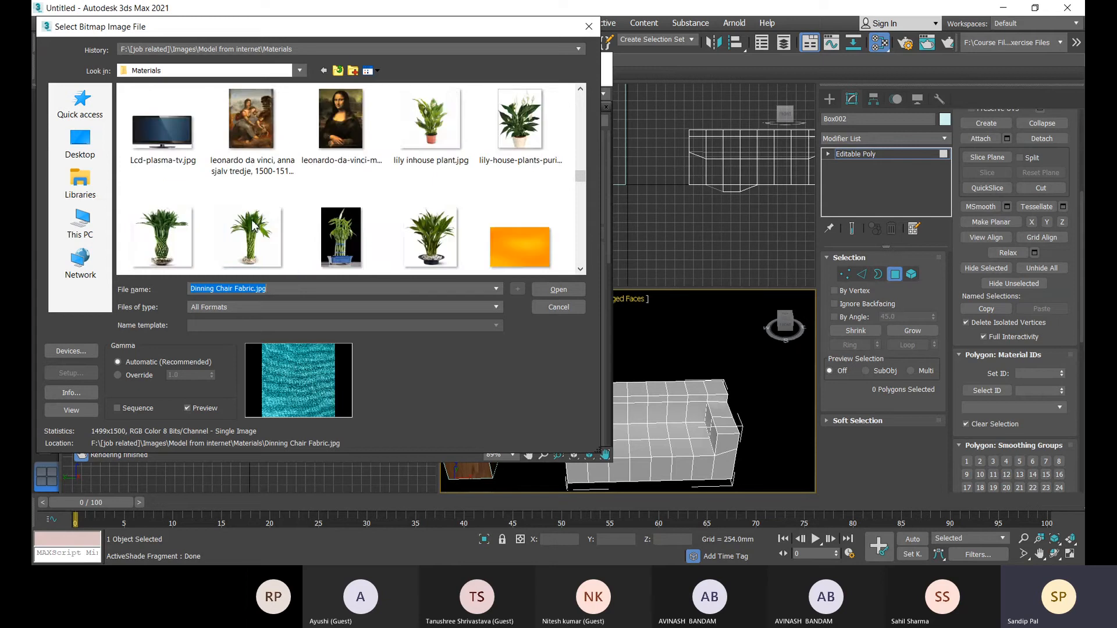
pyautogui.scroll(-10, 251, 226)
pyautogui.scroll(2, 235, 225)
pyautogui.scroll(2, 235, 226)
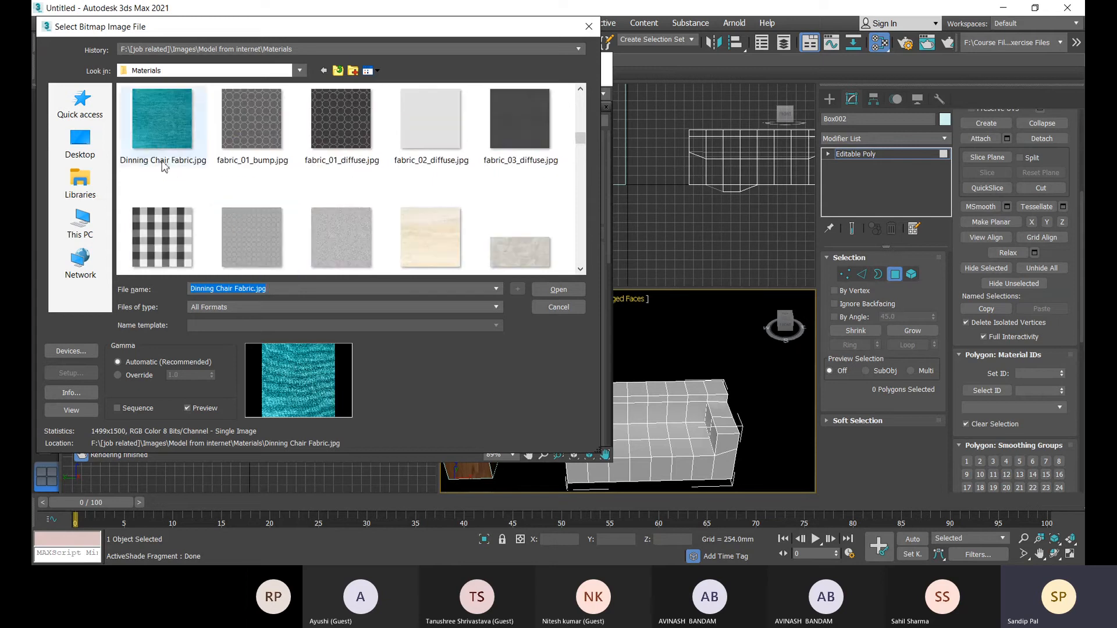
pyautogui.click(163, 151)
pyautogui.doubleClick(163, 145)
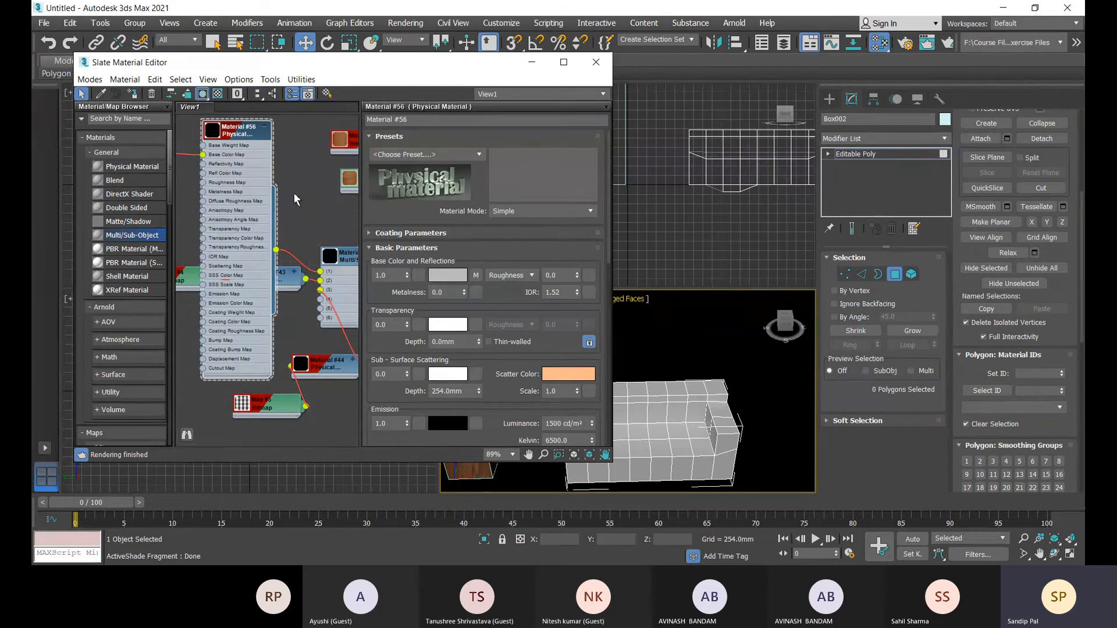
# Collapse the Material #56 node and line it up with its fabric bitmap above the Material #43 row
pyautogui.moveTo(295, 193); pyautogui.dragTo(414, 239, button='middle')
pyautogui.scroll(1, 248, 194)
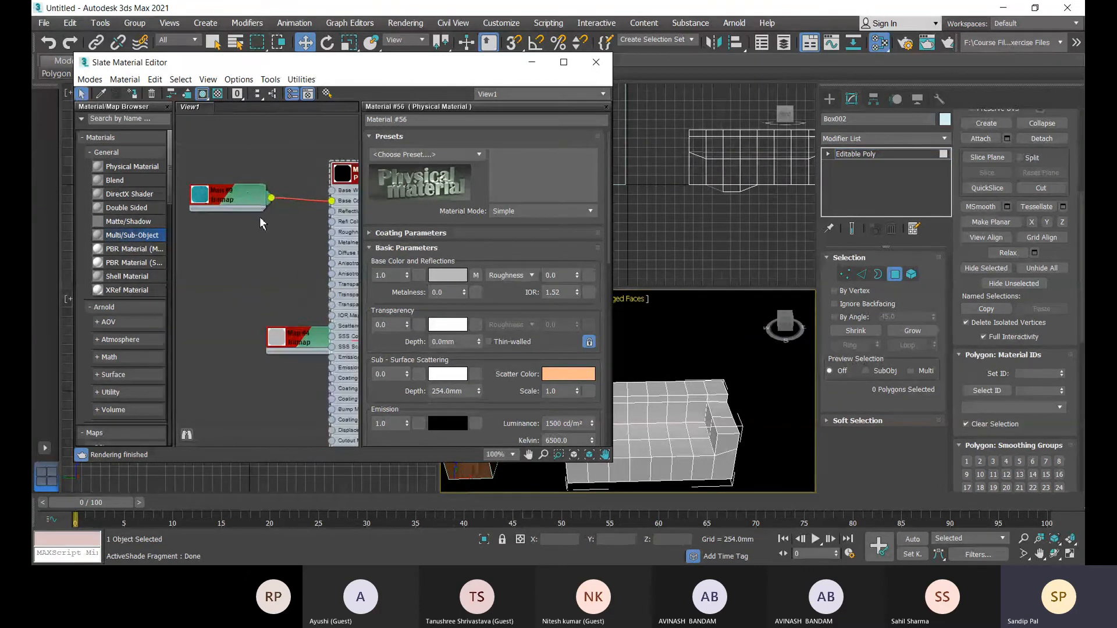
pyautogui.moveTo(259, 220); pyautogui.dragTo(191, 168, button='middle')
pyautogui.scroll(-4, 233, 218)
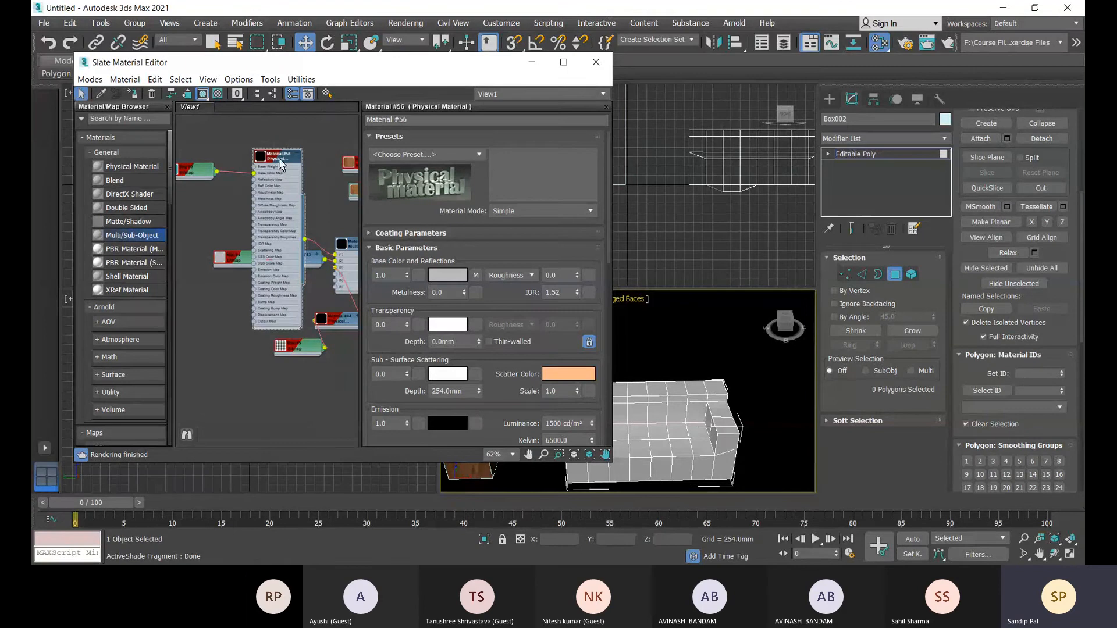
pyautogui.click(297, 153)
pyautogui.moveTo(292, 212); pyautogui.dragTo(288, 286, button='middle')
pyautogui.moveTo(265, 228); pyautogui.dragTo(292, 296)
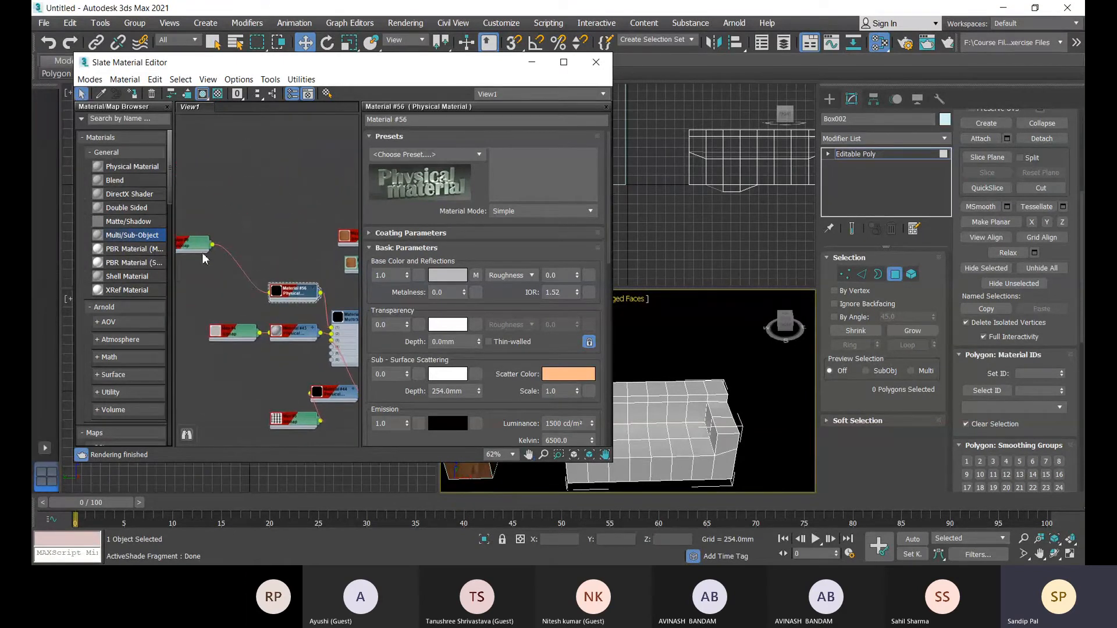
pyautogui.moveTo(195, 242); pyautogui.dragTo(235, 289)
pyautogui.scroll(1, 262, 336)
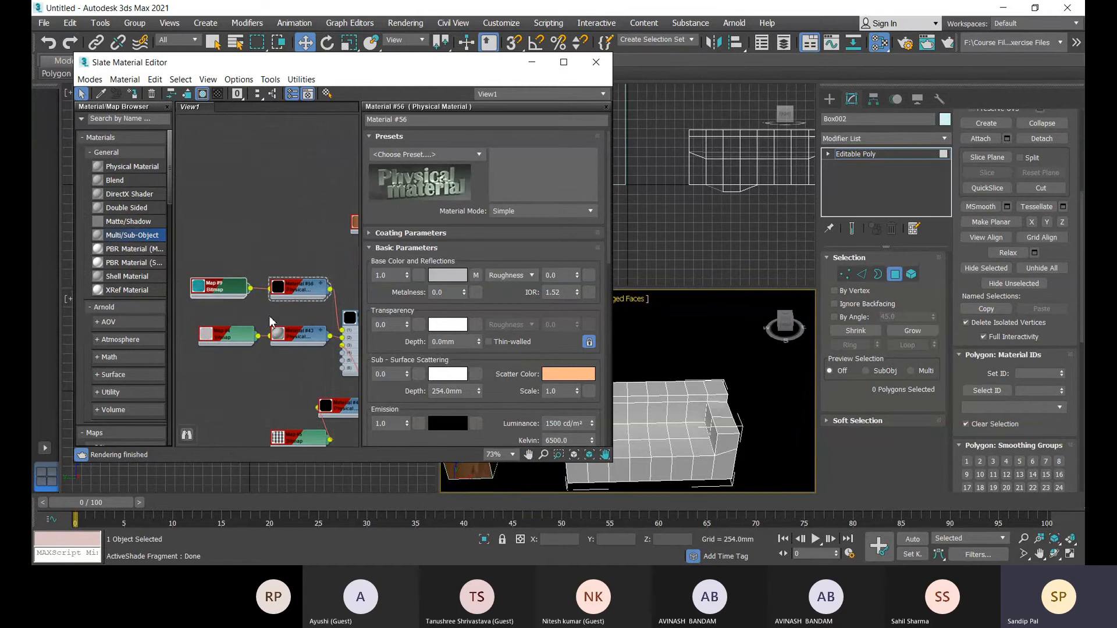
# Place the Map #5 bitmap ahead of Material #44 and rewire Material #44 to input 5 of the Multi/Sub-Object material
pyautogui.moveTo(275, 320); pyautogui.dragTo(233, 256, button='middle')
pyautogui.moveTo(252, 367); pyautogui.dragTo(227, 332)
pyautogui.scroll(2, 292, 298)
pyautogui.moveTo(306, 340)
pyautogui.mouseDown(button='middle')
pyautogui.moveTo(265, 334)
pyautogui.moveTo(288, 348)
pyautogui.mouseUp(button='middle')
pyautogui.scroll(1, 267, 339)
pyautogui.moveTo(276, 263); pyautogui.dragTo(277, 287)
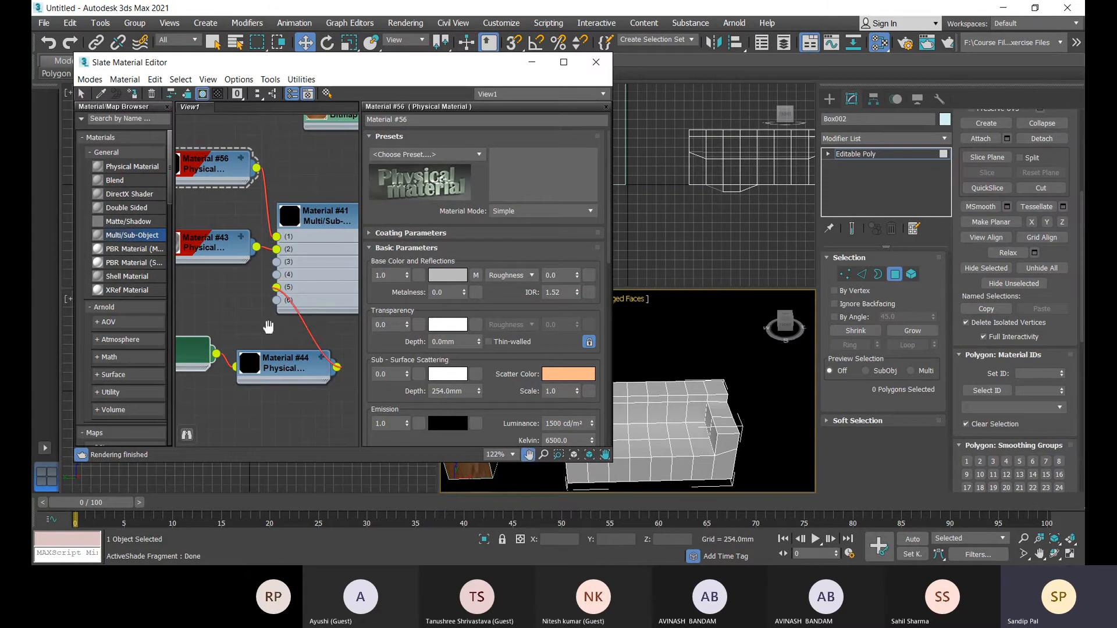
# Move the Material #44 node directly below Material #43 and shift its Map #5 bitmap clear of it
pyautogui.moveTo(224, 323); pyautogui.dragTo(291, 329, button='middle')
pyautogui.moveTo(329, 375); pyautogui.dragTo(249, 309)
pyautogui.moveTo(236, 363); pyautogui.dragTo(194, 364)
pyautogui.moveTo(317, 330)
pyautogui.mouseDown(button='middle')
pyautogui.moveTo(366, 326)
pyautogui.moveTo(333, 337)
pyautogui.mouseUp(button='middle')
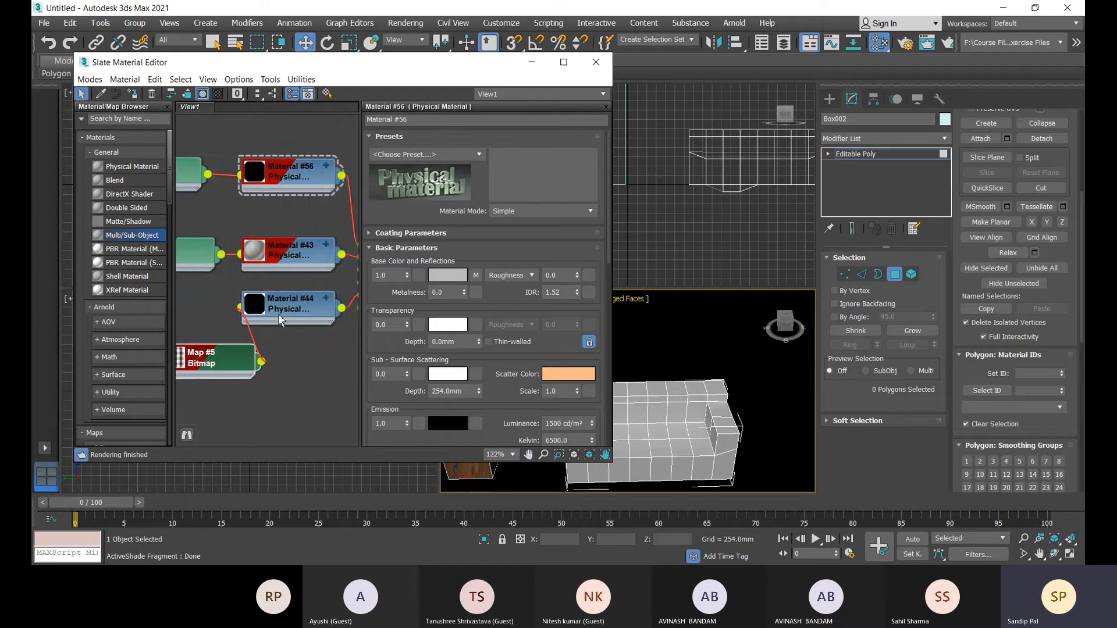
# Set the U tiling of the Map #5 fabric_04_diffuse.jpg bitmap to about 0.3
pyautogui.doubleClick(218, 361)
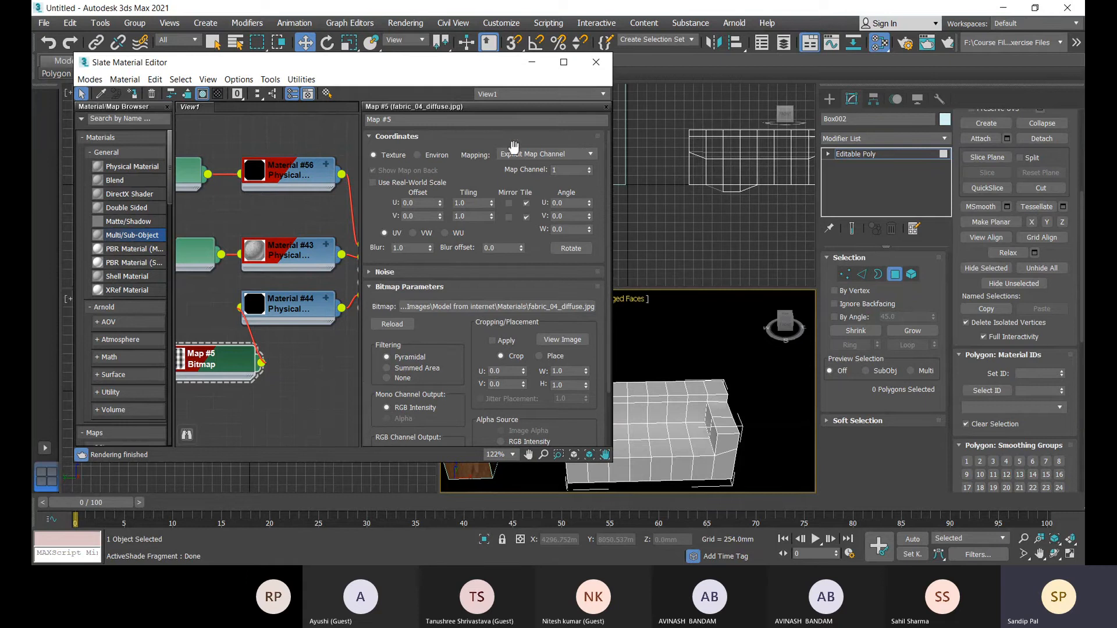
pyautogui.click(491, 205)
pyautogui.moveTo(492, 210); pyautogui.dragTo(497, 208)
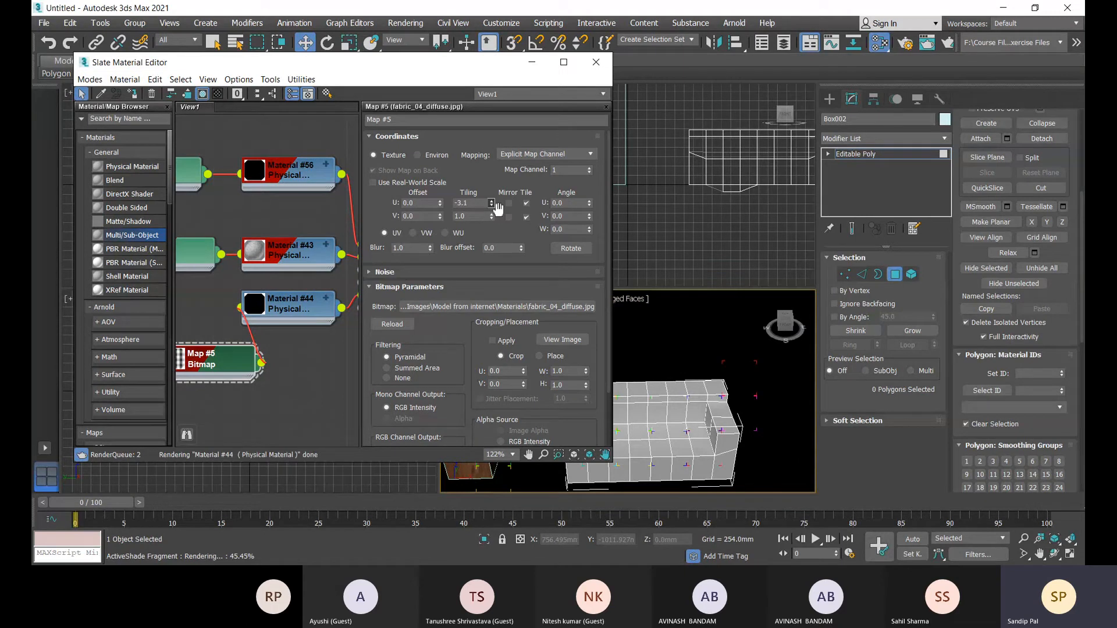
pyautogui.moveTo(491, 203); pyautogui.dragTo(493, 181)
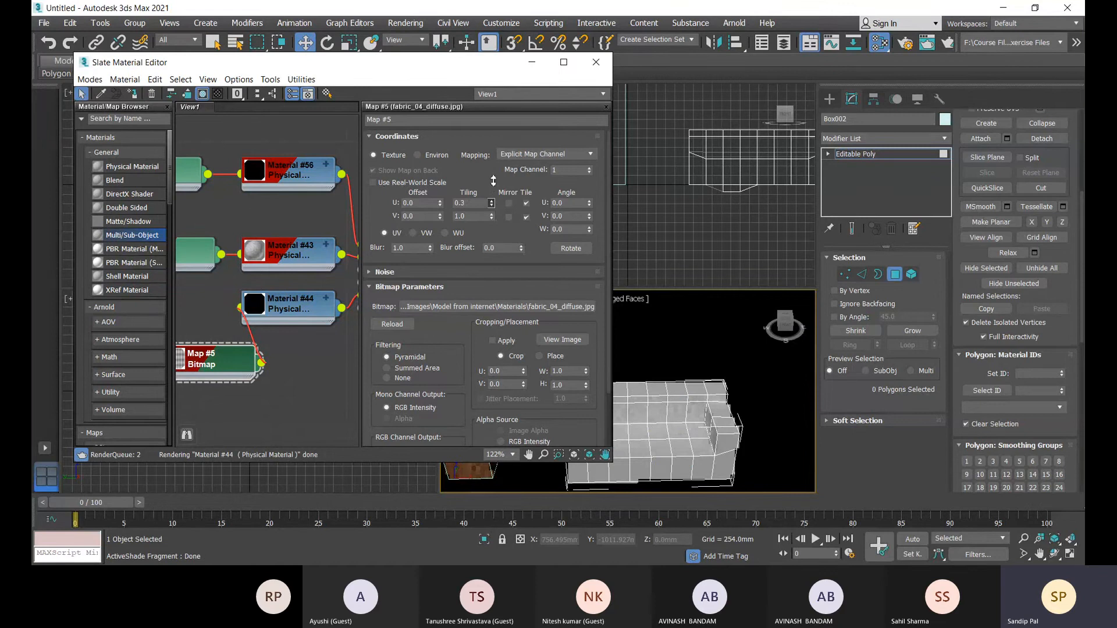
# Check Material #56 and Material #43, then apply the Multi/Sub-Object Material #41 to the sofa Box002
pyautogui.doubleClick(267, 185)
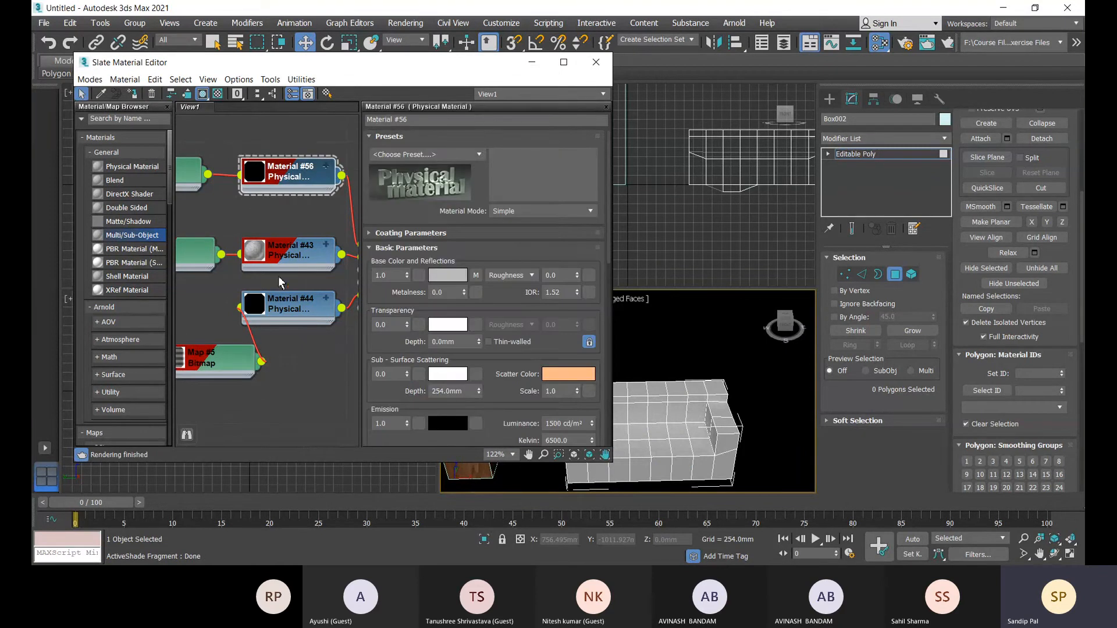
pyautogui.doubleClick(288, 265)
pyautogui.moveTo(297, 344); pyautogui.dragTo(186, 360, button='middle')
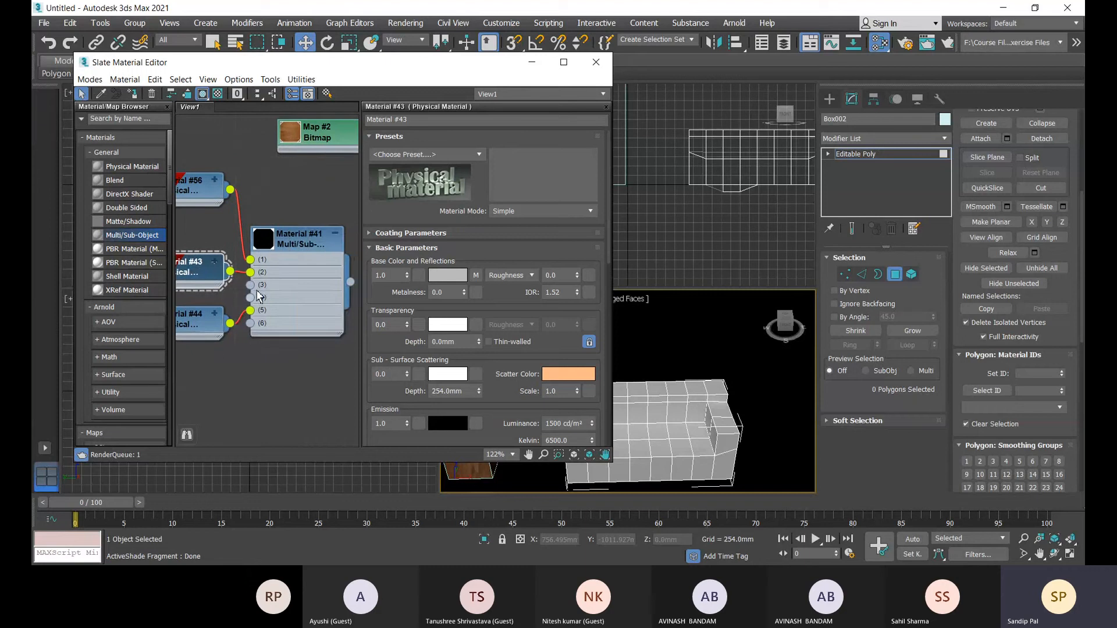
pyautogui.doubleClick(307, 243)
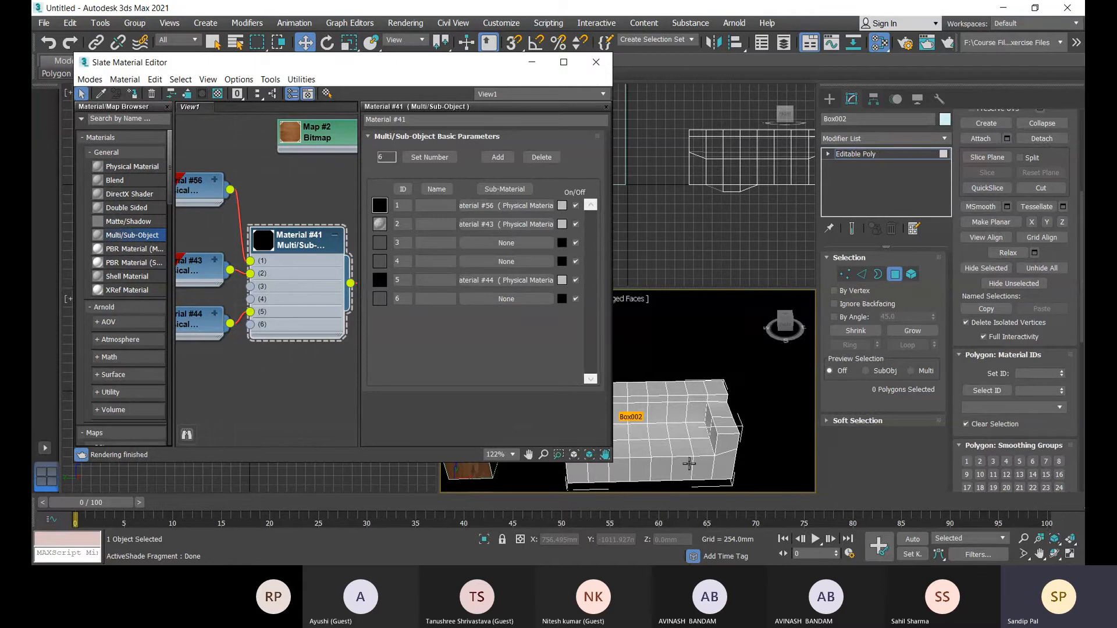
pyautogui.moveTo(689, 464); pyautogui.dragTo(689, 463)
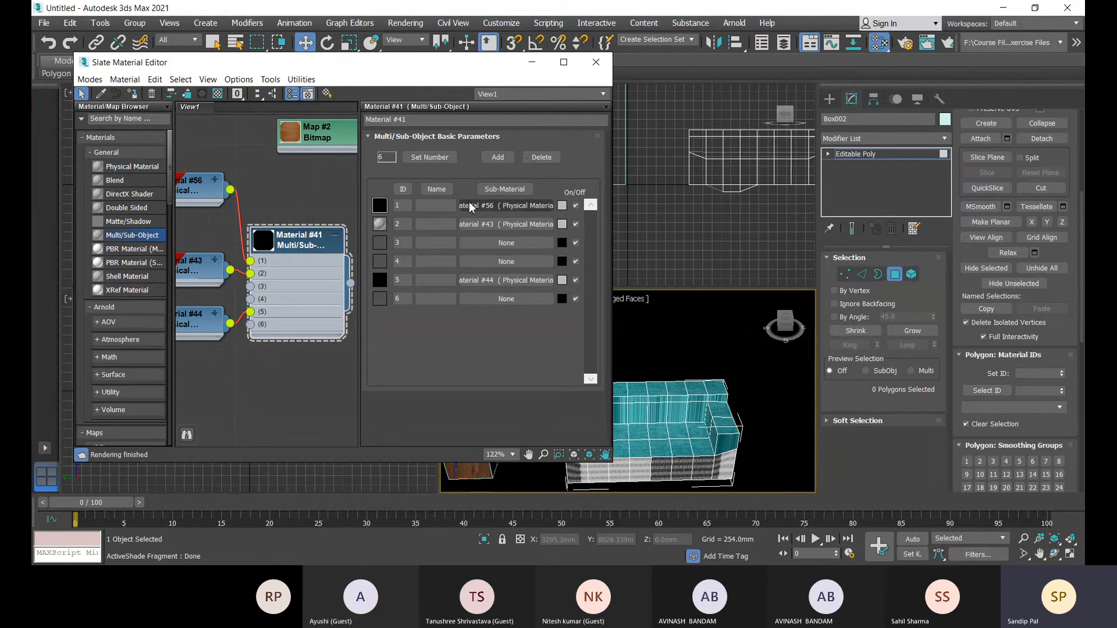
pyautogui.moveTo(250, 315)
pyautogui.mouseDown()
pyautogui.moveTo(253, 291)
pyautogui.moveTo(252, 318)
pyautogui.mouseUp()
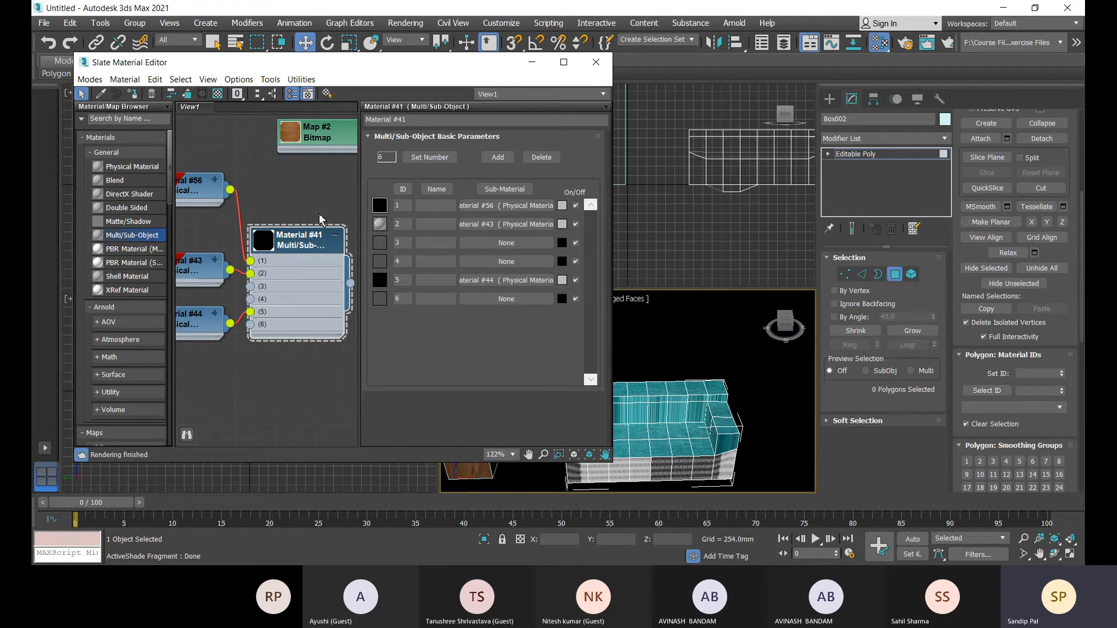
pyautogui.moveTo(309, 223); pyautogui.dragTo(324, 217, button='middle')
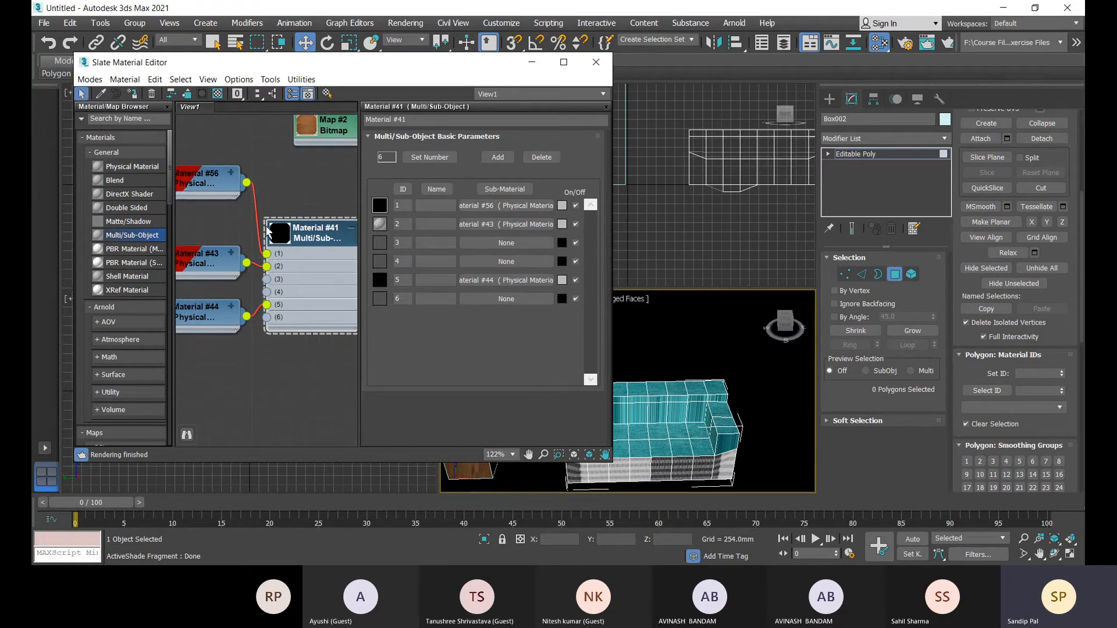
# Set the Map #9 Dinning Chair Fabric.jpg bitmap's tiling to about 20.6 in U and 15.1 in V, and close the material editor
pyautogui.moveTo(238, 212); pyautogui.dragTo(408, 241, button='middle')
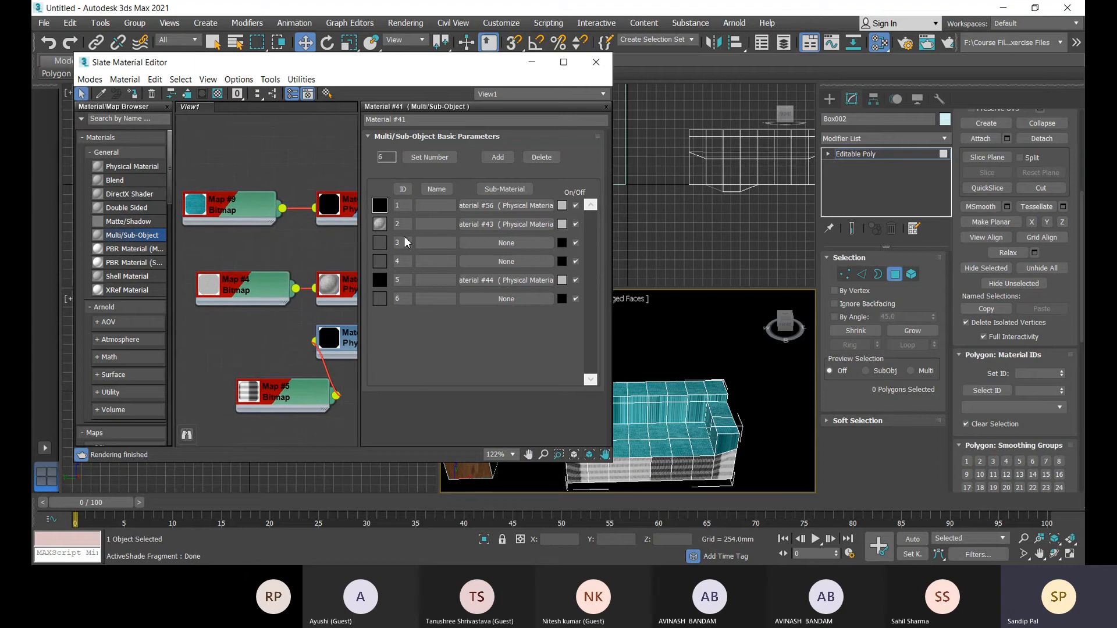
pyautogui.click(233, 215)
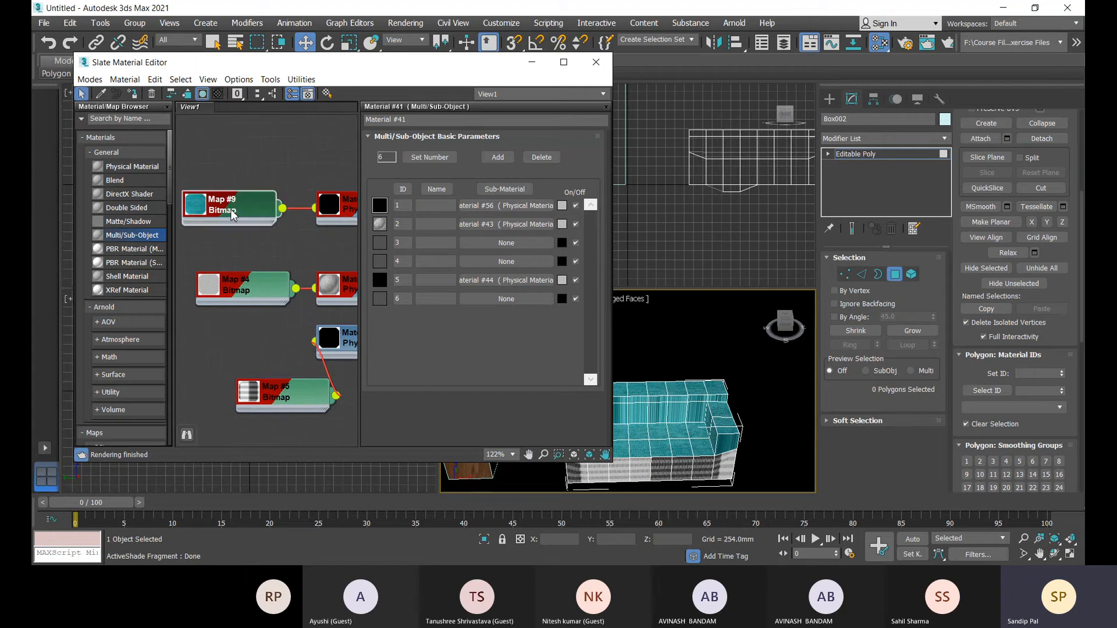
pyautogui.doubleClick(232, 215)
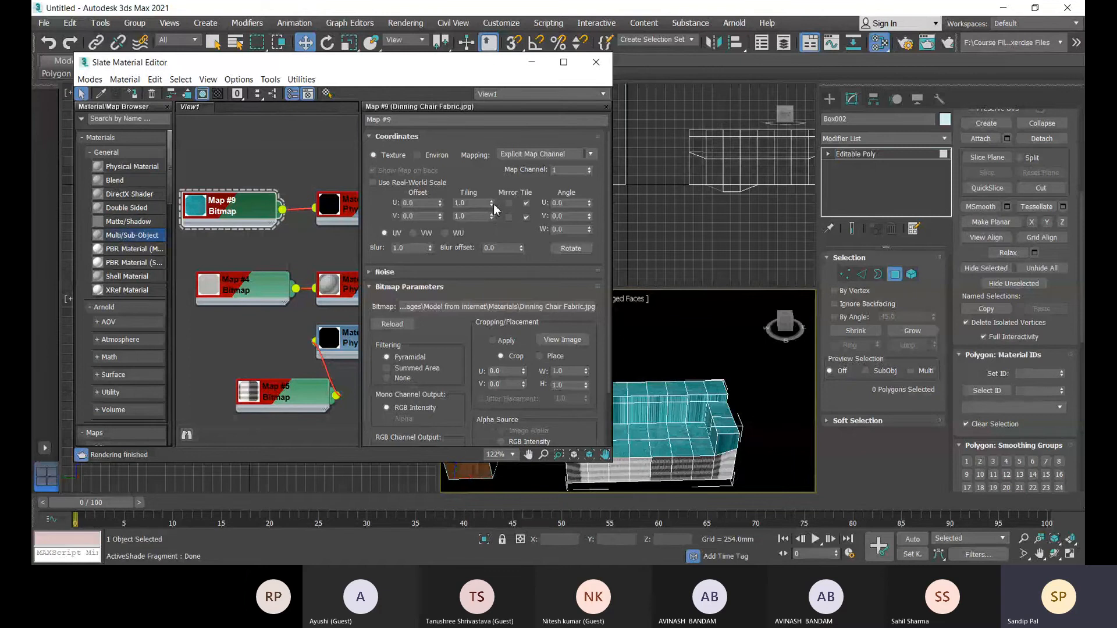
pyautogui.moveTo(493, 203); pyautogui.dragTo(496, 235)
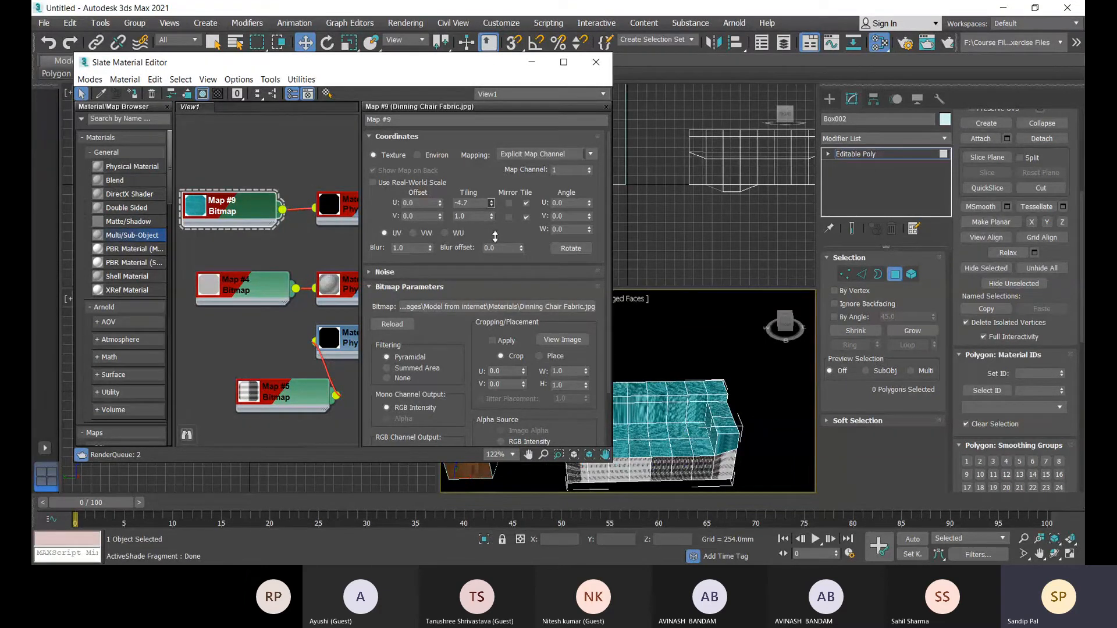
pyautogui.moveTo(495, 235); pyautogui.dragTo(395, 97)
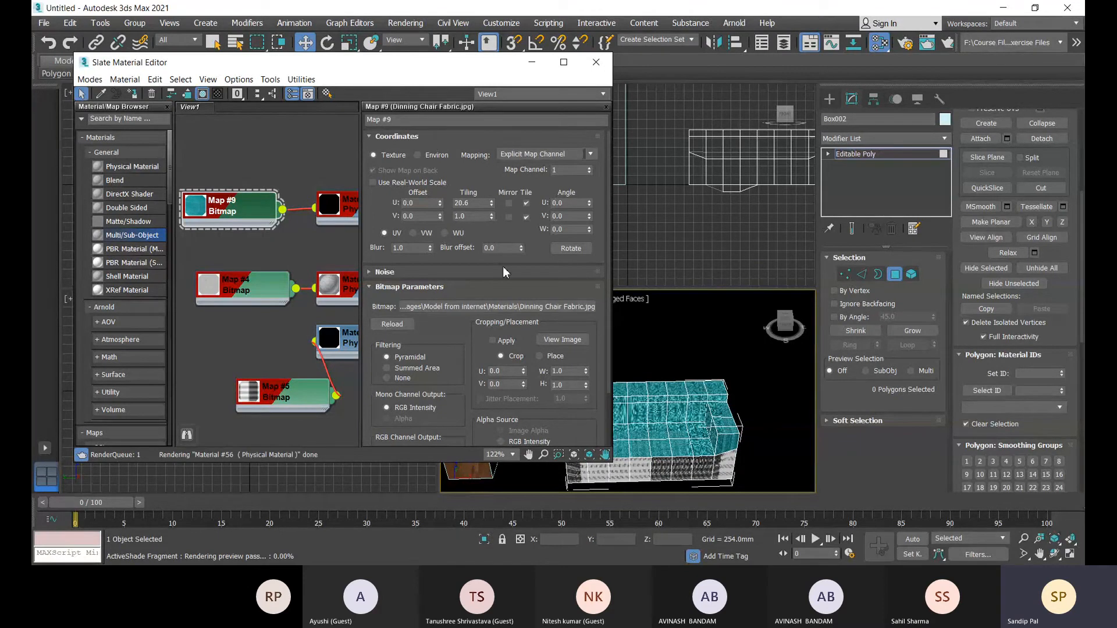
pyautogui.moveTo(492, 216); pyautogui.dragTo(489, 137)
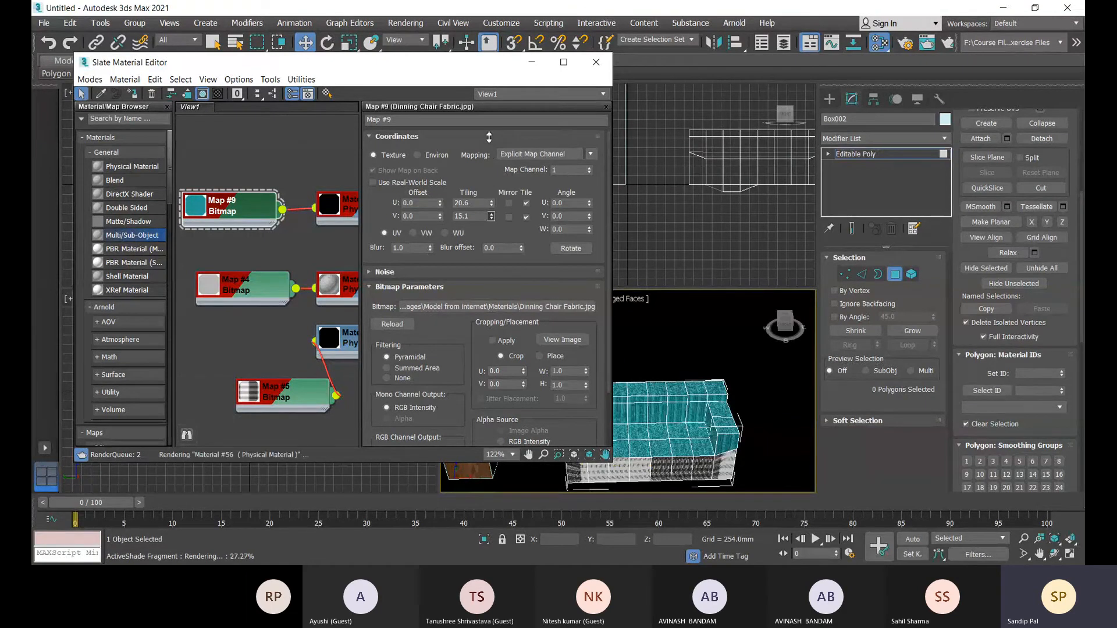
pyautogui.click(596, 71)
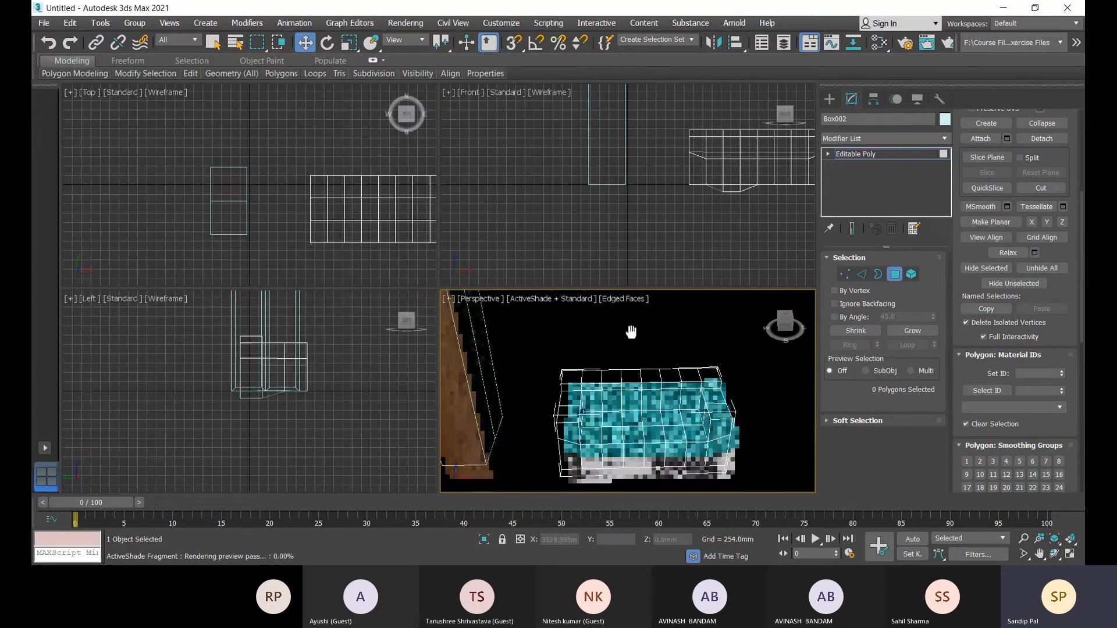
# Switch the Perspective viewport from ActiveShade to Standard and inspect the fabric on the sofa's seat and arms
pyautogui.moveTo(632, 332); pyautogui.dragTo(665, 348, button='middle')
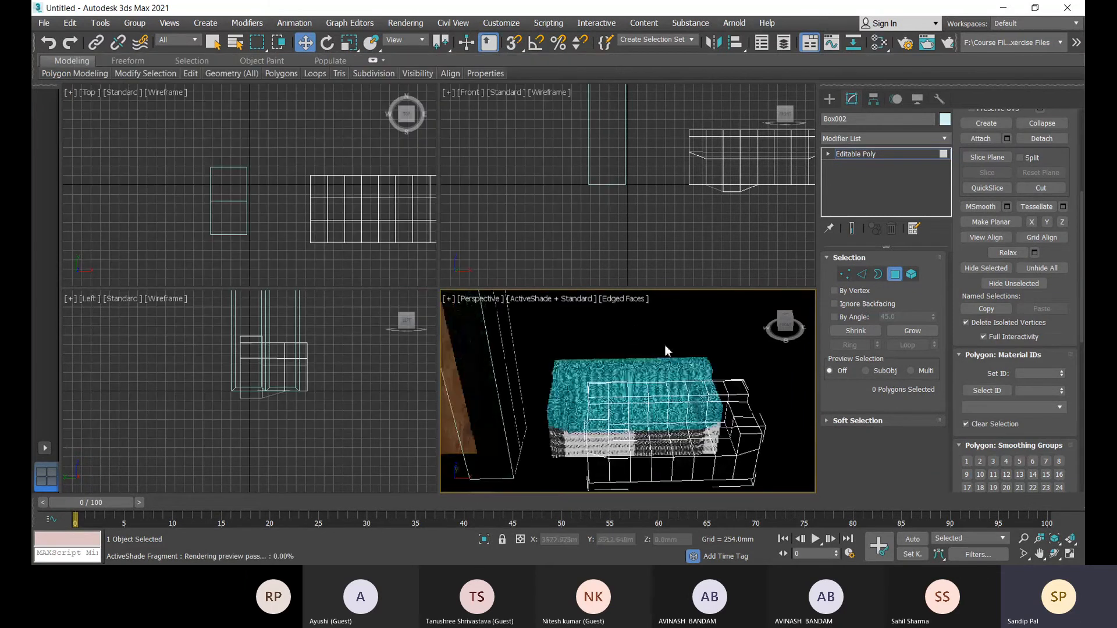
pyautogui.click(526, 298)
pyautogui.click(533, 308)
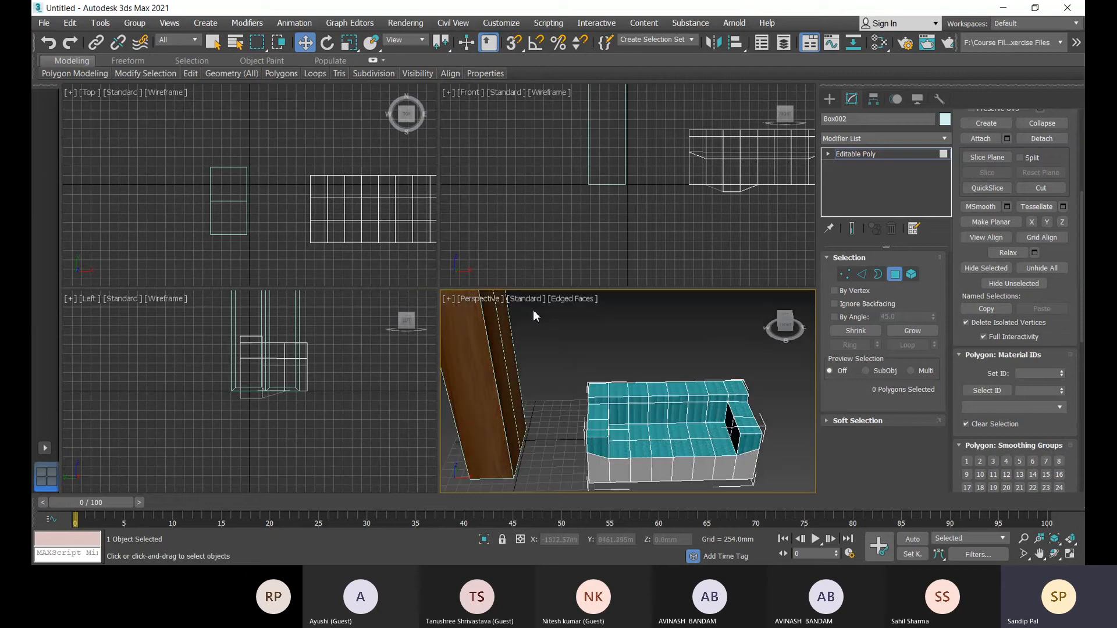
pyautogui.keyDown('alt'); pyautogui.moveTo(688, 355); pyautogui.dragTo(704, 407, button='middle'); pyautogui.keyUp('alt')
pyautogui.scroll(6, 699, 417)
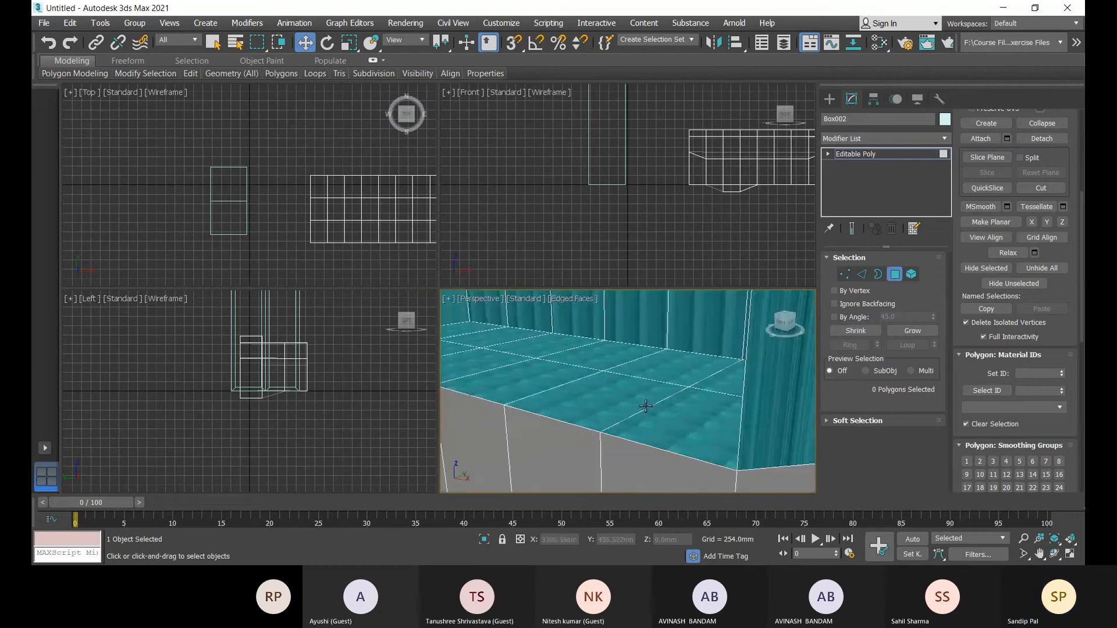
pyautogui.scroll(-5, 656, 401)
pyautogui.scroll(-2, 670, 405)
pyautogui.keyDown('alt'); pyautogui.moveTo(669, 405); pyautogui.dragTo(663, 382, button='middle'); pyautogui.keyUp('alt')
pyautogui.scroll(2, 663, 383)
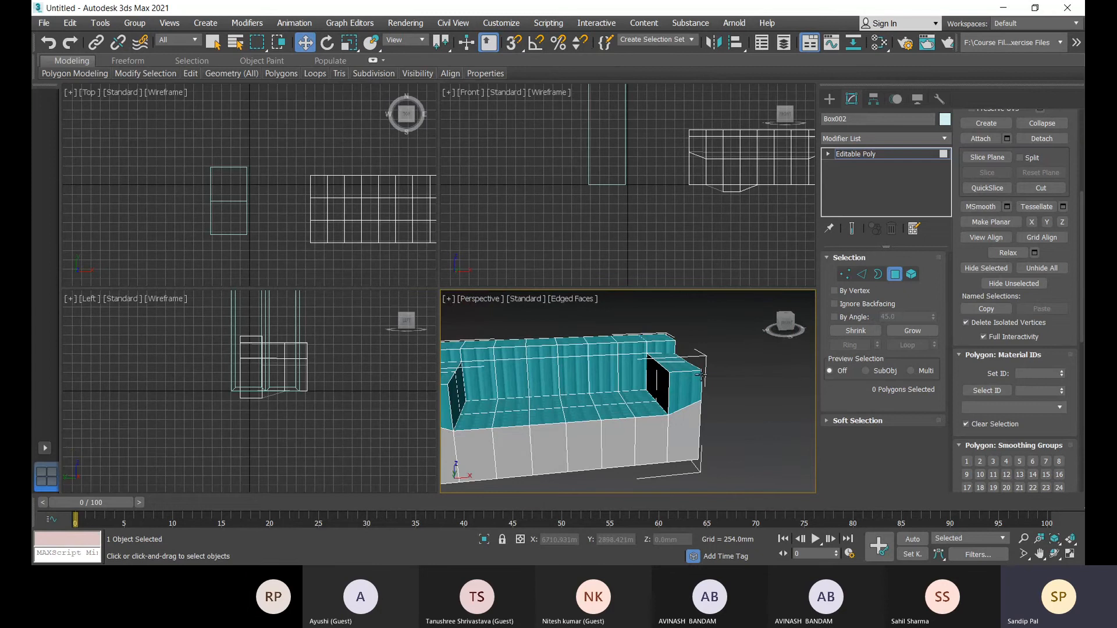
# Add a TurboSmooth modifier to the sofa Box002 and set its iterations to 2
pyautogui.click(849, 142)
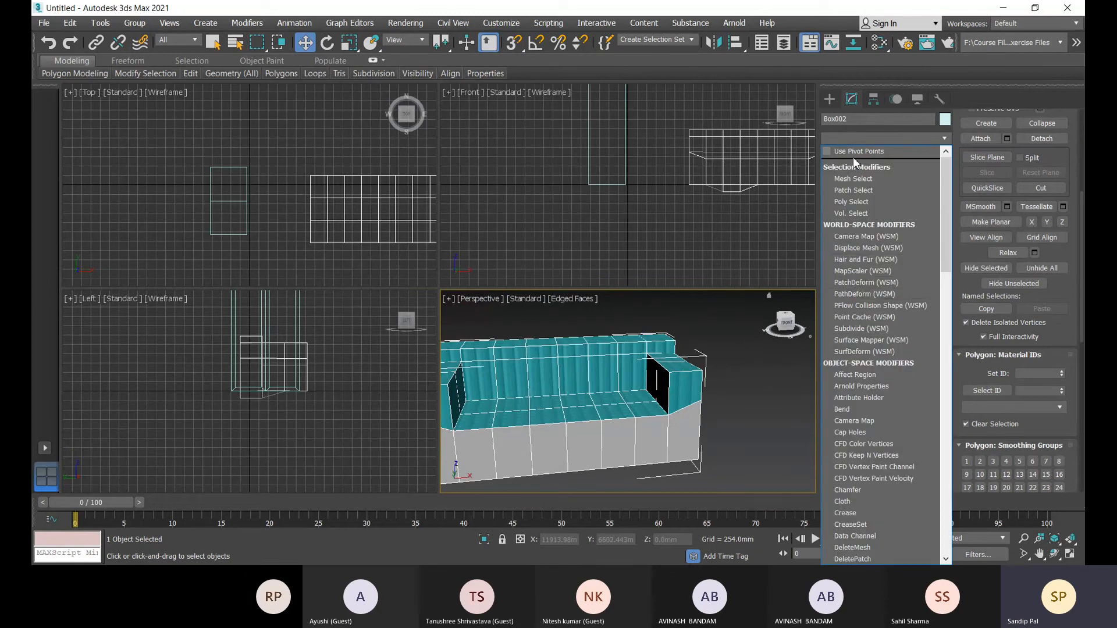
pyautogui.press('t')
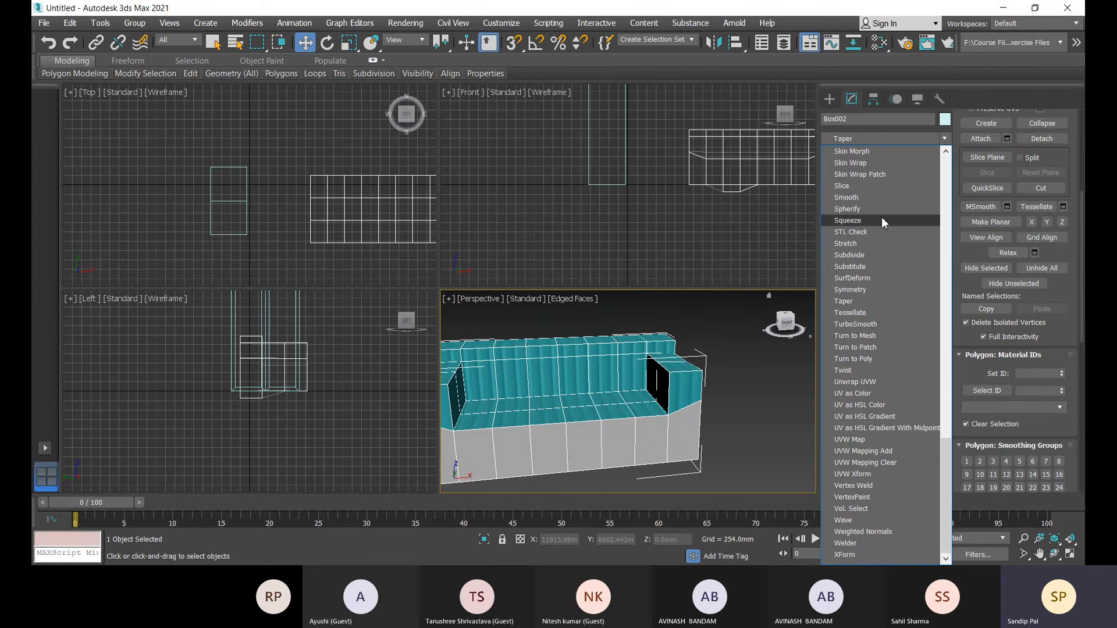
pyautogui.click(855, 324)
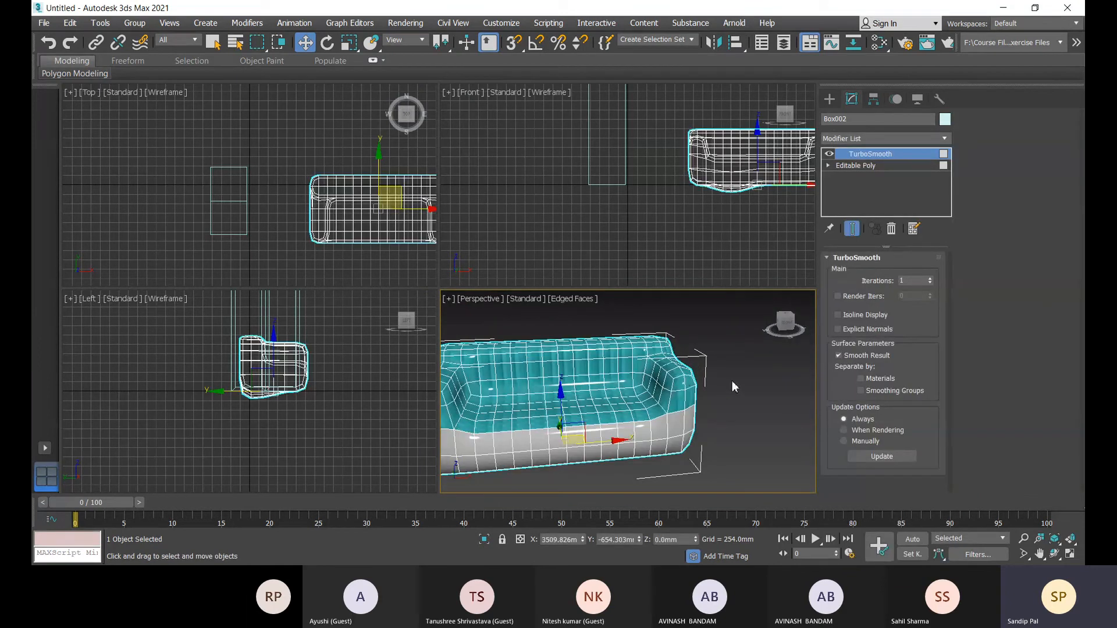
pyautogui.moveTo(731, 382); pyautogui.dragTo(787, 362, button='middle')
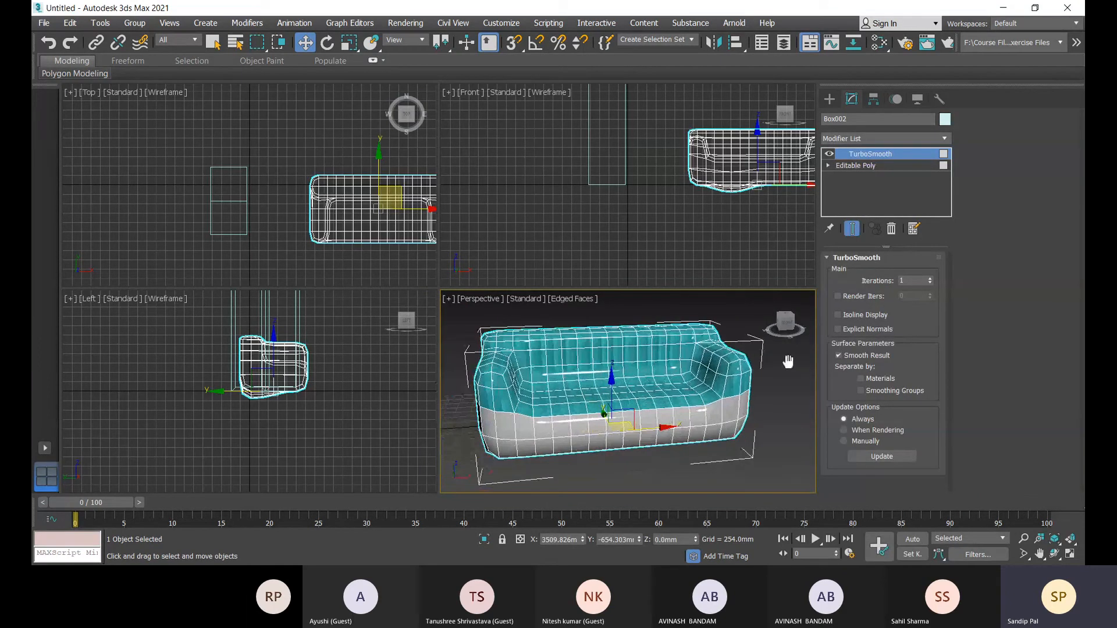
pyautogui.click(931, 278)
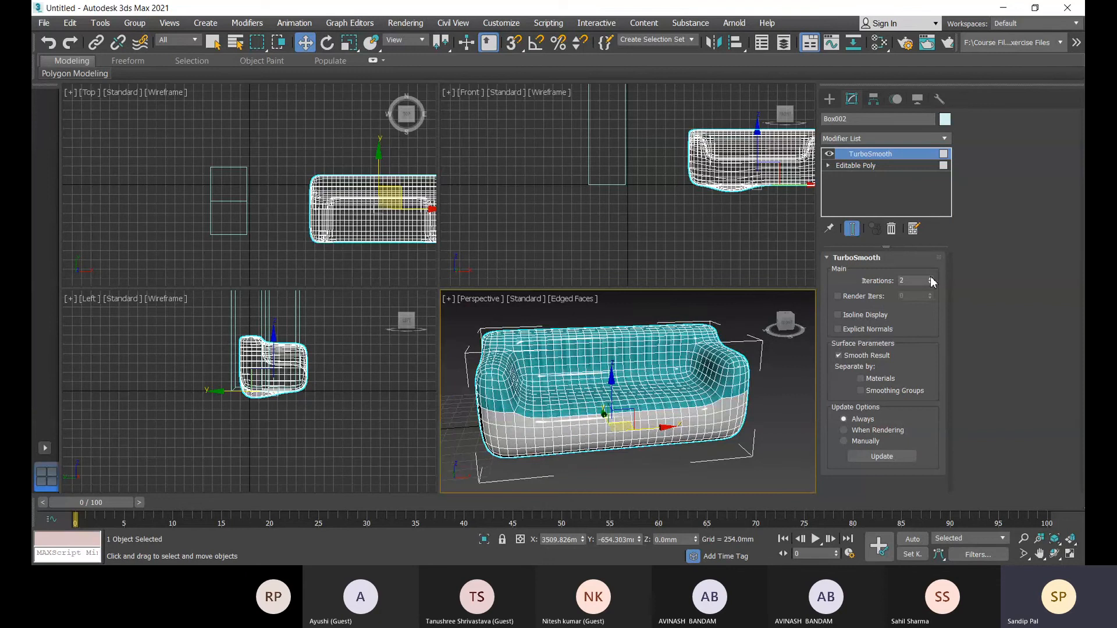
# Deselect the sofa and examine its smoothed mesh from several angles and distances
pyautogui.click(791, 374)
pyautogui.scroll(4, 605, 395)
pyautogui.scroll(-4, 622, 398)
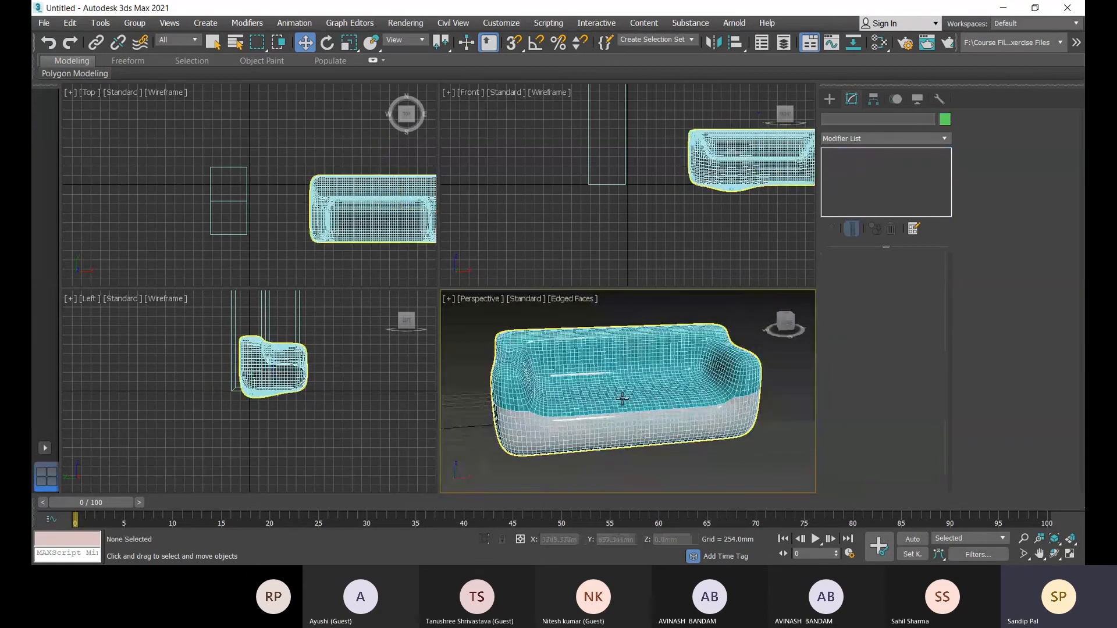
pyautogui.keyDown('alt'); pyautogui.moveTo(657, 402); pyautogui.dragTo(606, 421, button='middle'); pyautogui.keyUp('alt')
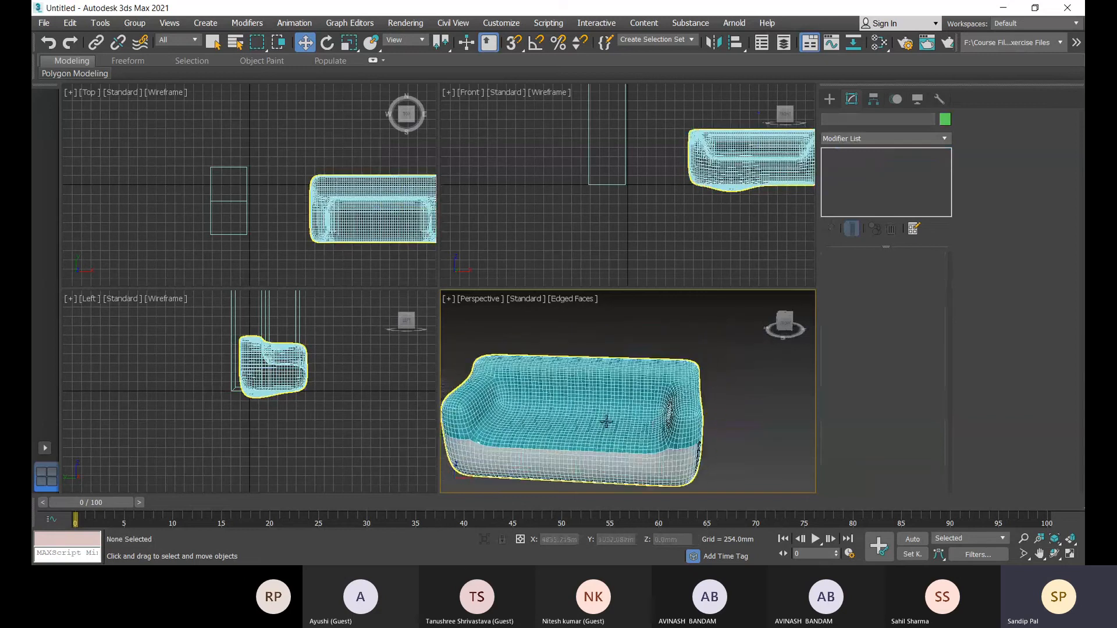
pyautogui.scroll(4, 594, 427)
pyautogui.scroll(-6, 640, 429)
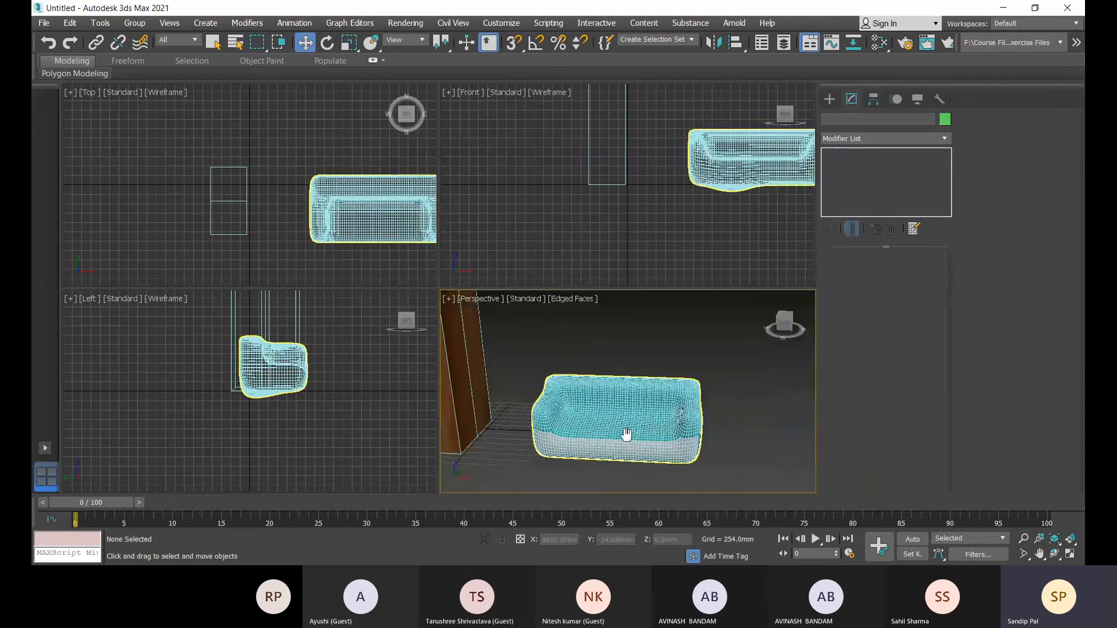
pyautogui.scroll(5, 626, 434)
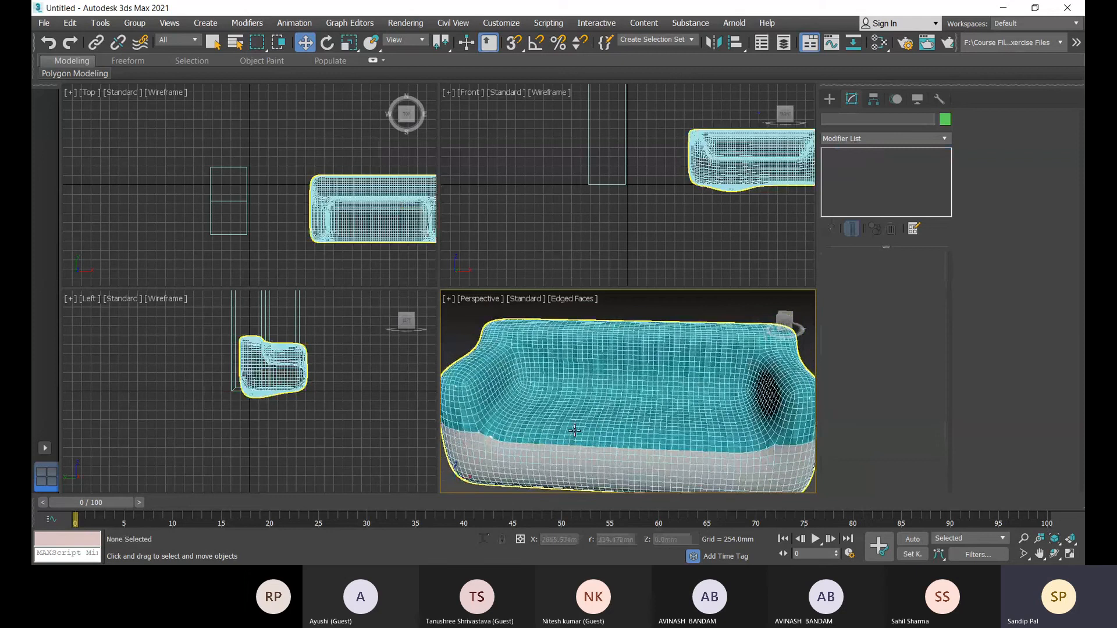
pyautogui.moveTo(530, 409); pyautogui.dragTo(526, 415, button='middle')
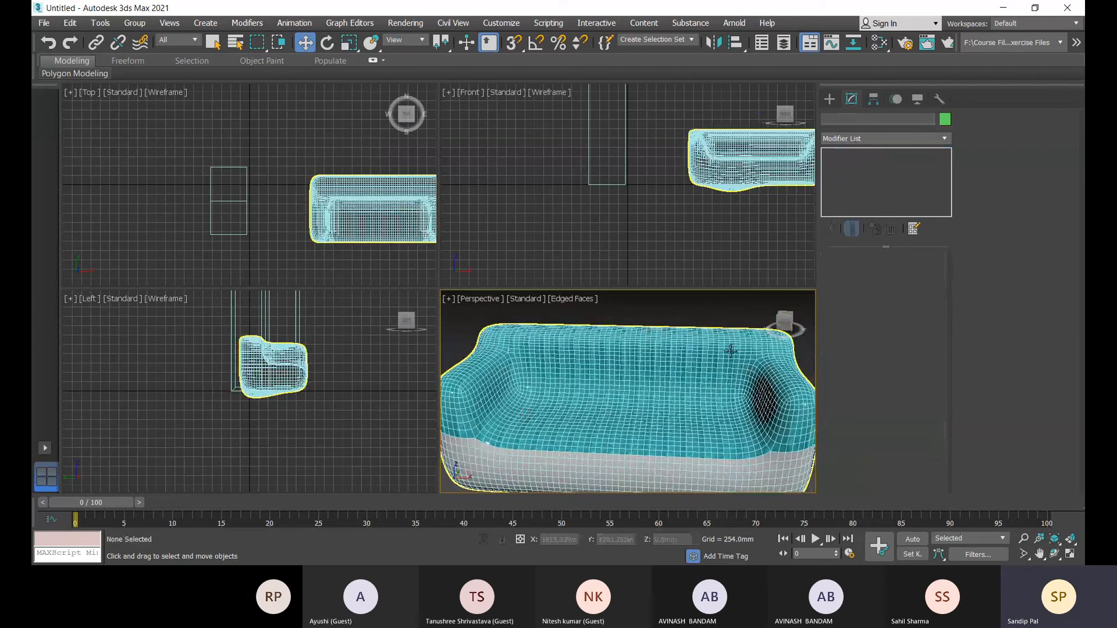
# Turn off Edged Faces in the Perspective viewport and inspect the sofa's fabric around the arms and seat
pyautogui.click(577, 299)
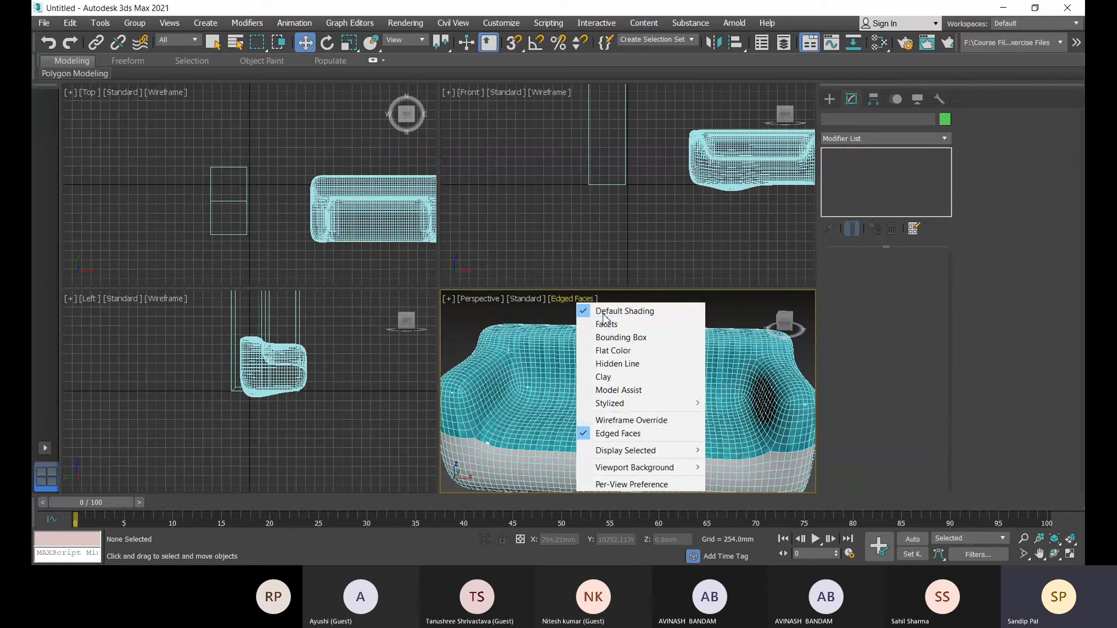
pyautogui.click(590, 409)
pyautogui.click(582, 299)
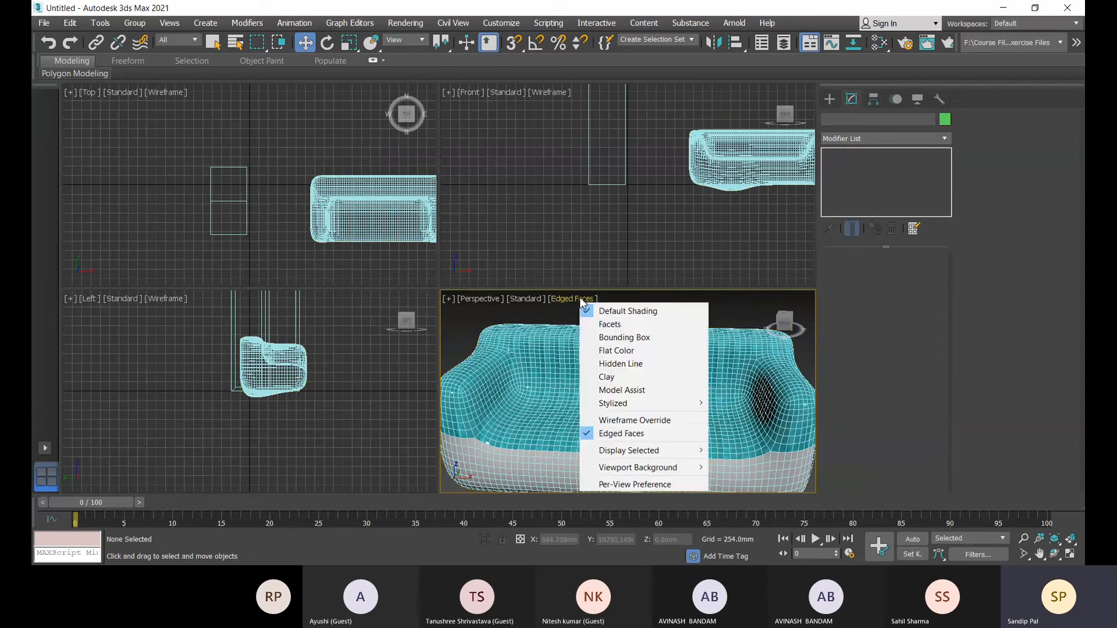
pyautogui.click(594, 435)
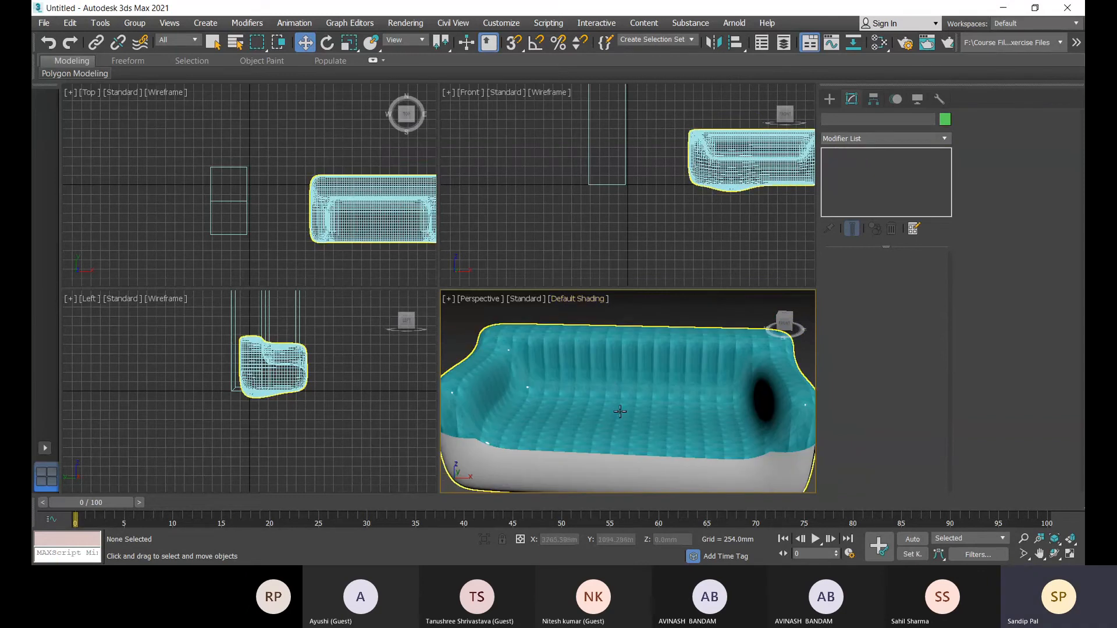
pyautogui.keyDown('alt'); pyautogui.moveTo(605, 411); pyautogui.dragTo(556, 420, button='middle'); pyautogui.keyUp('alt')
pyautogui.scroll(5, 556, 420)
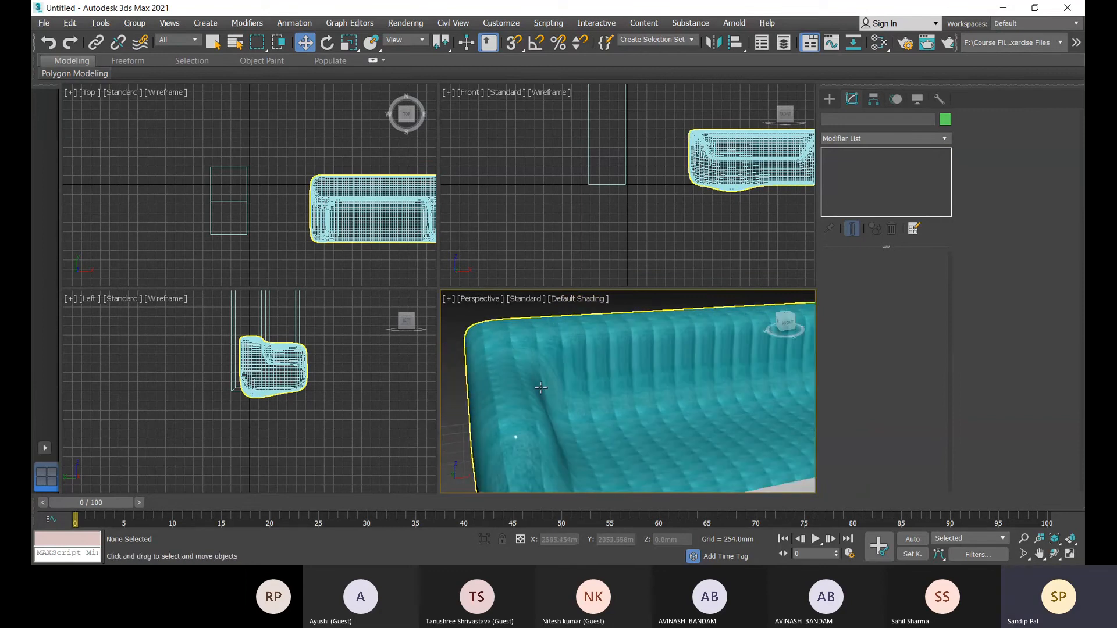
pyautogui.keyDown('alt'); pyautogui.moveTo(570, 381); pyautogui.dragTo(611, 386, button='middle'); pyautogui.keyUp('alt')
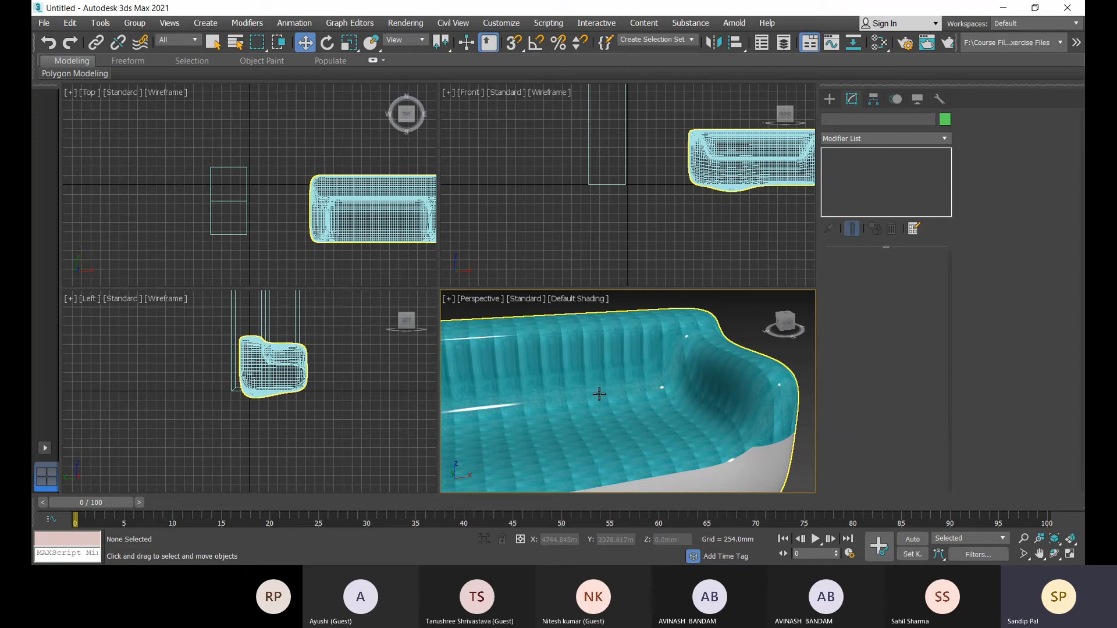
# Reopen the material editor and set the roughness of the Physical Material #56 to 1.0
pyautogui.press('m')
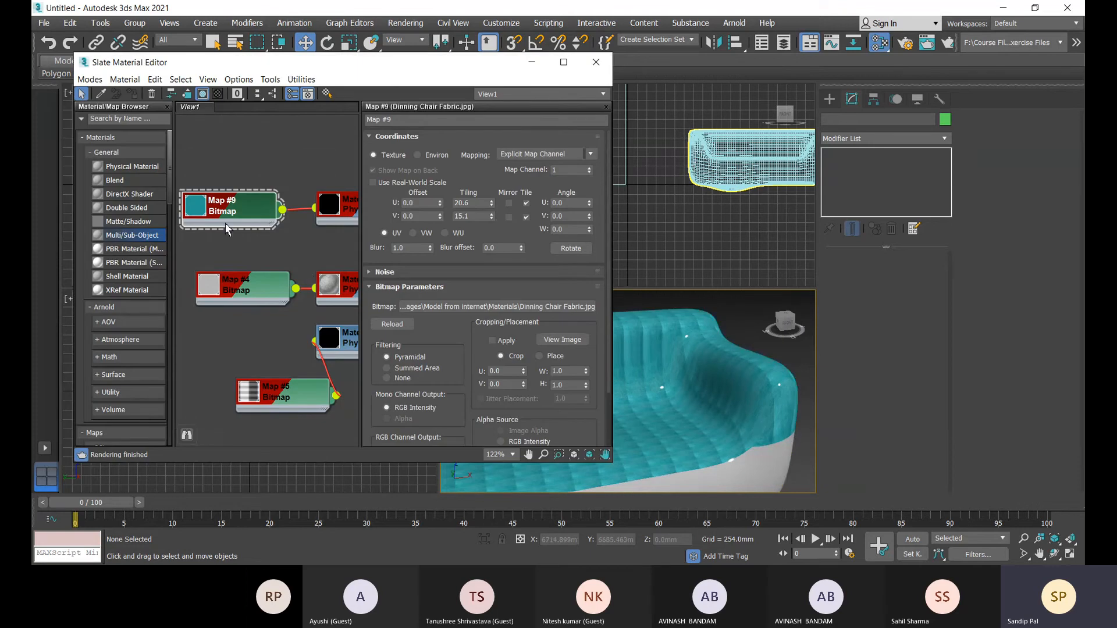
pyautogui.scroll(-2, 306, 250)
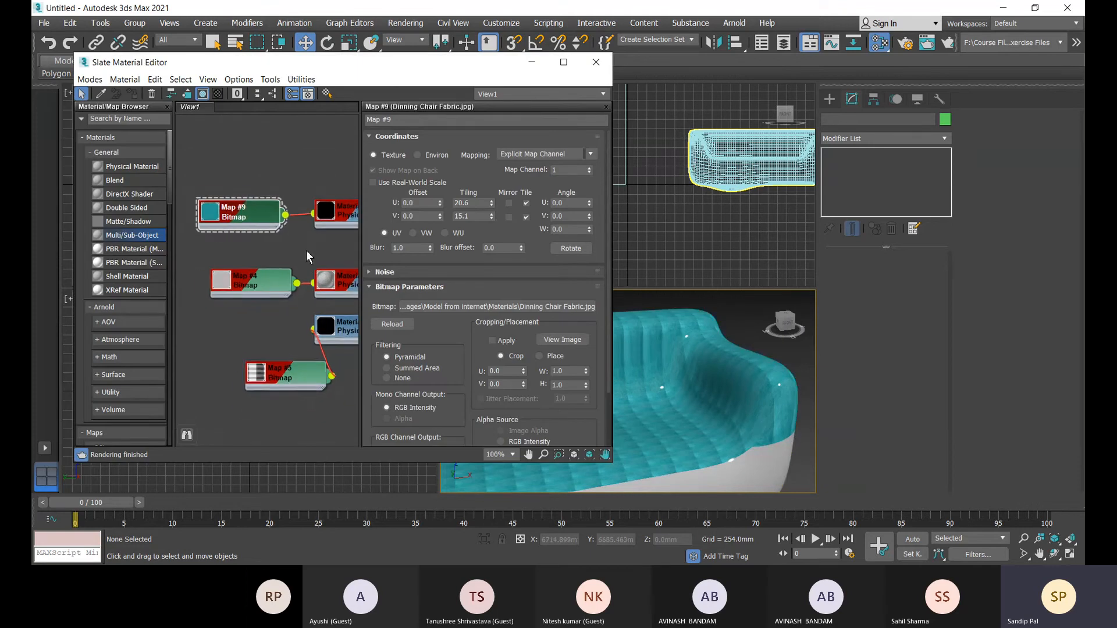
pyautogui.moveTo(307, 250); pyautogui.dragTo(249, 249, button='middle')
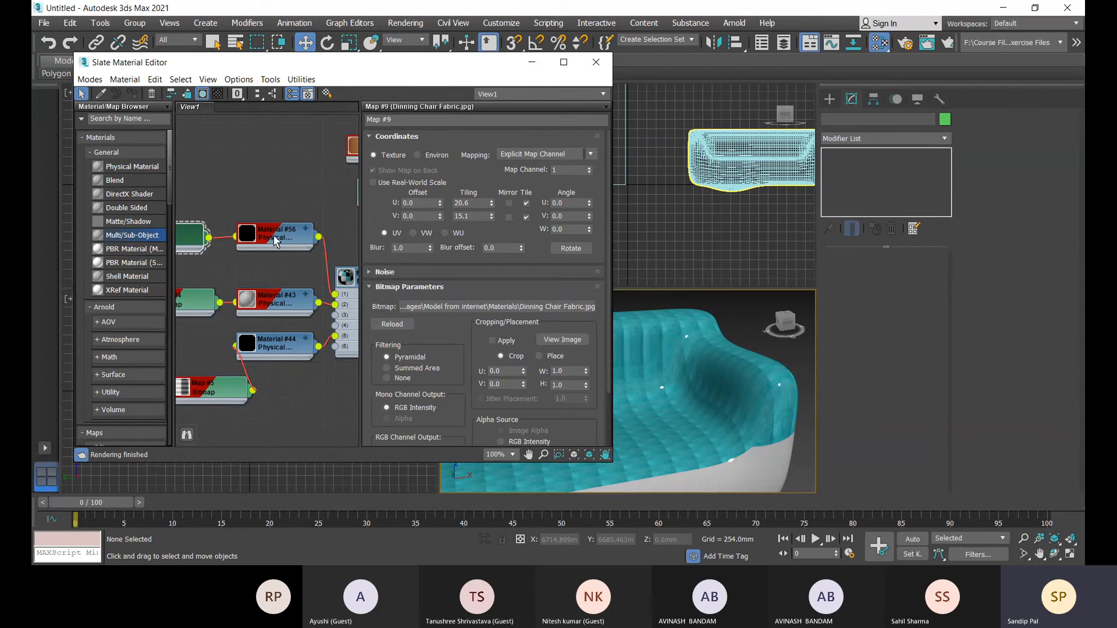
pyautogui.doubleClick(275, 242)
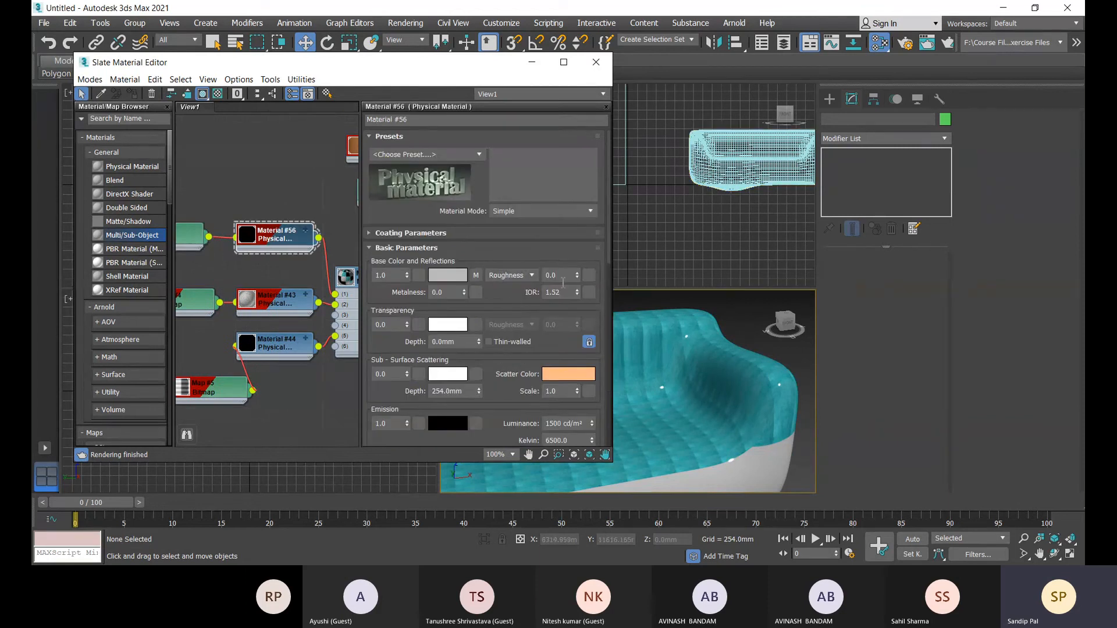
pyautogui.moveTo(578, 278); pyautogui.dragTo(570, 237)
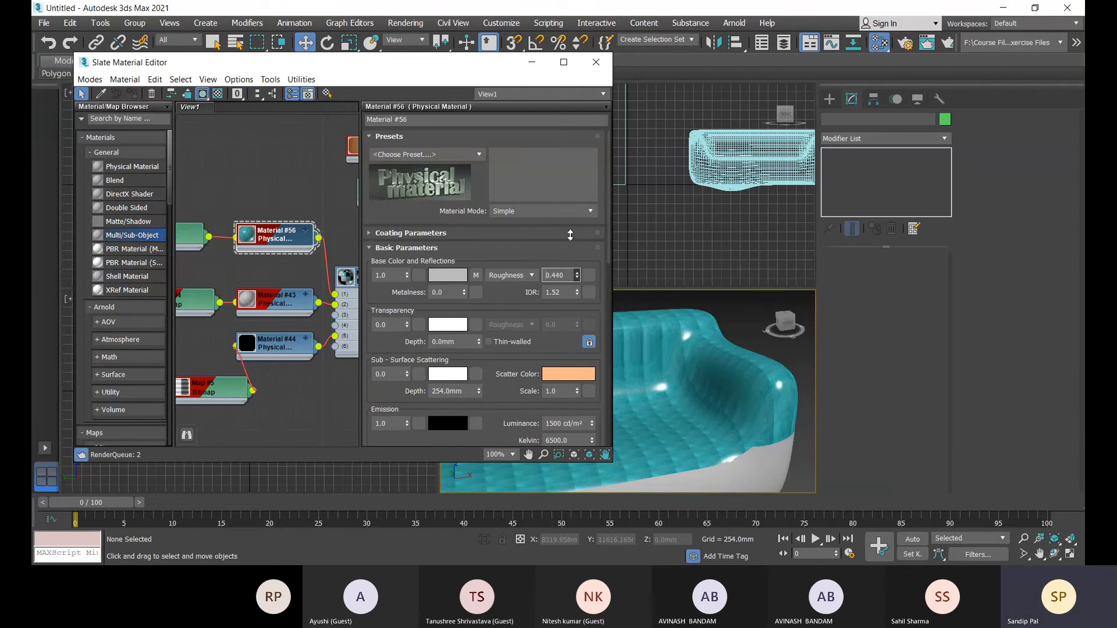
pyautogui.moveTo(571, 237)
pyautogui.mouseDown()
pyautogui.moveTo(555, 171)
pyautogui.moveTo(576, 258)
pyautogui.mouseUp()
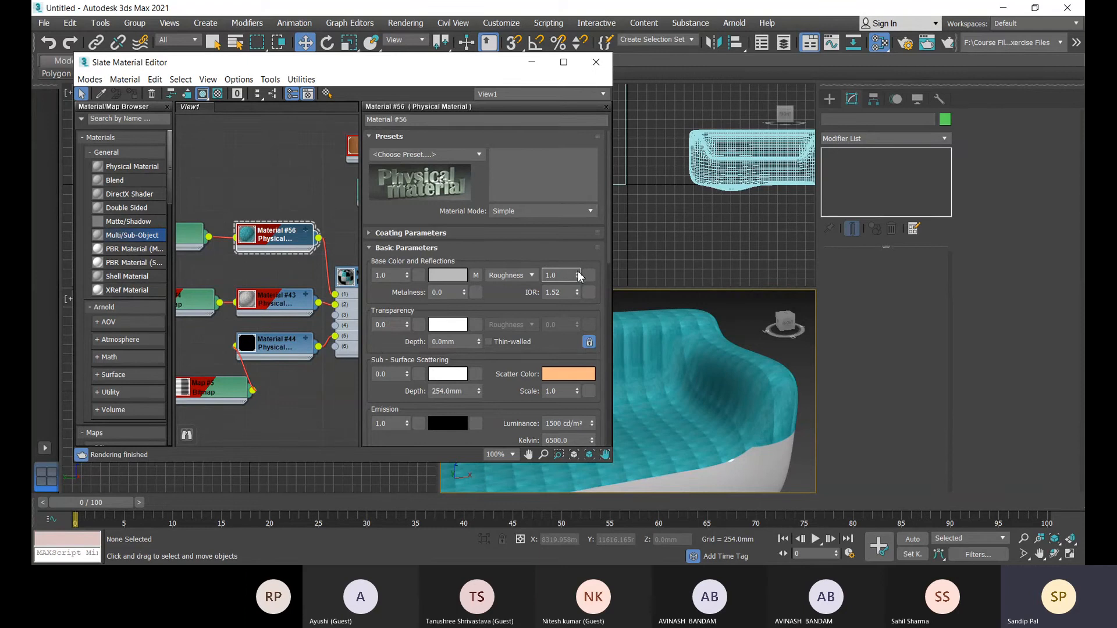
# Switch Material #56 to Advanced mode and set its reflection weight to 0.5 and reflection roughness to 0.9
pyautogui.click(541, 211)
pyautogui.click(515, 238)
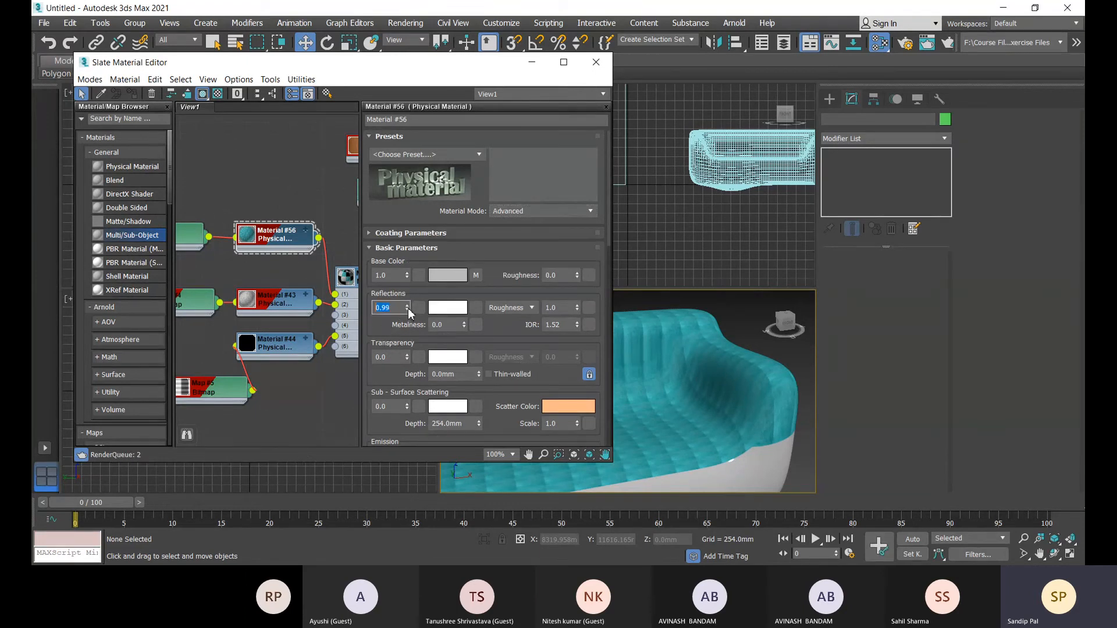
pyautogui.moveTo(407, 308); pyautogui.dragTo(408, 330)
pyautogui.click(577, 306)
pyautogui.moveTo(578, 313); pyautogui.dragTo(578, 314)
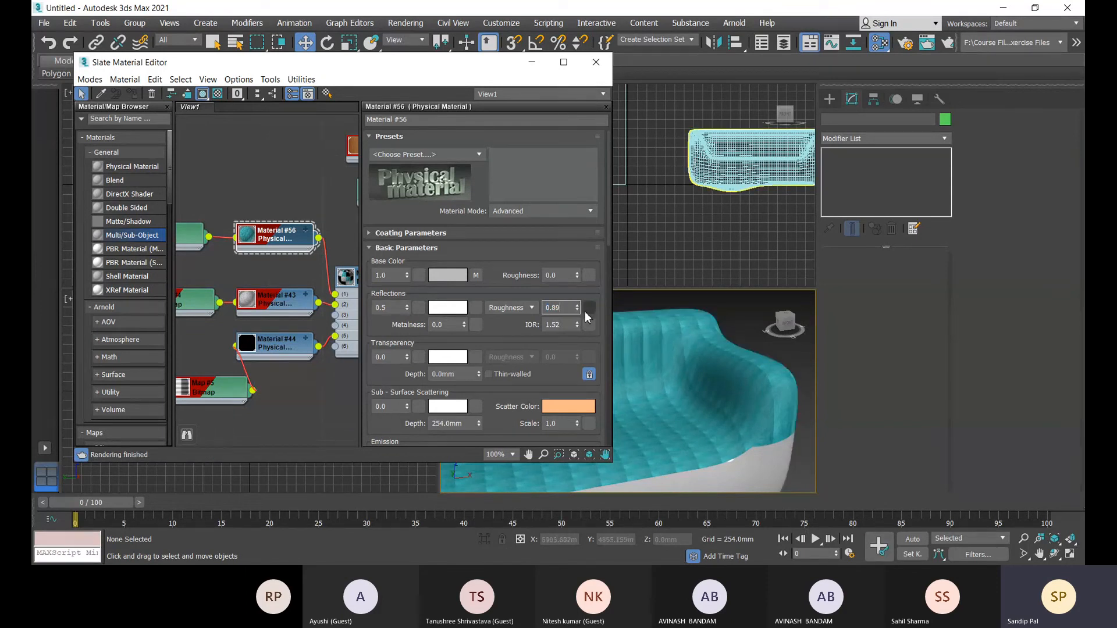
pyautogui.click(577, 305)
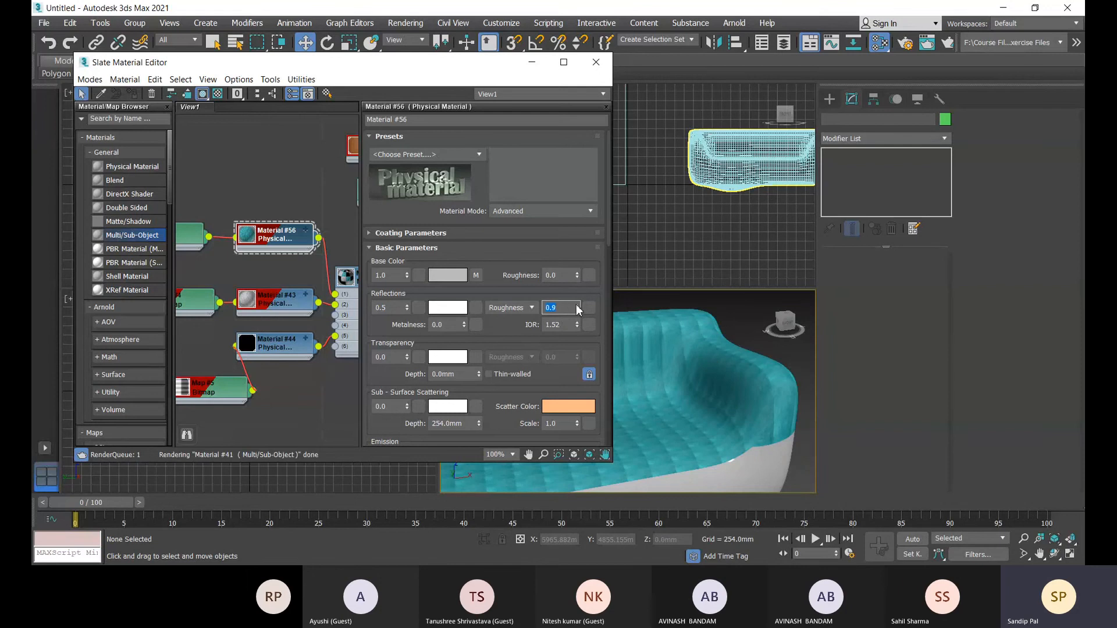
# Lower the reflection weight of Material #56 to 0.1
pyautogui.moveTo(407, 310)
pyautogui.mouseDown()
pyautogui.moveTo(406, 319)
pyautogui.moveTo(406, 309)
pyautogui.mouseUp()
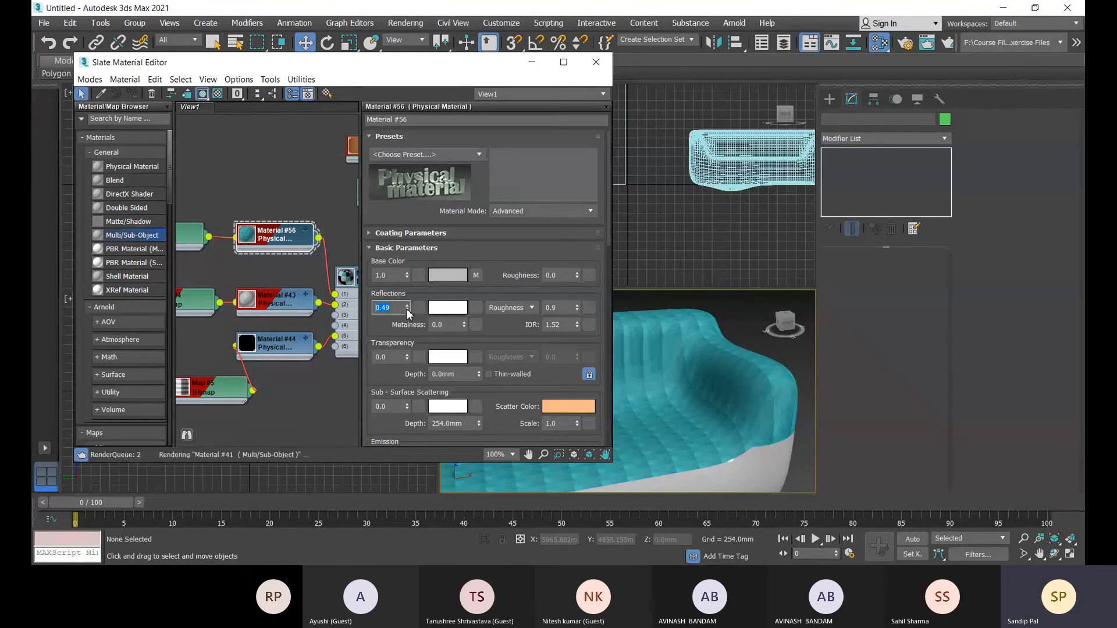
pyautogui.click(406, 309)
pyautogui.click(406, 309)
pyautogui.click(406, 310)
pyautogui.click(406, 309)
pyautogui.click(407, 309)
pyautogui.click(407, 309)
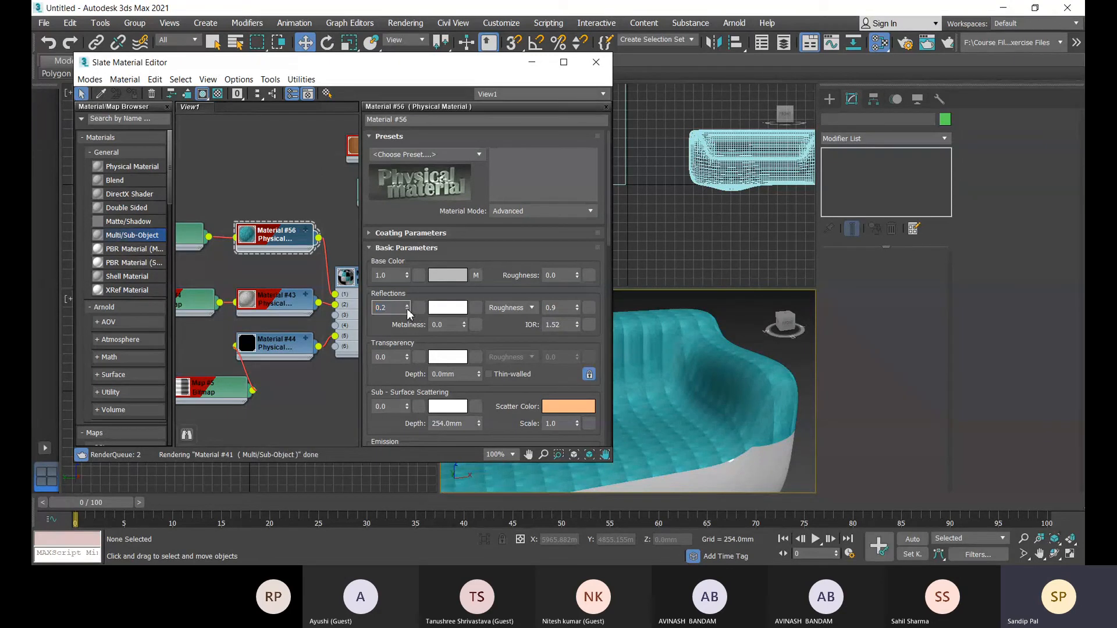
pyautogui.click(407, 308)
pyautogui.click(407, 309)
pyautogui.click(406, 310)
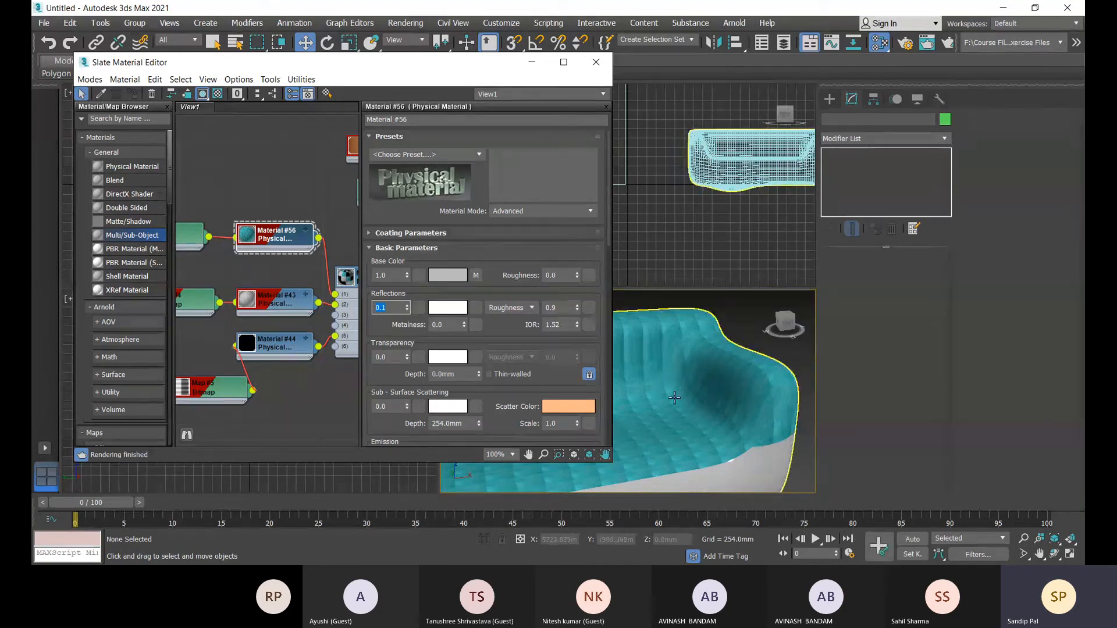
# Set the base color roughness of Material #56 to 0.1 and move Material #43 and its bitmap node slightly higher in the graph
pyautogui.click(579, 273)
pyautogui.click(578, 273)
pyautogui.click(579, 273)
pyautogui.click(579, 273)
pyautogui.click(578, 273)
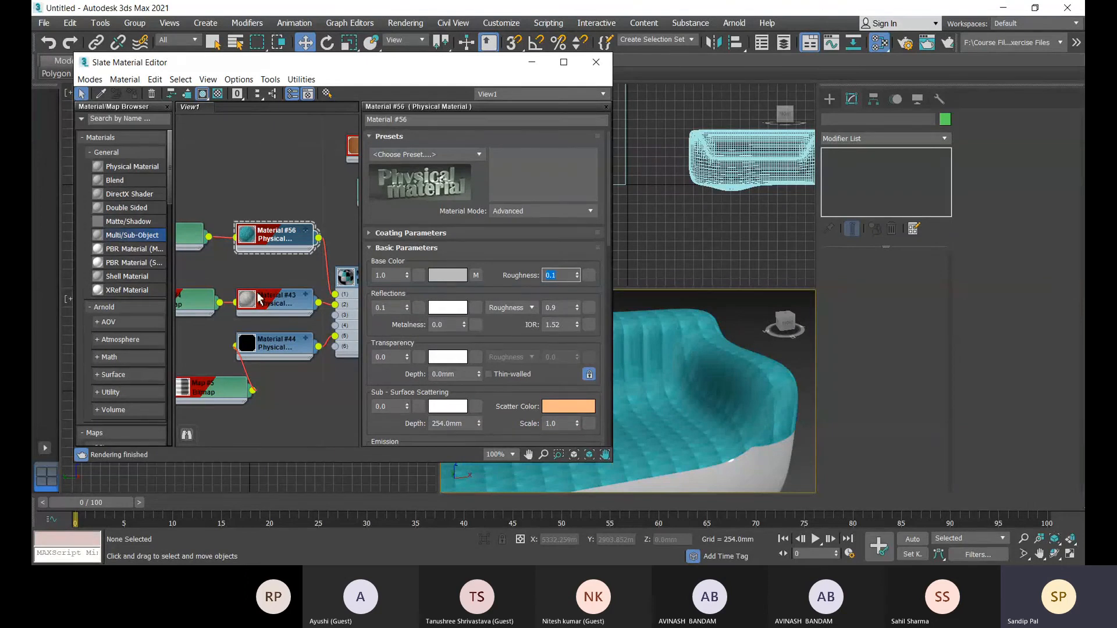
pyautogui.moveTo(265, 299); pyautogui.dragTo(264, 289)
pyautogui.moveTo(193, 298); pyautogui.dragTo(204, 271)
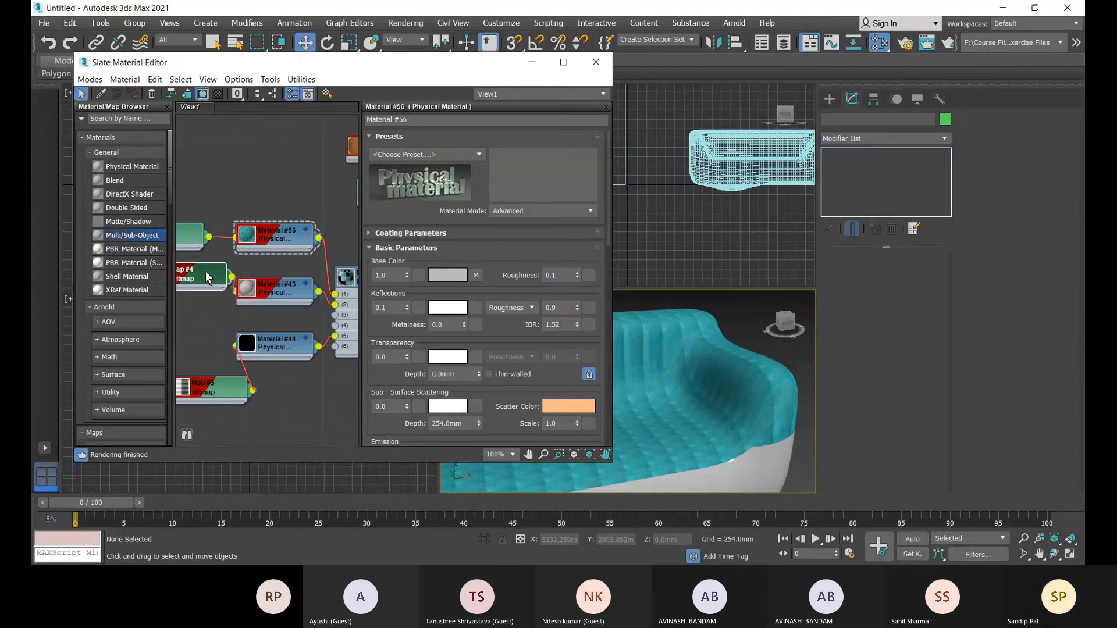
# Set the roughness of Physical Material #44 to 1.0 and its base color weight to 0.78
pyautogui.click(303, 349)
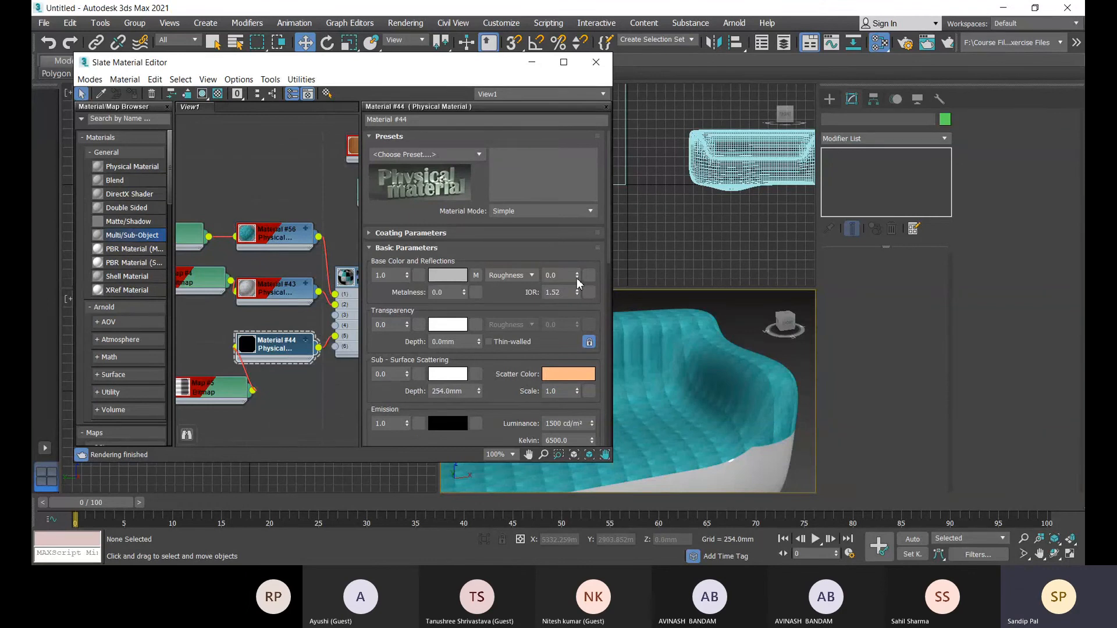
pyautogui.moveTo(577, 276); pyautogui.dragTo(555, 110)
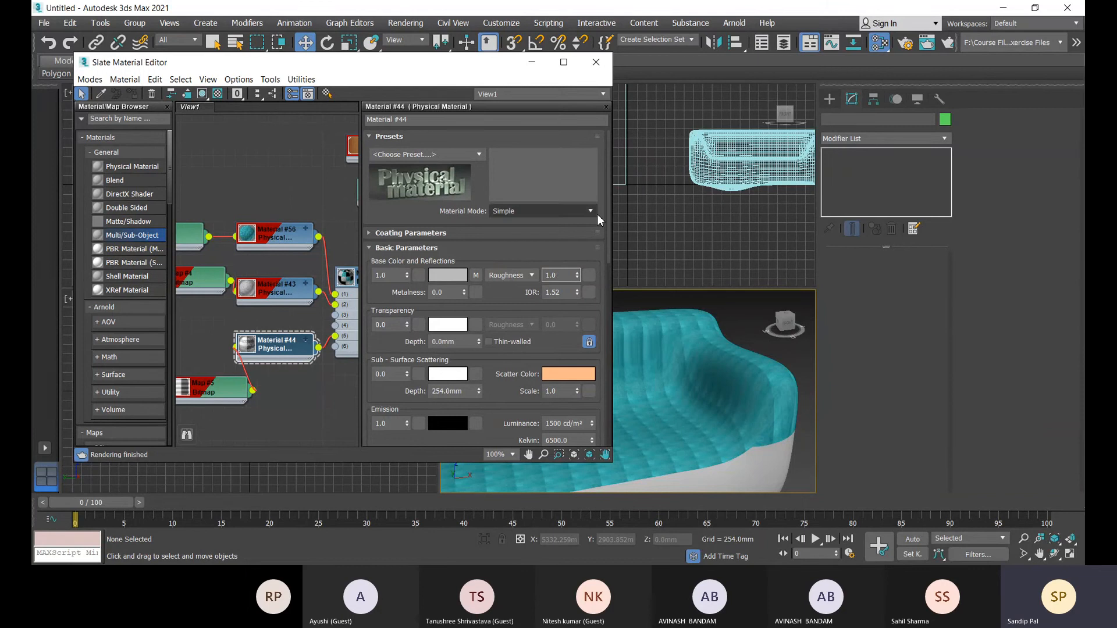
pyautogui.click(407, 279)
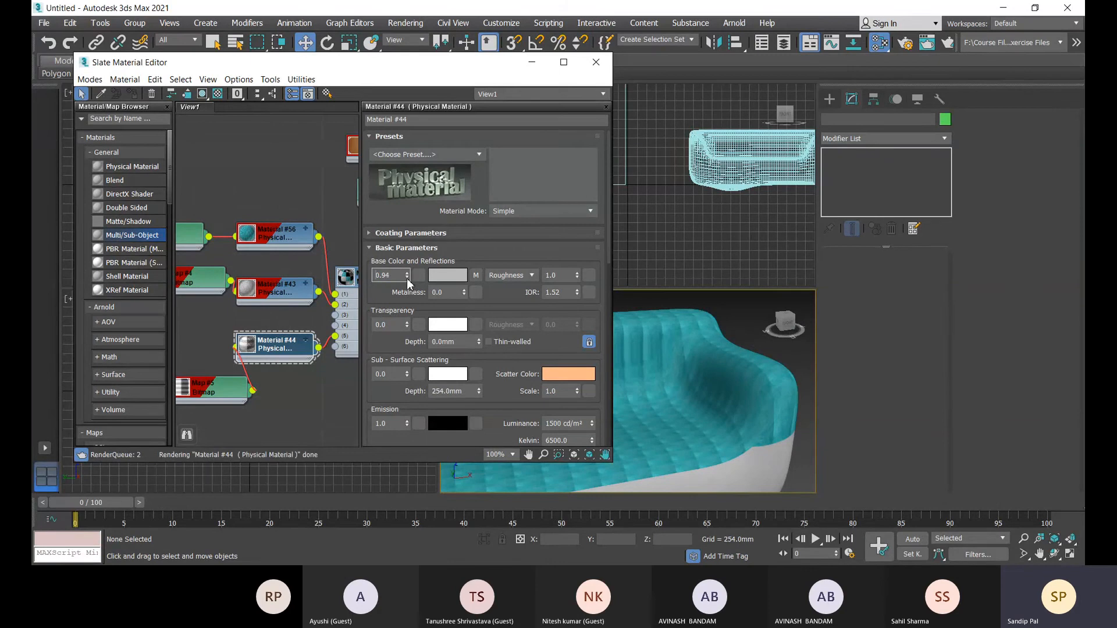
pyautogui.click(407, 278)
pyautogui.click(407, 278)
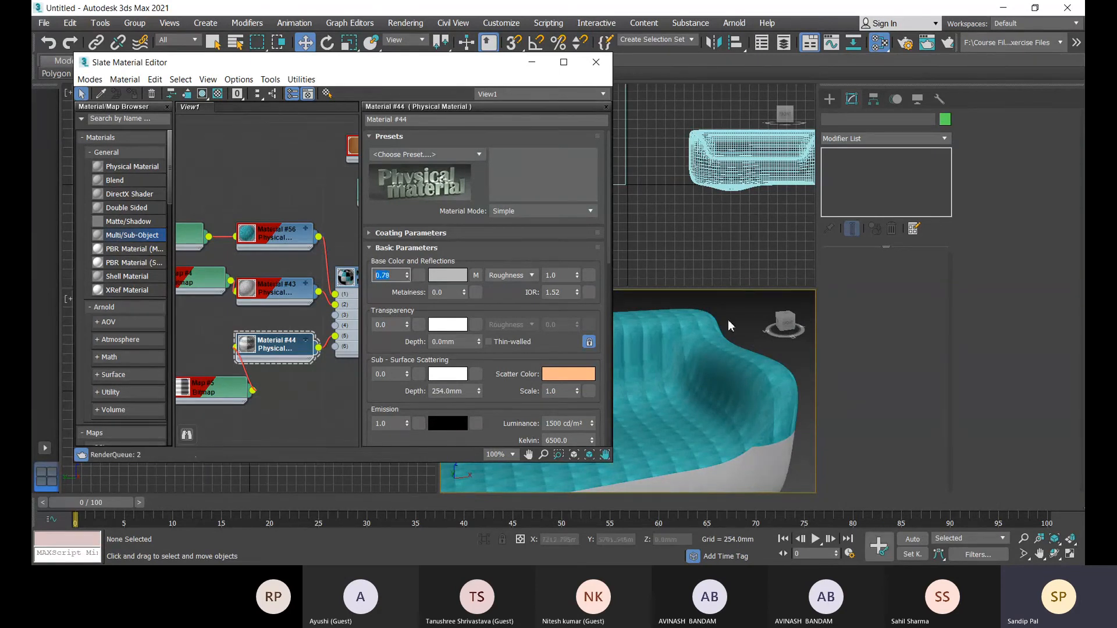
# Assign the bitmap fabric_04_diffuse.jpg to the roughness of Material #44 and arrange its two bitmap nodes one below the other
pyautogui.click(591, 275)
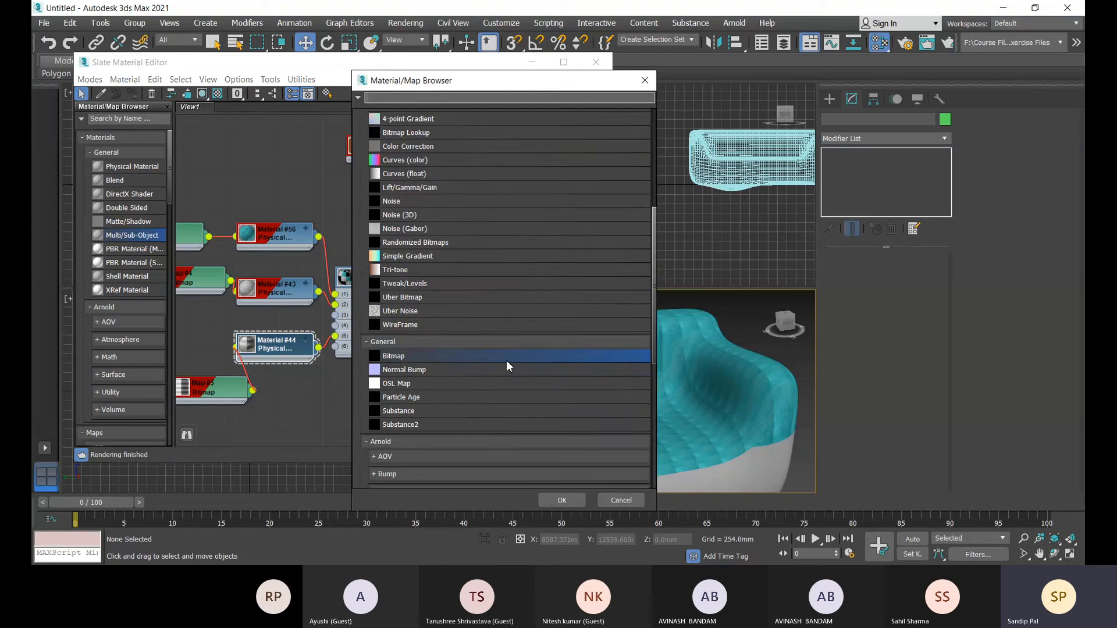
pyautogui.doubleClick(413, 356)
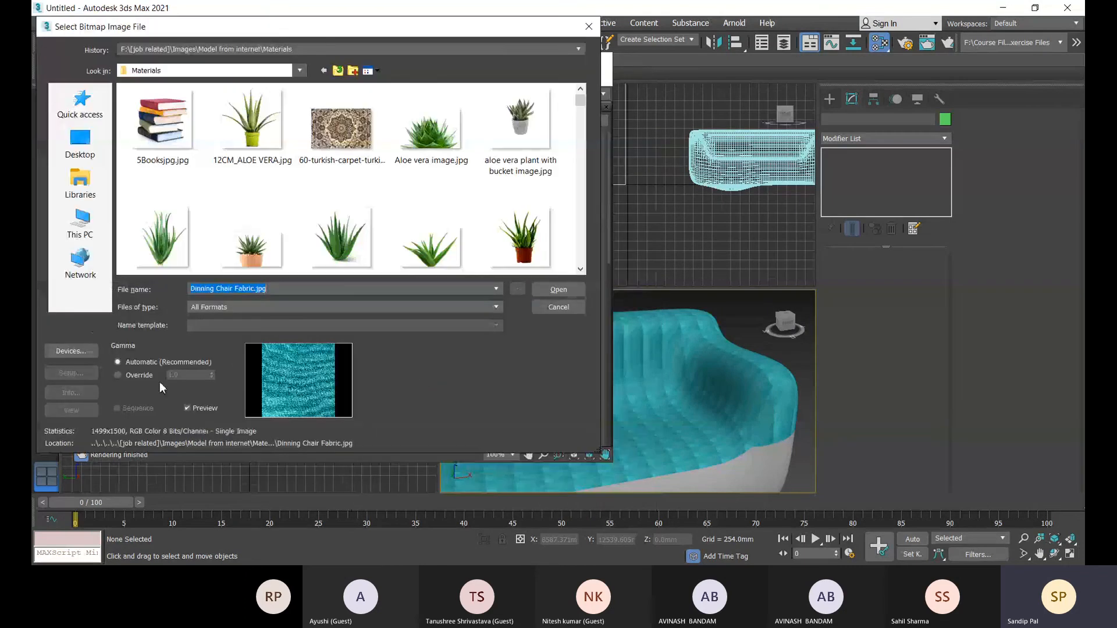
pyautogui.scroll(-10, 272, 227)
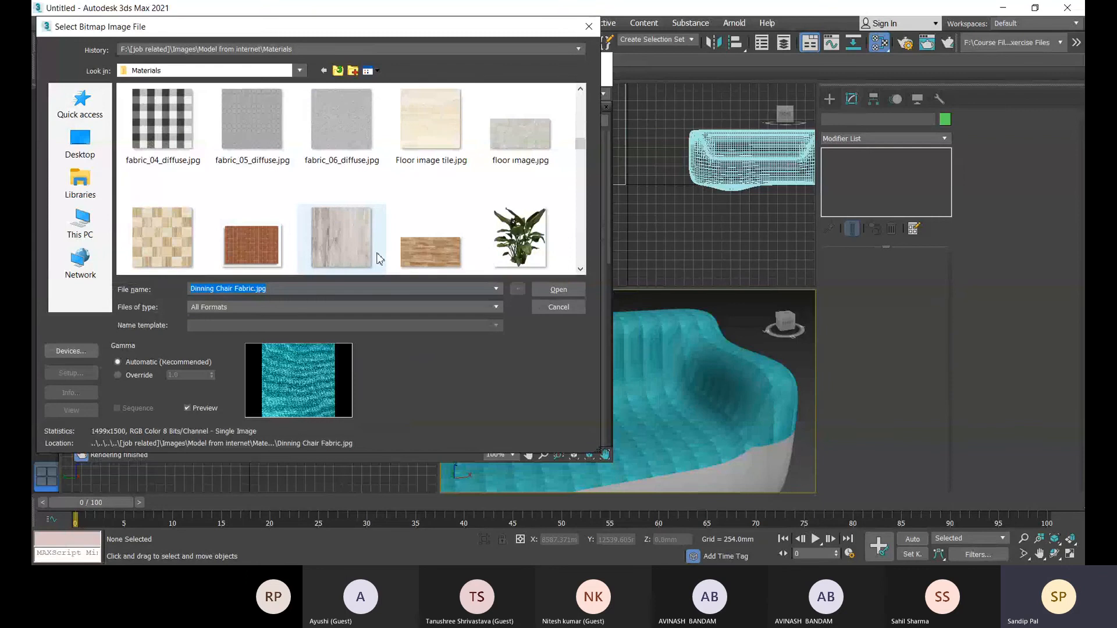
pyautogui.doubleClick(150, 138)
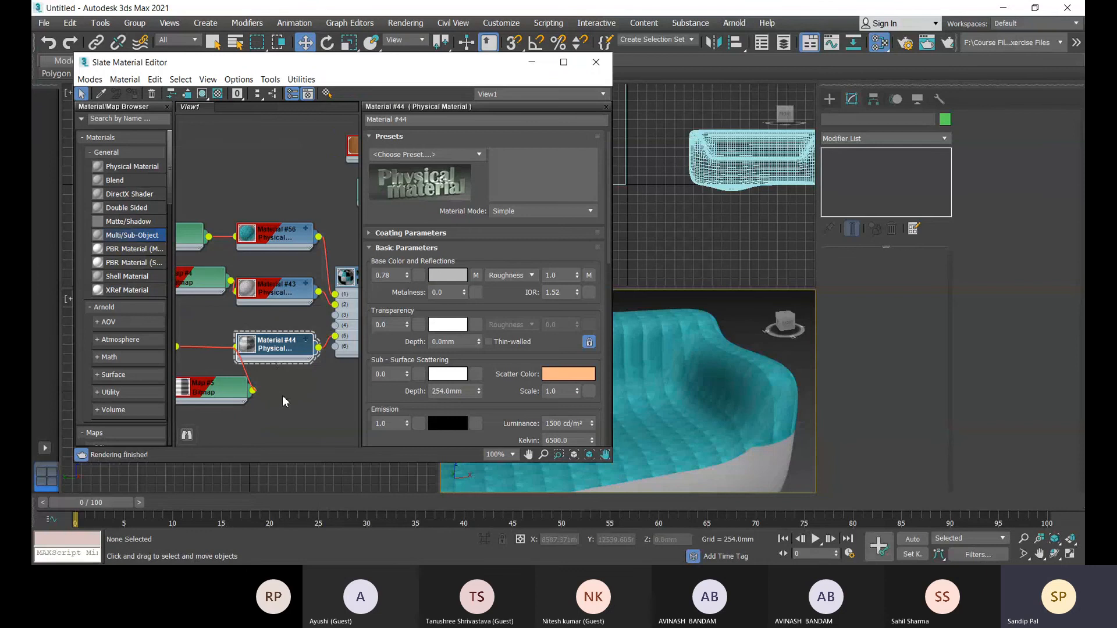
pyautogui.moveTo(282, 396); pyautogui.dragTo(379, 371, button='middle')
pyautogui.moveTo(292, 357); pyautogui.dragTo(244, 355)
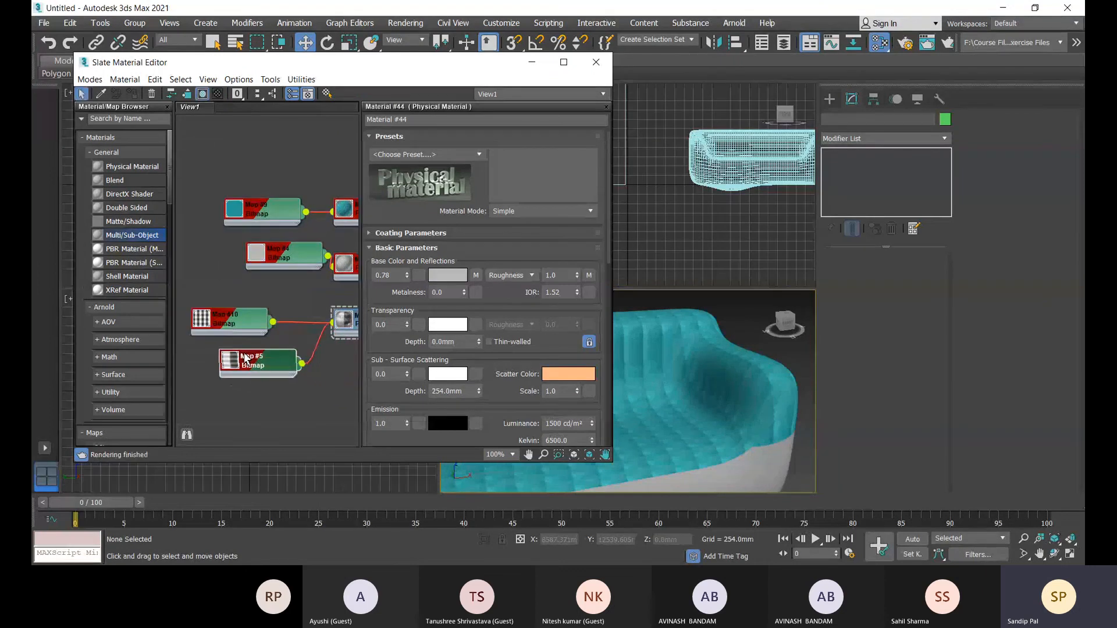
pyautogui.moveTo(295, 365); pyautogui.dragTo(188, 392, button='middle')
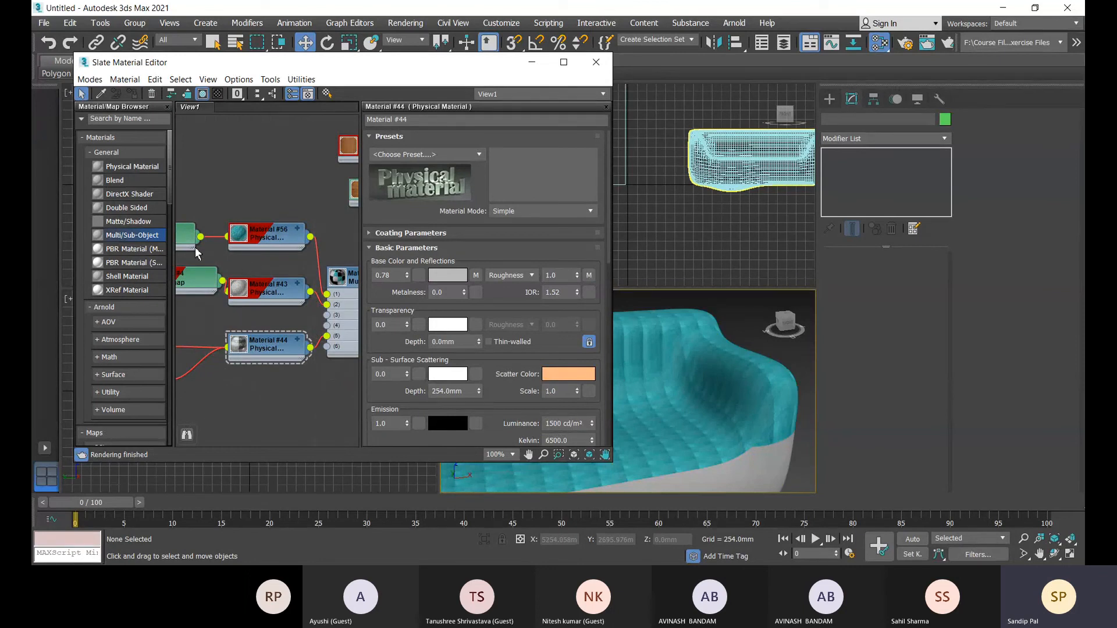
# Assign the bitmap Dinning Chair Fabric.jpg to Material #56's reflection roughness, place its node above the others, and close the material editor
pyautogui.click(262, 240)
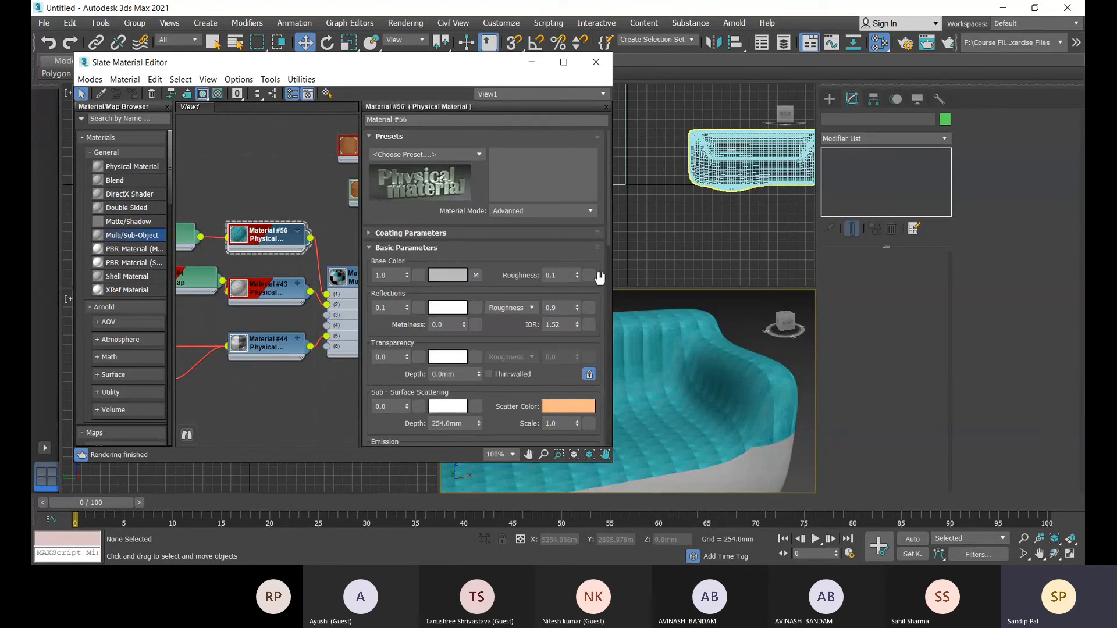
pyautogui.click(590, 307)
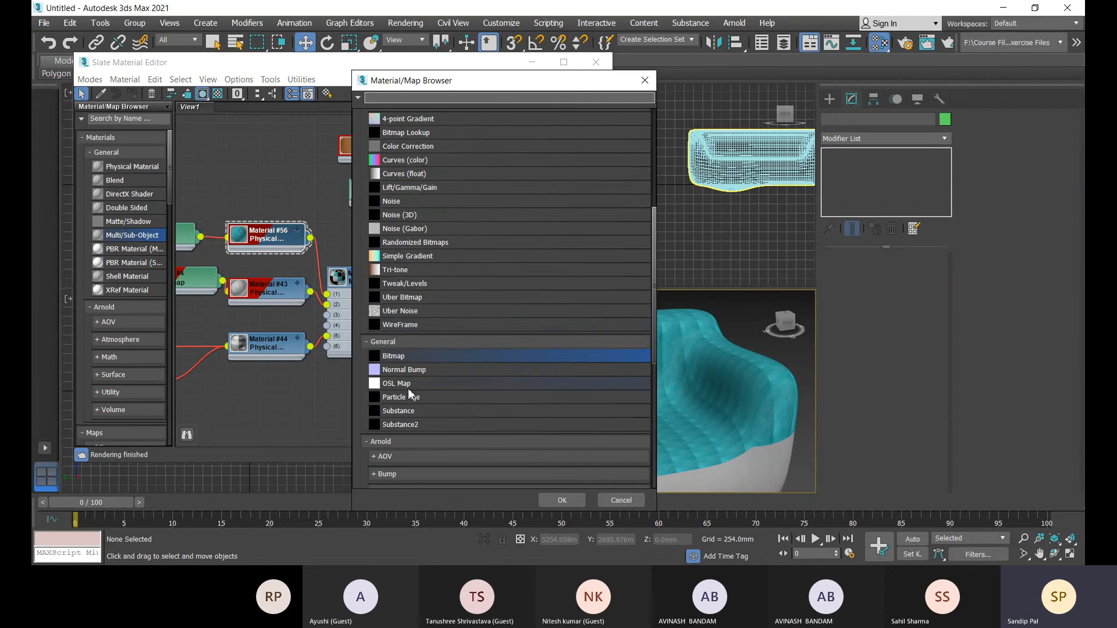
pyautogui.doubleClick(401, 356)
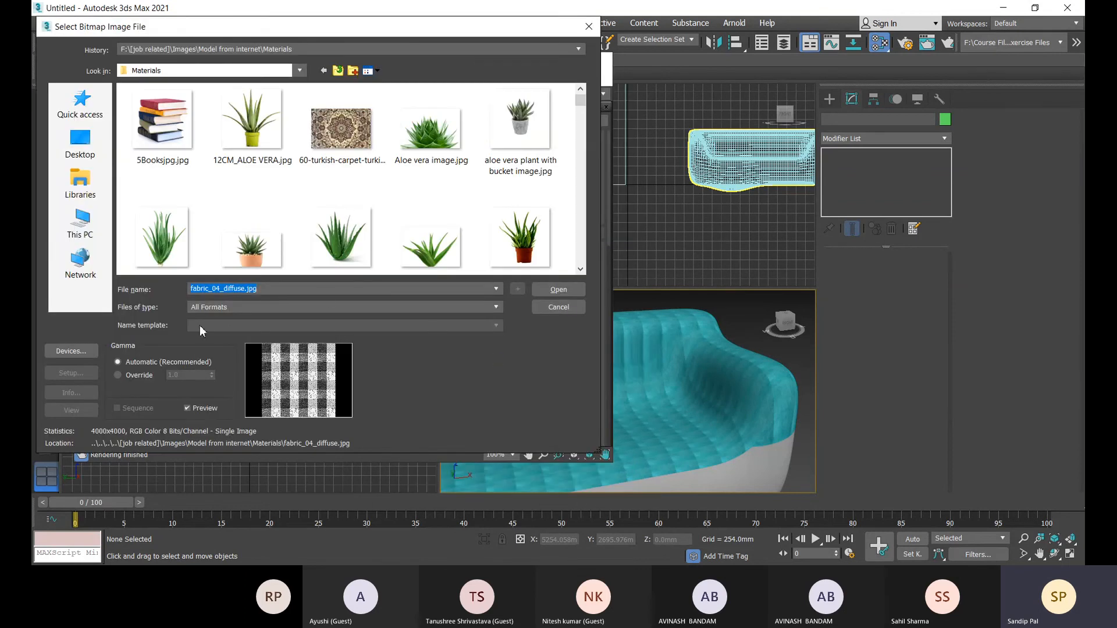
pyautogui.scroll(-8, 497, 260)
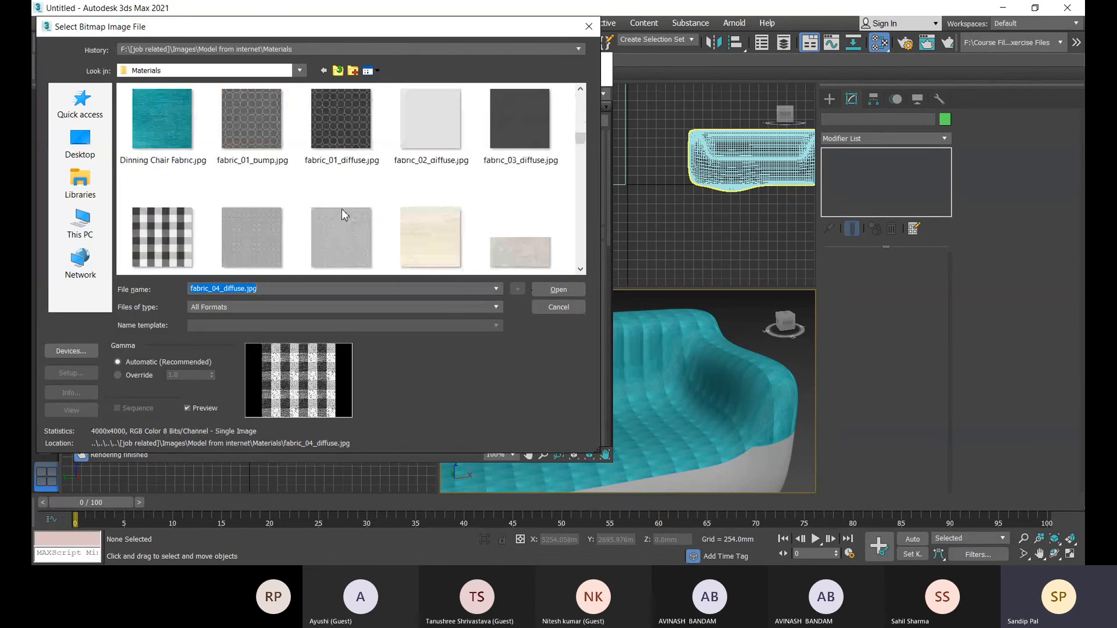
pyautogui.click(178, 159)
pyautogui.doubleClick(178, 159)
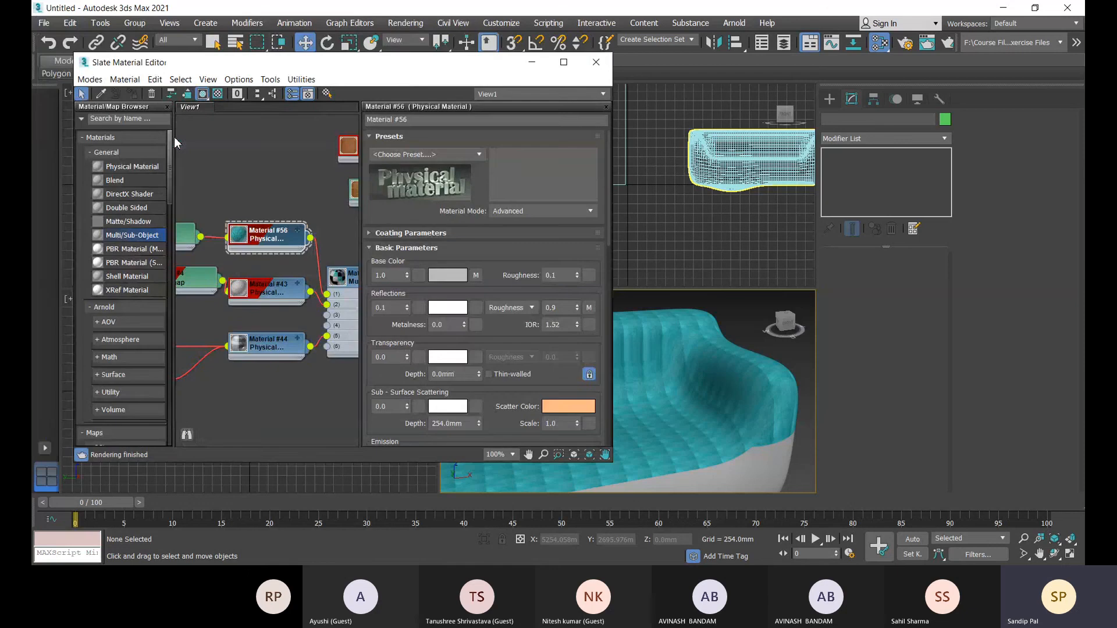
pyautogui.moveTo(235, 212); pyautogui.dragTo(349, 219, button='middle')
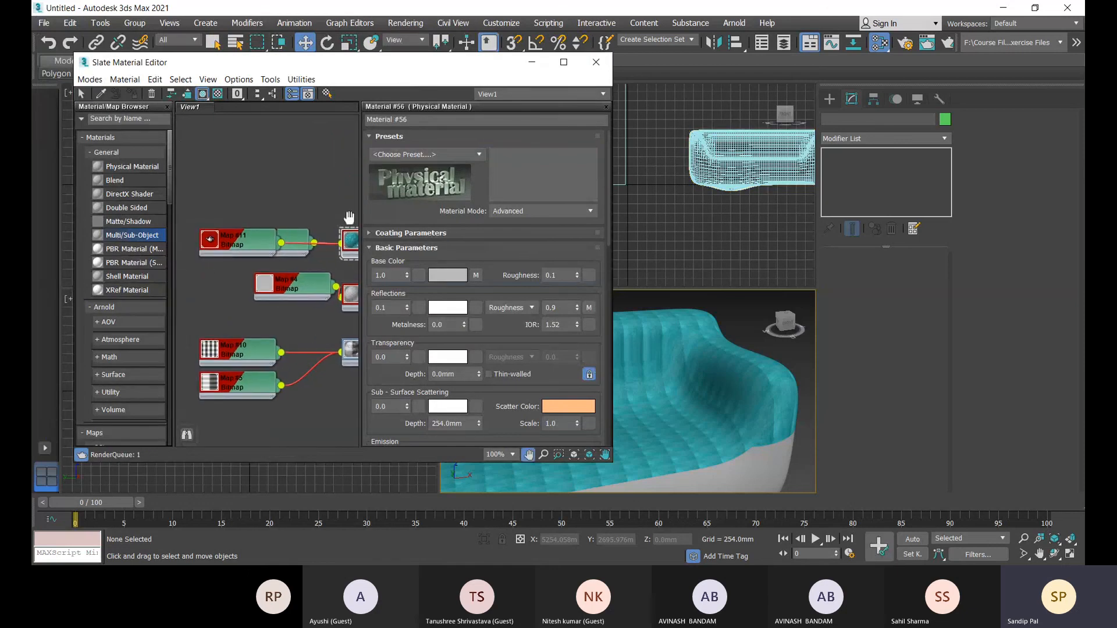
pyautogui.moveTo(245, 238); pyautogui.dragTo(299, 193)
pyautogui.moveTo(296, 270); pyautogui.dragTo(132, 269, button='middle')
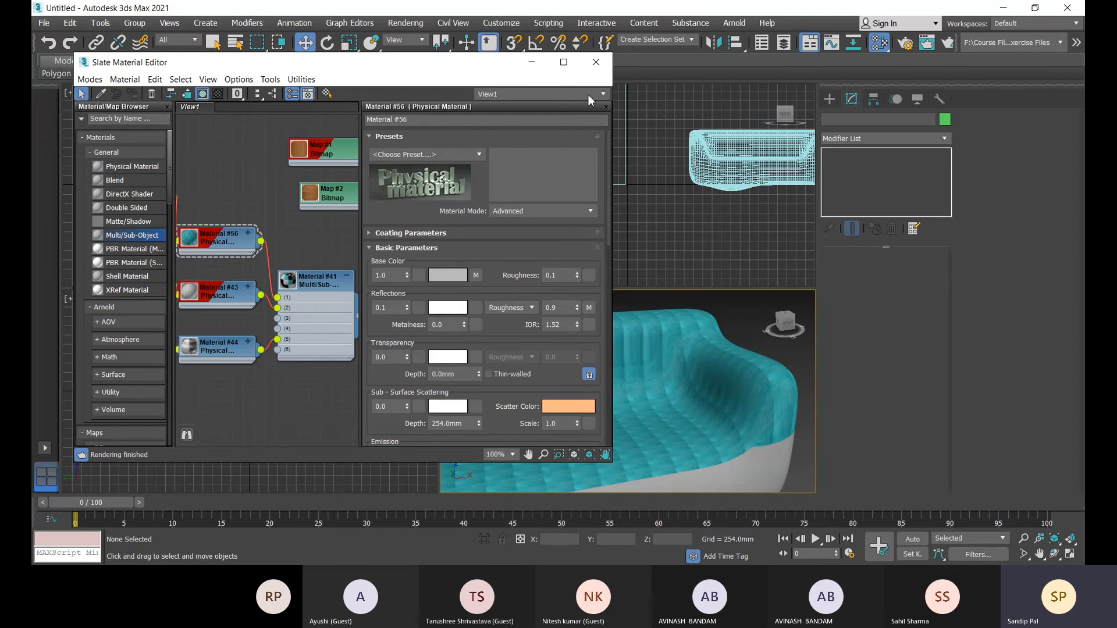
pyautogui.click(598, 69)
# Maximize the Perspective viewport and examine the textured sofa and the wooden column from several angles and distances
pyautogui.scroll(4, 635, 446)
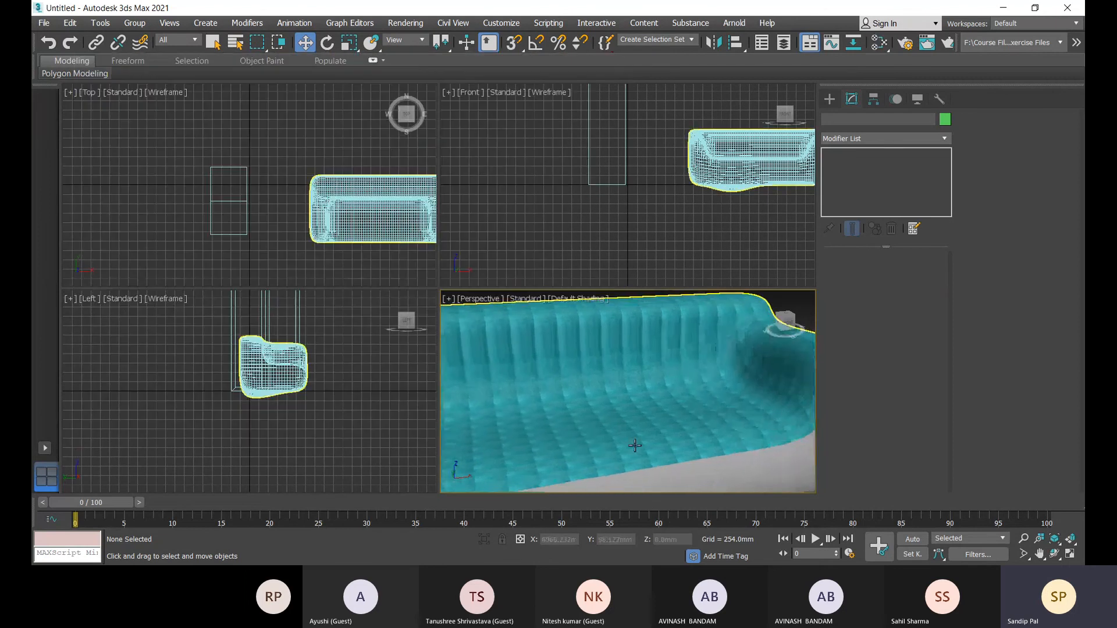
pyautogui.hotkey('alt', 'w')
pyautogui.scroll(-5, 626, 439)
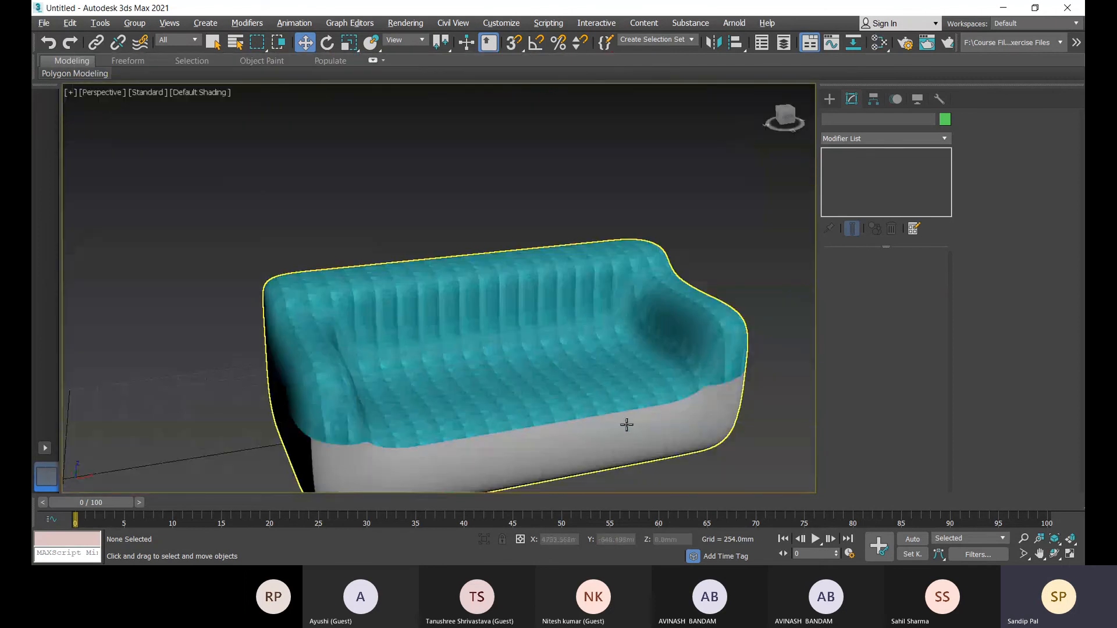
pyautogui.keyDown('alt'); pyautogui.moveTo(636, 418); pyautogui.dragTo(783, 389, button='middle'); pyautogui.keyUp('alt')
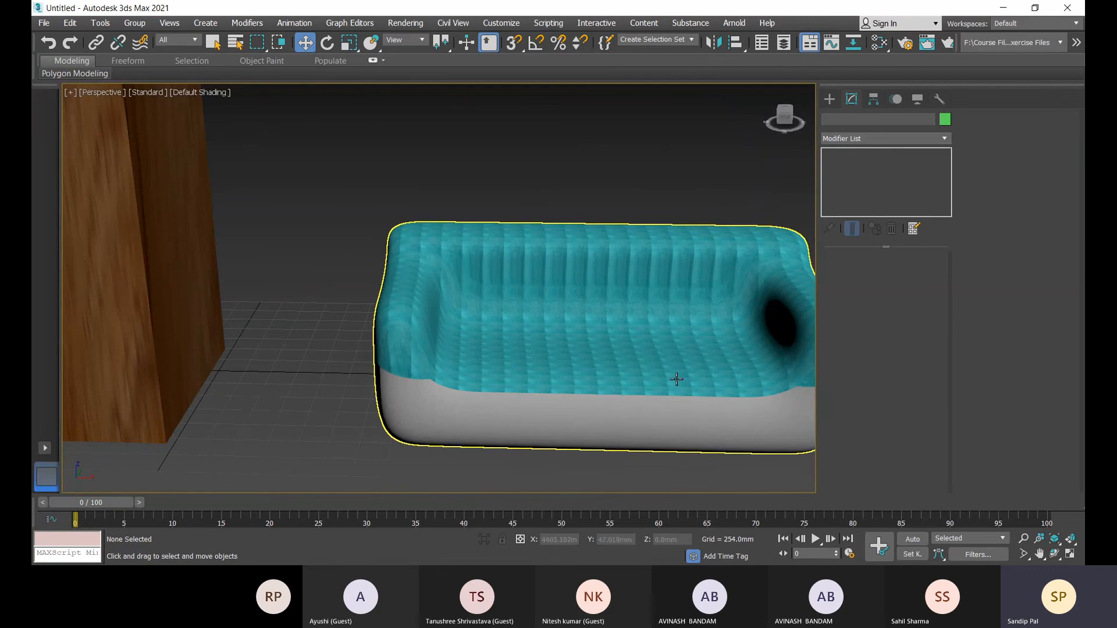
pyautogui.scroll(-6, 623, 357)
pyautogui.scroll(-3, 285, 405)
pyautogui.moveTo(292, 405); pyautogui.dragTo(405, 404, button='middle')
pyautogui.moveTo(562, 379); pyautogui.dragTo(432, 394, button='middle')
pyautogui.scroll(5, 456, 327)
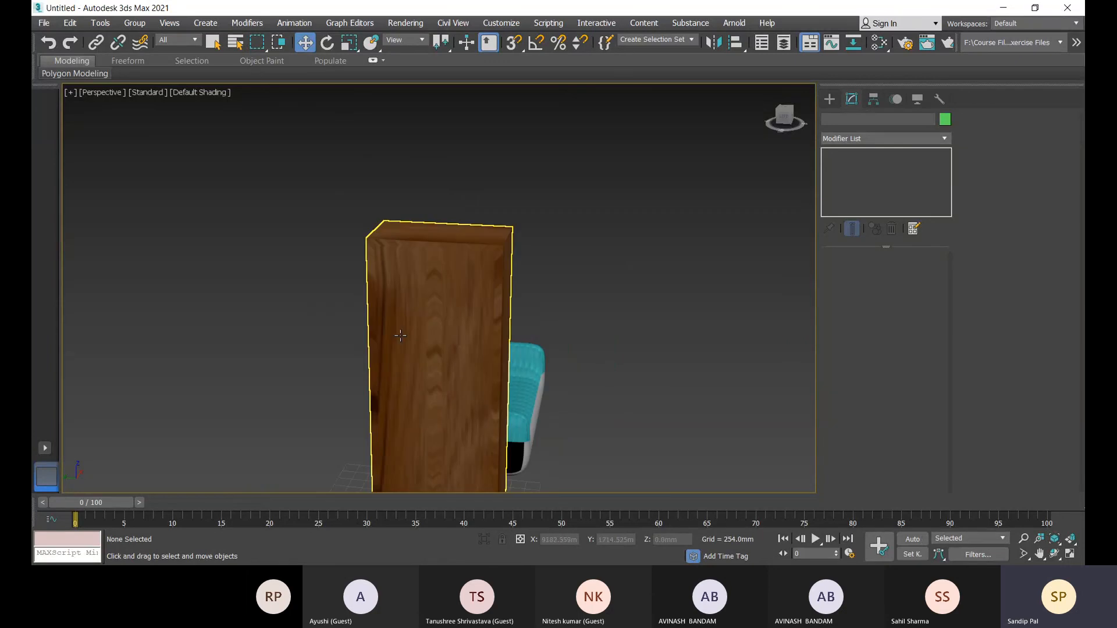
pyautogui.keyDown('alt'); pyautogui.moveTo(609, 348); pyautogui.dragTo(588, 339, button='middle'); pyautogui.keyUp('alt')
pyautogui.moveTo(563, 381)
pyautogui.keyDown('alt'); pyautogui.mouseDown(button='middle')
pyautogui.moveTo(619, 382)
pyautogui.moveTo(567, 396)
pyautogui.mouseUp(button='middle'); pyautogui.keyUp('alt')
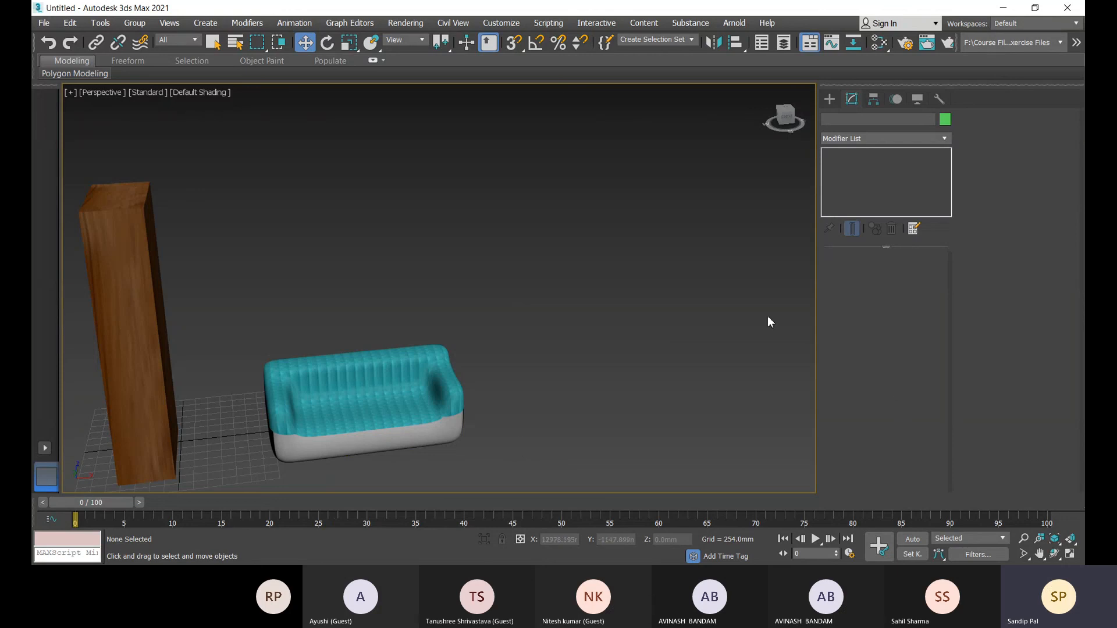
# Render the Perspective view with Arnold, check the sofa's materials in the result, and close the render windows
pyautogui.click(905, 47)
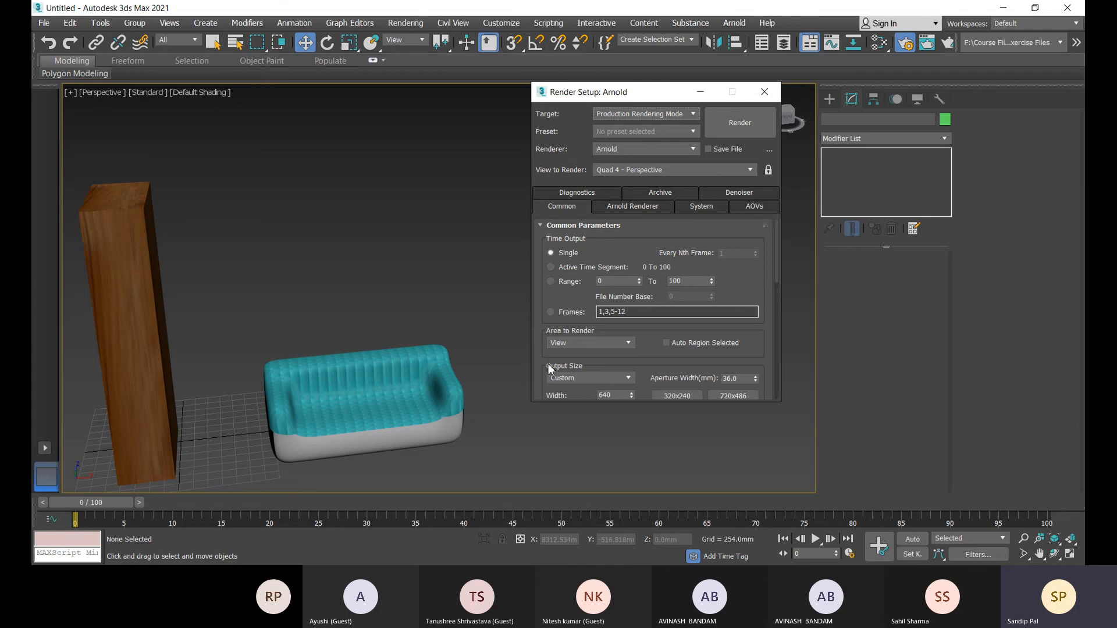
pyautogui.click(755, 122)
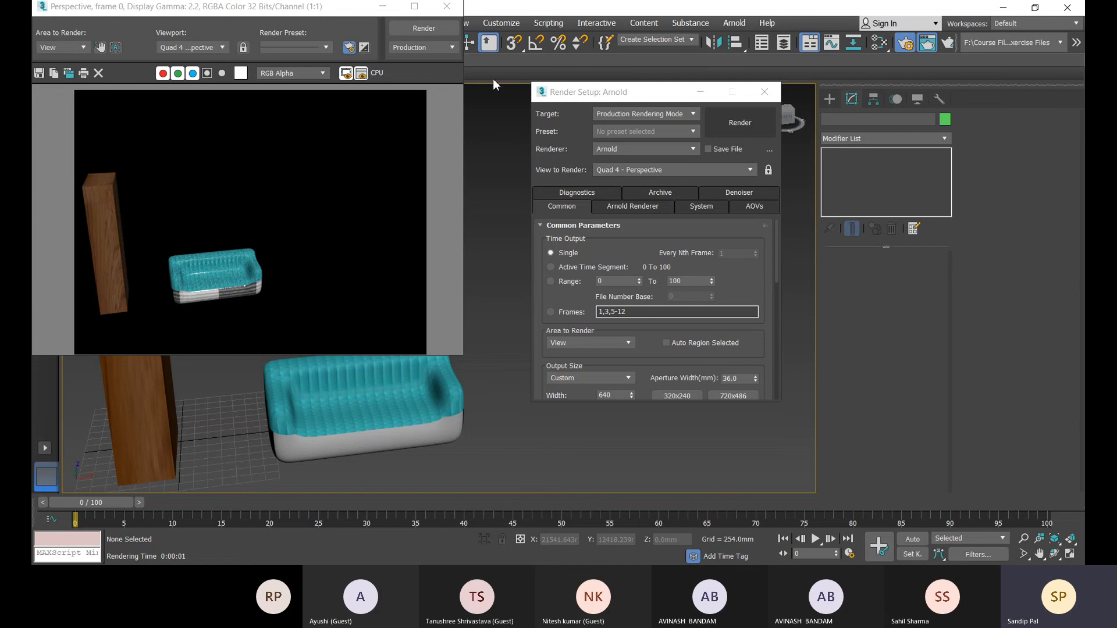
pyautogui.click(764, 91)
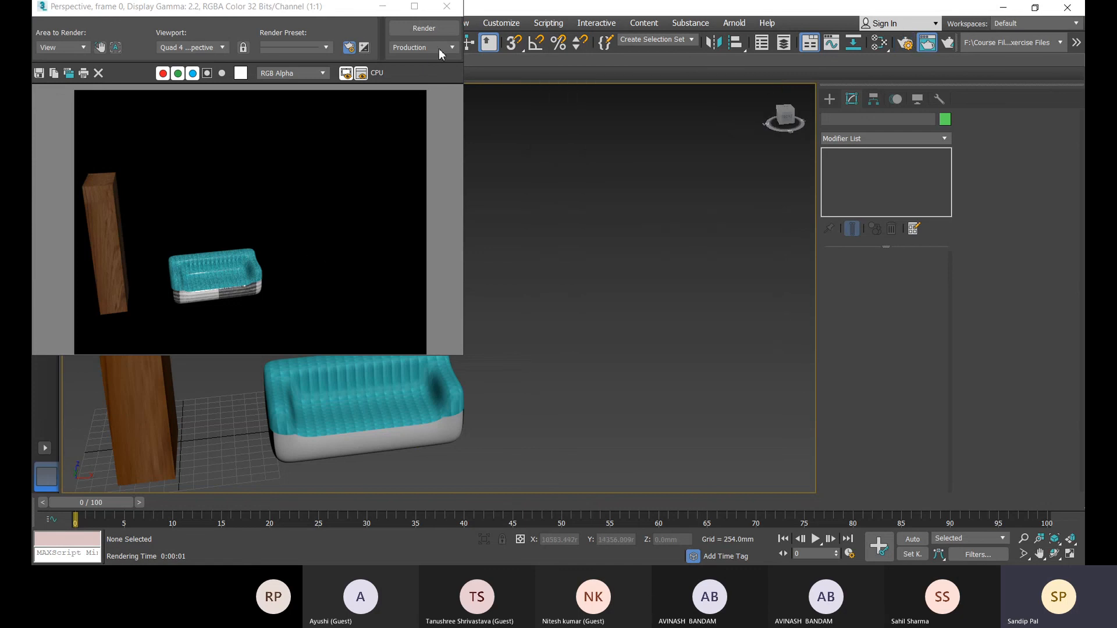
pyautogui.click(447, 6)
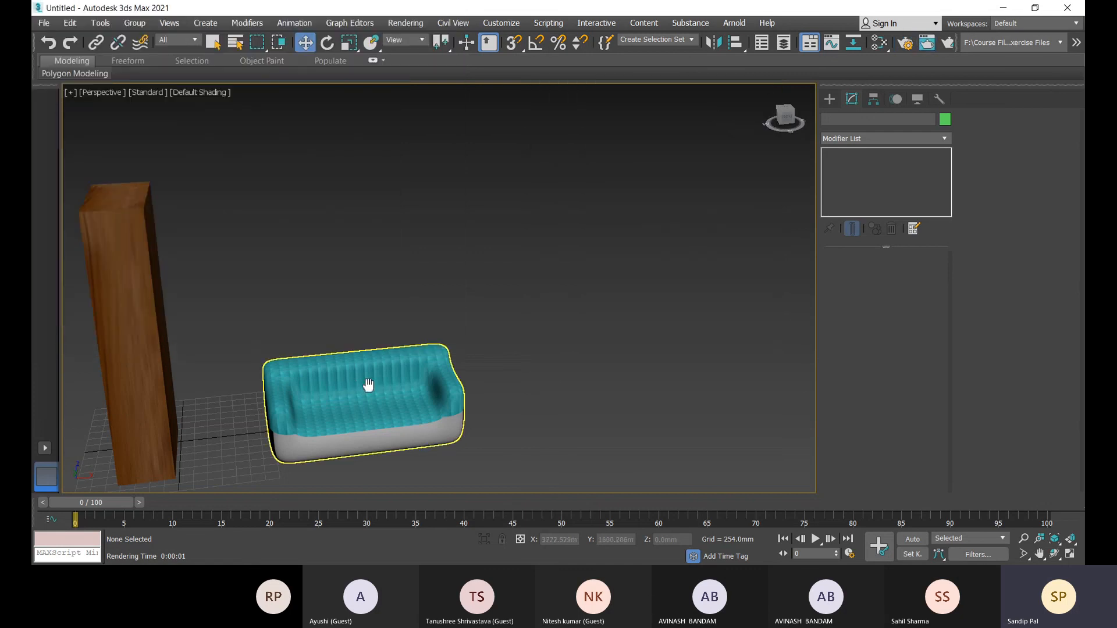
pyautogui.moveTo(369, 384); pyautogui.dragTo(499, 365, button='middle')
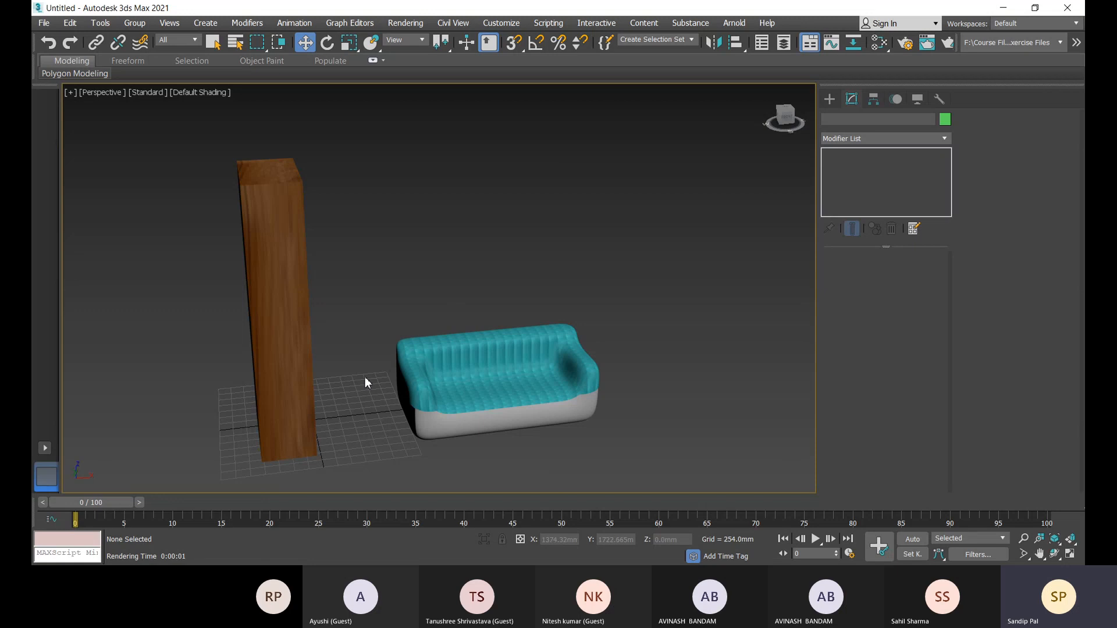
pyautogui.moveTo(365, 378); pyautogui.dragTo(374, 363, button='middle')
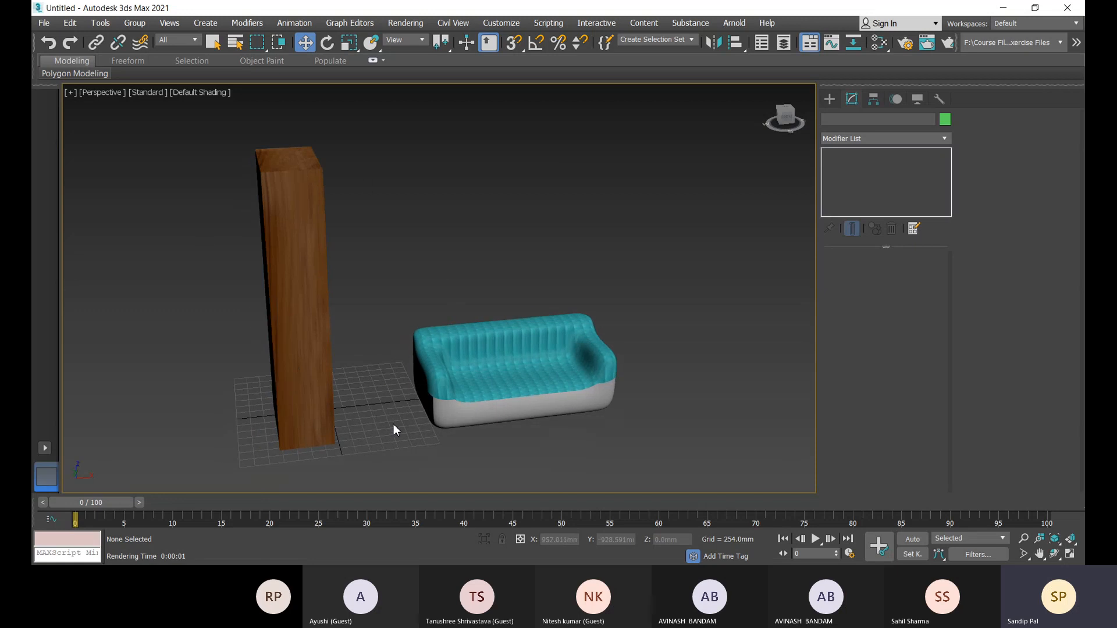
pyautogui.moveTo(393, 426); pyautogui.dragTo(343, 430, button='middle')
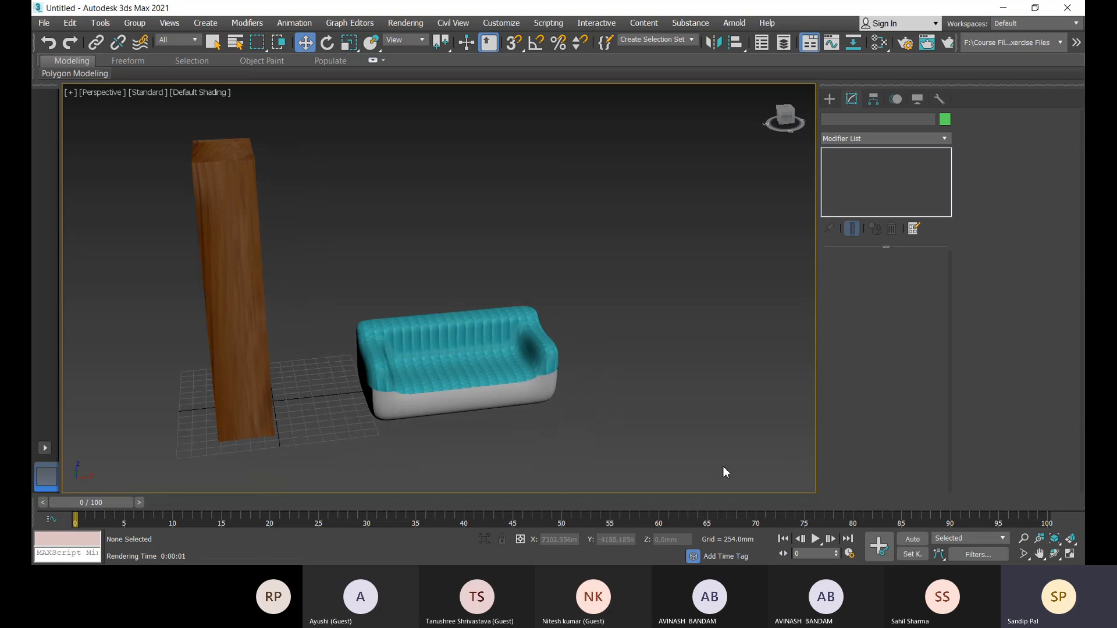
pyautogui.moveTo(723, 467); pyautogui.dragTo(611, 442, button='middle')
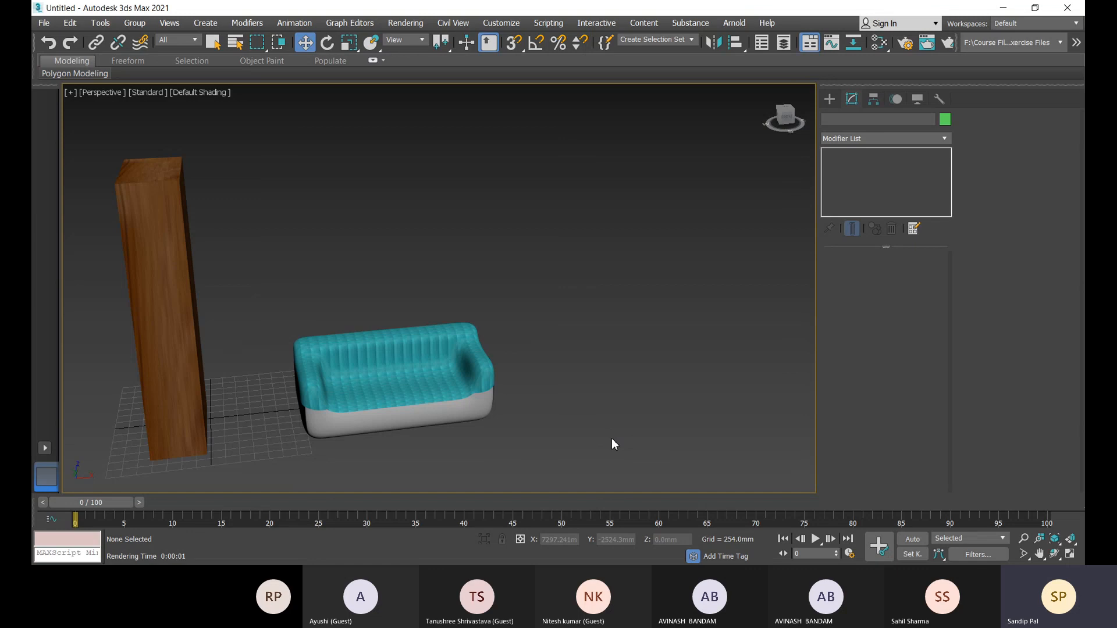